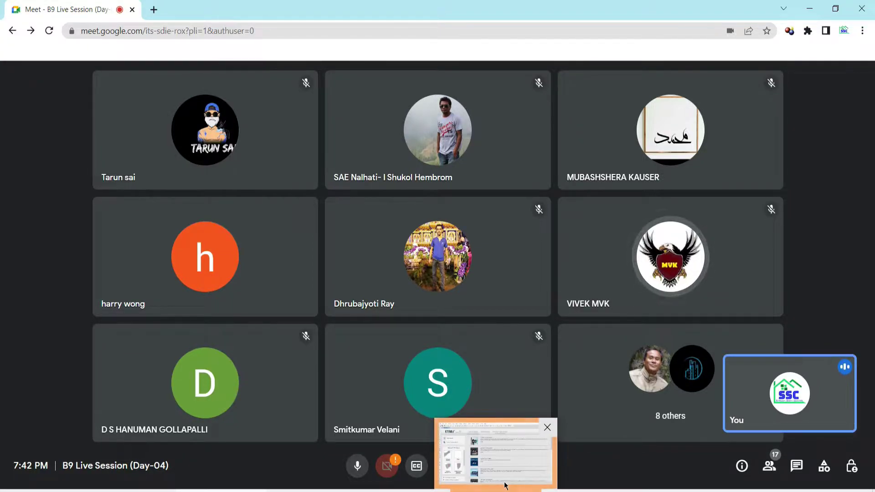
Dismiss the screen-share preview and Java update notification, then switch to the ETABS window.
click(670, 257)
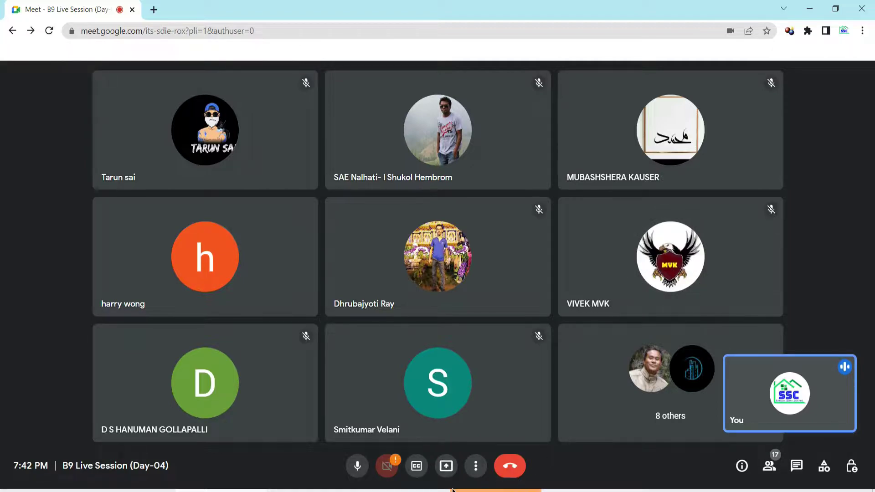
mouse_move(405, 491)
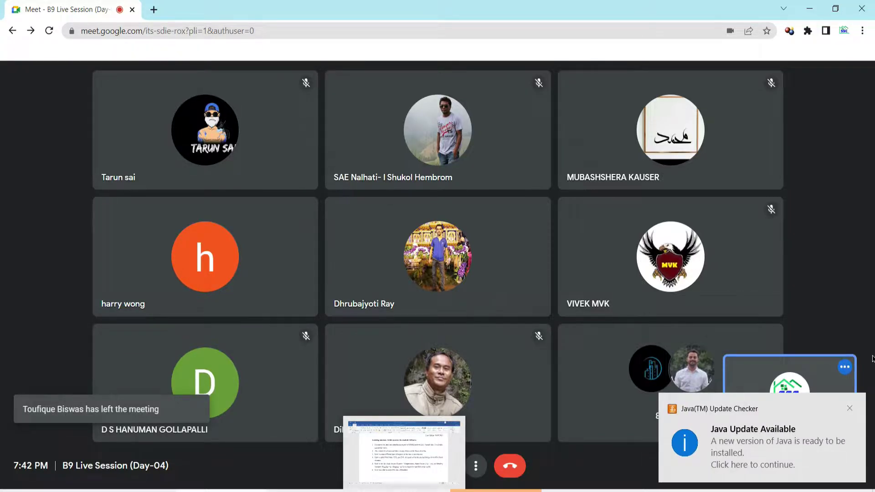
click(850, 408)
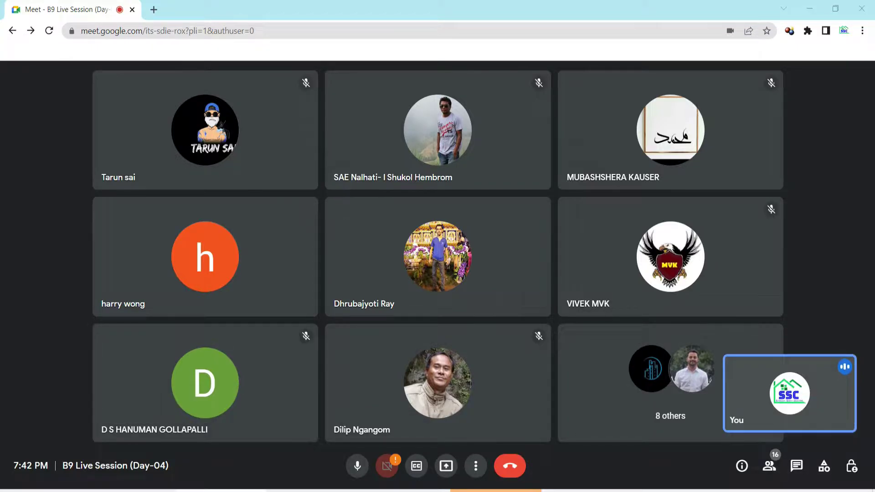
key(alt+Tab)
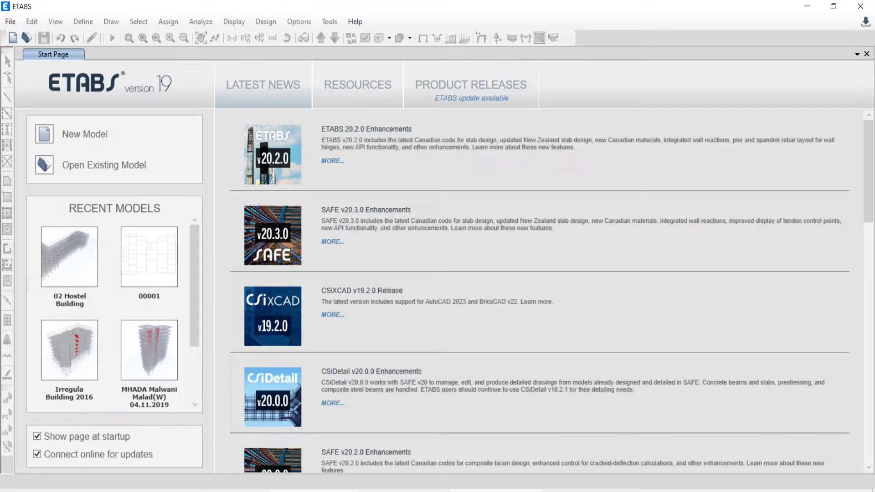
Present the entire screen to the Google Meet call, then return to ETABS's File menu.
mouse_move(223, 491)
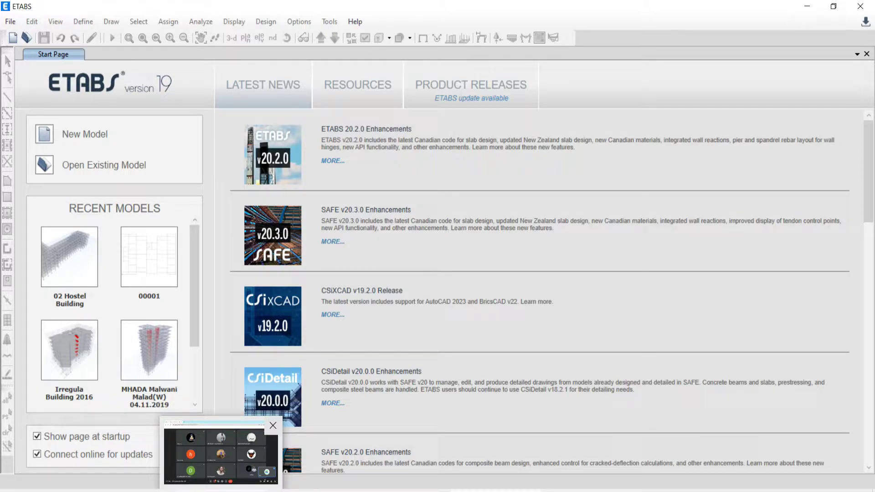
mouse_move(186, 491)
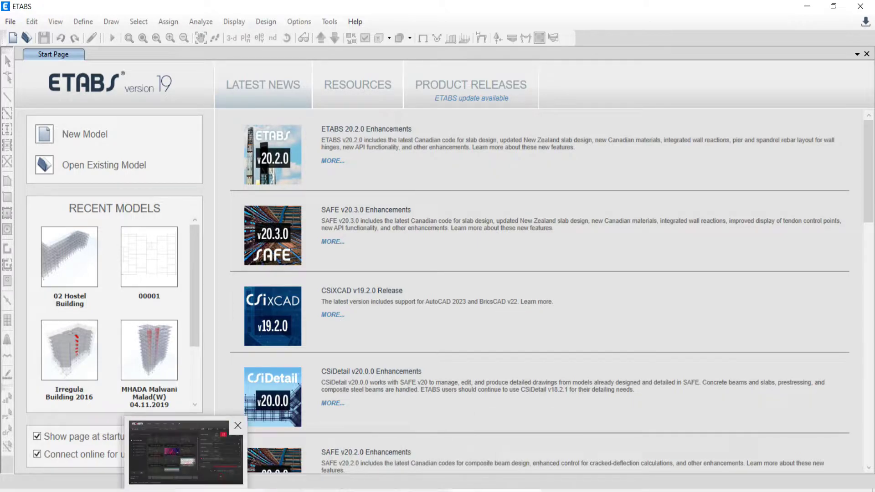
click(221, 490)
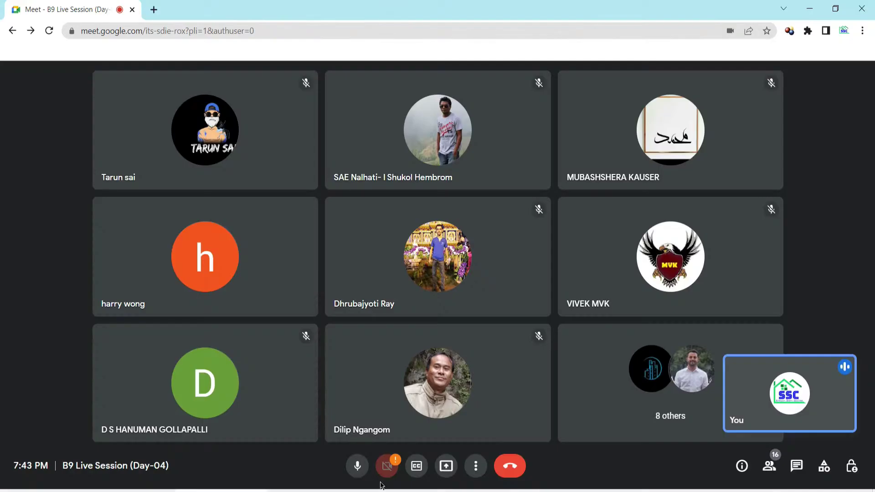
click(446, 466)
click(501, 381)
click(537, 275)
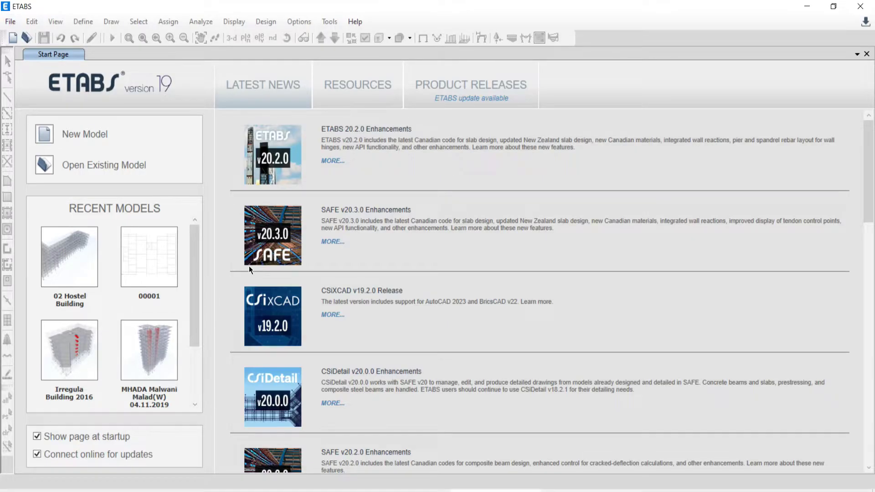
click(10, 21)
Start a new ETABS model, move the Model Initialization dialog aside, and launch Epic Pen.
click(39, 37)
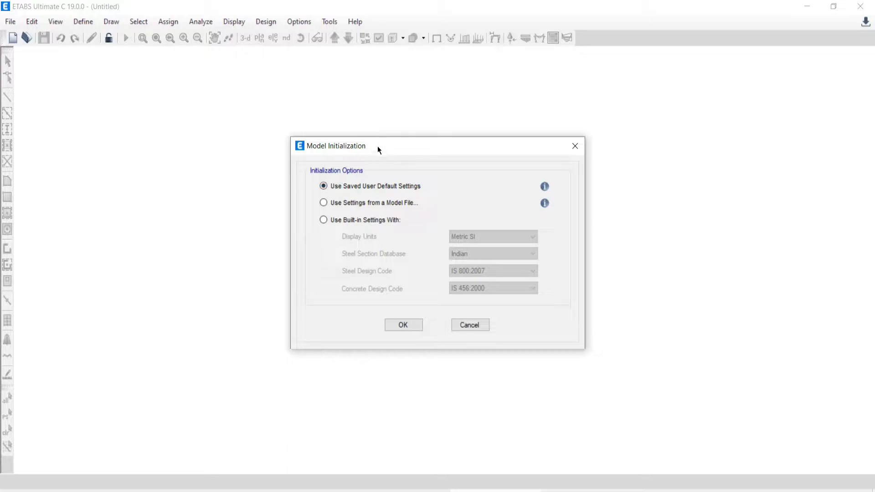
drag(377, 146, 699, 81)
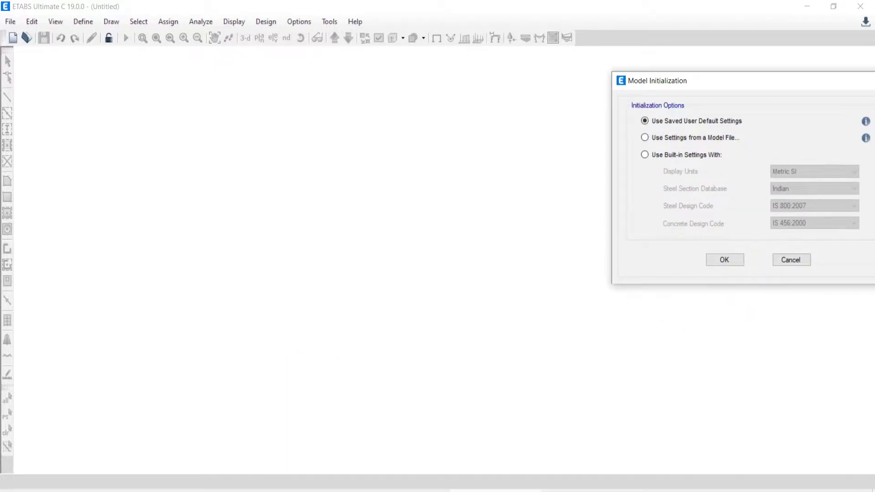
key(super+d)
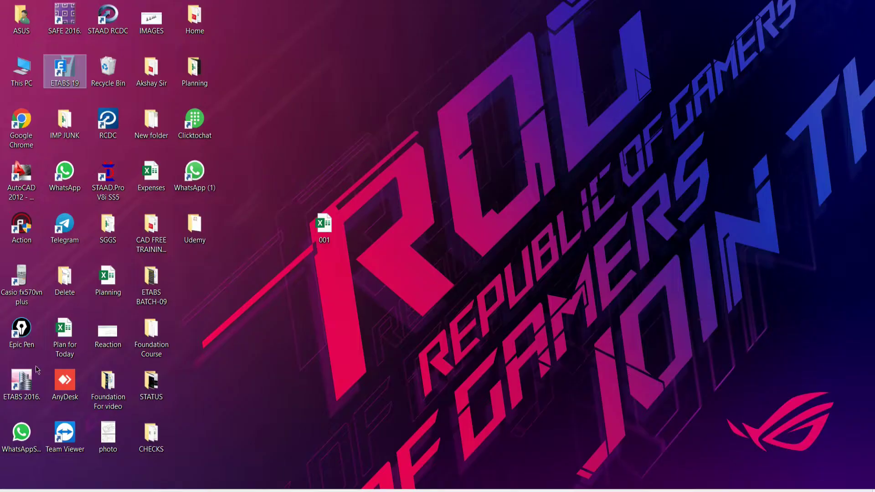
double_click(21, 334)
Set Epic Pen to the pink highlighter with a smaller brush and begin the 'Line / fram elem' label.
click(389, 491)
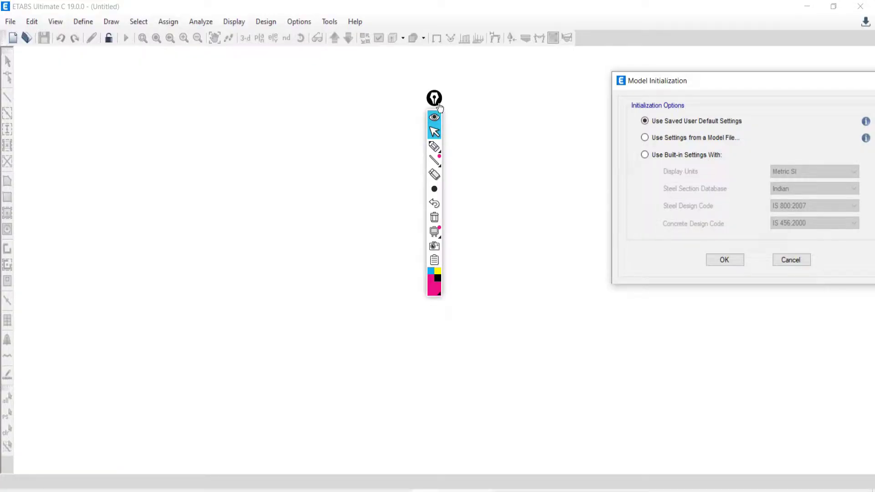
mouse_move(434, 97)
mouse_down()
mouse_move(480, 150)
mouse_move(862, 275)
mouse_up()
click(862, 323)
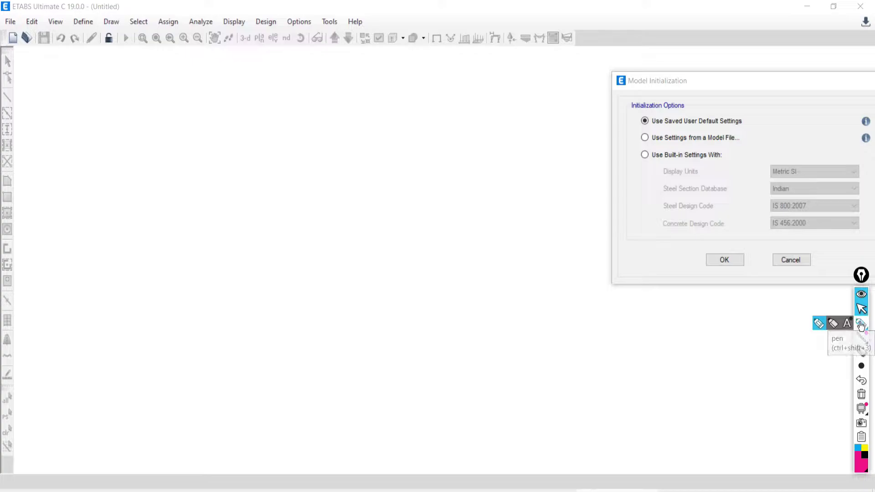
mouse_move(87, 60)
mouse_down()
mouse_move(86, 97)
mouse_move(124, 86)
mouse_up()
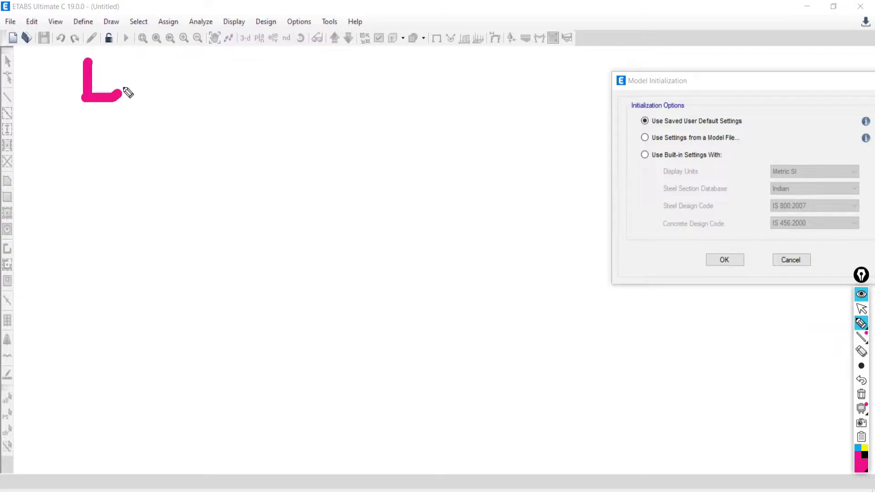
click(120, 65)
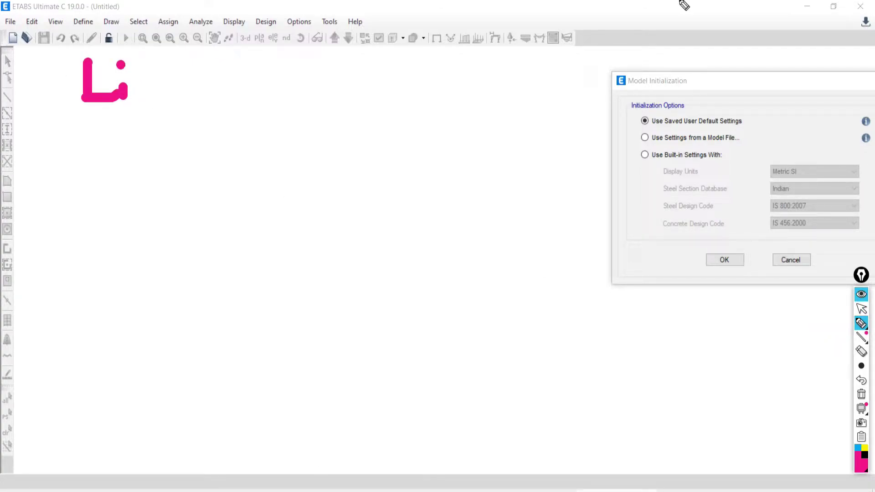
click(861, 367)
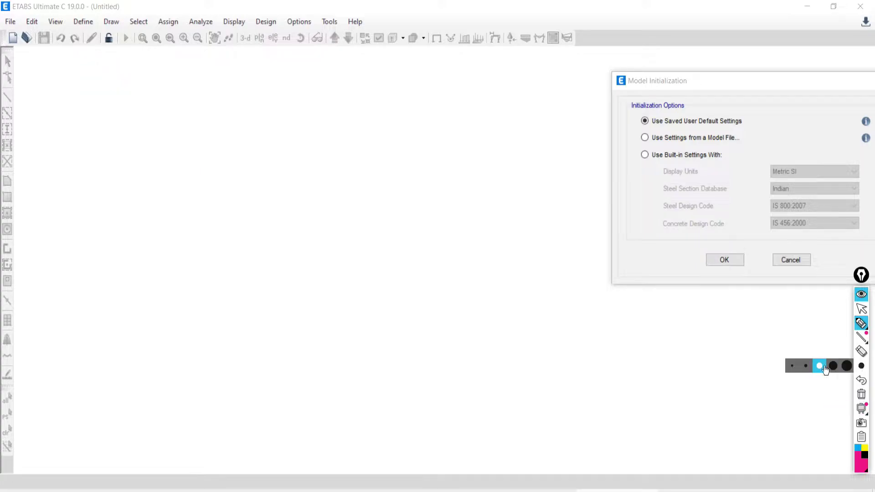
click(806, 366)
mouse_move(74, 82)
mouse_down()
mouse_move(88, 110)
mouse_move(106, 106)
mouse_move(104, 82)
mouse_move(125, 112)
mouse_move(141, 100)
mouse_move(139, 112)
mouse_move(148, 111)
mouse_move(163, 138)
mouse_move(226, 64)
mouse_move(218, 110)
mouse_move(239, 96)
mouse_move(241, 112)
mouse_move(261, 104)
mouse_move(278, 123)
mouse_move(289, 107)
mouse_move(297, 120)
mouse_move(358, 78)
mouse_move(353, 111)
mouse_move(376, 86)
mouse_move(375, 116)
mouse_move(392, 106)
mouse_move(390, 116)
mouse_move(426, 115)
mouse_up()
Add arrows beside the Line note and handwrite 'Area / Shell' below it.
click(105, 81)
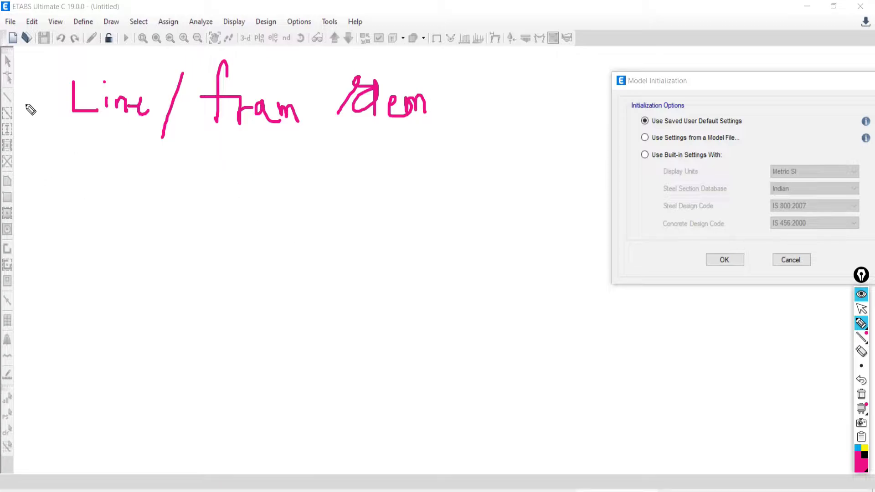
mouse_move(30, 97)
mouse_down()
mouse_move(43, 99)
mouse_move(23, 118)
mouse_move(0, 100)
mouse_up()
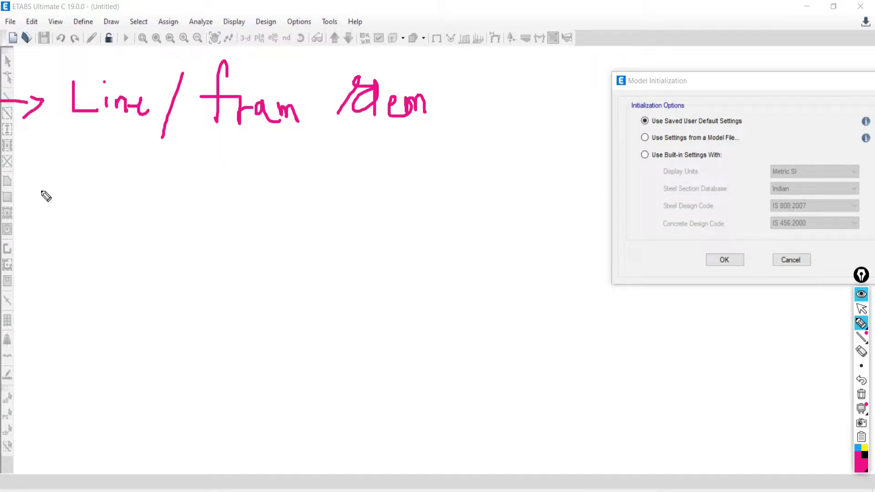
mouse_move(1, 176)
mouse_down()
mouse_move(47, 176)
mouse_move(34, 192)
mouse_move(97, 211)
mouse_move(110, 194)
mouse_move(133, 189)
mouse_move(137, 221)
mouse_move(150, 220)
mouse_move(140, 223)
mouse_move(163, 209)
mouse_up()
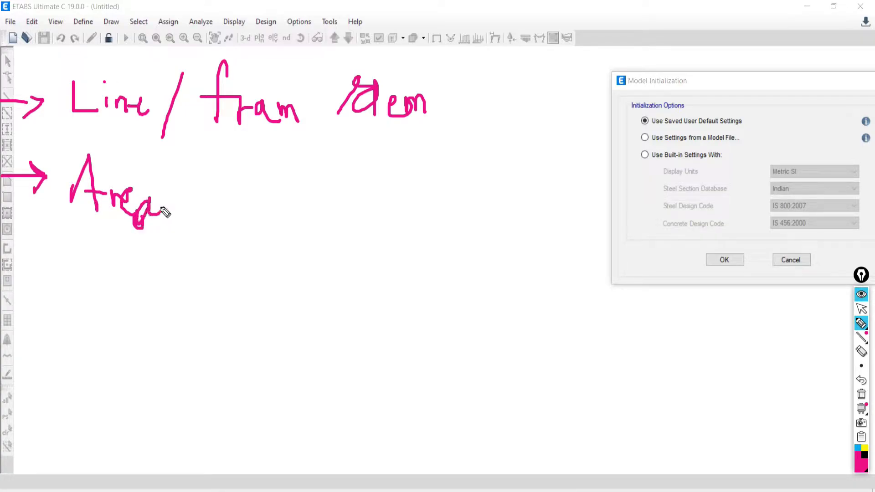
drag(196, 146, 157, 248)
mouse_move(207, 197)
mouse_down()
mouse_move(229, 162)
mouse_move(211, 197)
mouse_up()
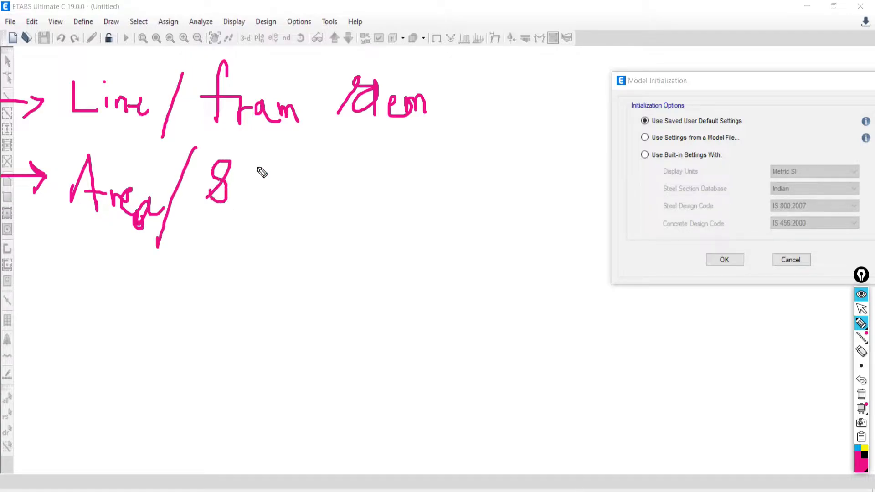
mouse_move(252, 159)
mouse_down()
mouse_move(270, 199)
mouse_move(294, 194)
mouse_move(302, 206)
mouse_up()
drag(316, 168, 315, 201)
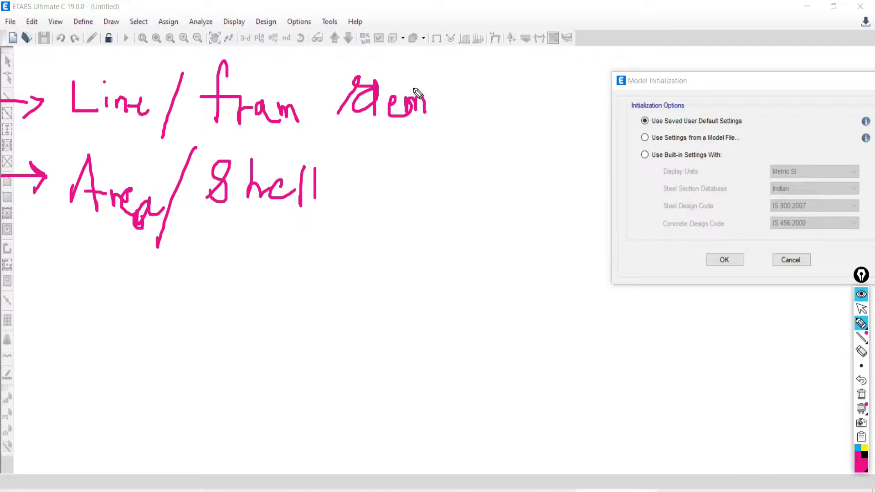
Write '— B, C, B, L' after the frame note and start a long diagonal beam line.
mouse_move(438, 106)
mouse_down()
mouse_move(522, 105)
mouse_move(545, 117)
mouse_up()
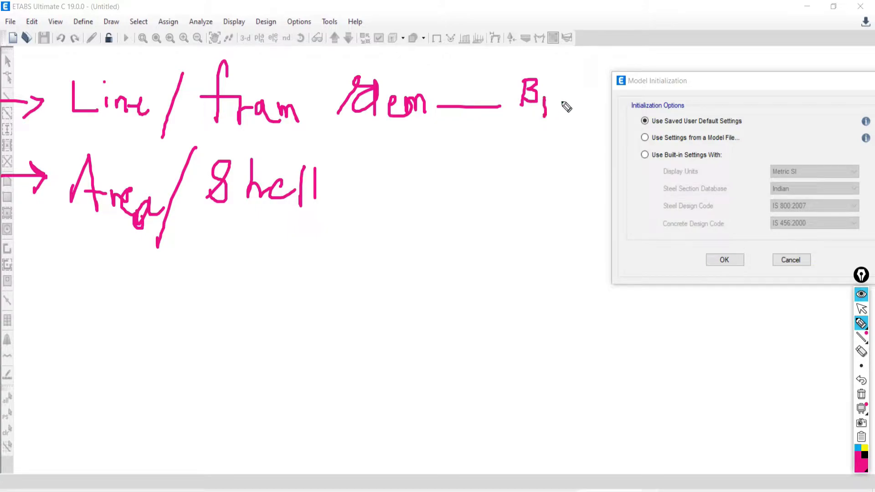
drag(571, 87, 574, 104)
drag(584, 103, 577, 118)
mouse_move(599, 85)
mouse_down()
mouse_move(623, 105)
mouse_move(606, 106)
mouse_move(631, 105)
mouse_move(632, 113)
mouse_move(645, 86)
mouse_move(644, 110)
mouse_move(664, 106)
mouse_up()
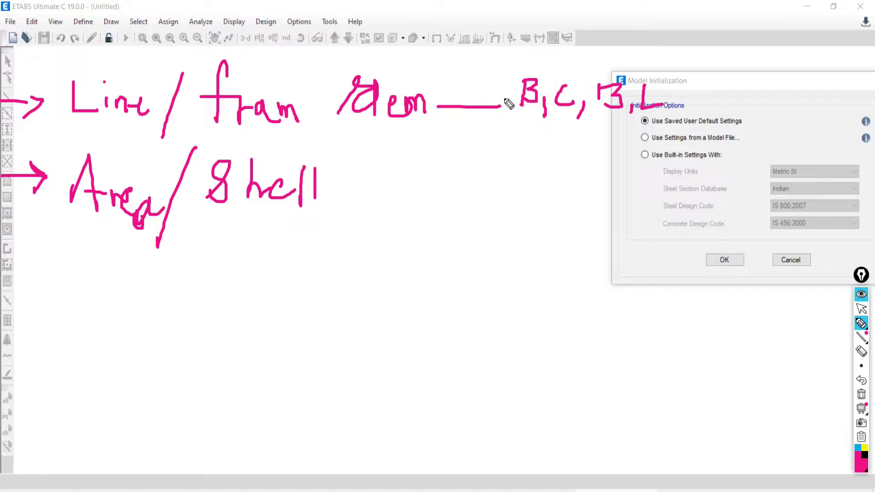
mouse_move(371, 384)
mouse_down()
mouse_move(697, 167)
mouse_move(599, 241)
mouse_move(372, 383)
mouse_up()
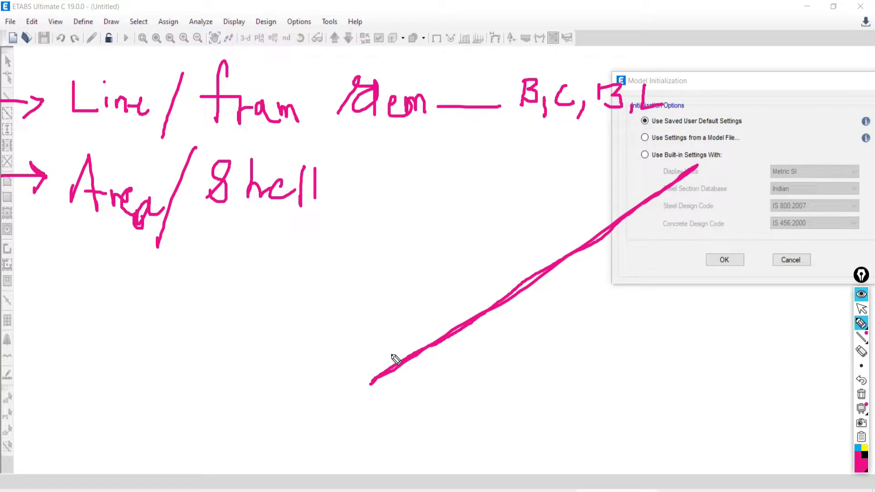
Sketch a 3D beam labelled 230 wide, 450 deep and 5000 long.
mouse_move(371, 383)
mouse_down()
mouse_move(316, 336)
mouse_move(313, 250)
mouse_move(368, 276)
mouse_move(360, 369)
mouse_up()
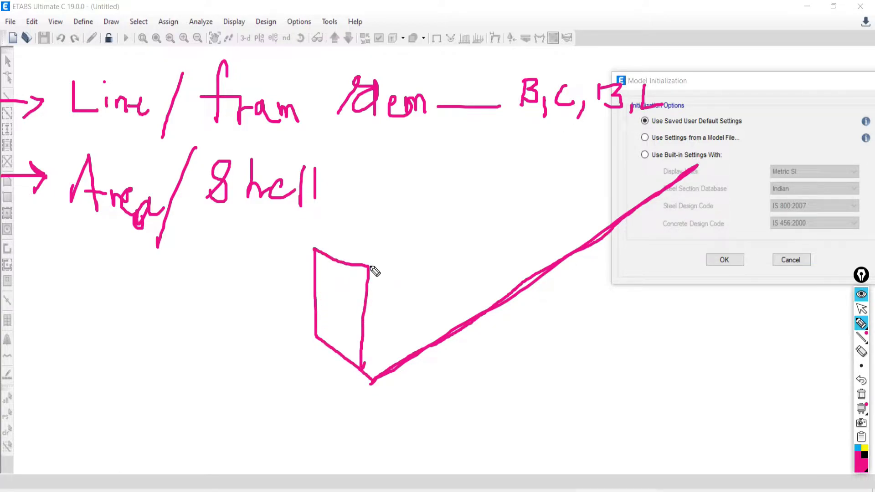
drag(370, 266, 606, 130)
mouse_move(515, 128)
mouse_down()
mouse_move(312, 245)
mouse_move(538, 126)
mouse_move(614, 131)
mouse_move(628, 224)
mouse_up()
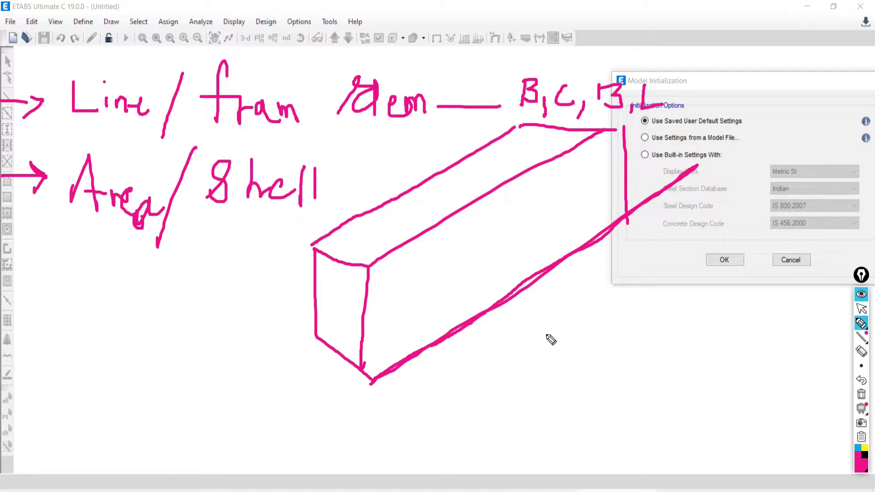
mouse_move(519, 331)
mouse_down()
mouse_move(516, 348)
mouse_move(566, 299)
mouse_up()
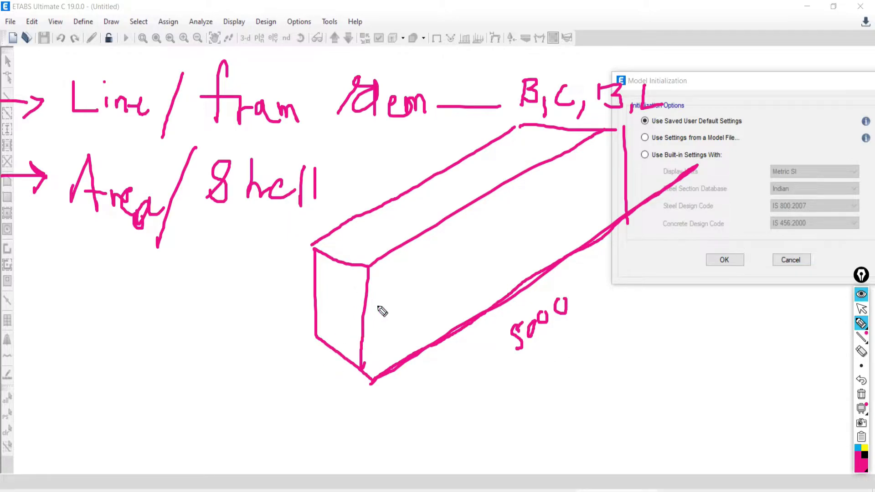
mouse_move(388, 294)
mouse_down()
mouse_move(399, 295)
mouse_move(407, 304)
mouse_move(401, 298)
mouse_move(429, 284)
mouse_up()
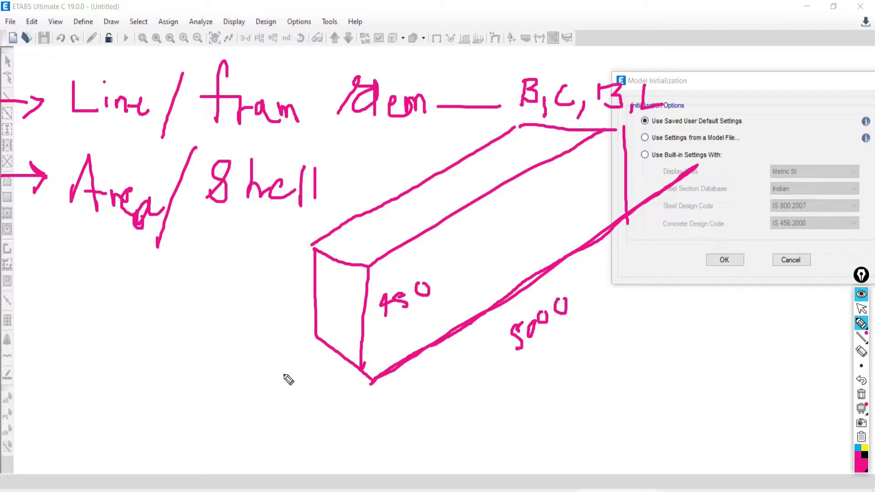
mouse_move(308, 369)
mouse_down()
mouse_move(309, 397)
mouse_move(327, 370)
mouse_move(331, 394)
mouse_move(364, 373)
mouse_up()
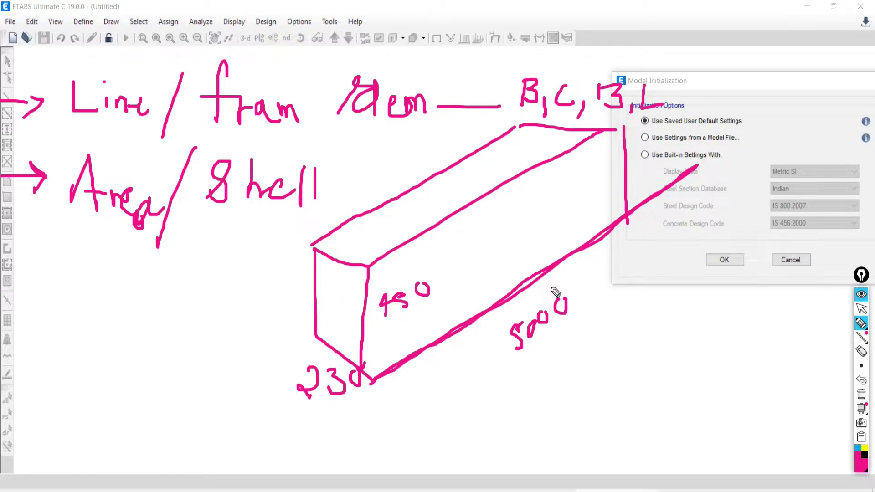
drag(556, 286, 512, 294)
mouse_move(528, 275)
mouse_down()
mouse_move(488, 293)
mouse_move(483, 339)
mouse_move(528, 357)
mouse_move(576, 337)
mouse_move(589, 288)
mouse_move(549, 261)
mouse_up()
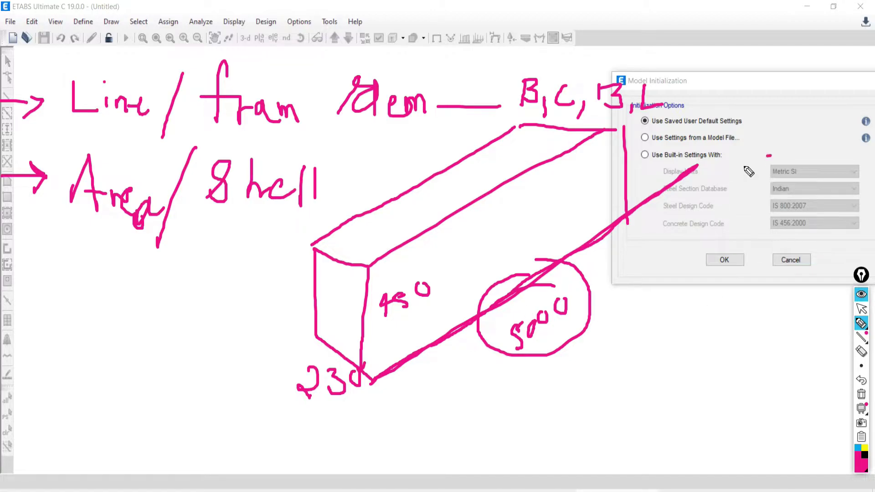
Loop the units and section settings, arrow them to Metric SI, and arrow Shell to the beam.
mouse_move(714, 179)
mouse_down()
mouse_move(770, 157)
mouse_move(751, 204)
mouse_move(740, 202)
mouse_move(728, 413)
mouse_up()
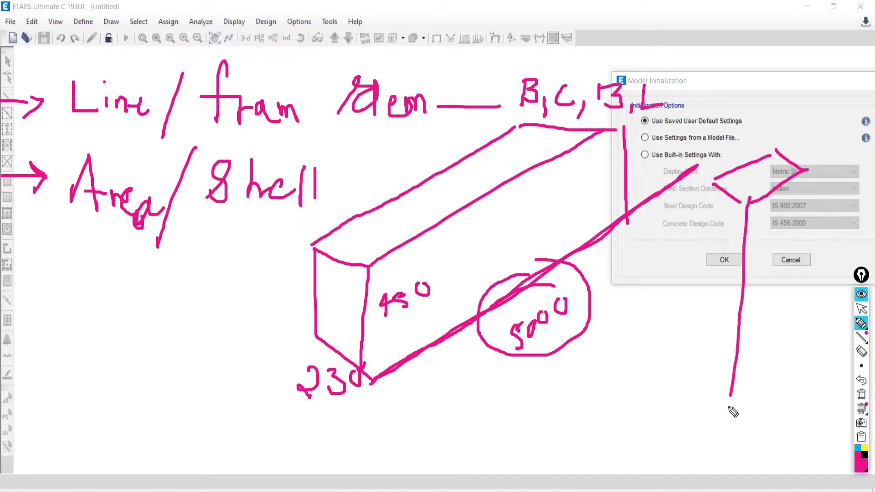
mouse_move(783, 129)
mouse_down()
mouse_move(663, 207)
mouse_move(778, 204)
mouse_move(824, 143)
mouse_up()
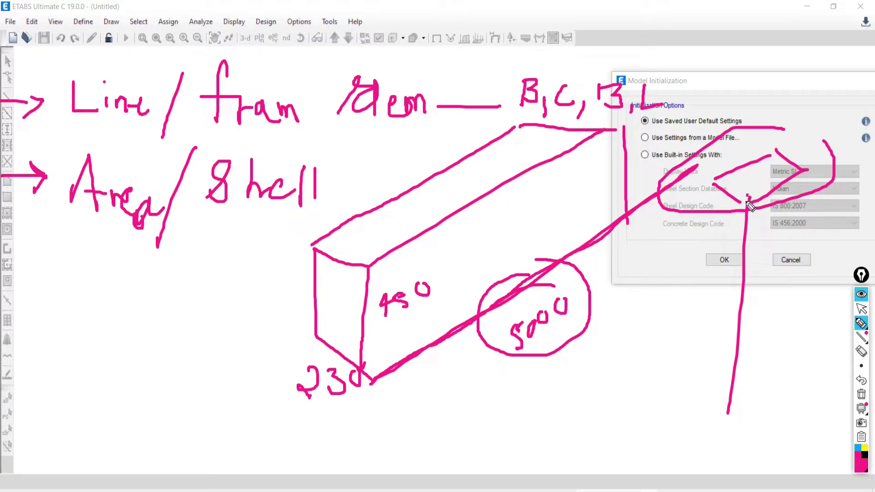
drag(750, 206, 724, 430)
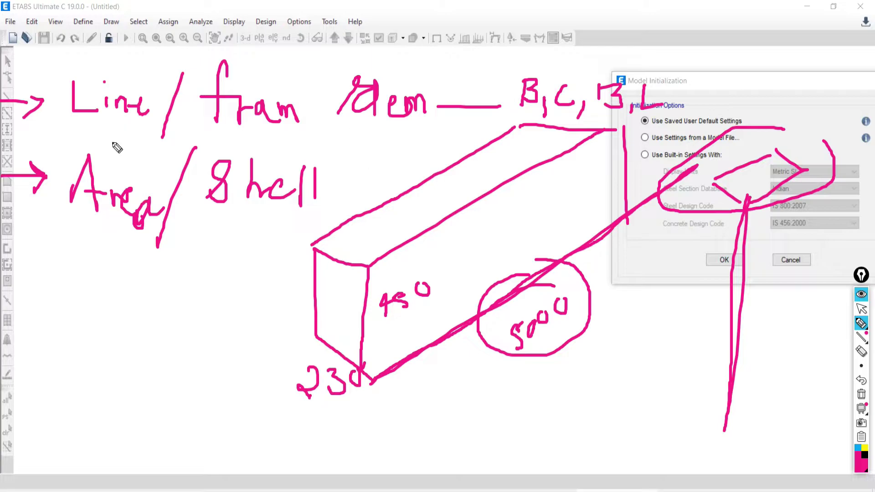
mouse_move(331, 184)
mouse_down()
mouse_move(410, 185)
mouse_move(401, 198)
mouse_move(467, 159)
mouse_move(460, 181)
mouse_up()
mouse_move(478, 150)
mouse_down()
mouse_move(481, 172)
mouse_move(502, 175)
mouse_up()
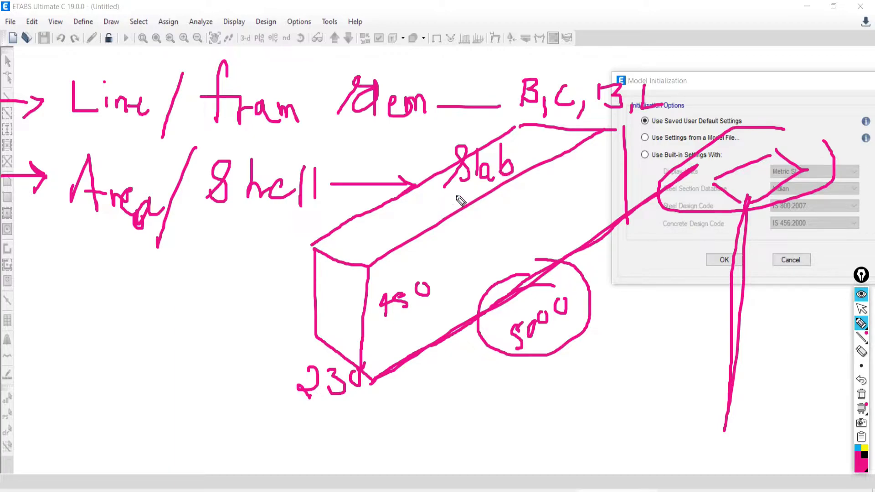
Write 'Slab/SW' on the beam's top face, undoing a stray tick.
drag(545, 125, 519, 197)
mouse_move(567, 143)
mouse_down()
mouse_move(557, 170)
mouse_move(583, 169)
mouse_move(591, 147)
mouse_move(606, 168)
mouse_up()
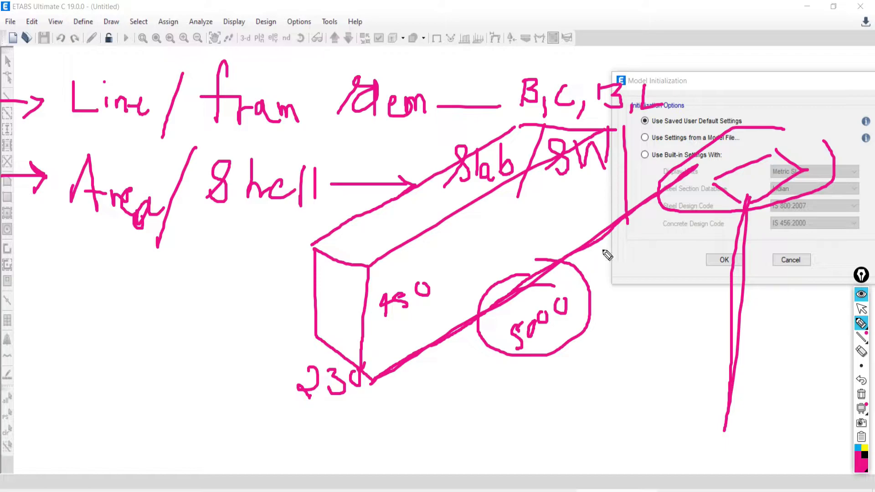
drag(631, 119, 607, 180)
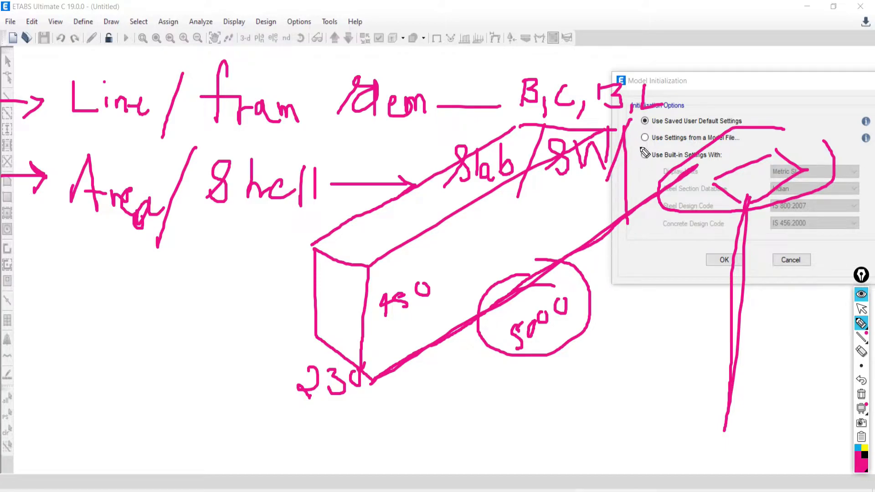
drag(638, 152, 637, 180)
click(861, 382)
Sketch a slab outline with thickness below Area/Shell, labelled L=3 and its width.
mouse_move(232, 248)
mouse_down()
mouse_move(81, 295)
mouse_move(240, 253)
mouse_move(287, 299)
mouse_move(124, 360)
mouse_up()
drag(78, 296, 124, 360)
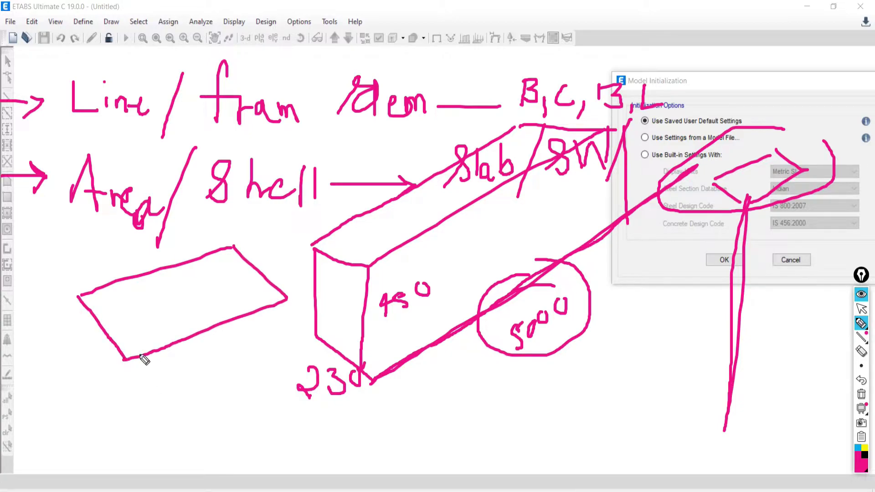
drag(205, 340, 214, 355)
drag(78, 325, 84, 342)
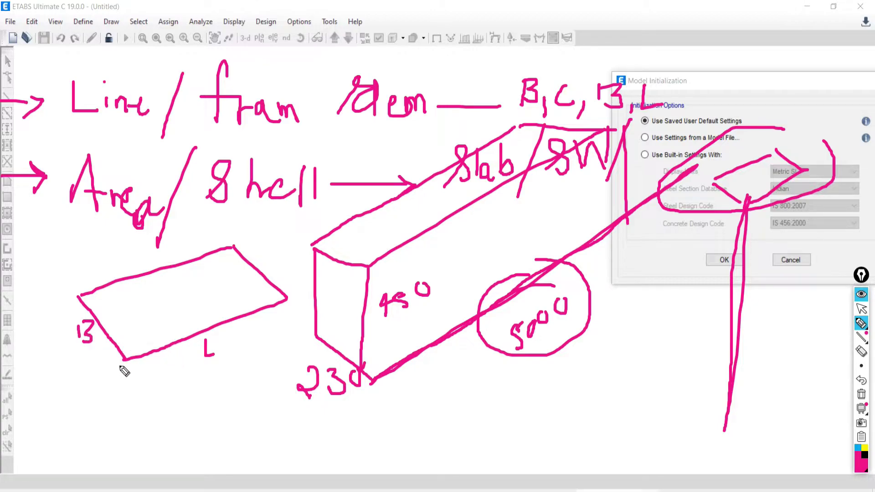
mouse_move(215, 342)
mouse_down()
mouse_move(233, 339)
mouse_move(239, 347)
mouse_move(252, 337)
mouse_move(246, 347)
mouse_up()
mouse_move(38, 327)
mouse_down()
mouse_move(40, 338)
mouse_move(47, 321)
mouse_up()
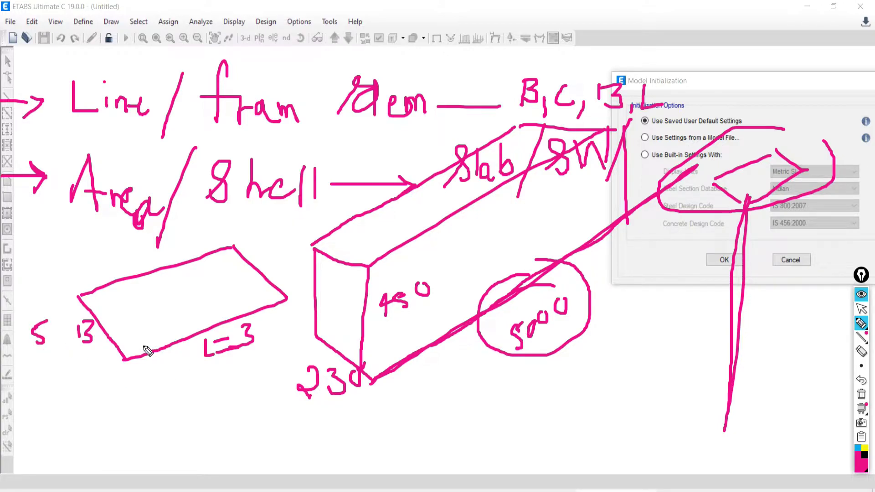
drag(126, 360, 125, 380)
drag(73, 296, 70, 318)
mouse_move(288, 299)
mouse_down()
mouse_move(287, 317)
mouse_move(132, 377)
mouse_move(157, 407)
mouse_move(194, 399)
mouse_move(197, 388)
mouse_up()
Write the thickness values 120 on lines below the slab sketch.
drag(154, 421, 151, 444)
mouse_move(164, 429)
mouse_down()
mouse_move(177, 446)
mouse_move(190, 437)
mouse_up()
click(181, 431)
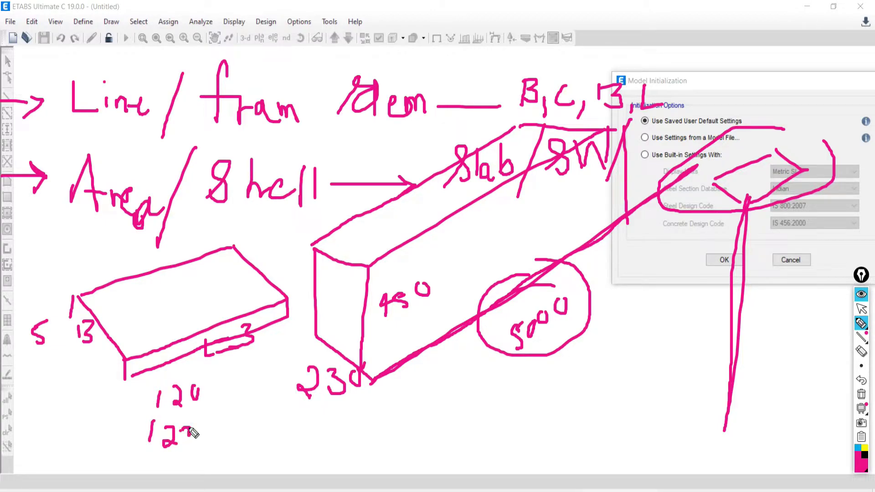
mouse_move(186, 433)
mouse_down()
mouse_move(183, 447)
mouse_move(206, 429)
mouse_up()
mouse_move(152, 458)
mouse_down()
mouse_move(146, 476)
mouse_move(163, 465)
mouse_move(185, 475)
mouse_up()
mouse_move(194, 459)
mouse_down()
mouse_move(189, 472)
mouse_move(197, 458)
mouse_up()
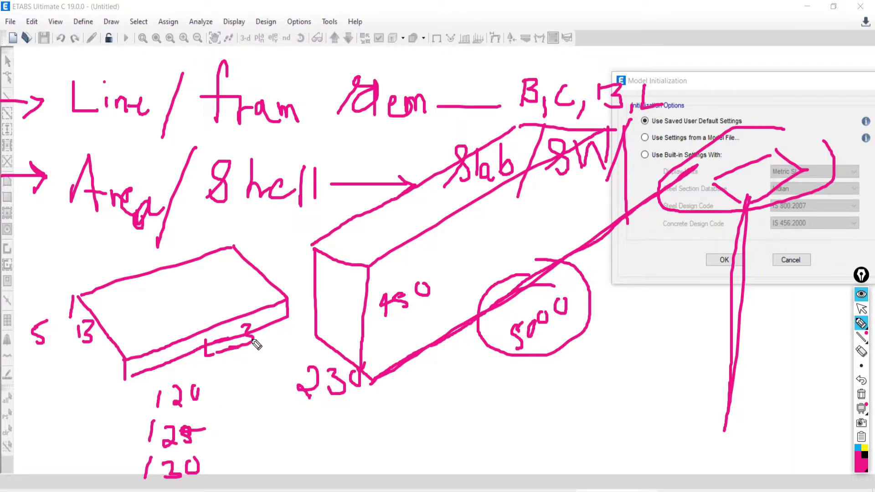
Write the values 2000 and 5000 with marks beside them, plus D = 120.
drag(253, 340, 246, 347)
mouse_move(296, 438)
mouse_down()
mouse_move(308, 467)
mouse_move(294, 474)
mouse_move(319, 449)
mouse_up()
mouse_move(335, 438)
mouse_down()
mouse_move(333, 449)
mouse_move(351, 445)
mouse_up()
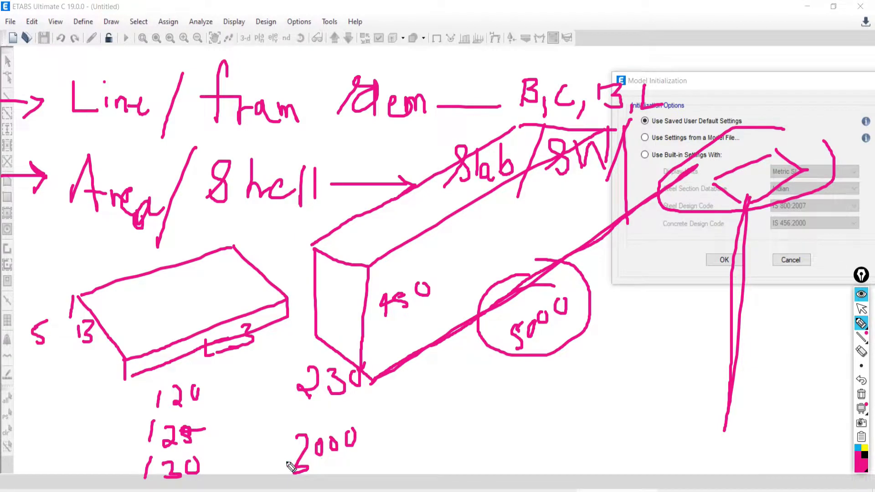
mouse_move(252, 452)
mouse_down()
mouse_move(258, 469)
mouse_move(274, 461)
mouse_up()
mouse_move(259, 465)
mouse_down()
mouse_move(289, 468)
mouse_move(269, 491)
mouse_up()
mouse_move(274, 482)
mouse_down()
mouse_move(274, 491)
mouse_move(372, 480)
mouse_up()
drag(379, 470, 391, 470)
drag(461, 430, 461, 455)
mouse_move(461, 430)
mouse_down()
mouse_move(484, 440)
mouse_move(461, 454)
mouse_up()
mouse_move(506, 430)
mouse_down()
mouse_move(550, 422)
mouse_move(556, 451)
mouse_up()
drag(579, 417, 577, 420)
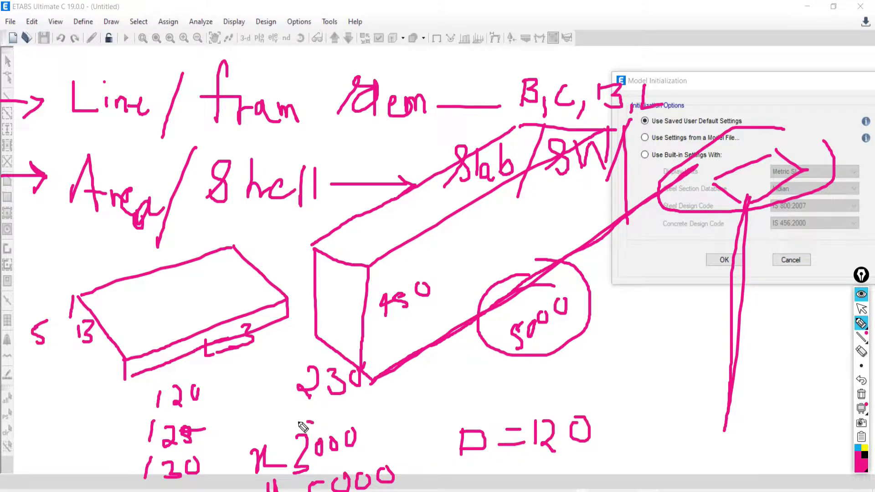
Circle 2000/5000 and the slab sketch, underline D = 120, then clear all ink.
mouse_move(313, 422)
mouse_down()
mouse_move(239, 447)
mouse_move(236, 479)
mouse_up()
drag(436, 490, 337, 412)
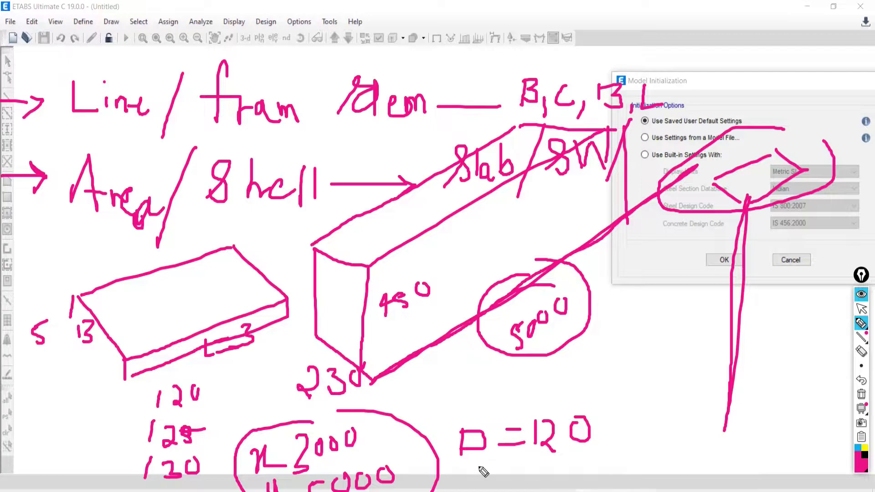
drag(465, 465, 602, 450)
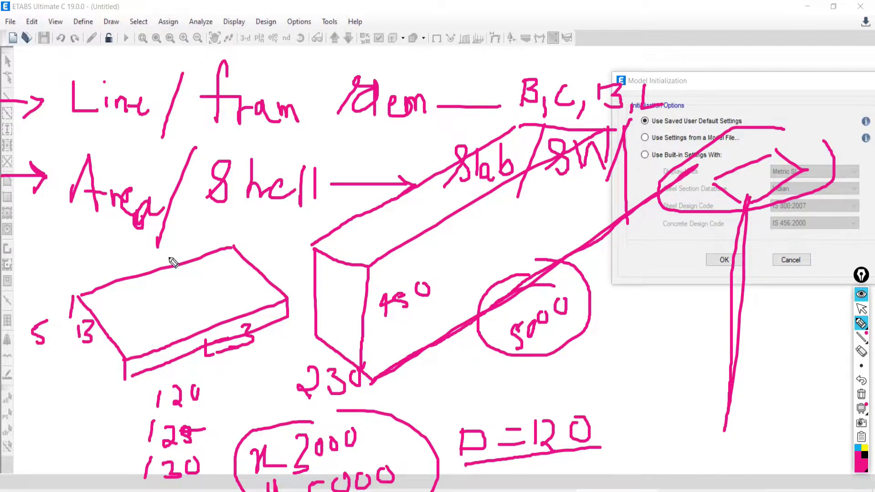
mouse_move(200, 238)
mouse_down()
mouse_move(70, 272)
mouse_move(48, 295)
mouse_move(69, 329)
mouse_move(133, 349)
mouse_move(314, 337)
mouse_move(325, 293)
mouse_move(274, 231)
mouse_move(194, 238)
mouse_move(325, 216)
mouse_up()
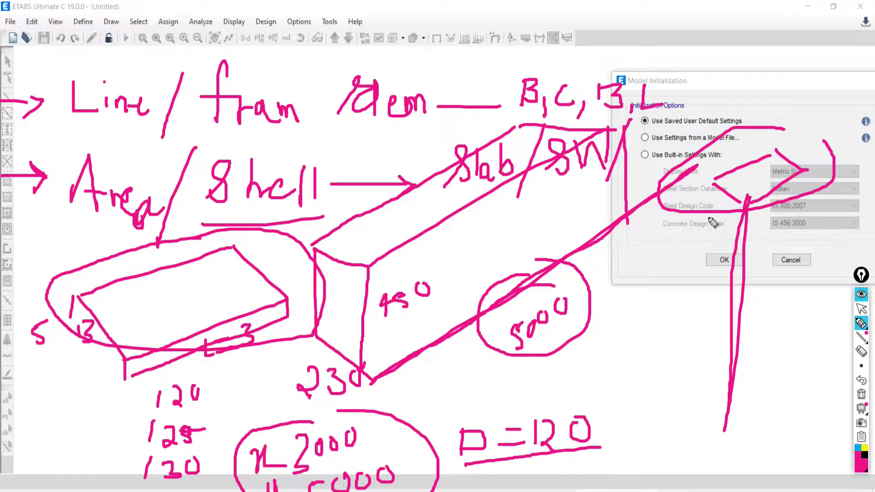
click(861, 395)
Go back to the Epic Pen cursor, show Word's page-2 TRUSS example, then bring Google Meet forward.
click(861, 309)
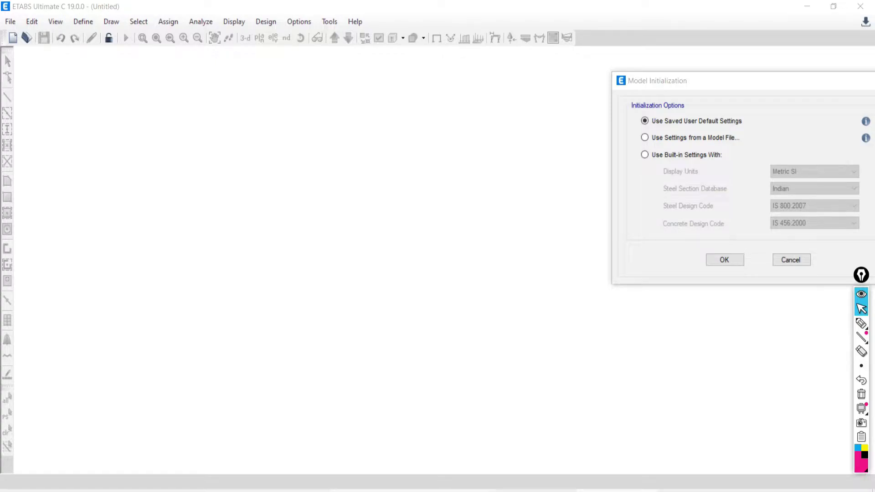
key(alt+Tab)
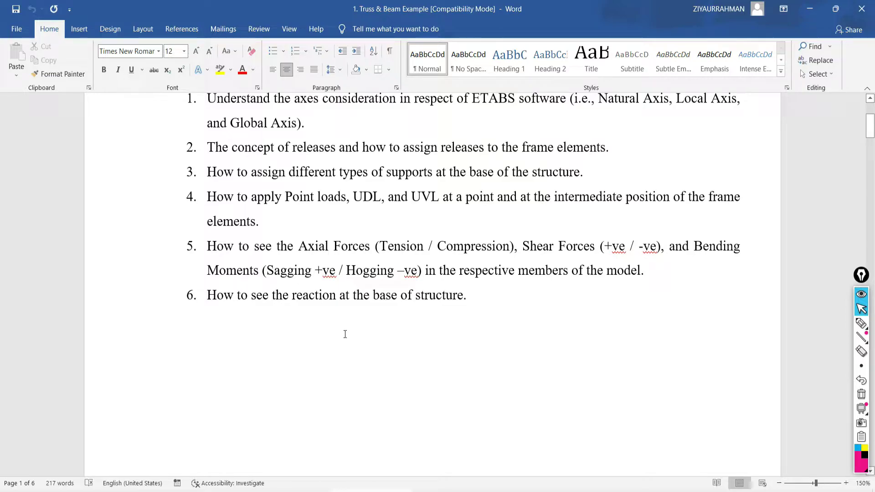
scroll(343, 334, down, 5)
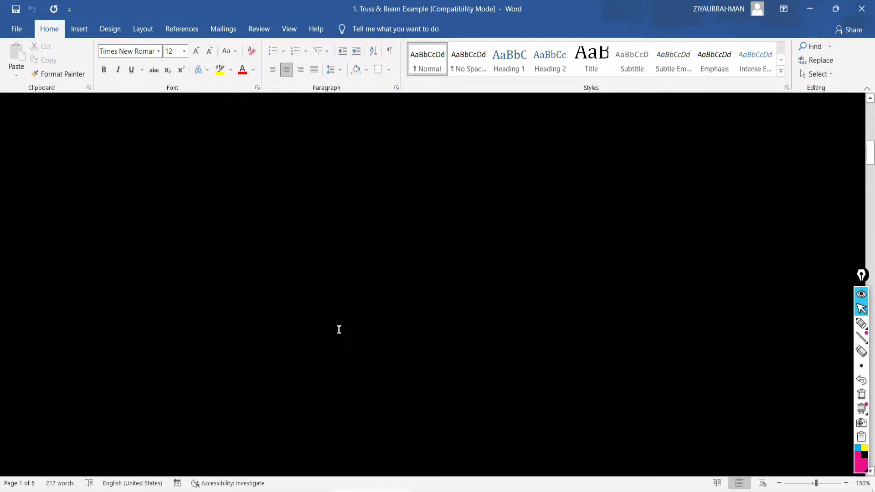
scroll(338, 330, down, 3)
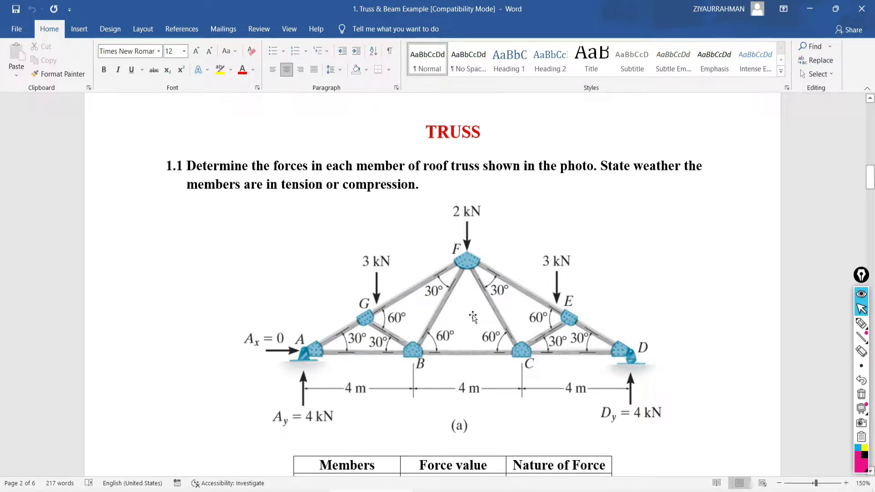
click(210, 453)
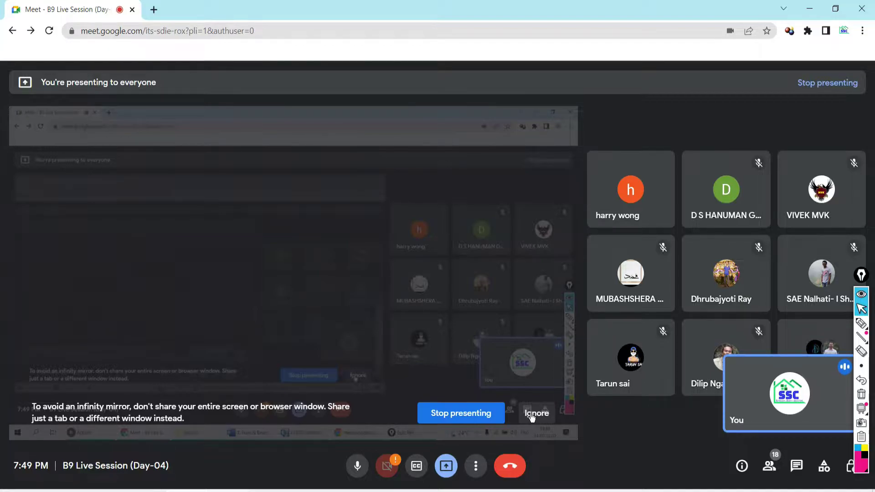
Ignore the infinity-mirror warning on the Google Meet presentation.
click(532, 414)
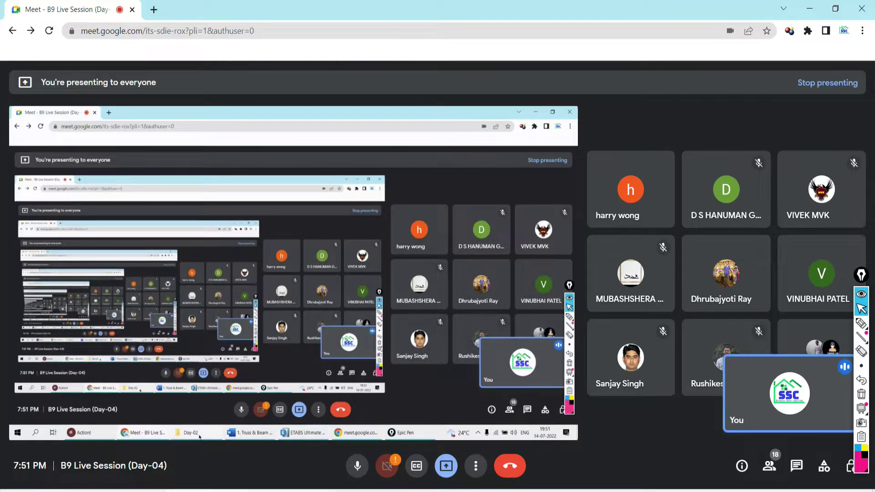
Open the 'Assumptions For Truss Analysis' image from the Day-02 folder full screen.
mouse_move(199, 437)
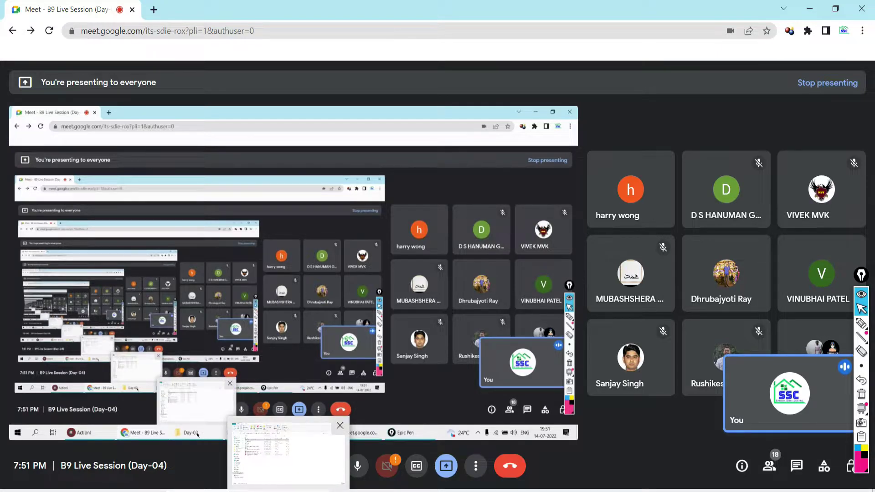
click(287, 490)
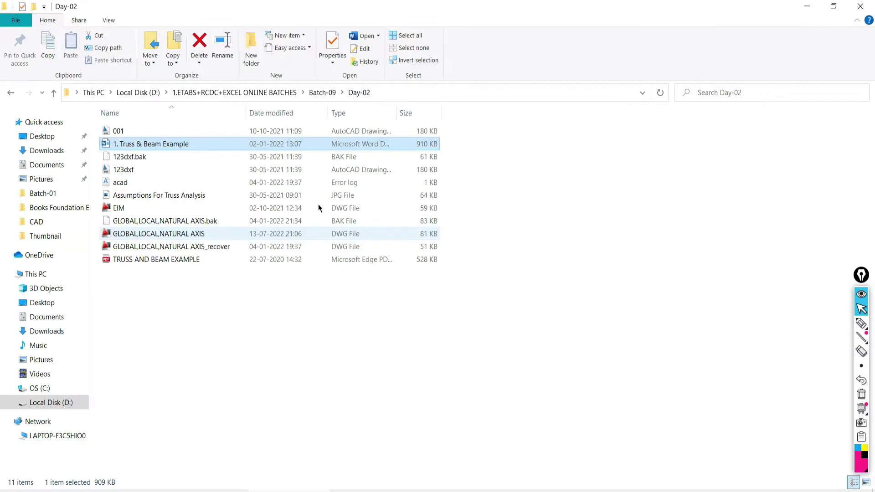
key(alt+Tab)
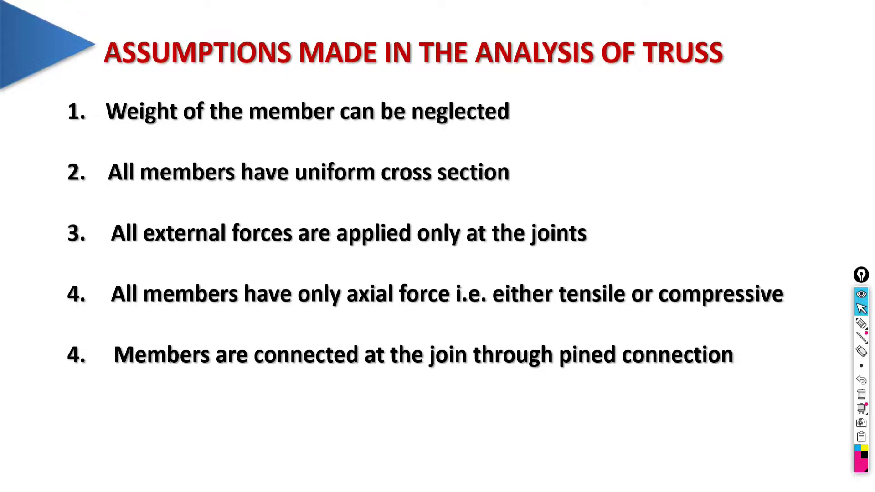
Sketch jointed truss members at the top right, dividing each into pieces with ticks.
click(861, 323)
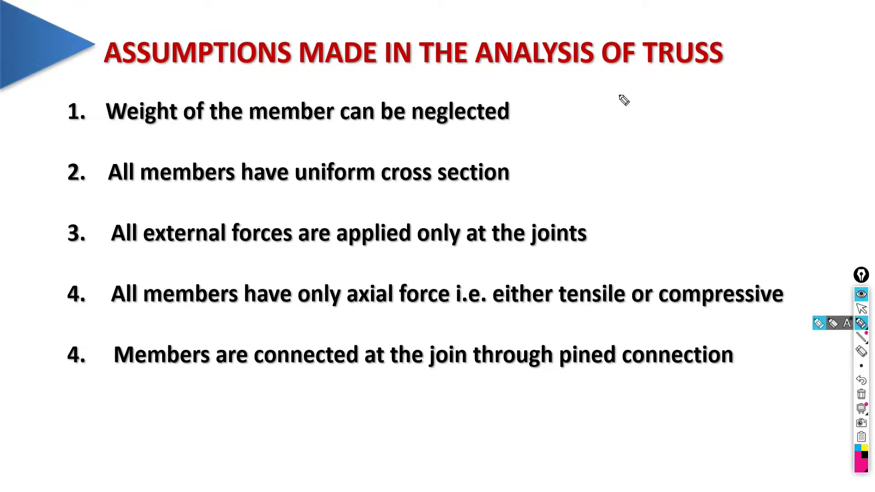
mouse_move(562, 154)
mouse_down()
mouse_move(688, 95)
mouse_move(705, 134)
mouse_move(593, 181)
mouse_move(563, 153)
mouse_up()
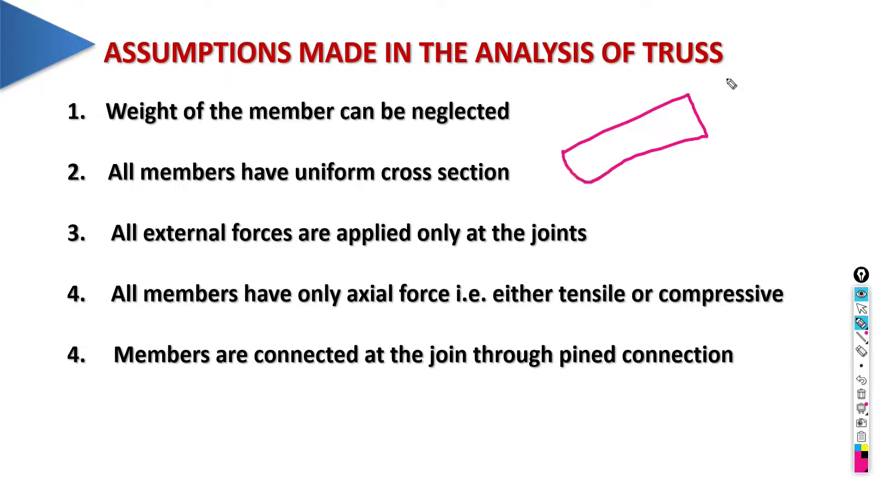
mouse_move(796, 37)
mouse_down()
mouse_move(710, 82)
mouse_move(709, 136)
mouse_move(810, 79)
mouse_move(795, 32)
mouse_up()
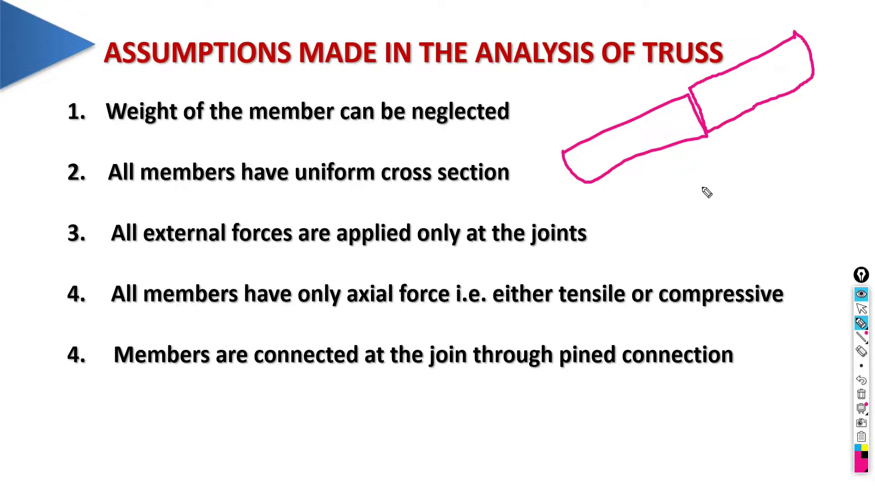
mouse_move(719, 166)
mouse_down()
mouse_move(612, 213)
mouse_move(630, 254)
mouse_move(737, 207)
mouse_move(718, 167)
mouse_up()
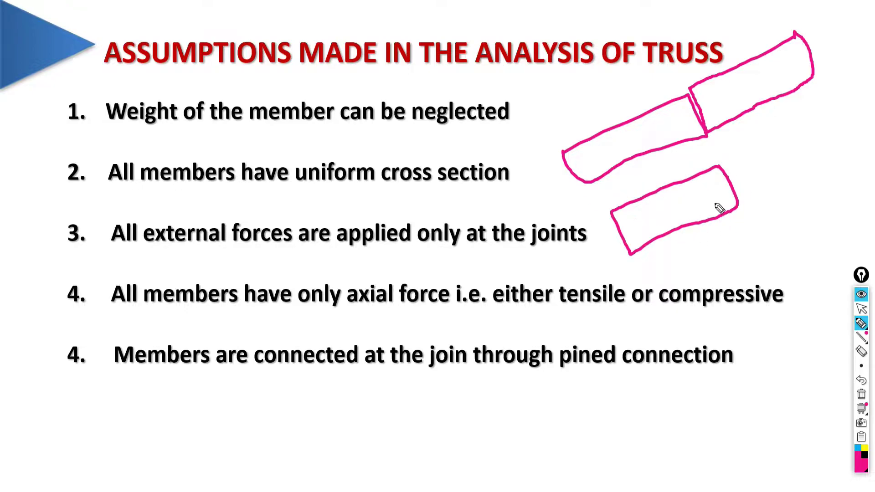
mouse_move(627, 205)
mouse_down()
mouse_move(644, 241)
mouse_move(651, 238)
mouse_move(646, 255)
mouse_up()
mouse_move(623, 210)
mouse_down()
mouse_move(635, 197)
mouse_move(684, 234)
mouse_move(680, 246)
mouse_up()
mouse_move(660, 179)
mouse_down()
mouse_move(652, 195)
mouse_move(711, 221)
mouse_move(705, 232)
mouse_up()
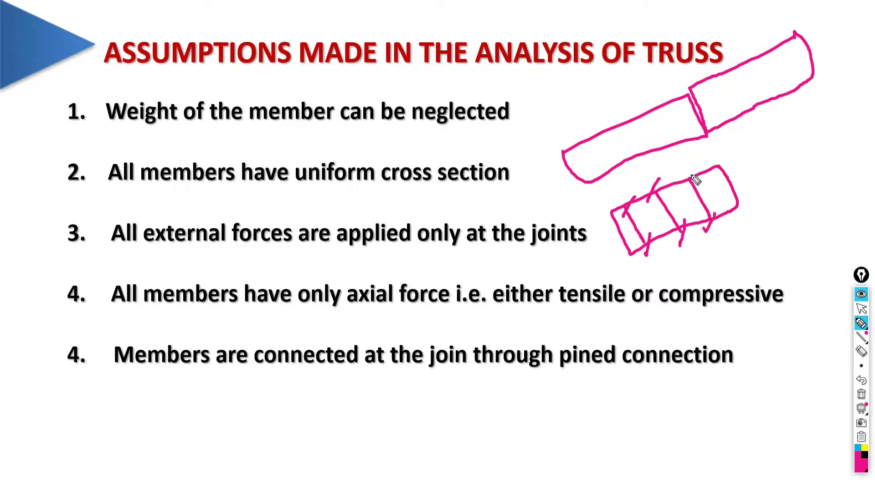
drag(692, 174, 682, 197)
drag(731, 157, 842, 115)
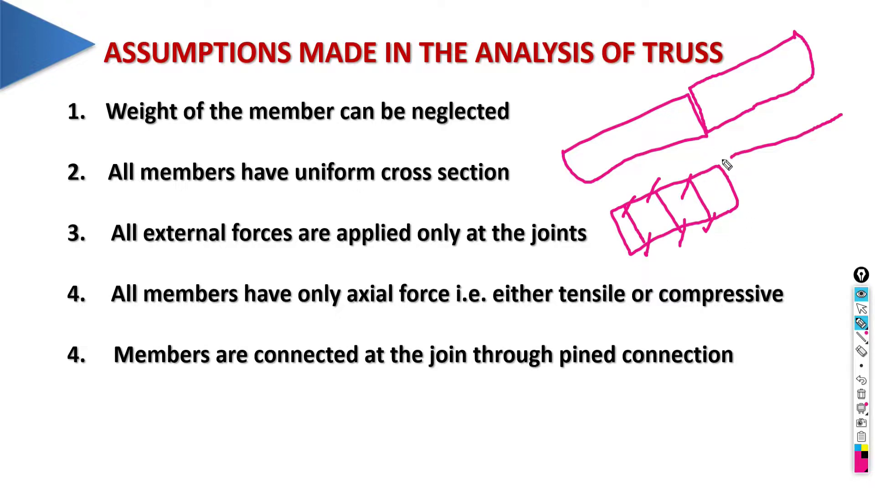
mouse_move(727, 157)
mouse_down()
mouse_move(752, 199)
mouse_move(797, 191)
mouse_move(802, 166)
mouse_move(852, 144)
mouse_move(842, 115)
mouse_up()
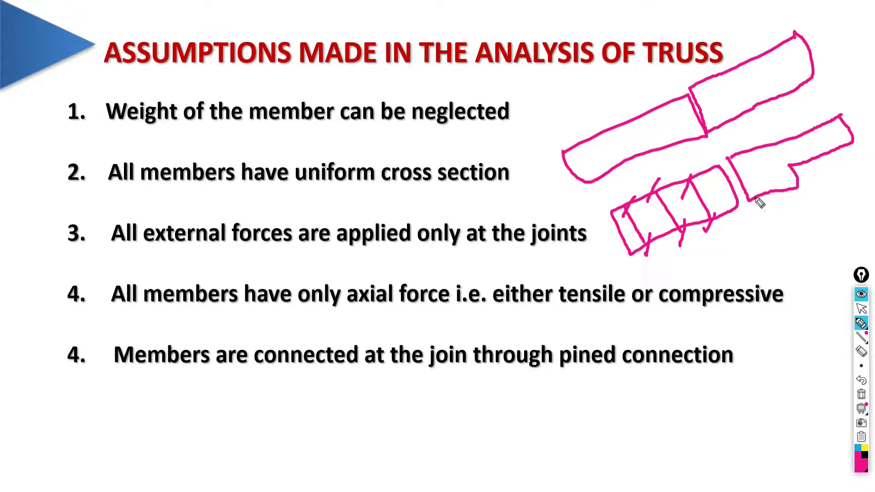
mouse_move(745, 153)
mouse_down()
mouse_move(766, 193)
mouse_move(774, 184)
mouse_move(767, 209)
mouse_move(735, 161)
mouse_up()
mouse_move(796, 137)
mouse_down()
mouse_move(811, 168)
mouse_move(791, 147)
mouse_up()
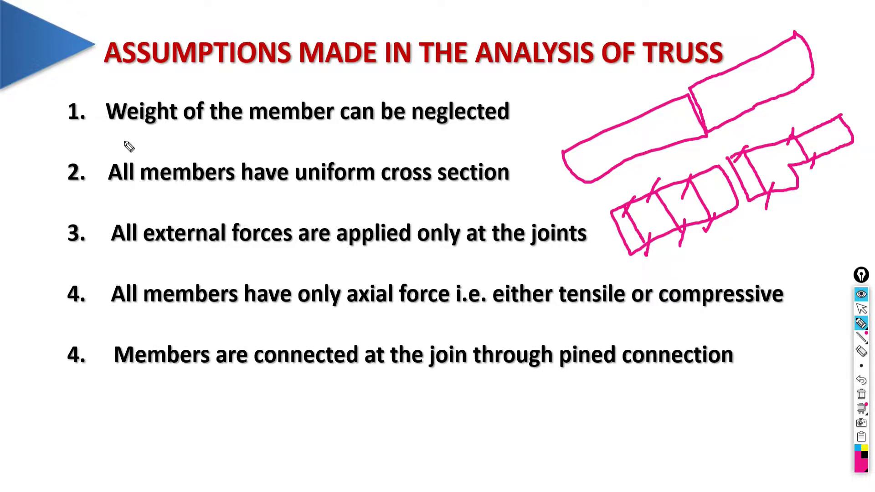
Tick assumptions 1 and 2 and draw a diagonal stroke across items 4 and 5.
mouse_move(115, 127)
mouse_down()
mouse_move(142, 124)
mouse_move(188, 80)
mouse_up()
mouse_move(94, 187)
mouse_down()
mouse_move(111, 202)
mouse_move(182, 139)
mouse_up()
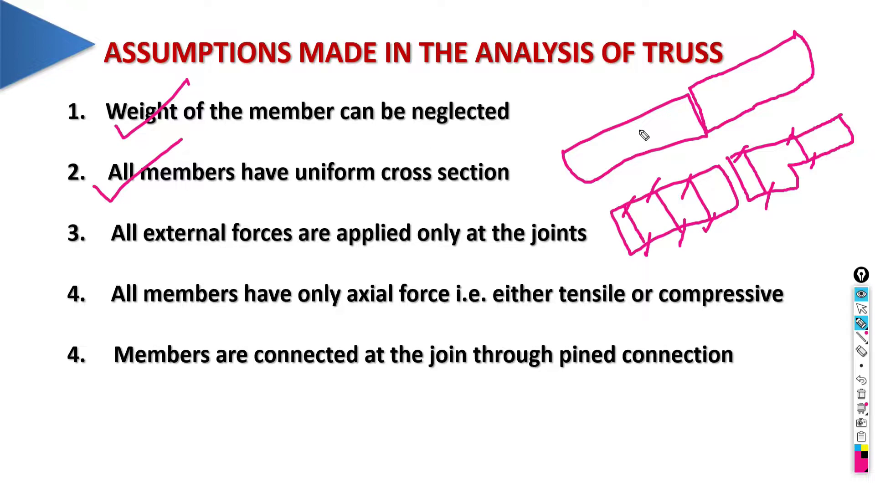
mouse_move(723, 60)
mouse_down()
mouse_move(723, 153)
mouse_move(731, 139)
mouse_move(720, 155)
mouse_up()
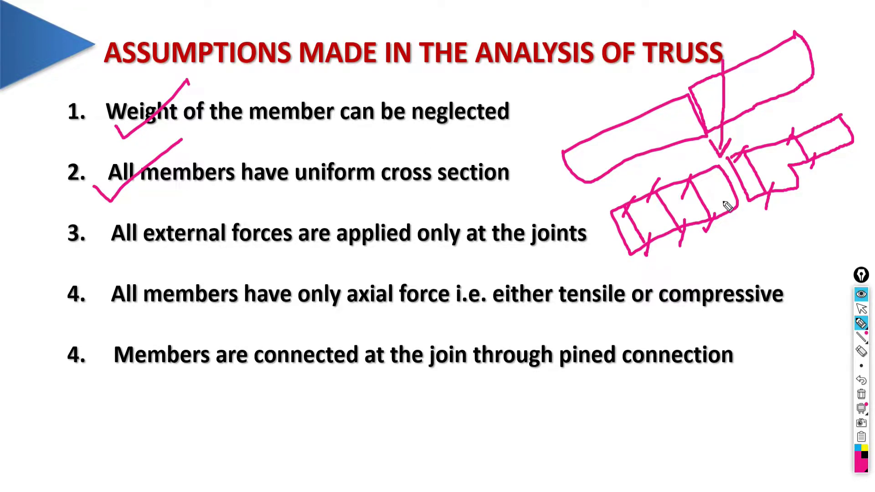
mouse_move(293, 393)
mouse_down()
mouse_move(465, 296)
mouse_move(481, 274)
mouse_move(463, 295)
mouse_move(309, 387)
mouse_up()
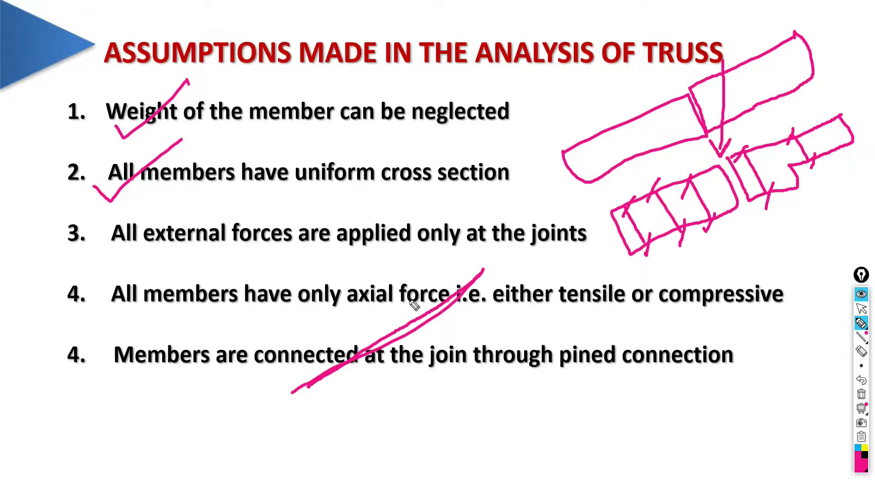
Add a pin loop, arrowhead and support mark to the diagonal, with a load arrow onto the upper joint.
drag(484, 258, 483, 275)
mouse_move(306, 370)
mouse_down()
mouse_move(296, 387)
mouse_move(307, 373)
mouse_move(314, 386)
mouse_move(269, 382)
mouse_move(265, 390)
mouse_up()
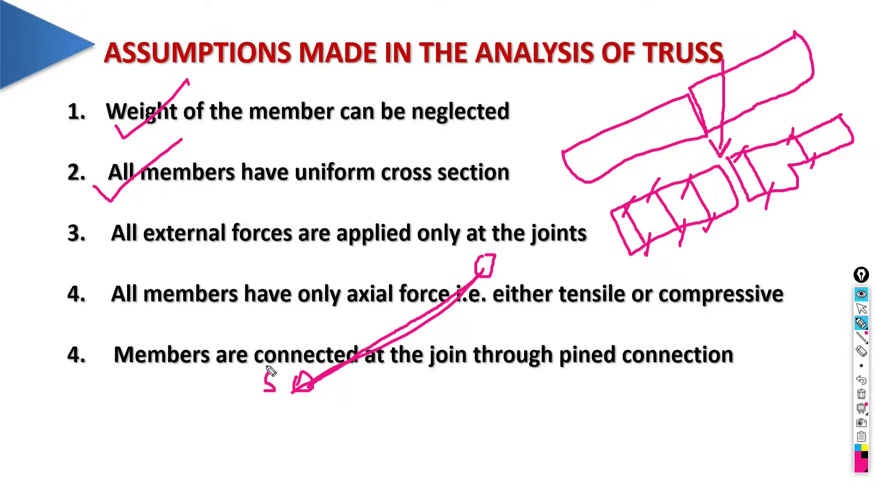
drag(514, 247, 504, 270)
drag(486, 153, 481, 250)
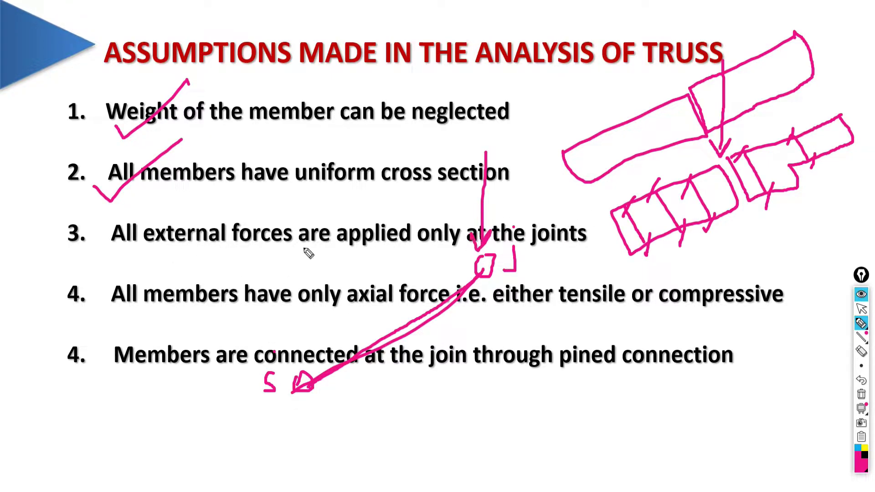
drag(305, 208, 298, 363)
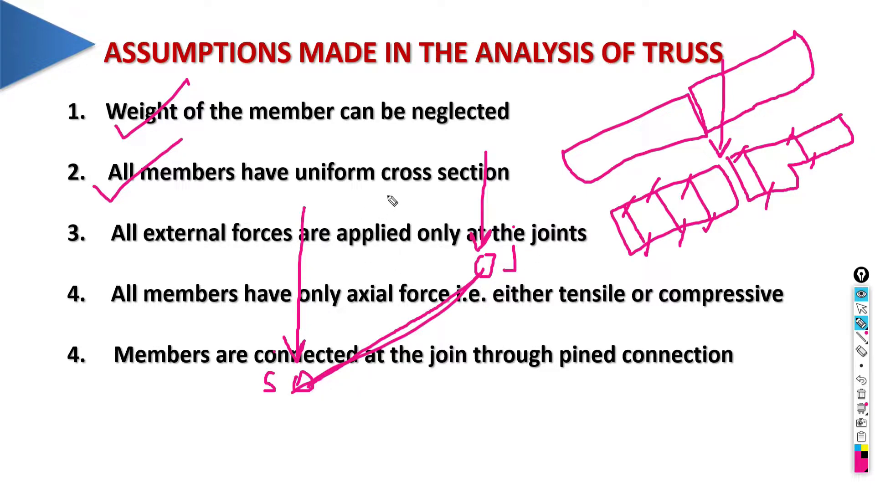
Draw vertical load arrows down onto the member and cross out the loads between the joints.
mouse_move(387, 197)
mouse_down()
mouse_move(389, 324)
mouse_move(398, 313)
mouse_move(390, 338)
mouse_up()
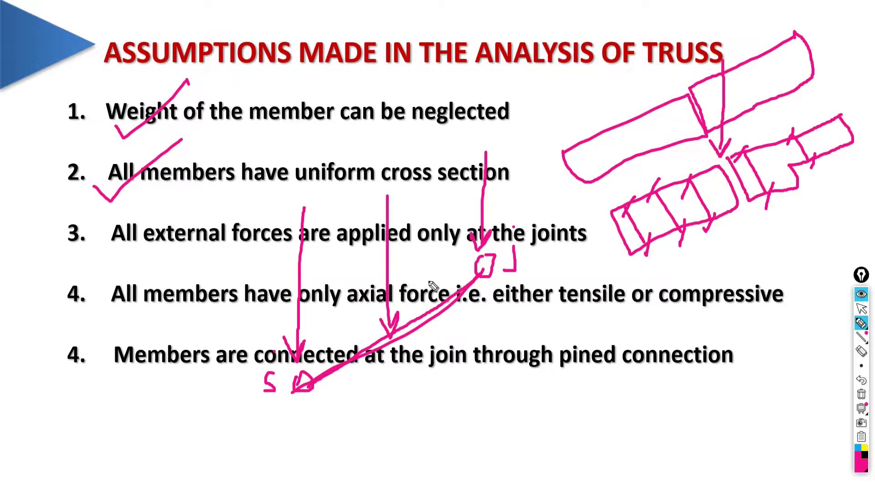
drag(433, 211, 428, 305)
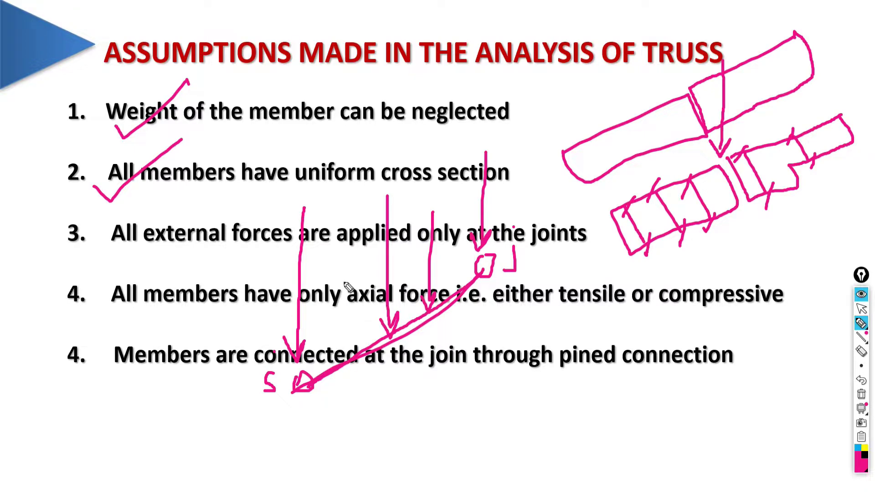
mouse_move(342, 259)
mouse_down()
mouse_move(335, 360)
mouse_move(349, 338)
mouse_up()
mouse_move(366, 279)
mouse_down()
mouse_move(328, 316)
mouse_move(352, 318)
mouse_up()
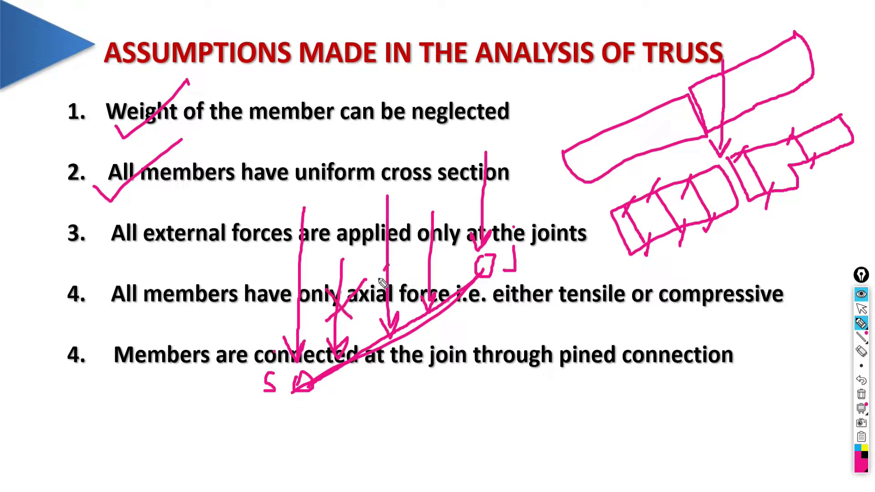
drag(389, 268, 365, 294)
drag(371, 259, 417, 305)
drag(451, 244, 408, 290)
drag(411, 244, 450, 288)
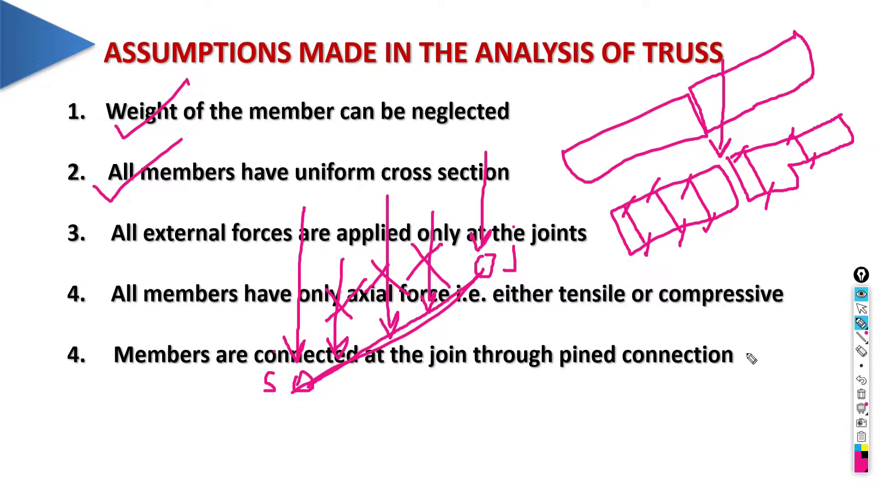
Clear the ink and sketch a truss member with axial-force arrows, circled with the first assumptions.
click(861, 395)
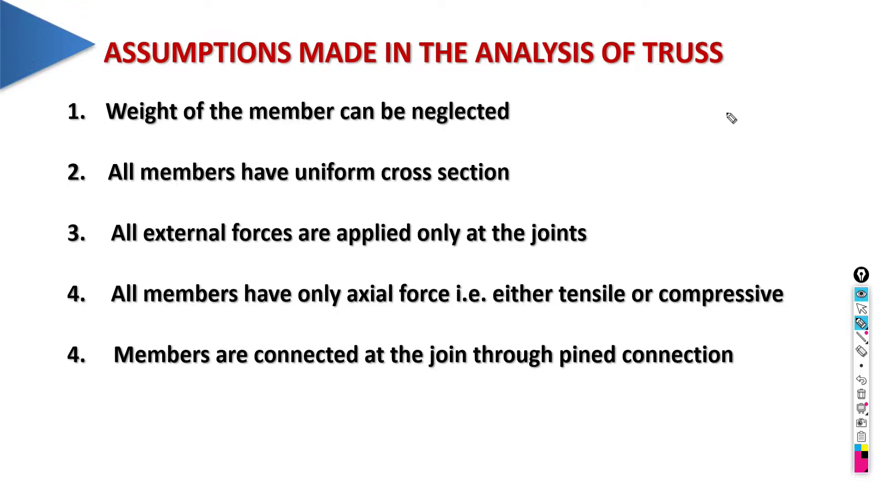
drag(787, 64, 585, 190)
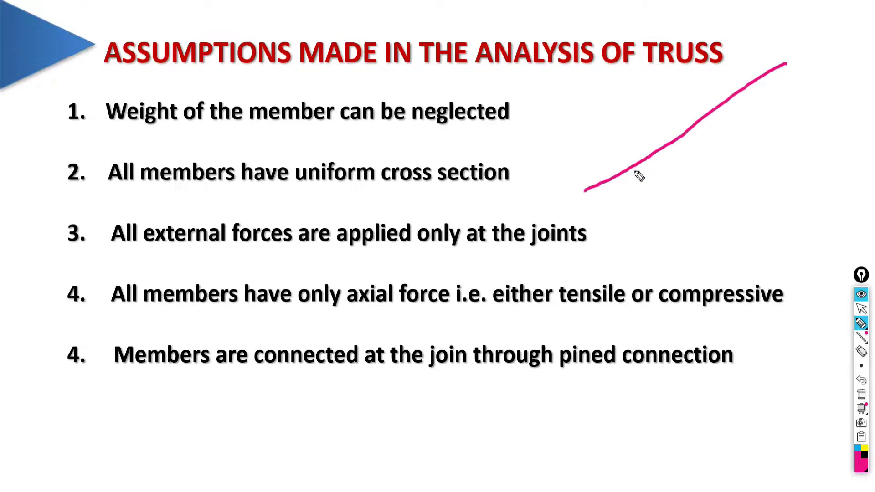
mouse_move(621, 159)
mouse_down()
mouse_move(609, 179)
mouse_move(635, 189)
mouse_up()
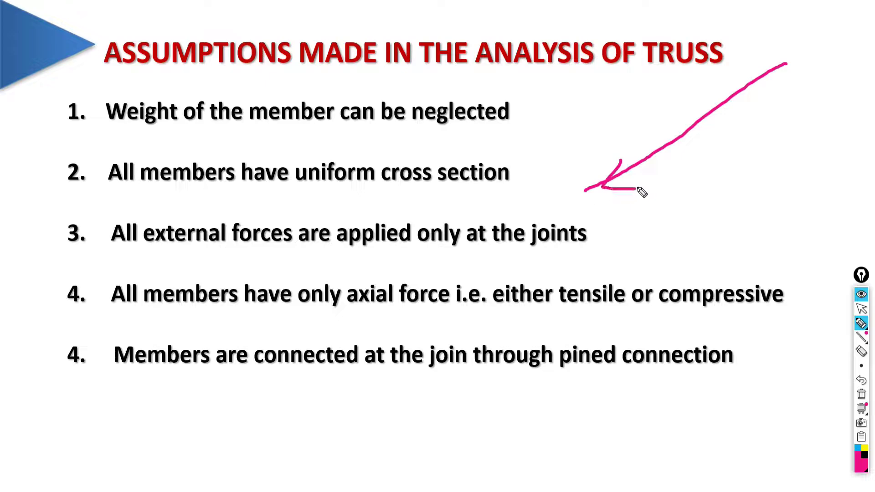
mouse_move(735, 76)
mouse_down()
mouse_move(760, 86)
mouse_move(752, 102)
mouse_move(704, 119)
mouse_move(723, 119)
mouse_up()
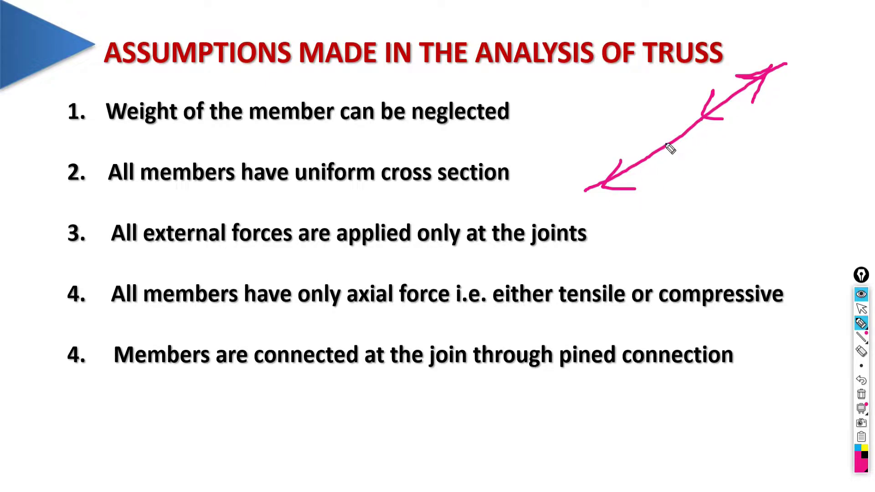
mouse_move(648, 135)
mouse_down()
mouse_move(674, 140)
mouse_move(666, 162)
mouse_up()
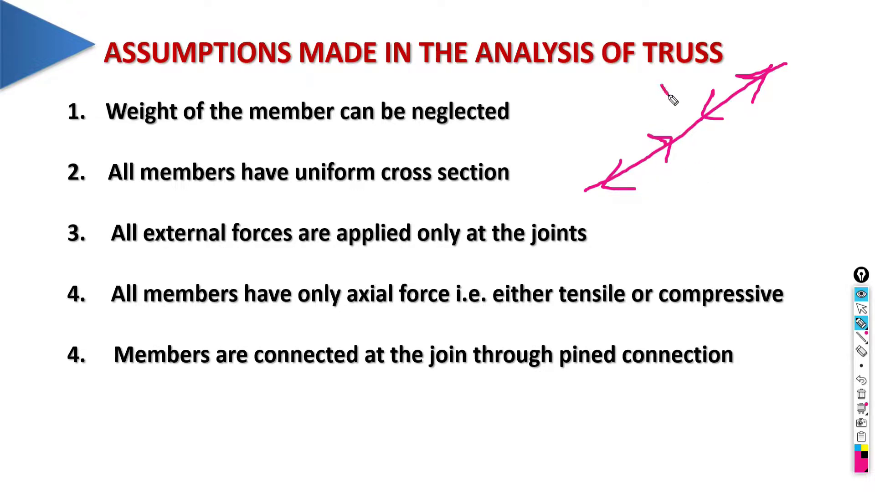
mouse_move(668, 95)
mouse_down()
mouse_move(688, 117)
mouse_move(676, 121)
mouse_up()
mouse_move(782, 61)
mouse_down()
mouse_move(781, 75)
mouse_move(785, 45)
mouse_move(782, 98)
mouse_move(810, 106)
mouse_up()
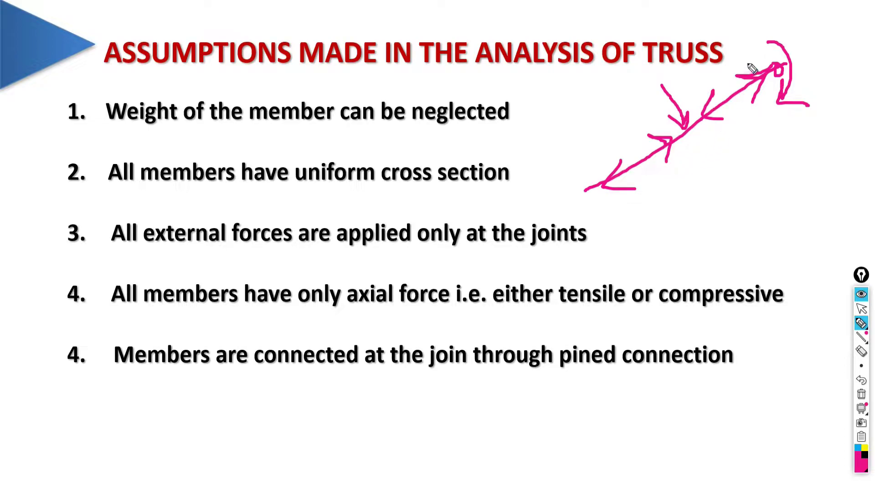
mouse_move(749, 63)
mouse_down()
mouse_move(402, 249)
mouse_move(797, 35)
mouse_up()
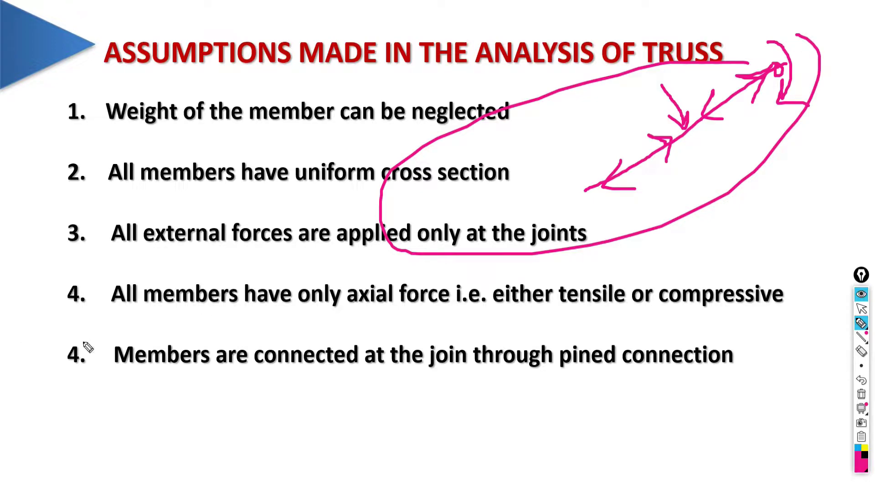
Renumber the last assumption 5, sketch a pin joint linked to underlined 'pined', then wipe and draw a new chord line.
click(64, 344)
mouse_move(69, 353)
mouse_down()
mouse_move(72, 378)
mouse_move(85, 342)
mouse_up()
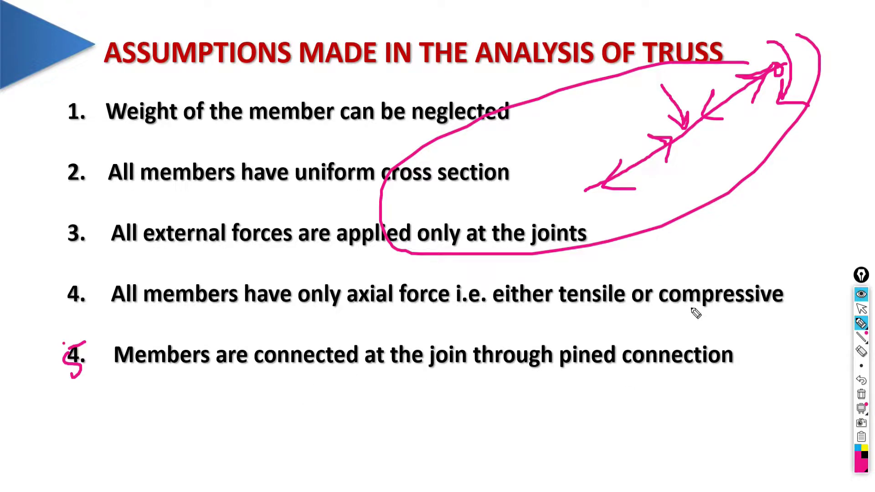
drag(399, 444, 554, 403)
mouse_move(477, 406)
mouse_down()
mouse_move(467, 429)
mouse_move(481, 434)
mouse_move(493, 419)
mouse_up()
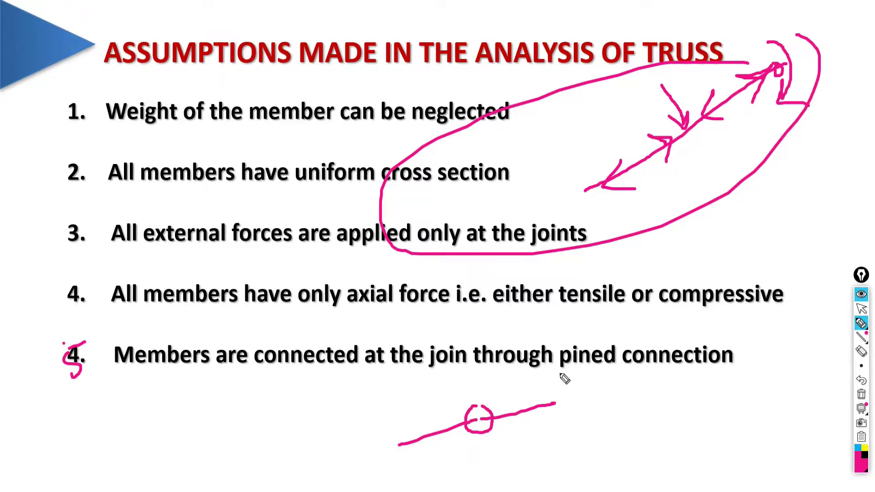
mouse_move(570, 366)
mouse_down()
mouse_move(609, 365)
mouse_move(580, 378)
mouse_move(597, 377)
mouse_move(585, 367)
mouse_move(610, 366)
mouse_move(612, 378)
mouse_up()
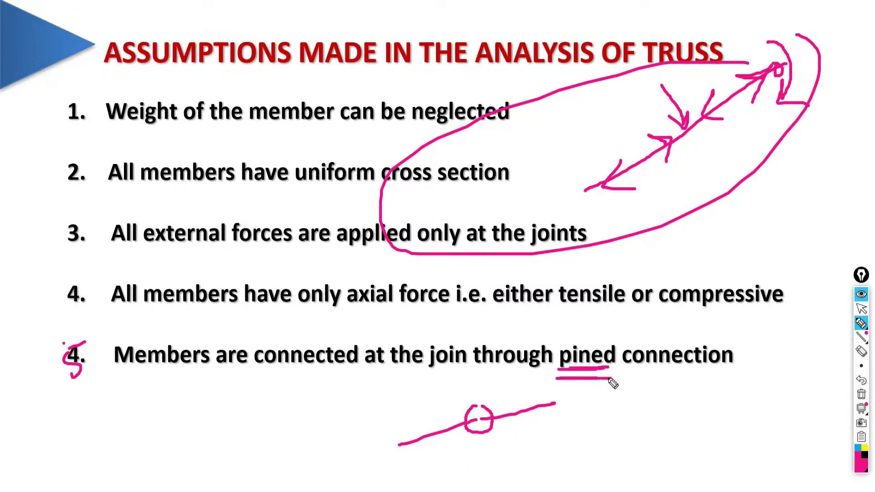
mouse_move(493, 399)
mouse_down()
mouse_move(464, 398)
mouse_move(457, 421)
mouse_move(468, 445)
mouse_move(484, 451)
mouse_move(508, 434)
mouse_move(498, 396)
mouse_up()
mouse_move(601, 331)
mouse_down()
mouse_move(569, 329)
mouse_move(548, 352)
mouse_move(549, 373)
mouse_up()
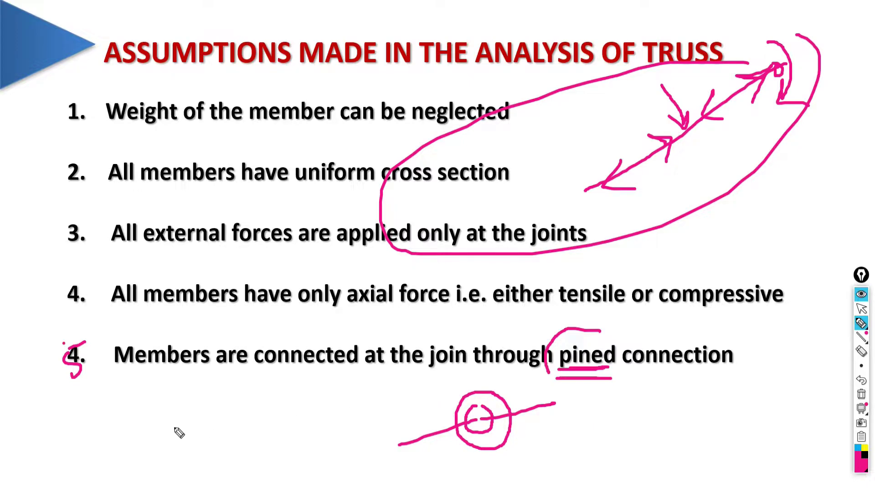
click(861, 395)
drag(546, 168, 843, 52)
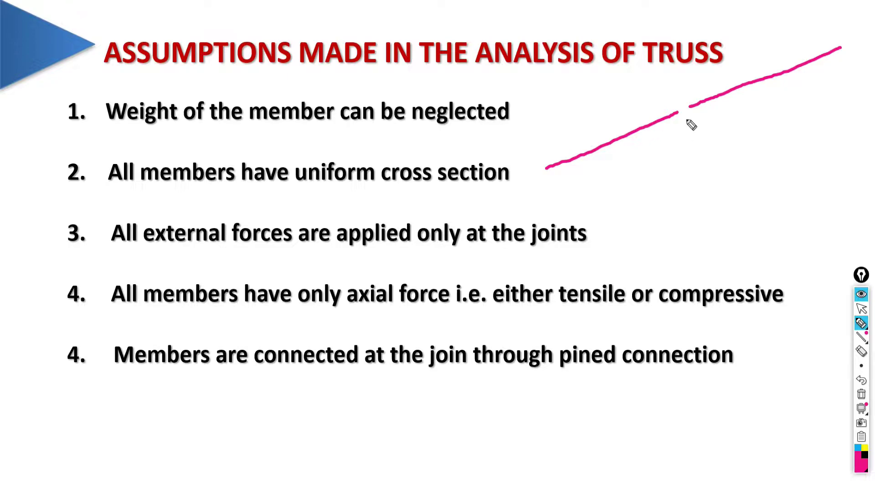
Draw members hanging from the top chord, a thickened diagonal, and circle the upper joint.
mouse_move(684, 114)
mouse_down()
mouse_move(689, 139)
mouse_move(759, 242)
mouse_up()
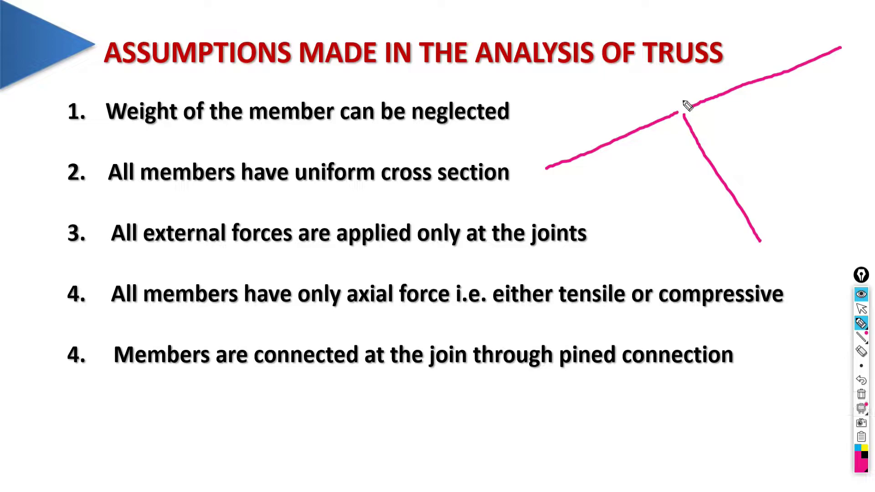
drag(683, 102, 687, 109)
mouse_move(616, 146)
mouse_down()
mouse_move(655, 200)
mouse_move(611, 157)
mouse_move(677, 248)
mouse_up()
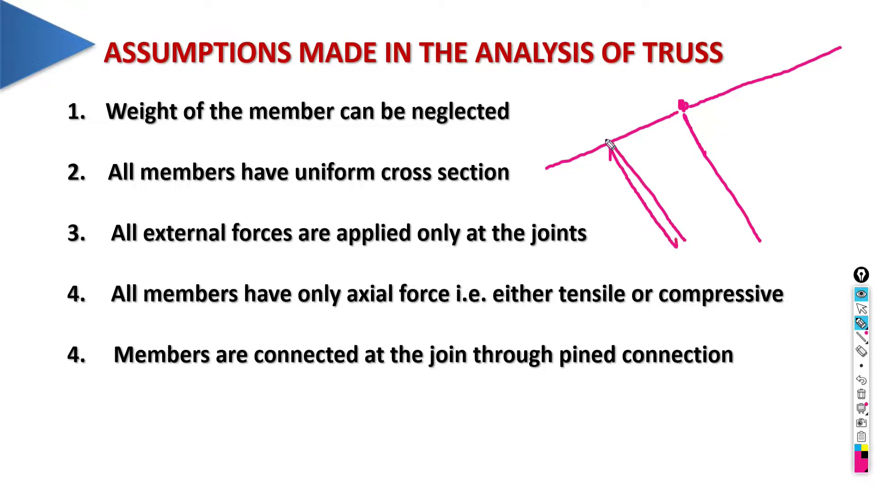
drag(610, 141, 673, 241)
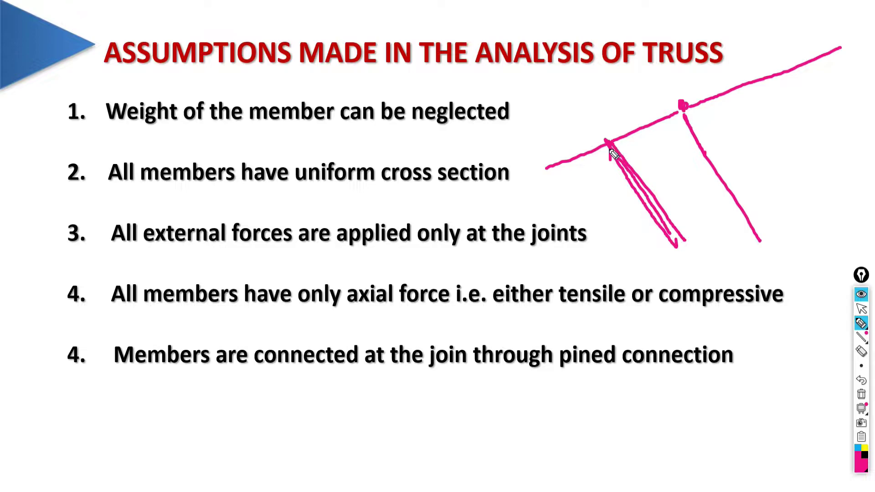
drag(612, 147, 675, 241)
mouse_move(685, 74)
mouse_down()
mouse_move(667, 133)
mouse_move(709, 132)
mouse_move(687, 67)
mouse_up()
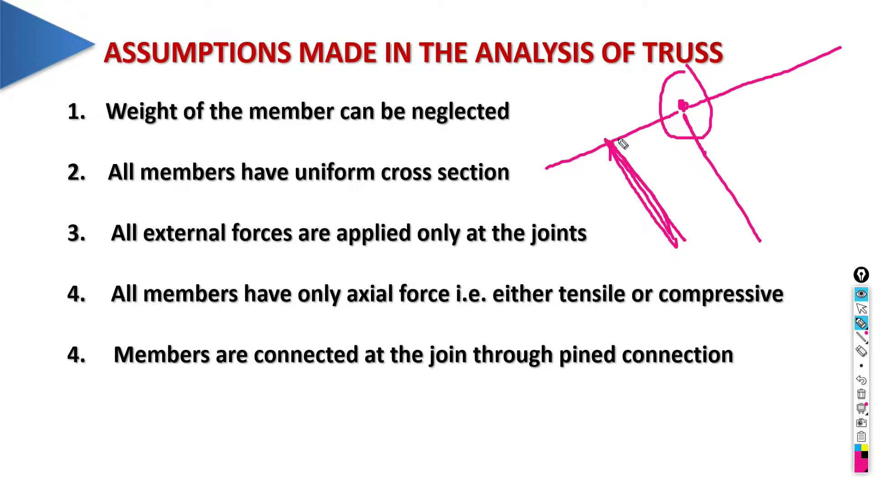
drag(619, 141, 588, 151)
drag(660, 180, 659, 201)
mouse_move(588, 118)
mouse_down()
mouse_move(591, 130)
mouse_move(608, 136)
mouse_up()
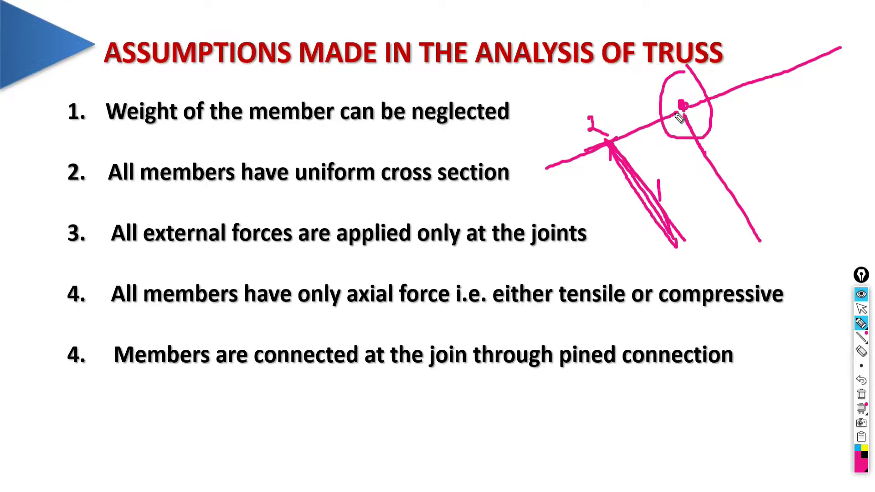
Extend the inclined member, put an X over the left joint, and begin a member sketch below item 4.
mouse_move(679, 117)
mouse_down()
mouse_move(560, 166)
mouse_move(619, 144)
mouse_up()
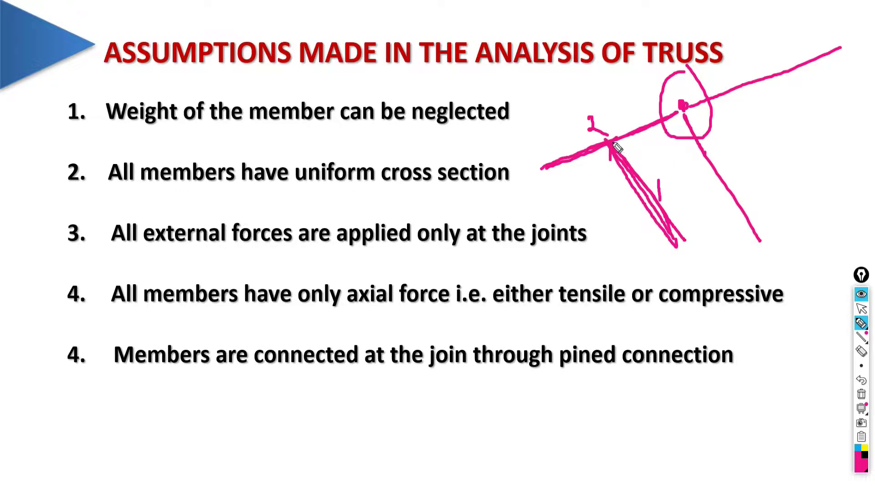
click(613, 99)
drag(627, 105, 600, 179)
drag(606, 108, 648, 171)
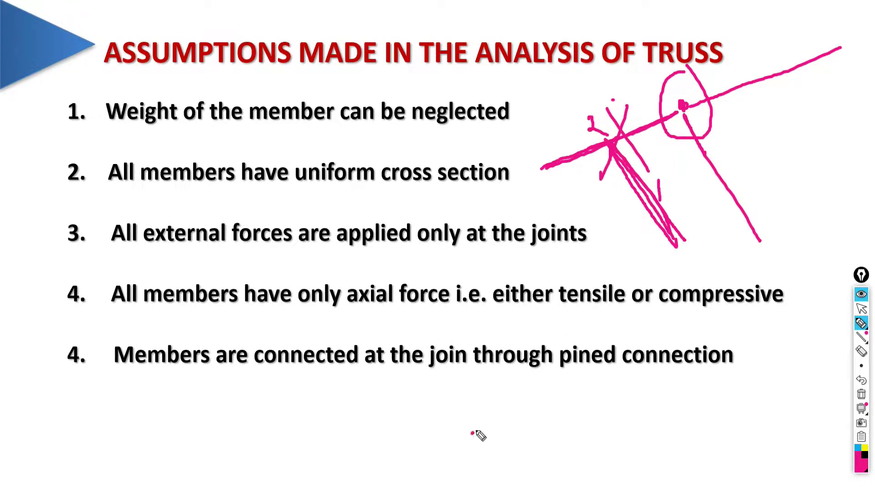
mouse_move(471, 434)
mouse_down()
mouse_move(593, 378)
mouse_move(675, 477)
mouse_up()
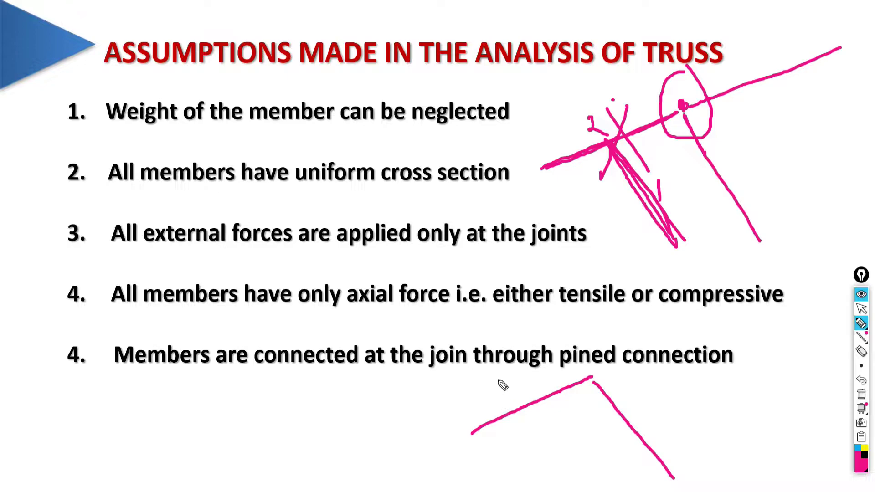
Number the members 1 and 2, circle the pinned apex, and sketch a second labelled pair with a crossed joint.
drag(498, 381, 502, 400)
mouse_move(645, 401)
mouse_down()
mouse_move(655, 403)
mouse_move(643, 420)
mouse_move(668, 429)
mouse_up()
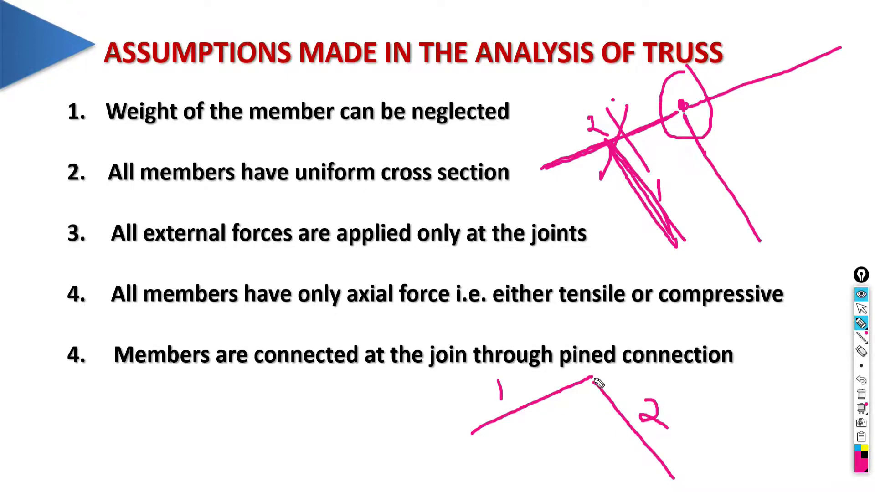
drag(595, 385, 591, 373)
drag(209, 427, 379, 370)
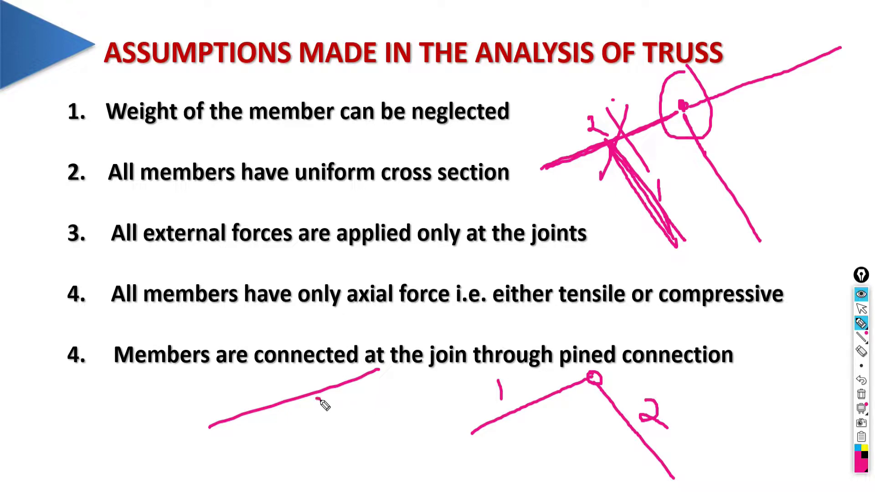
drag(319, 400, 362, 473)
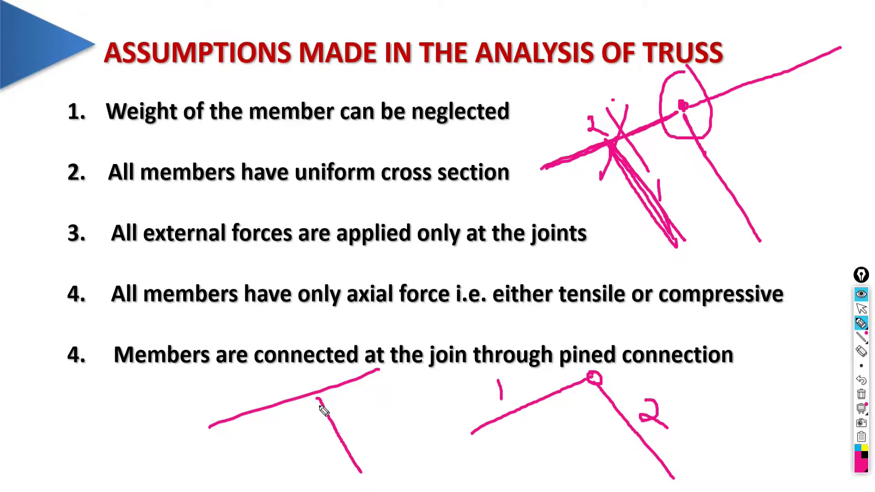
drag(277, 371, 280, 387)
mouse_move(352, 415)
mouse_down()
mouse_move(373, 422)
mouse_move(385, 441)
mouse_up()
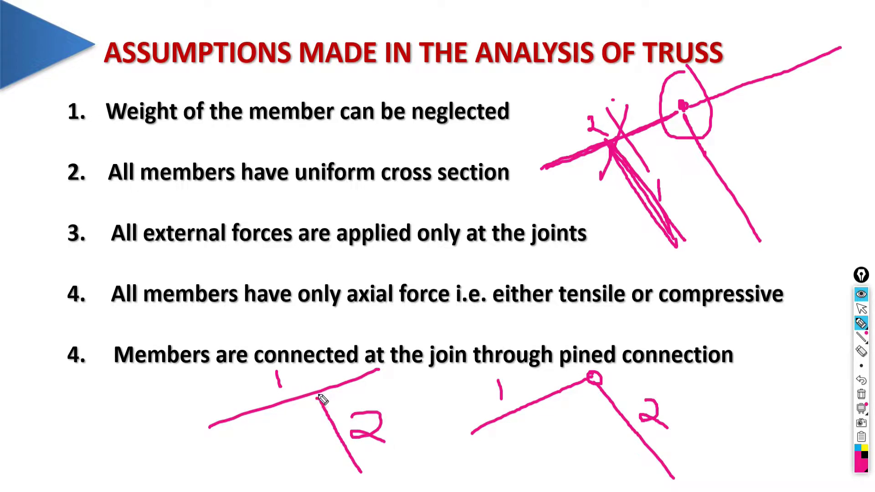
drag(318, 379, 301, 411)
drag(283, 375, 324, 416)
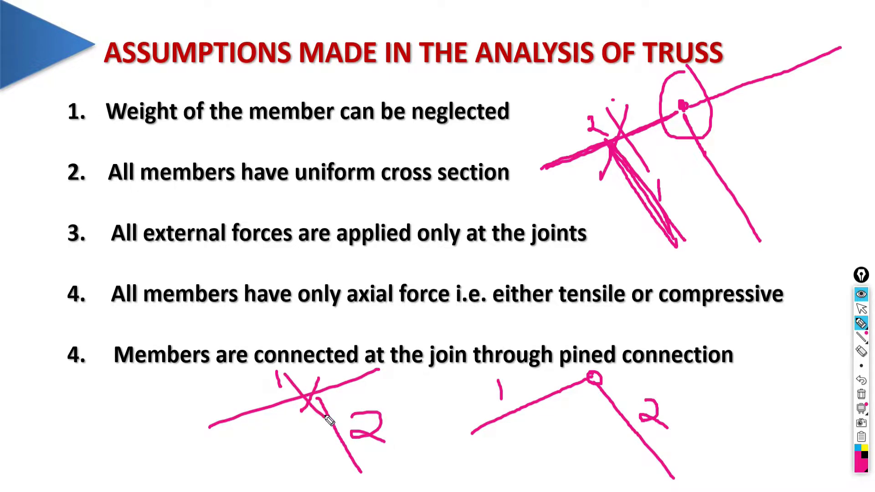
Draw two members across the axial-force item, circle their joint, and clear all ink.
drag(472, 336, 684, 273)
mouse_move(580, 294)
mouse_down()
mouse_move(567, 319)
mouse_move(592, 301)
mouse_move(582, 308)
mouse_up()
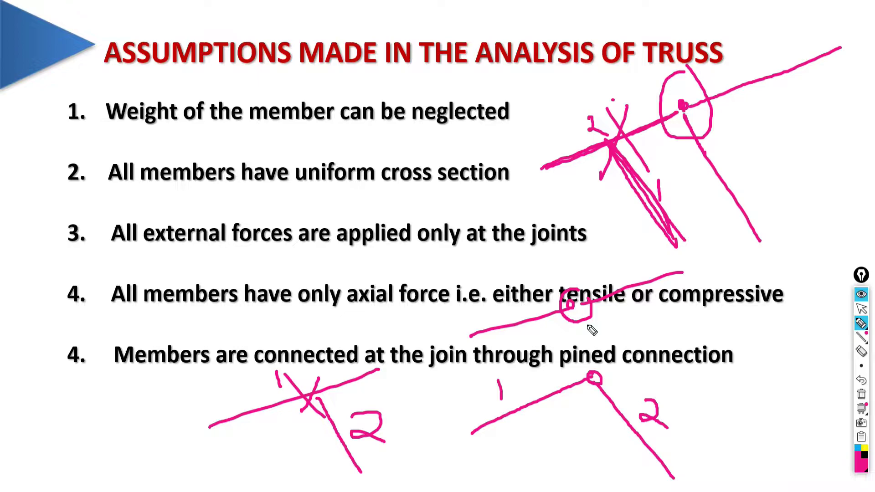
click(861, 396)
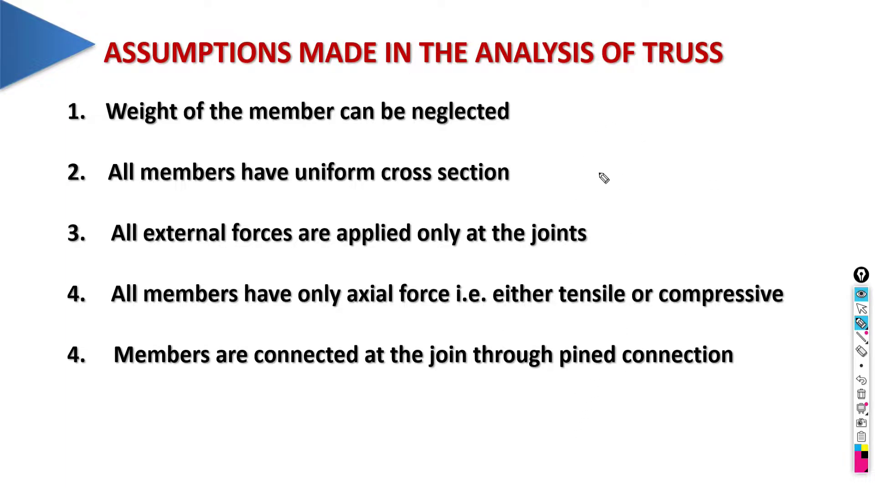
Draw a member beside item 2 with a circled joint, labelled T for tension and C for compression.
mouse_move(546, 187)
mouse_down()
mouse_move(646, 139)
mouse_move(637, 142)
mouse_move(649, 154)
mouse_move(648, 143)
mouse_move(775, 108)
mouse_up()
mouse_move(657, 122)
mouse_down()
mouse_move(641, 163)
mouse_move(662, 161)
mouse_move(655, 131)
mouse_up()
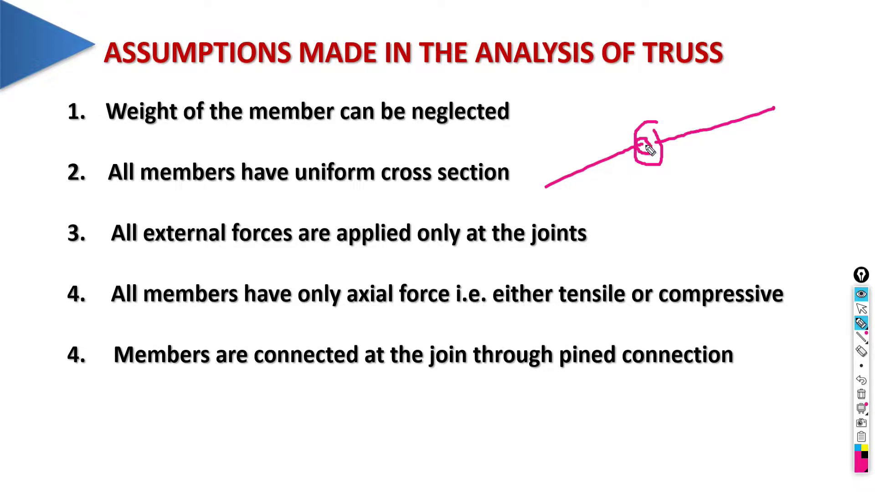
drag(649, 151, 693, 137)
drag(649, 152, 715, 133)
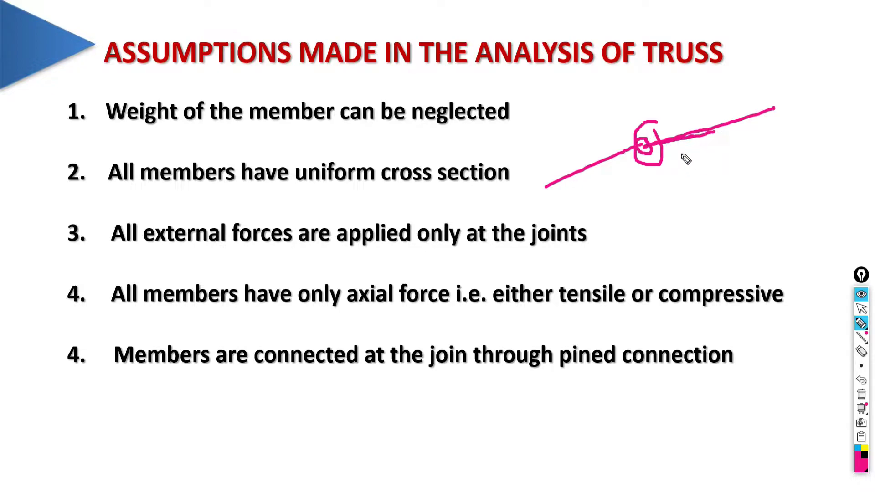
drag(673, 157, 694, 149)
drag(687, 152, 689, 173)
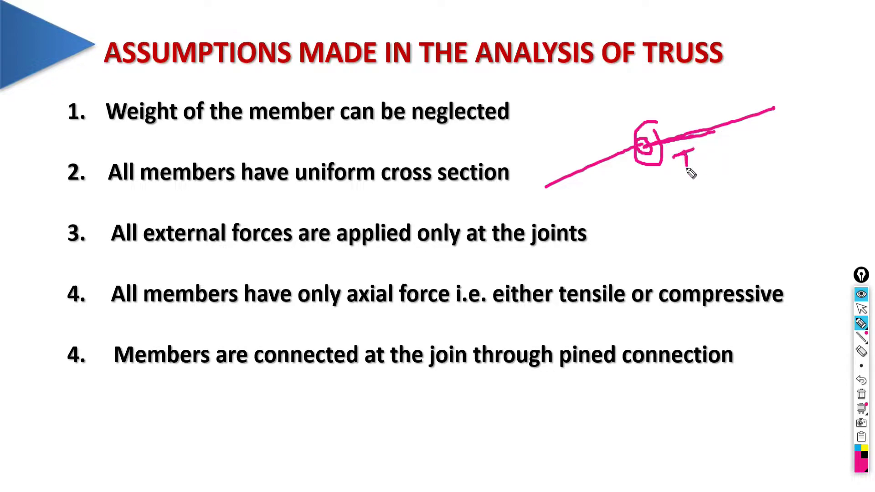
click(616, 182)
mouse_move(602, 184)
mouse_down()
mouse_move(594, 193)
mouse_move(614, 196)
mouse_up()
drag(647, 133, 641, 144)
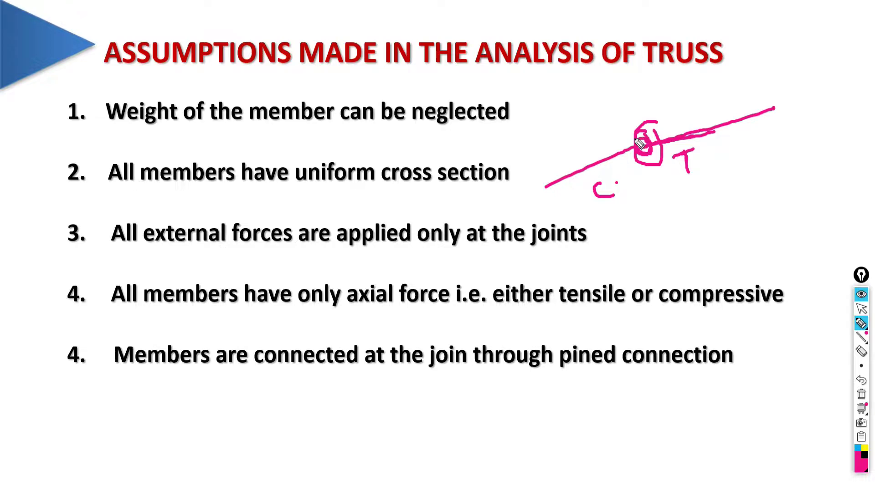
Strike through 'pined' and write 'hinged', then clear the ink and return to the arrow pointer.
mouse_move(632, 315)
mouse_down()
mouse_move(557, 397)
mouse_move(581, 457)
mouse_move(590, 442)
mouse_move(585, 414)
mouse_move(599, 436)
mouse_move(624, 424)
mouse_move(631, 485)
mouse_move(636, 430)
mouse_move(679, 418)
mouse_move(671, 426)
mouse_move(685, 366)
mouse_move(704, 430)
mouse_up()
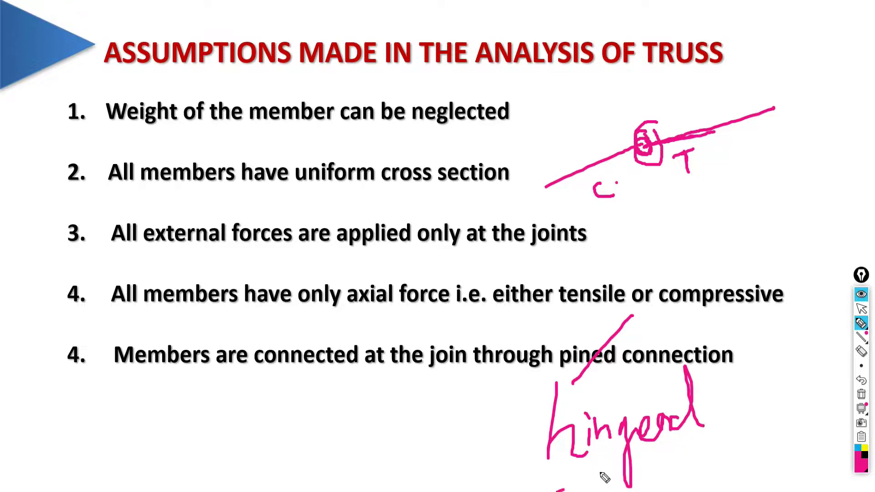
click(861, 394)
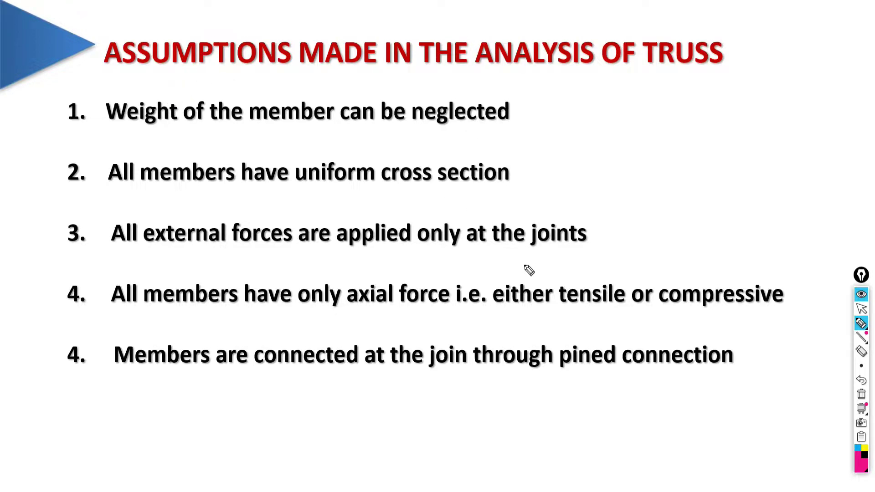
click(861, 312)
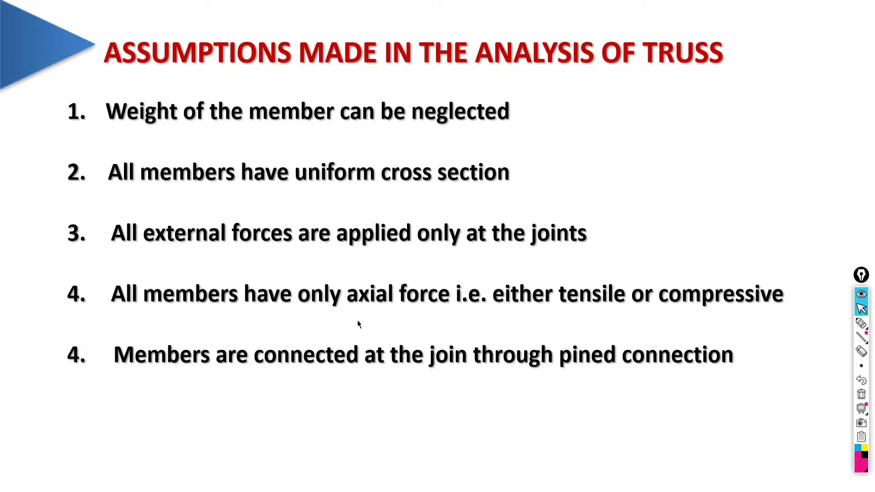
Exit the slide show, switch to ETABS, and drag the Model Initialization dialog to the screen centre.
key(Escape)
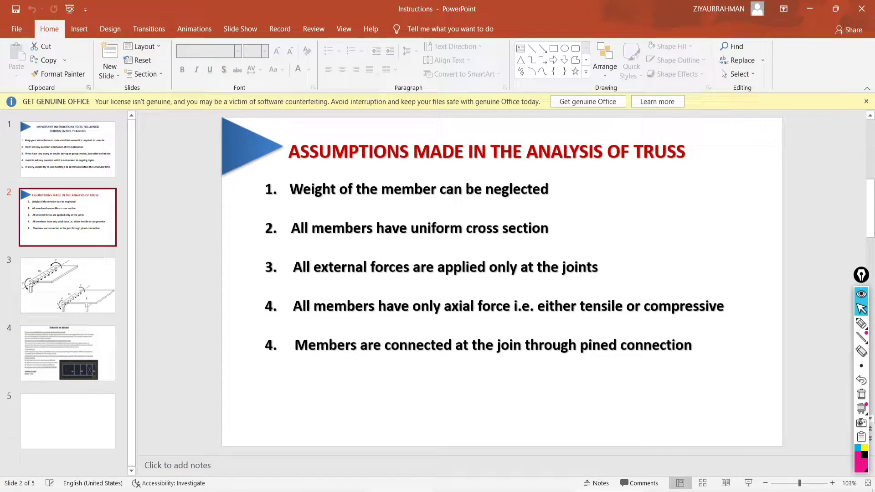
key(alt+Tab)
drag(763, 81, 456, 117)
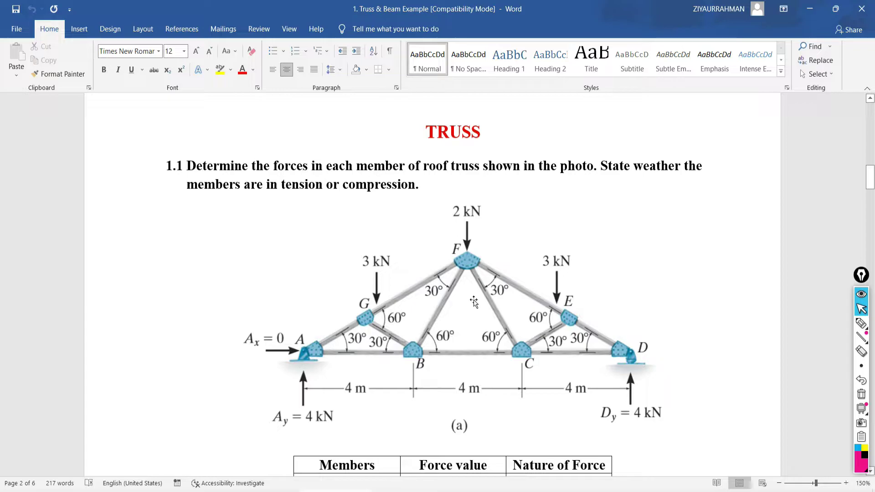
Encircle the truss in ink, with arrows at support A and along AB plus an X near C.
click(861, 323)
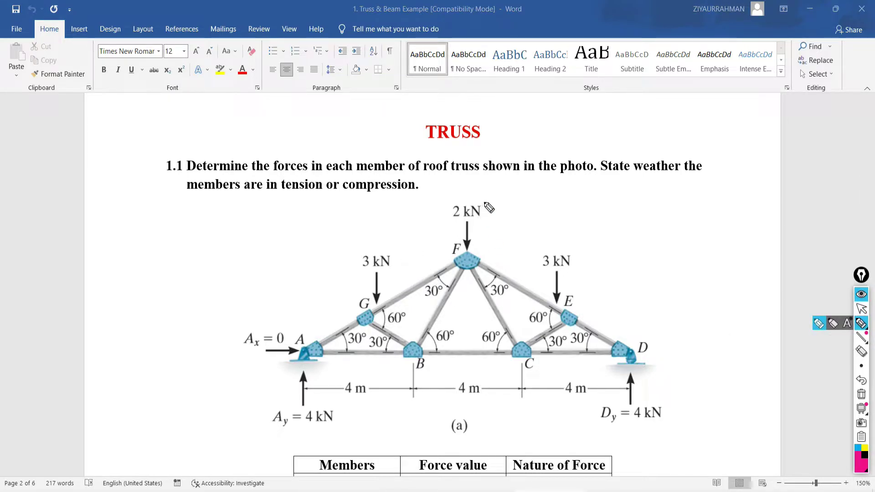
mouse_move(494, 196)
mouse_down()
mouse_move(356, 221)
mouse_move(308, 245)
mouse_move(254, 289)
mouse_move(236, 328)
mouse_move(241, 352)
mouse_move(274, 388)
mouse_move(392, 406)
mouse_move(638, 405)
mouse_move(685, 384)
mouse_move(680, 338)
mouse_move(638, 290)
mouse_move(495, 203)
mouse_up()
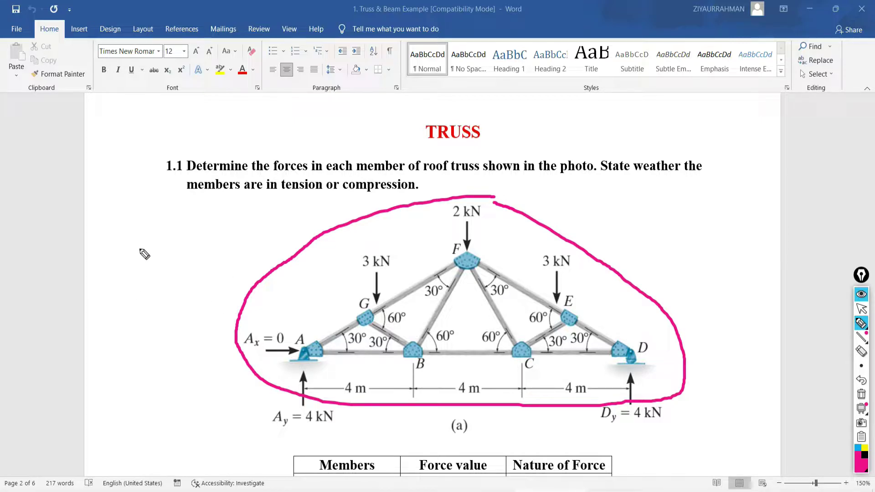
drag(139, 248, 143, 330)
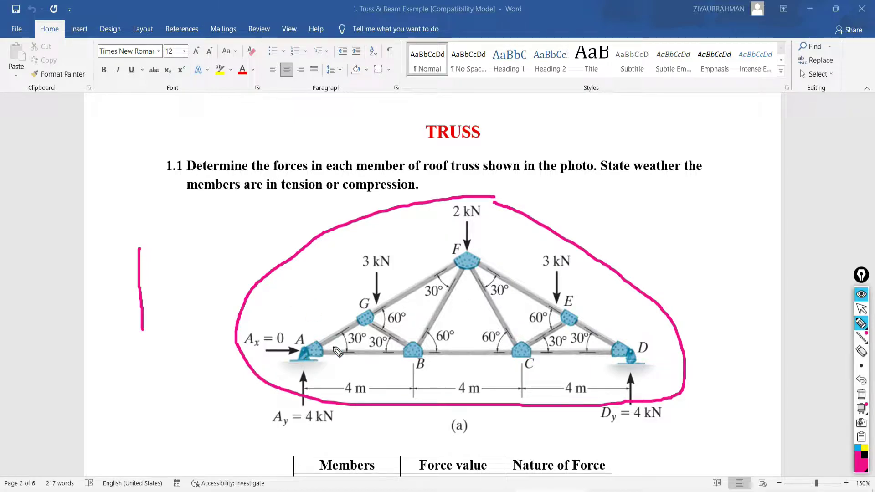
mouse_move(304, 352)
mouse_down()
mouse_move(444, 342)
mouse_move(428, 359)
mouse_up()
mouse_move(484, 329)
mouse_down()
mouse_move(476, 351)
mouse_move(499, 357)
mouse_up()
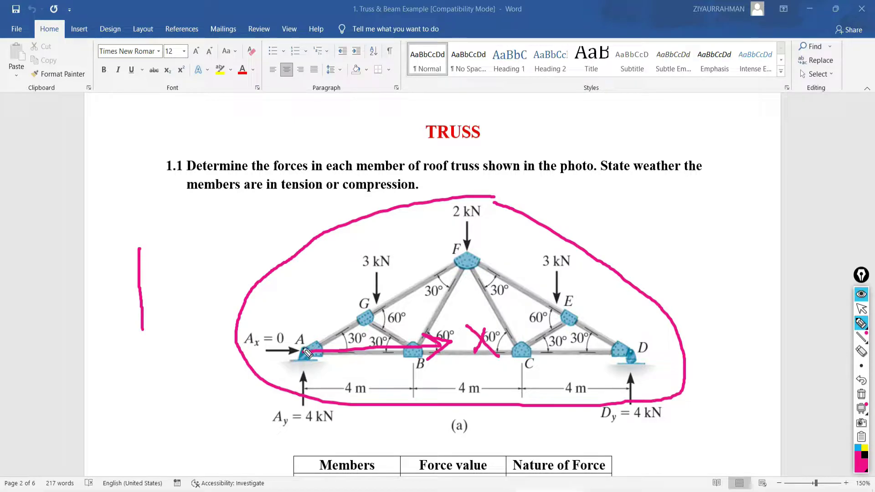
mouse_move(302, 350)
mouse_down()
mouse_move(296, 261)
mouse_move(289, 272)
mouse_move(315, 273)
mouse_up()
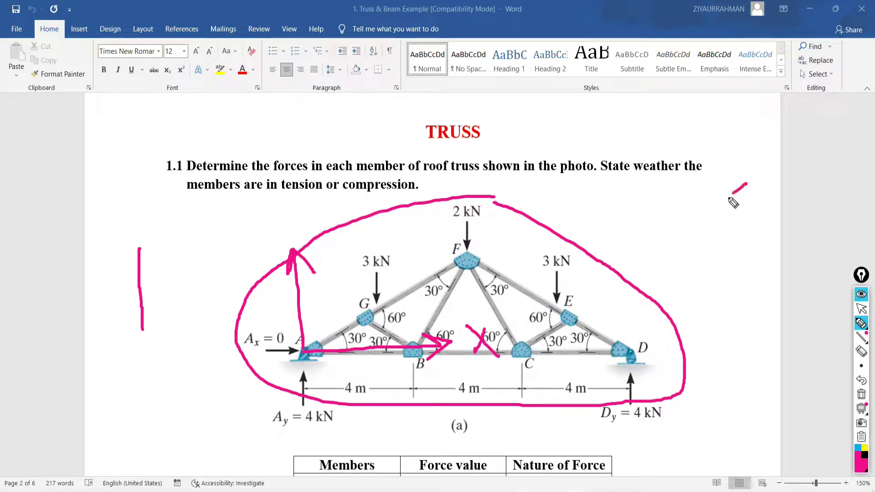
Sketch coordinate axes right of the truss, with an arrowhead and X label on the diagonal axis.
drag(746, 184, 672, 239)
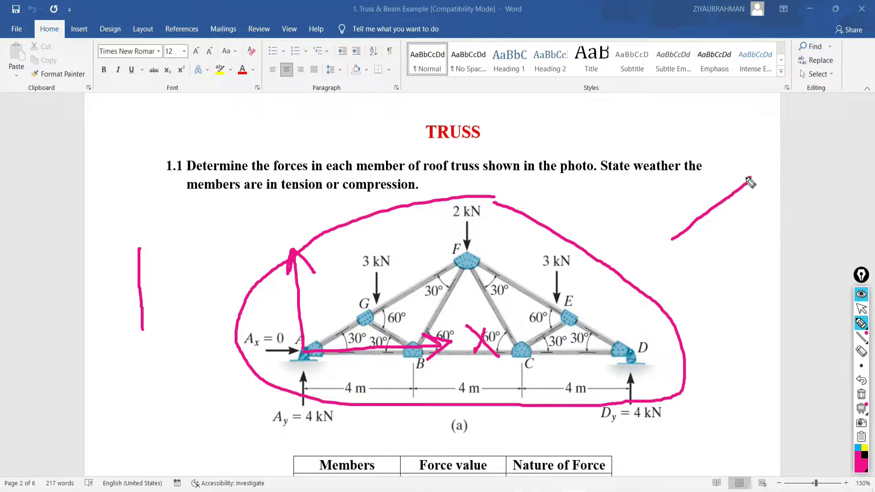
drag(738, 180, 751, 177)
mouse_move(744, 179)
mouse_down()
mouse_move(743, 189)
mouse_move(787, 186)
mouse_move(773, 187)
mouse_up()
mouse_move(673, 239)
mouse_down()
mouse_move(574, 197)
mouse_move(579, 211)
mouse_move(579, 186)
mouse_move(558, 180)
mouse_move(576, 197)
mouse_up()
Add a vertical Z axis with arrowhead and triangles, tick the 3 kN load at G, then return to the pointer.
drag(669, 111, 671, 238)
drag(667, 99, 658, 119)
drag(667, 99, 681, 119)
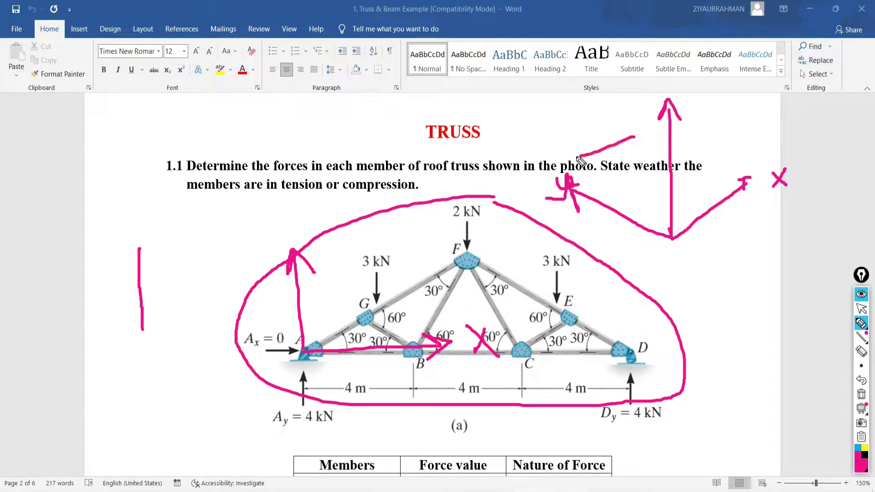
mouse_move(570, 160)
mouse_down()
mouse_move(635, 137)
mouse_move(661, 182)
mouse_move(633, 185)
mouse_move(570, 161)
mouse_up()
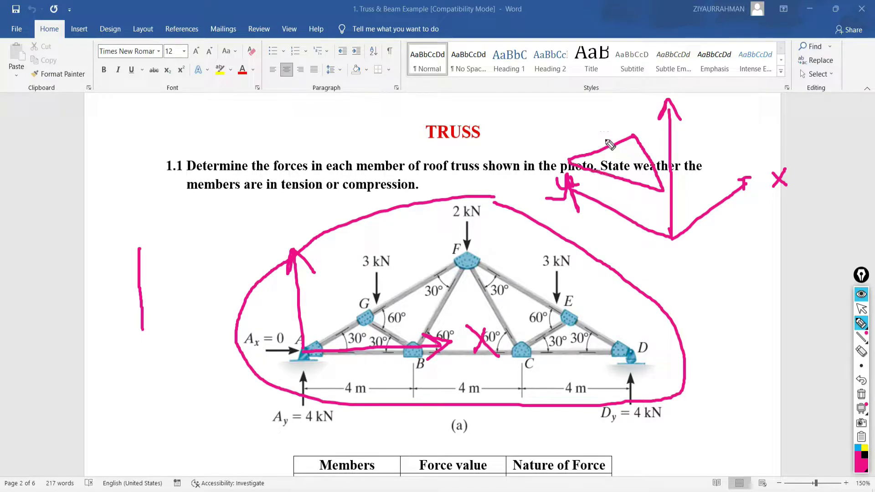
mouse_move(642, 78)
mouse_down()
mouse_move(657, 76)
mouse_move(643, 91)
mouse_move(666, 89)
mouse_up()
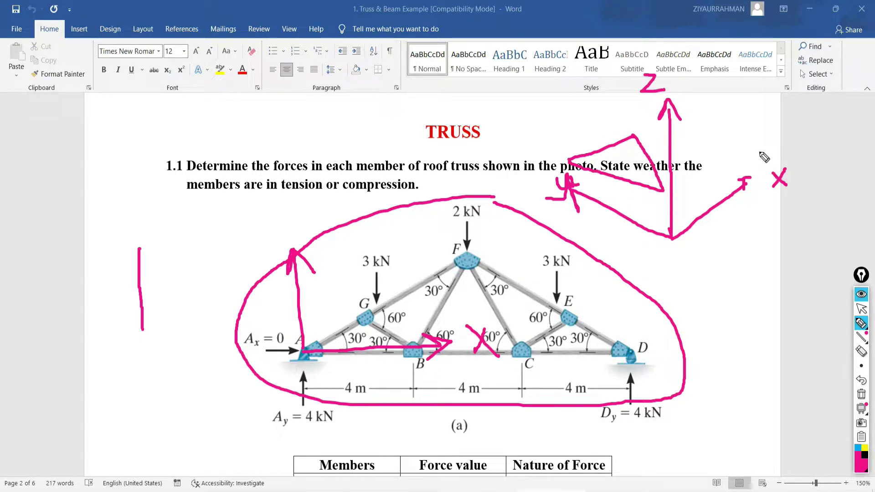
drag(715, 134, 704, 170)
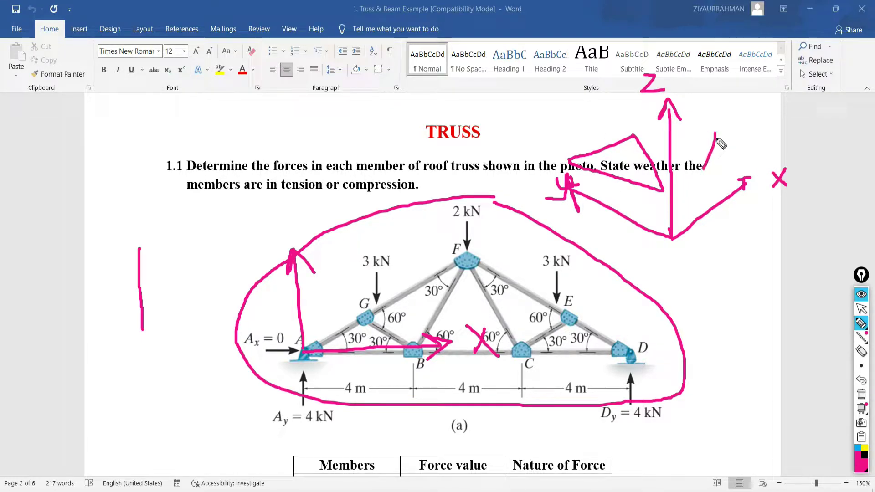
mouse_move(717, 133)
mouse_down()
mouse_move(759, 129)
mouse_move(689, 179)
mouse_move(714, 165)
mouse_move(720, 146)
mouse_move(725, 156)
mouse_up()
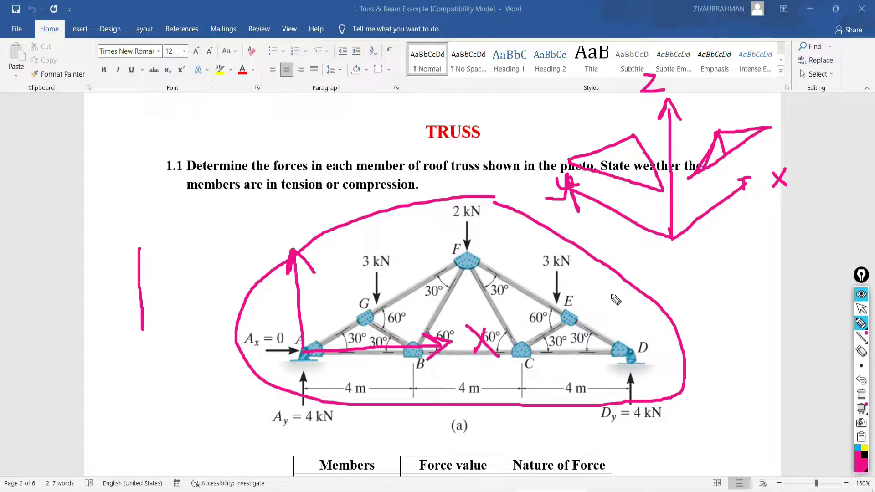
mouse_move(334, 264)
mouse_down()
mouse_move(349, 279)
mouse_move(408, 184)
mouse_up()
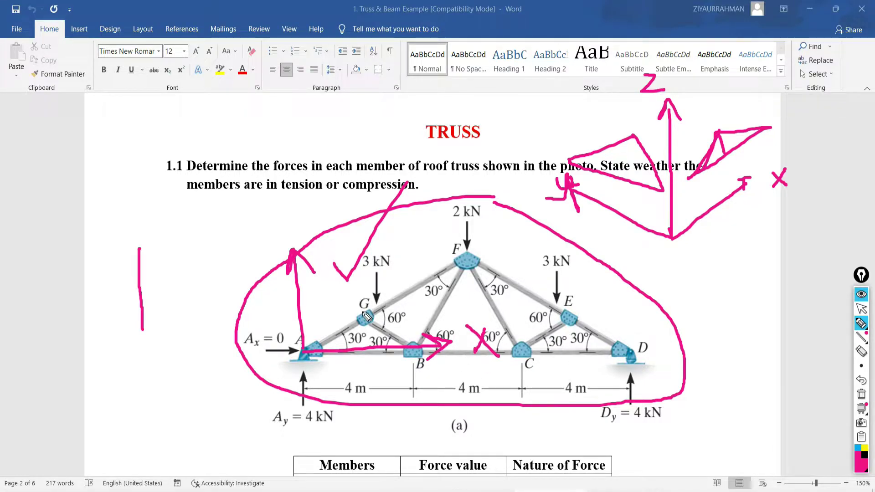
click(862, 309)
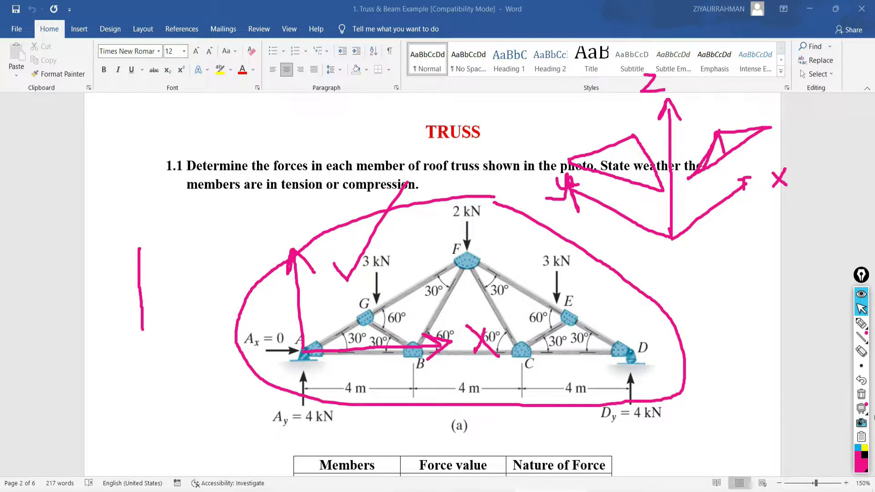
Undo the truss loop, arrows and cross, check the Google Meet presenting window, then return to the document.
key(ctrl+z)
key(alt+Tab)
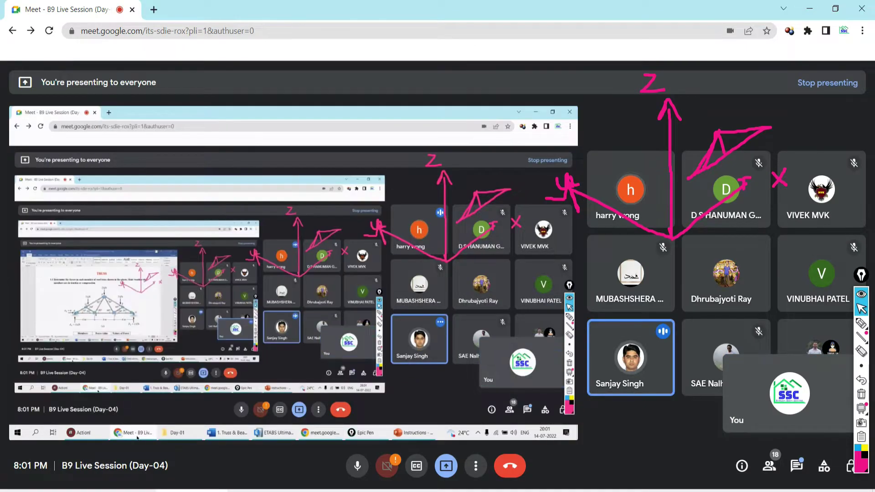
key(alt+Tab)
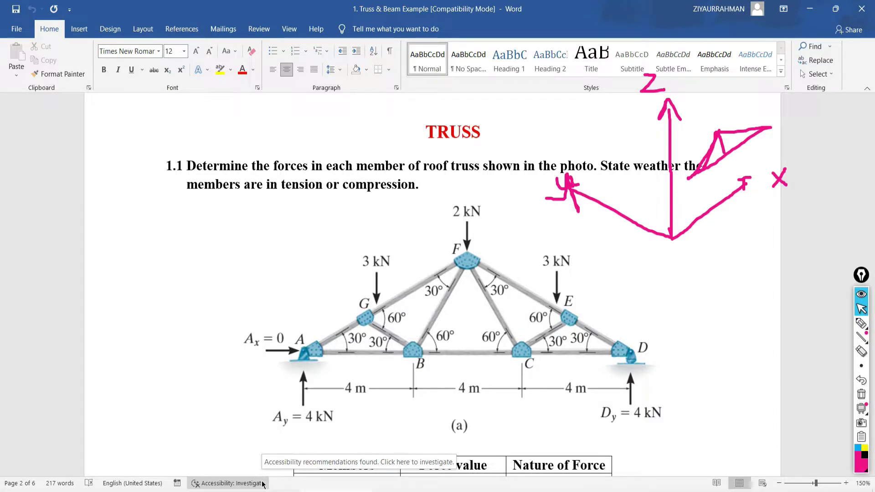
click(861, 315)
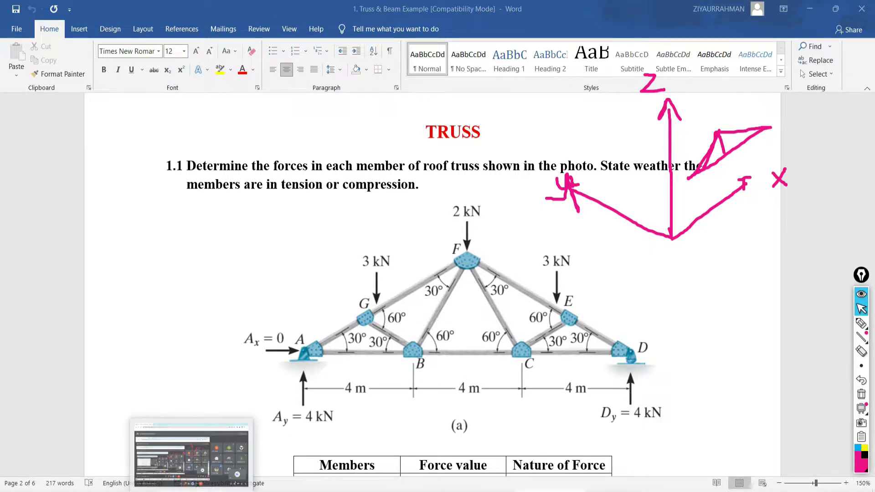
click(189, 487)
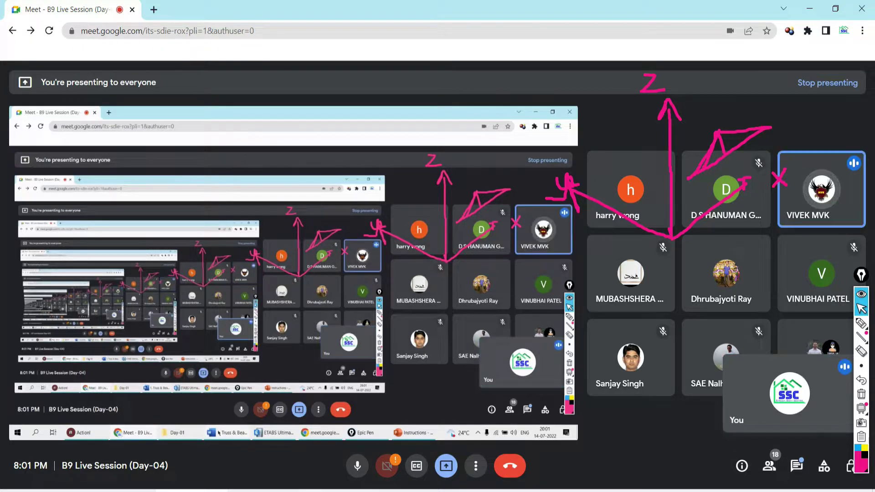
key(alt+Tab)
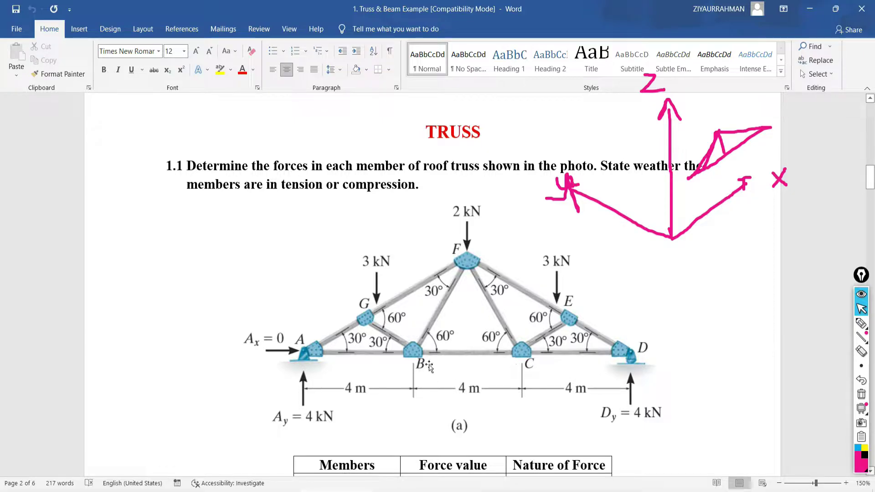
click(861, 324)
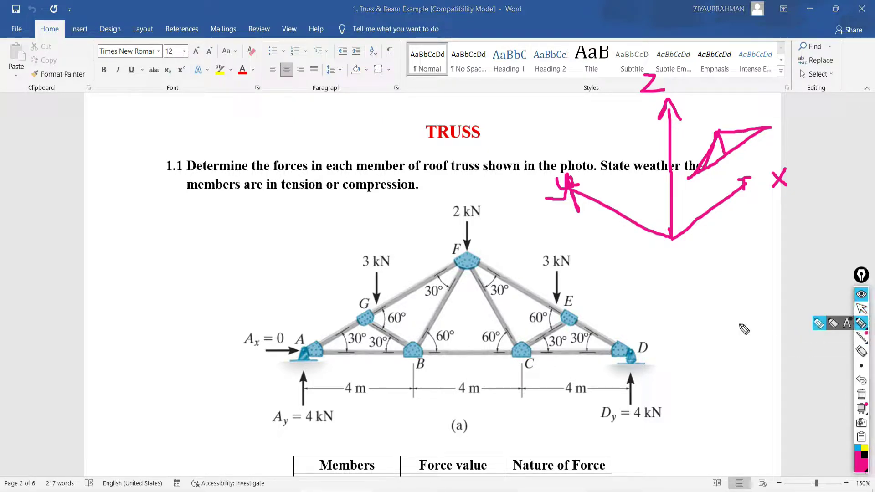
click(862, 312)
mouse_move(862, 324)
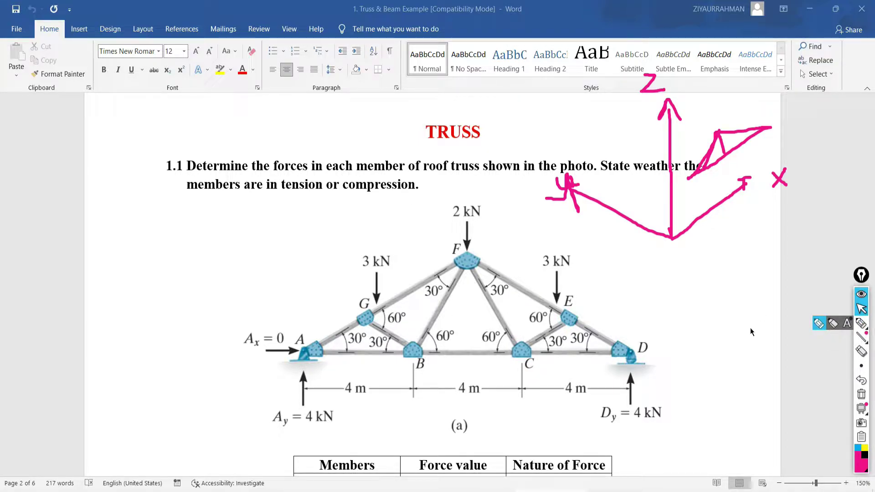
click(862, 323)
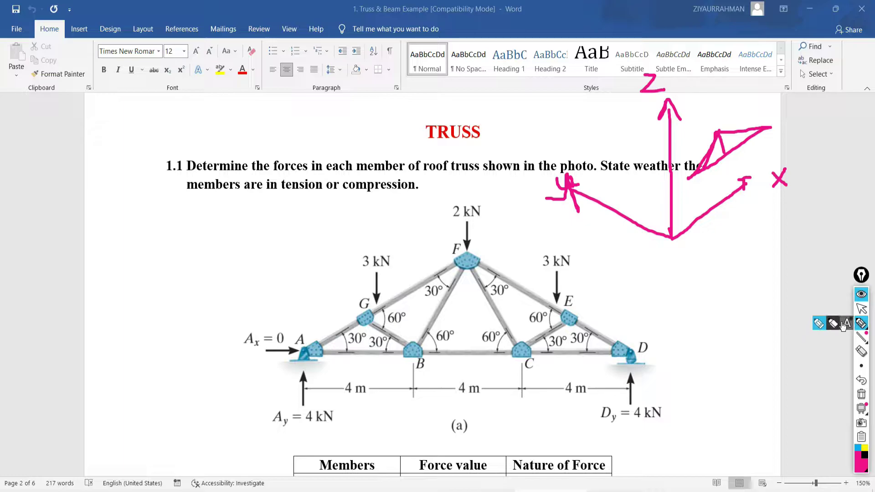
click(862, 308)
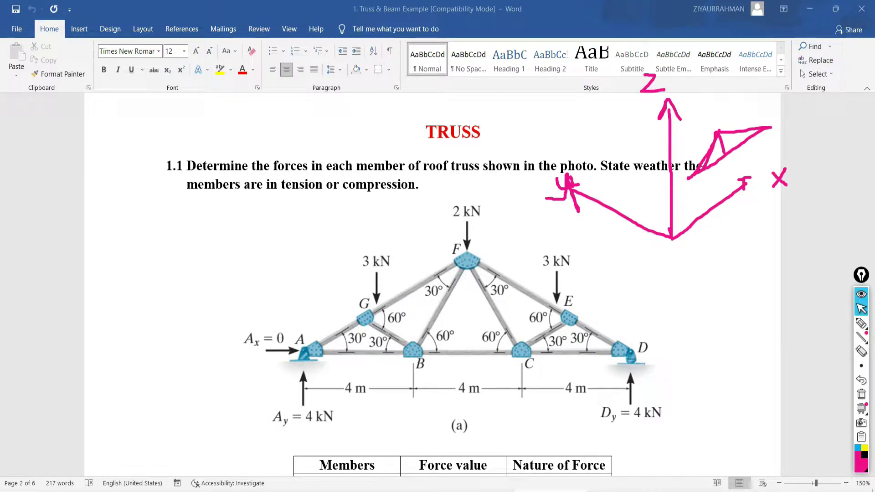
key(alt+Tab)
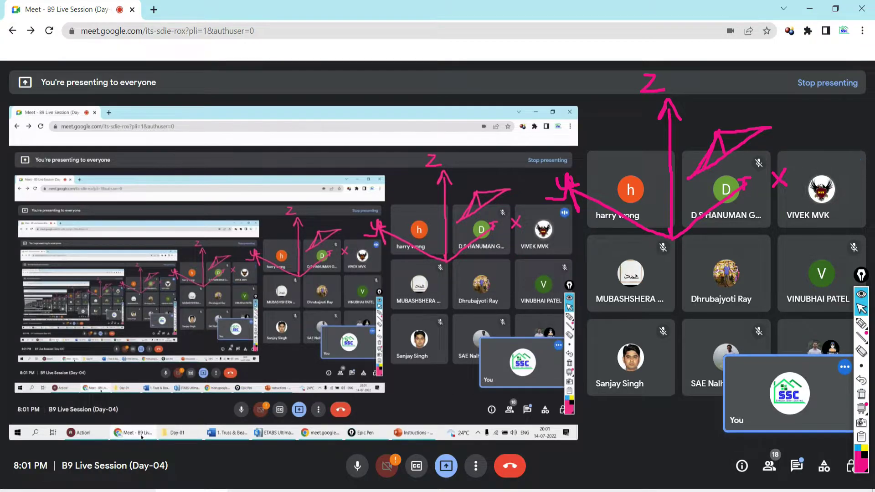
key(alt+Tab)
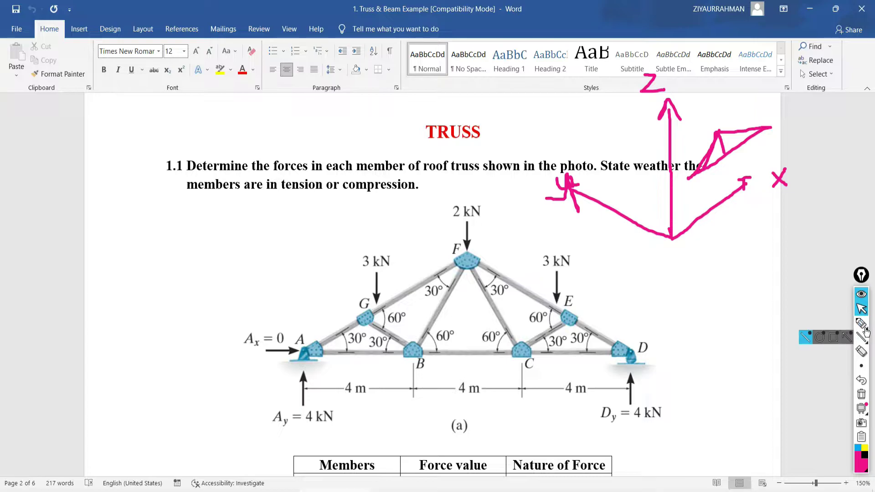
mouse_move(868, 326)
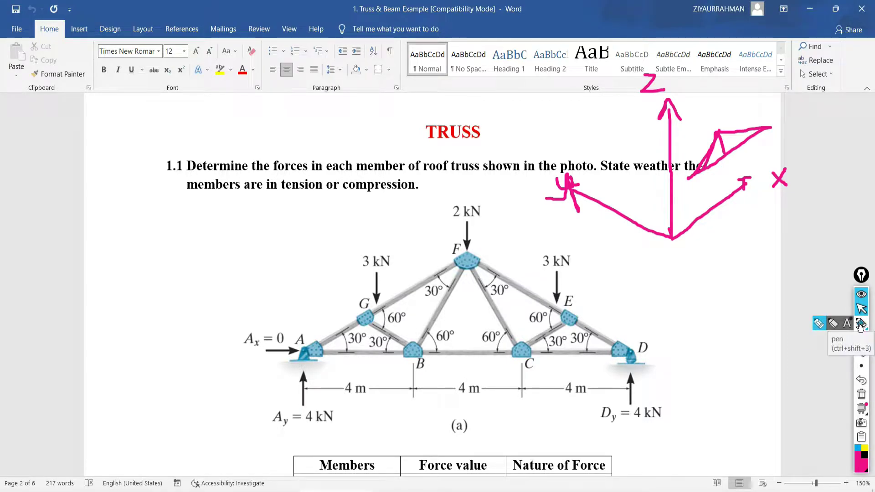
Draw horizontal level lines through G–E, apex F and the bottom chord A–D, numbering them.
click(860, 325)
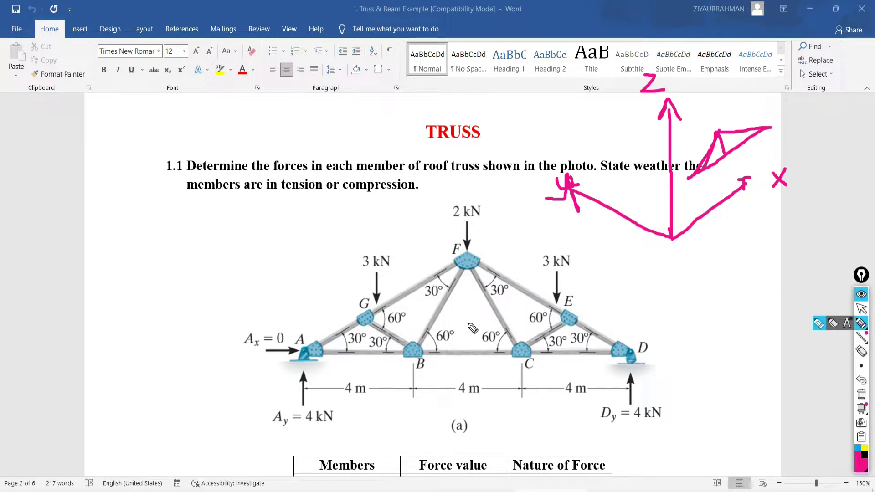
drag(321, 317, 634, 318)
drag(292, 256, 572, 260)
mouse_move(256, 352)
mouse_down()
mouse_move(653, 350)
mouse_move(660, 360)
mouse_up()
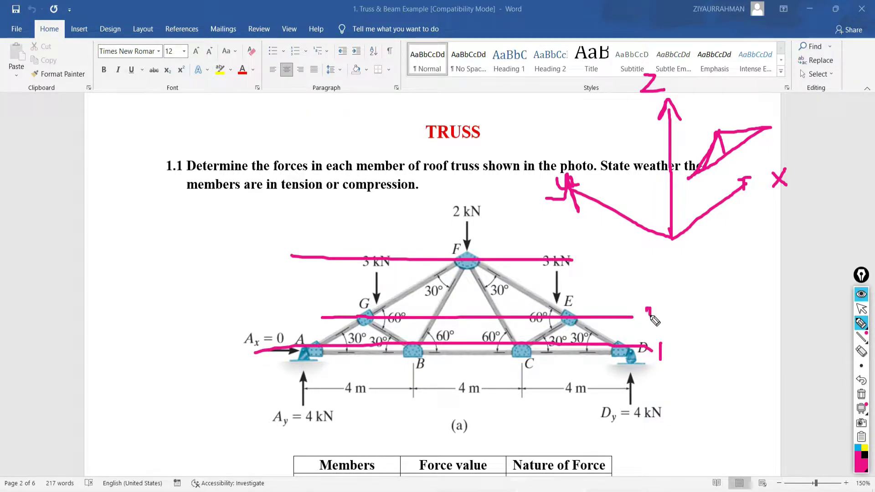
drag(651, 317, 658, 325)
mouse_move(584, 256)
mouse_down()
mouse_move(595, 268)
mouse_move(583, 275)
mouse_up()
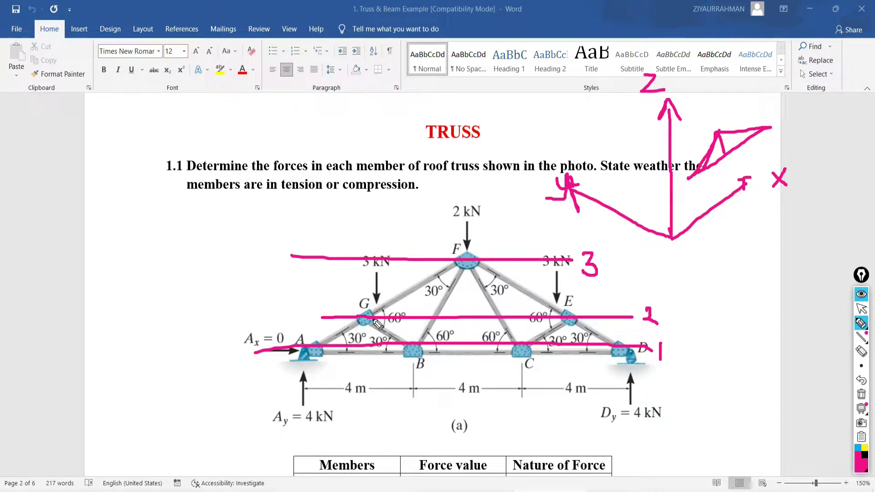
Draw vertical lines through the joints, undo them, then erase all ink from the page.
drag(367, 261, 367, 271)
drag(461, 224, 464, 285)
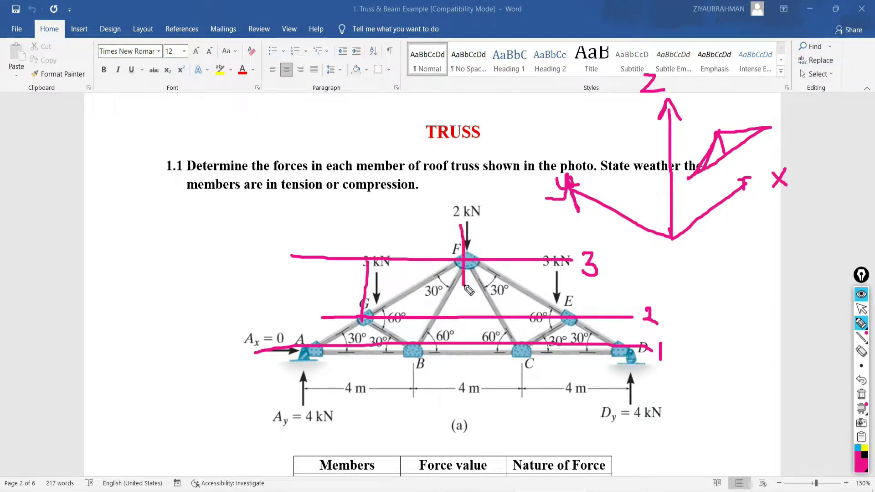
drag(572, 270, 573, 335)
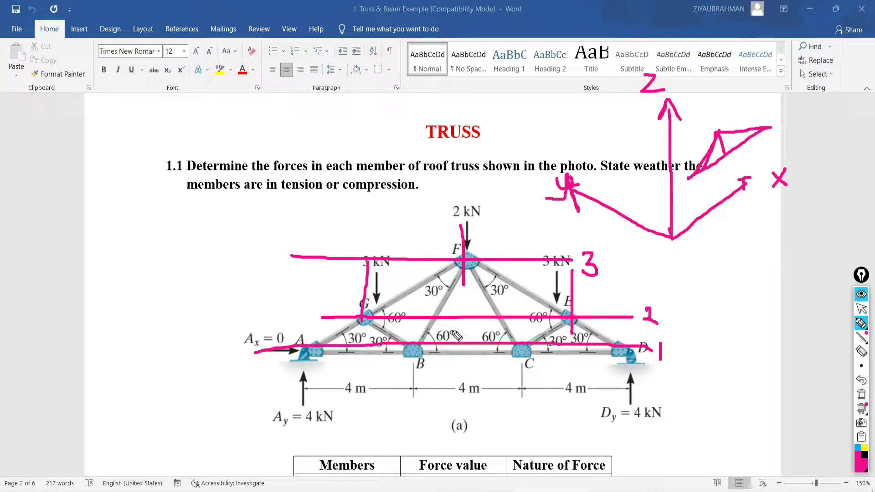
click(862, 380)
click(862, 379)
click(861, 380)
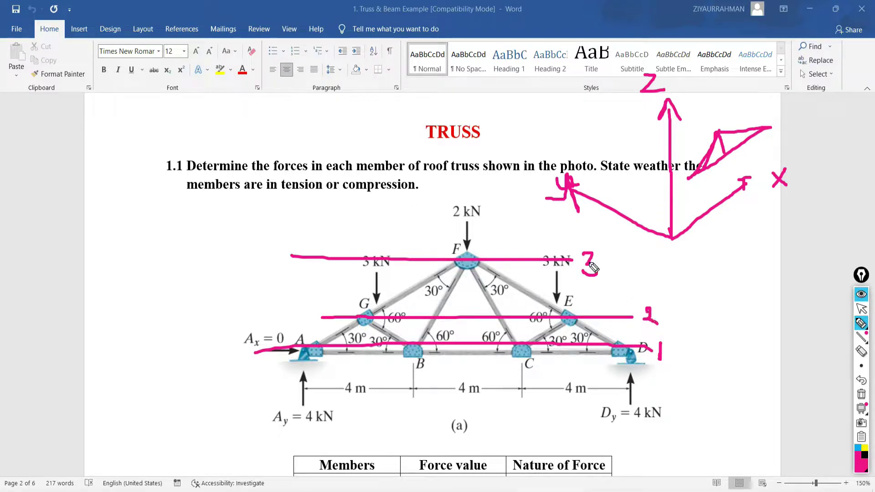
click(861, 395)
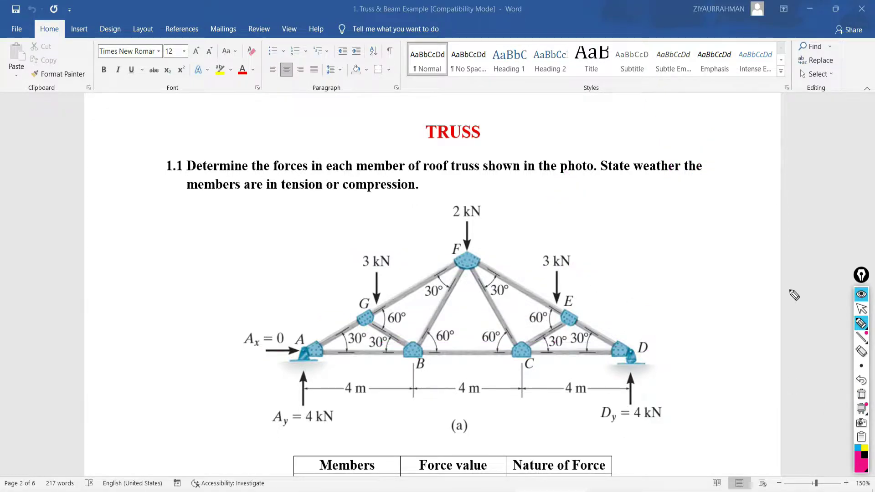
Restore the erased ink and draw a downward arrow topped by an X mark through the title.
click(861, 308)
click(862, 380)
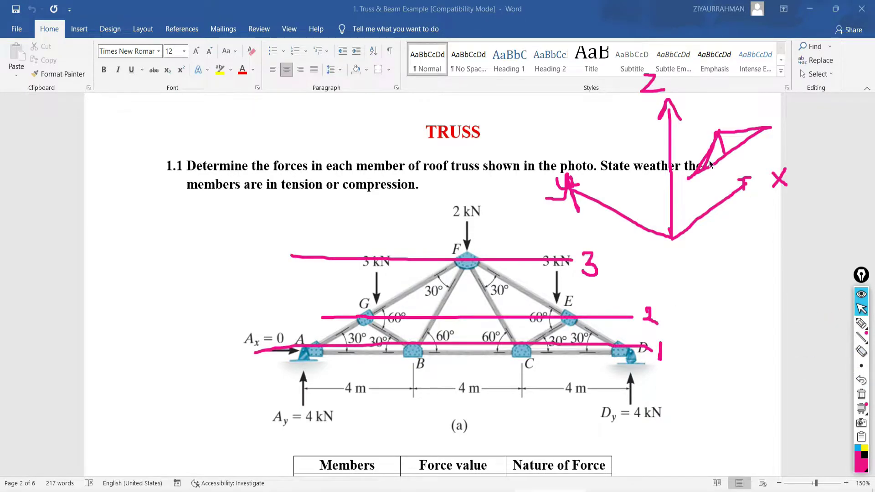
click(861, 351)
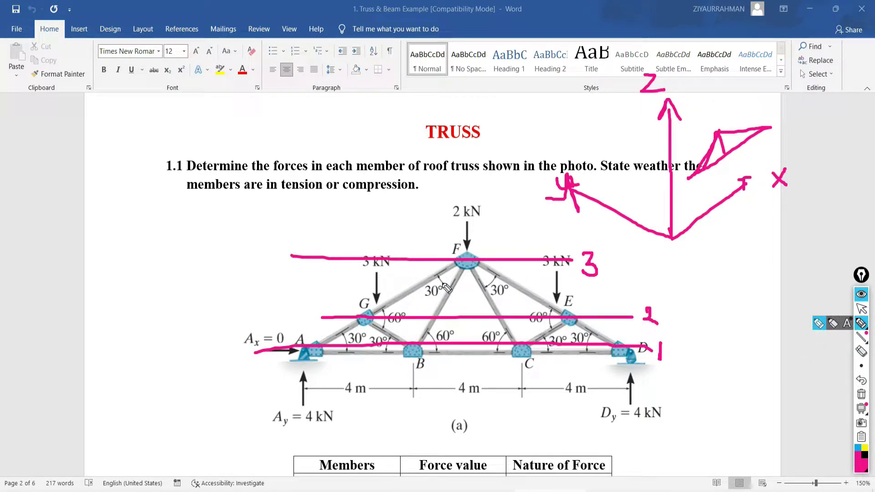
mouse_move(454, 95)
mouse_down()
mouse_move(452, 181)
mouse_move(462, 167)
mouse_up()
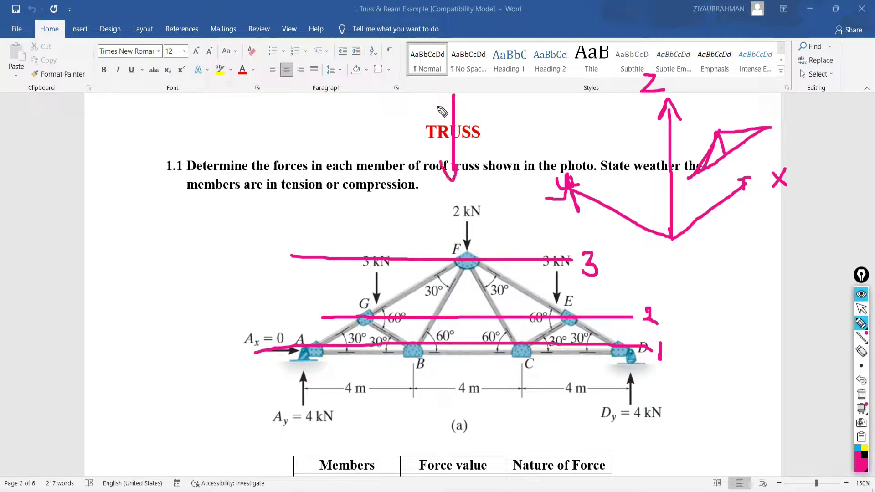
mouse_move(442, 71)
mouse_down()
mouse_move(461, 60)
mouse_move(452, 74)
mouse_up()
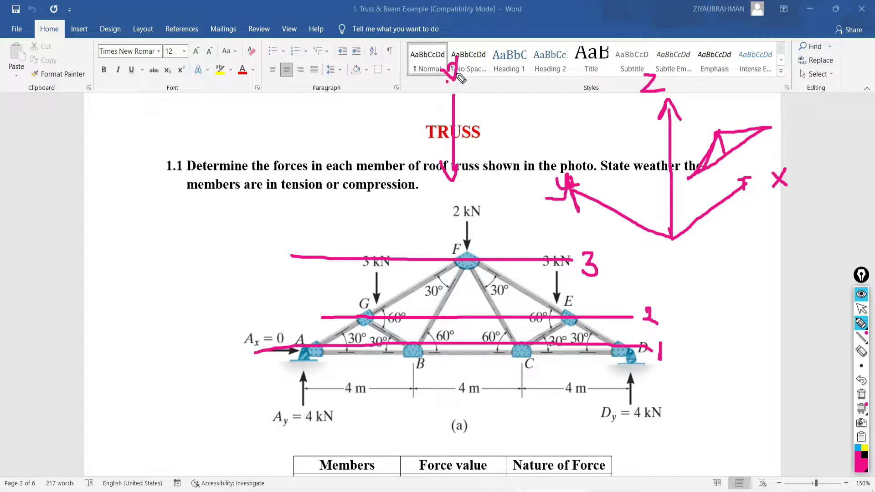
drag(461, 74, 442, 87)
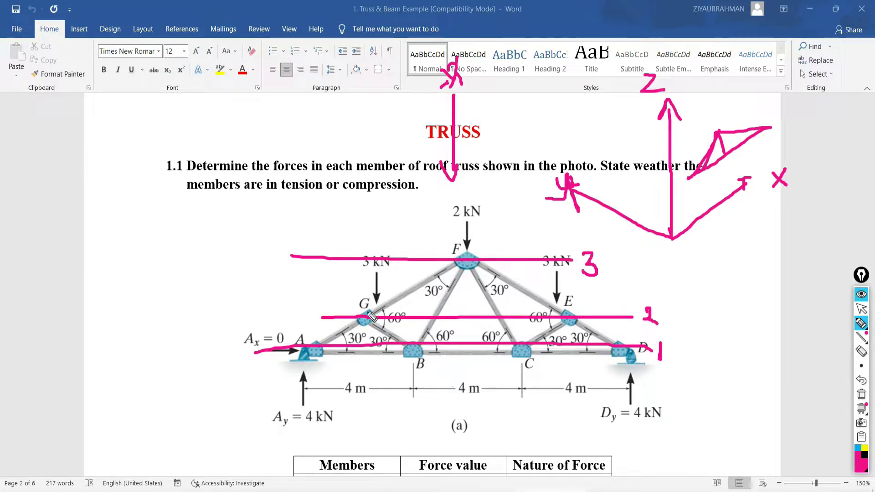
Draw vertical ink lines down through joints A, B, C and D.
drag(304, 314, 303, 404)
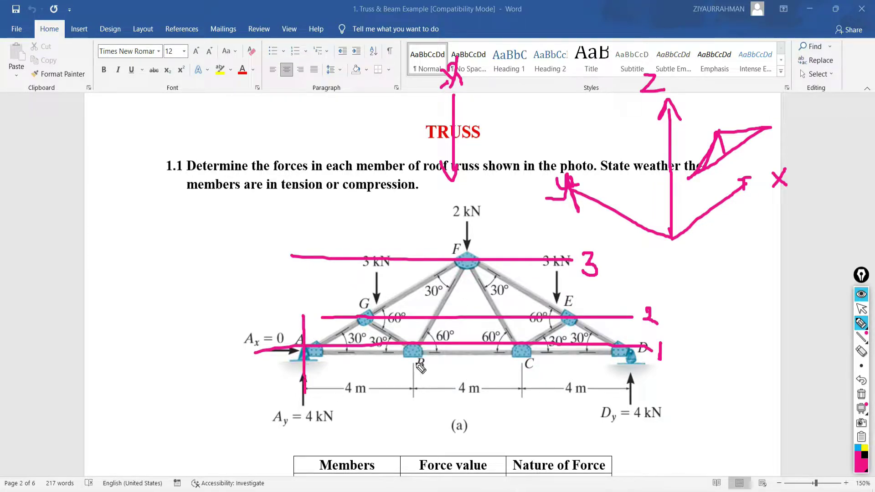
drag(412, 313, 412, 403)
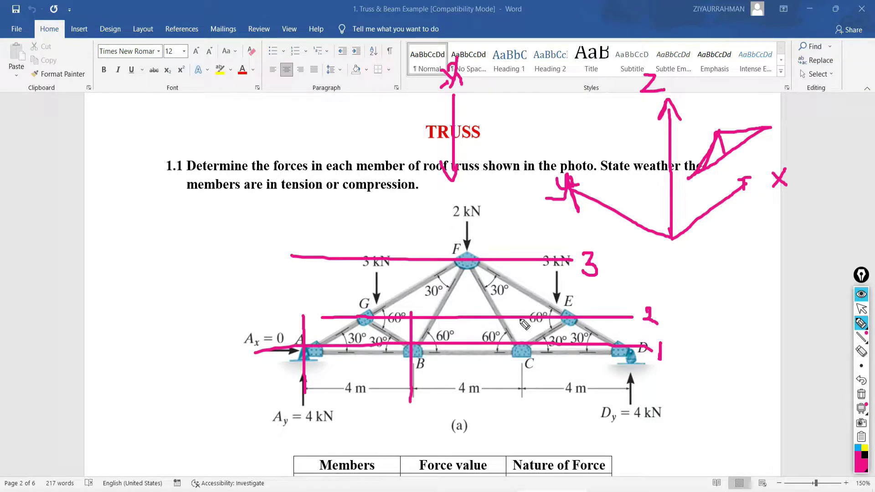
drag(521, 319, 521, 417)
drag(626, 318, 631, 398)
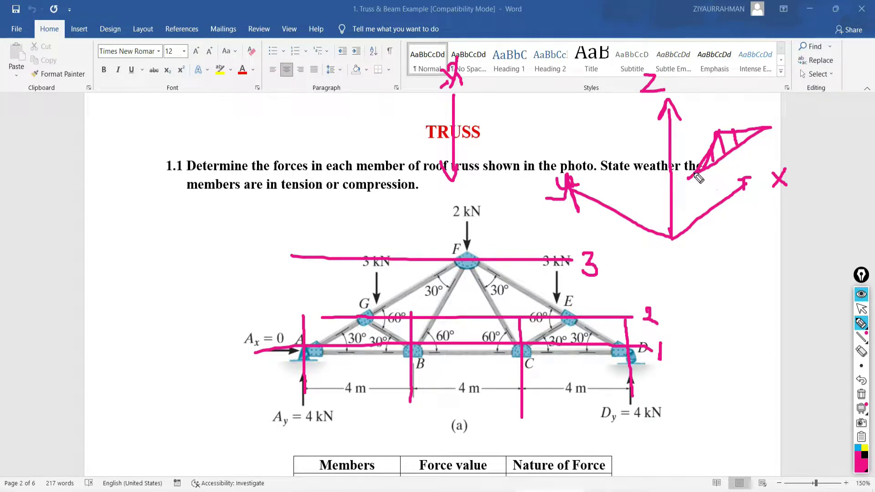
Add a tick, hatching and edge lines to the small triangle sketch beside the axes.
drag(695, 177, 695, 184)
mouse_move(722, 140)
mouse_down()
mouse_move(716, 166)
mouse_move(722, 137)
mouse_move(740, 158)
mouse_up()
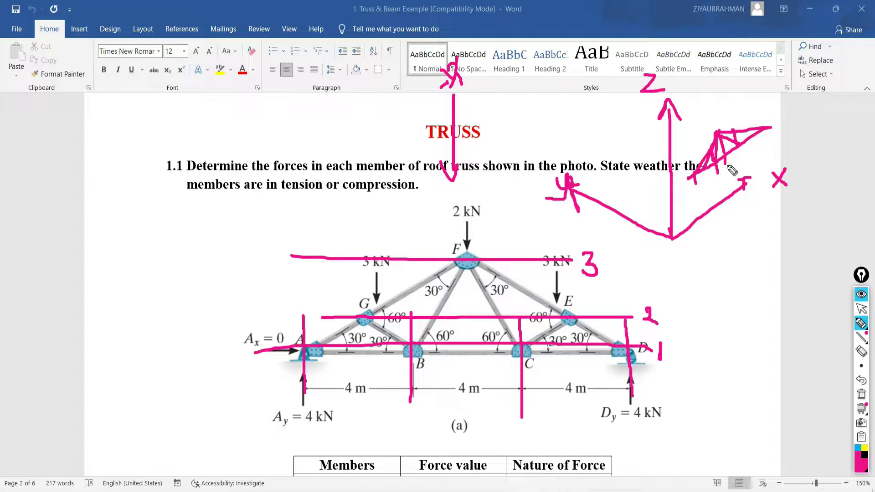
drag(768, 128, 770, 144)
drag(693, 179, 601, 150)
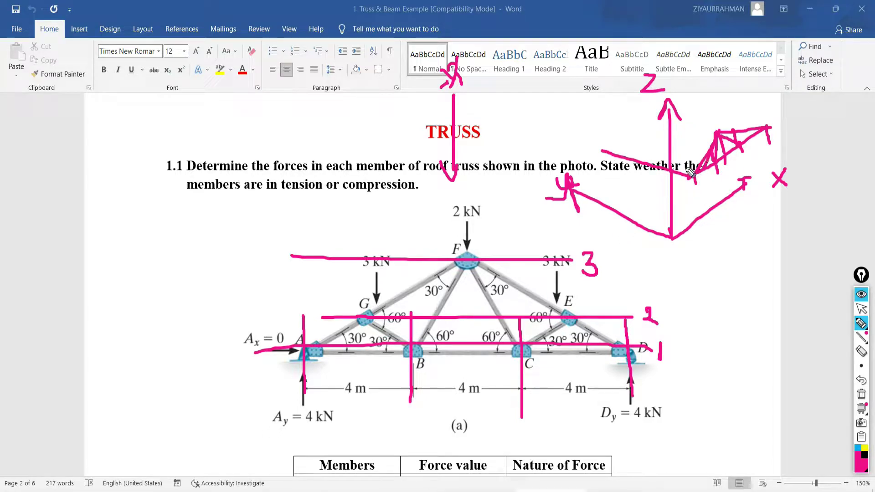
drag(804, 104, 679, 187)
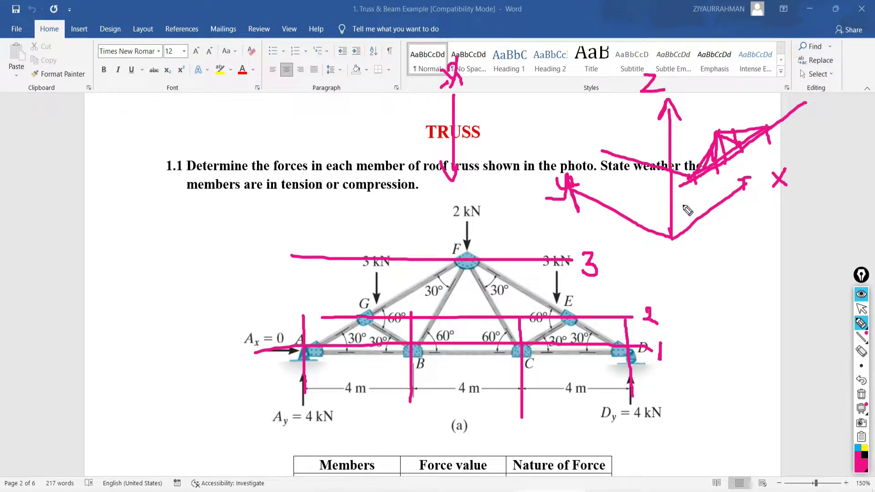
drag(806, 102, 688, 185)
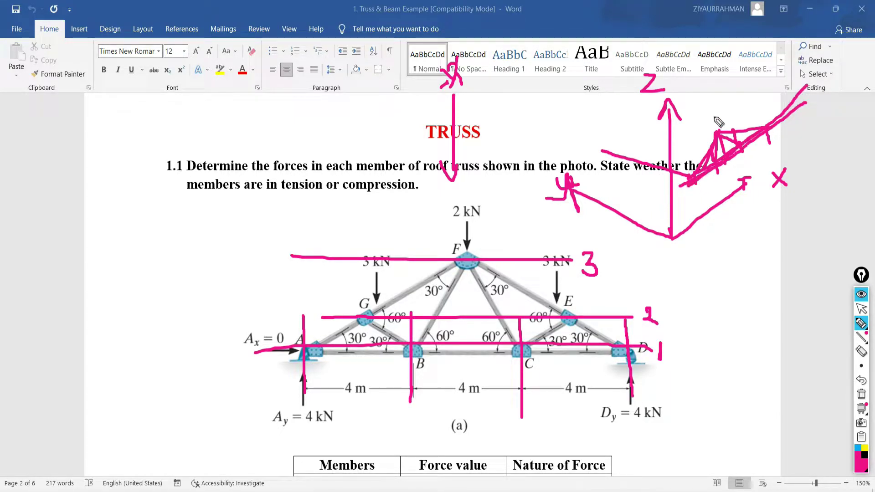
Sketch rising roof lines over the X/Y/Z axes and thicken the diagonal truss member.
drag(754, 80, 628, 167)
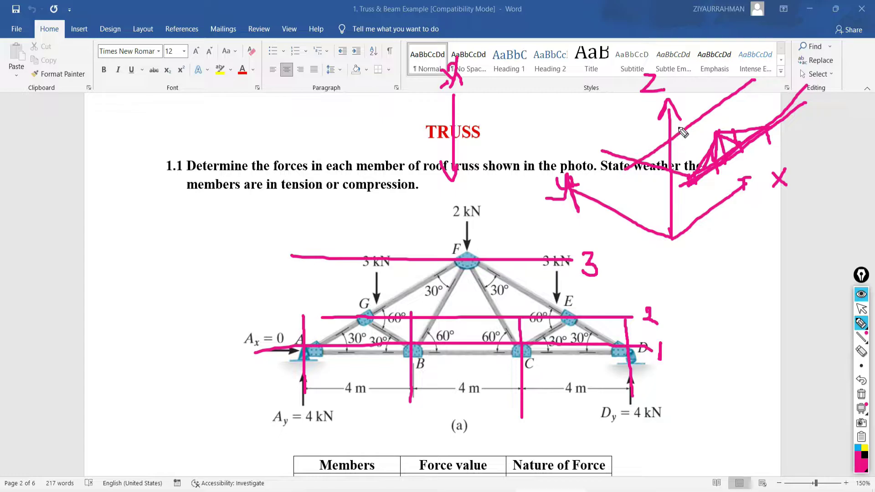
mouse_move(648, 153)
mouse_down()
mouse_move(668, 114)
mouse_move(717, 96)
mouse_up()
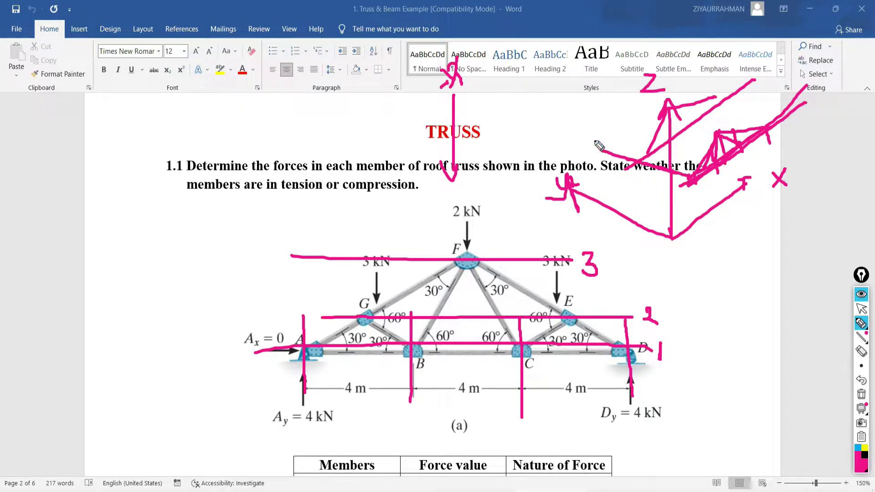
drag(575, 139, 666, 62)
mouse_move(587, 114)
mouse_down()
mouse_move(607, 58)
mouse_move(678, 36)
mouse_up()
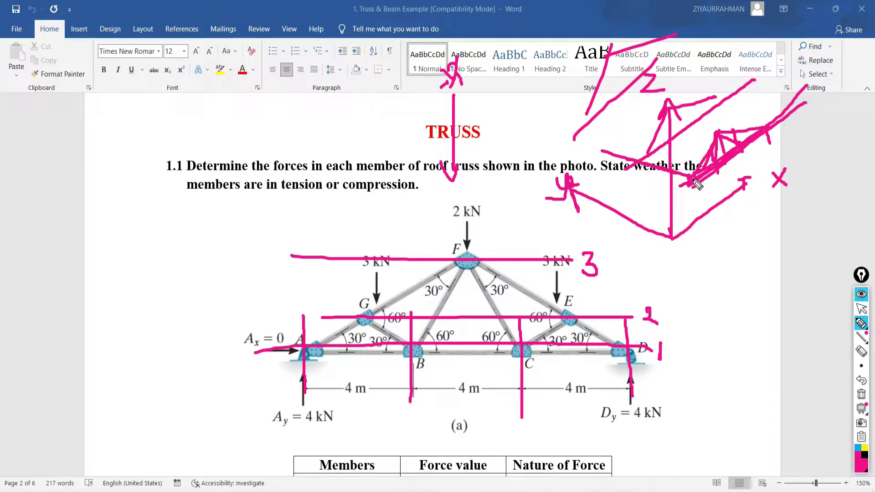
mouse_move(697, 187)
mouse_down()
mouse_move(784, 112)
mouse_move(701, 191)
mouse_up()
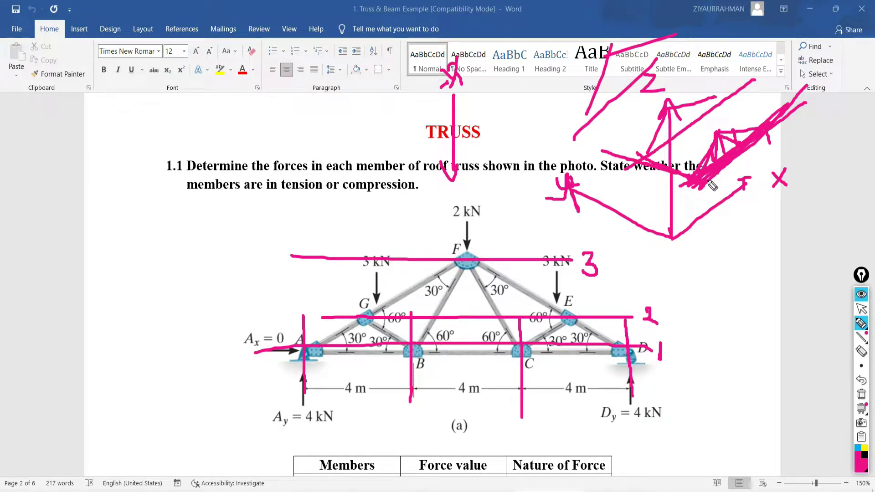
drag(696, 184, 770, 131)
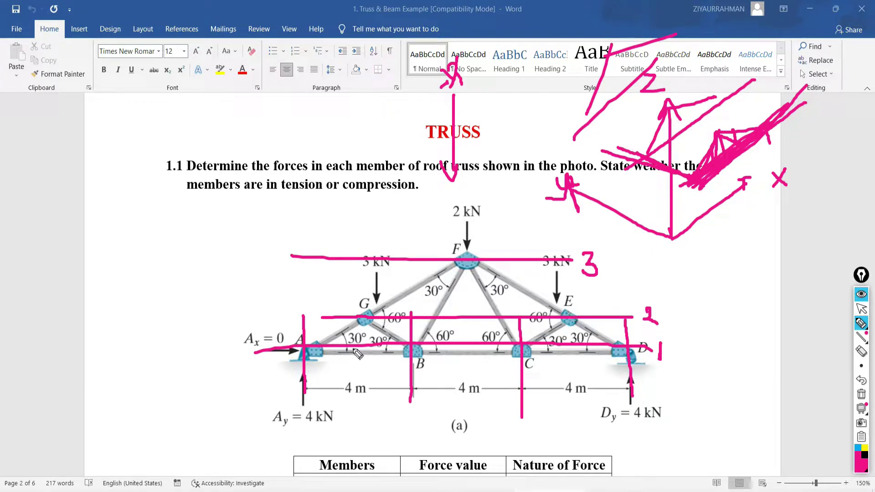
Re-mark vertical lines through joints A and B and a short mark near D.
drag(310, 303, 309, 392)
drag(420, 307, 419, 401)
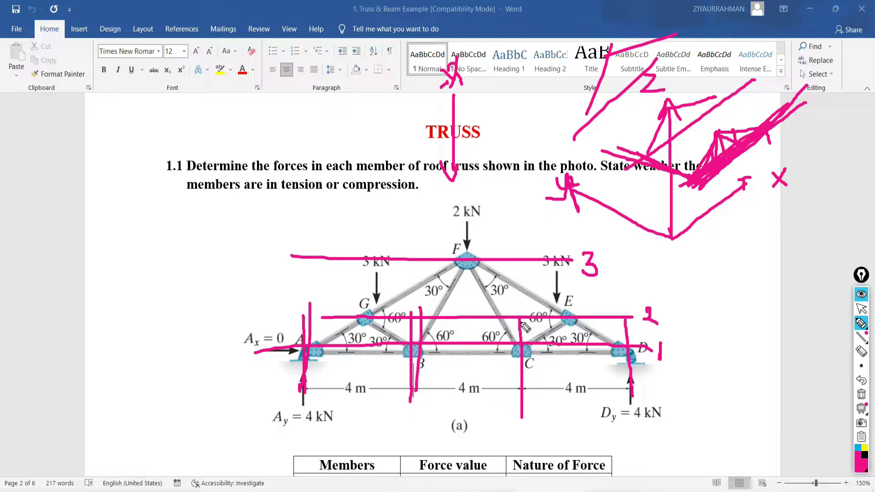
drag(638, 347, 642, 408)
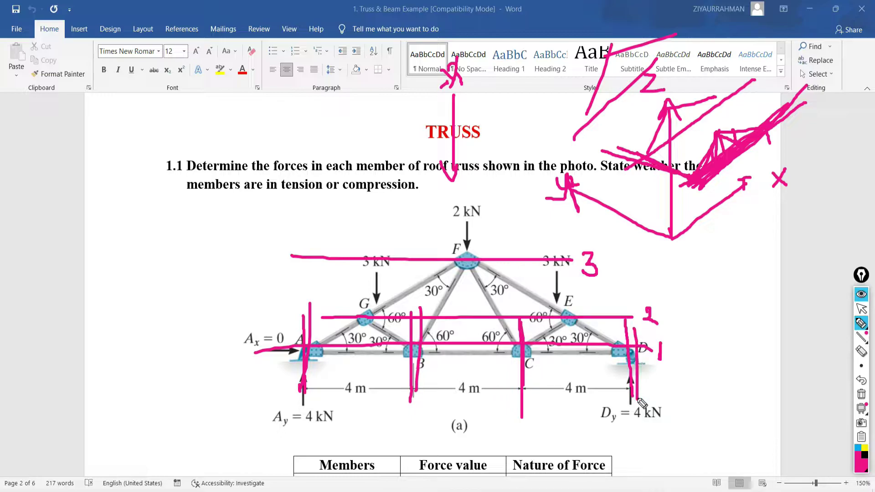
Wipe all pink ink from the truss page, then return to Word with the pen reselected.
click(862, 395)
click(860, 312)
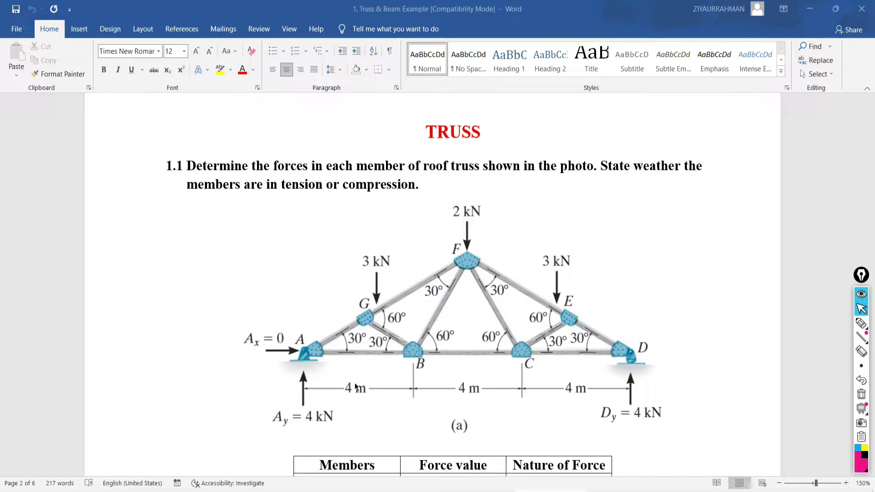
click(202, 490)
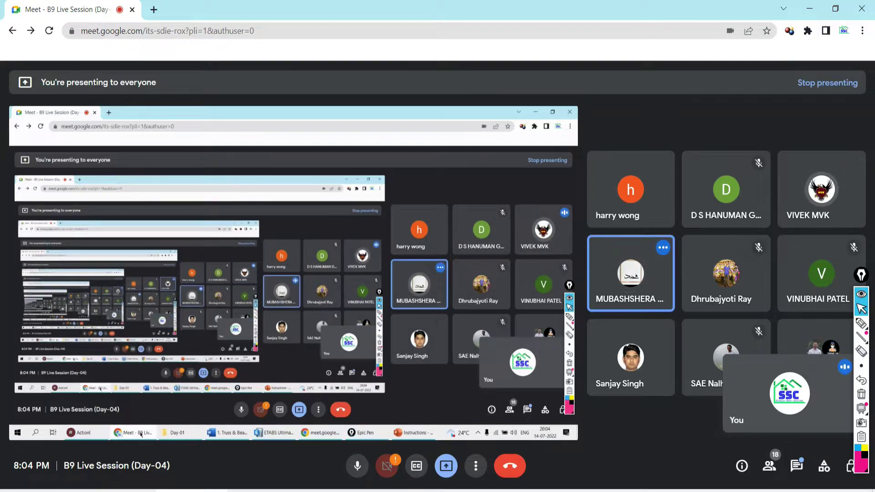
key(alt+Tab)
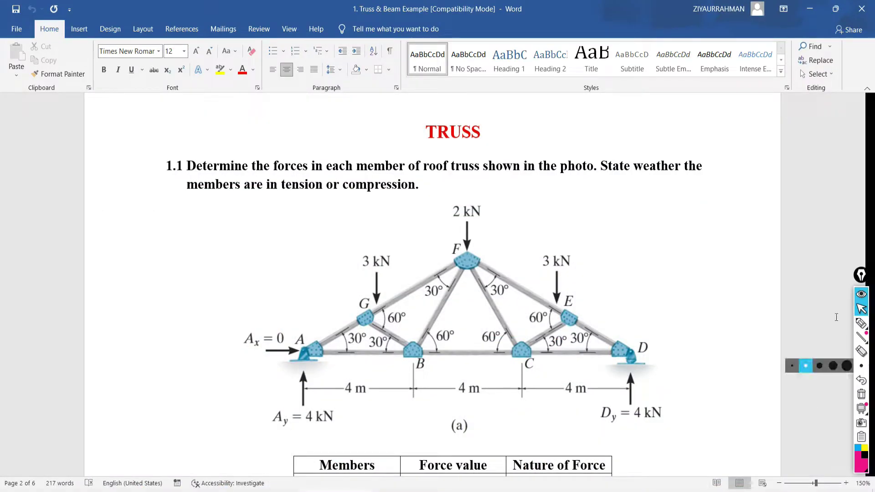
click(861, 324)
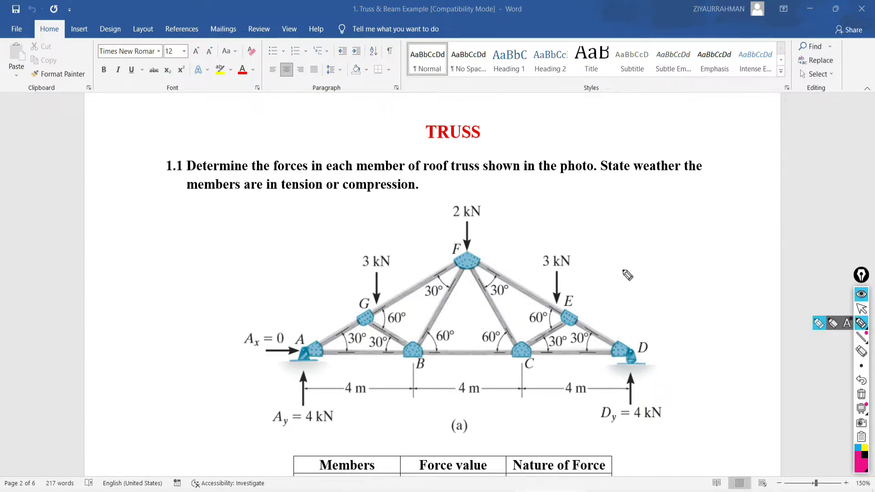
Draw a roof triangle sloping down to joint E, undoing a stray vertical stroke.
mouse_move(807, 184)
mouse_down()
mouse_move(739, 214)
mouse_move(597, 303)
mouse_up()
mouse_move(669, 160)
mouse_down()
mouse_move(625, 264)
mouse_move(597, 305)
mouse_up()
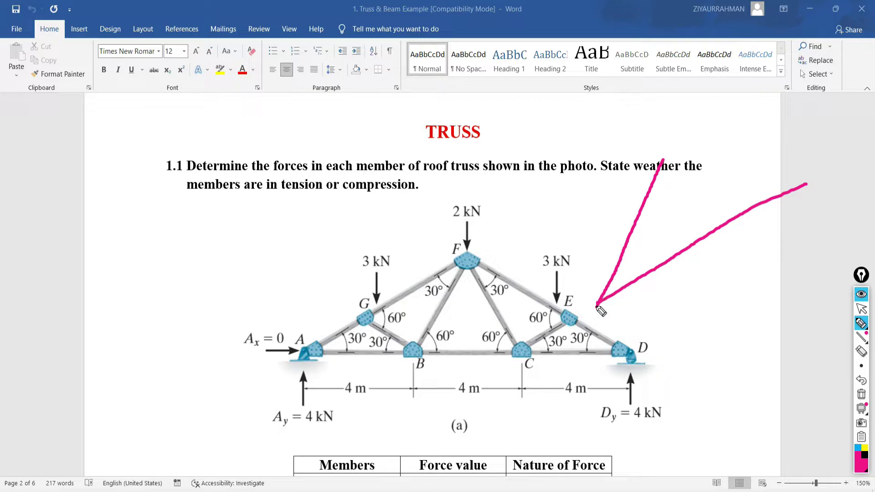
mouse_move(674, 161)
mouse_down()
mouse_move(844, 161)
mouse_move(603, 307)
mouse_move(592, 304)
mouse_move(646, 305)
mouse_move(668, 290)
mouse_move(698, 291)
mouse_up()
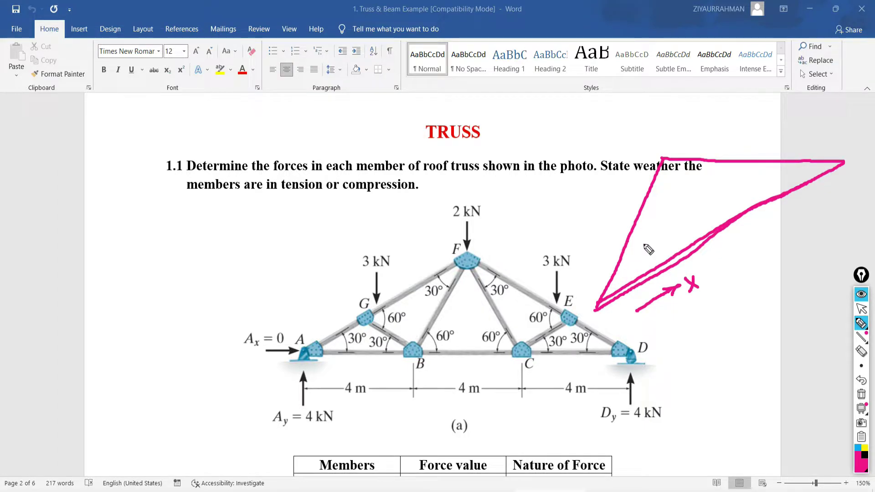
click(643, 245)
drag(643, 240, 637, 311)
click(861, 380)
click(862, 380)
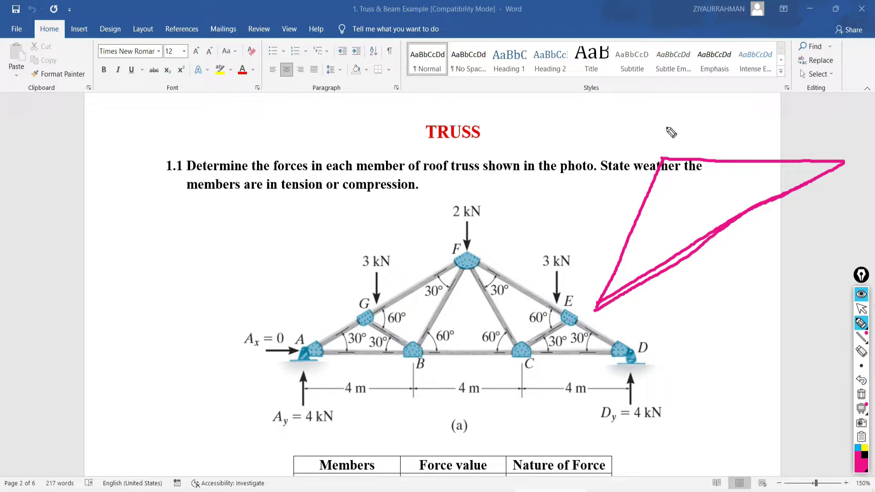
Sketch x, z and y axis arrows near the title.
mouse_move(591, 151)
mouse_down()
mouse_move(632, 121)
mouse_move(662, 117)
mouse_move(652, 119)
mouse_up()
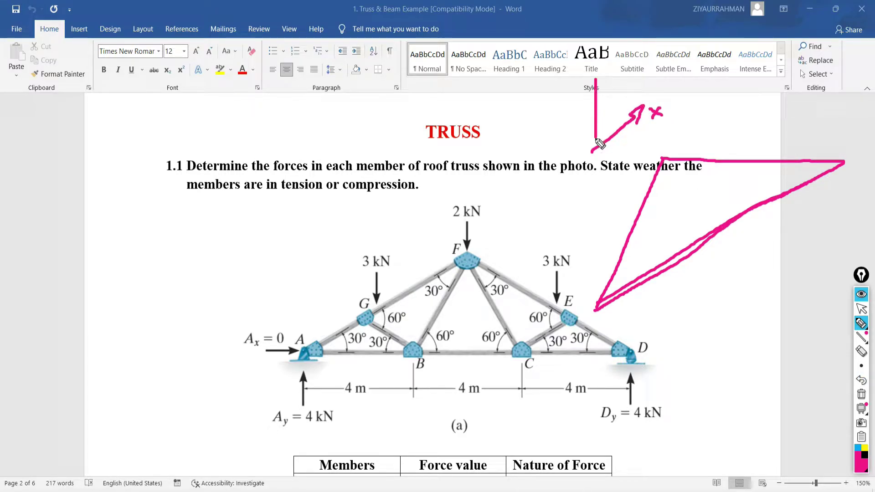
mouse_move(594, 150)
mouse_down()
mouse_move(595, 81)
mouse_move(600, 88)
mouse_up()
mouse_move(593, 149)
mouse_down()
mouse_move(556, 111)
mouse_move(529, 114)
mouse_up()
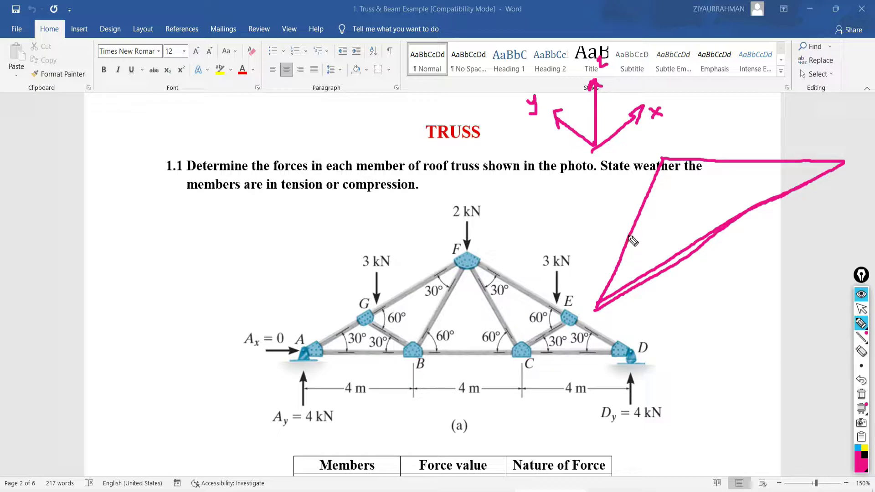
Add a brace, vertical and diagonal members inside the roof triangle.
drag(629, 233, 686, 249)
drag(663, 155, 677, 246)
drag(666, 160, 734, 212)
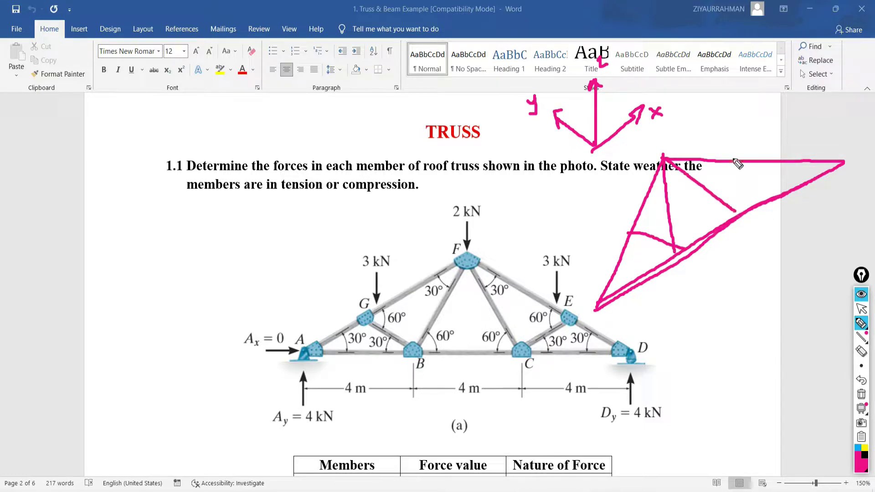
drag(733, 160, 734, 212)
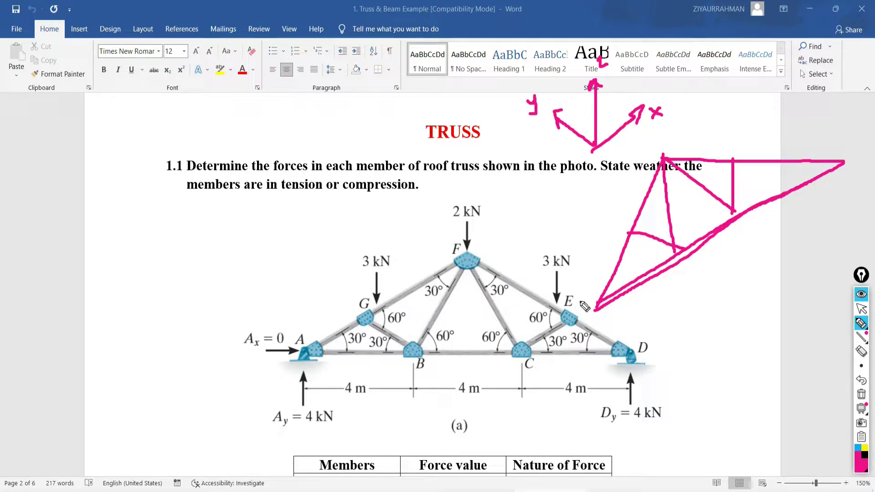
Draw a dashed slope line from E past F and a roof triangle over the axis sketch.
mouse_move(584, 301)
mouse_down()
mouse_move(444, 229)
mouse_move(550, 181)
mouse_move(671, 108)
mouse_move(671, 93)
mouse_move(522, 57)
mouse_move(463, 211)
mouse_up()
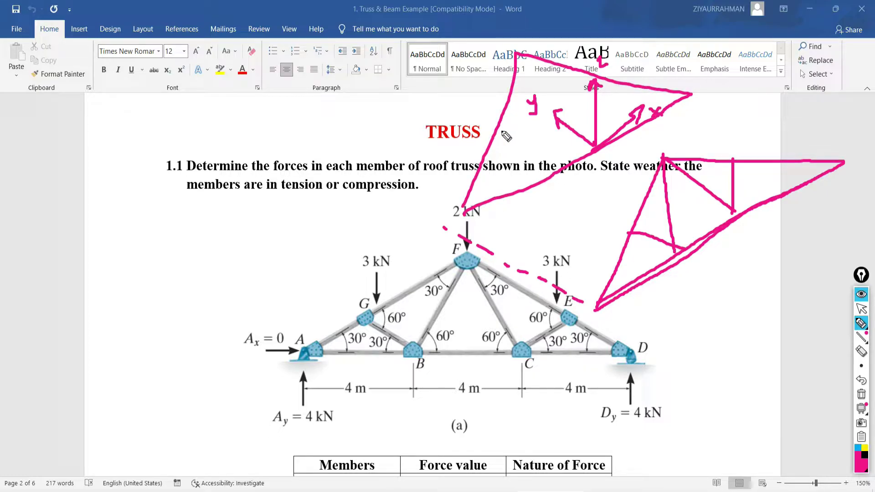
drag(485, 161, 539, 175)
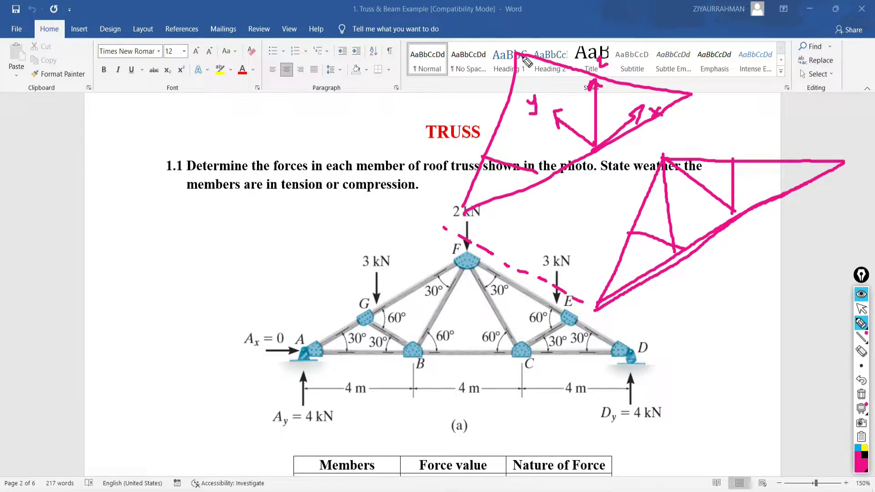
drag(521, 56, 539, 175)
mouse_move(523, 69)
mouse_down()
mouse_move(603, 145)
mouse_move(607, 80)
mouse_up()
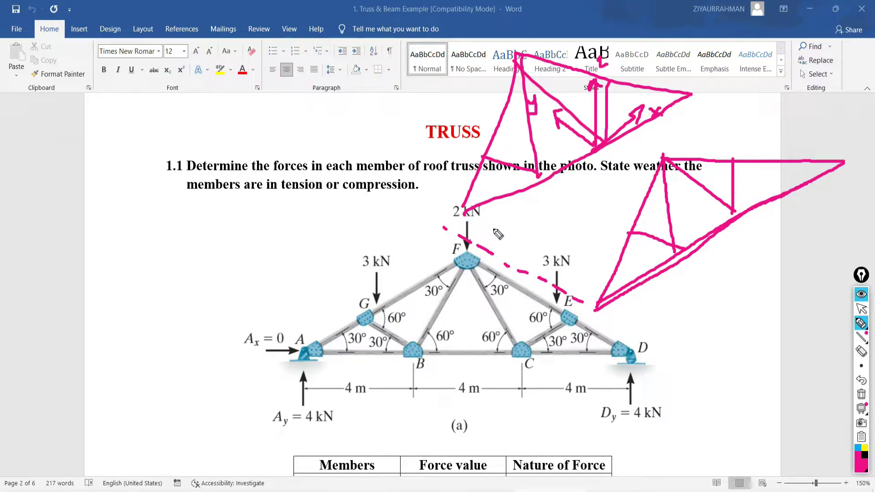
drag(474, 236, 333, 149)
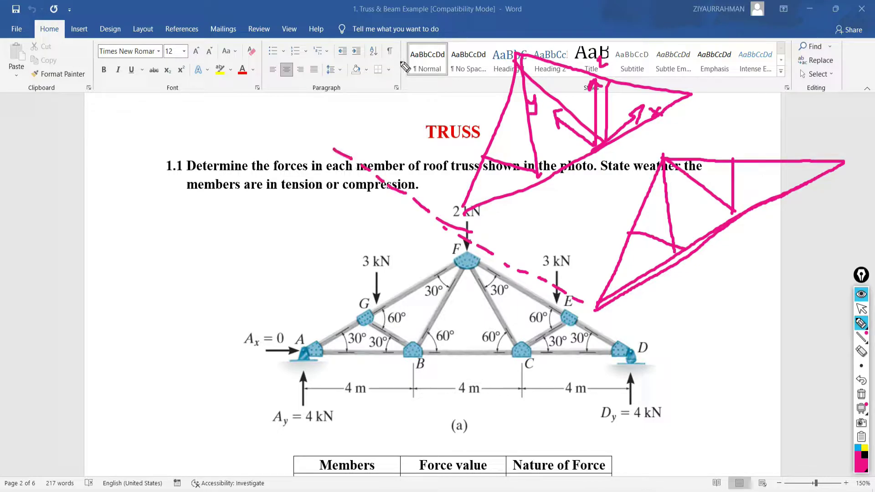
Sketch a large braced triangle above the title and a dashed line to the page's right edge.
mouse_move(508, 19)
mouse_down()
mouse_move(347, 118)
mouse_move(317, 119)
mouse_move(370, 5)
mouse_move(515, 10)
mouse_up()
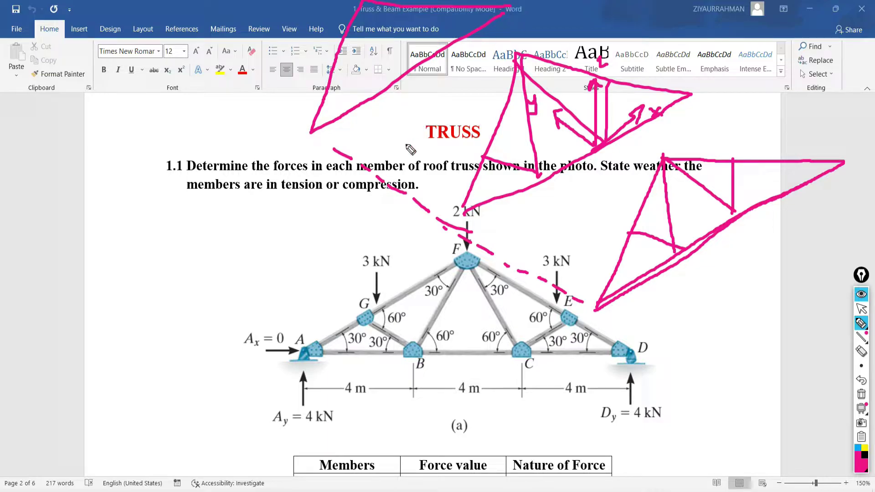
drag(369, 5, 370, 91)
drag(389, 26, 450, 67)
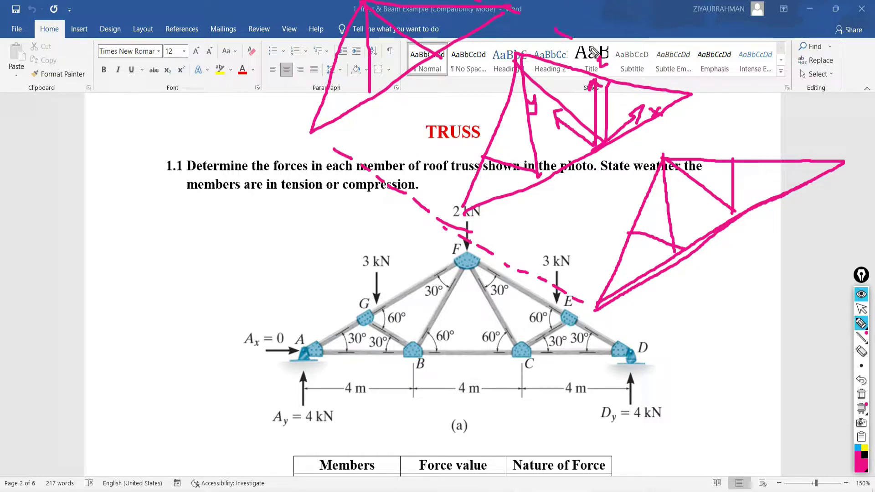
drag(593, 51, 840, 171)
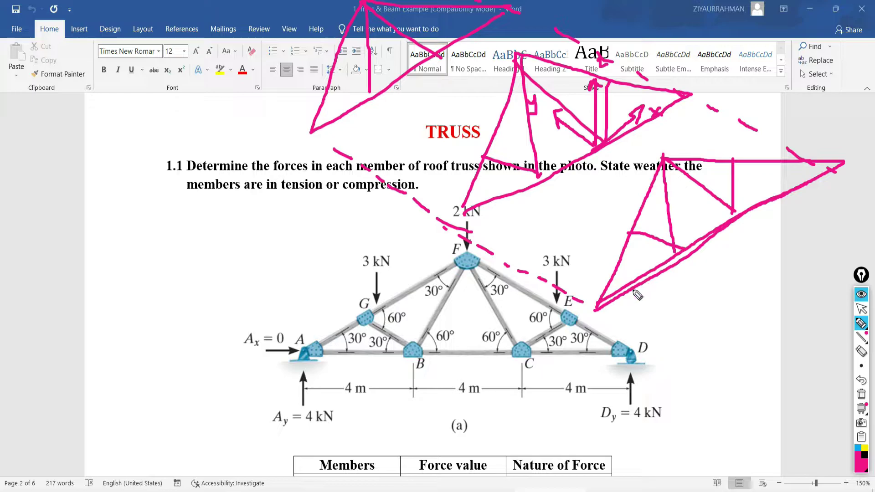
Draw x and y arrows with labels beside joint E and a mark near 3 kN.
mouse_move(637, 310)
mouse_down()
mouse_move(679, 287)
mouse_move(674, 302)
mouse_up()
mouse_move(700, 278)
mouse_down()
mouse_move(698, 289)
mouse_move(719, 293)
mouse_up()
mouse_move(598, 313)
mouse_down()
mouse_move(551, 284)
mouse_move(564, 292)
mouse_up()
mouse_move(527, 260)
mouse_down()
mouse_move(534, 264)
mouse_move(524, 275)
mouse_up()
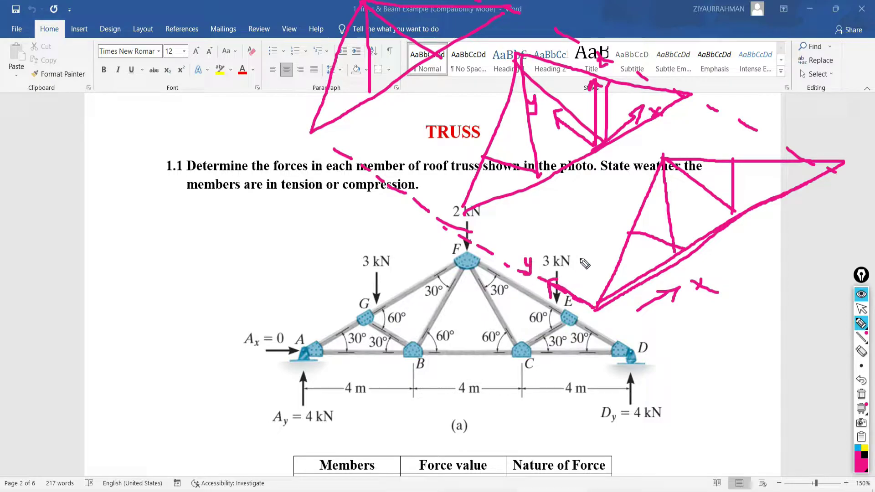
mouse_move(594, 240)
mouse_down()
mouse_move(593, 292)
mouse_move(595, 238)
mouse_move(604, 247)
mouse_up()
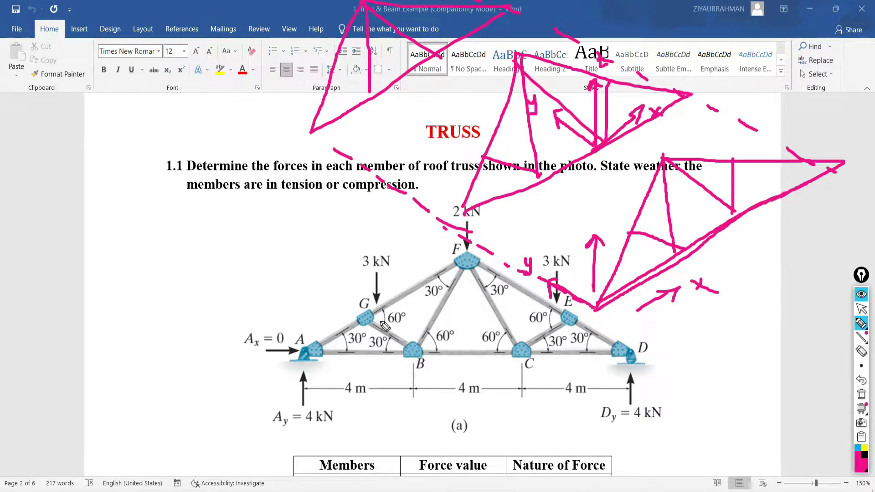
Trace member AB, mark lines at G and F, and arrow down to the 3 kN load.
drag(300, 351, 352, 351)
drag(345, 322, 361, 322)
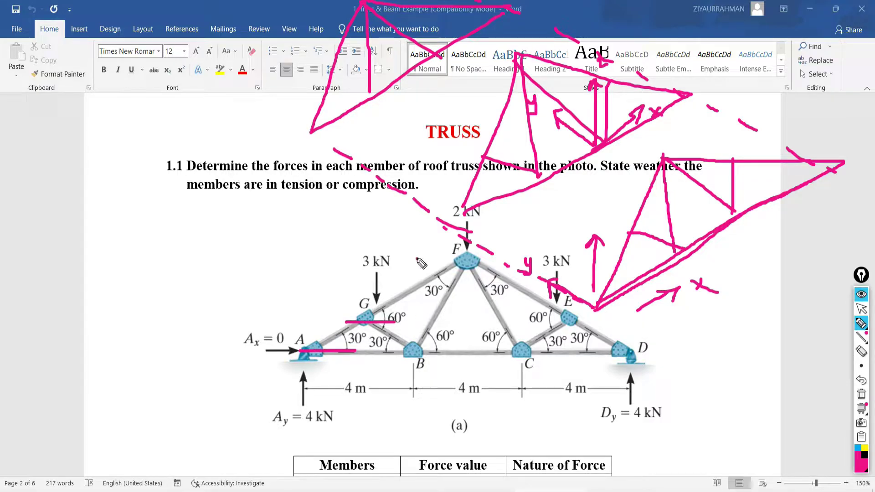
drag(416, 258, 499, 258)
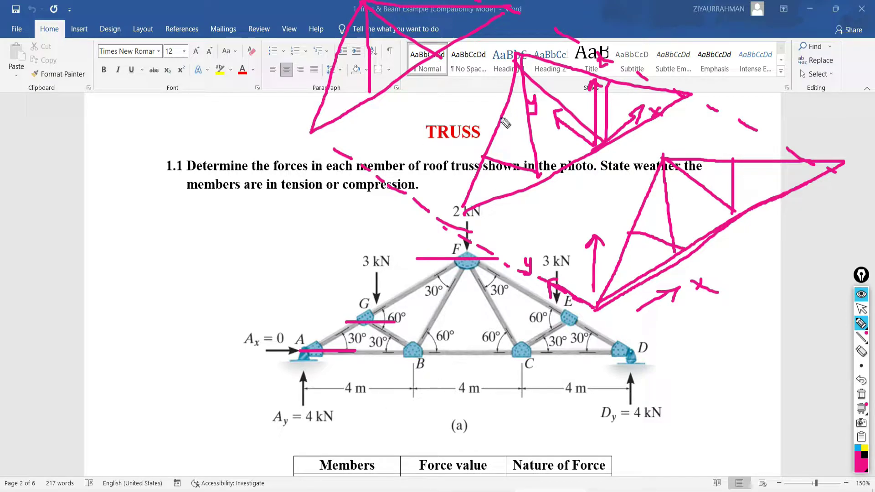
mouse_move(369, 189)
mouse_down()
mouse_move(385, 256)
mouse_move(369, 240)
mouse_up()
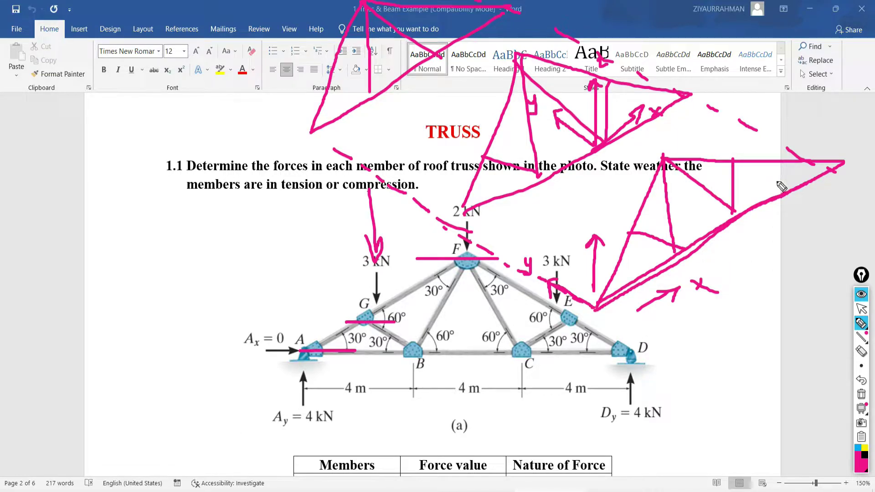
Extend the arrow line and mark the junctions and tip of the sketched truss.
drag(595, 285, 598, 322)
drag(683, 258, 679, 253)
drag(732, 211, 736, 226)
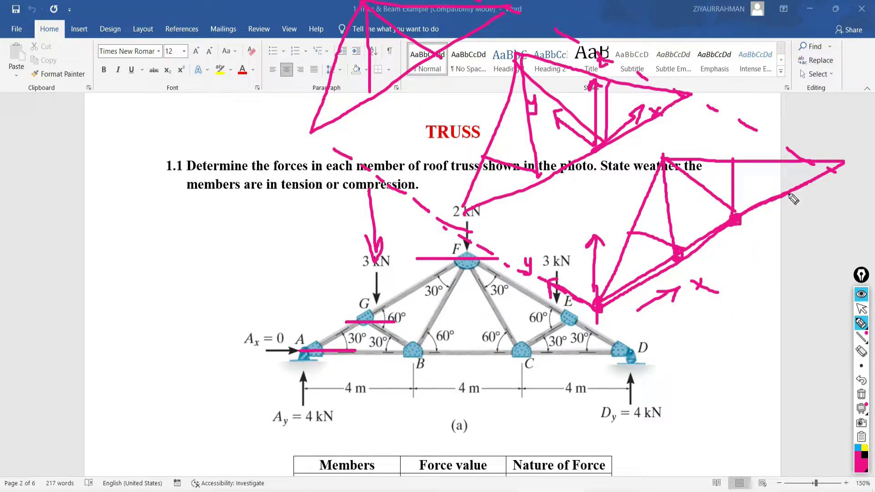
drag(845, 165, 838, 173)
mouse_move(707, 269)
mouse_down()
mouse_move(696, 304)
mouse_move(702, 281)
mouse_move(728, 297)
mouse_up()
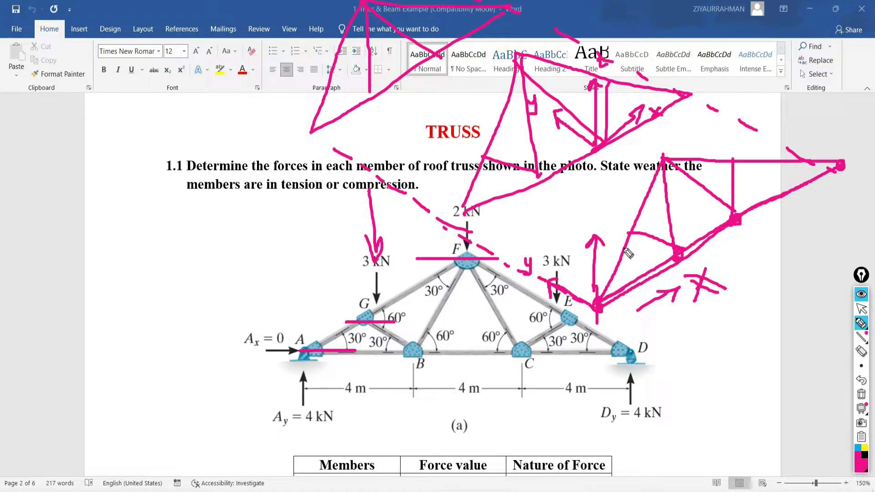
Draw vertical strokes through joints A, B, C and D.
drag(303, 345, 299, 376)
drag(416, 335, 415, 379)
drag(519, 334, 517, 377)
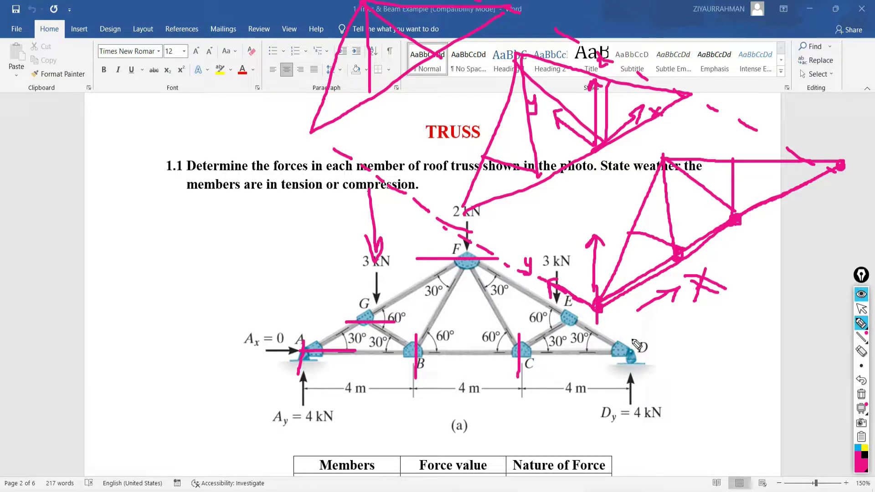
drag(631, 336, 630, 378)
Draw horizontal strokes through joints G, E and F, plus a diagonal across G.
drag(336, 321, 395, 320)
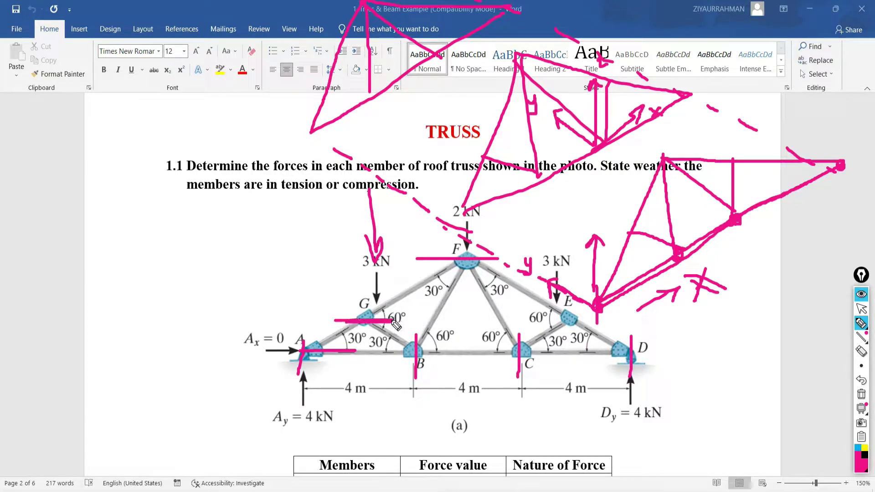
drag(540, 317, 594, 315)
drag(441, 260, 497, 259)
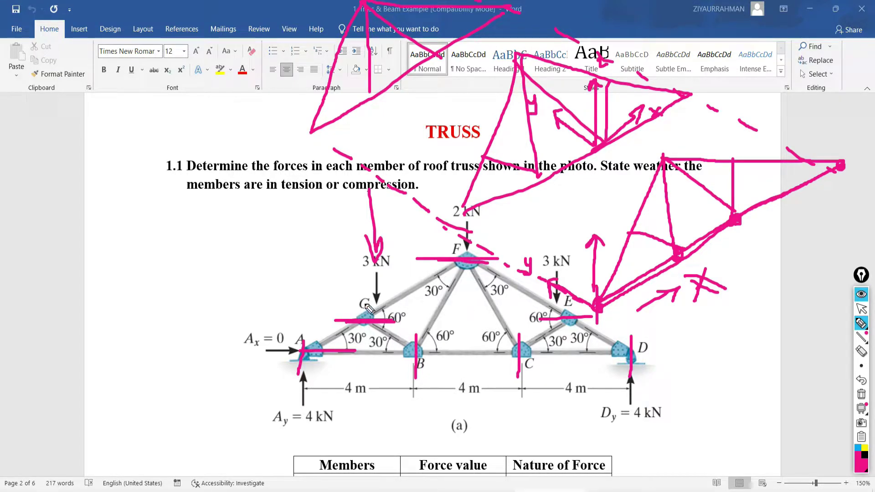
drag(364, 308, 352, 326)
Add a dot at G, a check mark left of the truss and two long diagonal strokes.
click(347, 312)
mouse_move(257, 261)
mouse_down()
mouse_move(274, 268)
mouse_move(295, 228)
mouse_up()
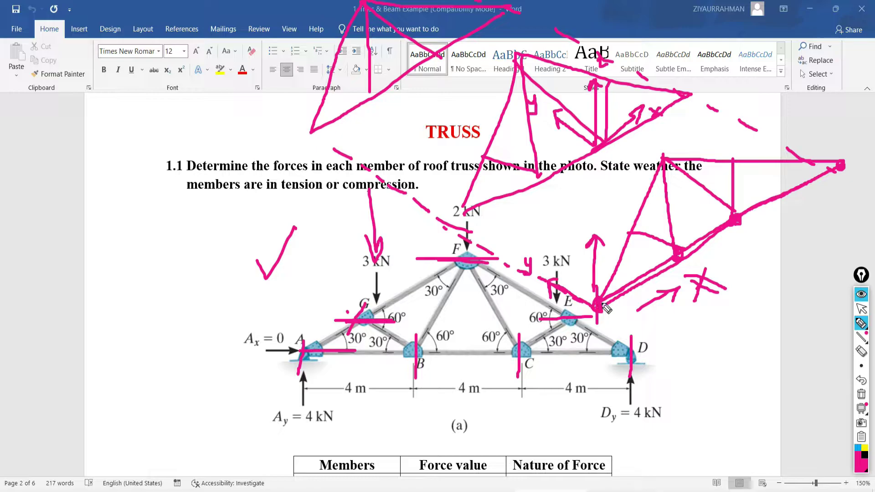
drag(463, 223, 606, 157)
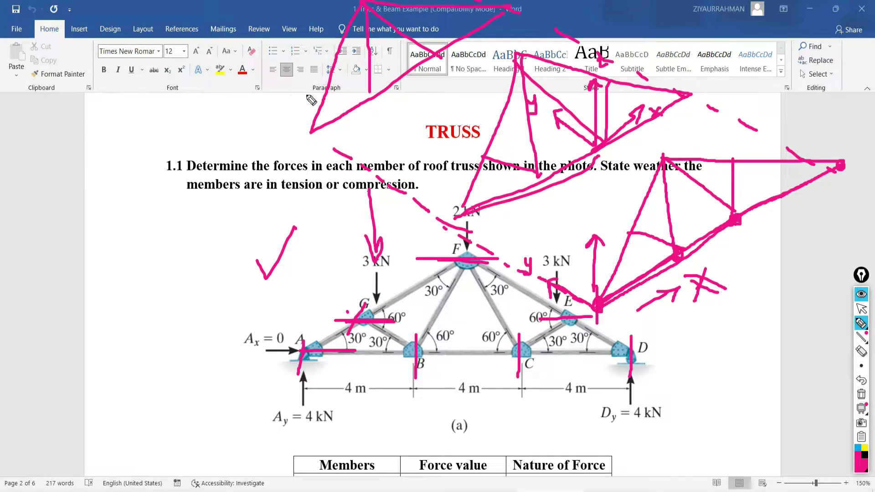
drag(310, 132, 558, 2)
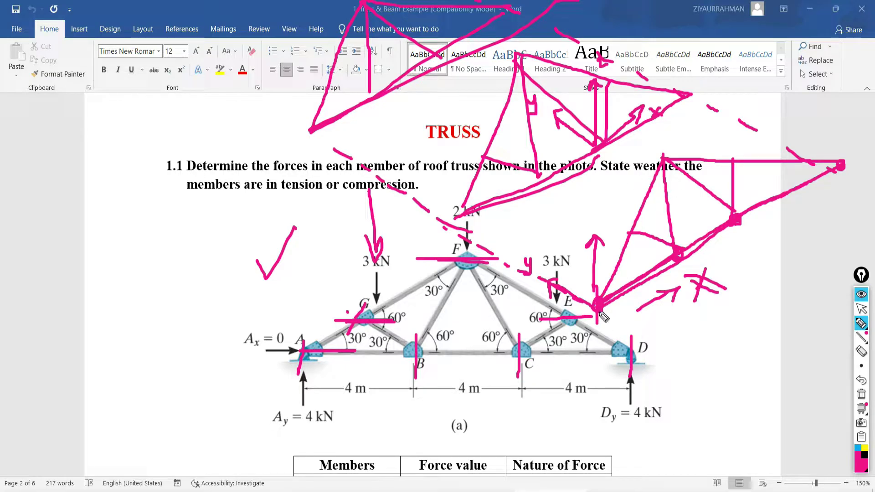
Handwrite y = 0 and y = 1 beside support D, then stop drawing.
mouse_move(671, 335)
mouse_down()
mouse_move(692, 347)
mouse_move(672, 374)
mouse_move(724, 354)
mouse_move(727, 372)
mouse_up()
mouse_move(755, 320)
mouse_down()
mouse_move(750, 344)
mouse_move(760, 322)
mouse_up()
mouse_move(686, 407)
mouse_down()
mouse_move(696, 408)
mouse_move(702, 439)
mouse_move(682, 430)
mouse_move(741, 410)
mouse_up()
drag(732, 423, 752, 419)
drag(774, 389, 773, 440)
drag(746, 372, 780, 352)
drag(771, 466, 798, 441)
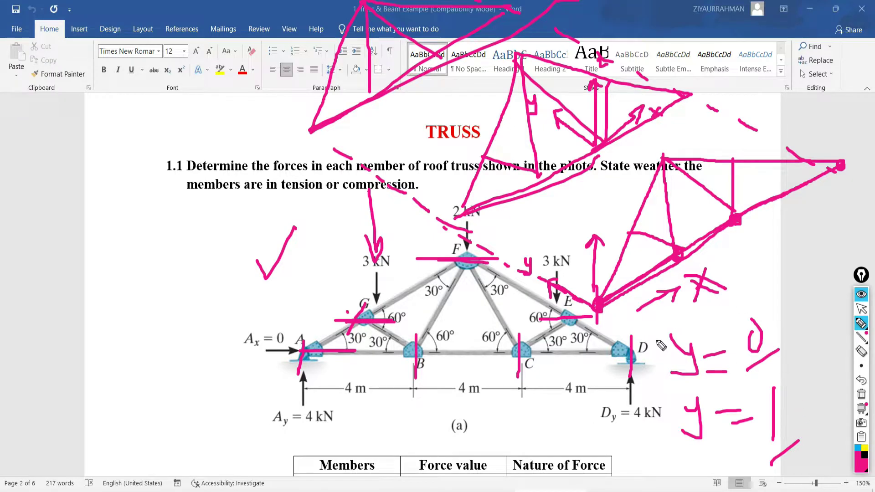
click(862, 312)
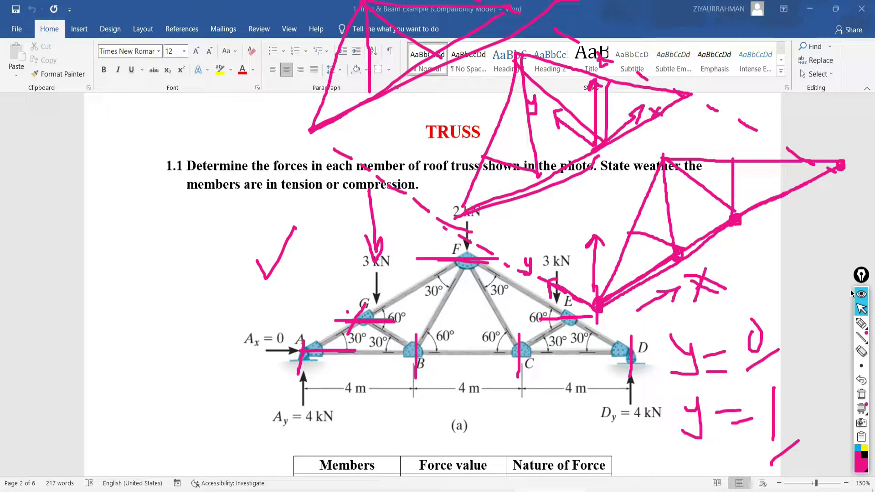
Bring ETABS's Model Initialization dialog forward and clear all on-screen ink.
key(alt+Tab)
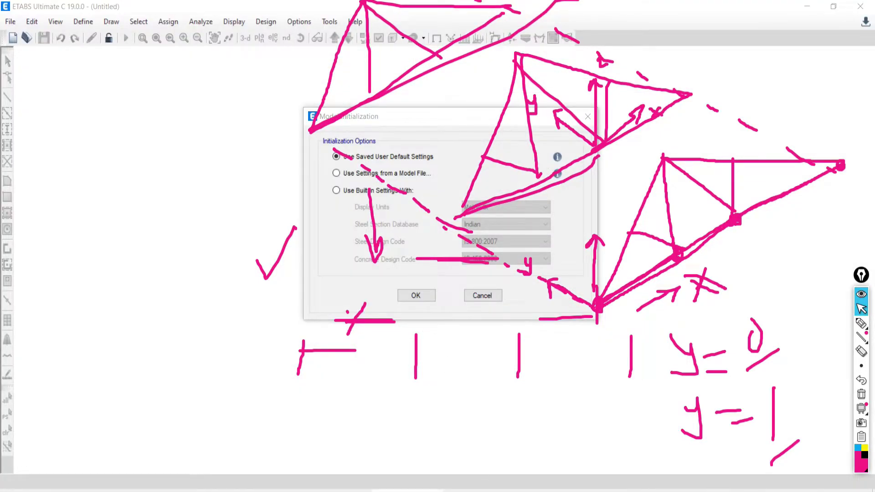
key(alt+Tab)
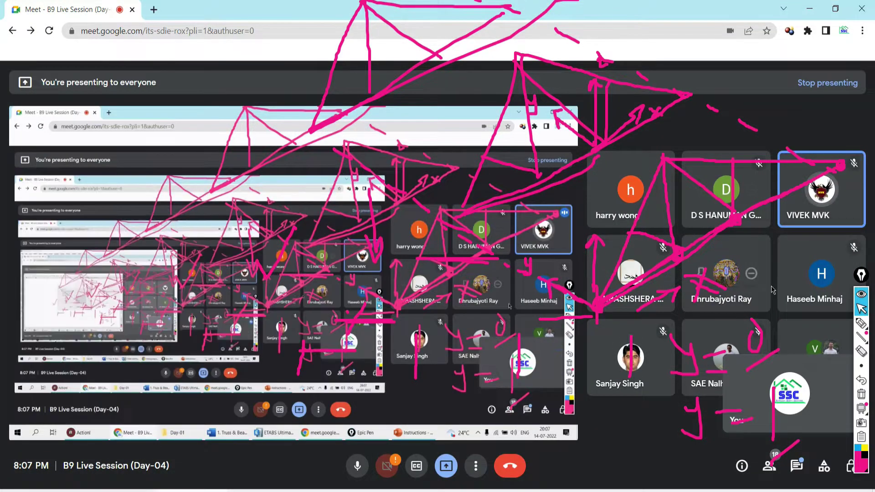
key(alt+Tab)
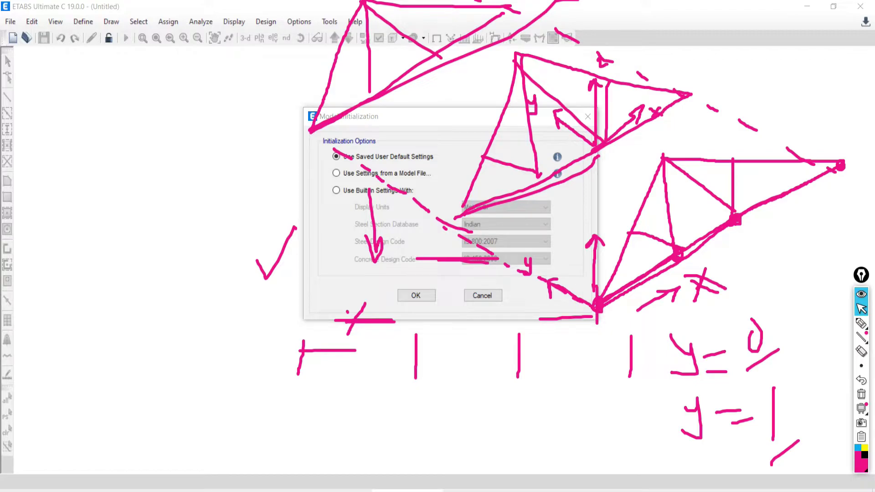
key(alt+Tab)
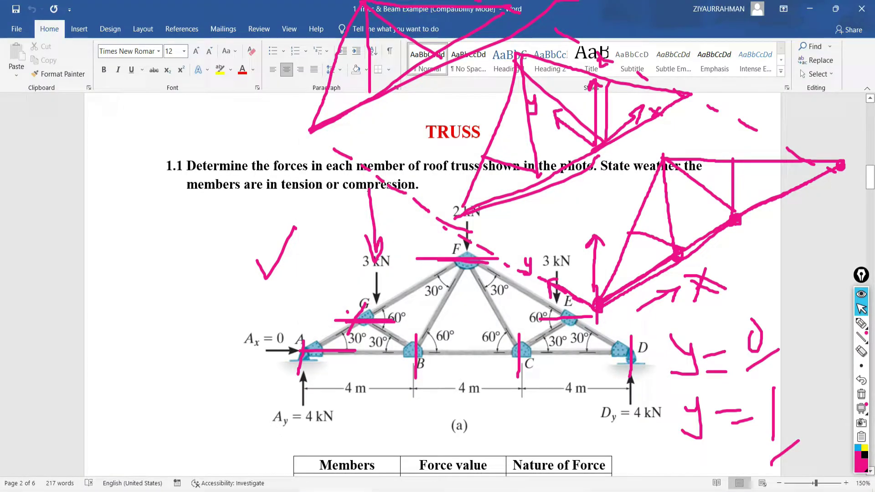
key(alt+Tab)
key(alt+Tab)
key(alt+Tab)
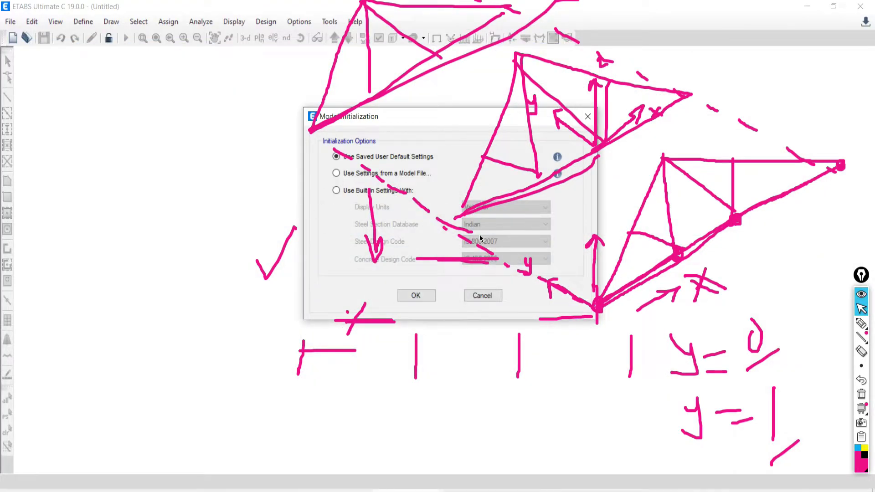
click(861, 395)
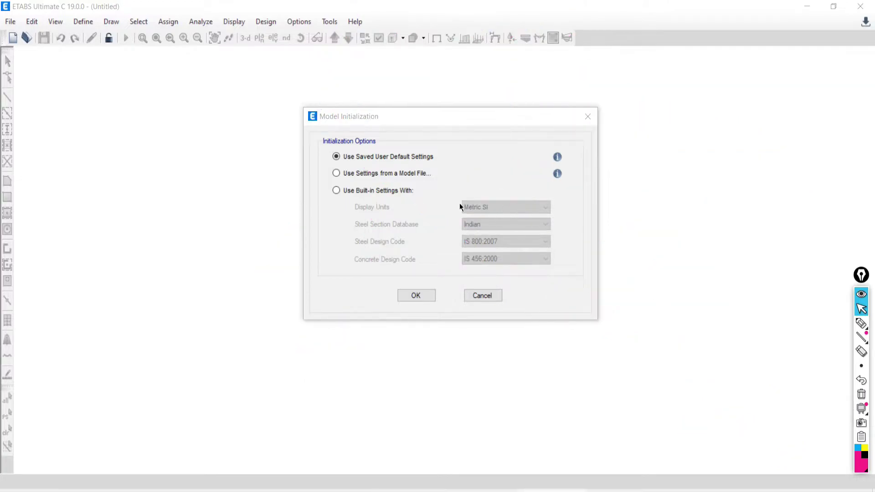
Initialize the model with built-in settings and set Y-direction grid lines to 1.
click(336, 191)
click(415, 294)
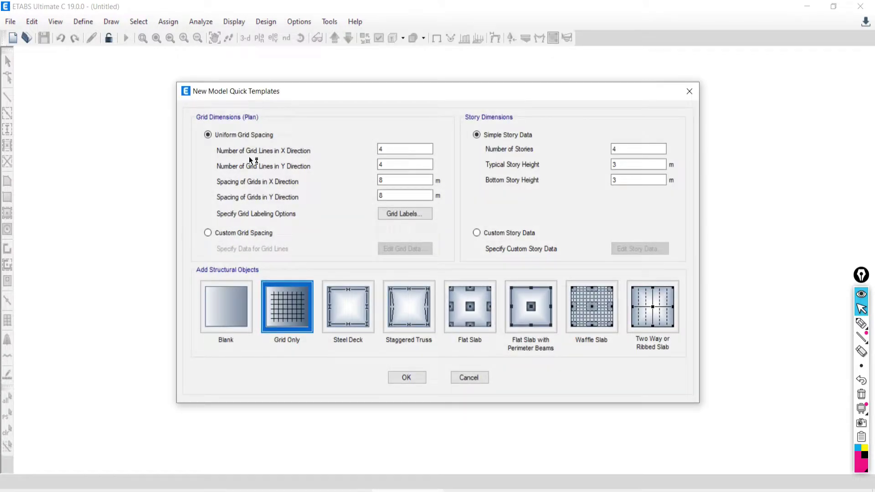
double_click(388, 149)
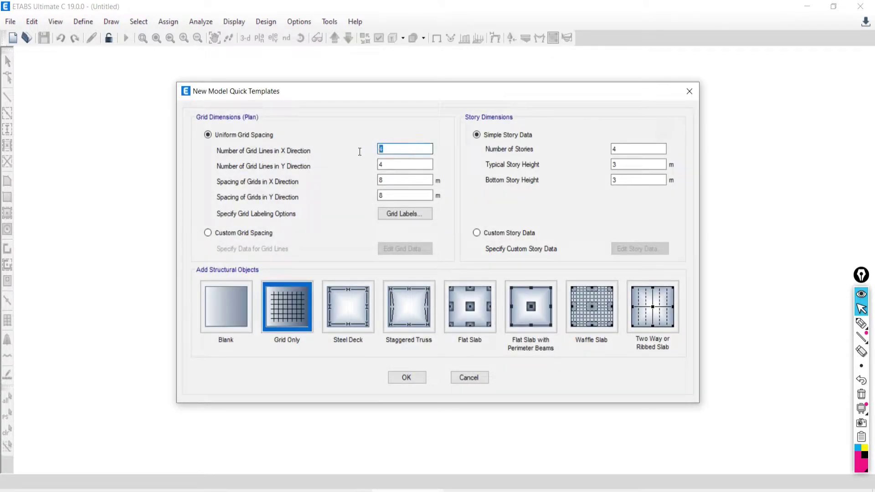
double_click(391, 163)
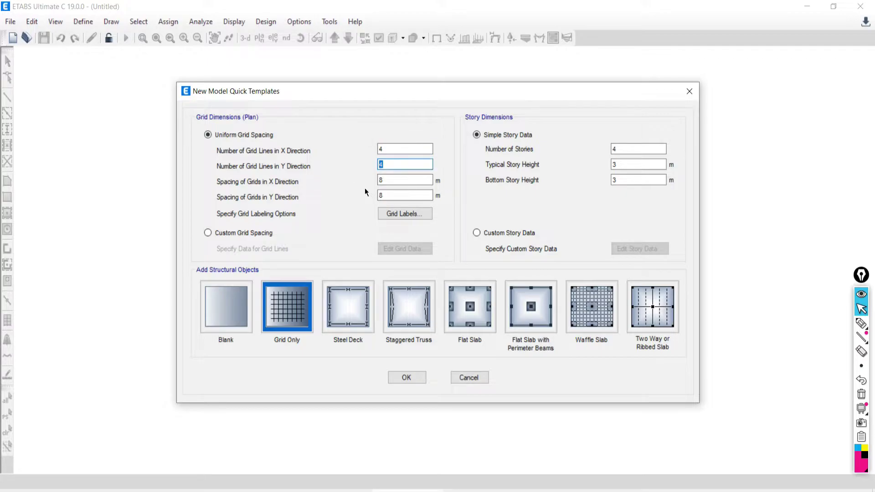
text(1)
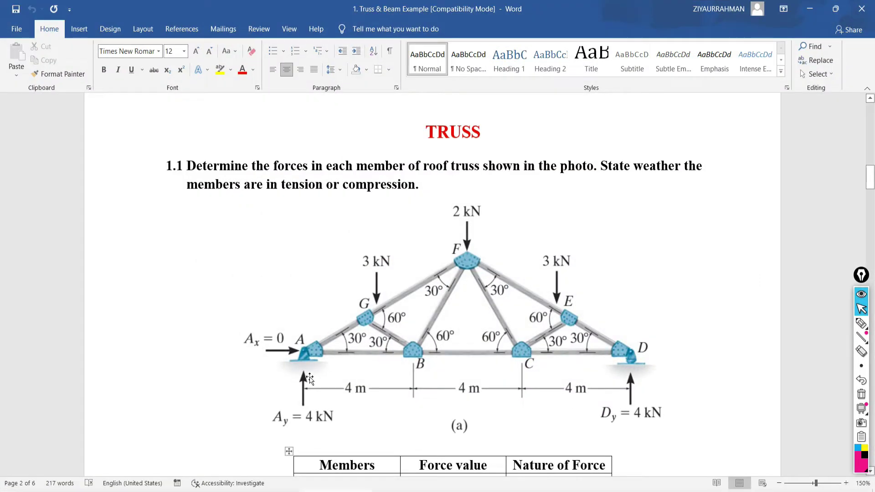
Check the truss dimensions in Word and move through the X and Y grid spacing fields.
click(460, 396)
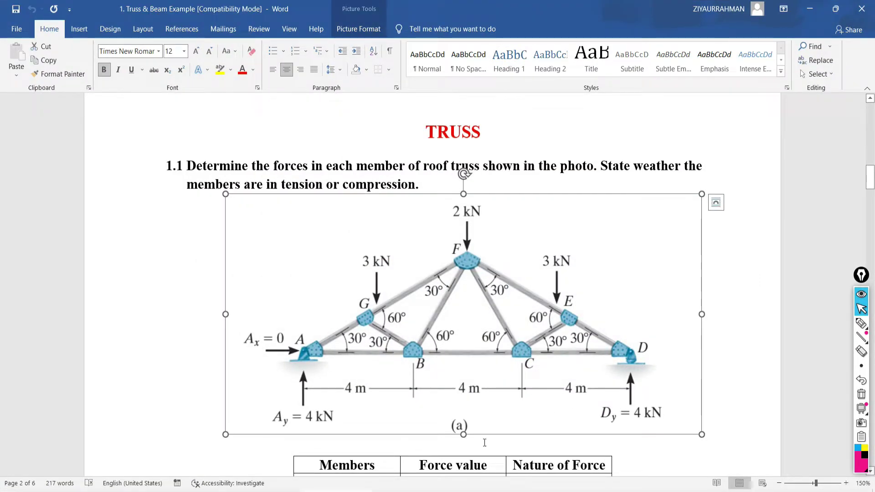
key(alt+Tab)
key(Tab)
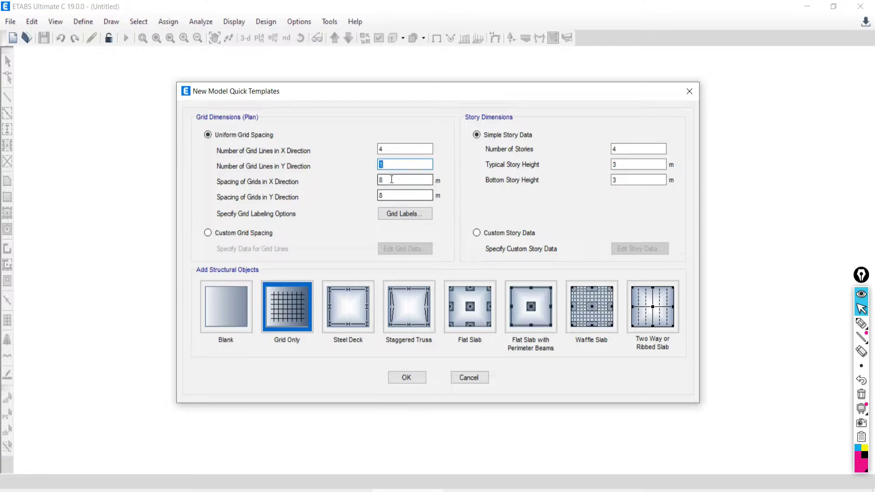
key(alt+Tab)
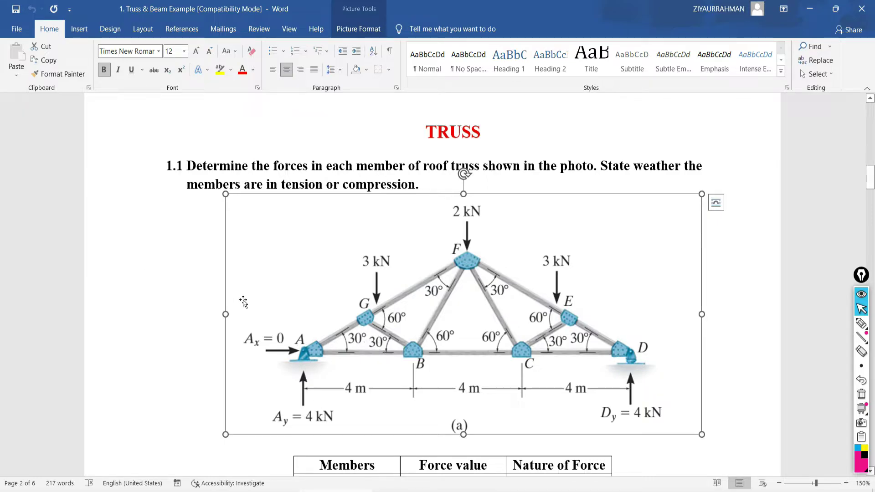
key(alt+Tab)
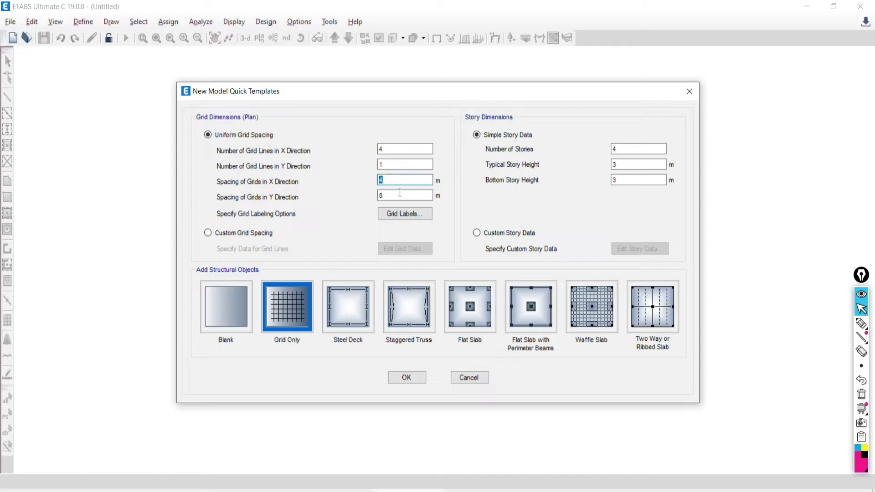
key(Tab)
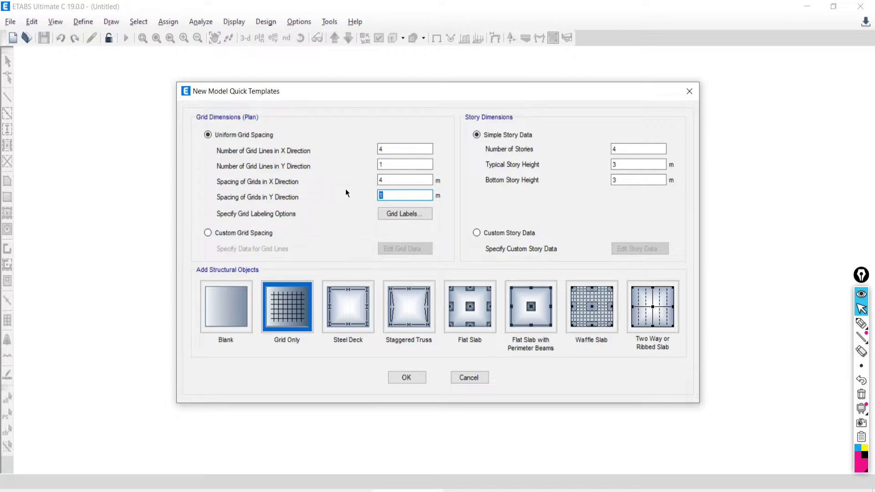
Set the ETABS template's Y grid spacing to 1 after the zero value is rejected.
text(0)
key(Tab)
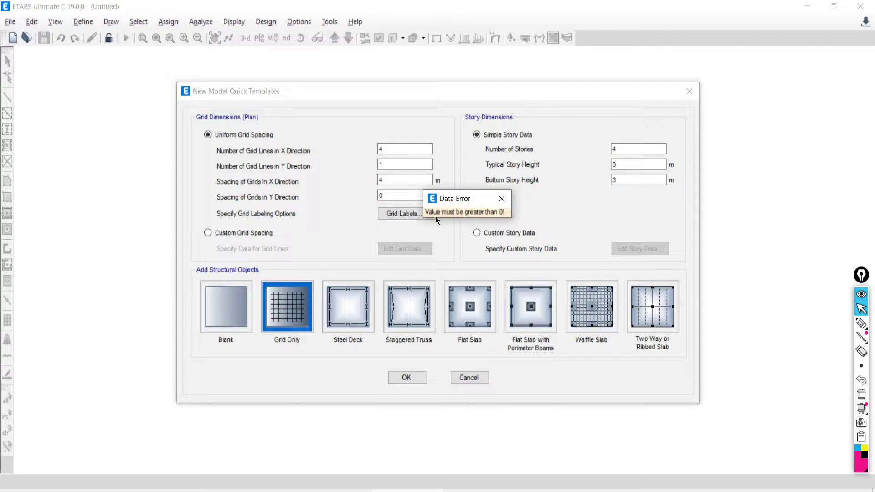
click(501, 198)
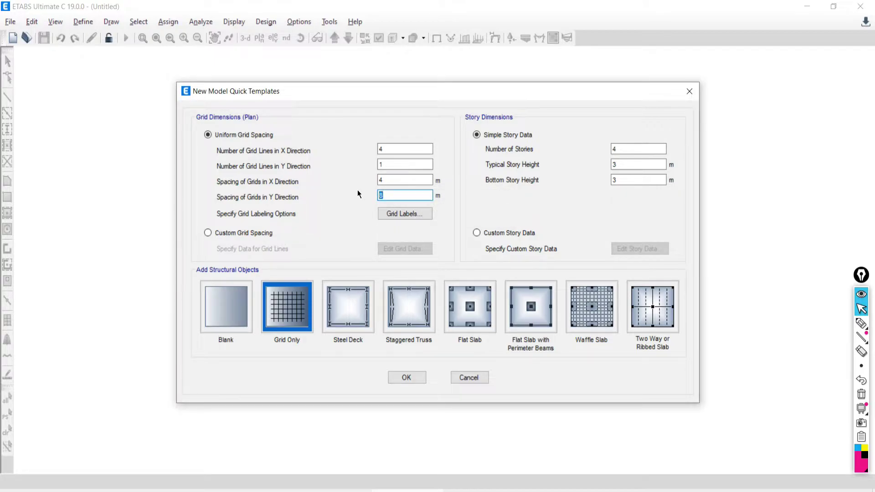
text(1)
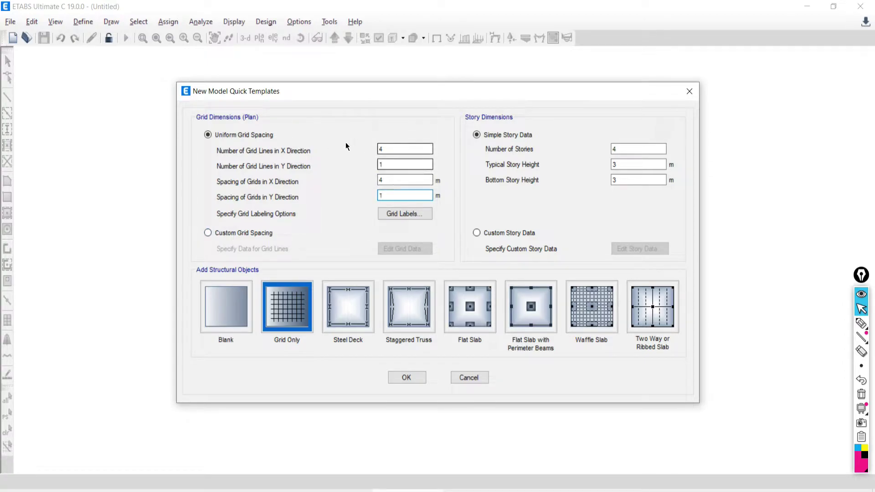
click(380, 148)
key(Tab)
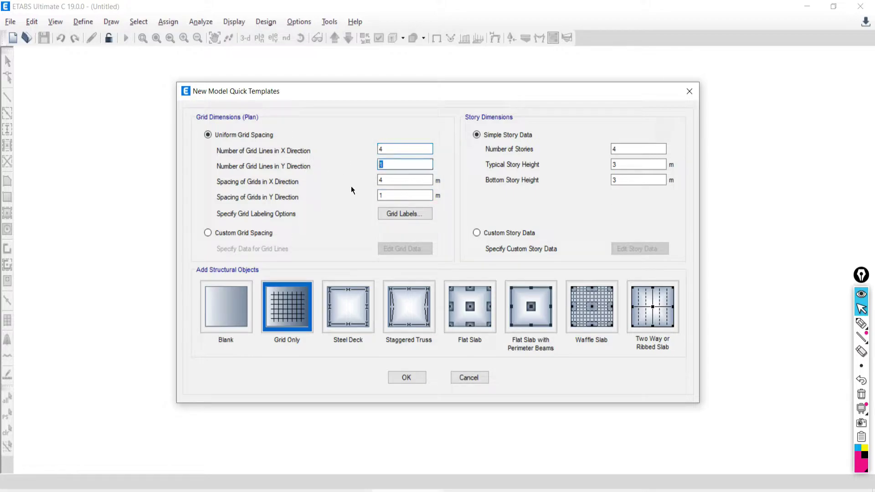
key(Tab)
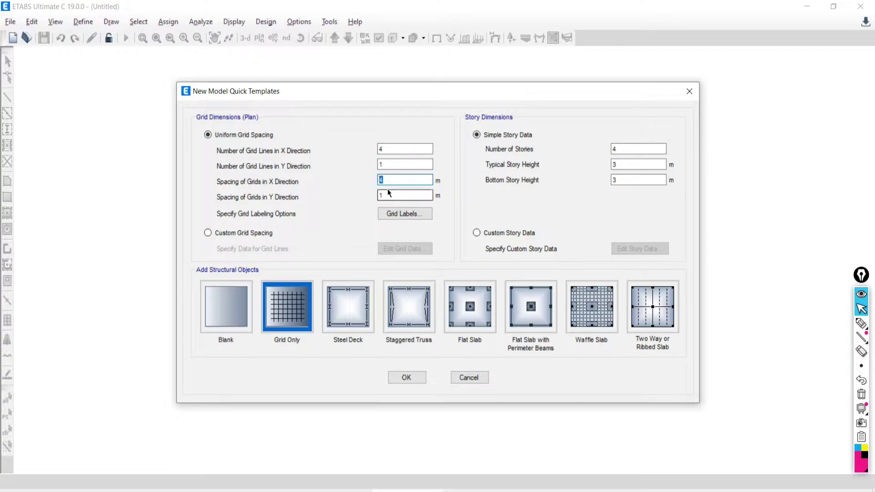
key(Tab)
In Word, ink two check marks beside the truss and write an underlined 'Base' near joint D.
click(335, 449)
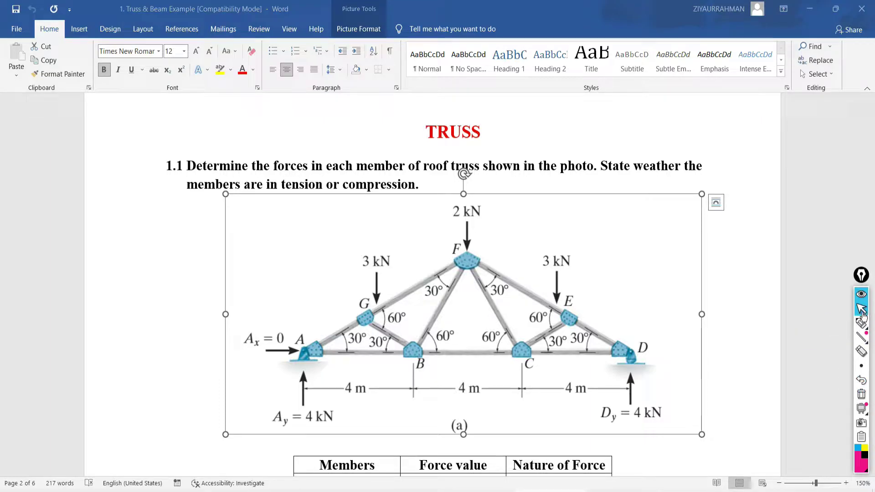
click(861, 322)
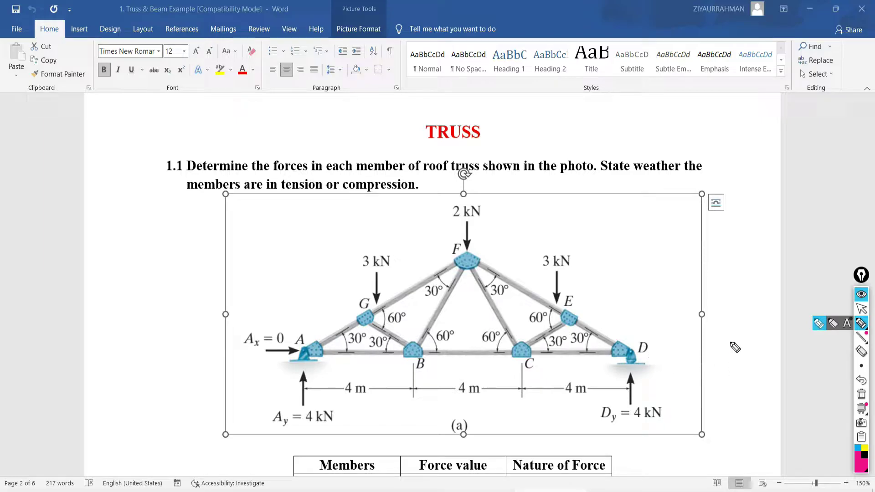
mouse_move(717, 332)
mouse_down()
mouse_move(723, 350)
mouse_move(786, 312)
mouse_up()
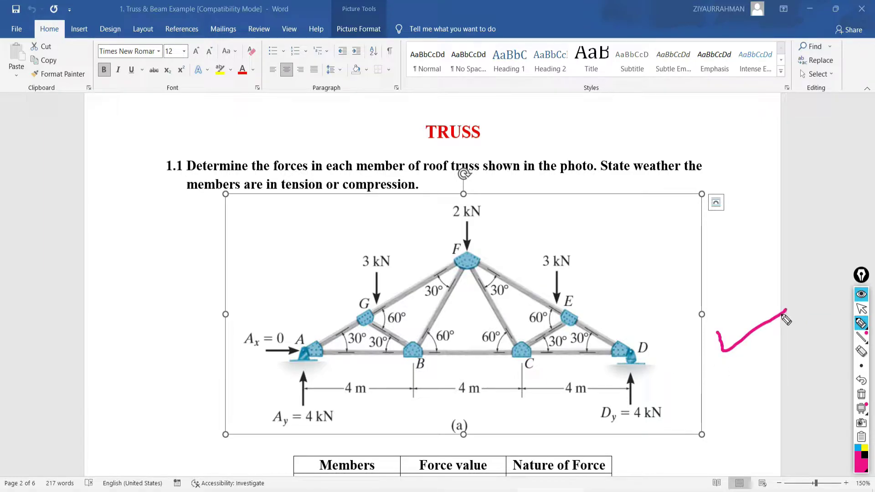
mouse_move(732, 282)
mouse_down()
mouse_move(746, 301)
mouse_move(835, 243)
mouse_up()
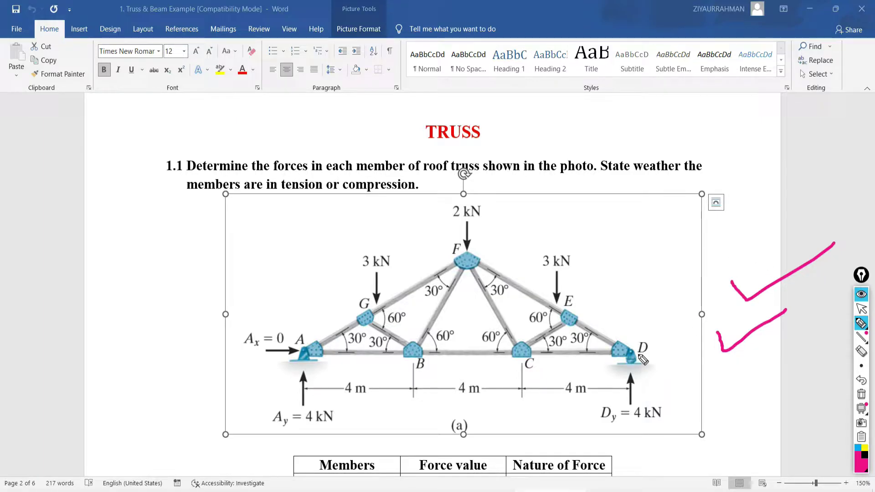
mouse_move(638, 353)
mouse_down()
mouse_move(695, 347)
mouse_move(662, 386)
mouse_move(719, 390)
mouse_move(728, 377)
mouse_move(724, 387)
mouse_move(752, 370)
mouse_move(756, 388)
mouse_up()
drag(661, 400, 765, 398)
drag(666, 416, 769, 408)
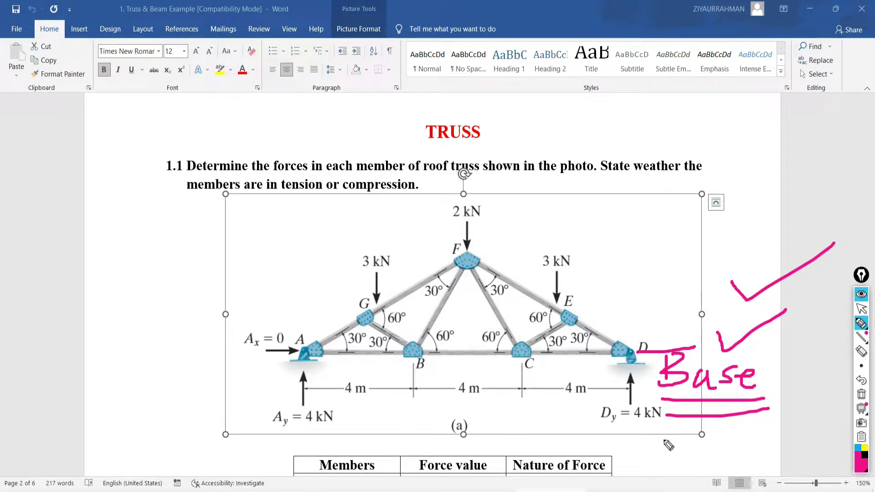
Trace the bottom chord, draw level lines through joints E and F, and circle F, E and 'Base'.
drag(679, 360, 256, 359)
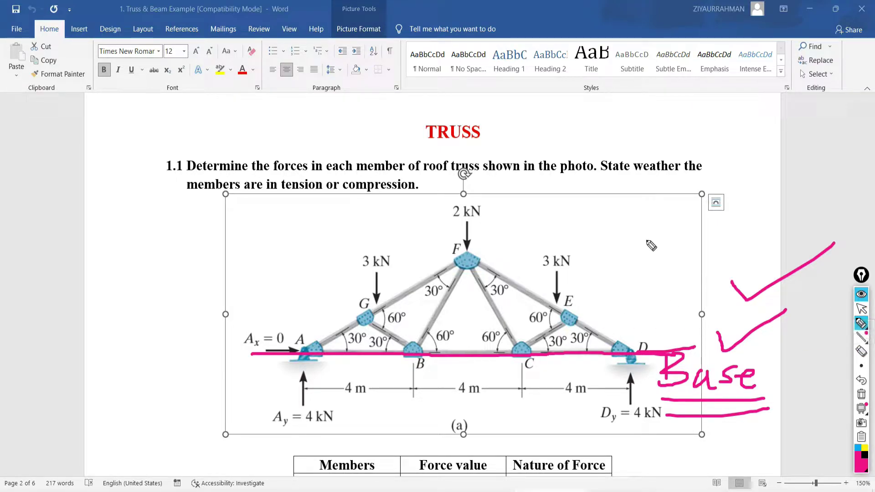
mouse_move(652, 217)
mouse_down()
mouse_move(650, 298)
mouse_move(617, 302)
mouse_move(664, 301)
mouse_move(614, 305)
mouse_move(698, 308)
mouse_move(578, 304)
mouse_up()
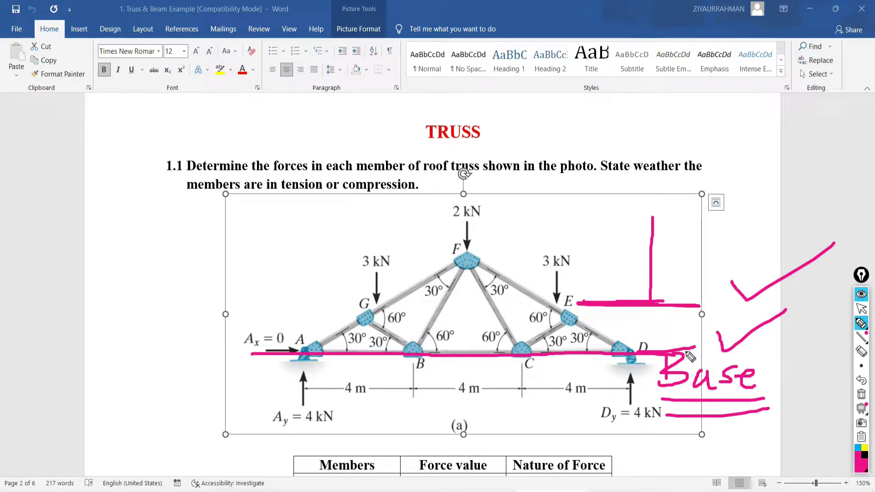
drag(538, 315, 598, 315)
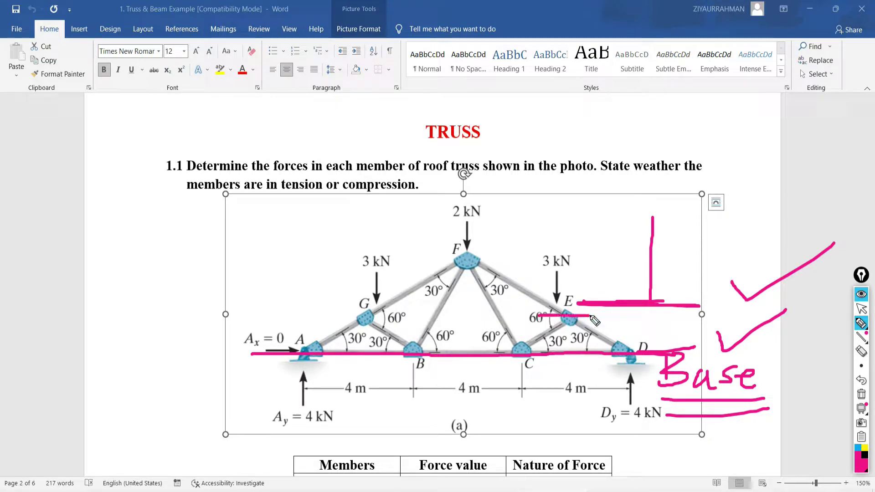
drag(456, 256, 534, 262)
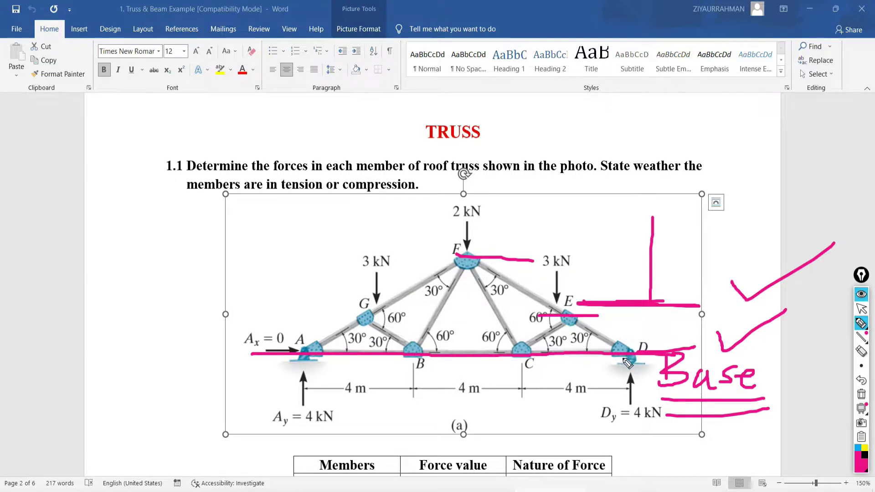
drag(554, 316, 607, 315)
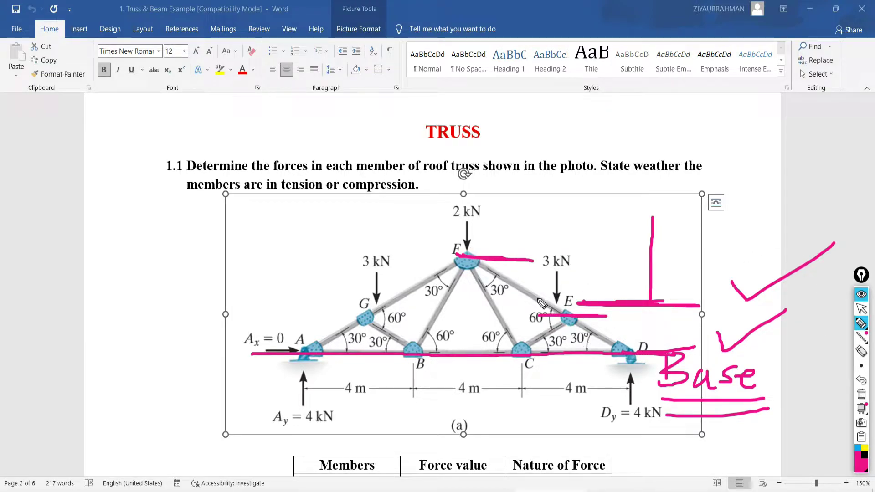
drag(472, 224, 469, 230)
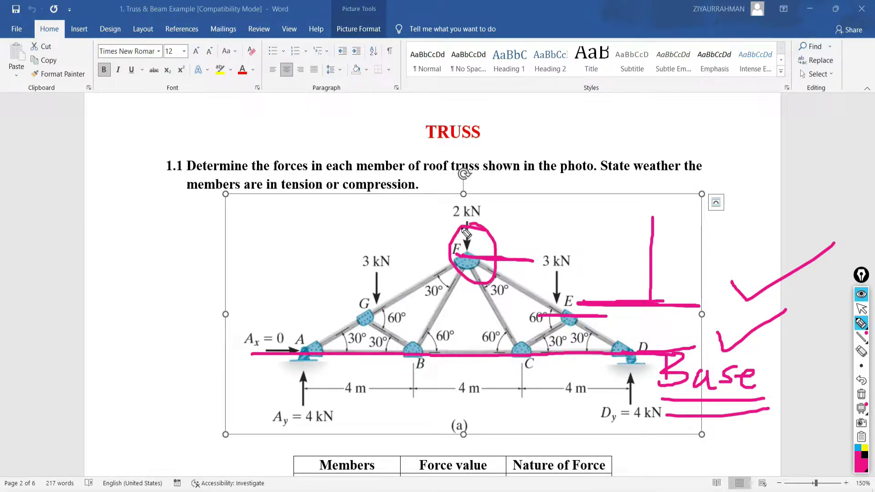
mouse_move(557, 283)
mouse_down()
mouse_move(538, 307)
mouse_move(574, 299)
mouse_up()
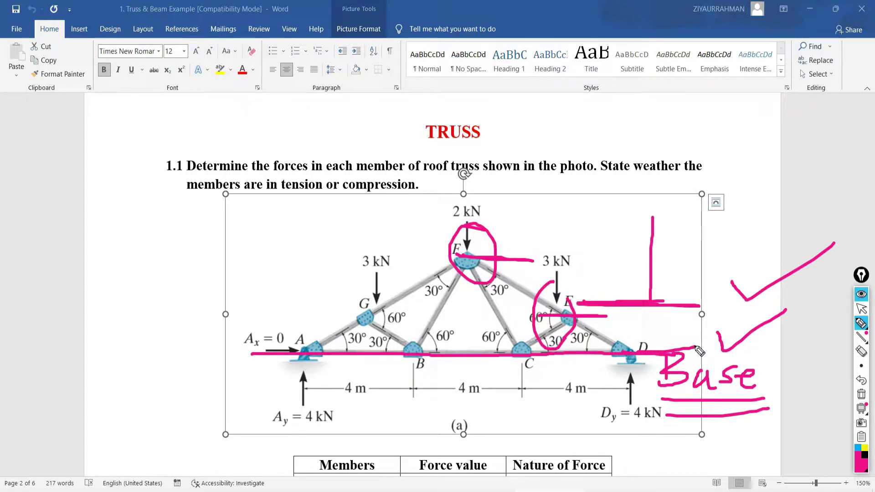
mouse_move(699, 351)
mouse_down()
mouse_move(676, 336)
mouse_move(647, 361)
mouse_move(716, 427)
mouse_move(769, 388)
mouse_move(735, 338)
mouse_move(686, 340)
mouse_up()
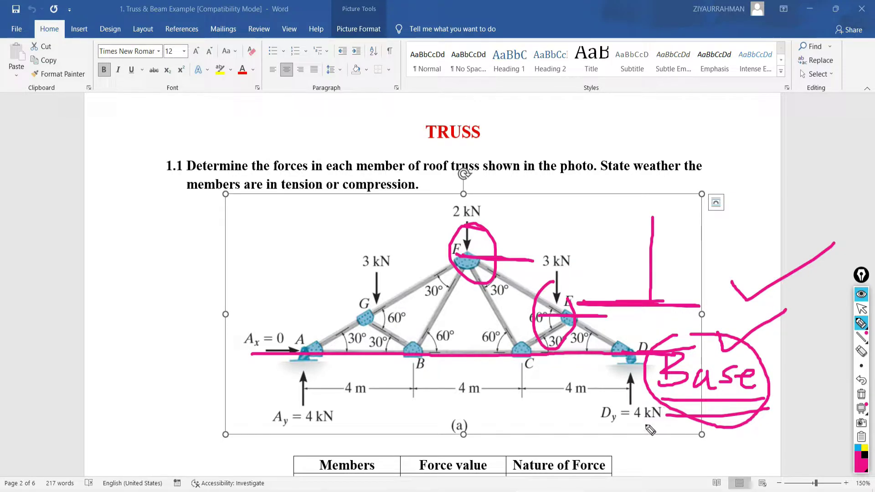
click(861, 309)
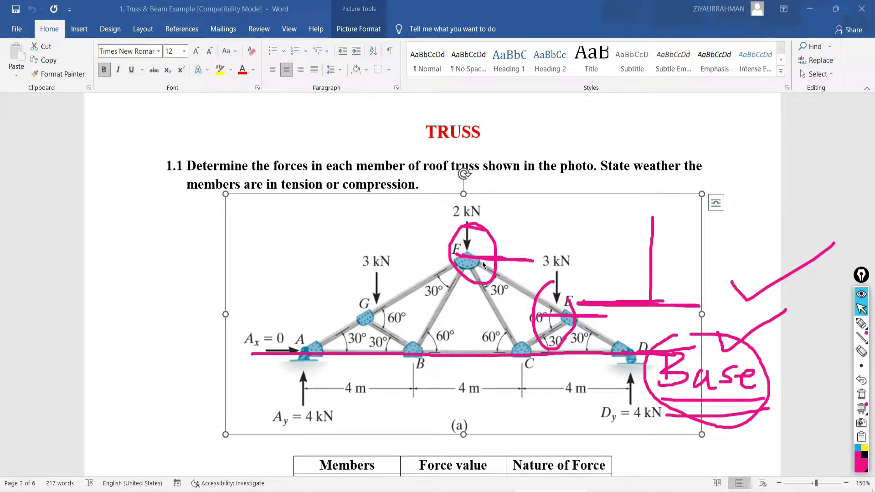
key(alt+Tab)
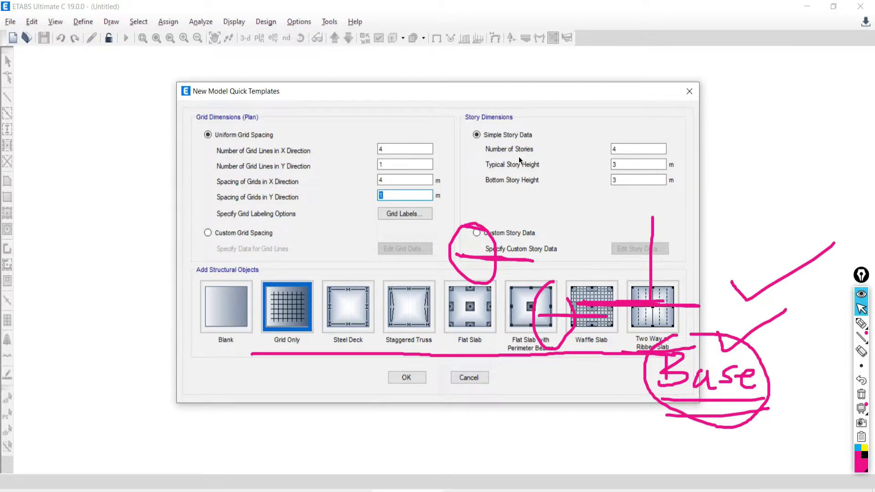
Change the template's Number of Stories from 4 to 2 and move the Quick Templates dialog aside.
click(620, 152)
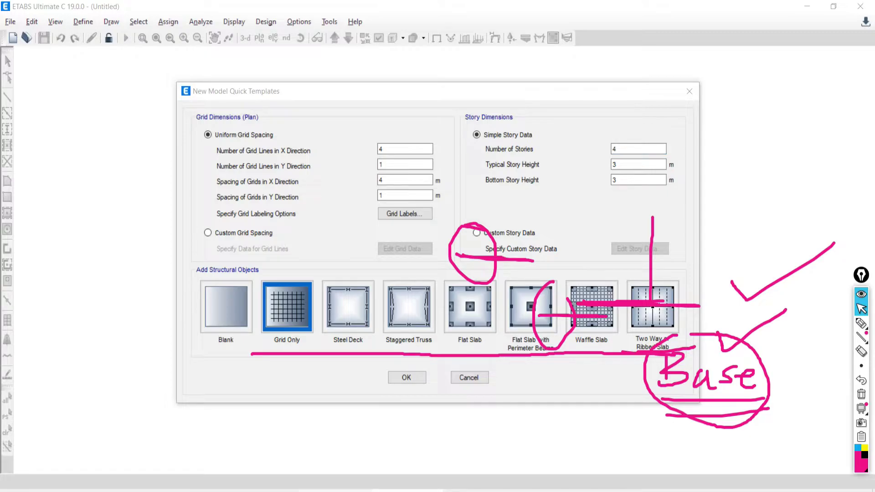
click(524, 153)
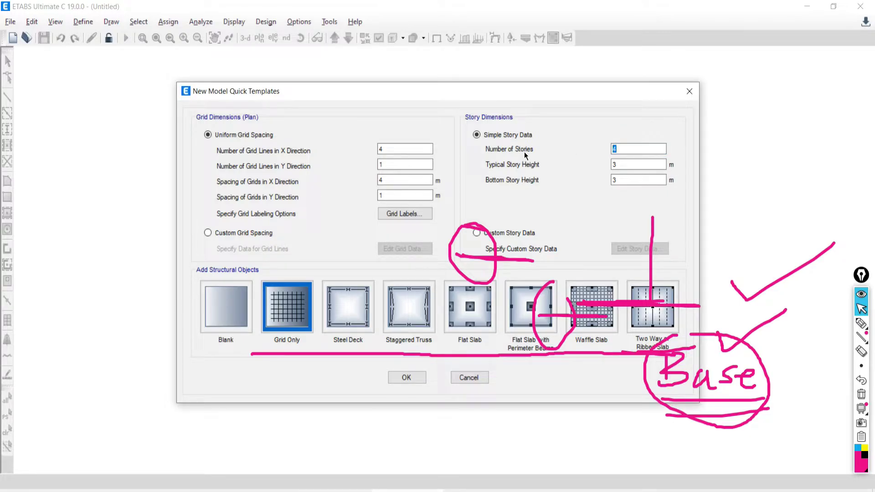
text(2)
drag(489, 92, 409, 84)
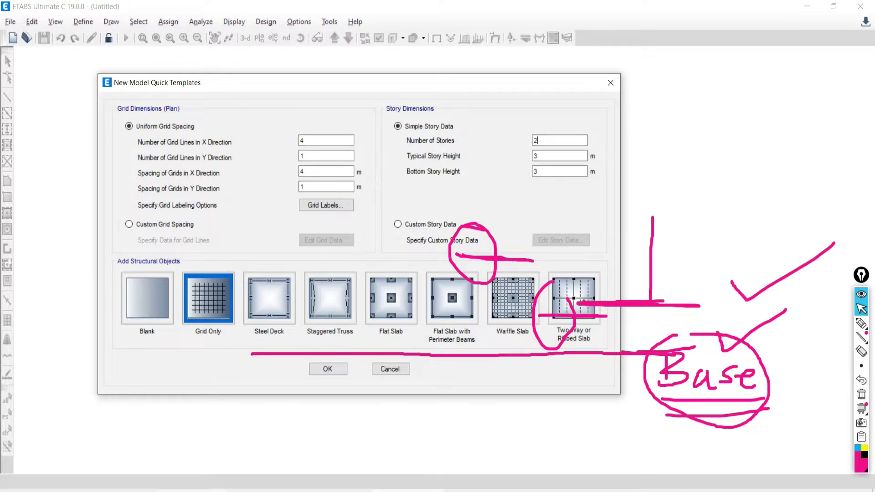
key(alt+Tab)
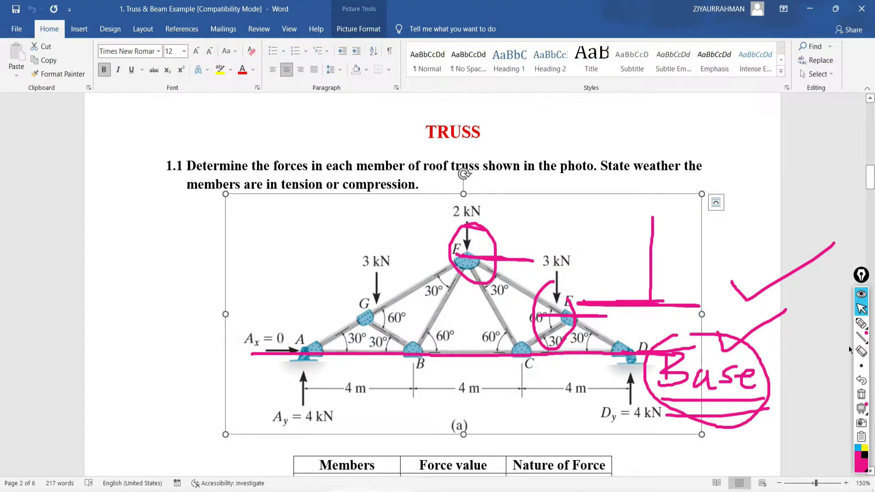
Sketch bars and cross strokes in pink ink at the left of the page.
click(861, 323)
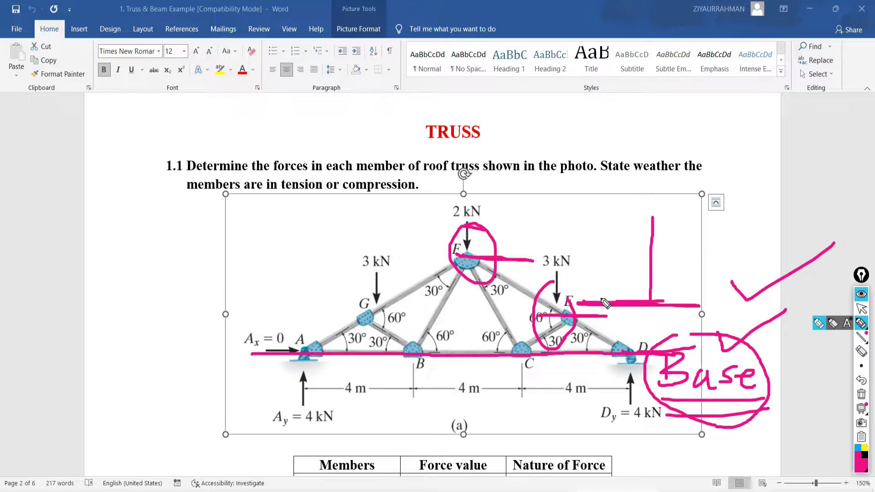
mouse_move(70, 188)
mouse_down()
mouse_move(141, 189)
mouse_move(99, 198)
mouse_move(111, 342)
mouse_move(117, 364)
mouse_move(137, 360)
mouse_up()
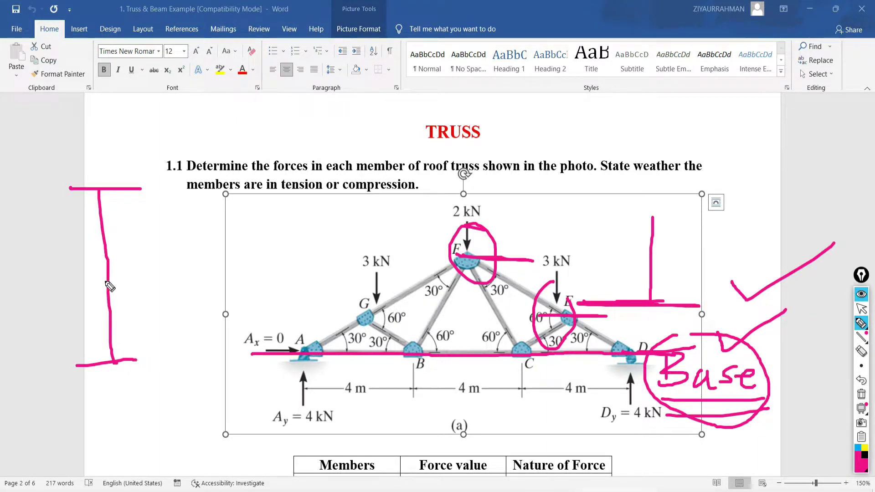
mouse_move(104, 278)
mouse_down()
mouse_move(175, 278)
mouse_move(75, 272)
mouse_move(53, 283)
mouse_move(173, 283)
mouse_up()
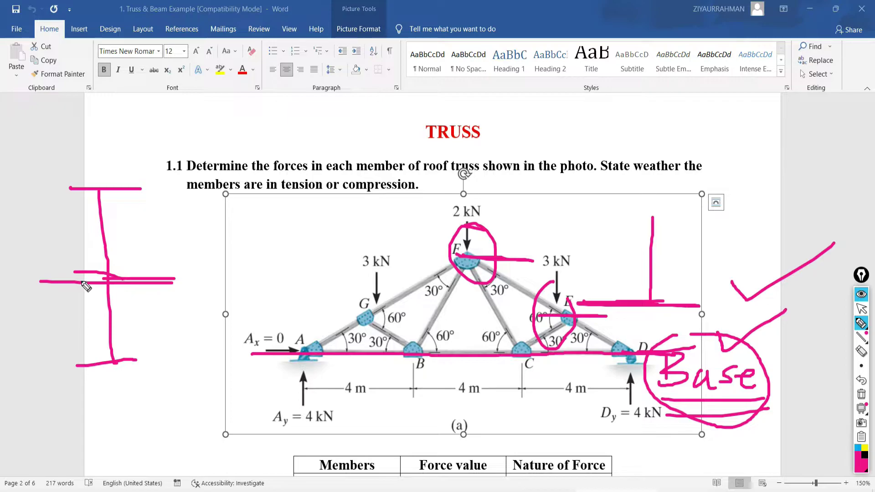
drag(60, 280, 154, 281)
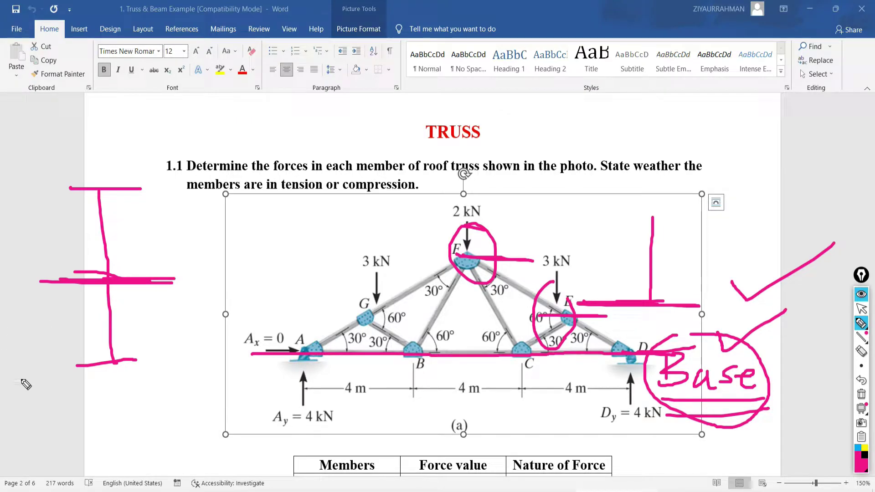
Sketch a storey column with floor lines, labelling the storeys 3, 3, 3 and 2.5 at the top.
drag(260, 97, 370, 103)
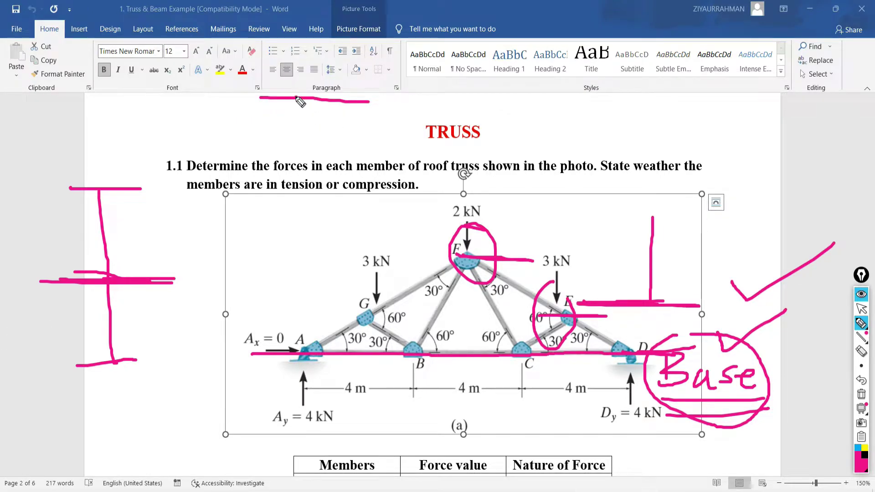
mouse_move(296, 97)
mouse_down()
mouse_move(296, 307)
mouse_move(255, 309)
mouse_move(336, 310)
mouse_up()
mouse_move(303, 242)
mouse_down()
mouse_move(295, 242)
mouse_move(341, 243)
mouse_up()
drag(296, 177, 337, 177)
drag(321, 243, 322, 309)
mouse_move(333, 271)
mouse_down()
mouse_move(342, 278)
mouse_move(333, 289)
mouse_up()
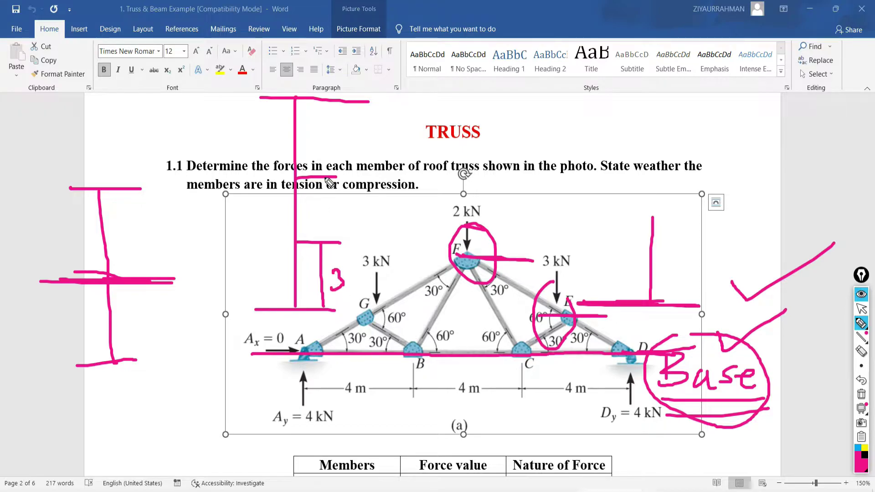
drag(323, 177, 322, 242)
drag(338, 198, 347, 222)
drag(325, 92, 324, 176)
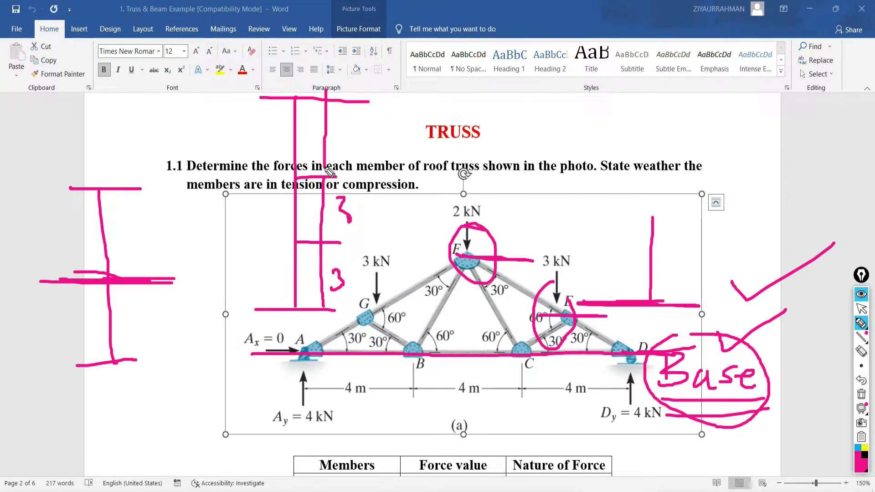
mouse_move(333, 131)
mouse_down()
mouse_move(349, 142)
mouse_move(332, 152)
mouse_up()
mouse_move(285, 48)
mouse_down()
mouse_move(329, 44)
mouse_move(296, 46)
mouse_move(294, 97)
mouse_up()
mouse_move(316, 61)
mouse_down()
mouse_move(325, 80)
mouse_move(337, 81)
mouse_move(362, 58)
mouse_up()
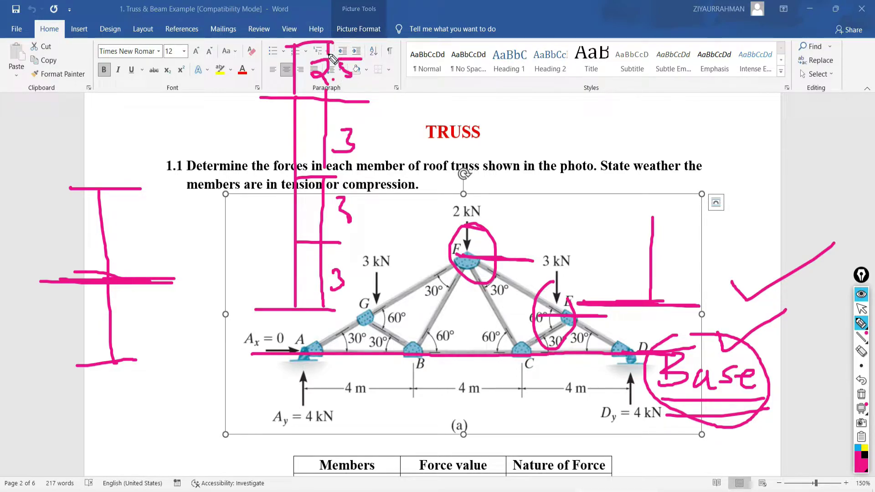
Make the middle 3 bolder and circle the top 3 storey height.
mouse_move(332, 201)
mouse_down()
mouse_move(348, 214)
mouse_move(337, 226)
mouse_up()
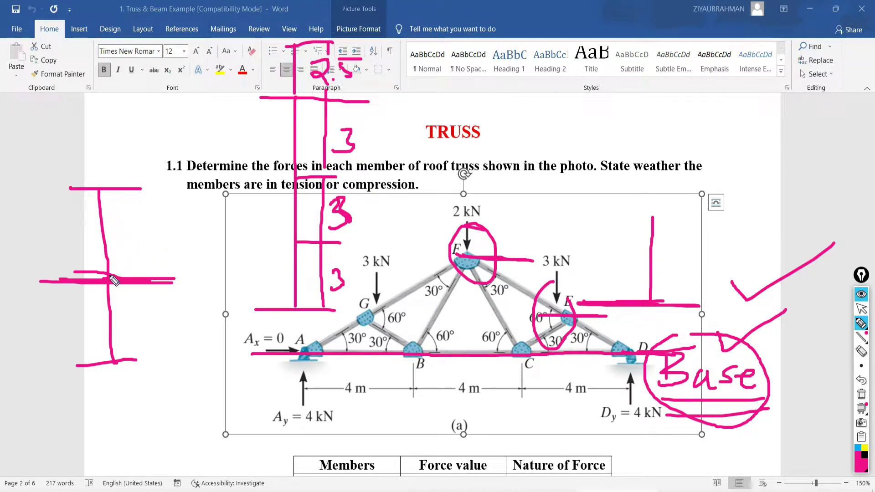
mouse_move(354, 117)
mouse_down()
mouse_move(330, 148)
mouse_move(365, 159)
mouse_move(356, 117)
mouse_up()
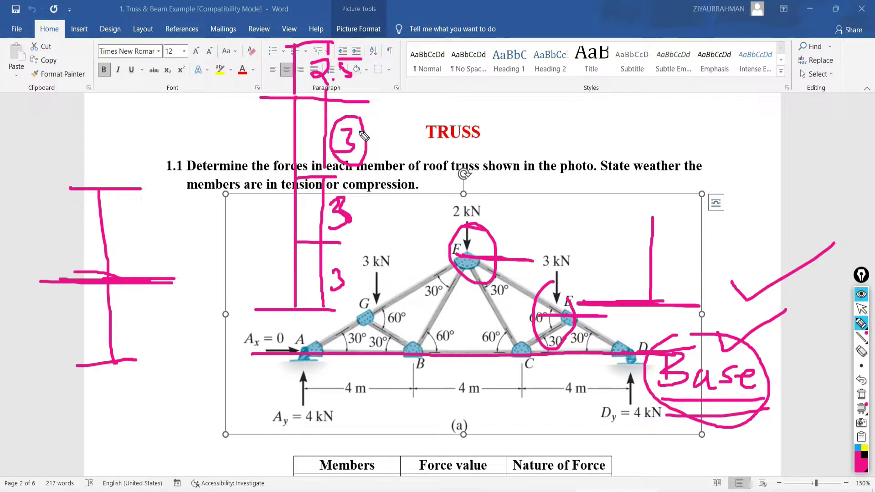
click(861, 309)
key(alt+Tab)
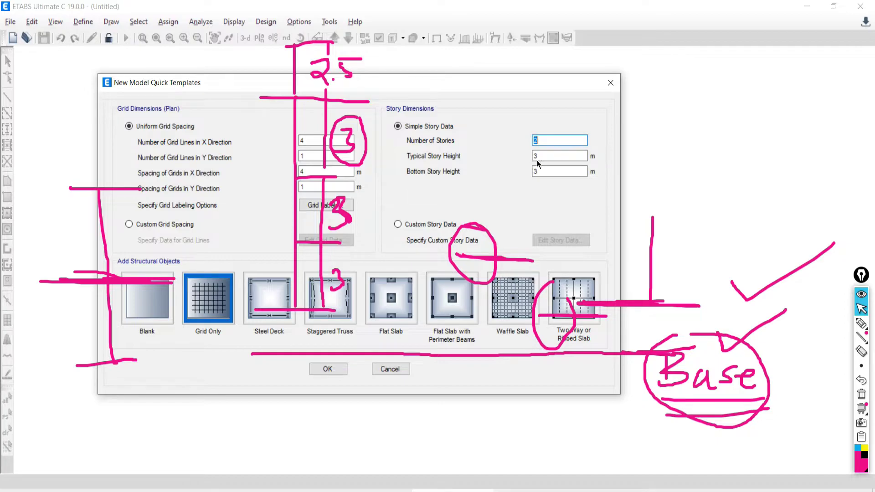
click(551, 155)
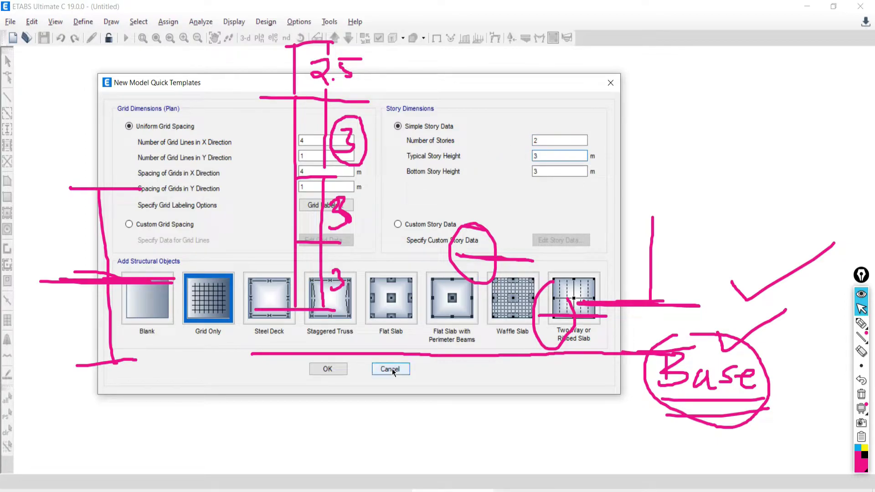
mouse_move(384, 489)
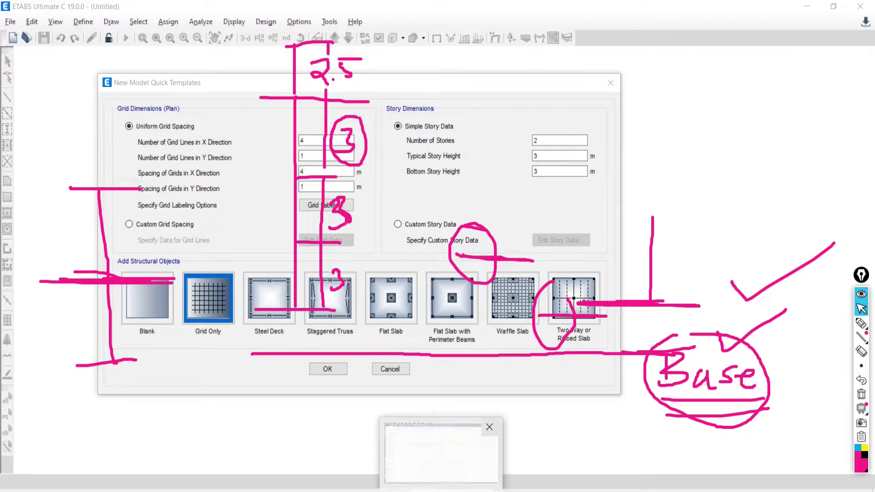
click(449, 436)
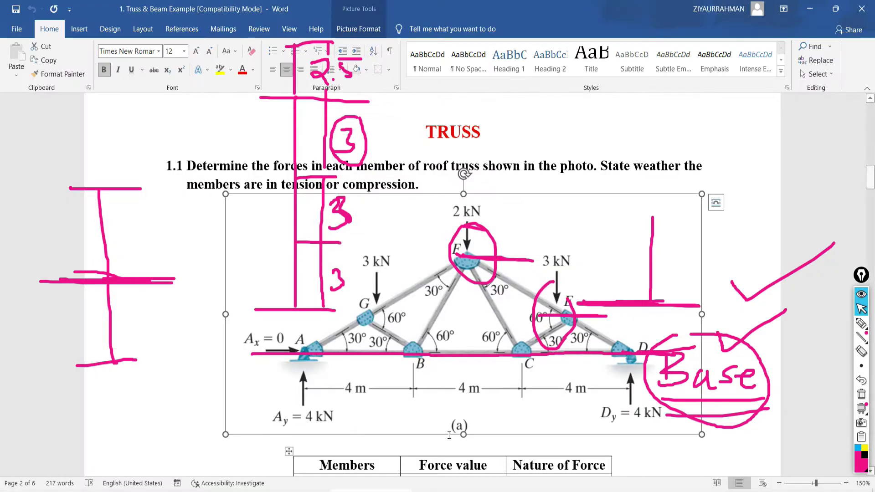
Clear all old ink and draw a ticked height dimension line beside joint D.
click(861, 395)
click(861, 323)
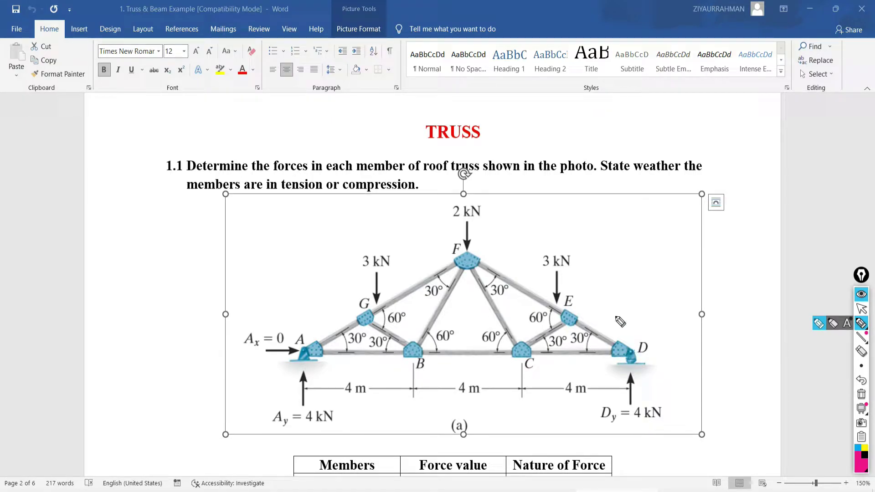
mouse_move(636, 313)
mouse_down()
mouse_move(667, 312)
mouse_move(659, 310)
mouse_move(652, 352)
mouse_move(670, 353)
mouse_up()
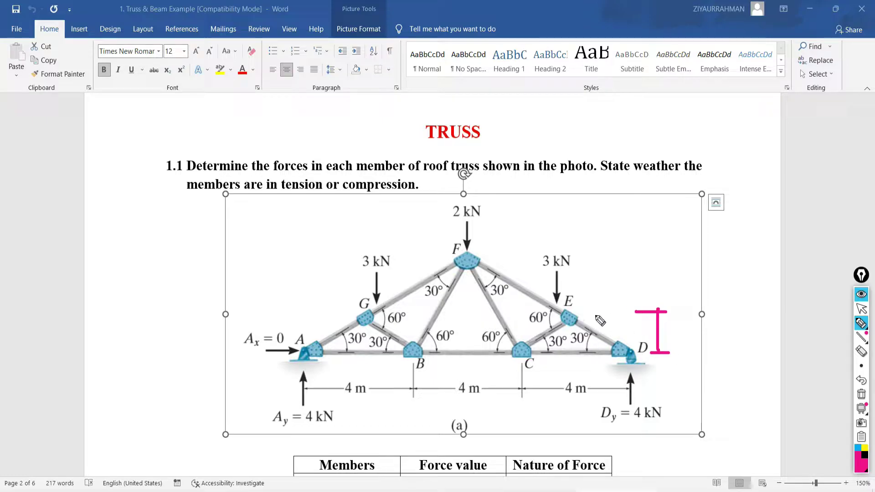
mouse_move(634, 247)
mouse_down()
mouse_move(666, 247)
mouse_move(646, 246)
mouse_move(656, 249)
mouse_move(660, 310)
mouse_move(667, 303)
mouse_move(651, 318)
mouse_up()
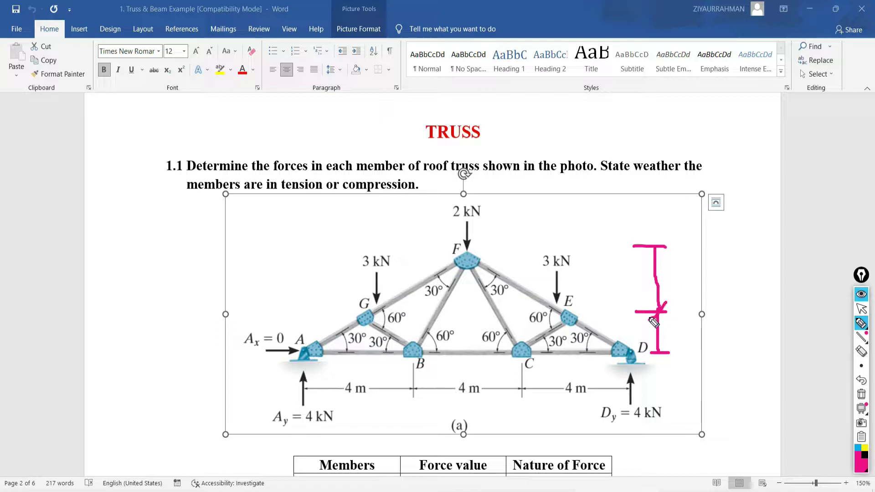
drag(661, 236, 648, 251)
drag(666, 332, 649, 374)
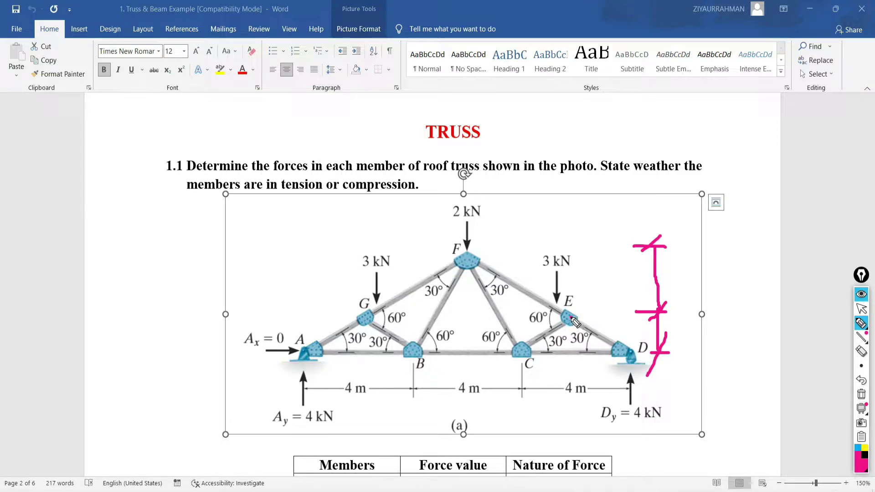
Sketch the right triangle from E to D with the unknown height marked '?' and begin 'tanθ ='.
mouse_move(589, 317)
mouse_down()
mouse_move(570, 317)
mouse_move(578, 353)
mouse_move(620, 354)
mouse_move(591, 376)
mouse_move(602, 379)
mouse_up()
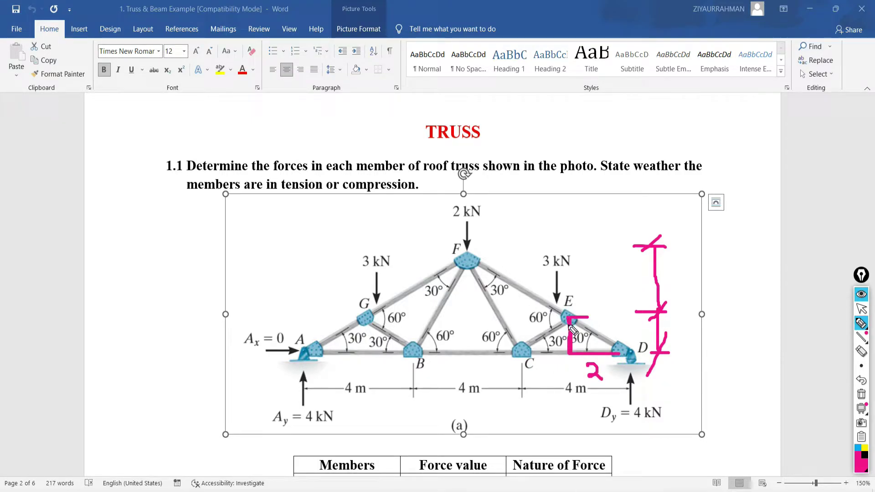
drag(558, 341, 555, 348)
click(556, 353)
mouse_move(574, 315)
mouse_down()
mouse_move(625, 353)
mouse_move(598, 350)
mouse_up()
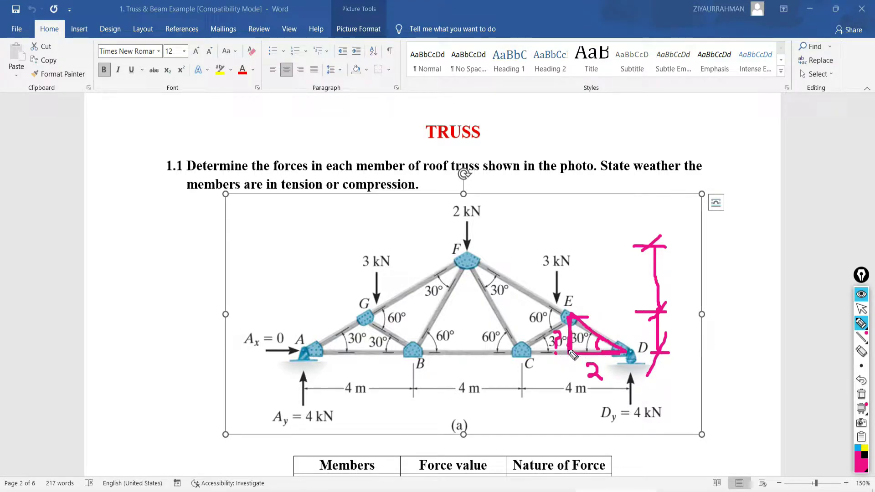
mouse_move(587, 101)
mouse_down()
mouse_move(599, 136)
mouse_move(602, 116)
mouse_move(615, 112)
mouse_move(637, 128)
mouse_move(692, 130)
mouse_up()
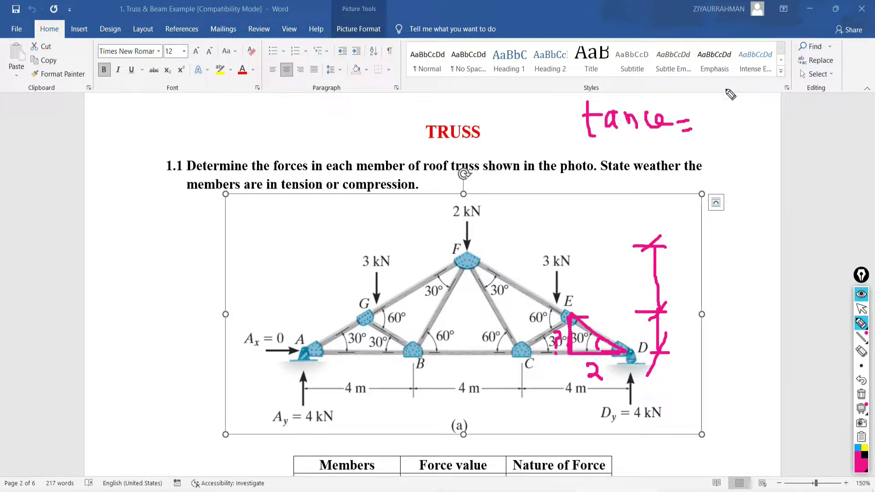
Write tanθ = h/b and h = b tanθ beside the height dimension.
drag(734, 72, 748, 104)
drag(757, 120, 760, 115)
drag(734, 130, 737, 153)
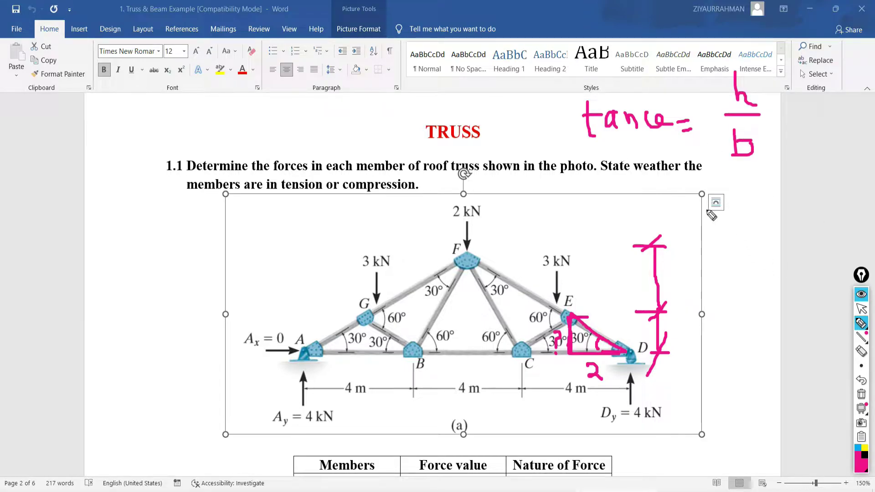
drag(676, 217, 703, 279)
mouse_move(716, 246)
mouse_down()
mouse_move(731, 243)
mouse_move(732, 257)
mouse_up()
mouse_move(753, 206)
mouse_down()
mouse_move(778, 246)
mouse_move(761, 251)
mouse_up()
drag(799, 203, 812, 250)
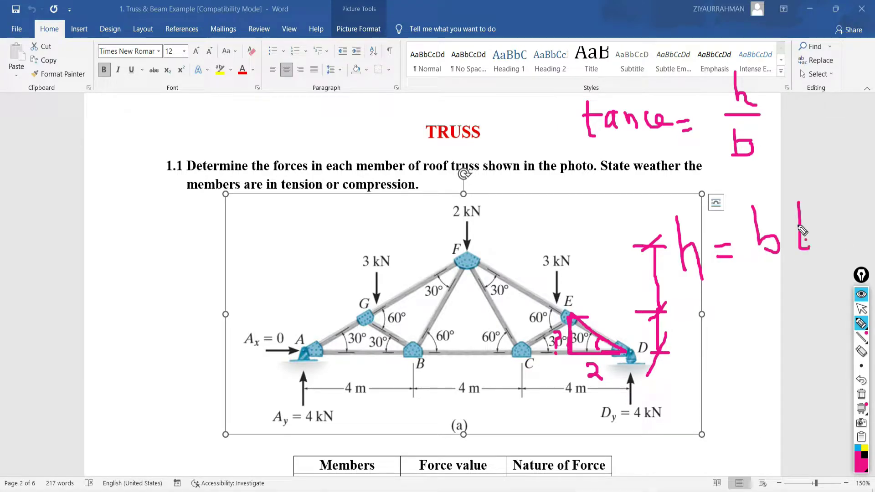
mouse_move(785, 222)
mouse_down()
mouse_move(816, 220)
mouse_move(814, 240)
mouse_move(834, 248)
mouse_up()
mouse_move(833, 248)
mouse_down()
mouse_move(841, 226)
mouse_move(847, 246)
mouse_up()
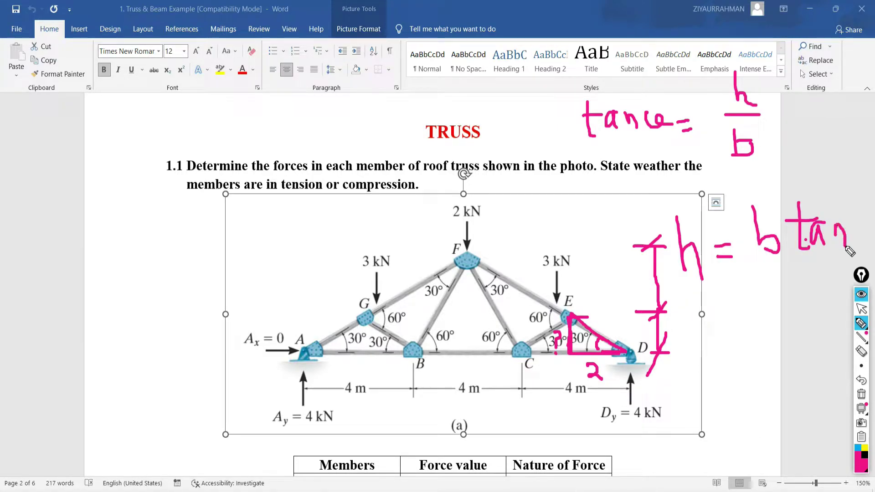
mouse_move(869, 213)
mouse_down()
mouse_move(865, 246)
mouse_move(871, 230)
mouse_up()
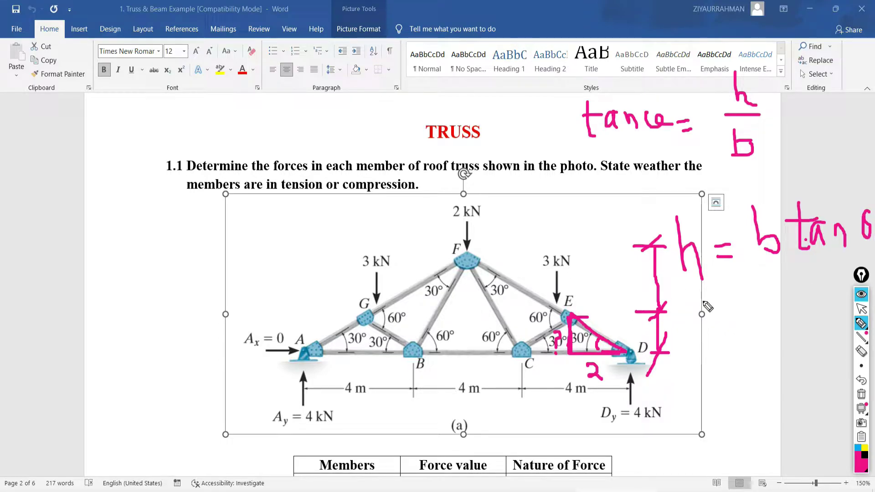
Write h = 2 × tan30 = 1.1547 m, undoing a stray stroke, and draw a line from F toward E.
mouse_move(702, 301)
mouse_down()
mouse_move(746, 308)
mouse_move(748, 324)
mouse_up()
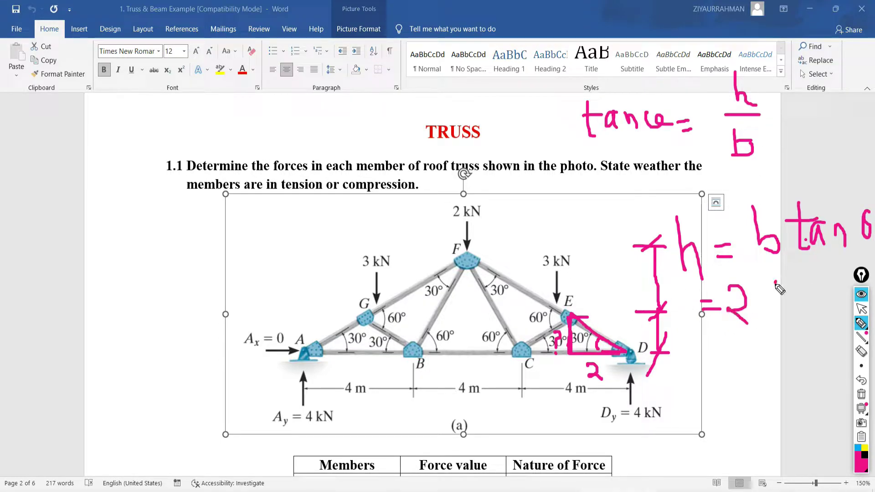
drag(757, 288, 775, 317)
drag(783, 280, 755, 322)
mouse_move(788, 260)
mouse_down()
mouse_move(803, 312)
mouse_move(804, 284)
mouse_move(817, 302)
mouse_move(823, 286)
mouse_move(830, 300)
mouse_move(845, 294)
mouse_move(839, 303)
mouse_up()
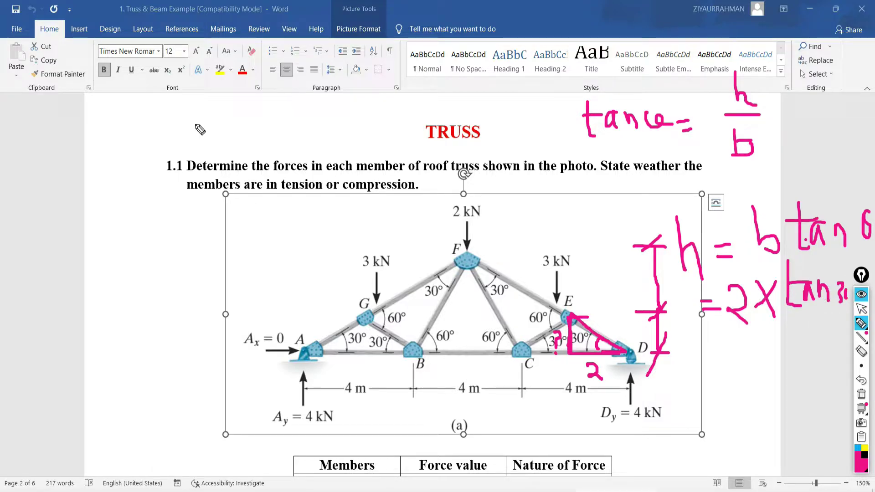
mouse_move(67, 158)
mouse_down()
mouse_move(110, 157)
mouse_move(81, 171)
mouse_move(111, 170)
mouse_up()
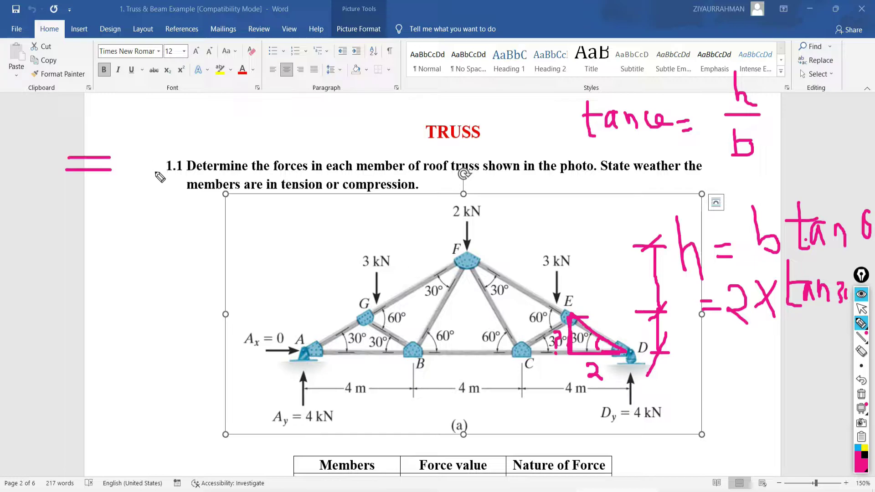
drag(137, 142, 137, 170)
drag(154, 138, 160, 170)
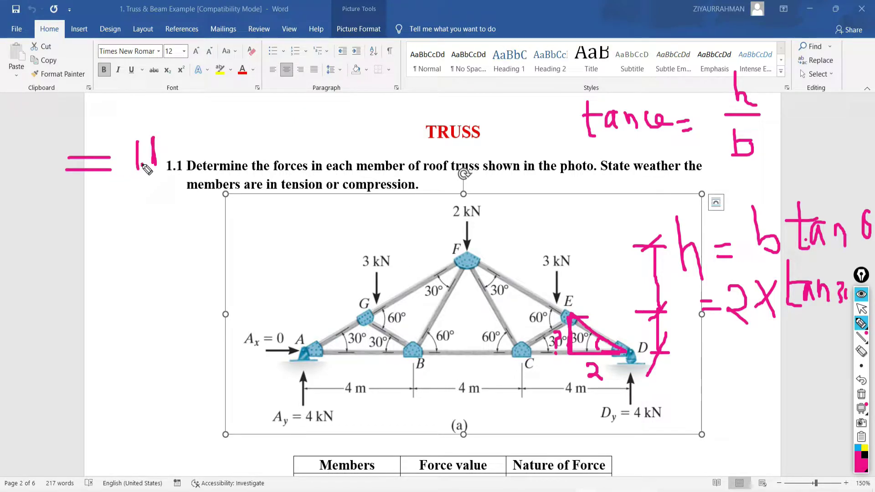
drag(167, 135, 166, 162)
click(861, 380)
drag(196, 133, 169, 154)
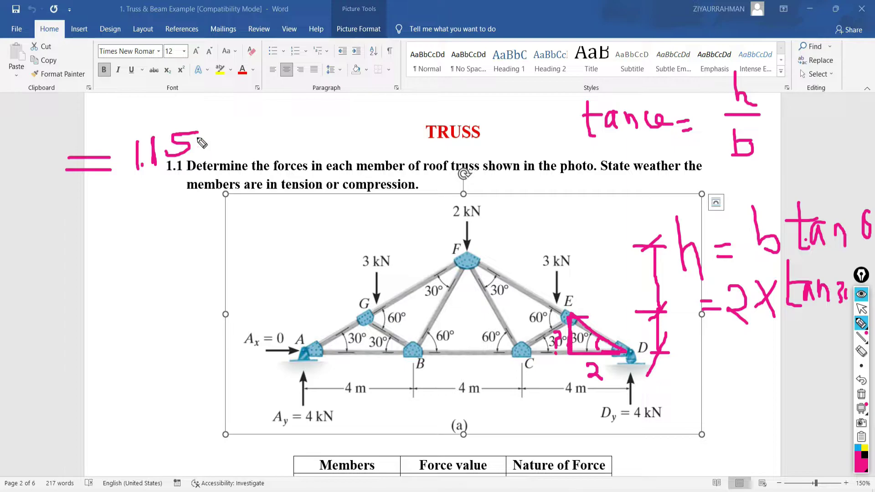
mouse_move(239, 142)
mouse_down()
mouse_move(222, 129)
mouse_move(221, 154)
mouse_move(258, 126)
mouse_move(246, 171)
mouse_move(265, 150)
mouse_move(302, 150)
mouse_move(307, 134)
mouse_move(319, 157)
mouse_up()
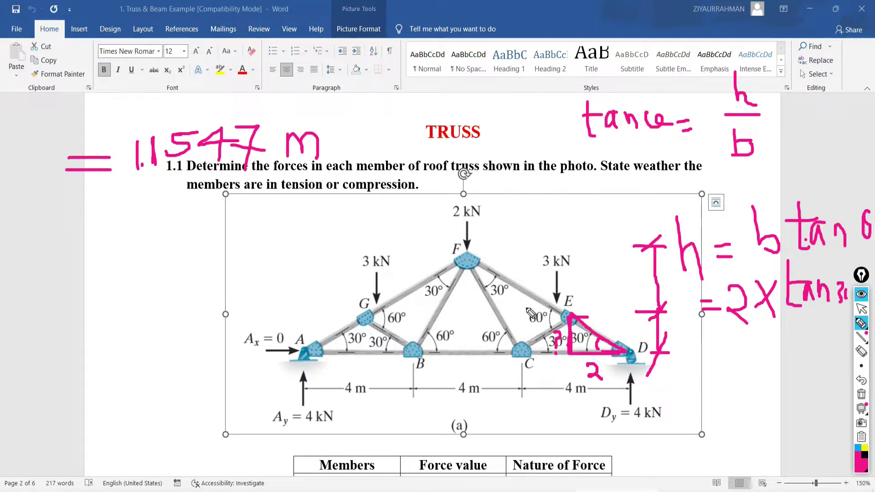
drag(575, 317, 469, 307)
mouse_move(470, 258)
mouse_down()
mouse_move(468, 310)
mouse_move(573, 315)
mouse_up()
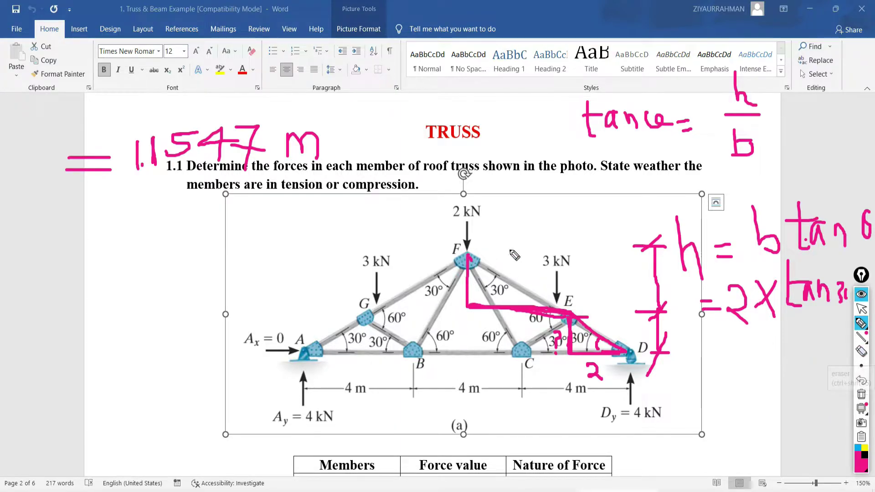
Replace the small triangle with a larger one down from joint F, labelling base 6 and striking out the old 2.
mouse_move(467, 259)
mouse_down()
mouse_move(473, 352)
mouse_move(628, 353)
mouse_move(583, 322)
mouse_up()
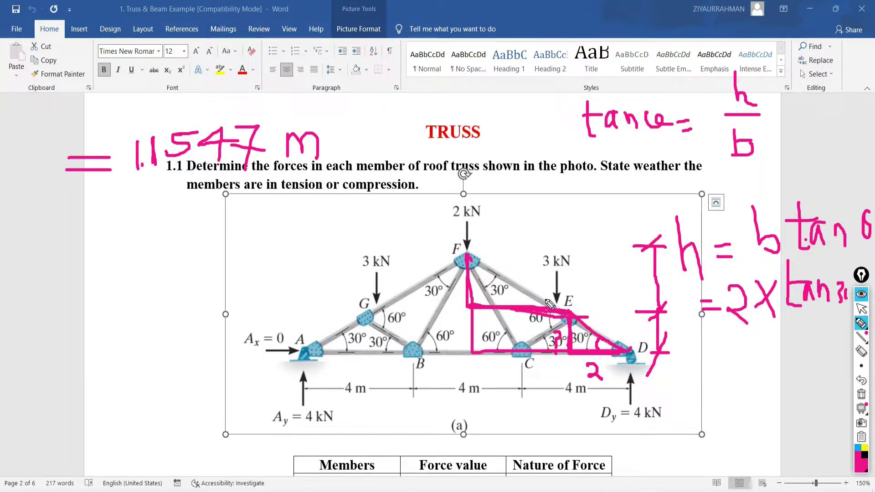
drag(576, 316, 468, 310)
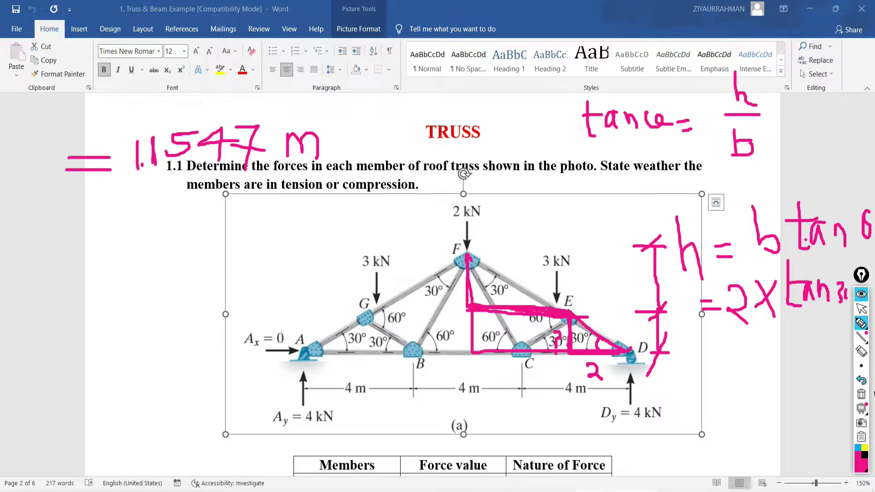
click(861, 350)
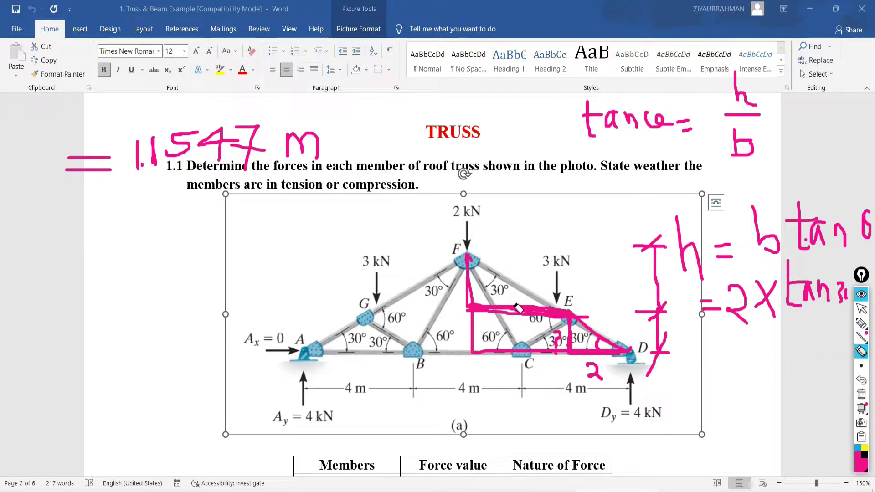
drag(471, 261, 578, 319)
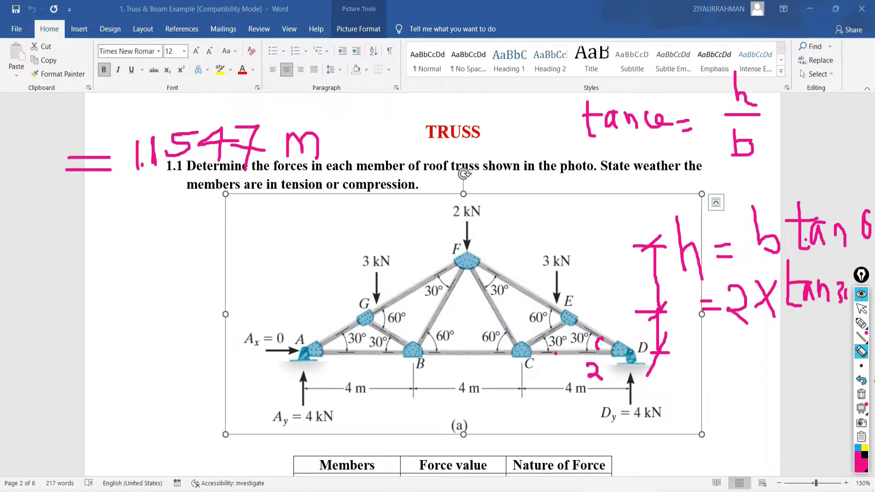
click(859, 324)
drag(466, 248, 466, 364)
mouse_move(471, 260)
mouse_down()
mouse_move(623, 359)
mouse_move(468, 357)
mouse_up()
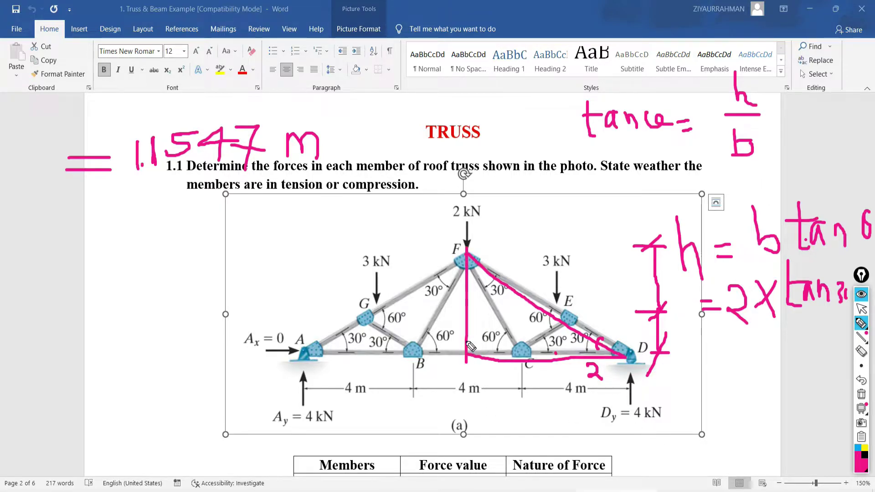
drag(467, 347, 466, 373)
mouse_move(544, 363)
mouse_down()
mouse_move(542, 384)
mouse_move(527, 373)
mouse_up()
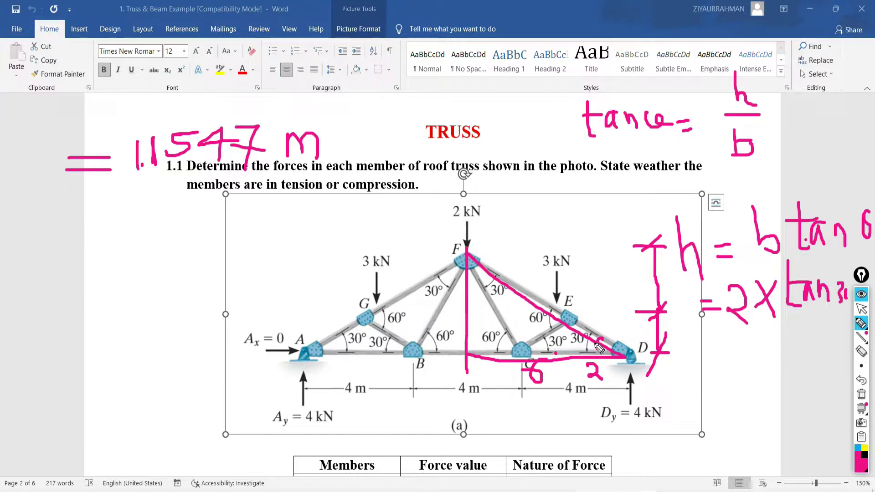
drag(600, 348, 564, 349)
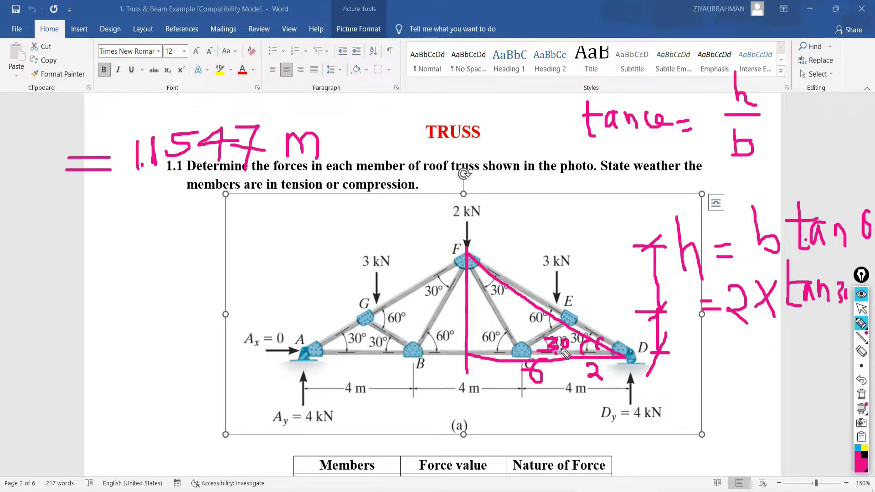
drag(606, 373, 575, 382)
drag(441, 279, 437, 301)
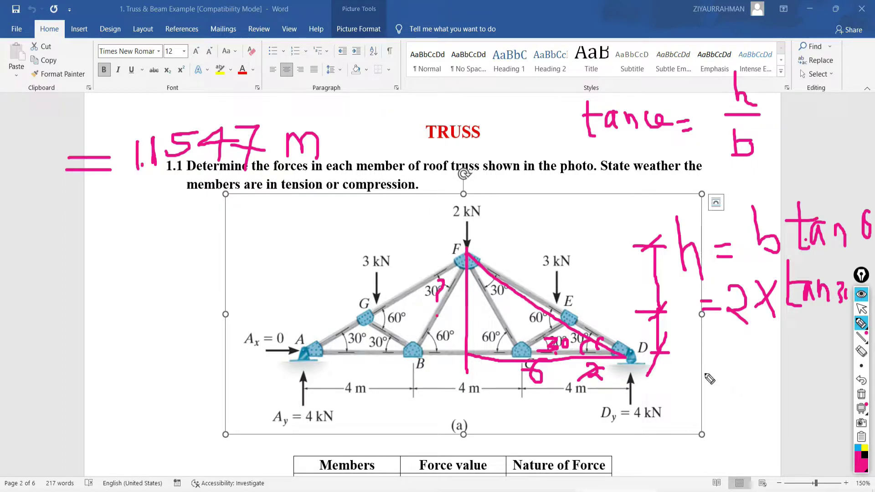
Write h = 6 × tan30, the total height 3.4641 near joint G, and 1.1547 beside member FE.
drag(679, 389, 712, 394)
mouse_move(717, 361)
mouse_down()
mouse_move(712, 390)
mouse_move(745, 396)
mouse_move(730, 400)
mouse_up()
mouse_move(766, 351)
mouse_down()
mouse_move(770, 387)
mouse_move(787, 388)
mouse_move(777, 368)
mouse_move(786, 361)
mouse_move(805, 381)
mouse_move(832, 356)
mouse_move(826, 382)
mouse_up()
mouse_move(845, 353)
mouse_down()
mouse_move(840, 367)
mouse_move(846, 355)
mouse_up()
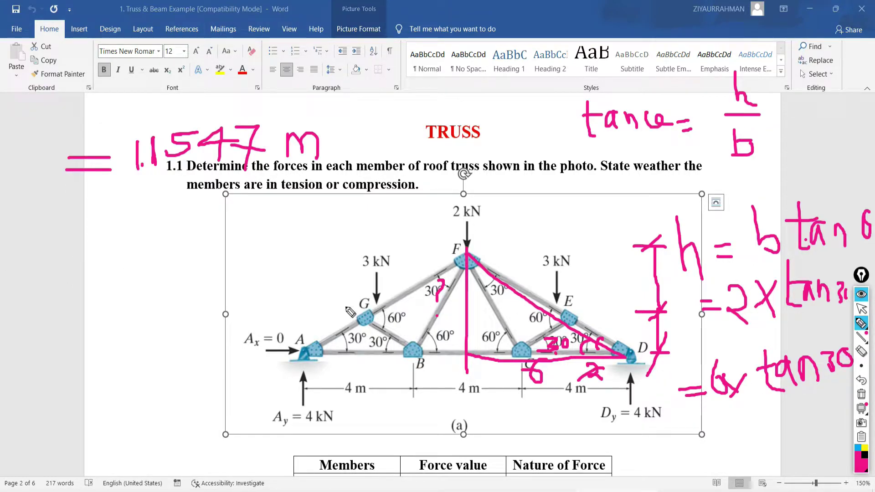
mouse_move(336, 295)
mouse_down()
mouse_move(350, 297)
mouse_move(349, 313)
mouse_move(390, 307)
mouse_up()
mouse_move(383, 299)
mouse_down()
mouse_move(397, 304)
mouse_move(390, 300)
mouse_move(417, 309)
mouse_move(404, 308)
mouse_move(410, 295)
mouse_move(413, 321)
mouse_up()
drag(431, 281, 427, 318)
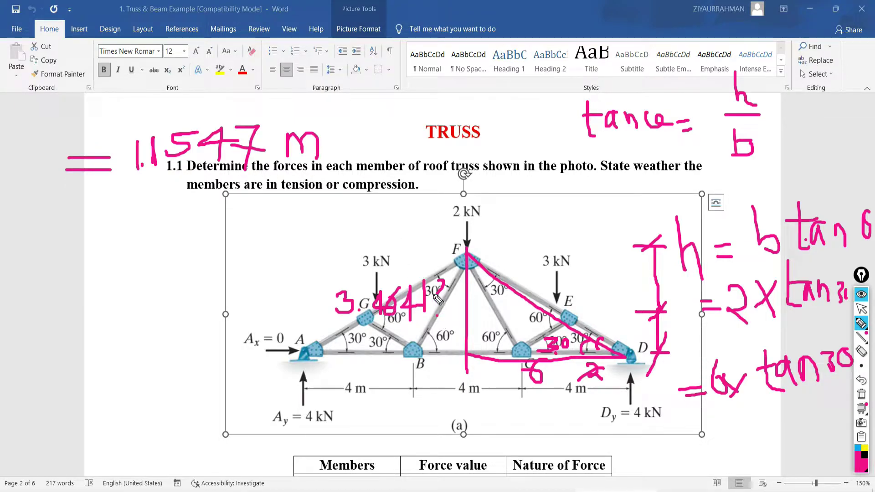
mouse_move(438, 294)
mouse_down()
mouse_move(501, 293)
mouse_move(492, 274)
mouse_move(499, 302)
mouse_up()
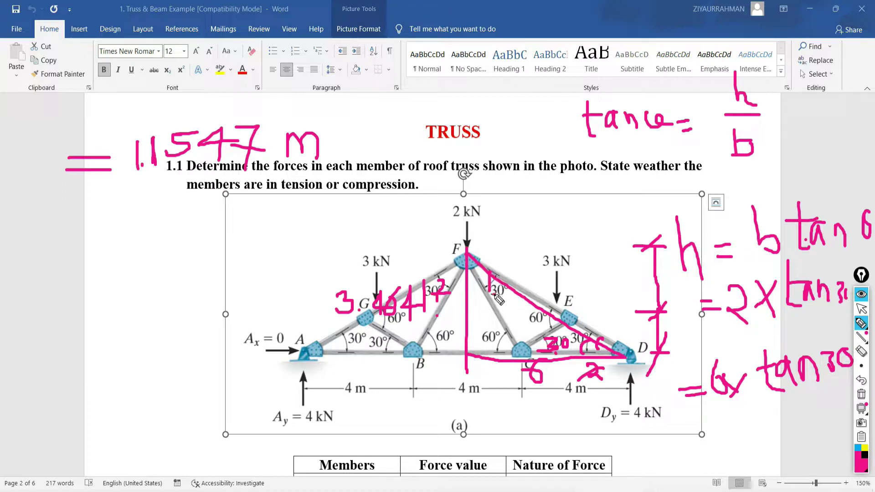
mouse_move(513, 264)
mouse_down()
mouse_move(516, 292)
mouse_move(543, 289)
mouse_move(533, 265)
mouse_move(559, 264)
mouse_move(570, 292)
mouse_up()
mouse_move(580, 259)
mouse_down()
mouse_move(592, 258)
mouse_move(591, 286)
mouse_move(597, 276)
mouse_up()
Label h1 and h2 = 2.3094 in the left margin.
mouse_move(10, 131)
mouse_down()
mouse_move(47, 183)
mouse_move(12, 245)
mouse_move(31, 228)
mouse_move(44, 249)
mouse_up()
mouse_move(54, 241)
mouse_down()
mouse_move(64, 248)
mouse_move(57, 262)
mouse_move(69, 268)
mouse_up()
drag(81, 227, 126, 245)
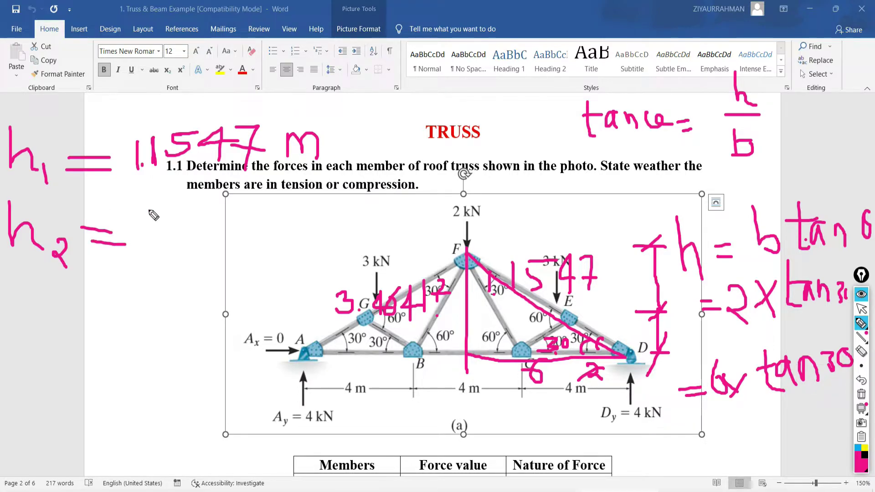
drag(149, 212, 170, 237)
mouse_move(195, 206)
mouse_down()
mouse_move(215, 218)
mouse_move(197, 232)
mouse_up()
mouse_move(255, 198)
mouse_down()
mouse_move(241, 220)
mouse_move(258, 201)
mouse_move(286, 231)
mouse_up()
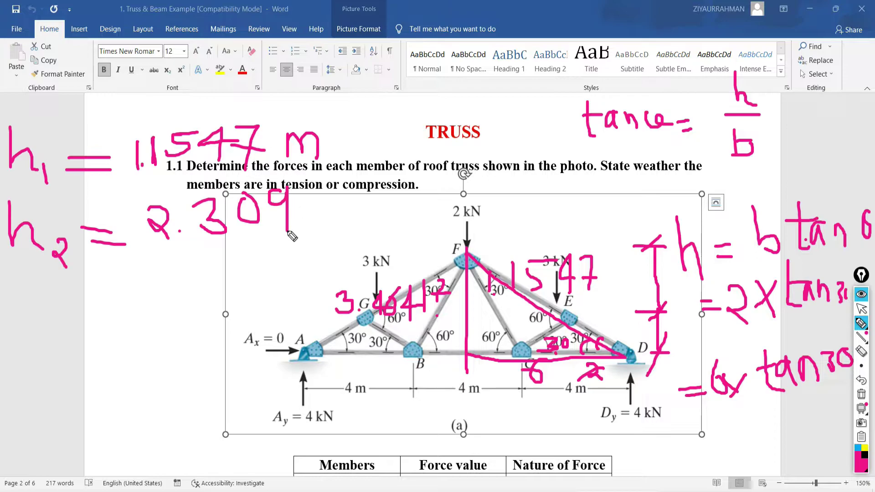
mouse_move(315, 191)
mouse_down()
mouse_move(324, 212)
mouse_move(315, 234)
mouse_up()
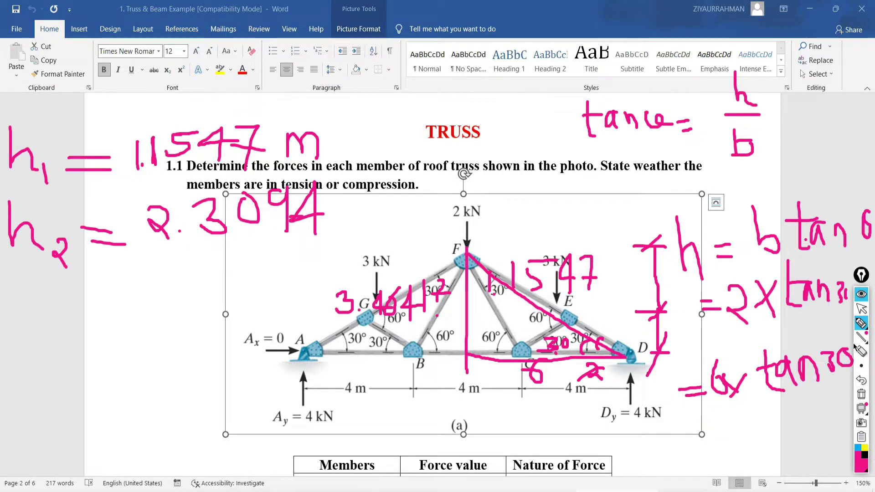
click(862, 308)
Change the ETABS template's Bottom Story Height from 3 to 1 m.
key(alt+Tab)
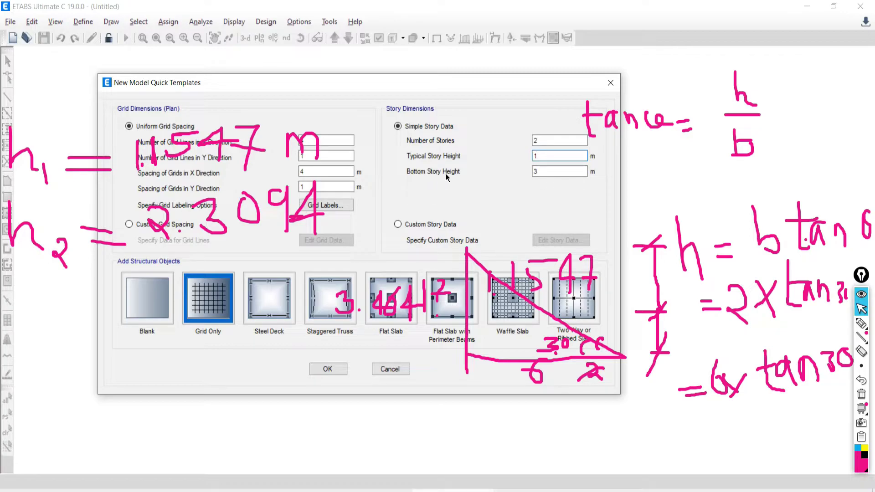
click(540, 172)
text(1)
click(862, 324)
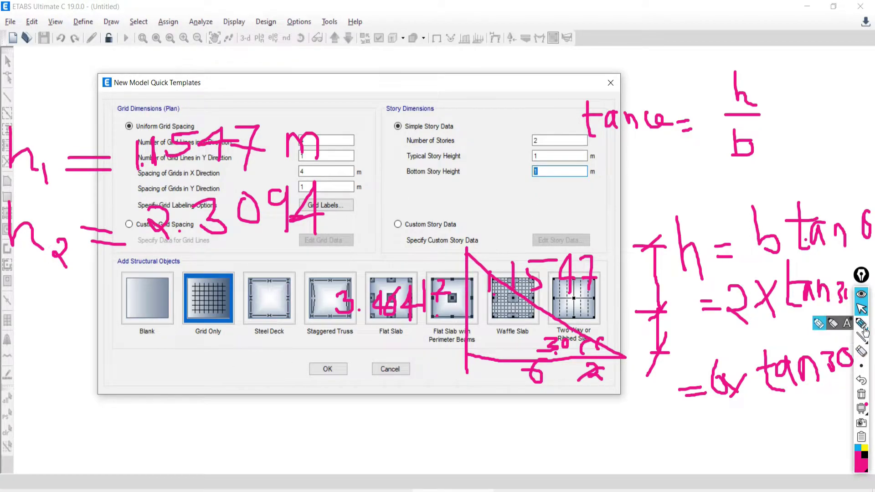
Ink a column sketch labelled B.5.1 over the quick-template dialog, marking the blank template.
mouse_move(547, 159)
mouse_down()
mouse_move(549, 178)
mouse_move(539, 154)
mouse_up()
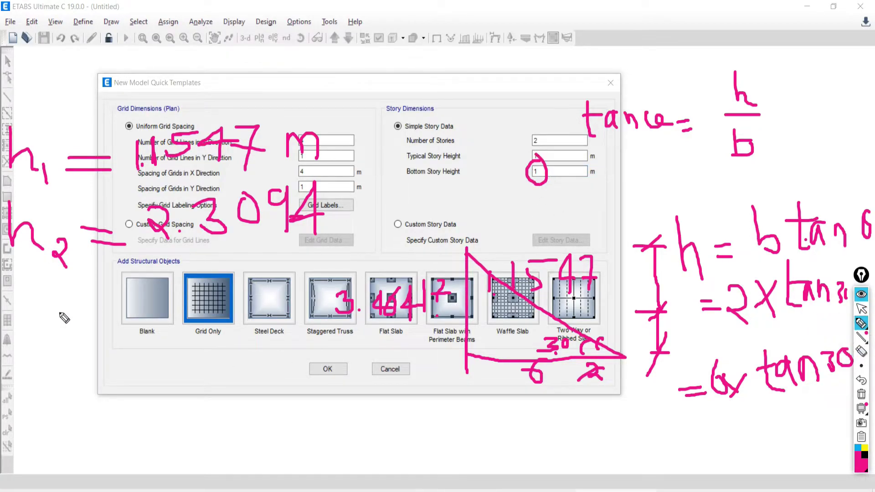
mouse_move(169, 338)
mouse_down()
mouse_move(108, 339)
mouse_move(183, 338)
mouse_move(195, 350)
mouse_move(180, 350)
mouse_up()
mouse_move(197, 340)
mouse_down()
mouse_move(210, 349)
mouse_move(196, 350)
mouse_up()
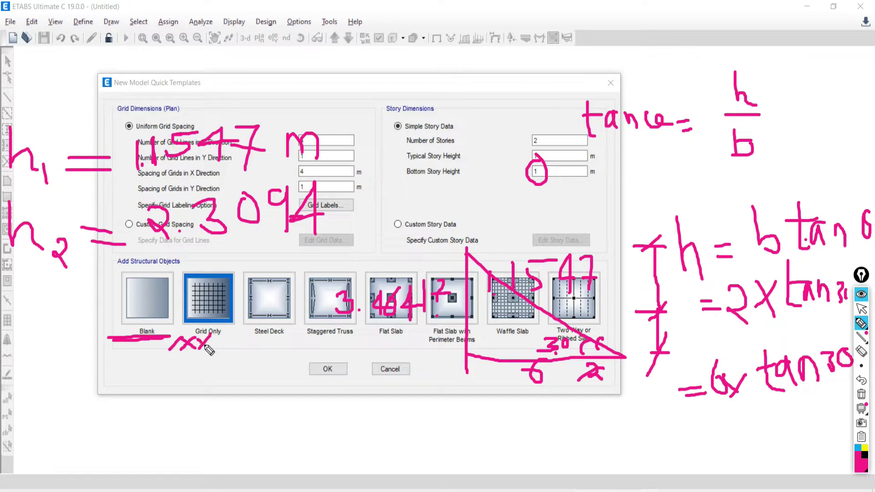
drag(250, 298, 249, 351)
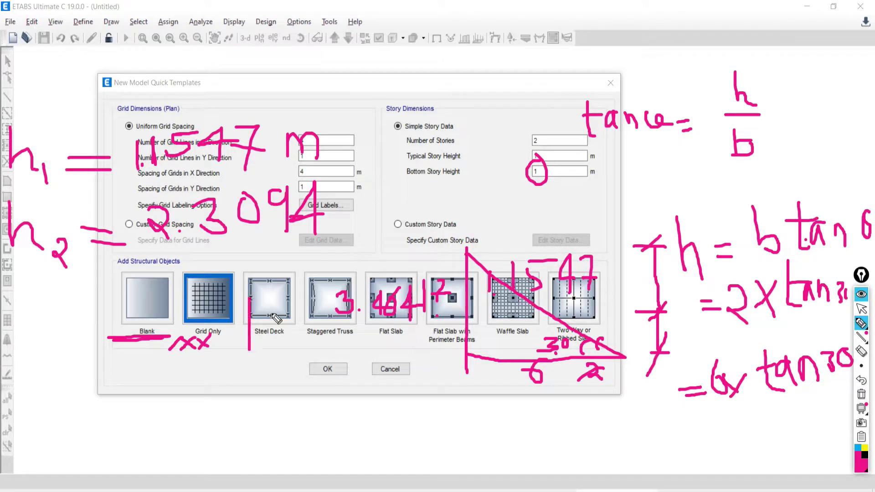
drag(278, 295, 279, 356)
mouse_move(126, 339)
mouse_down()
mouse_move(126, 445)
mouse_move(156, 454)
mouse_move(91, 457)
mouse_move(85, 445)
mouse_move(126, 441)
mouse_up()
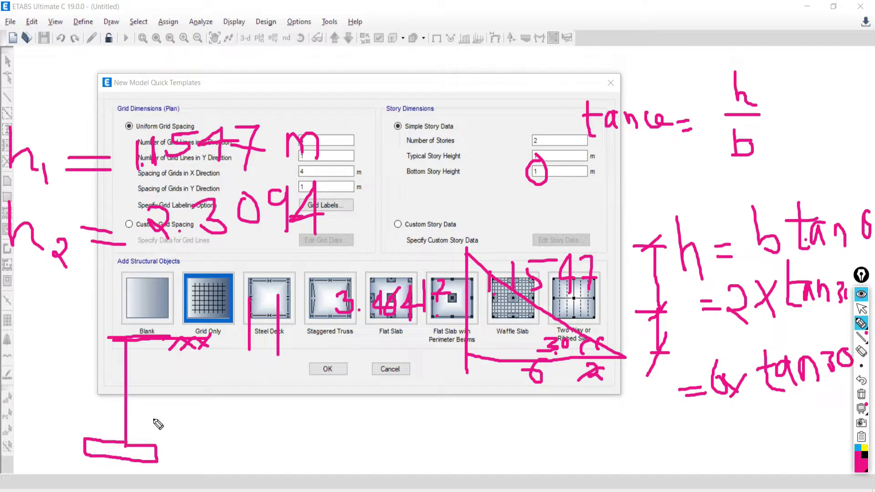
drag(154, 341, 155, 448)
mouse_move(163, 327)
mouse_down()
mouse_move(145, 357)
mouse_move(172, 398)
mouse_up()
mouse_move(172, 373)
mouse_down()
mouse_move(182, 385)
mouse_move(173, 399)
mouse_up()
click(193, 400)
mouse_move(208, 374)
mouse_down()
mouse_move(215, 389)
mouse_move(204, 399)
mouse_move(230, 399)
mouse_up()
click(223, 400)
mouse_move(250, 360)
mouse_down()
mouse_move(251, 406)
mouse_move(257, 388)
mouse_up()
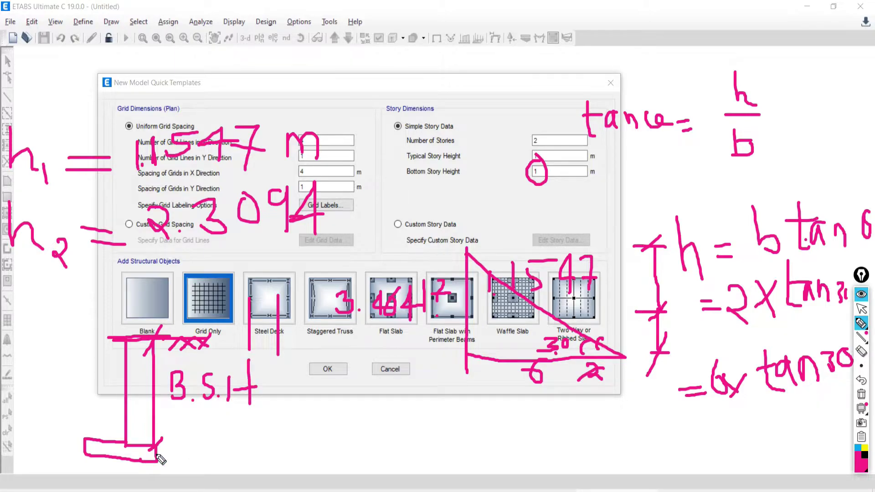
Add a 3.5 dimension note and underline the X and Y grid spacings.
mouse_move(155, 444)
mouse_down()
mouse_move(284, 451)
mouse_move(299, 433)
mouse_move(281, 451)
mouse_up()
drag(333, 419, 323, 450)
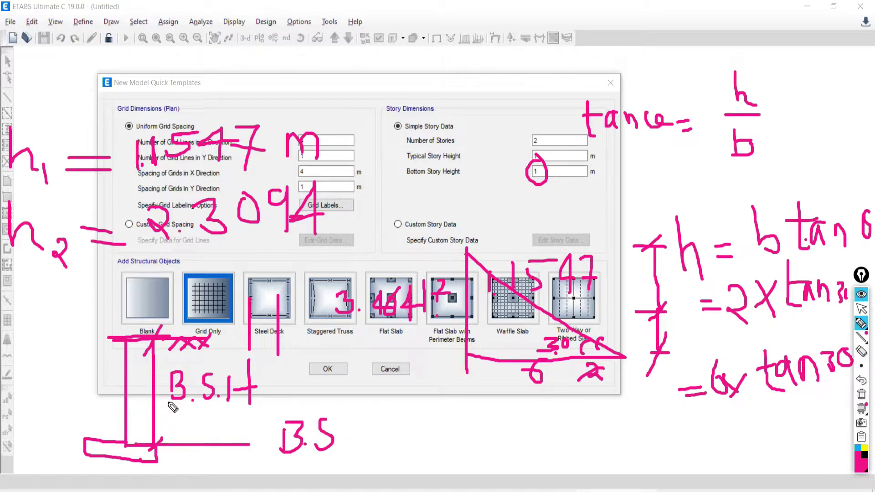
mouse_move(196, 363)
mouse_down()
mouse_move(256, 400)
mouse_move(213, 358)
mouse_up()
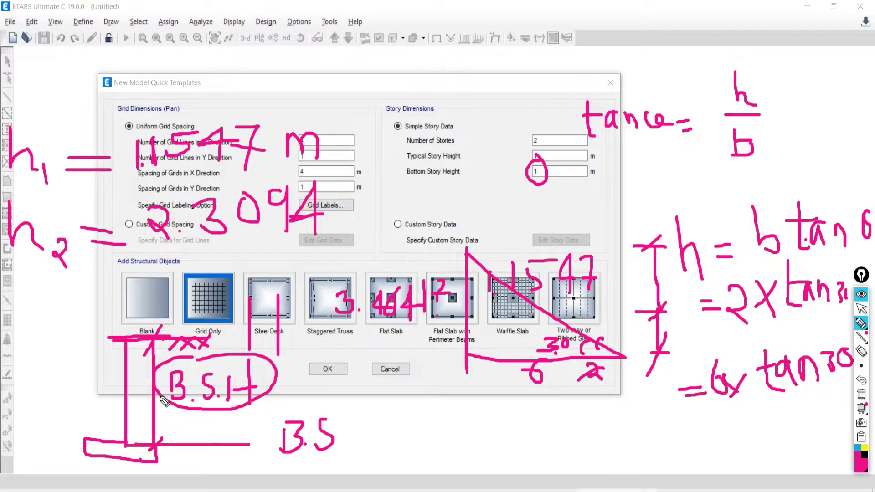
drag(157, 343, 150, 236)
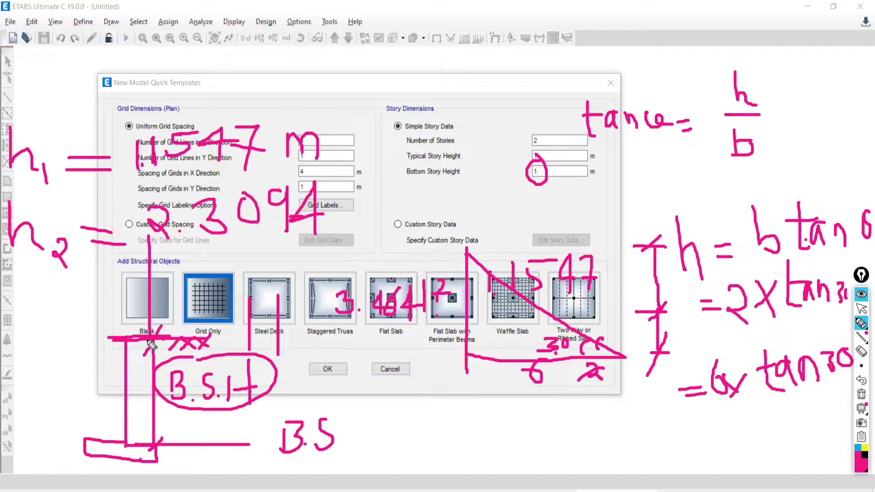
drag(155, 345, 148, 233)
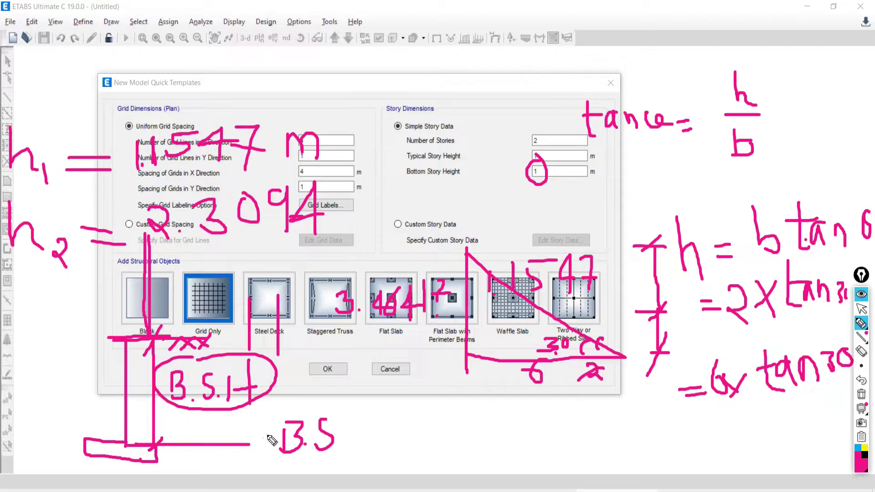
mouse_move(280, 462)
mouse_down()
mouse_move(299, 464)
mouse_move(277, 476)
mouse_move(318, 474)
mouse_up()
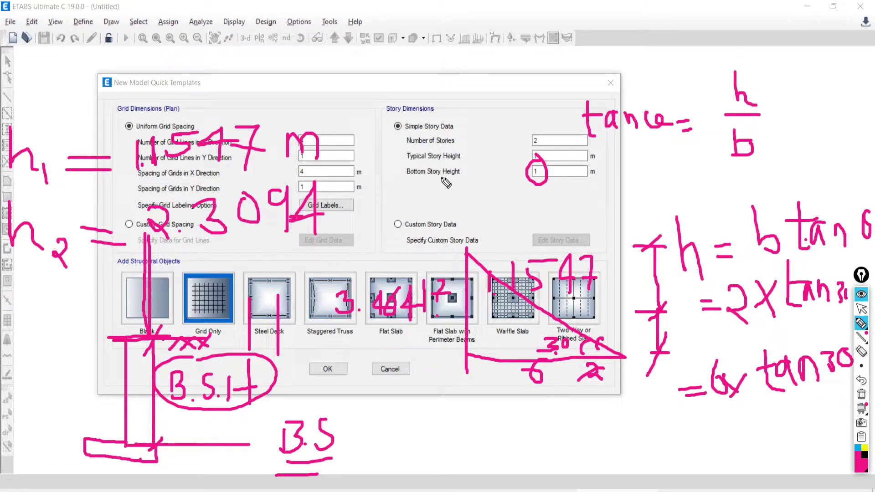
drag(138, 177, 251, 178)
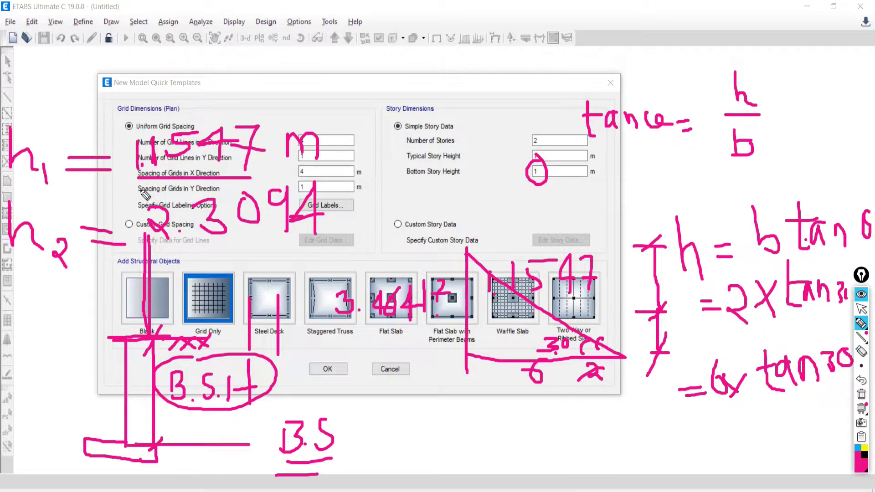
drag(133, 186, 242, 185)
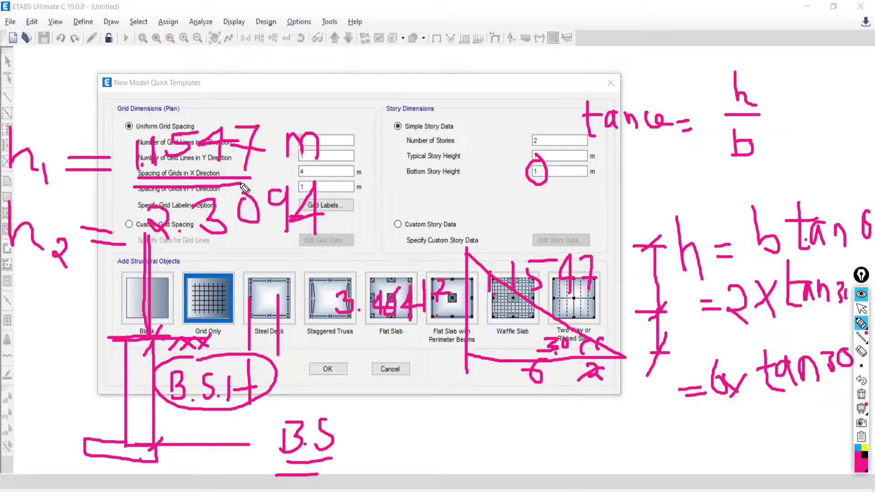
Erase the ink on the story heights and select Custom Story Data.
click(861, 309)
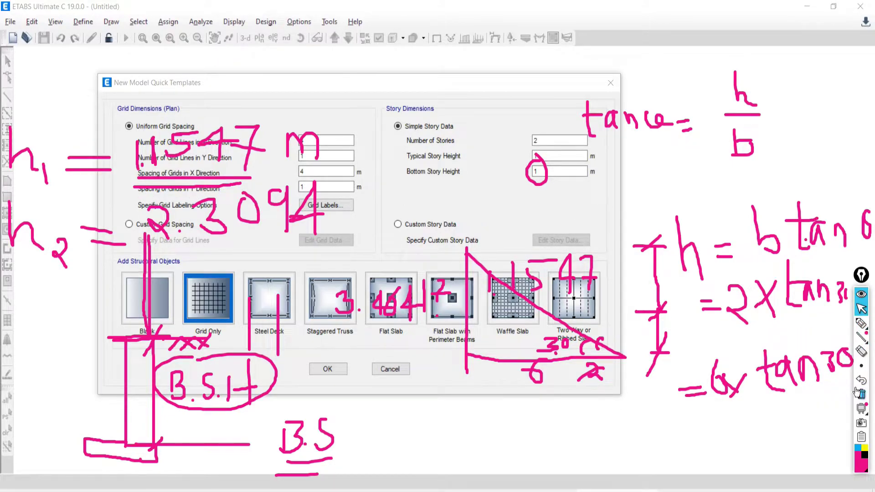
click(862, 351)
drag(541, 158, 526, 190)
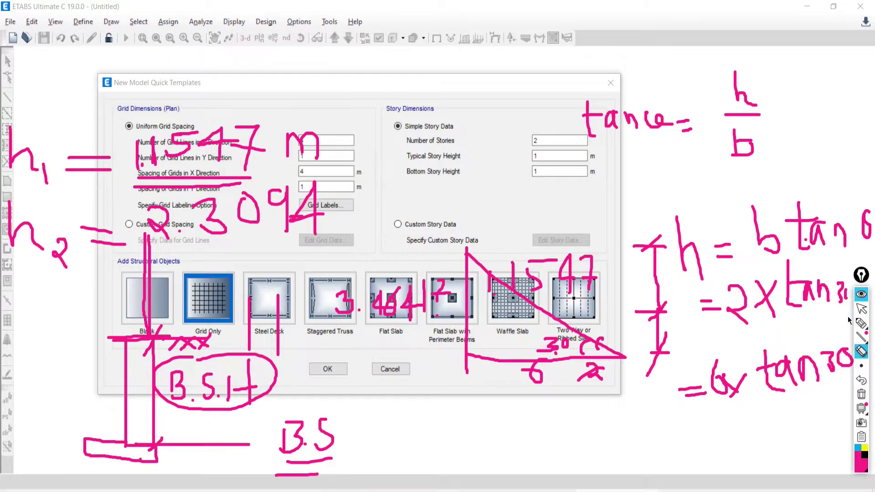
click(861, 311)
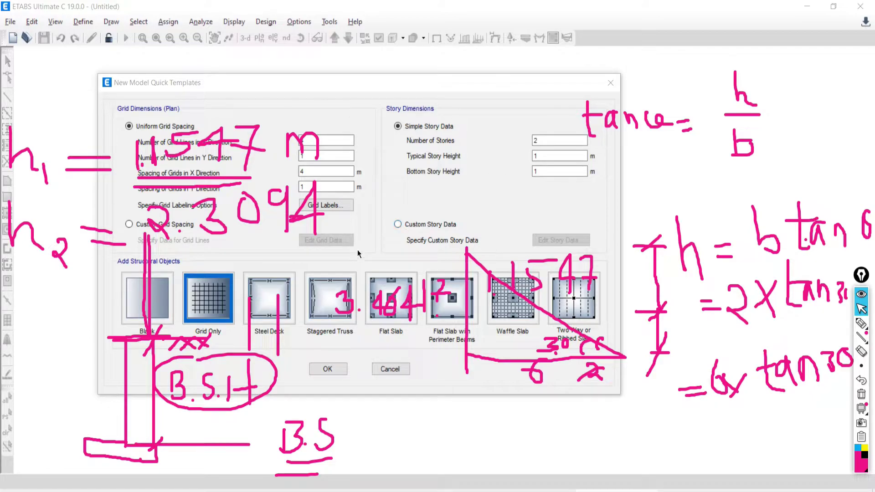
click(398, 224)
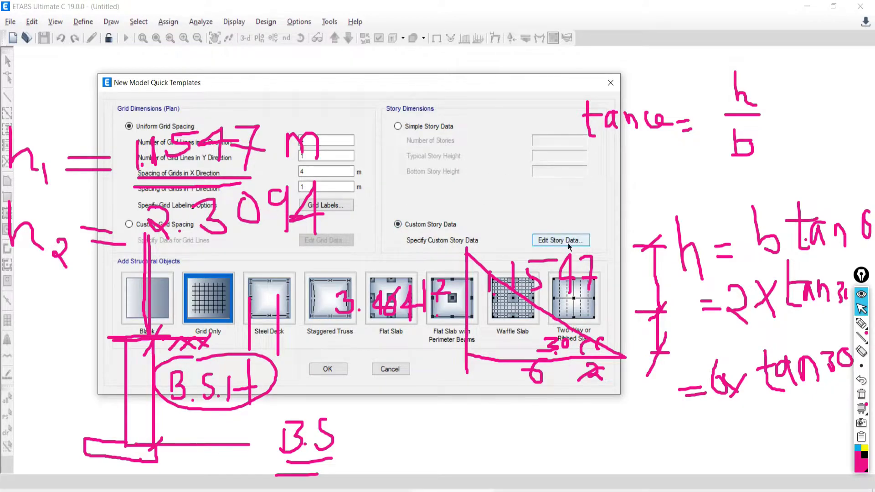
Open the Story Data table and rename the stories to 1s and 2nd.
click(548, 240)
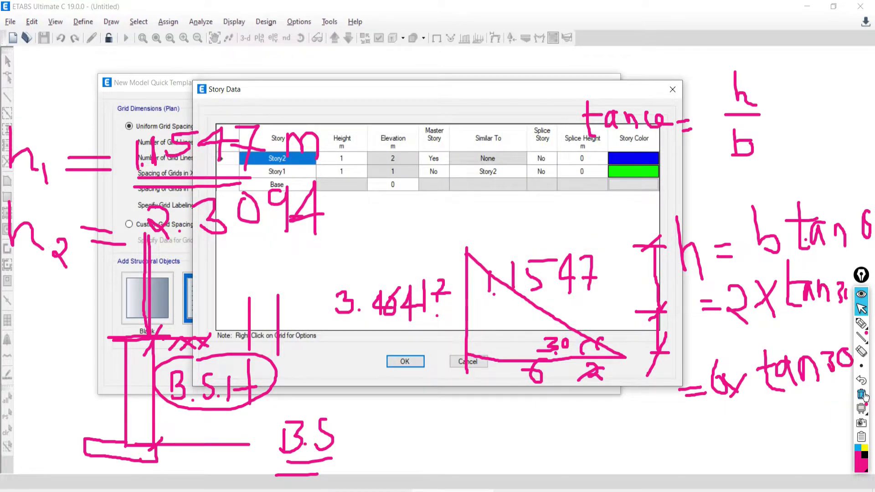
drag(375, 85, 384, 5)
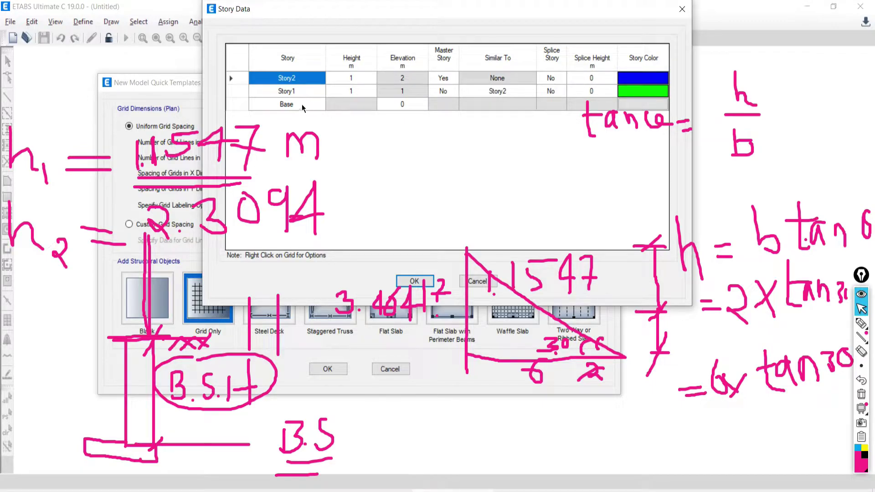
click(280, 93)
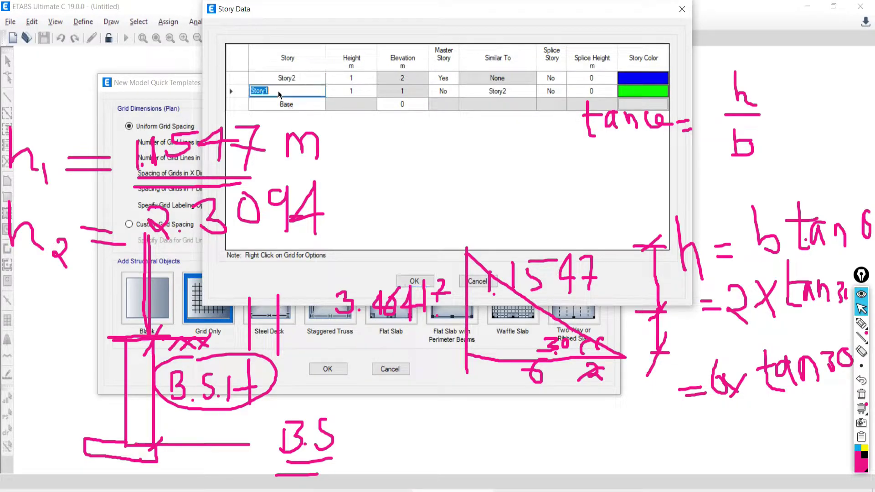
text(1st Level)
click(292, 79)
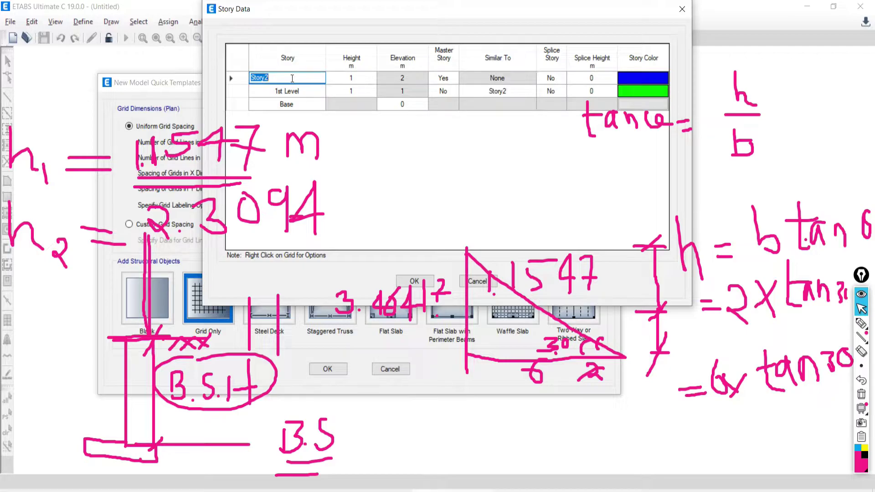
text(2nd Level)
Enter story heights of 1.1547 m and 2.3094 m for the two levels.
click(345, 91)
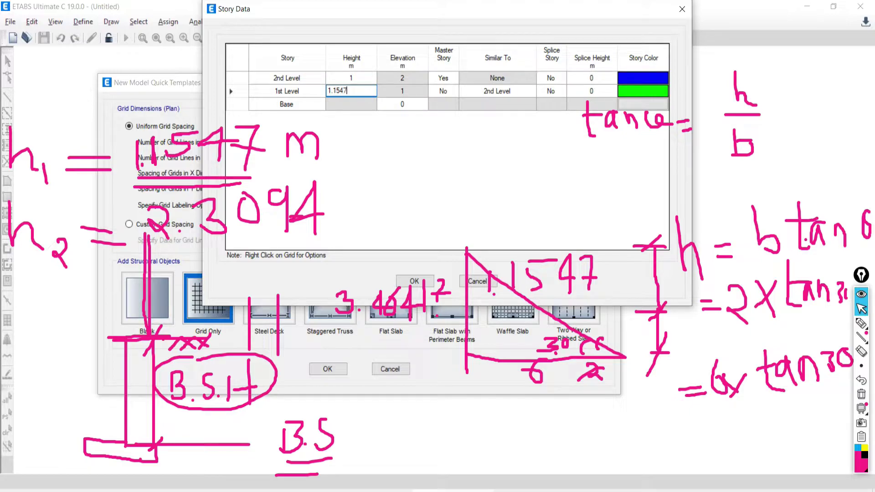
text(1.1547)
click(352, 78)
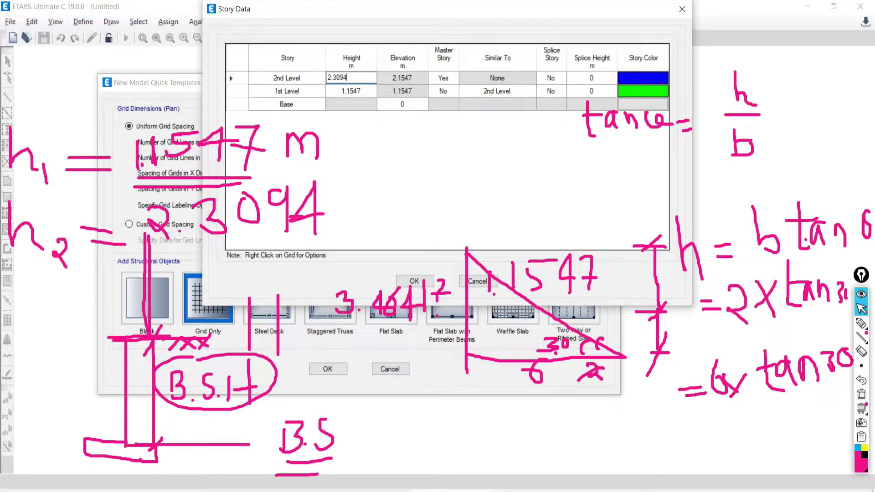
click(410, 78)
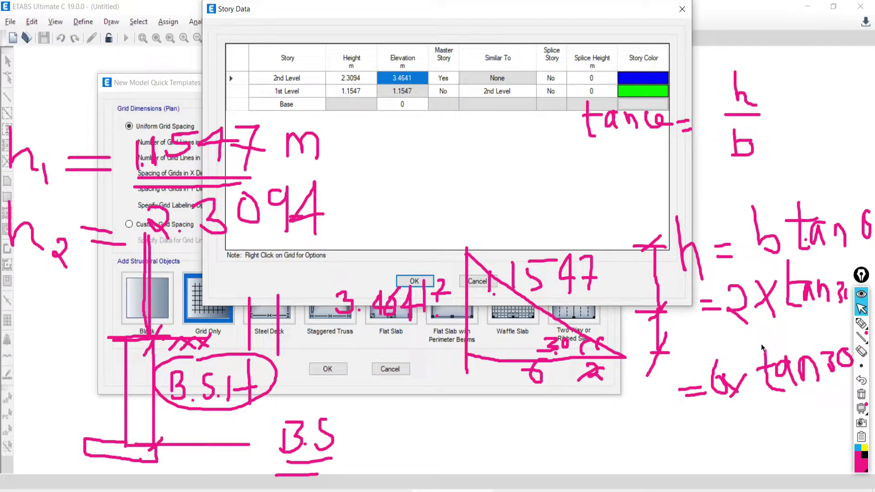
Circle the 3.4641 m total elevation in ink and annotate the story table.
click(862, 323)
mouse_move(430, 65)
mouse_down()
mouse_move(388, 68)
mouse_move(385, 90)
mouse_move(422, 68)
mouse_up()
drag(430, 23, 430, 119)
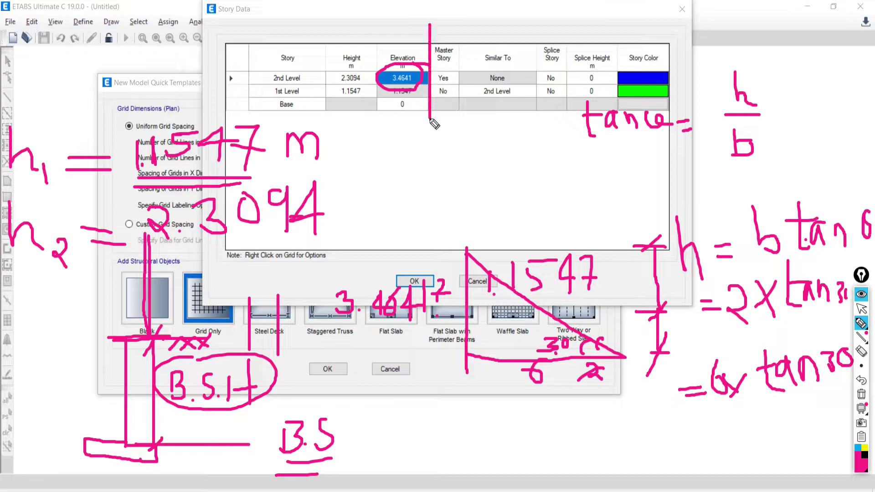
mouse_move(425, 27)
mouse_down()
mouse_move(648, 53)
mouse_move(671, 47)
mouse_move(678, 133)
mouse_move(435, 105)
mouse_up()
drag(456, 46, 520, 17)
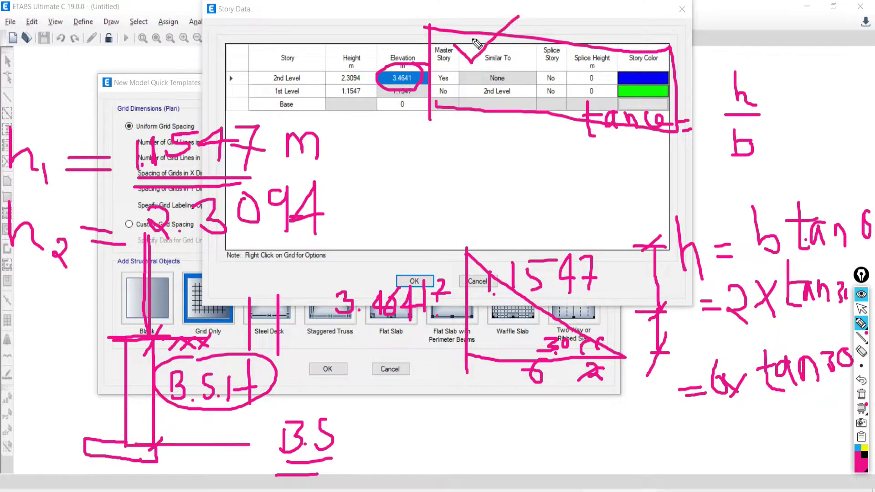
drag(465, 21, 522, 107)
Clear the ink, accept the story data, and create a Grid Only model.
click(861, 391)
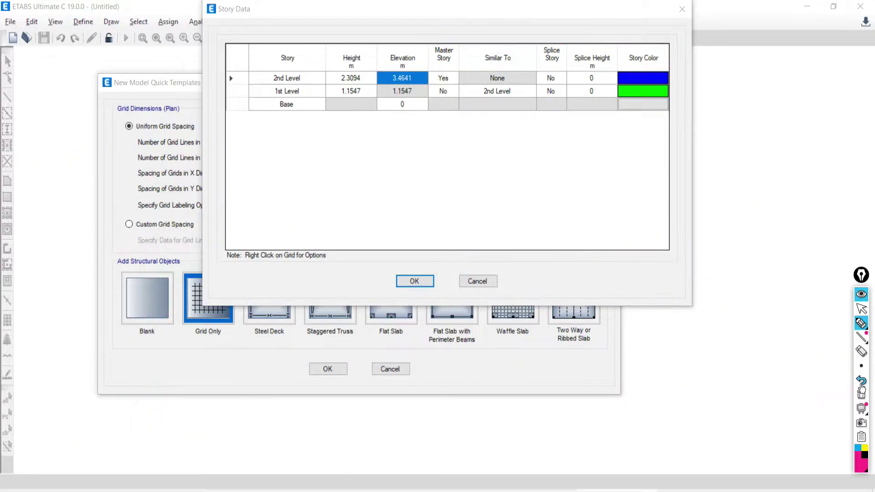
click(861, 309)
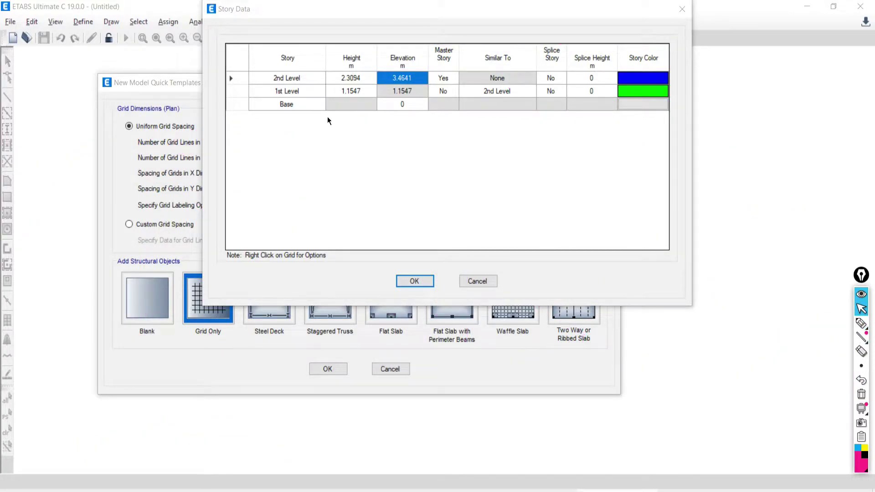
click(414, 282)
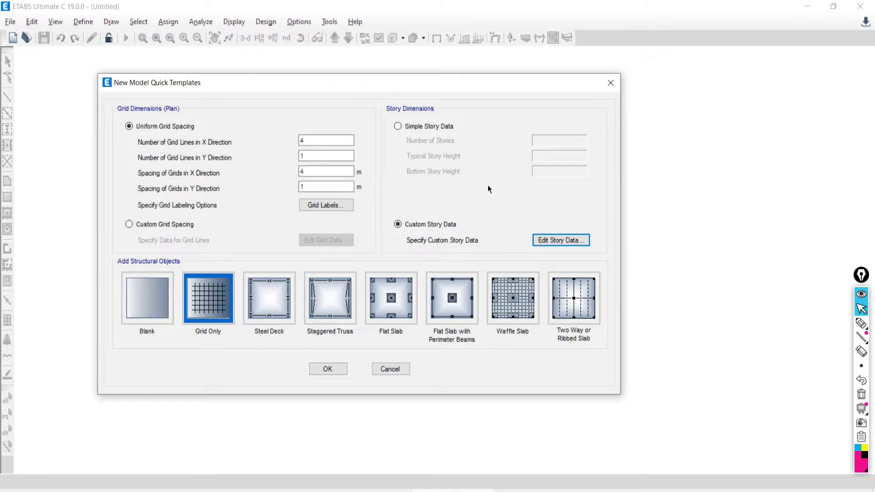
click(204, 298)
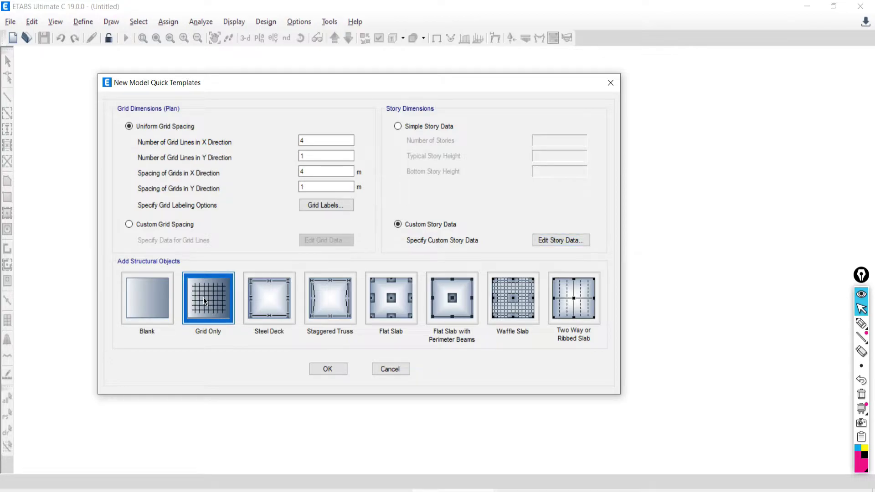
click(327, 369)
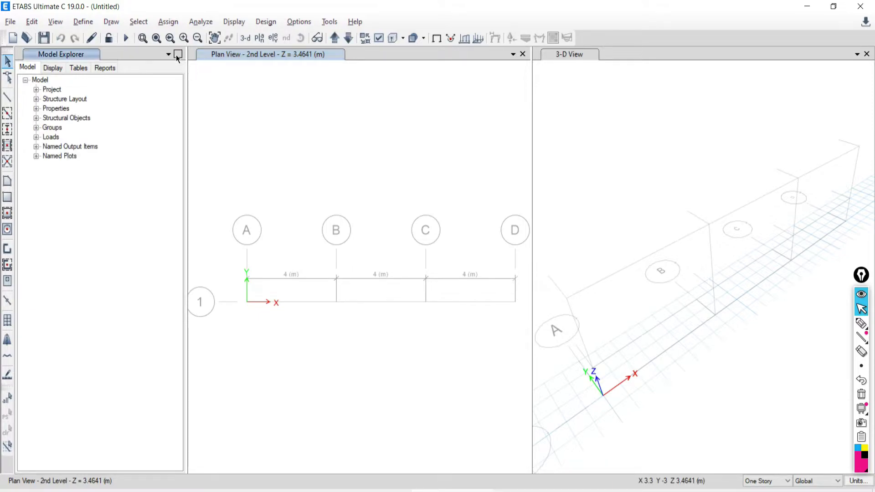
Close the Model Explorer, widen the Plan View, and switch to the Word truss document.
click(177, 54)
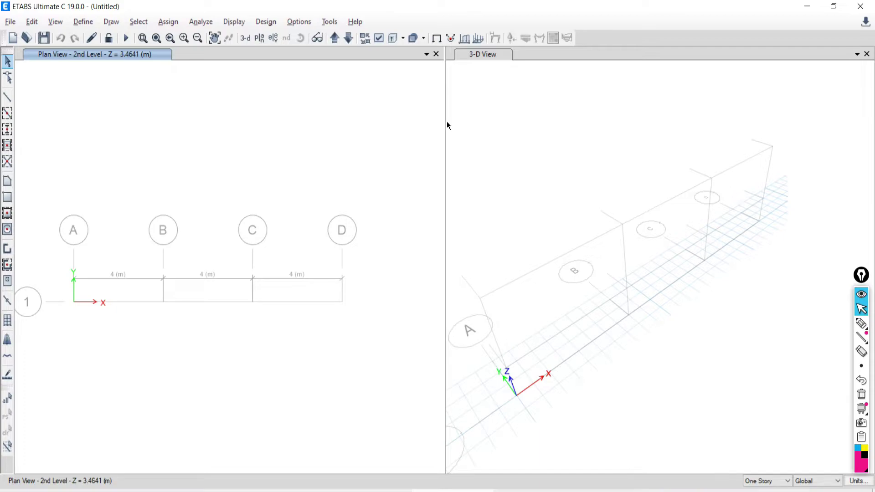
drag(447, 124, 576, 126)
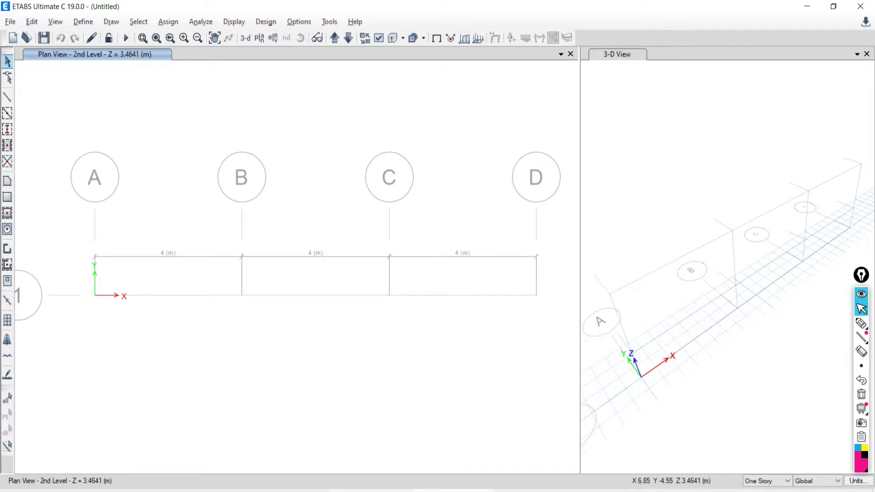
key(alt+Tab)
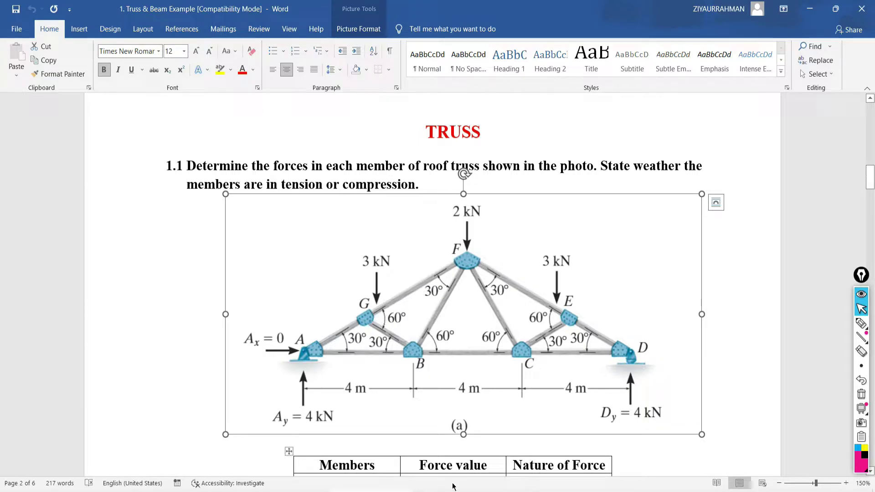
Switch from the Word truss figure back to the ETABS plan view.
key(alt+Tab)
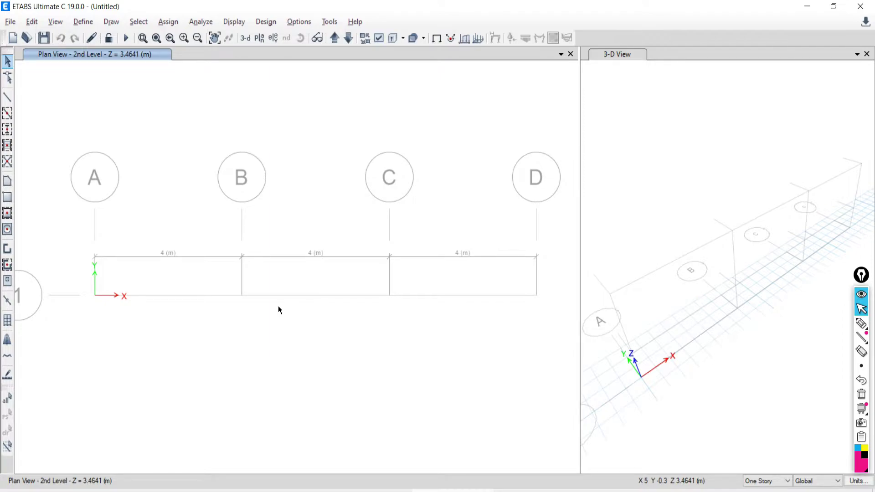
scroll(319, 286, down, 1)
scroll(341, 294, up, 1)
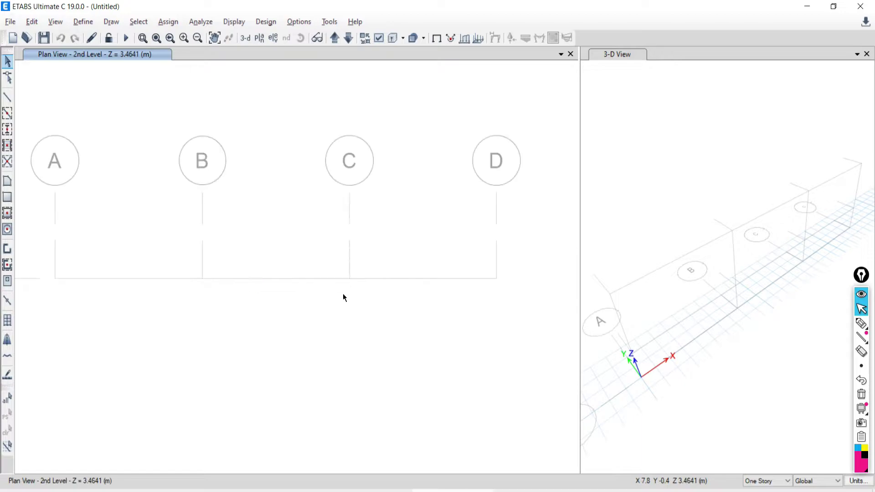
scroll(341, 292, down, 2)
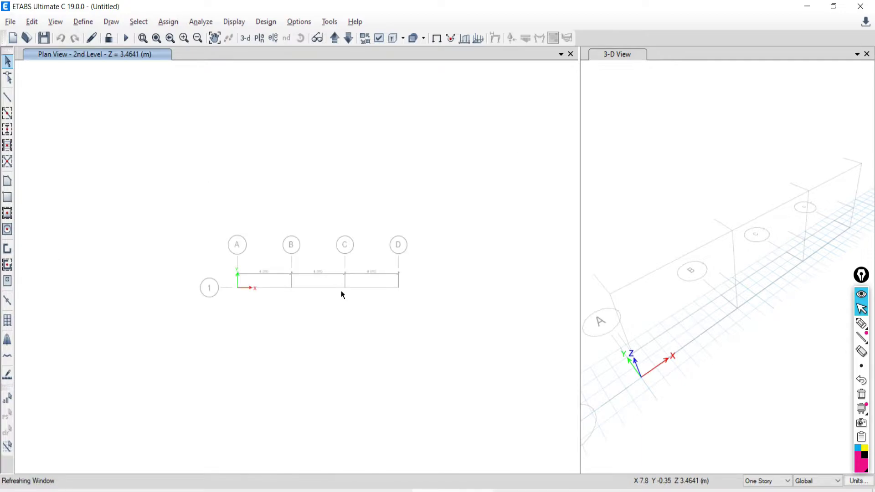
click(857, 324)
drag(210, 287, 430, 286)
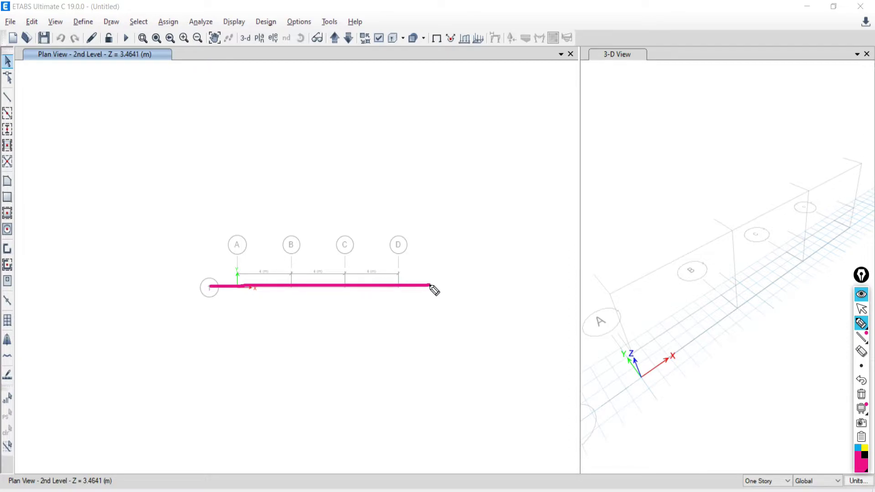
drag(210, 288, 409, 284)
drag(234, 226, 240, 289)
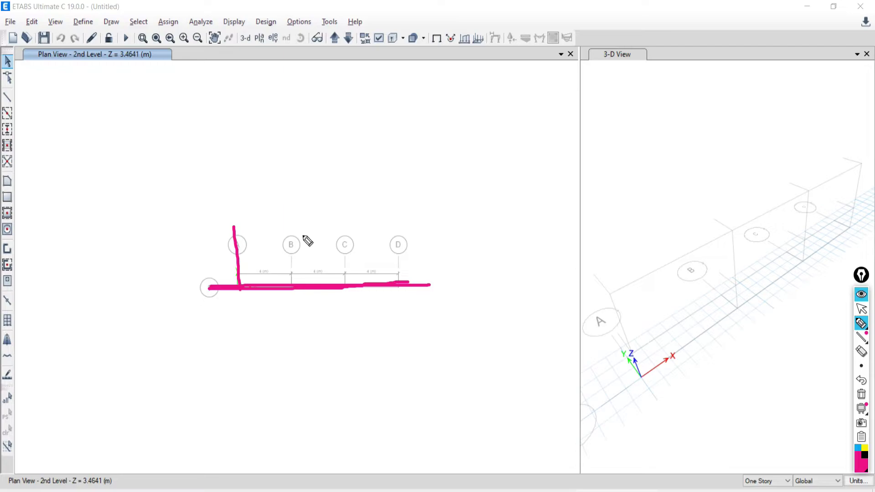
drag(295, 219, 296, 300)
drag(343, 226, 343, 313)
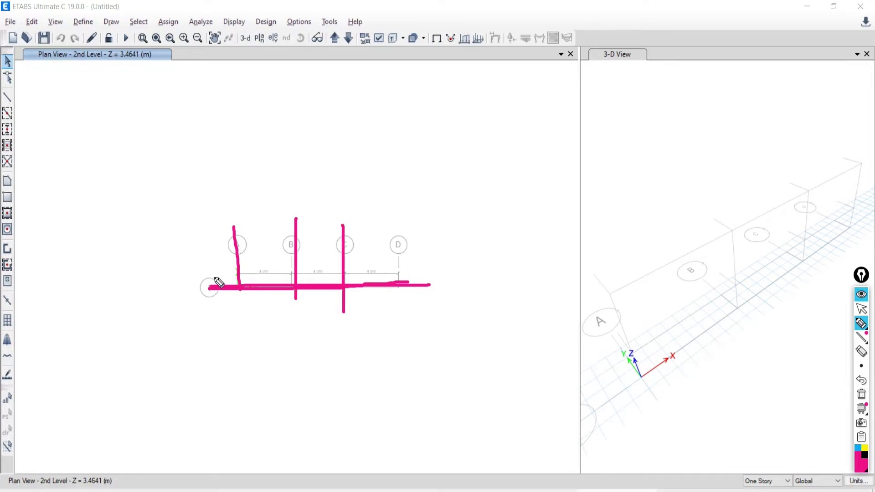
mouse_move(214, 277)
mouse_down()
mouse_move(201, 295)
mouse_move(219, 295)
mouse_move(214, 273)
mouse_move(199, 278)
mouse_move(197, 297)
mouse_move(213, 305)
mouse_move(218, 277)
mouse_up()
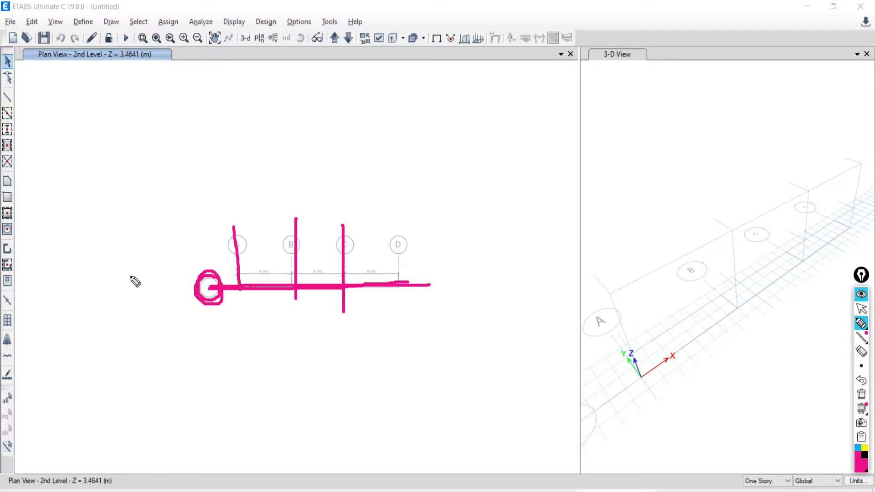
drag(101, 286, 322, 136)
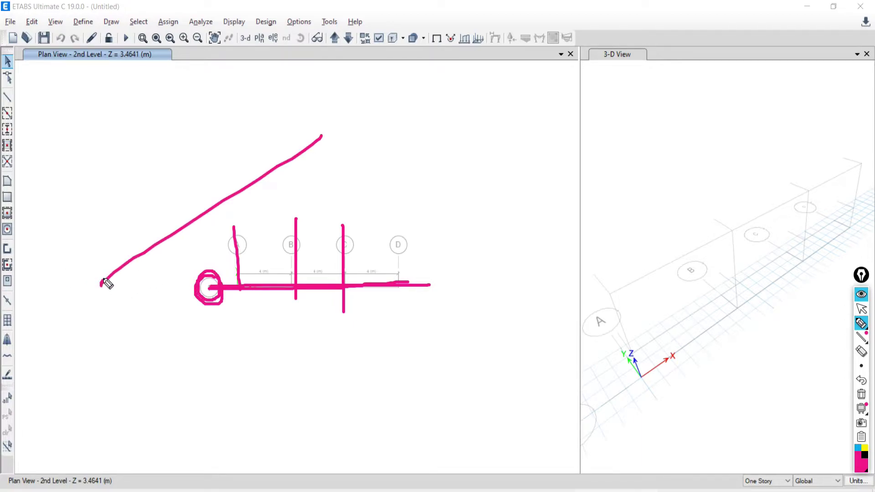
mouse_move(102, 286)
mouse_down()
mouse_move(146, 176)
mouse_move(223, 137)
mouse_move(326, 137)
mouse_up()
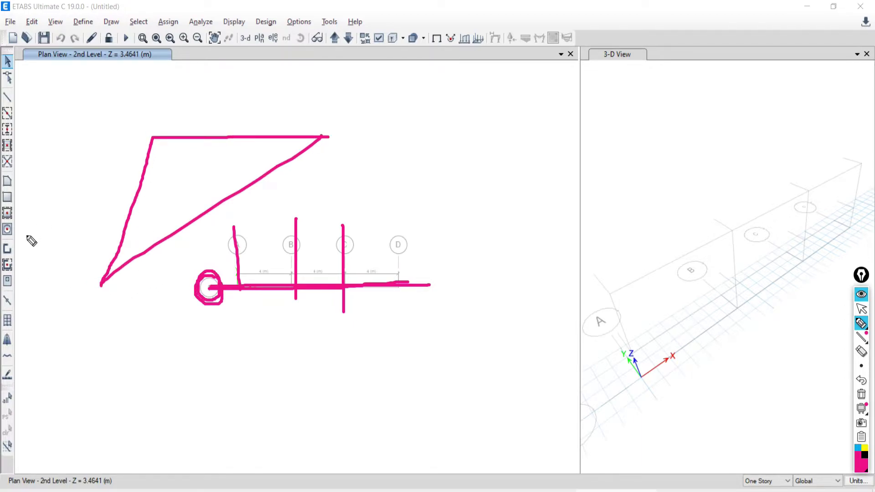
mouse_move(4, 242)
mouse_down()
mouse_move(101, 158)
mouse_move(163, 123)
mouse_up()
mouse_move(5, 242)
mouse_down()
mouse_move(28, 210)
mouse_move(54, 131)
mouse_move(164, 124)
mouse_up()
mouse_move(165, 1)
mouse_down()
mouse_move(3, 98)
mouse_move(14, 46)
mouse_move(51, 5)
mouse_move(186, 4)
mouse_up()
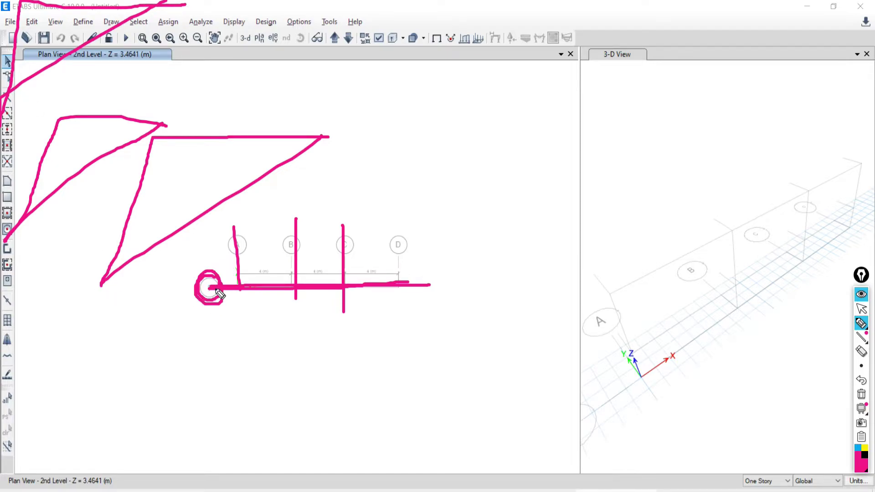
click(861, 309)
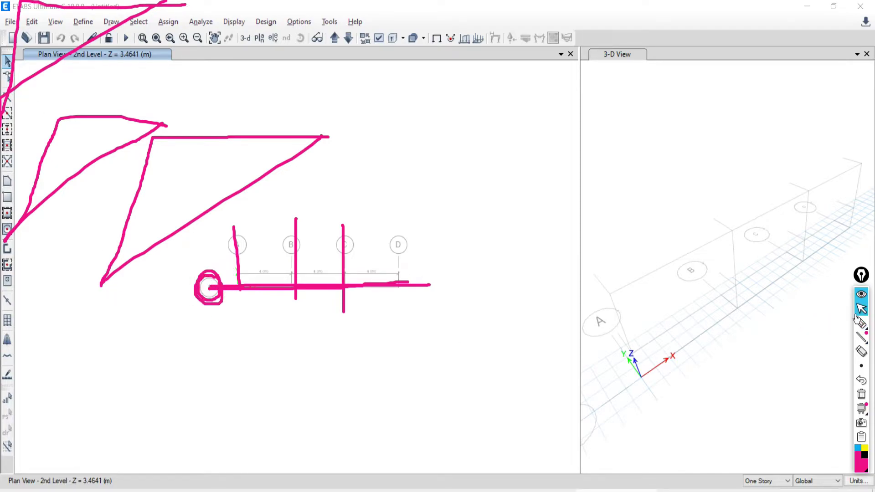
click(860, 395)
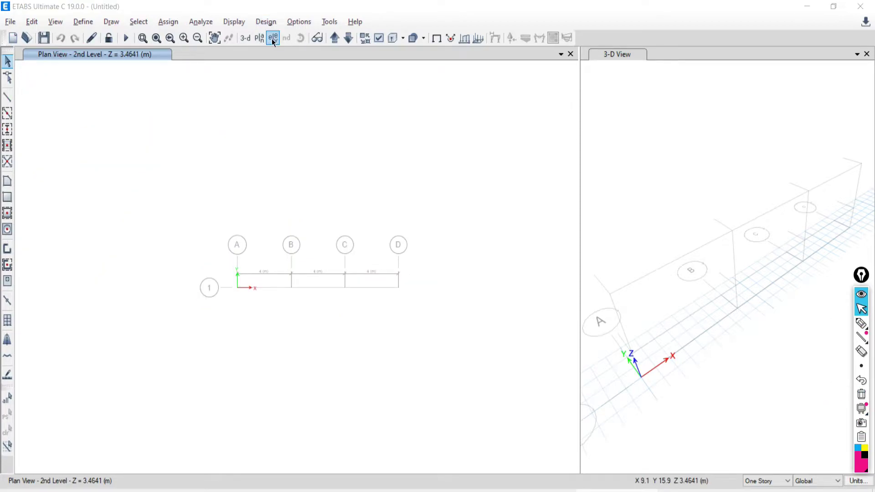
Bring up the elevation view chooser and move it aside to reveal grids C and D.
click(51, 26)
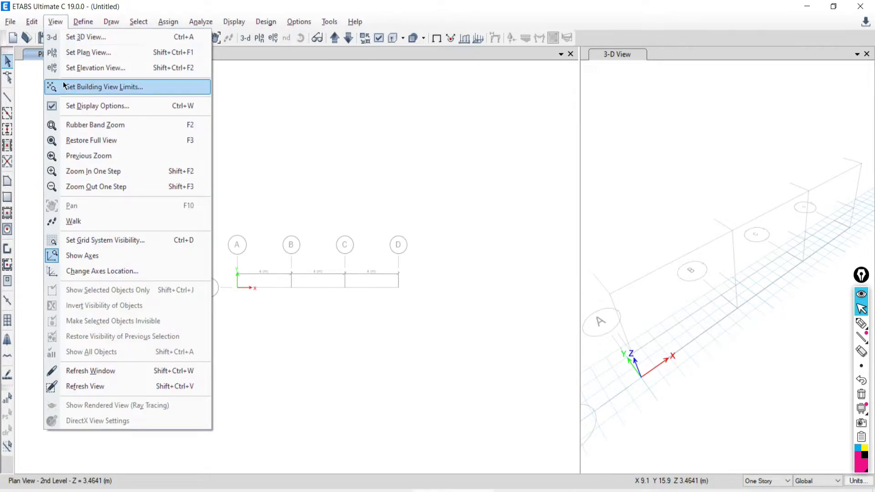
click(89, 68)
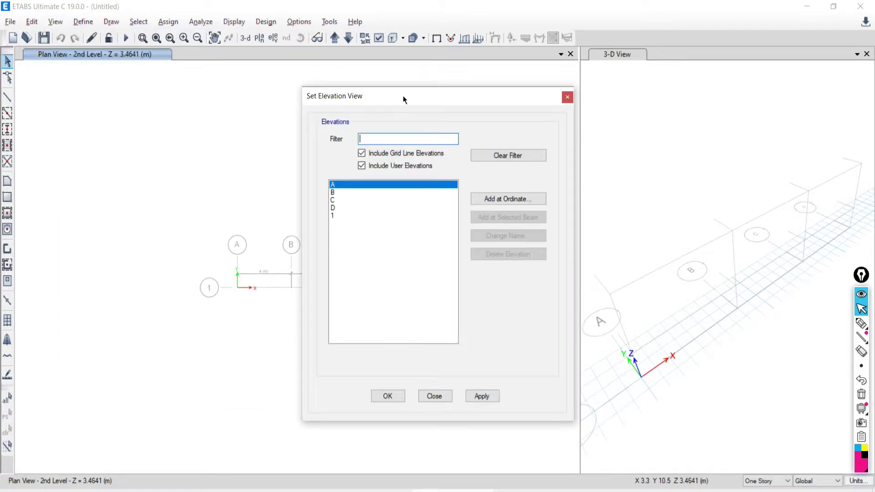
drag(403, 96, 628, 84)
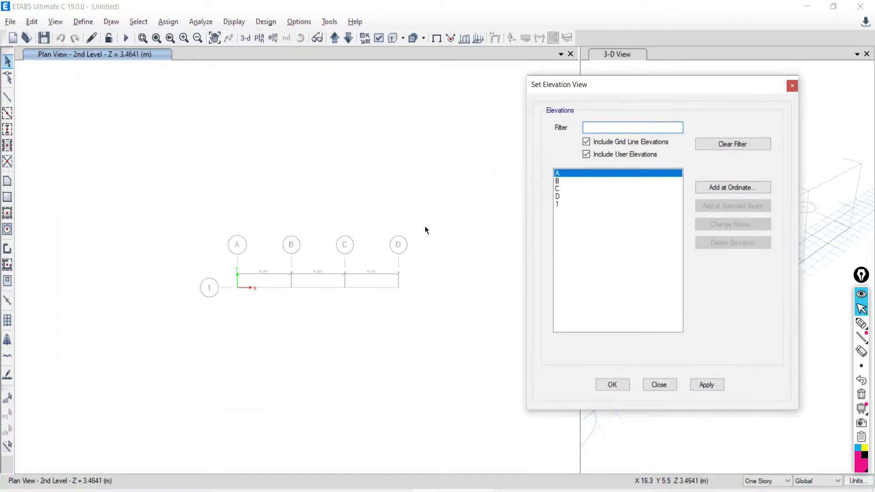
Mark grid lines A, B, C, D and line 1 in ink, then clear it.
click(857, 323)
drag(240, 180, 234, 319)
drag(296, 172, 295, 311)
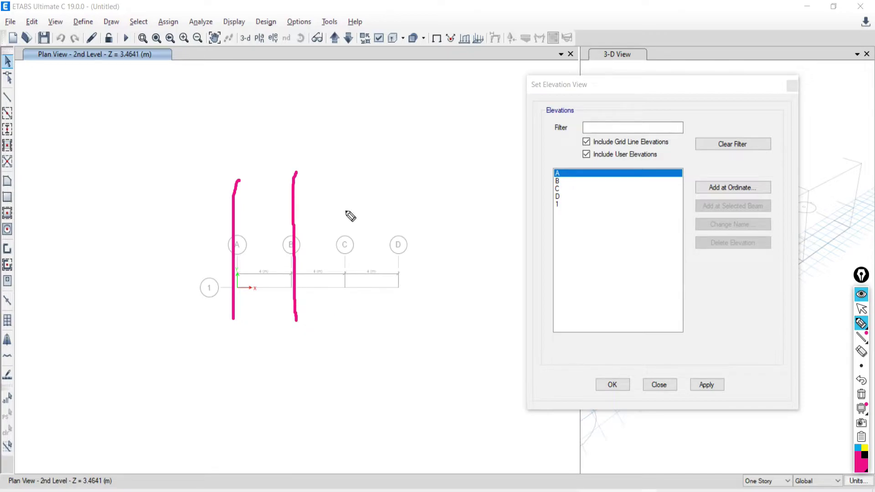
drag(345, 175, 345, 327)
drag(395, 174, 393, 342)
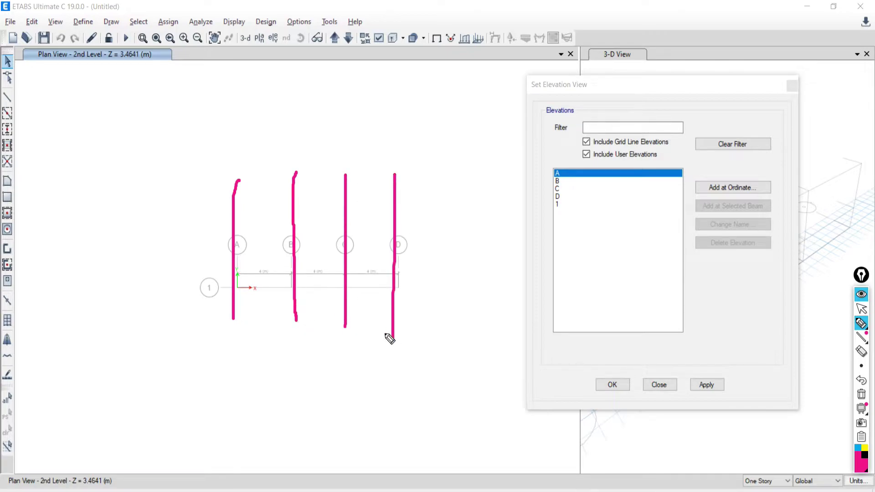
drag(189, 288, 424, 286)
click(862, 395)
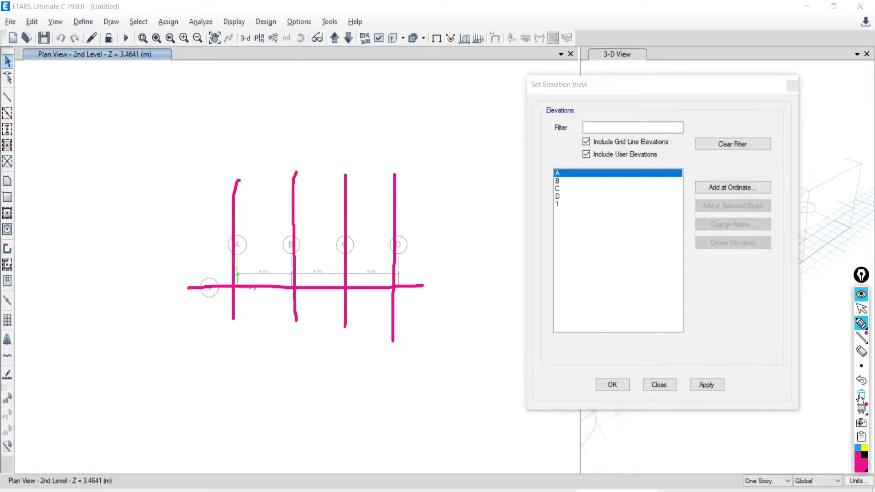
click(861, 309)
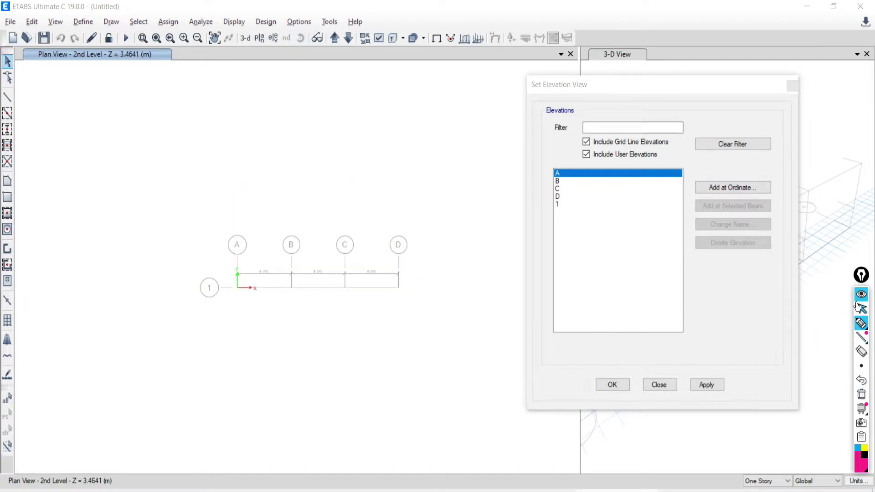
Display Elevation View along grid line 1 and close the chooser.
click(558, 204)
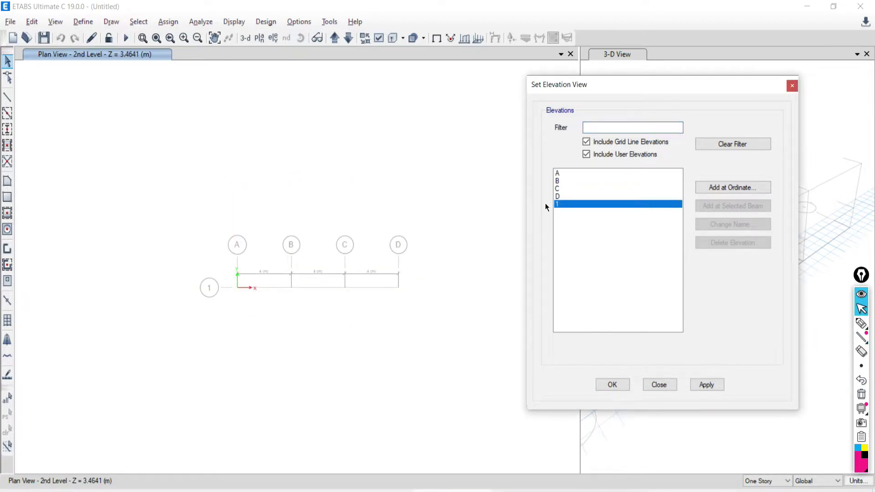
click(707, 386)
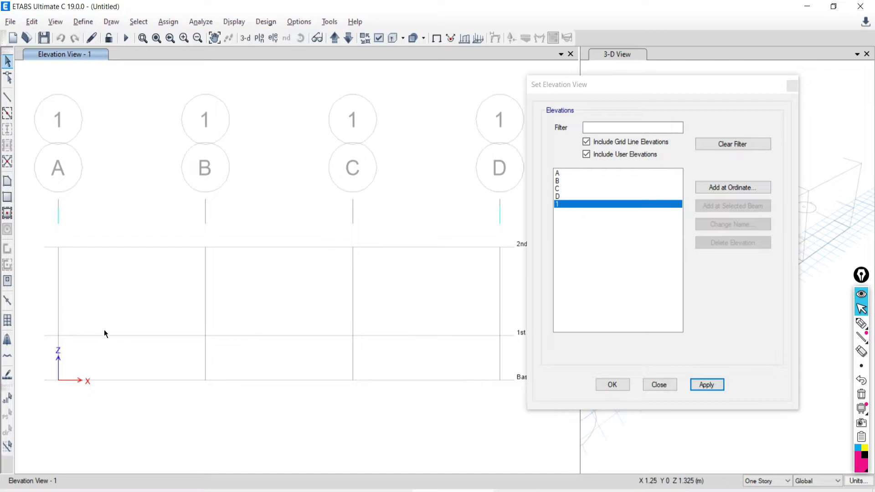
scroll(118, 159, down, 4)
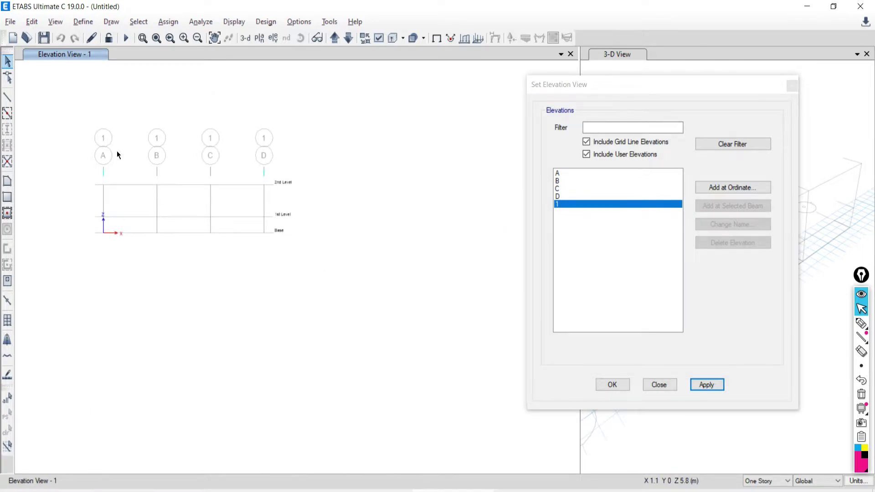
scroll(117, 155, up, 4)
click(793, 87)
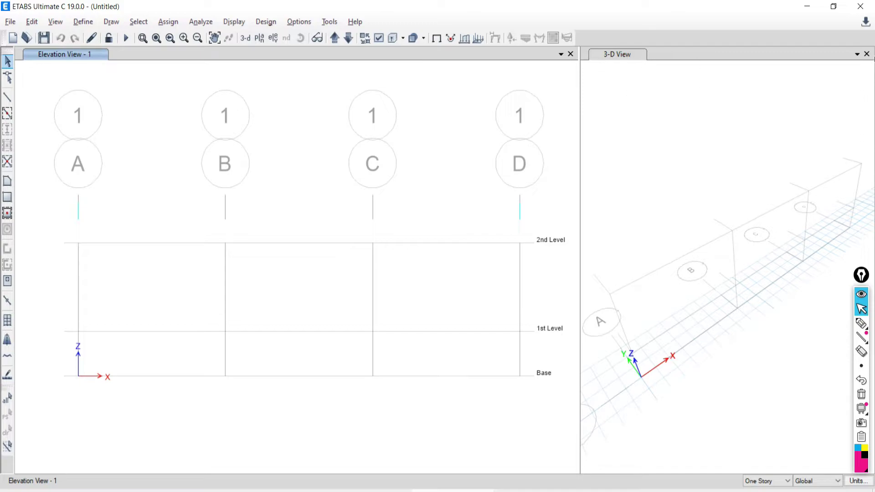
Close the 3-D view, pan the elevation up, ring the Base, 1st and 2nd Level labels, then switch to Word.
click(866, 54)
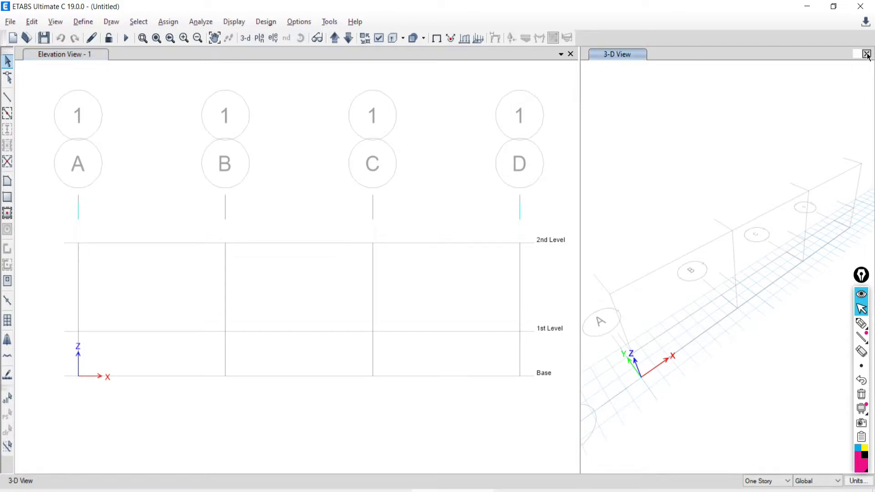
middle_drag(490, 319, 493, 288)
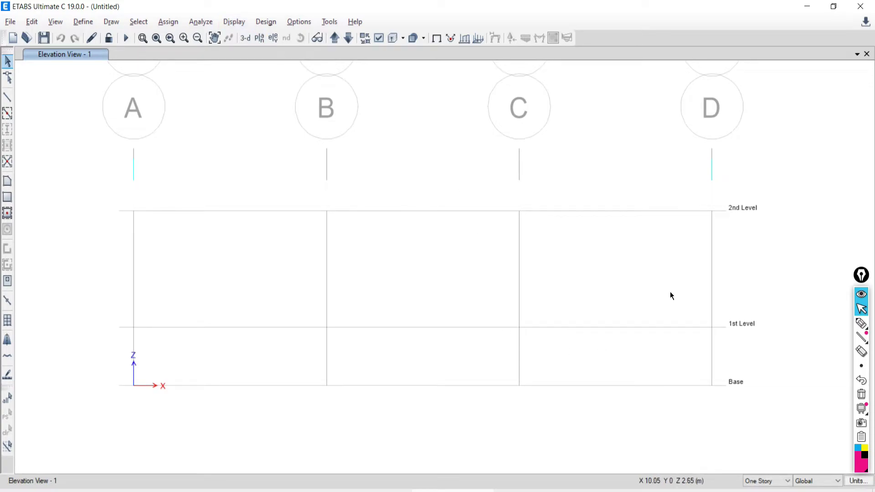
click(862, 324)
mouse_move(768, 183)
mouse_down()
mouse_move(746, 181)
mouse_move(704, 223)
mouse_move(745, 238)
mouse_move(766, 176)
mouse_move(750, 164)
mouse_up()
mouse_move(755, 375)
mouse_down()
mouse_move(712, 390)
mouse_move(751, 395)
mouse_move(755, 374)
mouse_up()
mouse_move(767, 314)
mouse_down()
mouse_move(709, 326)
mouse_move(729, 341)
mouse_move(769, 313)
mouse_up()
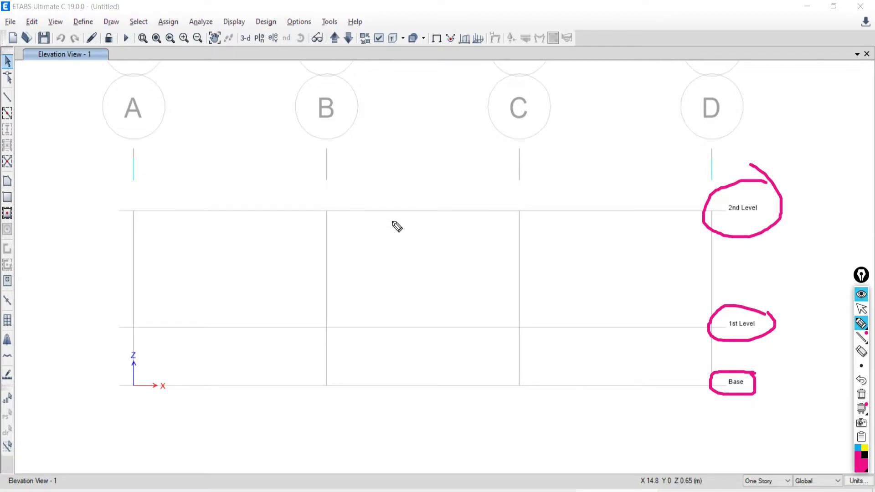
click(861, 310)
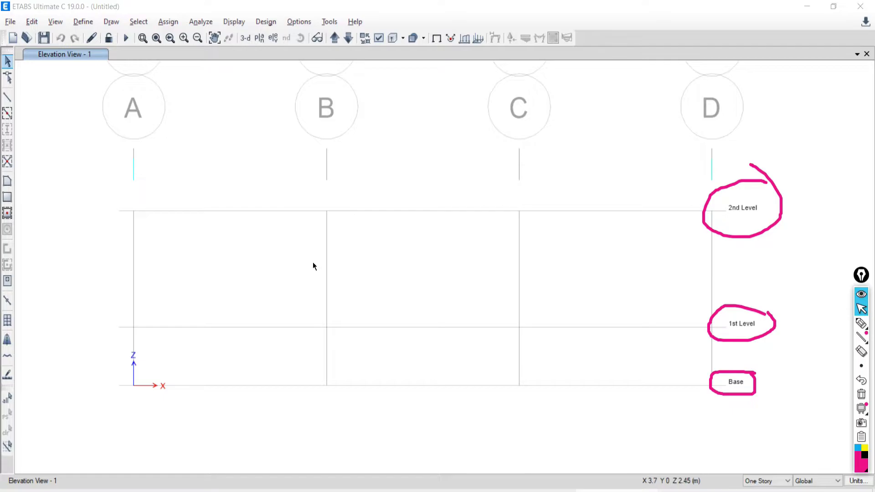
key(alt+Tab)
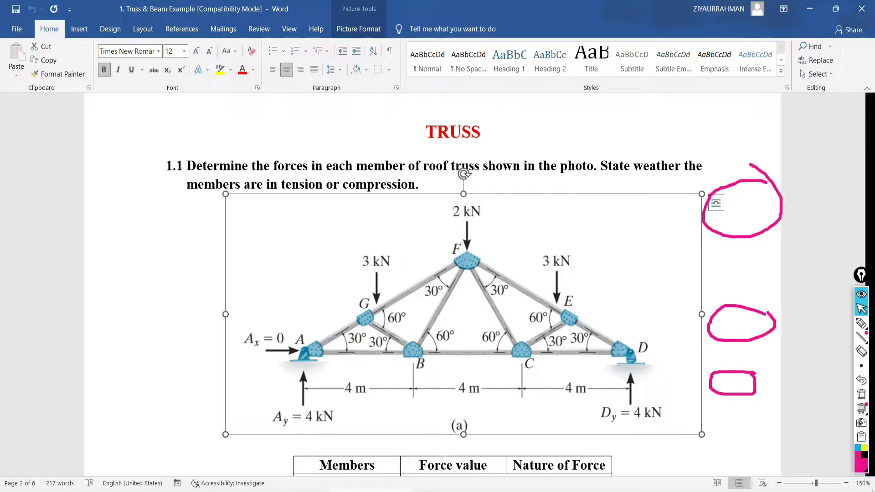
Switch from Word back to the ETABS Elevation View - 1.
key(alt+Tab)
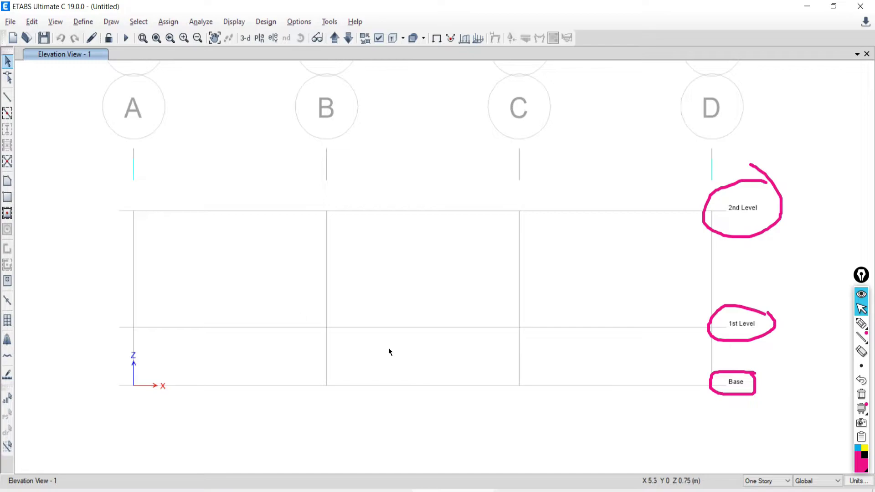
Enter Draw Beam/Column/Brace mode, dismiss its Properties of Object box, and switch to Word.
click(6, 98)
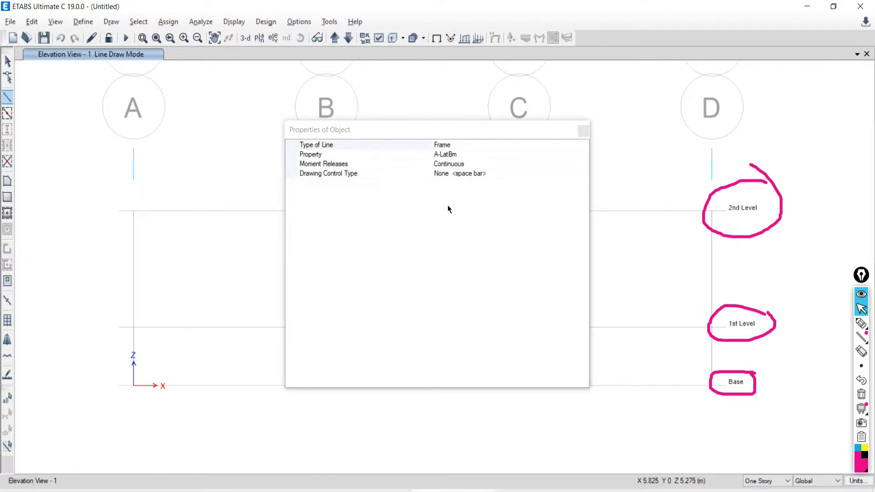
click(522, 132)
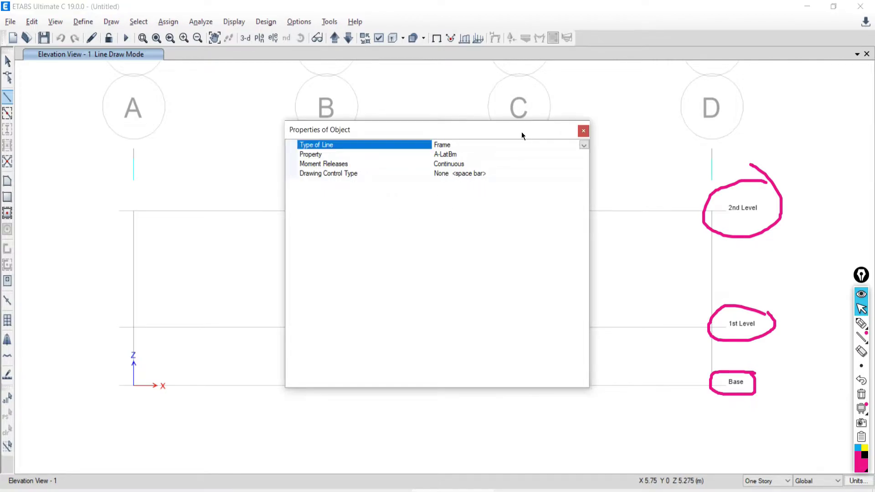
click(584, 132)
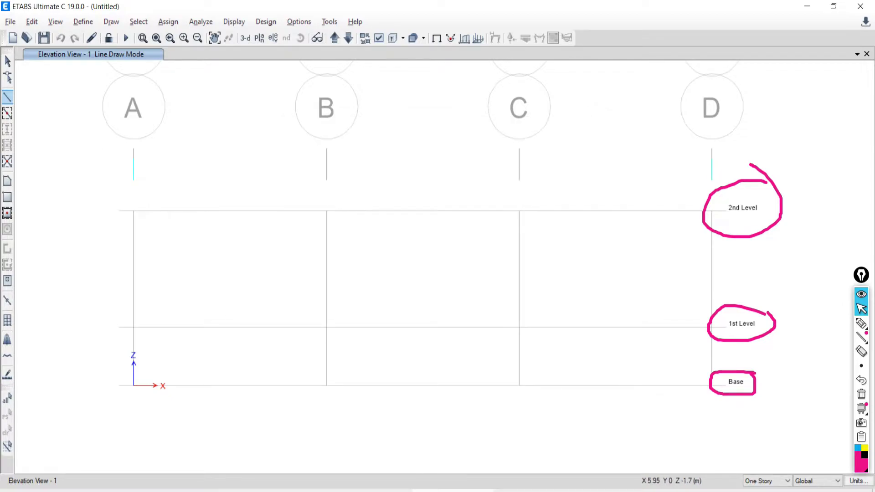
key(alt+Tab)
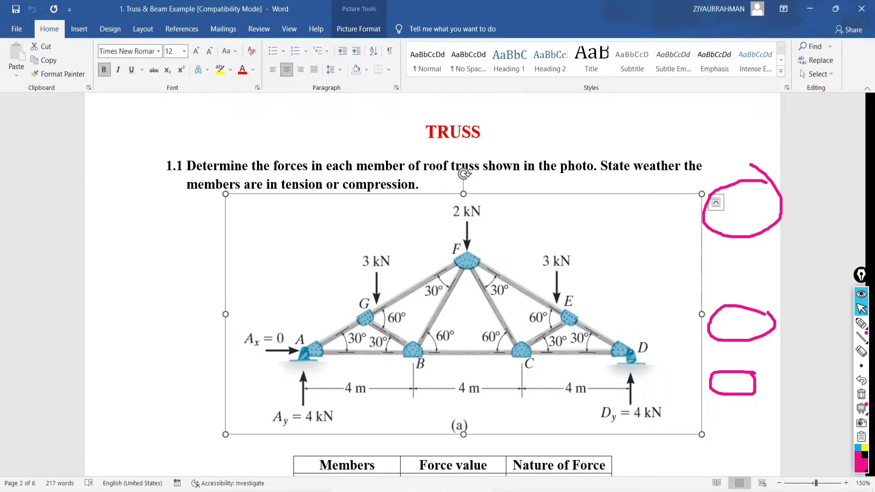
Deselect the truss picture in Word and return to ETABS in Line Draw Mode.
click(120, 247)
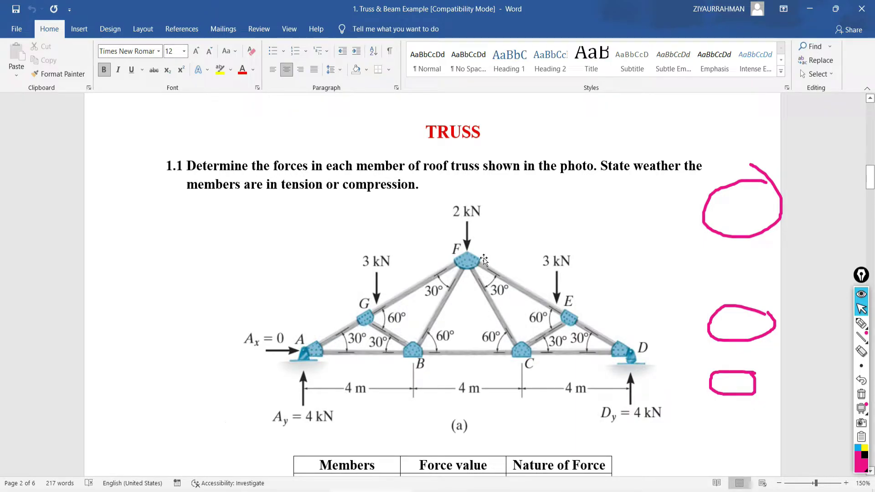
key(alt+Tab)
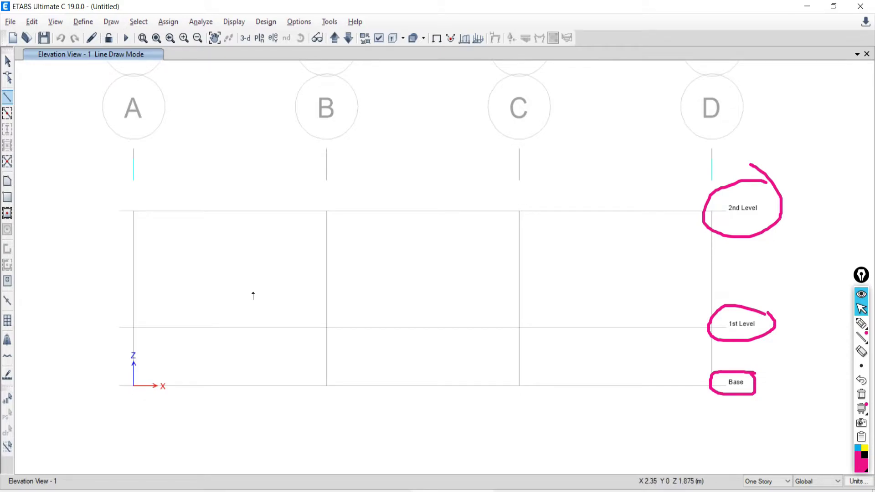
Circle the A–B bay of the ETABS elevation with the screen pen.
click(862, 323)
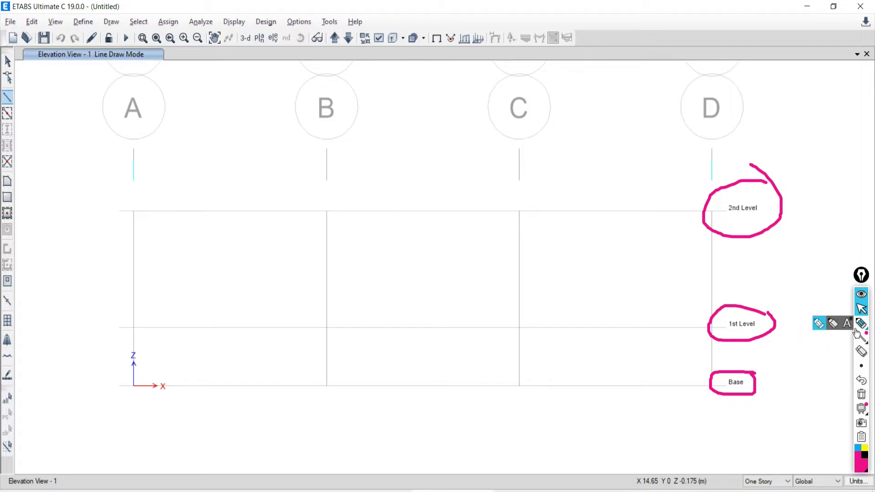
mouse_move(266, 250)
mouse_down()
mouse_move(236, 291)
mouse_move(342, 315)
mouse_move(324, 249)
mouse_move(247, 240)
mouse_up()
click(862, 309)
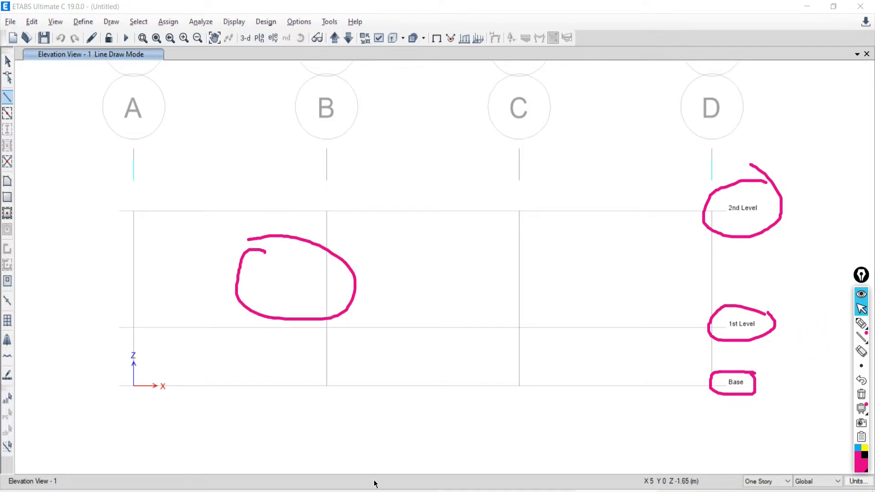
Compare the elevation against the Word truss figure, switching back and forth and finishing in Word.
key(alt+Tab)
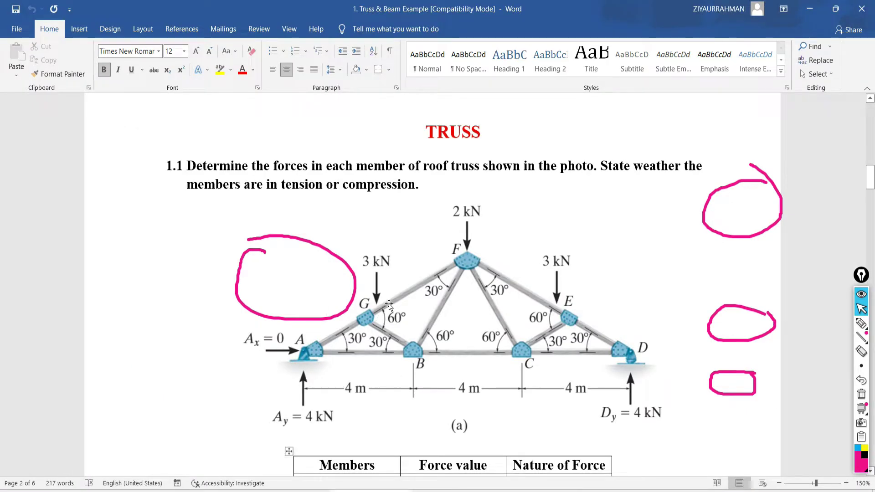
mouse_move(861, 337)
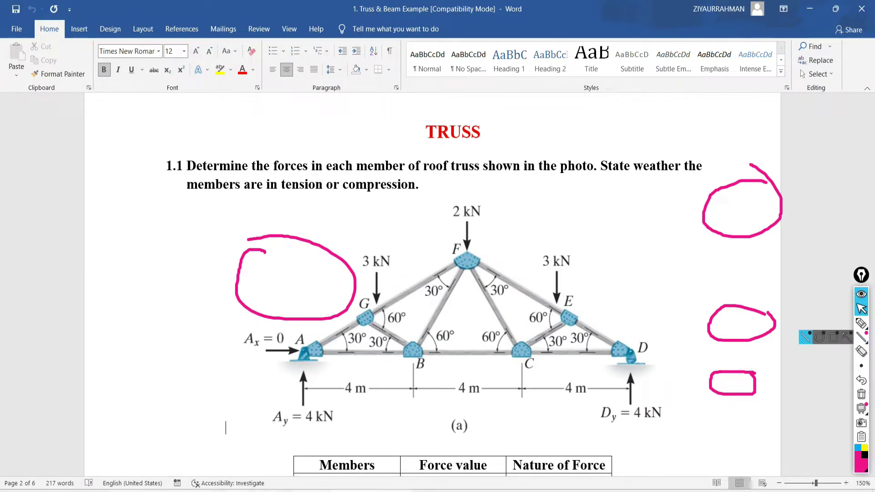
key(alt+Tab)
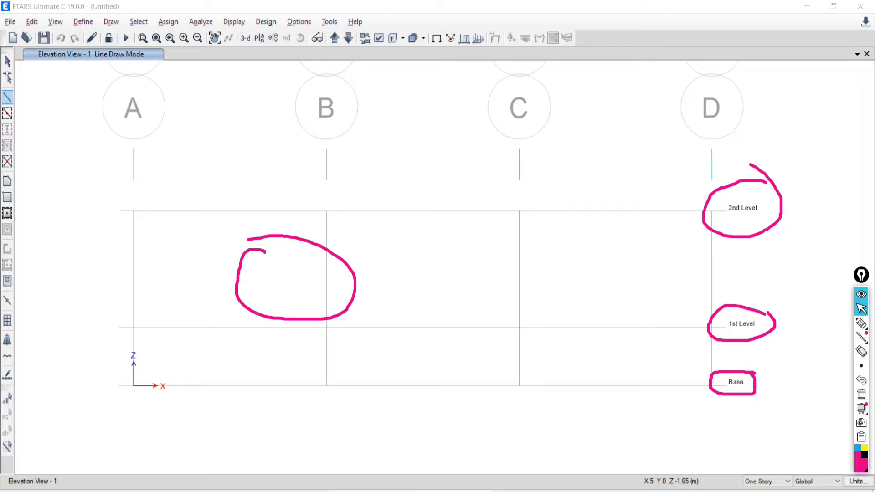
key(alt+Tab)
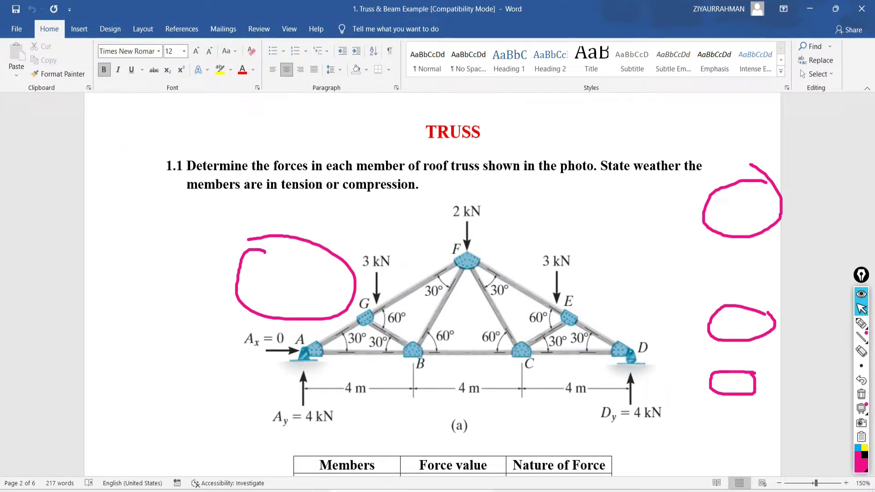
key(alt+Tab)
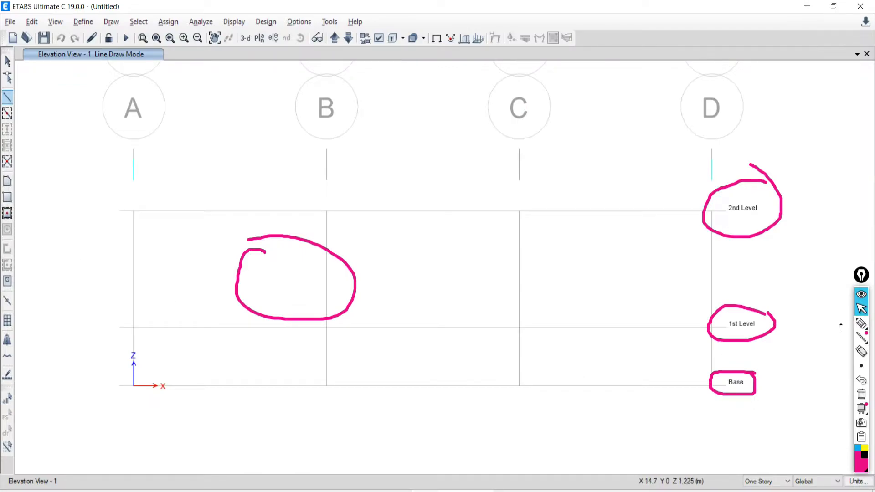
click(861, 324)
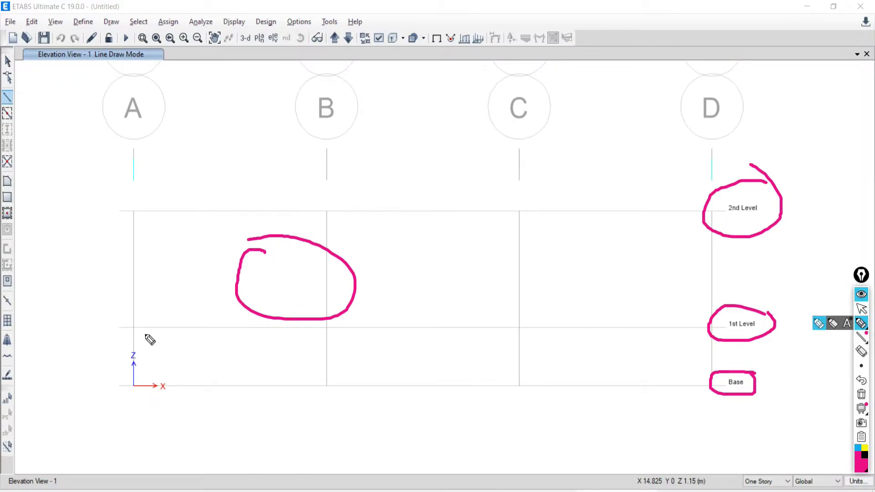
click(862, 308)
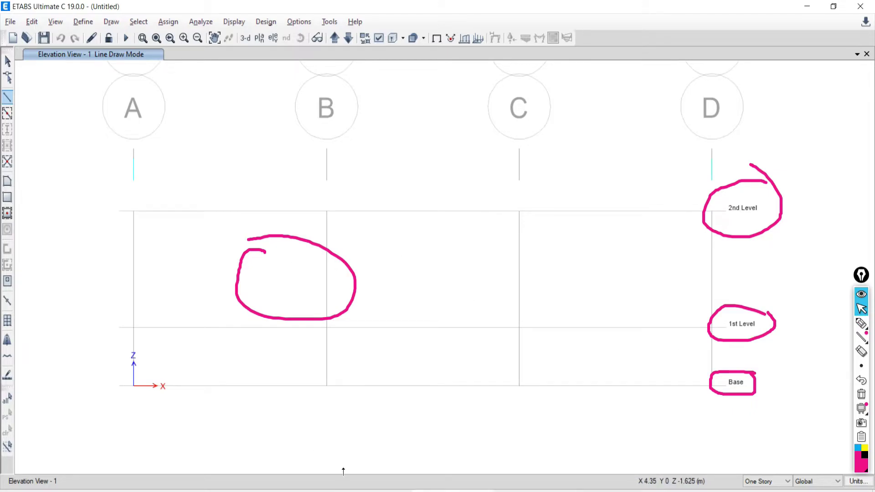
key(alt+Tab)
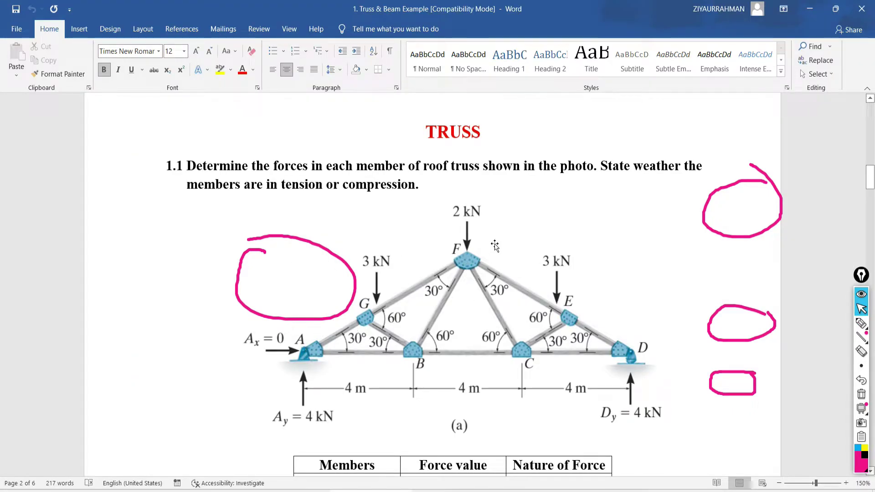
Mark joint G and trace the A–G–F rafter on the Word truss figure in ink.
click(862, 324)
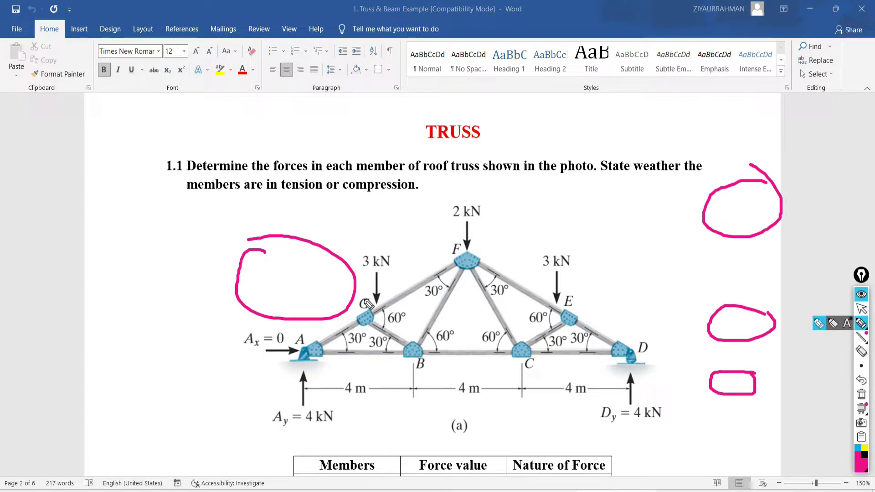
mouse_move(365, 300)
mouse_down()
mouse_move(355, 323)
mouse_move(387, 323)
mouse_move(367, 303)
mouse_up()
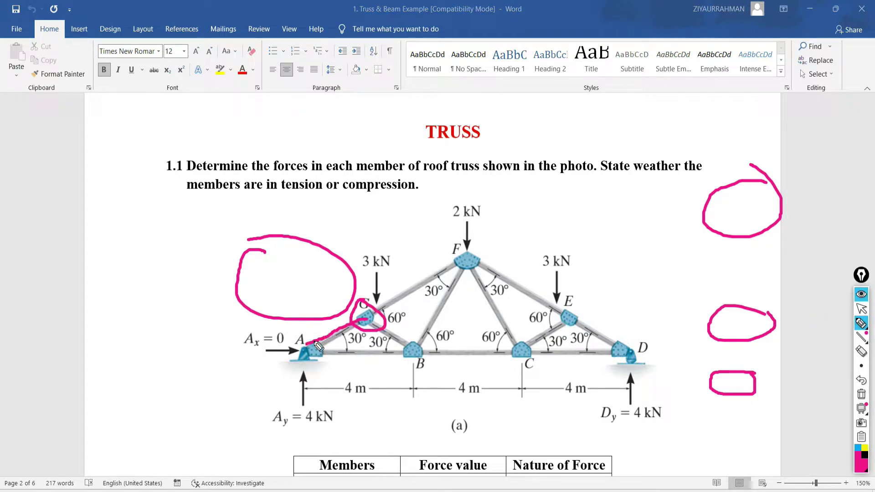
mouse_move(307, 344)
mouse_down()
mouse_move(378, 315)
mouse_move(468, 252)
mouse_move(602, 339)
mouse_up()
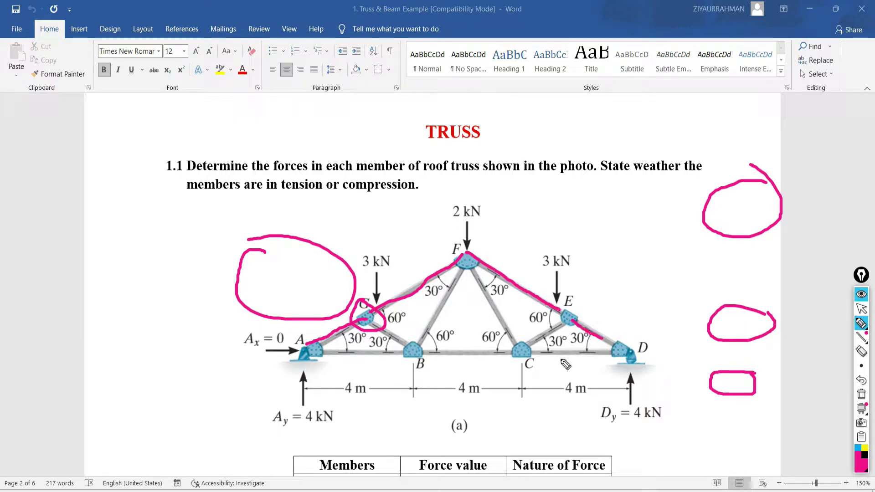
drag(469, 253, 298, 356)
drag(378, 273, 360, 315)
drag(348, 275, 395, 315)
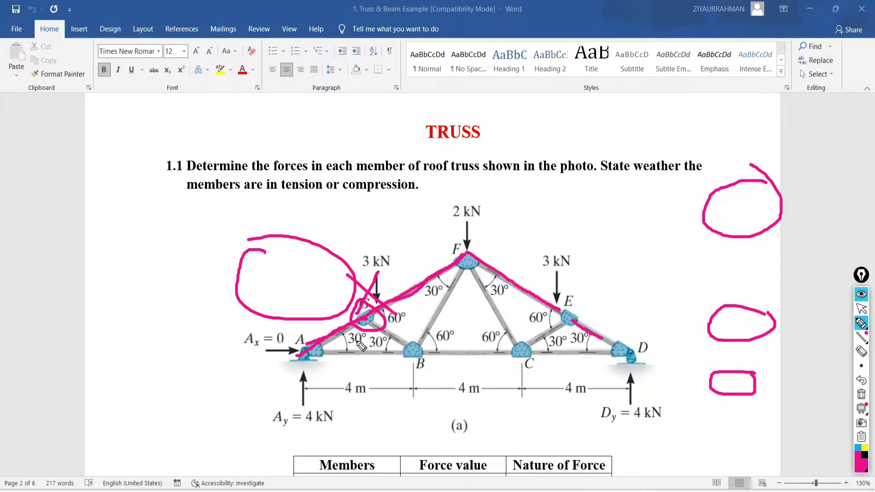
Clear the ink, retrace member A–G from support A, and return to ETABS.
click(861, 395)
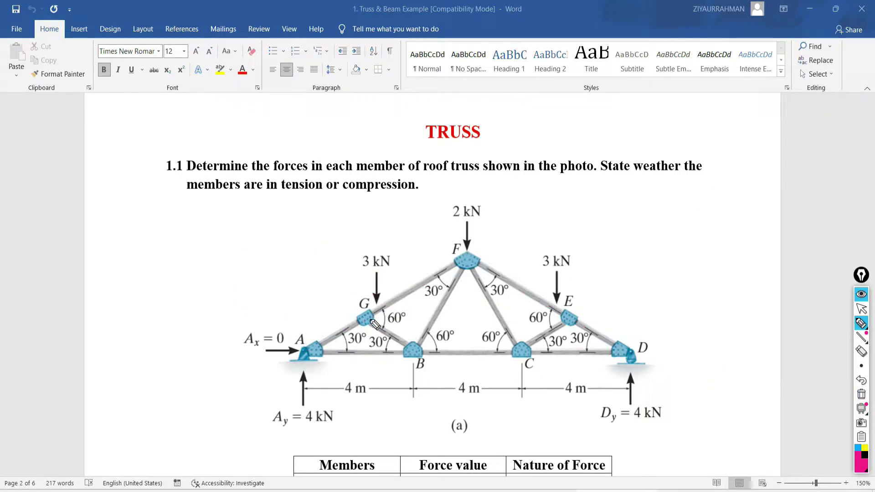
drag(367, 318, 314, 348)
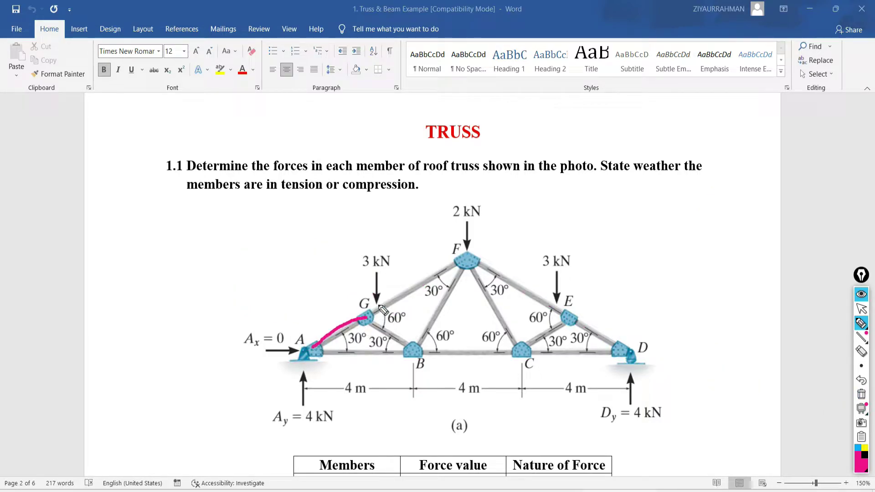
mouse_move(377, 304)
mouse_down()
mouse_move(349, 322)
mouse_move(369, 332)
mouse_move(374, 314)
mouse_up()
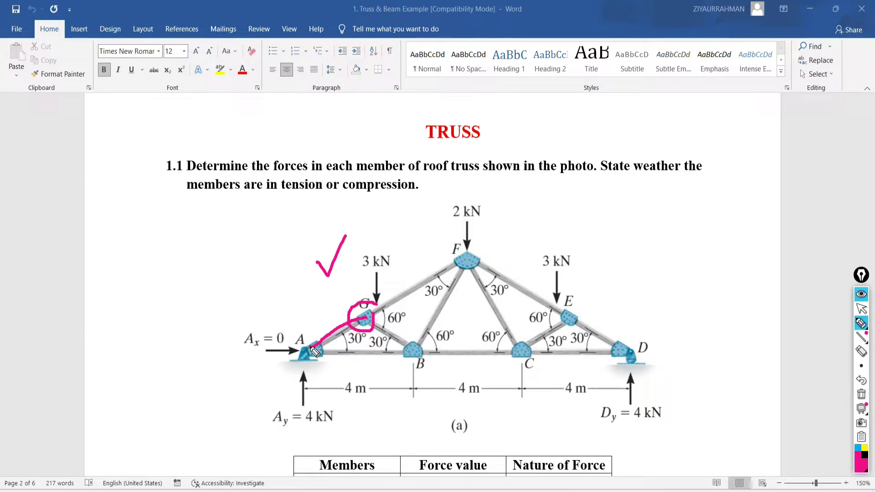
mouse_move(310, 347)
mouse_down()
mouse_move(423, 291)
mouse_move(465, 259)
mouse_move(313, 346)
mouse_up()
click(860, 309)
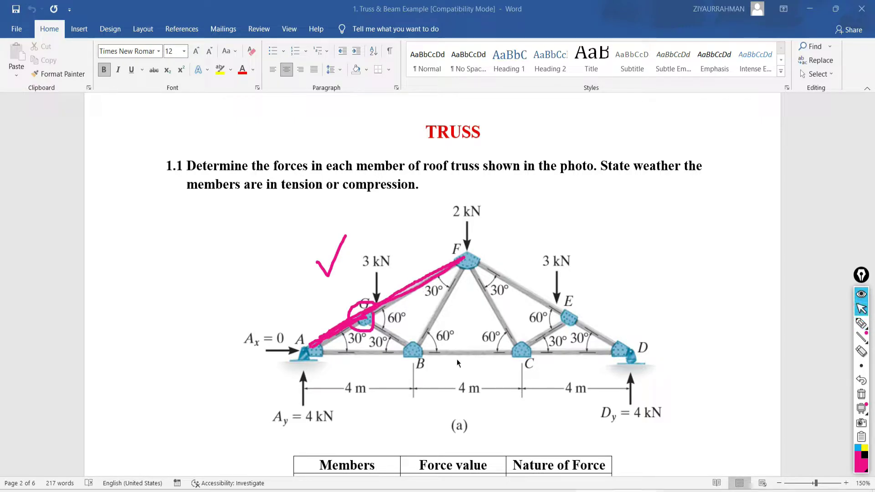
key(alt+Tab)
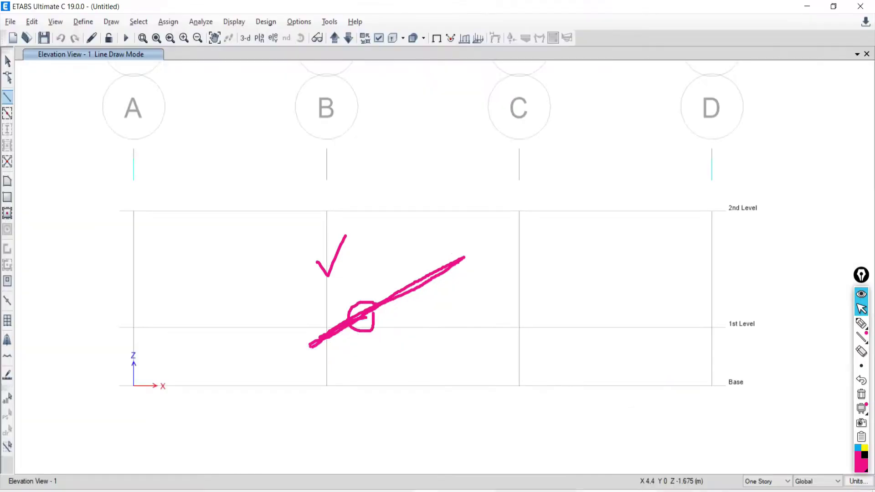
Clear the ink and enter Draw Beam/Column/Brace mode, cancelling the line started at A/Base.
click(862, 395)
click(7, 97)
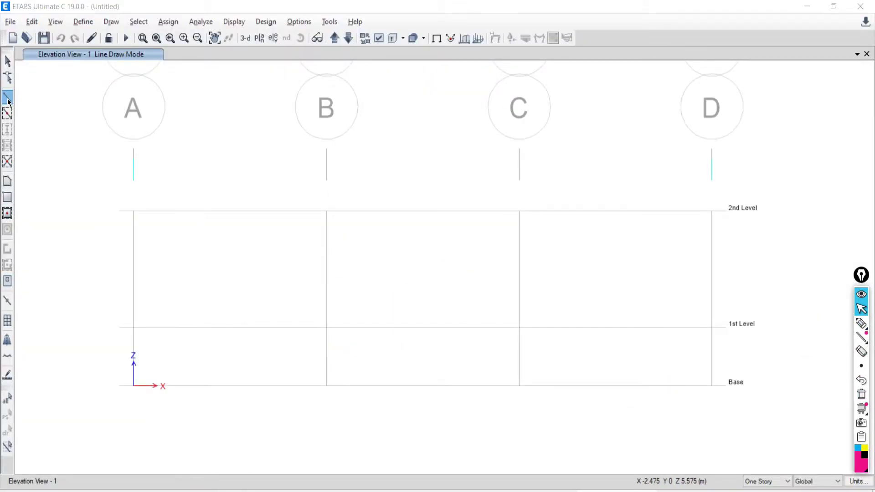
click(583, 131)
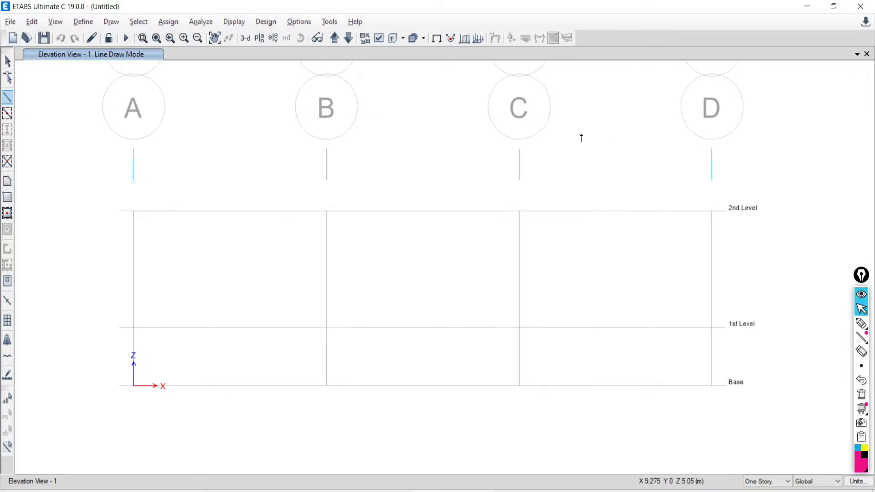
click(134, 387)
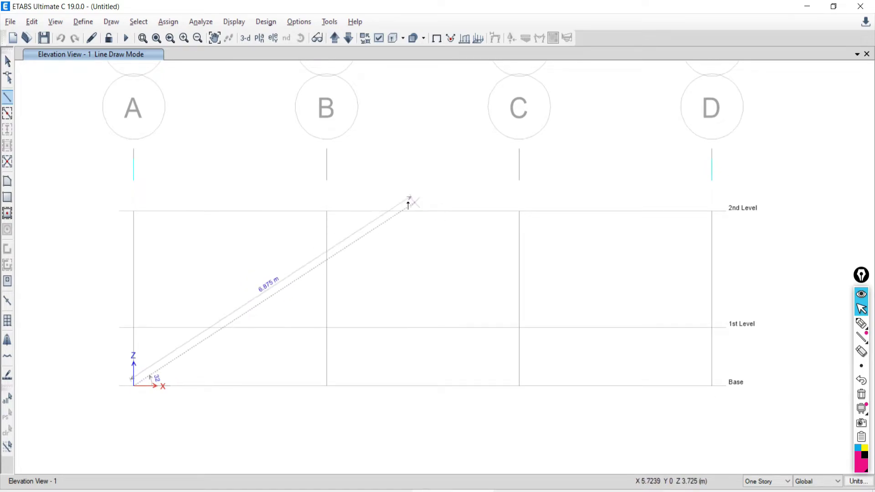
key(Escape)
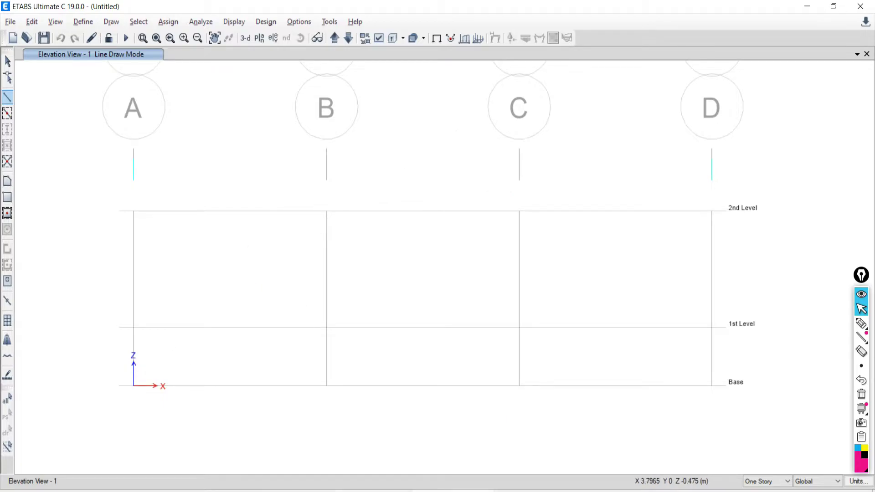
key(alt+Tab)
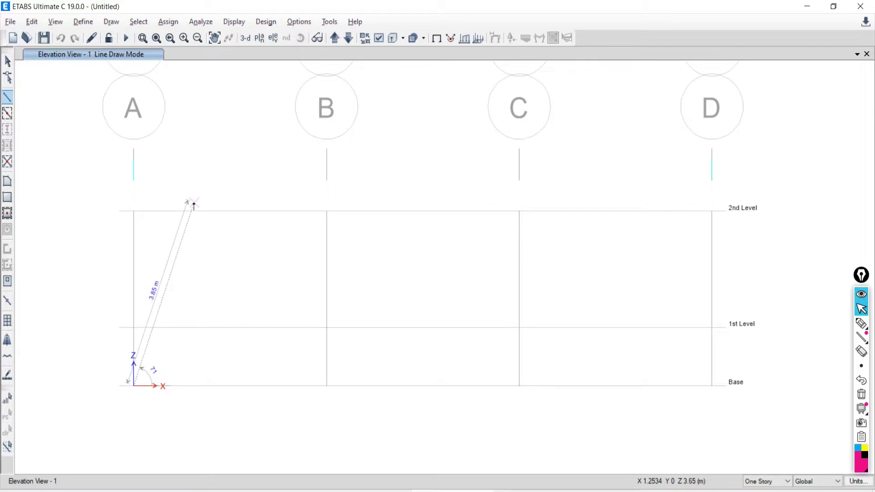
key(Escape)
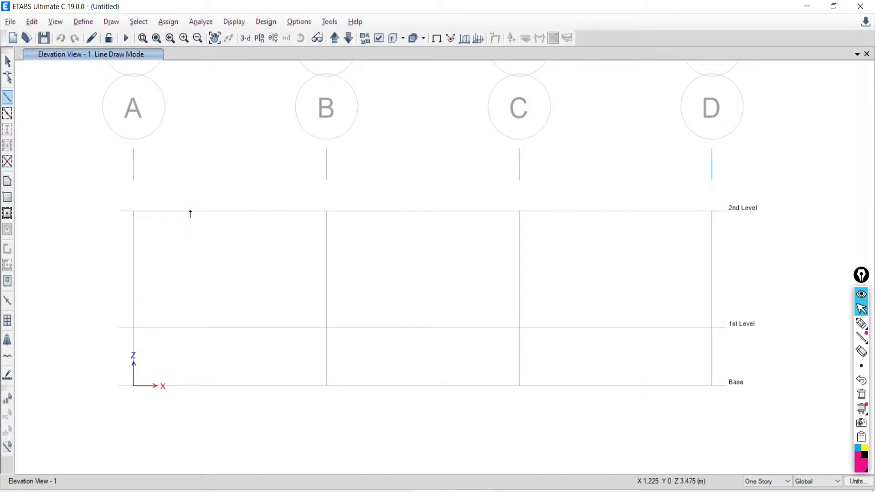
click(195, 284)
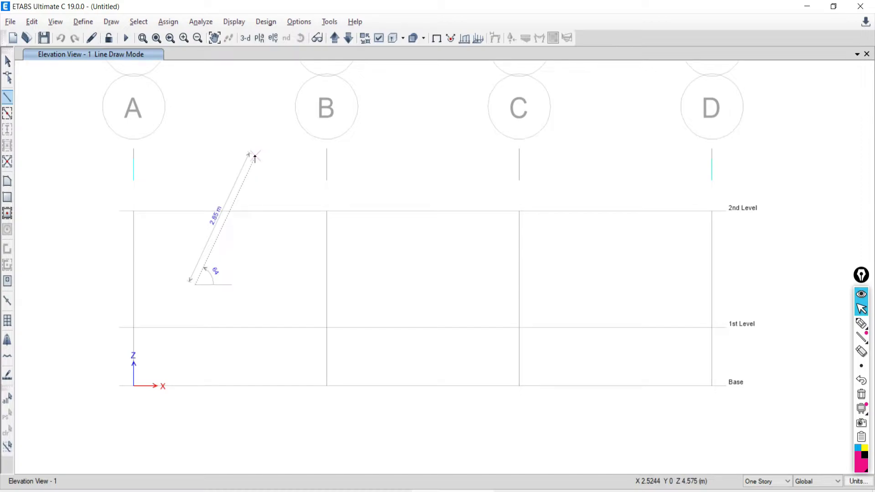
key(Escape)
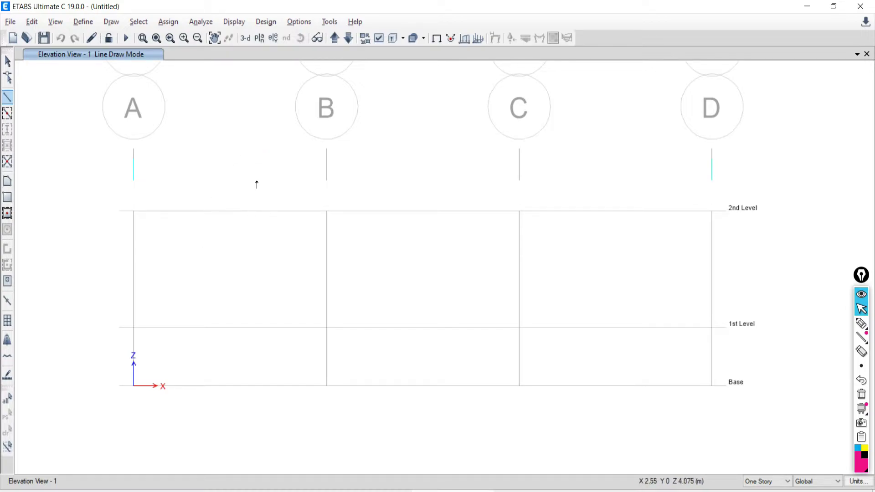
click(400, 276)
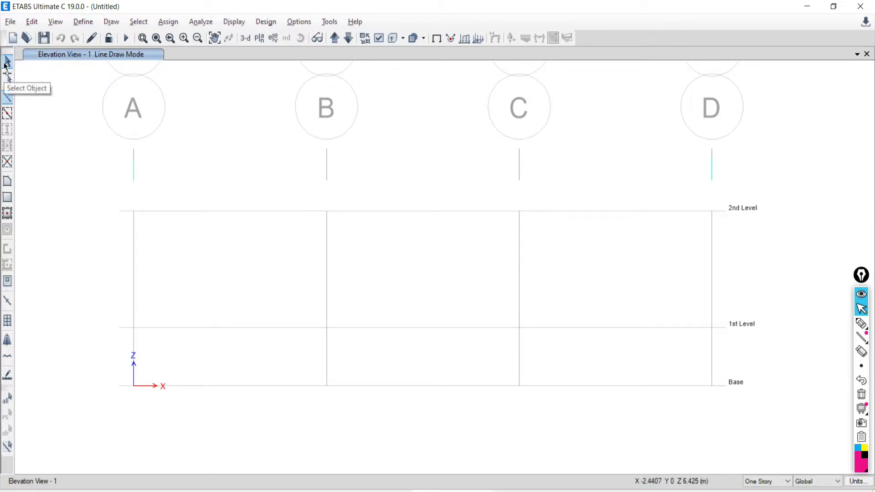
Exit Line Draw Mode by switching to the Select Object arrow tool.
click(7, 62)
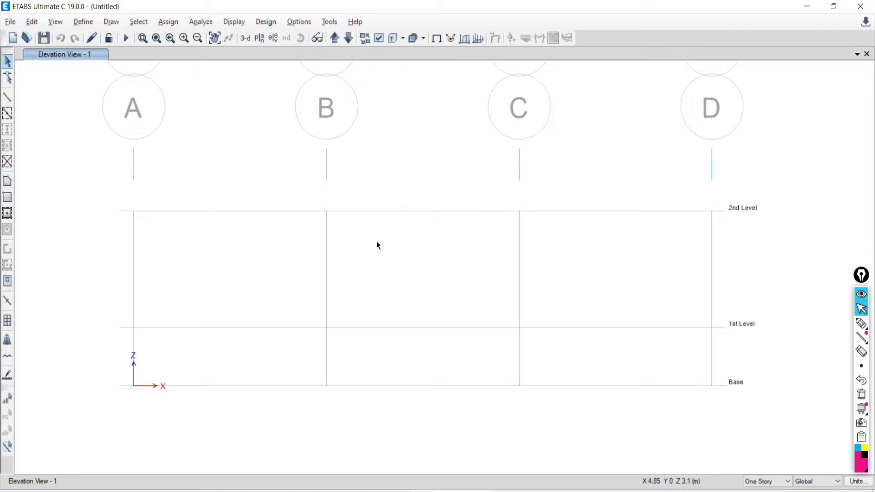
Enable Line Ends and Midpoints snapping in the Snap Options dialog.
right_click(214, 145)
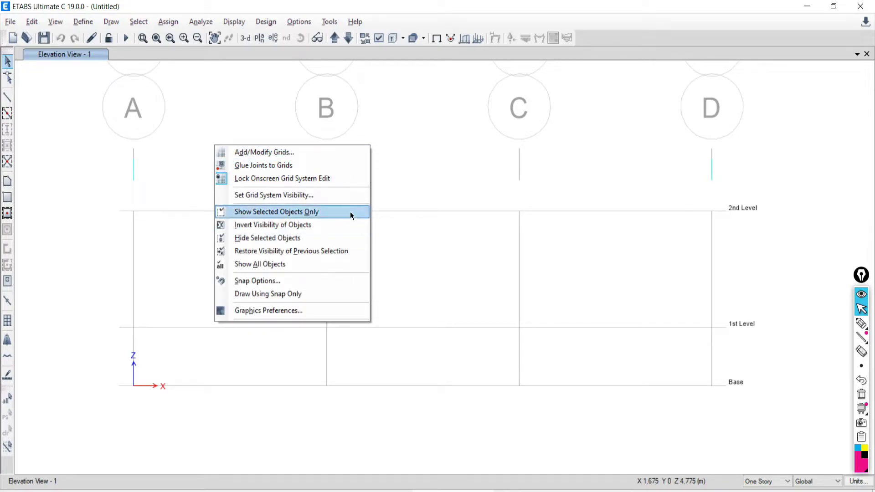
click(5, 57)
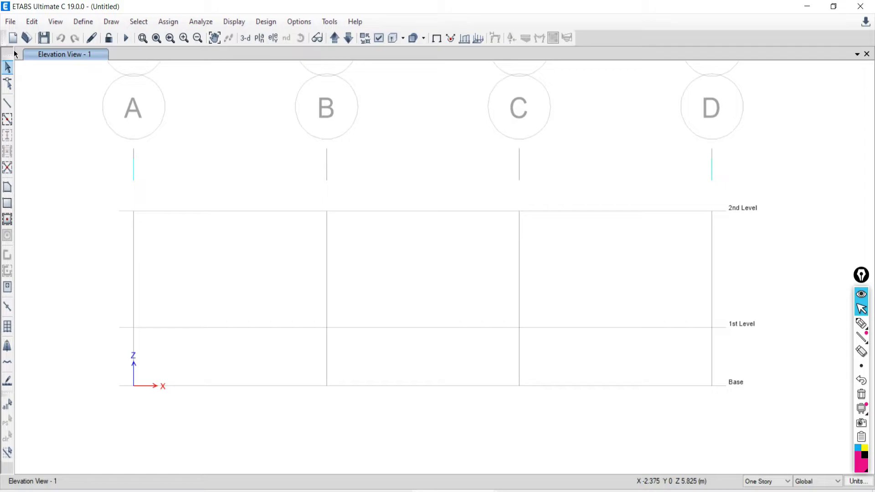
right_click(407, 145)
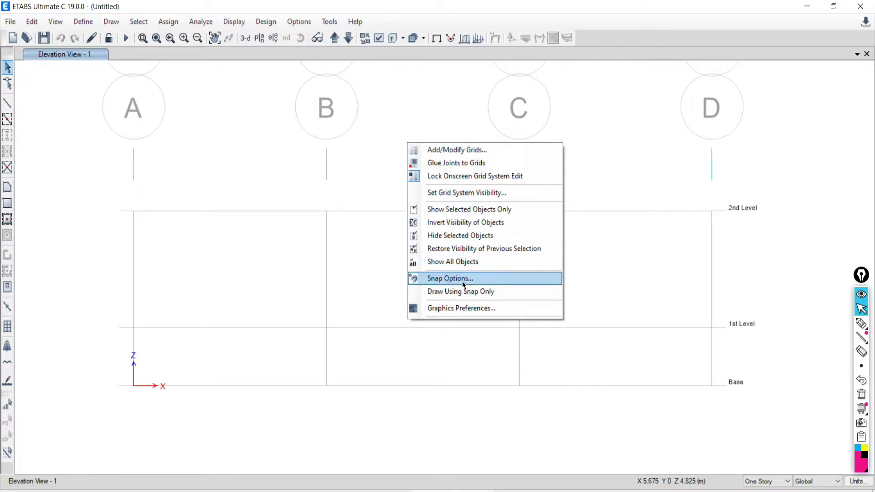
click(437, 278)
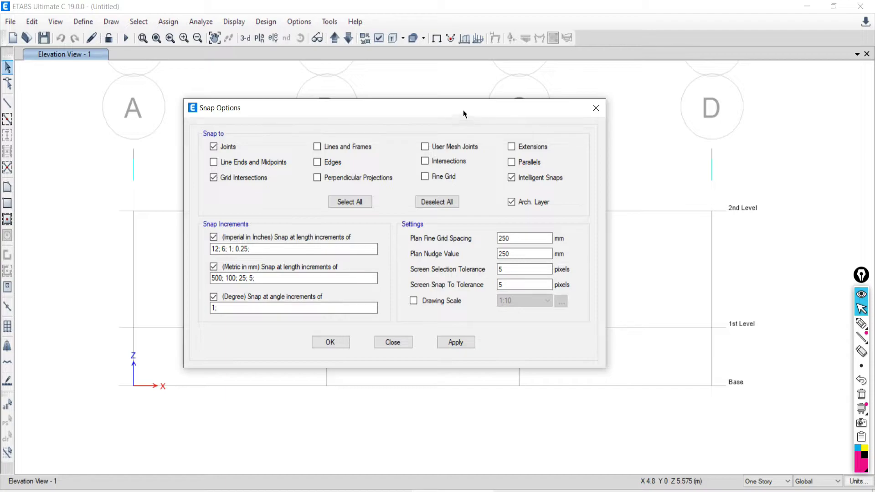
drag(463, 110, 566, 133)
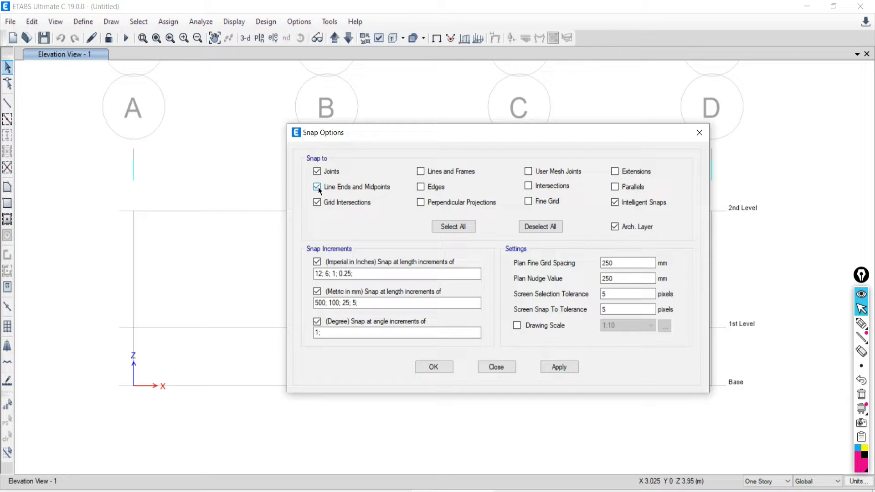
click(437, 367)
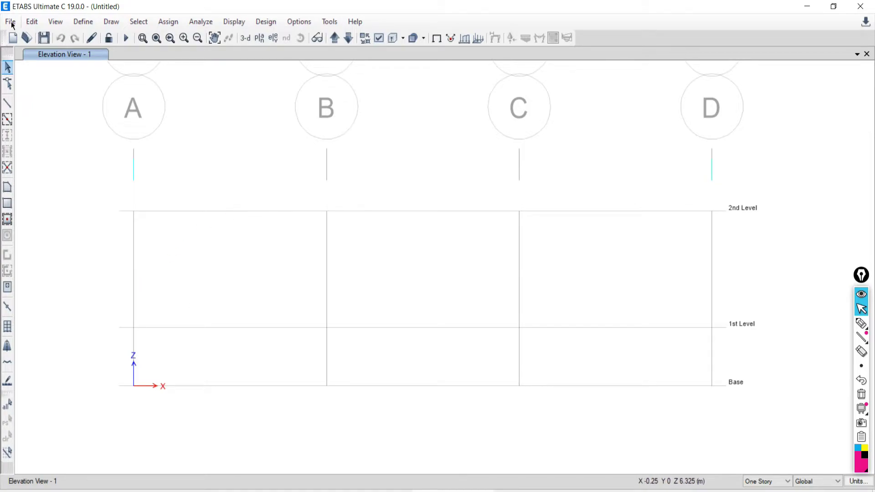
Reactivate Draw Beam/Column/Brace, cancel a start at A/Base, and zoom around C/2nd Level.
click(8, 104)
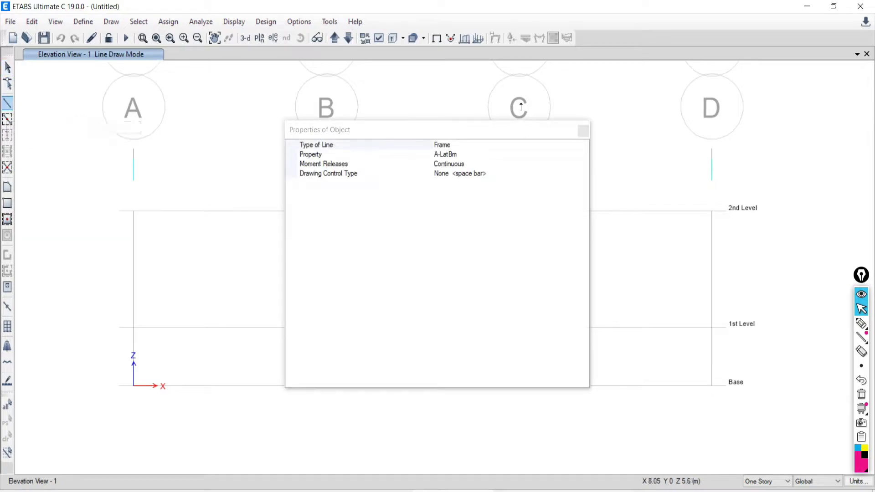
click(584, 132)
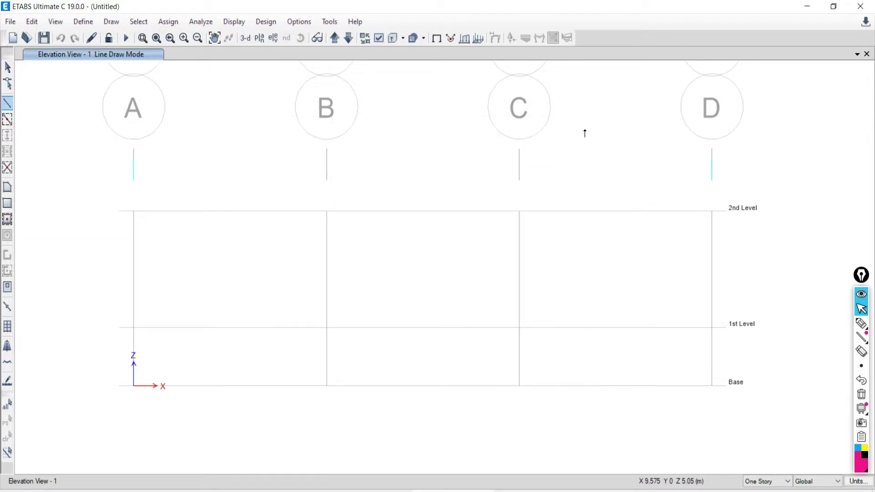
click(133, 387)
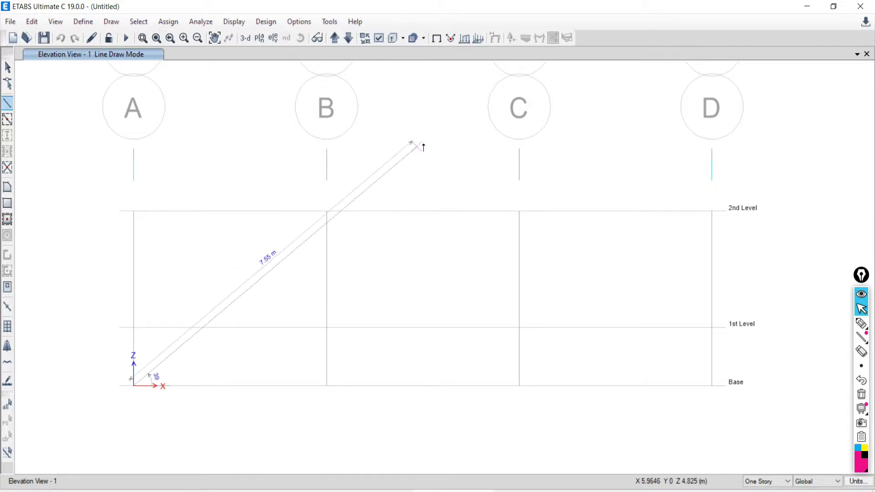
key(Escape)
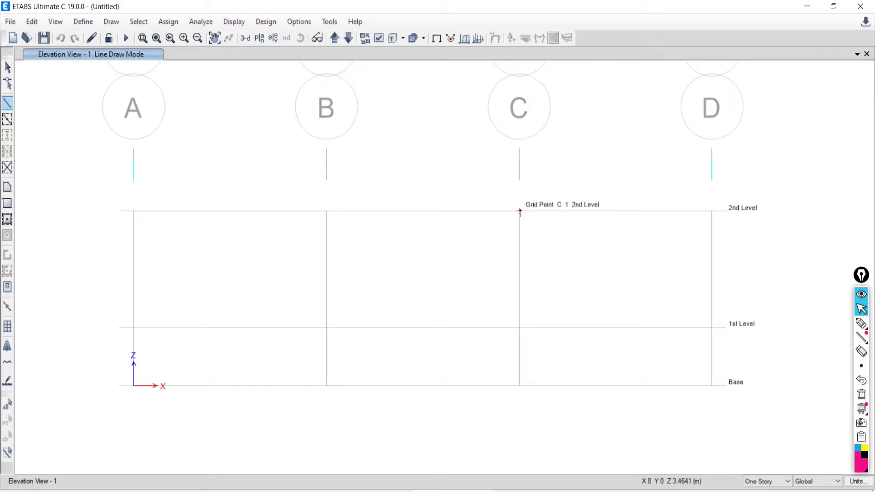
scroll(520, 213, down, 3)
scroll(520, 212, up, 8)
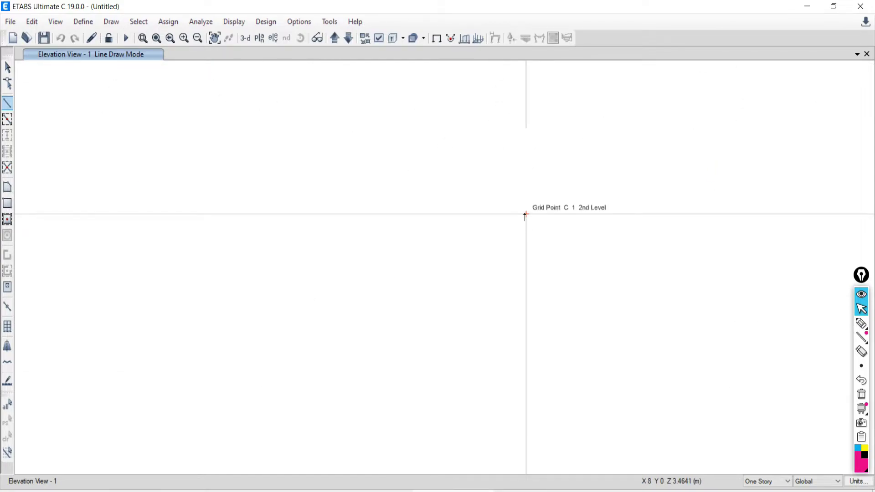
scroll(524, 216, down, 3)
scroll(525, 217, up, 3)
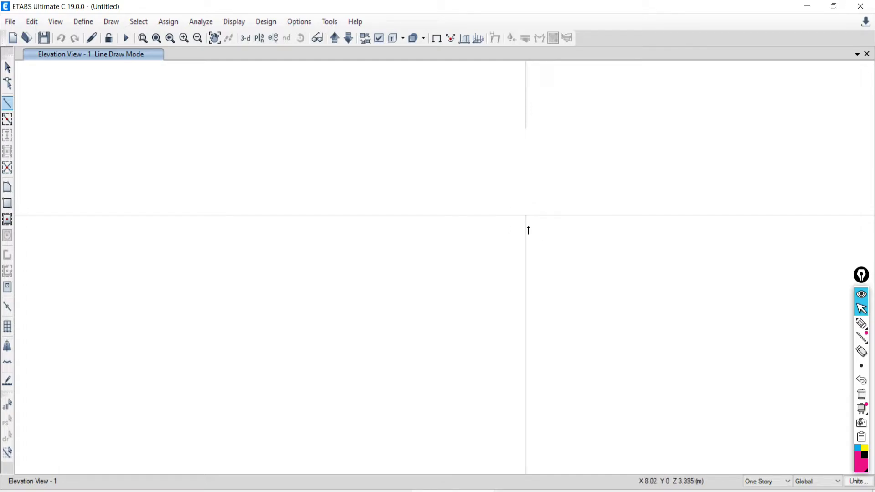
scroll(528, 230, down, 4)
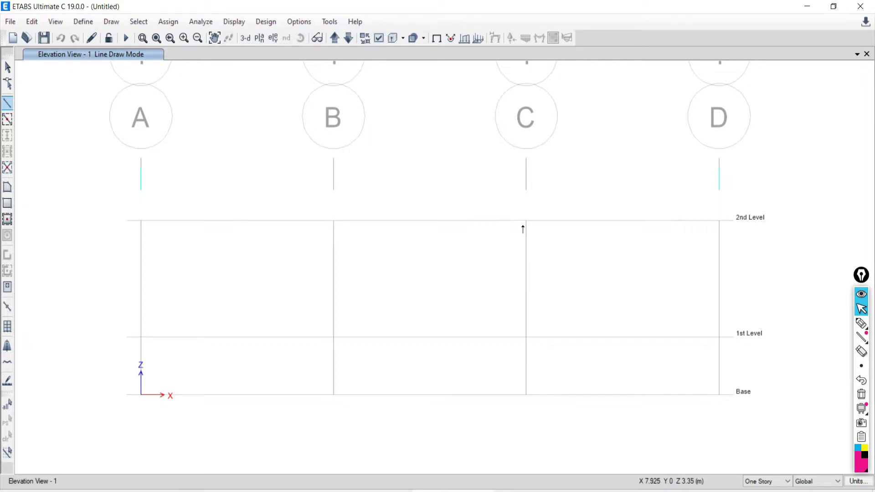
Draw rafters from A/Base up to the 2nd Level mid-span apex and down to D/Base.
click(139, 395)
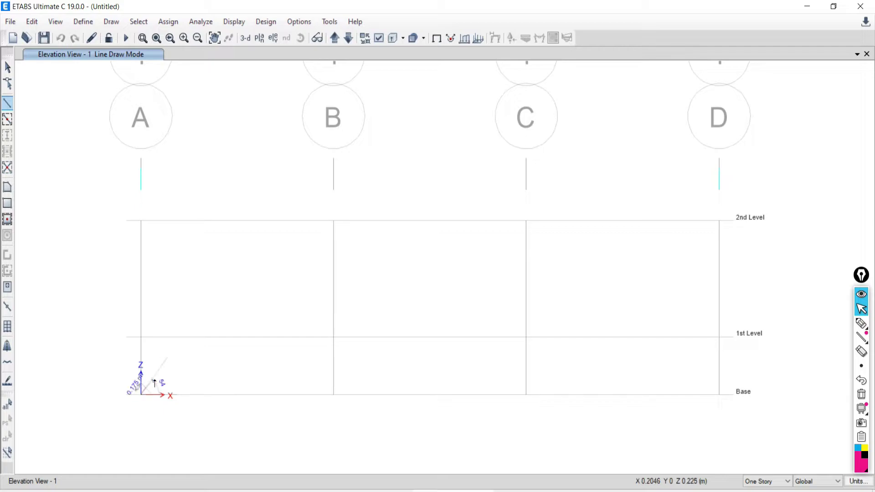
click(429, 221)
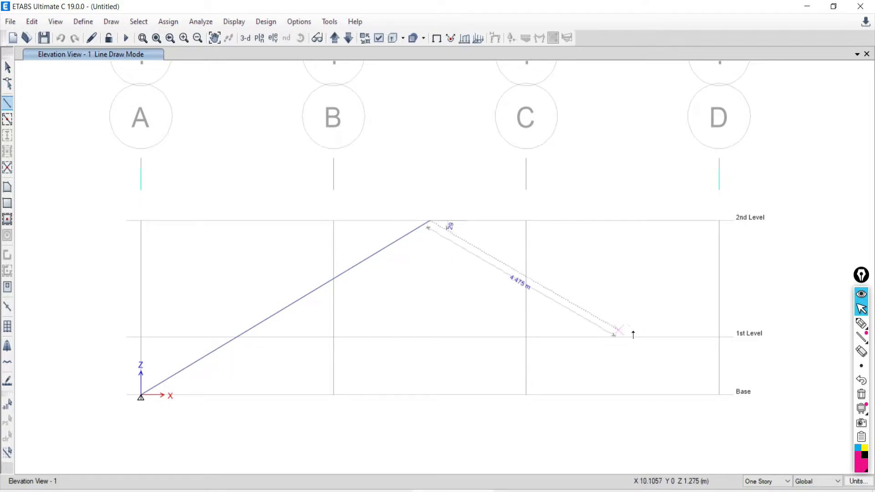
click(720, 396)
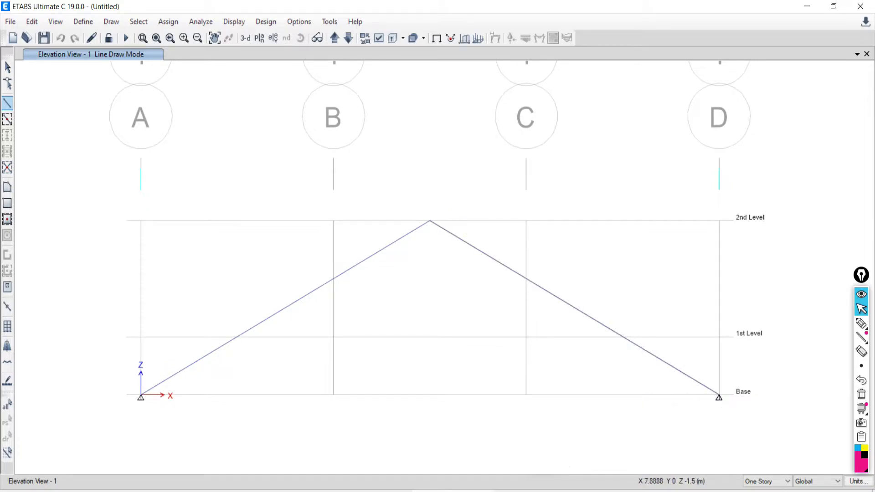
key(alt+Tab)
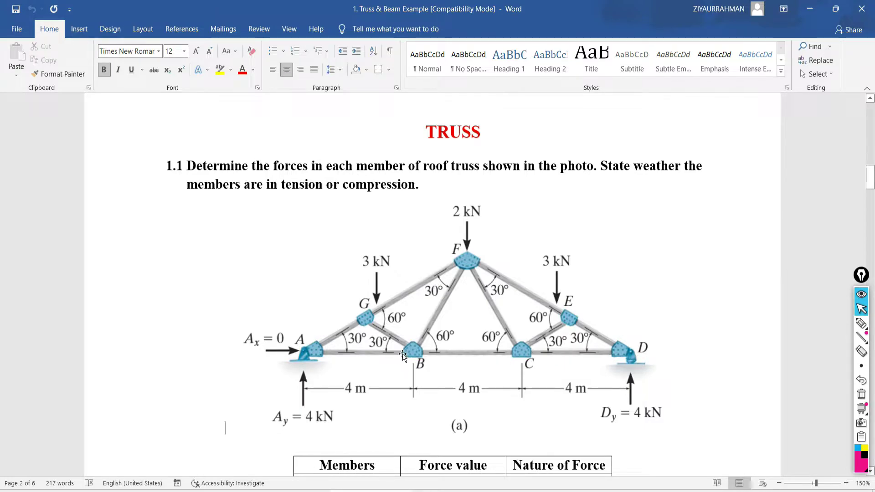
Ink the bottom chord from D to A on the Word truss figure, then return to ETABS.
click(863, 326)
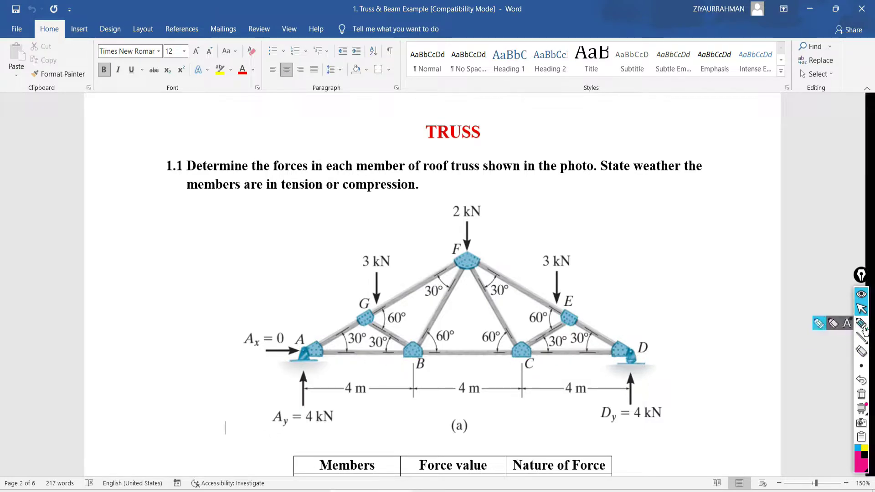
click(862, 324)
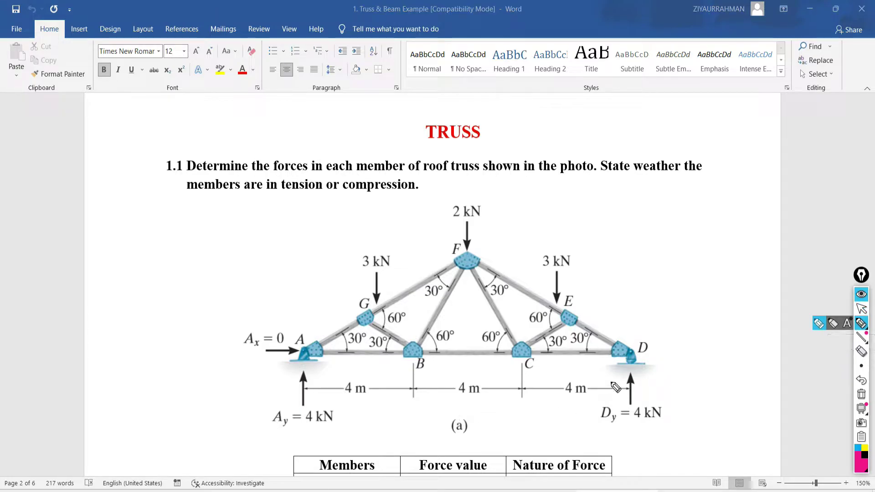
drag(656, 329, 624, 321)
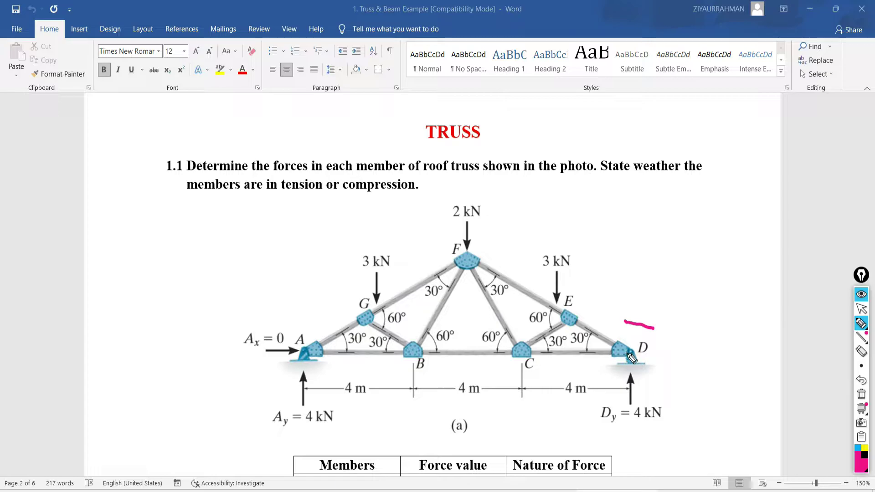
drag(632, 354, 299, 351)
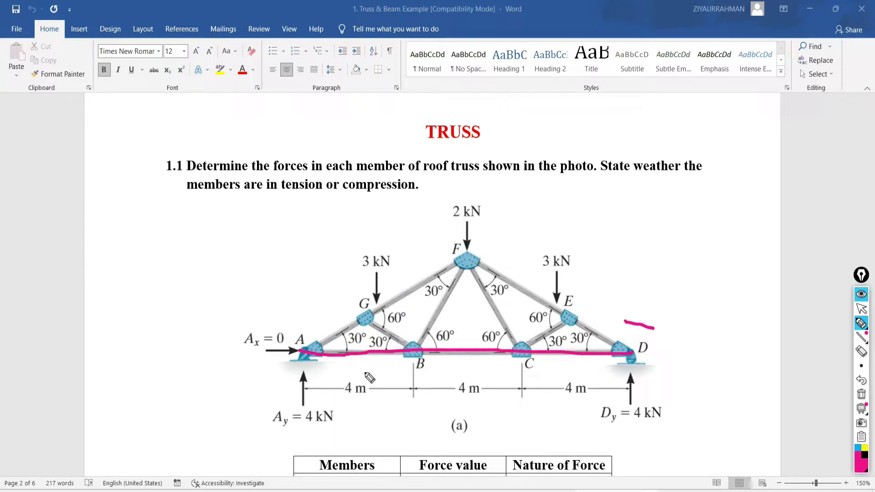
click(861, 309)
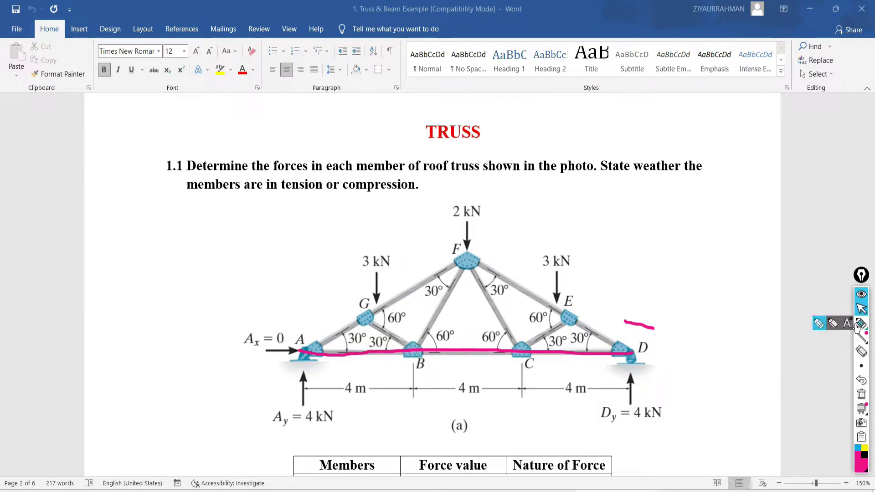
click(862, 323)
mouse_move(515, 351)
mouse_down()
mouse_move(419, 355)
mouse_move(517, 351)
mouse_move(415, 352)
mouse_move(399, 385)
mouse_move(313, 346)
mouse_up()
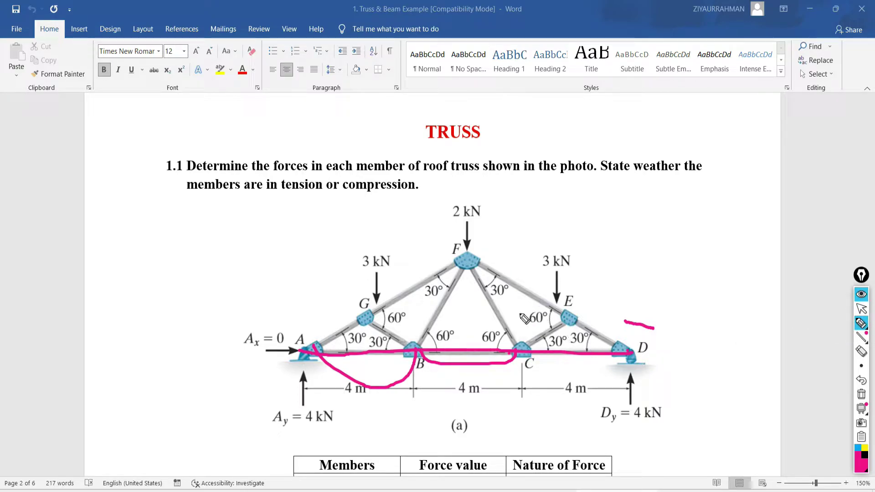
click(862, 309)
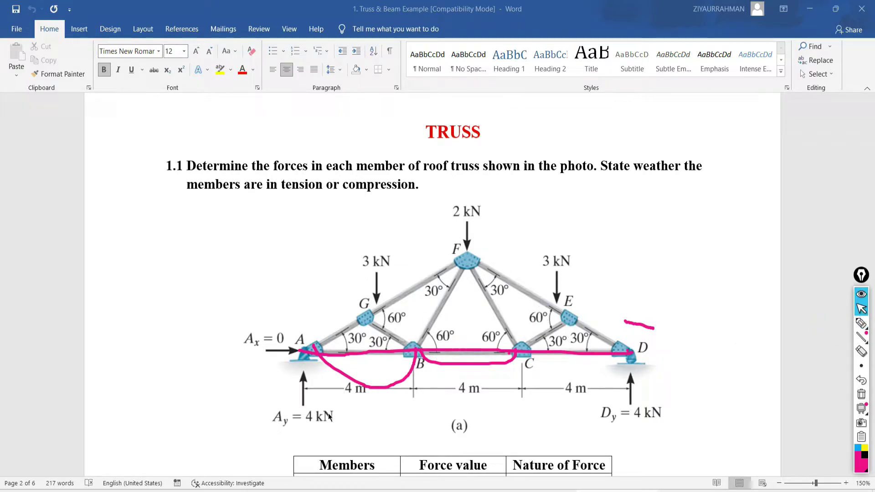
key(alt+Tab)
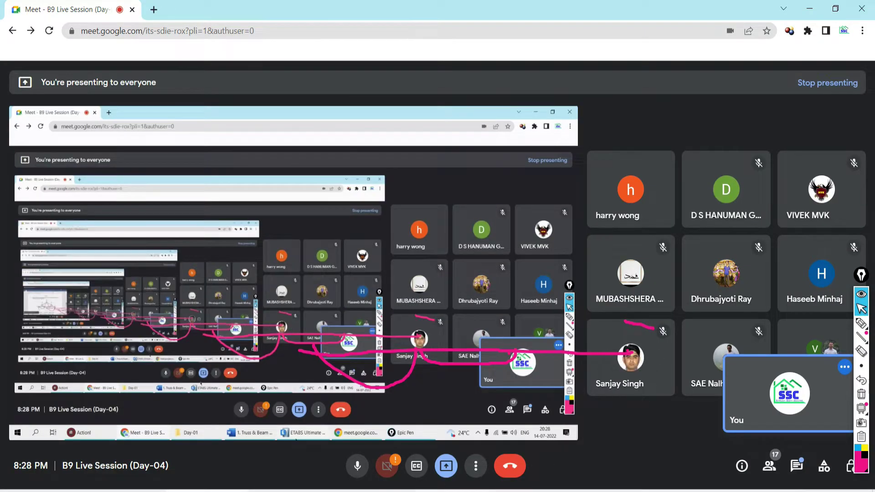
key(alt+Tab)
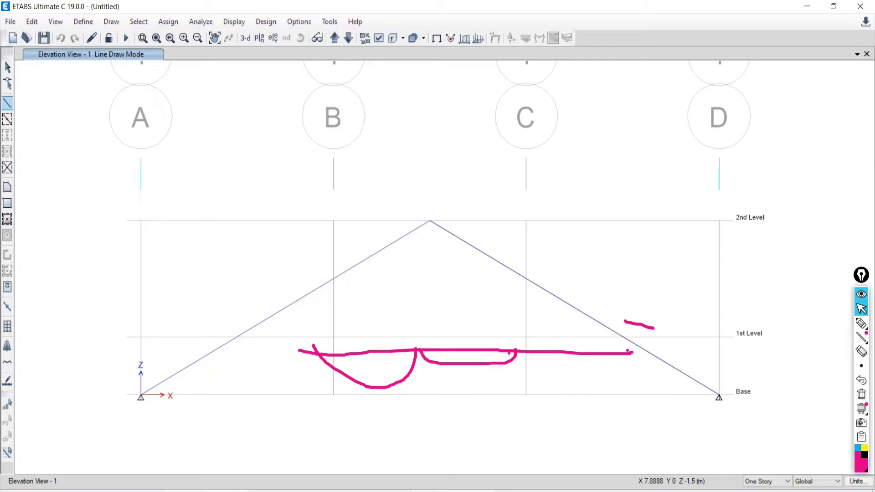
Draw the bottom chord along Base through joints D, C, B and A.
click(720, 396)
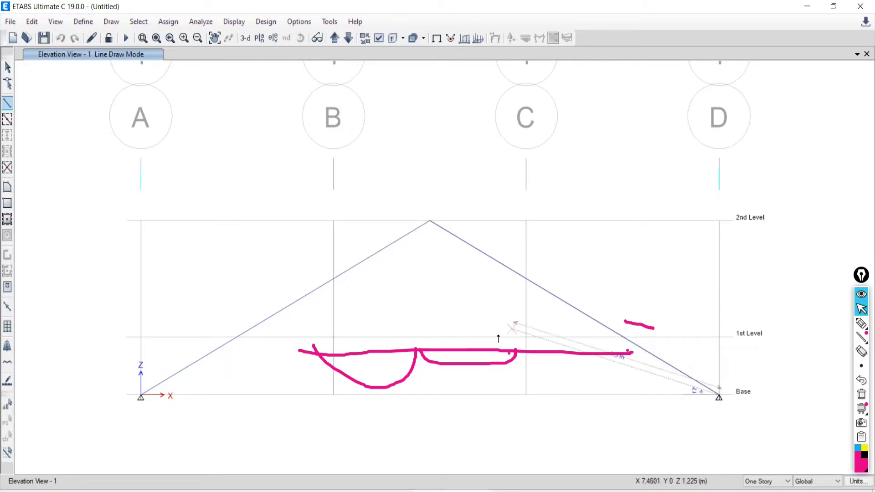
click(526, 396)
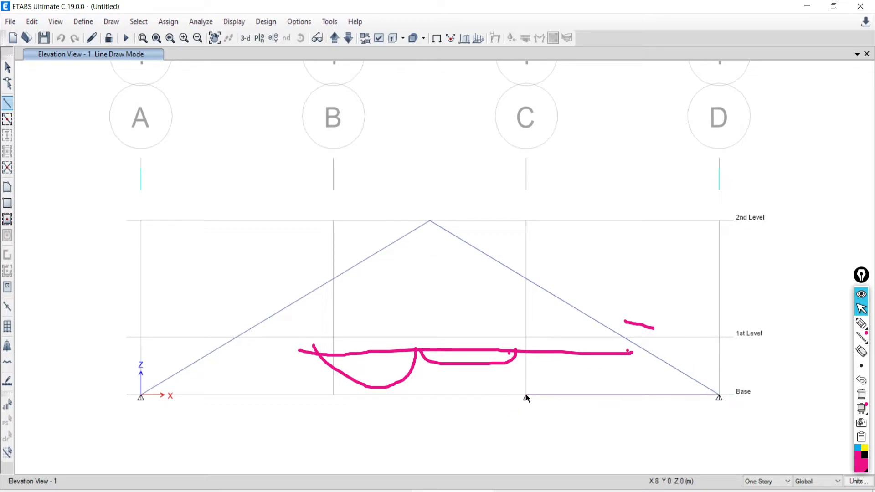
click(332, 396)
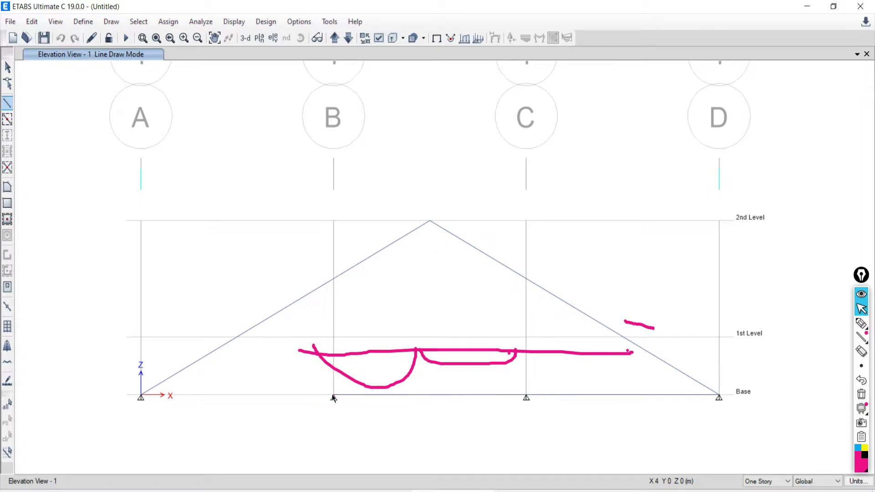
click(141, 397)
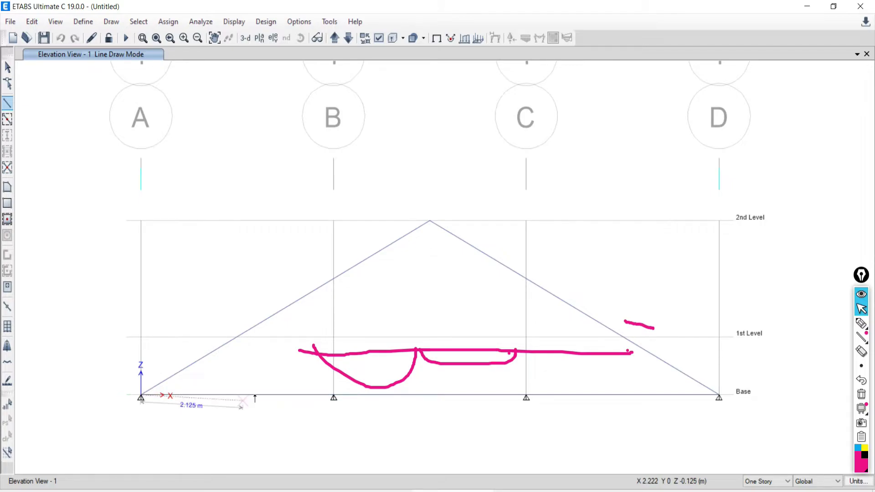
key(Escape)
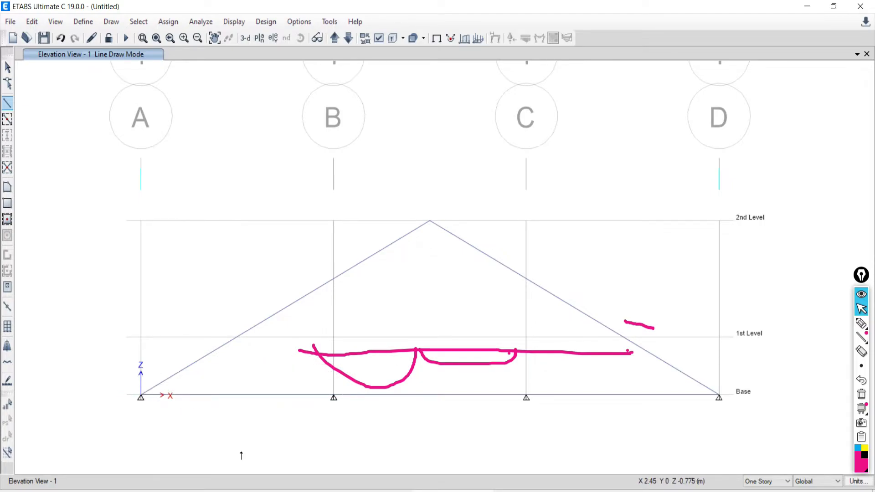
Check the Word figure, abandon a diagonal started at B base, and return to Select.
middle_drag(293, 369, 293, 311)
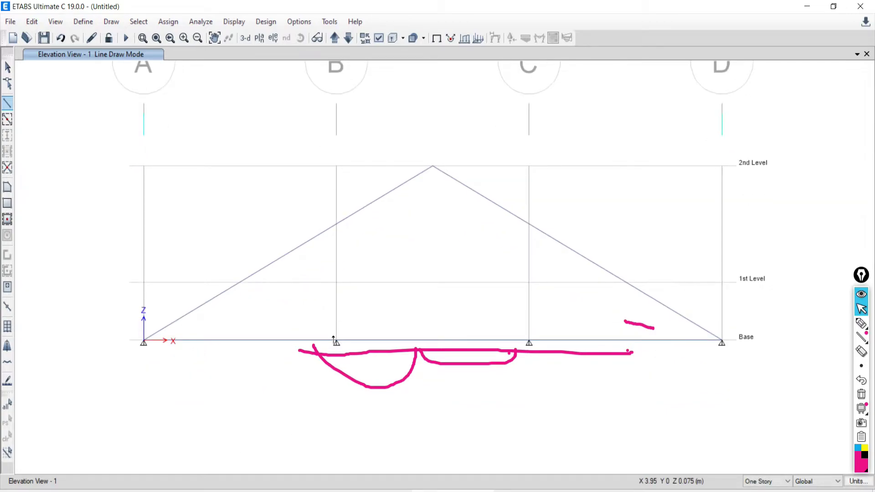
key(alt+Tab)
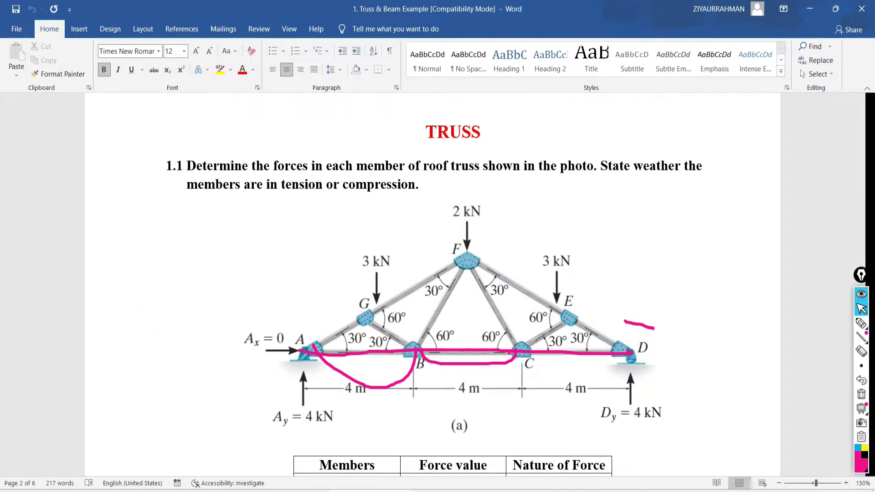
key(alt+Tab)
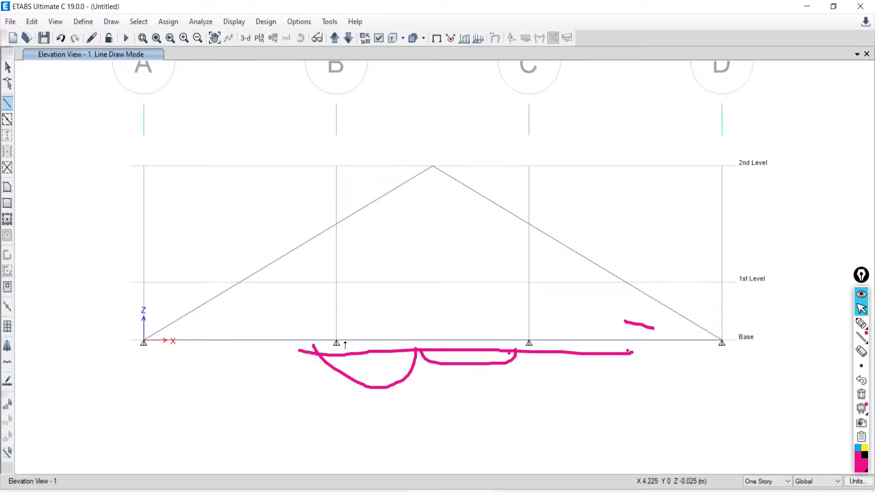
click(337, 343)
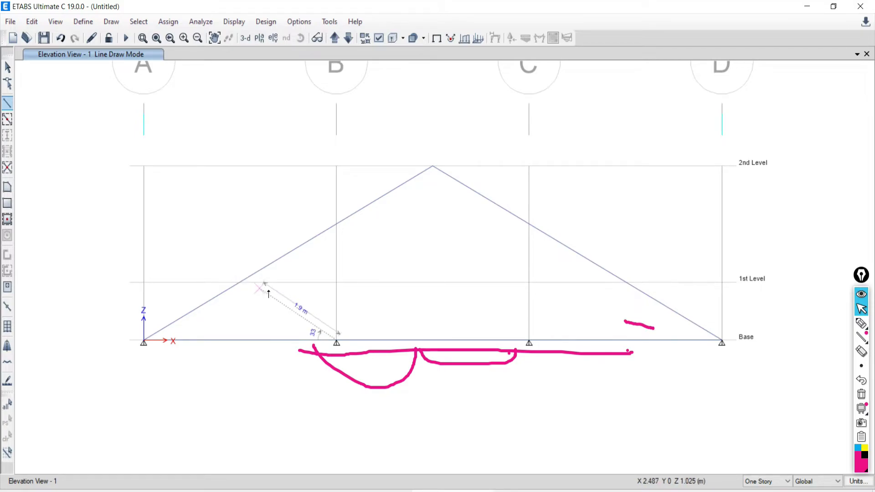
click(7, 67)
right_click(243, 167)
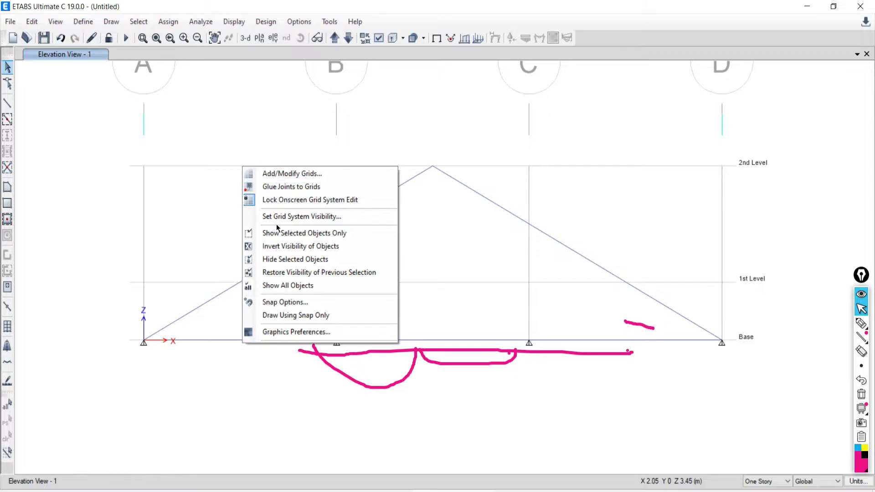
click(274, 303)
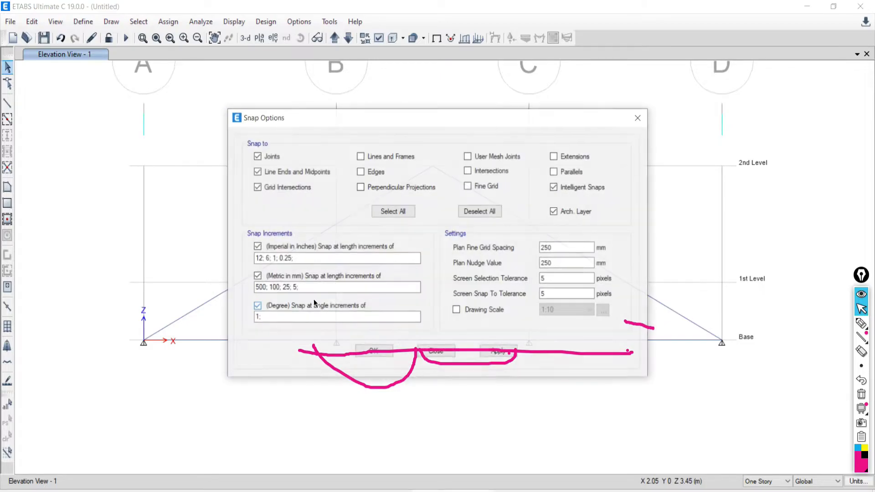
click(274, 171)
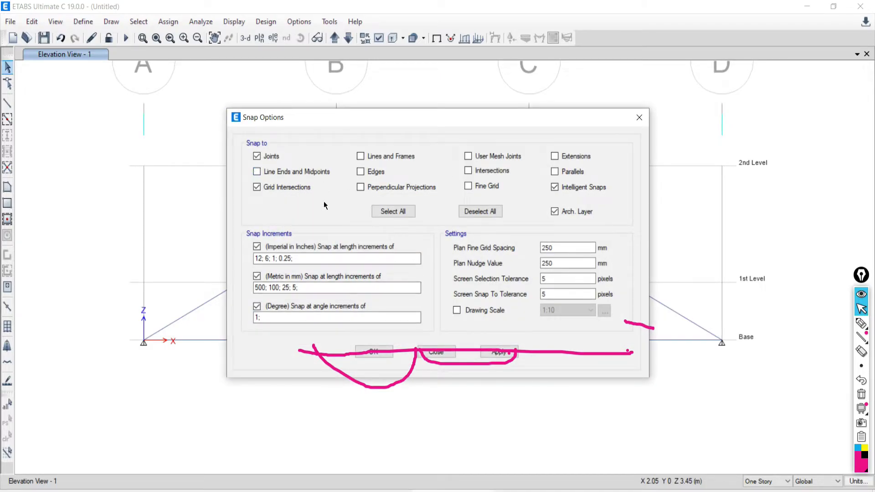
click(482, 350)
click(377, 351)
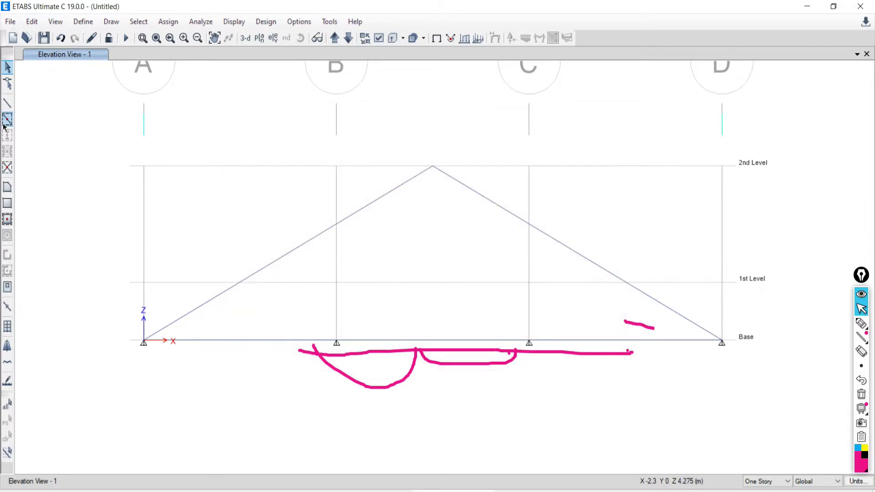
click(5, 104)
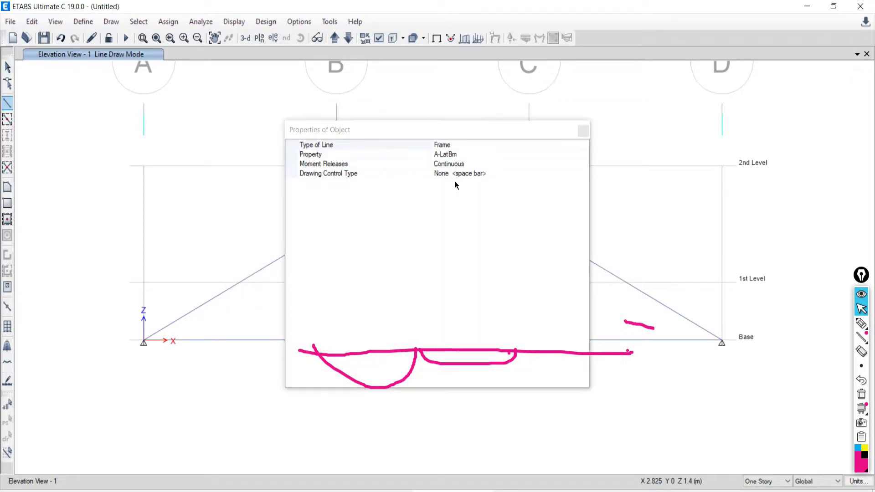
click(584, 132)
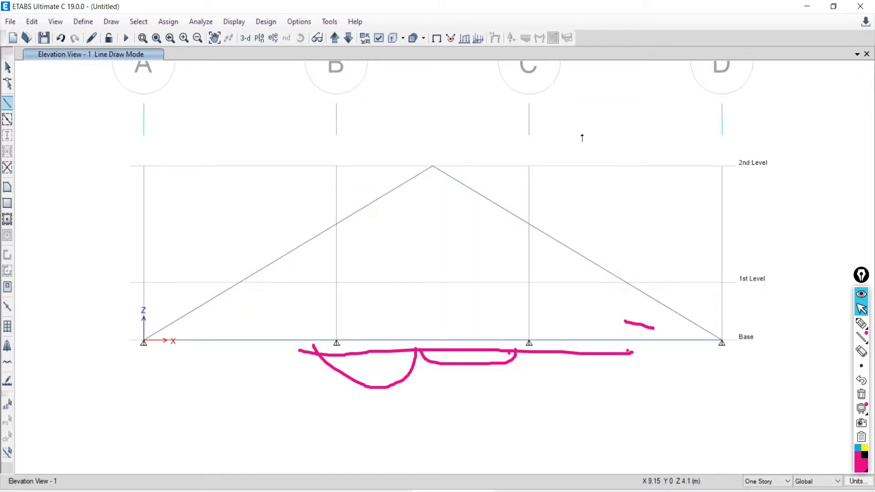
click(337, 342)
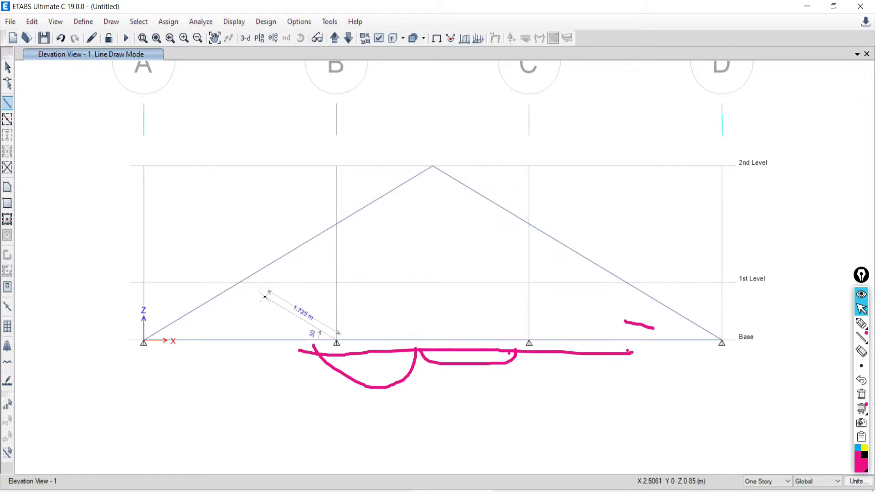
key(Escape)
click(8, 67)
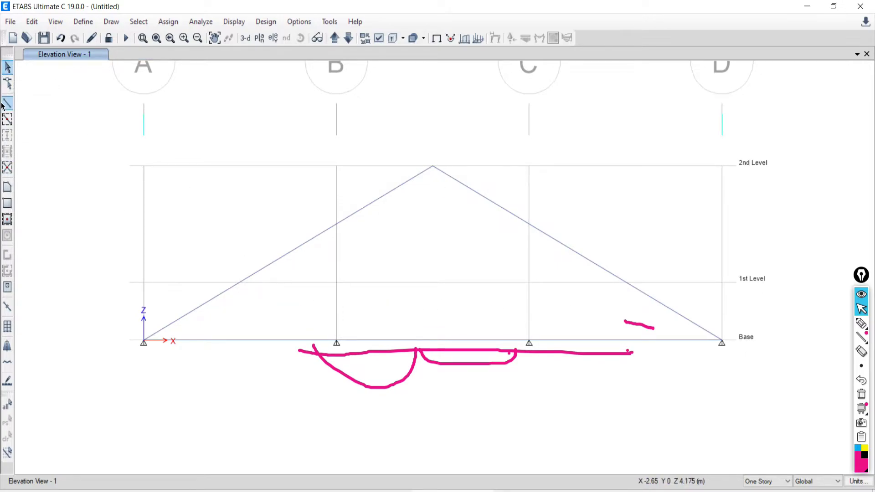
right_click(237, 195)
click(271, 332)
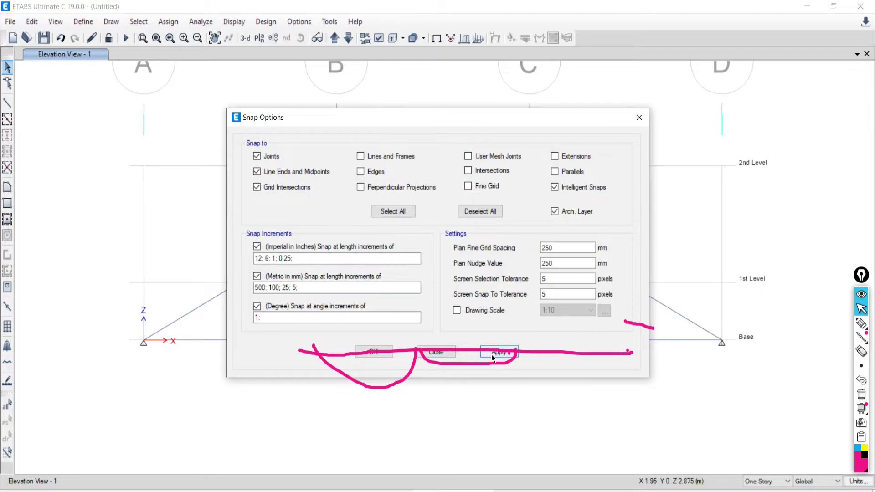
click(375, 351)
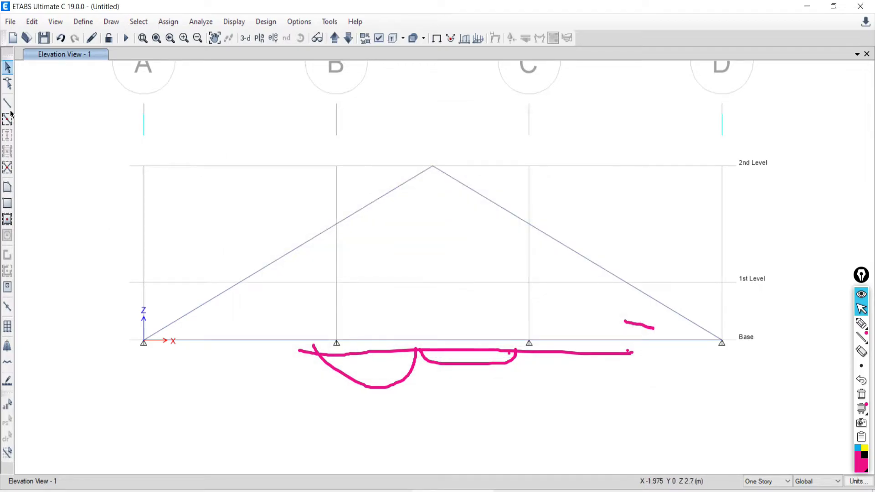
Draw a web member from the grid B base joint to the left rafter's midpoint.
click(861, 395)
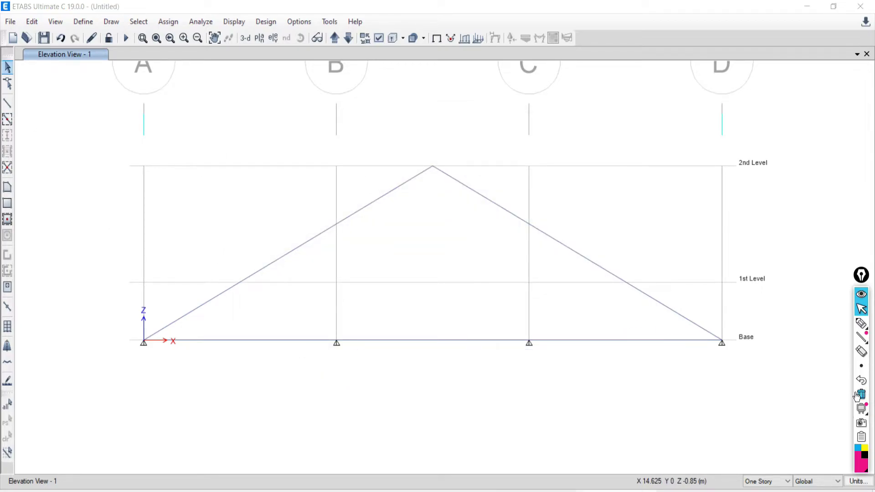
click(7, 103)
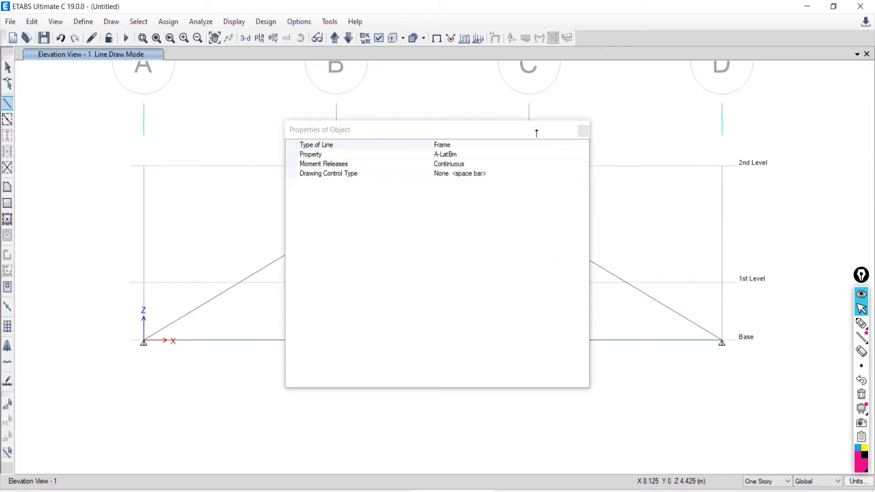
click(583, 131)
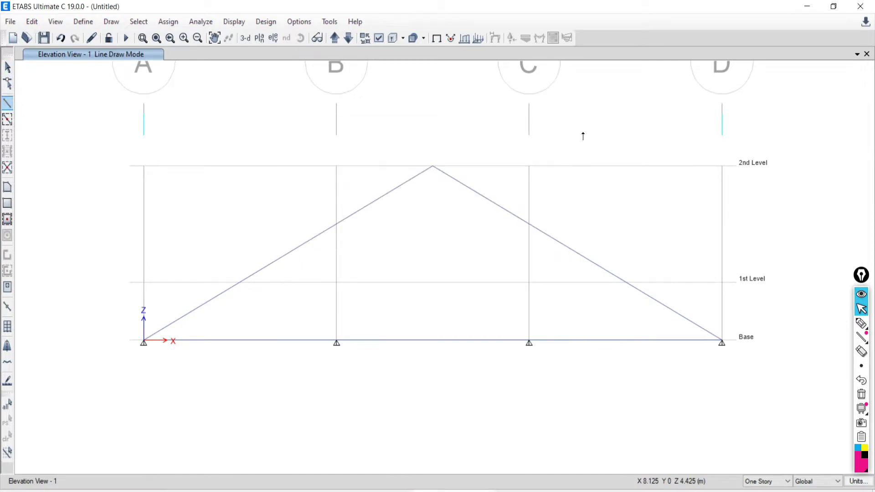
click(337, 340)
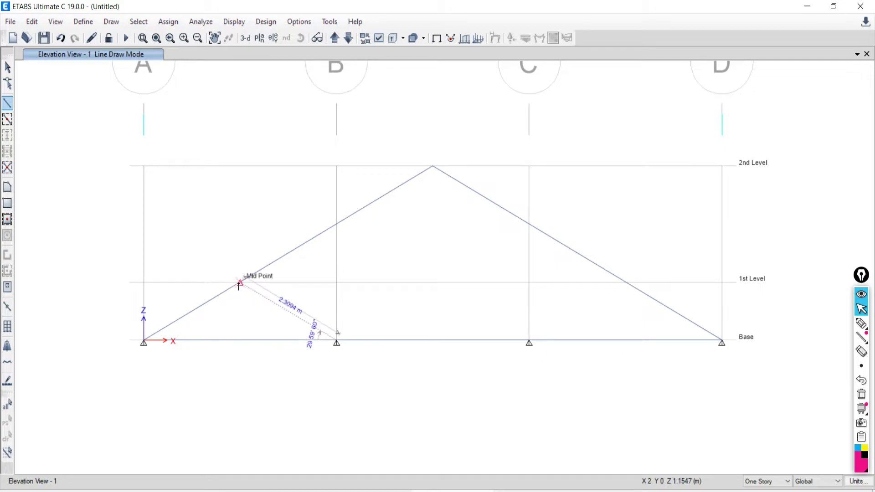
click(240, 283)
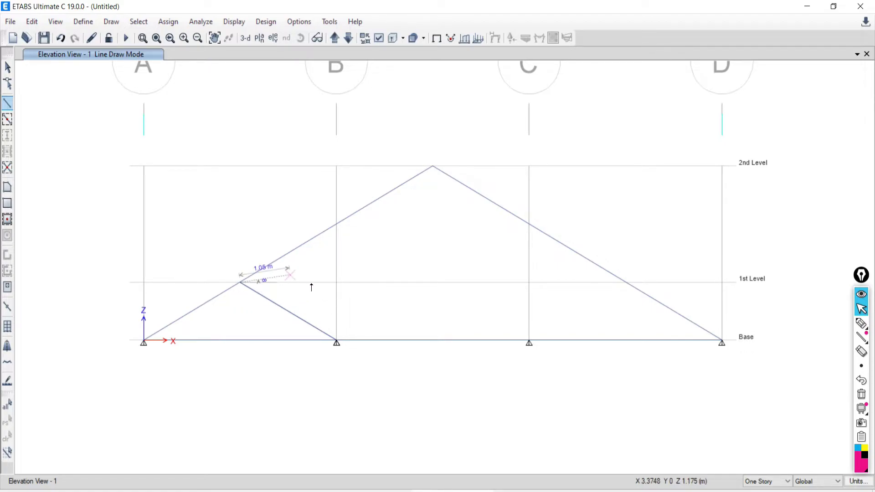
key(Escape)
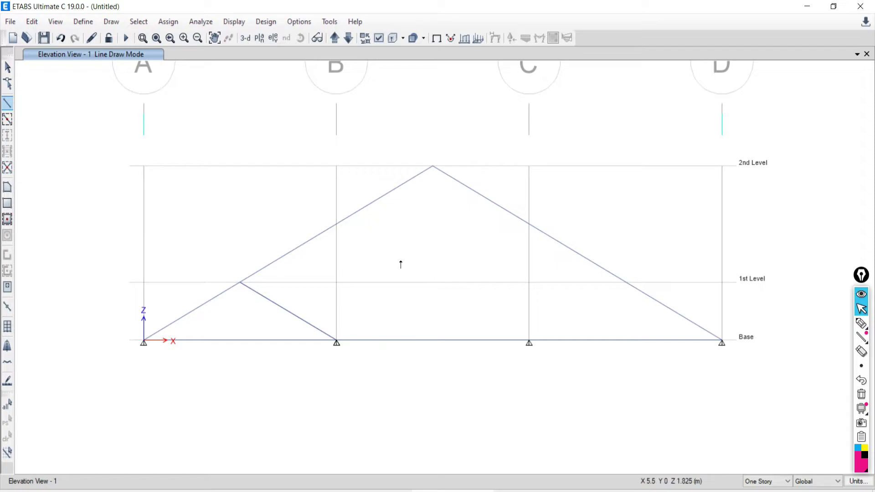
Draw web members B base to apex, apex to C base, and C base to the right rafter midpoint.
click(336, 341)
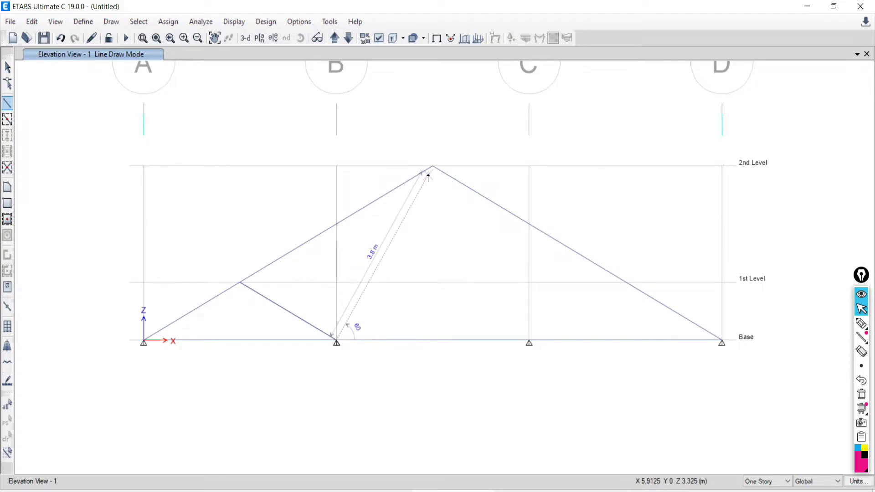
click(433, 167)
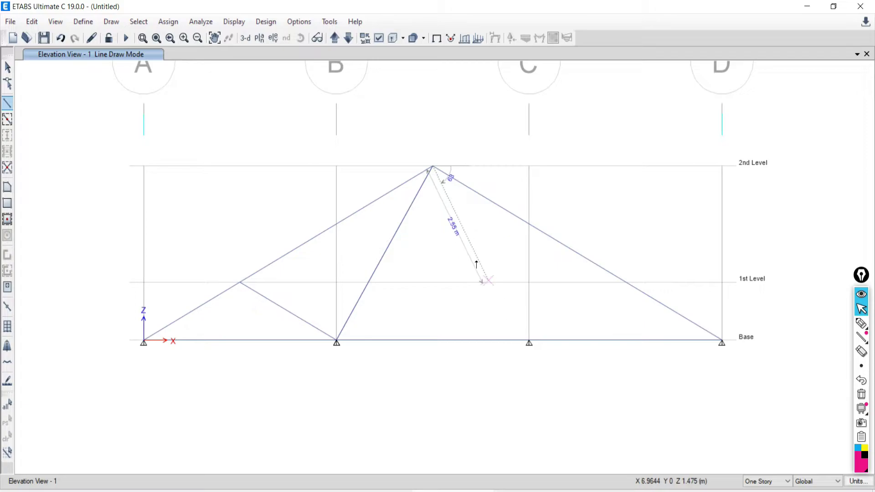
click(529, 342)
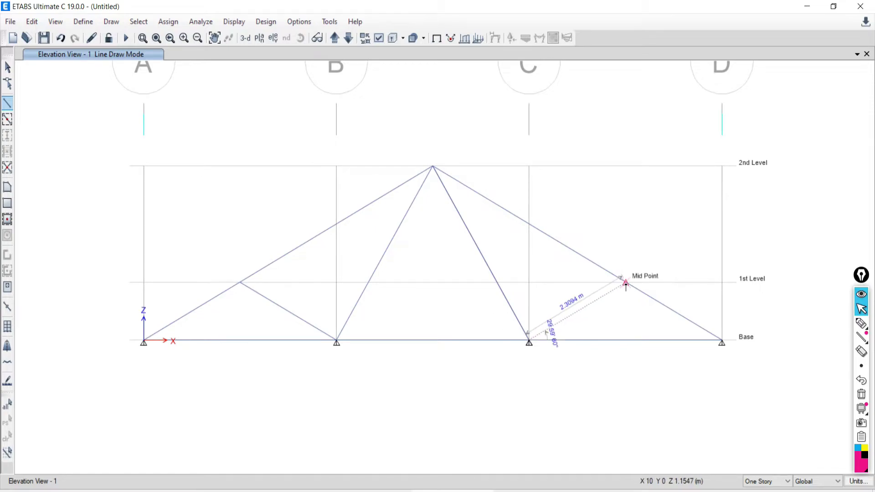
click(625, 283)
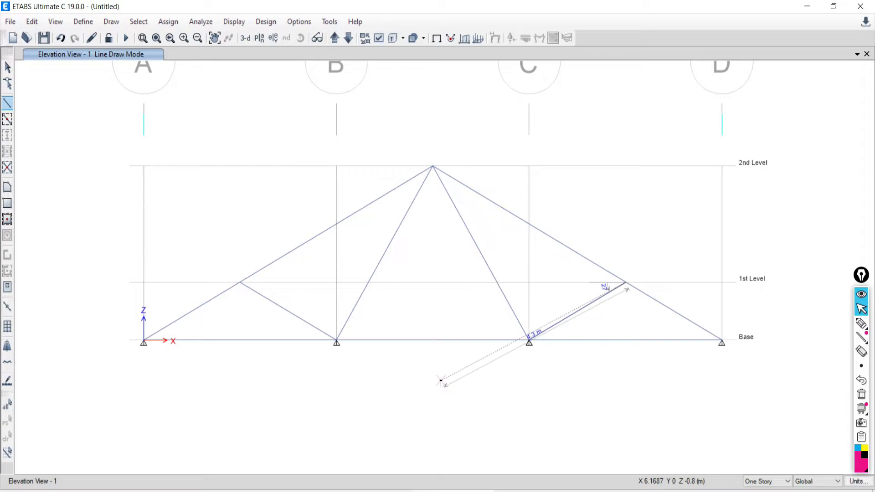
key(Escape)
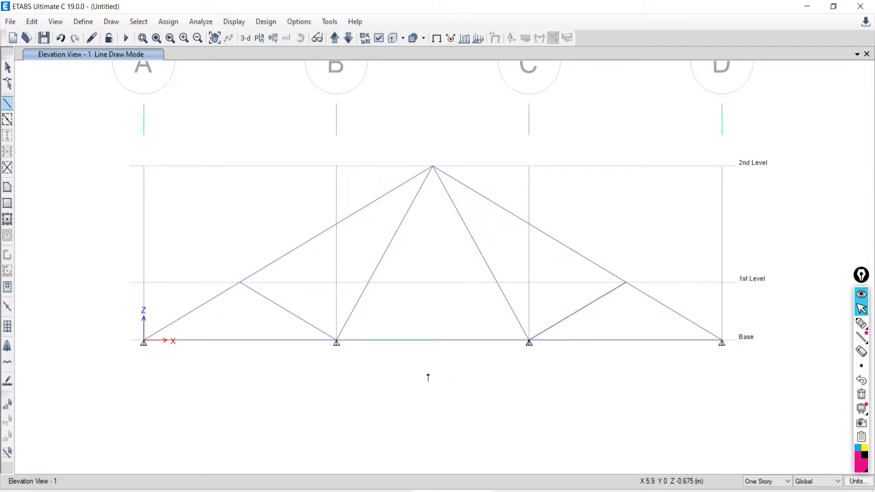
click(7, 67)
click(861, 324)
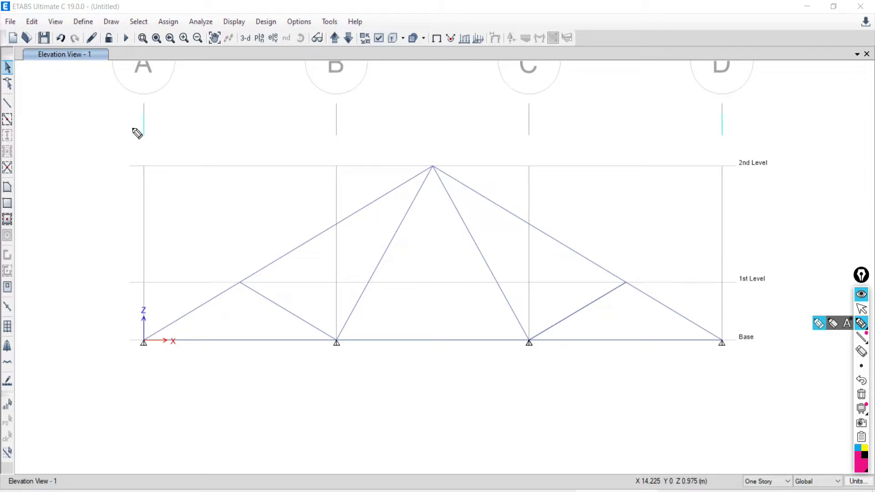
mouse_move(106, 107)
mouse_down()
mouse_move(86, 131)
mouse_move(109, 117)
mouse_move(97, 131)
mouse_up()
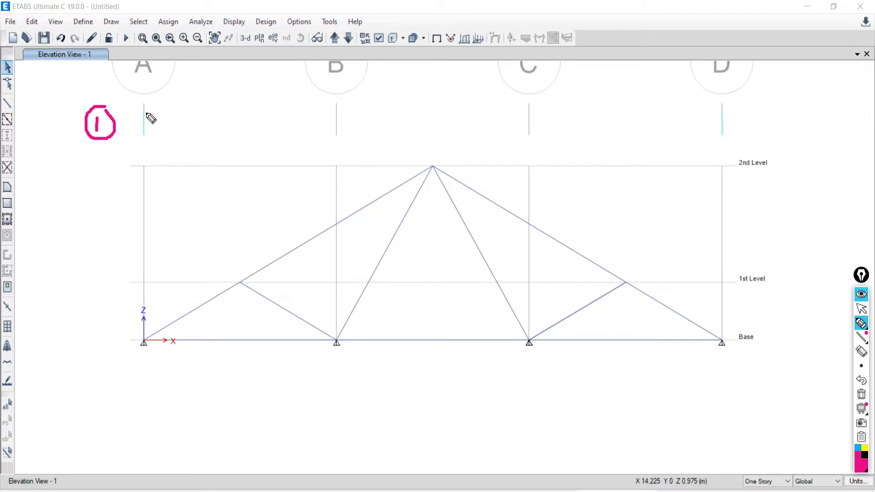
mouse_move(144, 112)
mouse_down()
mouse_move(165, 140)
mouse_move(172, 118)
mouse_move(199, 125)
mouse_move(236, 115)
mouse_move(247, 139)
mouse_up()
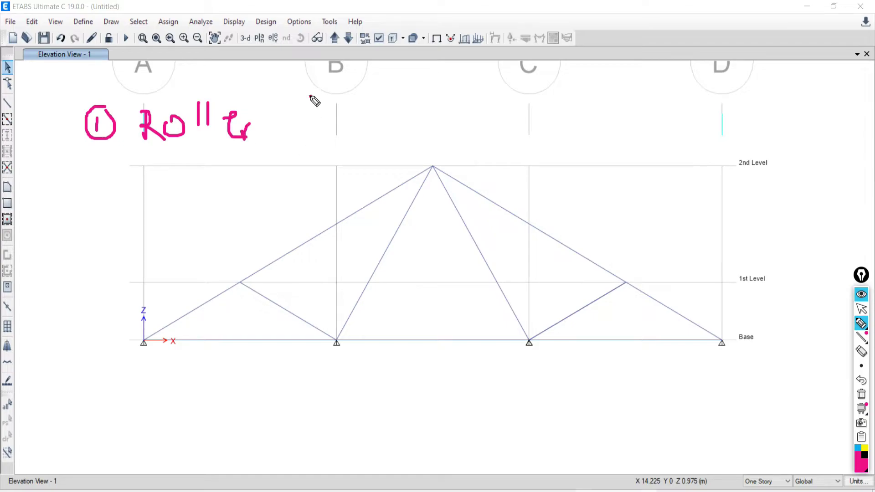
mouse_move(311, 96)
mouse_down()
mouse_move(312, 129)
mouse_move(319, 96)
mouse_up()
drag(87, 182, 95, 231)
mouse_move(121, 185)
mouse_down()
mouse_move(123, 216)
mouse_move(142, 209)
mouse_up()
mouse_move(110, 201)
mouse_down()
mouse_move(160, 200)
mouse_move(173, 210)
mouse_move(183, 203)
mouse_up()
click(157, 179)
drag(187, 193, 198, 214)
drag(198, 214, 163, 219)
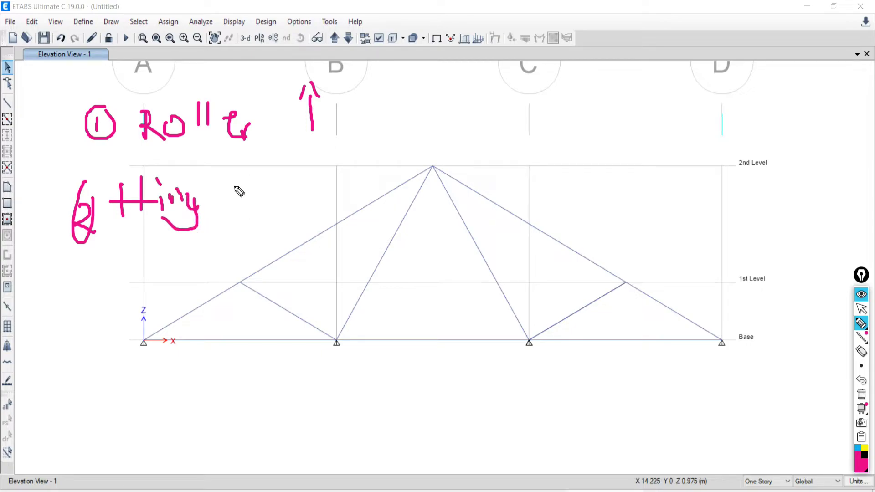
mouse_move(233, 187)
mouse_down()
mouse_move(269, 184)
mouse_move(280, 195)
mouse_move(272, 182)
mouse_up()
drag(275, 154, 284, 164)
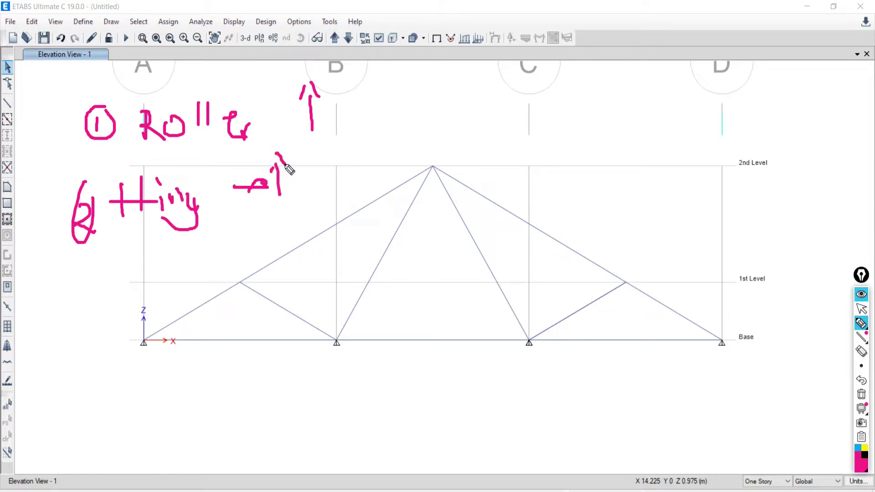
mouse_move(93, 252)
mouse_down()
mouse_move(114, 294)
mouse_move(93, 251)
mouse_up()
drag(90, 276, 95, 277)
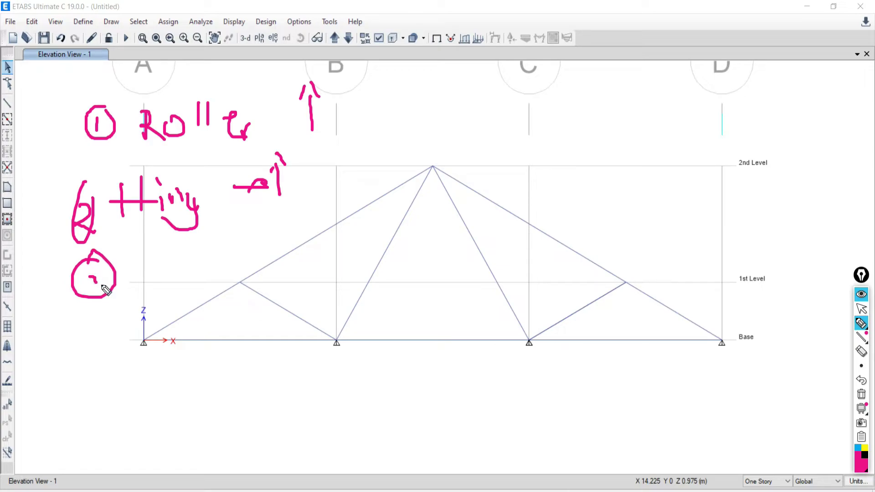
mouse_move(150, 260)
mouse_down()
mouse_move(136, 299)
mouse_move(156, 275)
mouse_up()
mouse_move(157, 272)
mouse_down()
mouse_move(156, 284)
mouse_move(178, 286)
mouse_up()
mouse_move(178, 268)
mouse_down()
mouse_move(170, 287)
mouse_move(190, 283)
mouse_move(188, 302)
mouse_up()
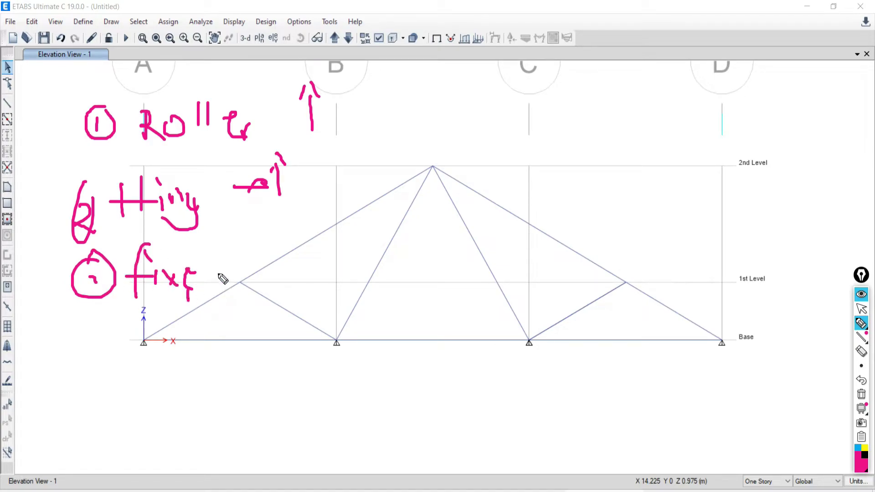
drag(211, 273, 204, 286)
drag(220, 232, 224, 285)
drag(230, 248, 224, 282)
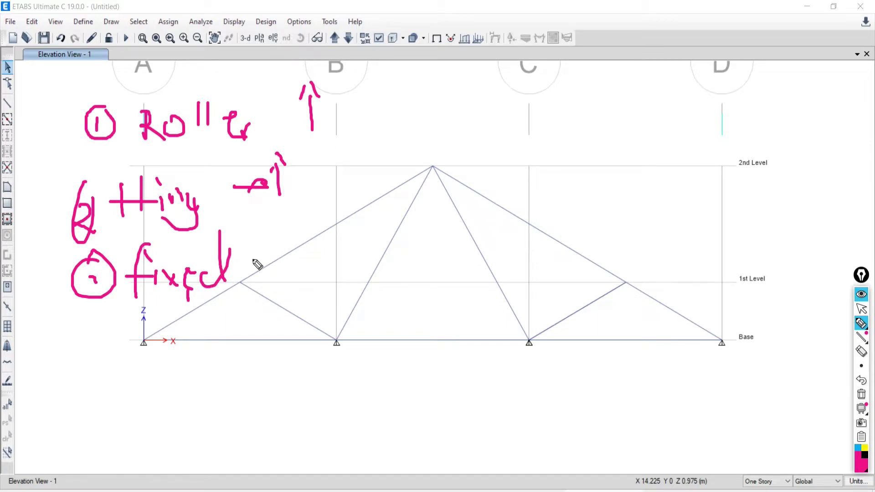
mouse_move(264, 258)
mouse_down()
mouse_move(310, 257)
mouse_move(289, 276)
mouse_up()
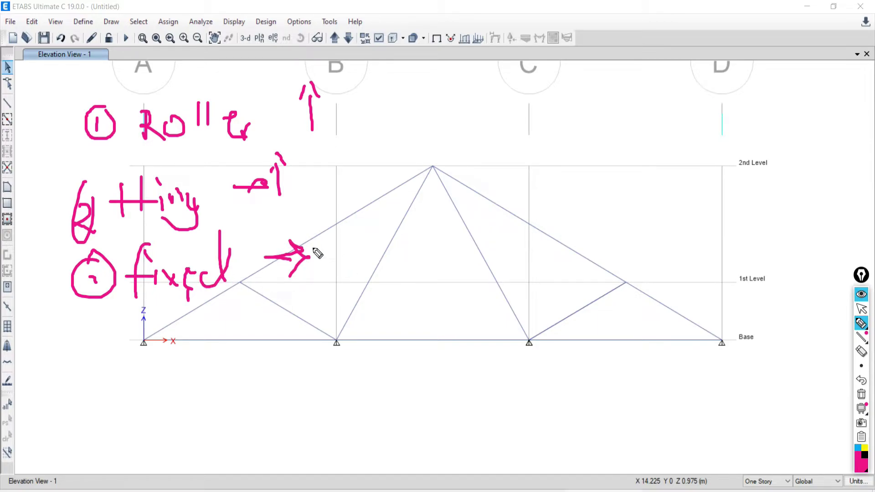
drag(315, 246, 316, 302)
drag(309, 239, 325, 257)
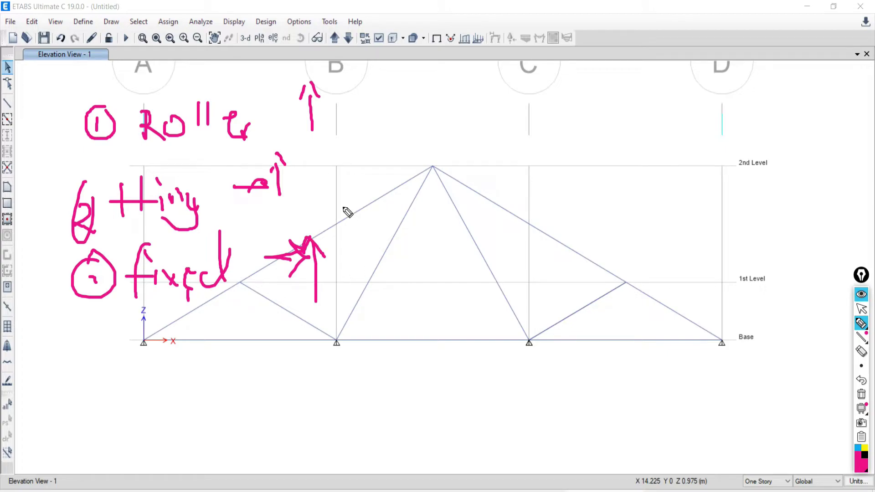
mouse_move(348, 212)
mouse_down()
mouse_move(294, 222)
mouse_move(297, 271)
mouse_move(334, 301)
mouse_up()
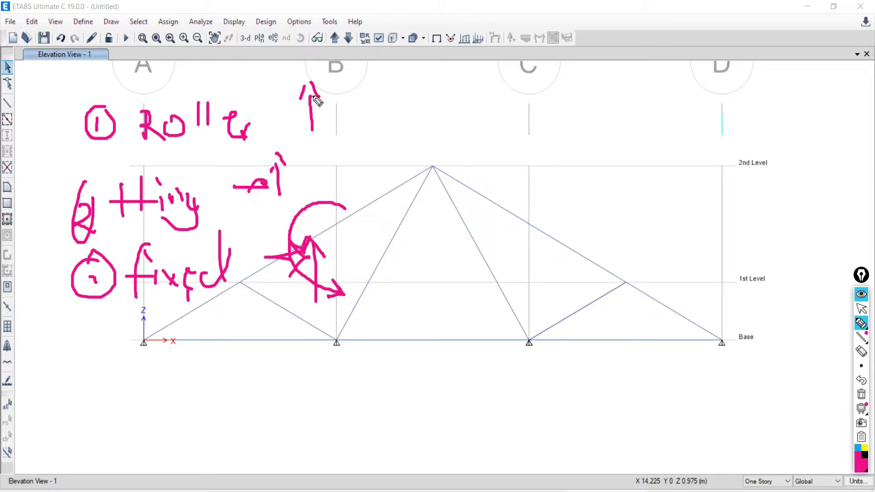
mouse_move(314, 65)
mouse_down()
mouse_move(348, 118)
mouse_move(322, 79)
mouse_up()
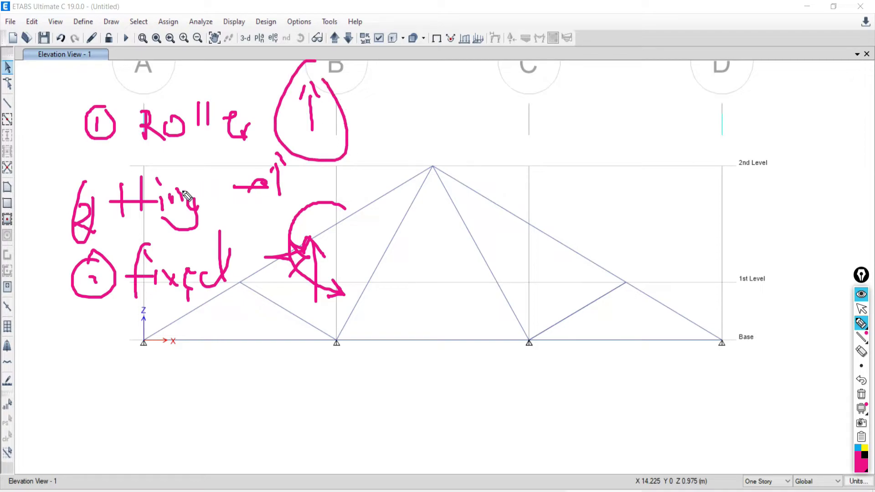
mouse_move(290, 140)
mouse_down()
mouse_move(268, 142)
mouse_move(270, 218)
mouse_move(285, 157)
mouse_up()
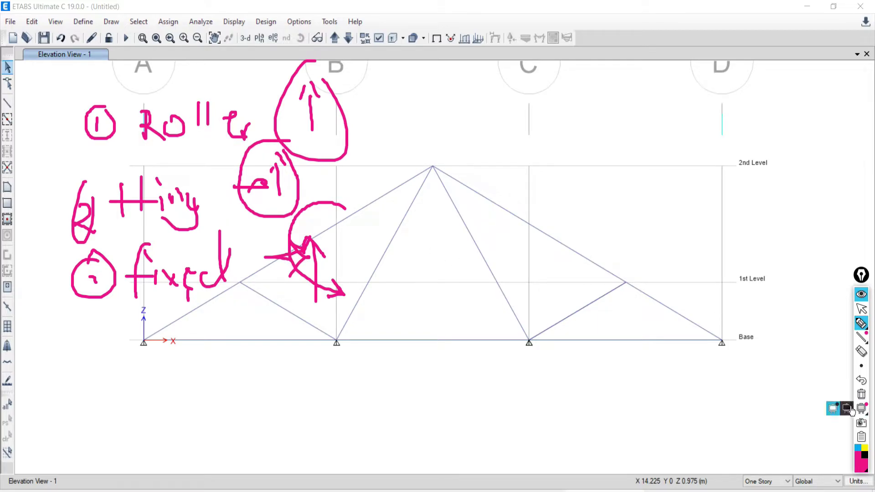
click(861, 394)
click(861, 310)
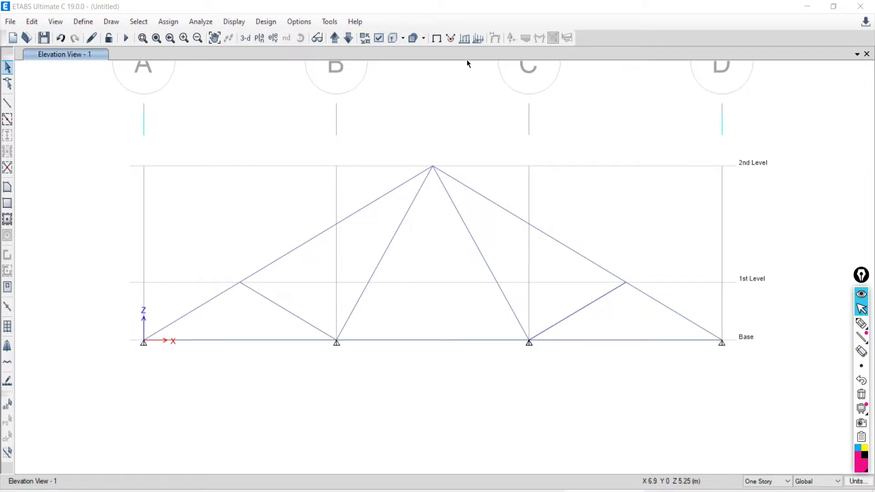
Show the truss in 3-D, circle its four Base-level joints in pink ink, and open the elevation list.
click(245, 38)
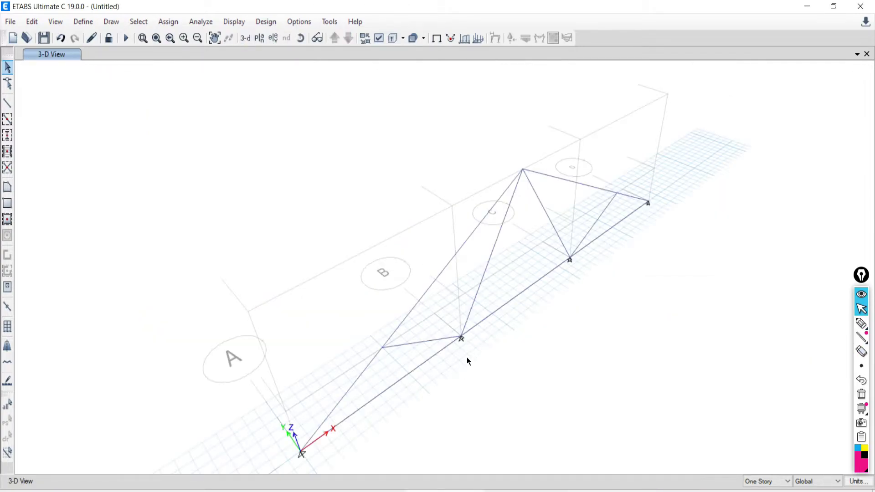
click(861, 323)
mouse_move(655, 186)
mouse_down()
mouse_move(640, 217)
mouse_move(657, 211)
mouse_move(655, 192)
mouse_up()
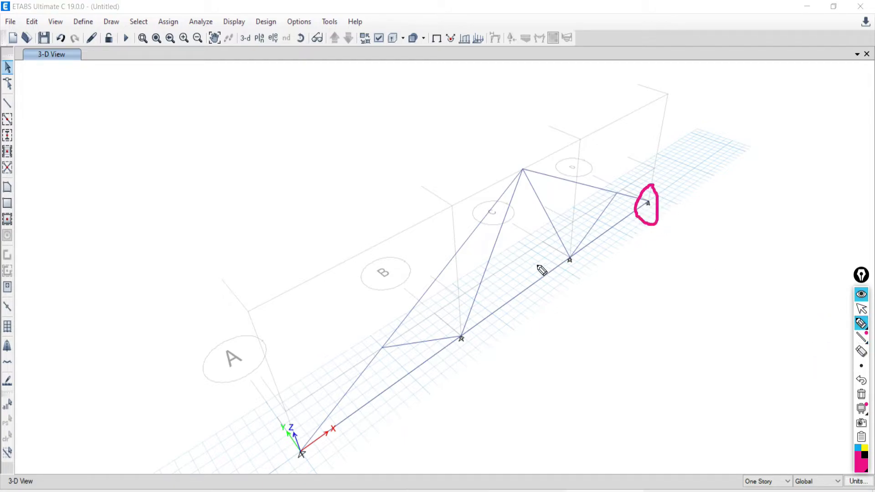
mouse_move(567, 246)
mouse_down()
mouse_move(569, 277)
mouse_move(591, 267)
mouse_move(569, 248)
mouse_up()
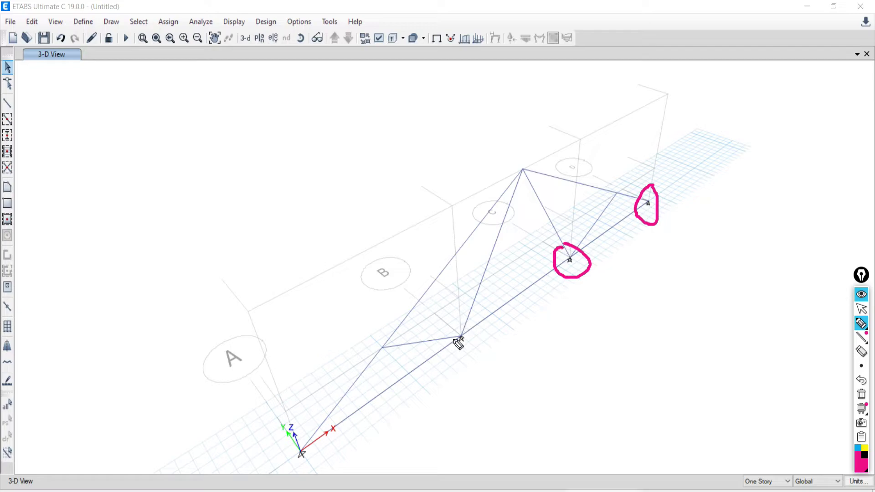
mouse_move(472, 324)
mouse_down()
mouse_move(449, 329)
mouse_move(463, 366)
mouse_move(484, 360)
mouse_move(474, 324)
mouse_up()
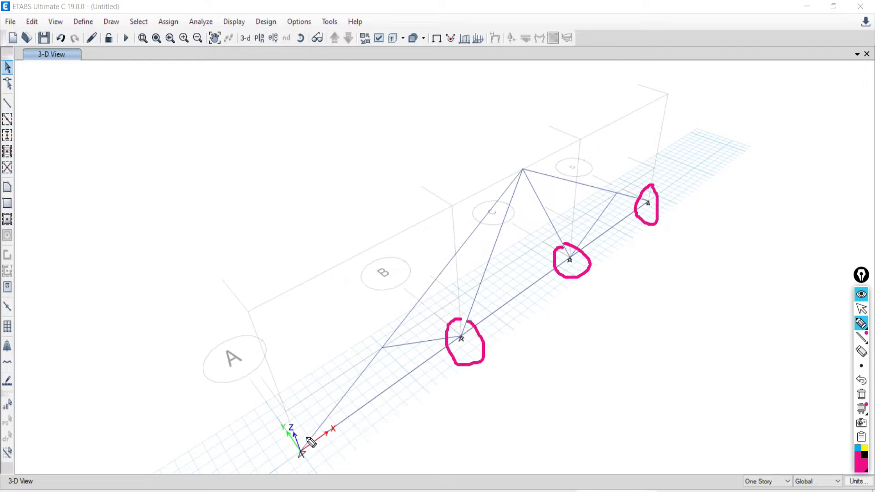
mouse_move(311, 443)
mouse_down()
mouse_move(314, 462)
mouse_move(319, 444)
mouse_up()
click(862, 308)
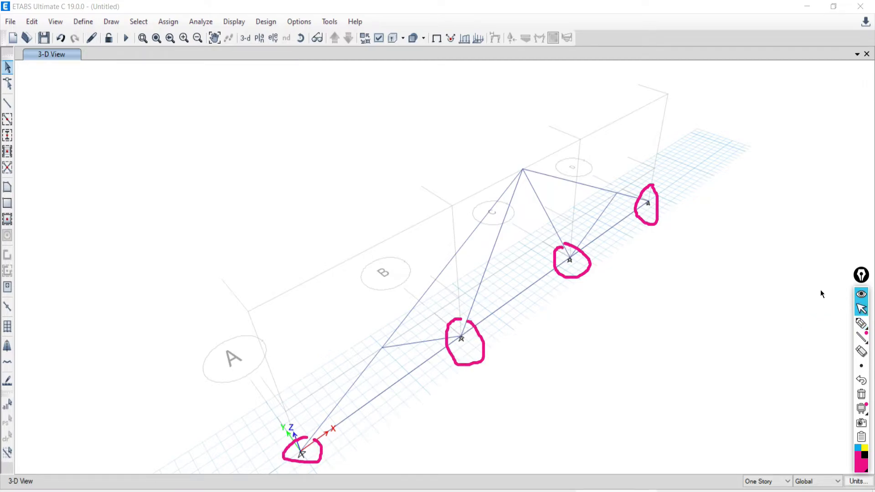
click(270, 40)
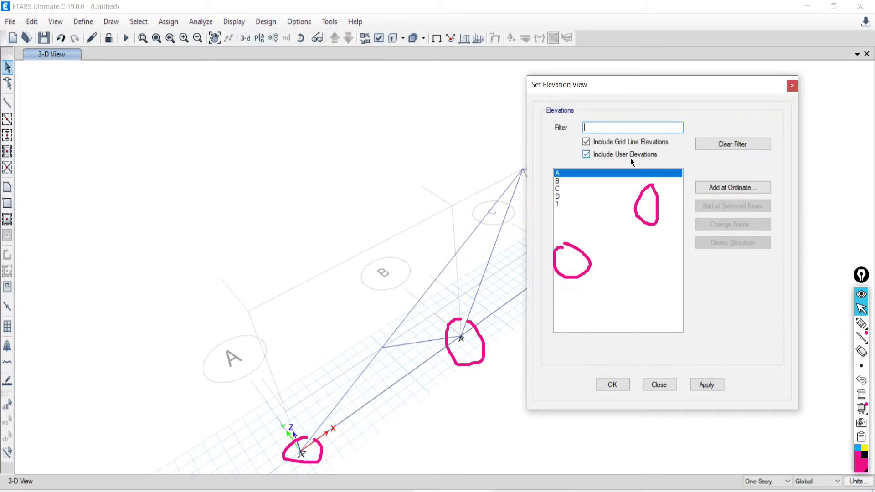
Display Elevation View 1 with the full truss shifted up in the window.
click(560, 204)
click(708, 385)
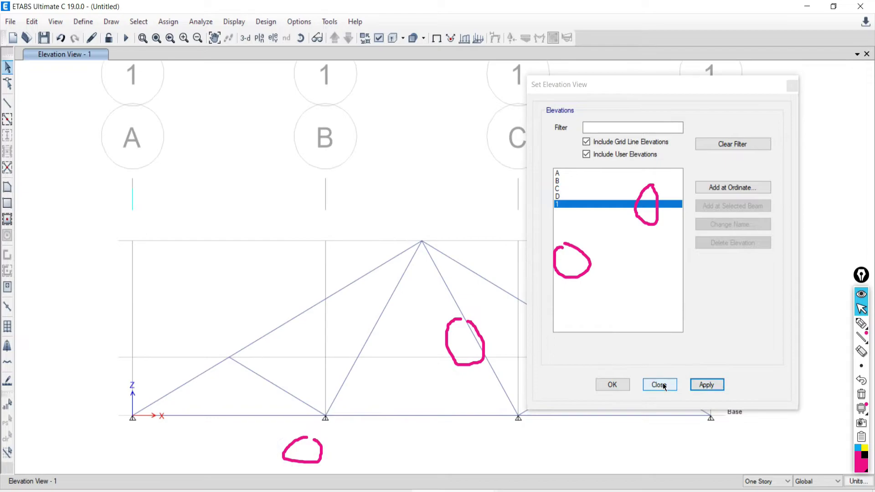
click(660, 385)
middle_drag(445, 385, 471, 238)
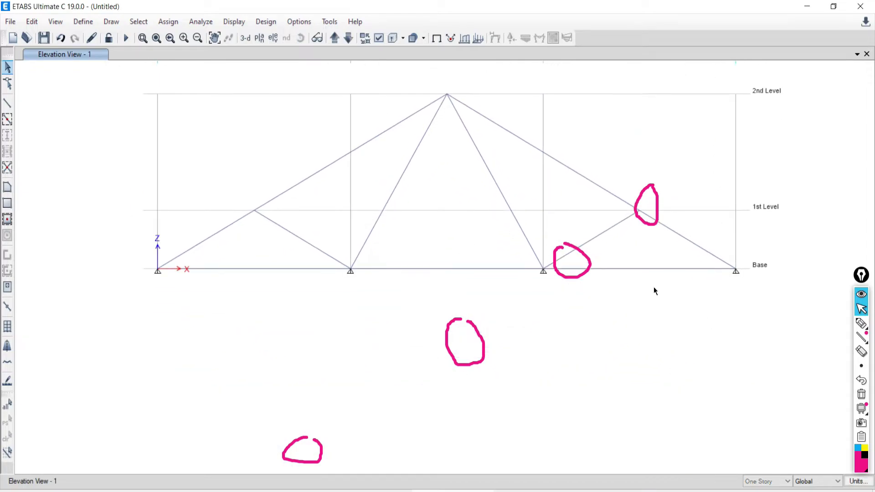
Clear the old annotation marks and circle the Base level label with the highlighter.
click(862, 396)
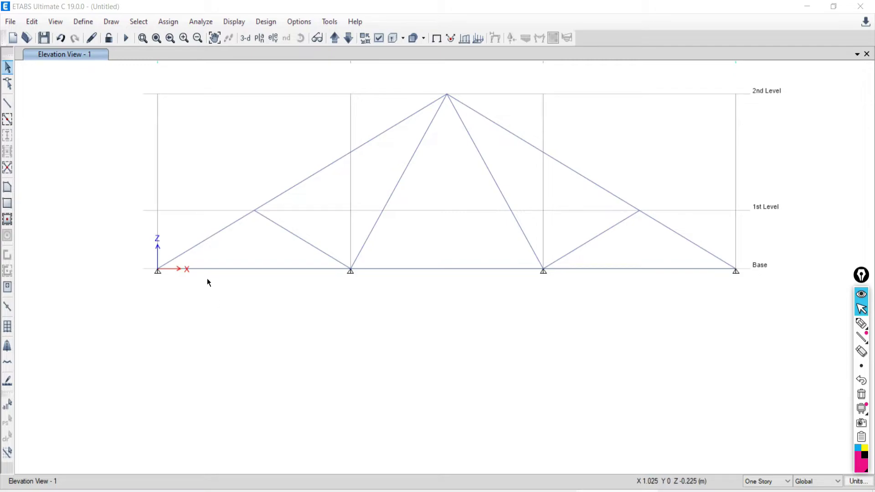
key(ctrl+shift+h)
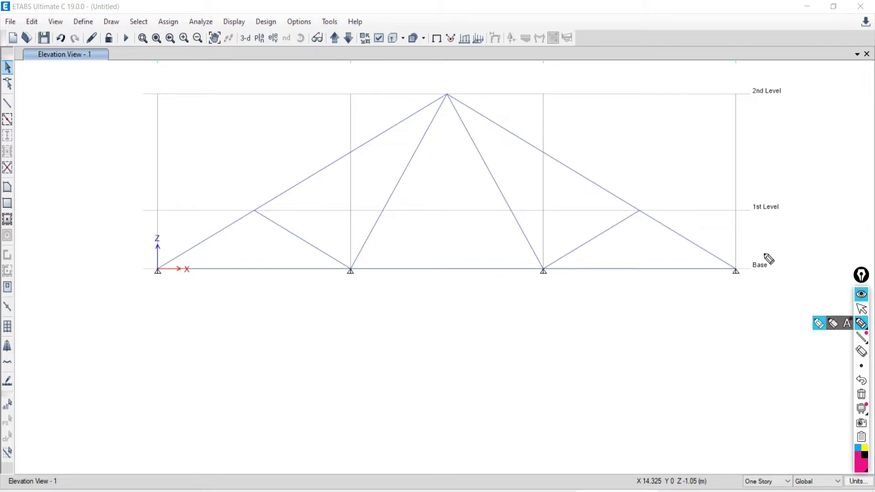
mouse_move(779, 257)
mouse_down()
mouse_move(749, 257)
mouse_move(747, 271)
mouse_move(783, 262)
mouse_up()
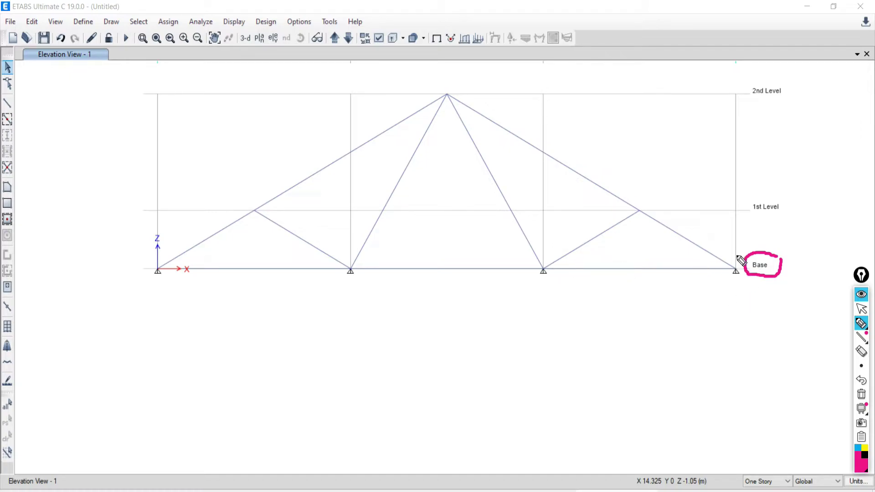
Mark the right-end and third support joints on screen, then consult the Word truss problem sheet.
mouse_move(734, 253)
mouse_down()
mouse_move(718, 268)
mouse_move(729, 294)
mouse_move(752, 280)
mouse_move(738, 244)
mouse_up()
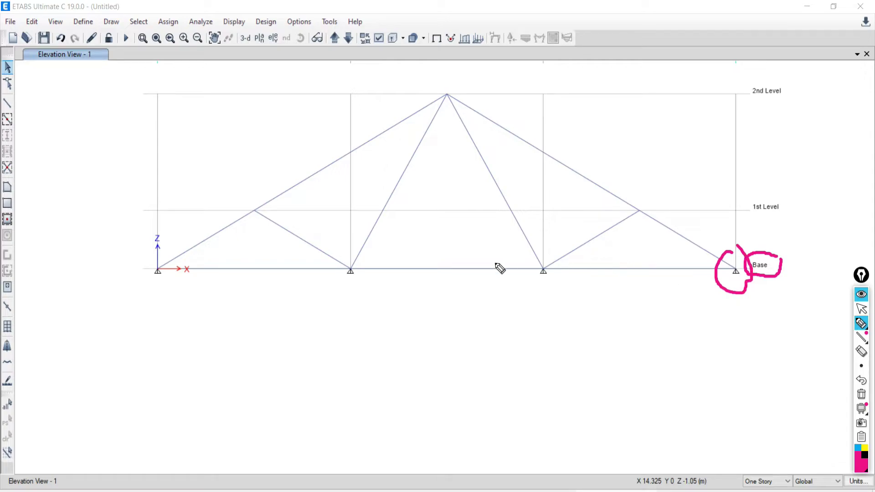
mouse_move(542, 250)
mouse_down()
mouse_move(511, 286)
mouse_move(548, 307)
mouse_move(565, 262)
mouse_move(551, 244)
mouse_up()
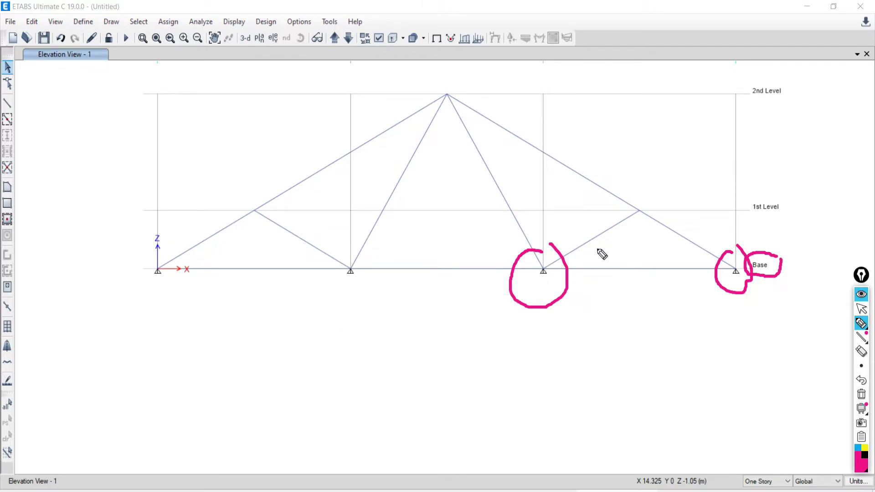
click(861, 395)
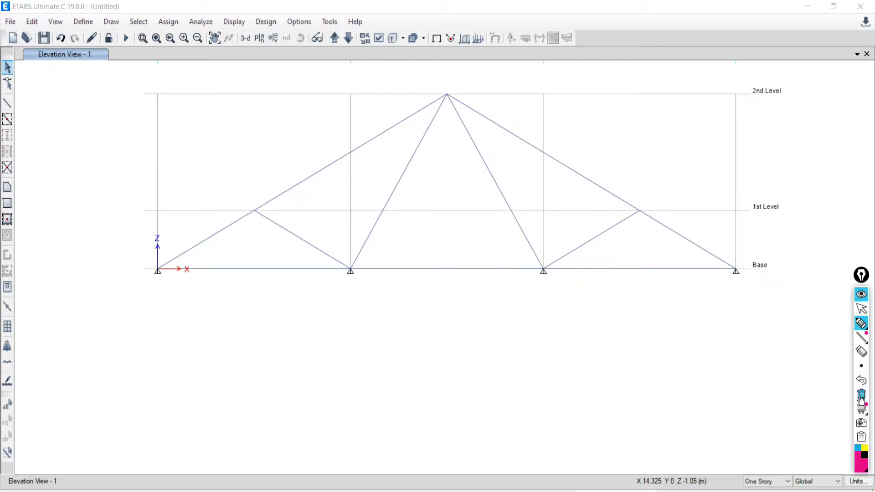
click(862, 310)
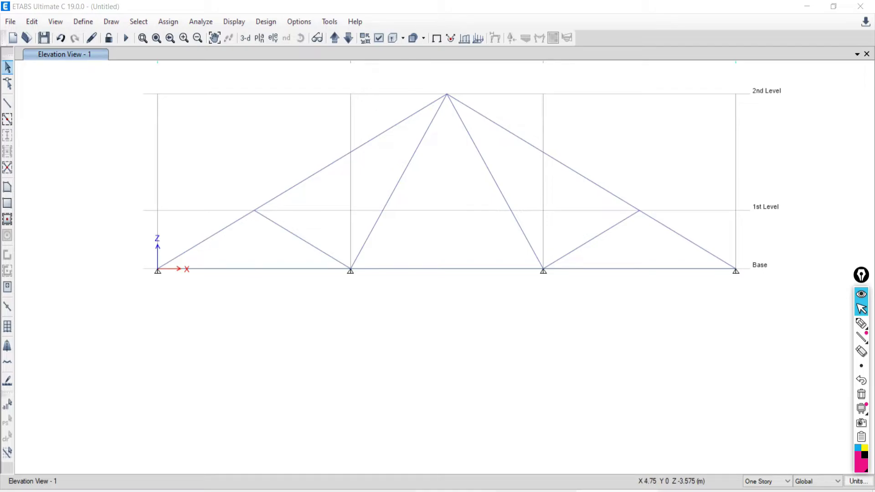
key(alt+Tab)
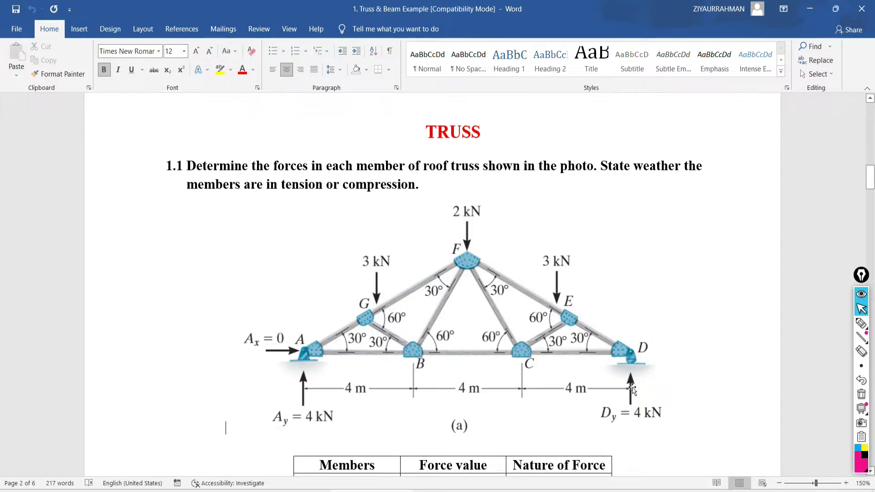
key(alt+Tab)
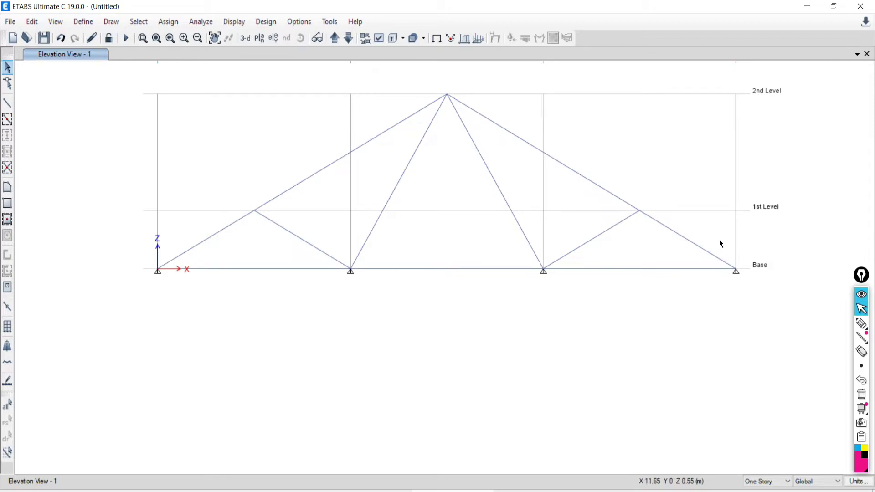
Pan to the right base support and select the base joint at grid D 1.
scroll(784, 295, up, 5)
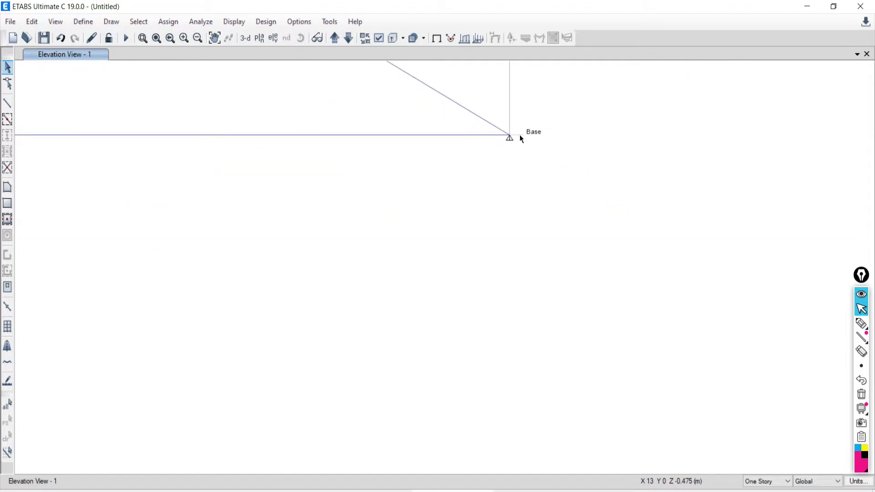
middle_drag(478, 211, 491, 319)
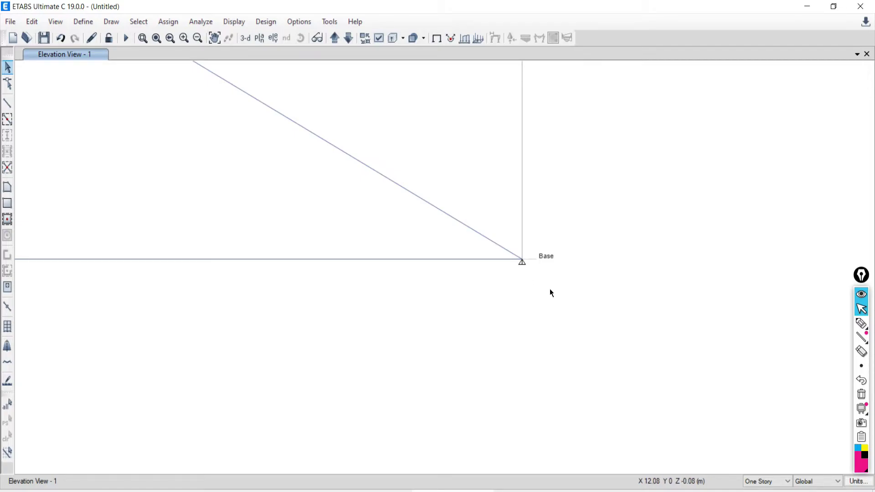
scroll(550, 292, down, 1)
scroll(545, 296, up, 1)
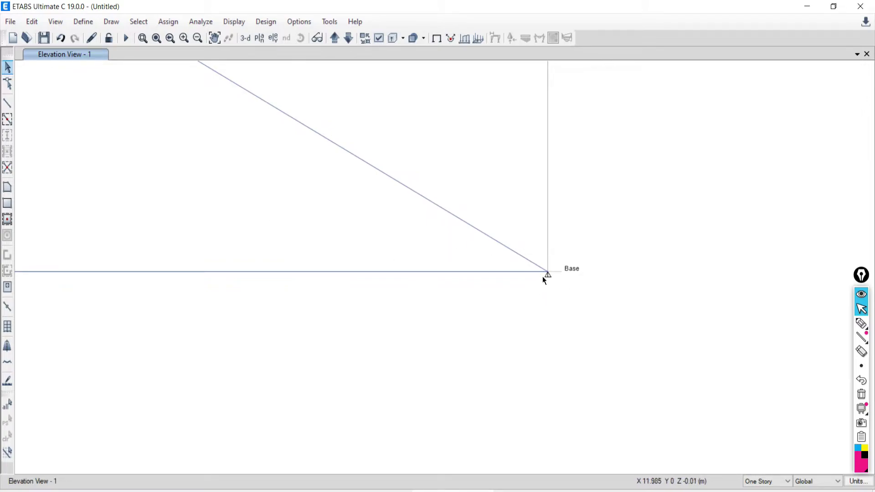
click(8, 70)
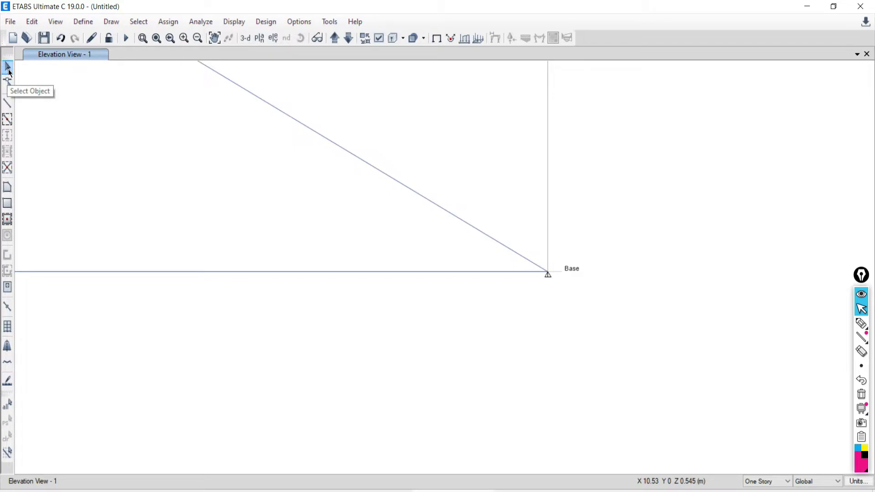
click(547, 272)
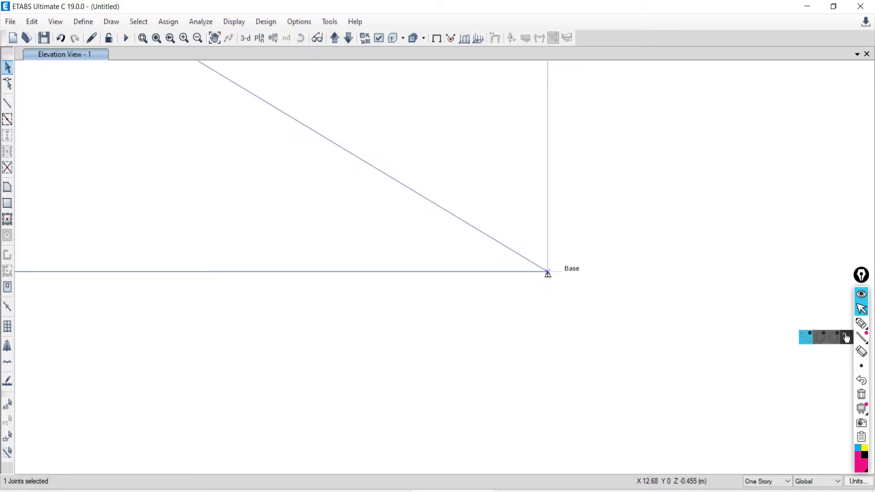
Circle the joint selection count on screen, then erase the markings.
click(866, 326)
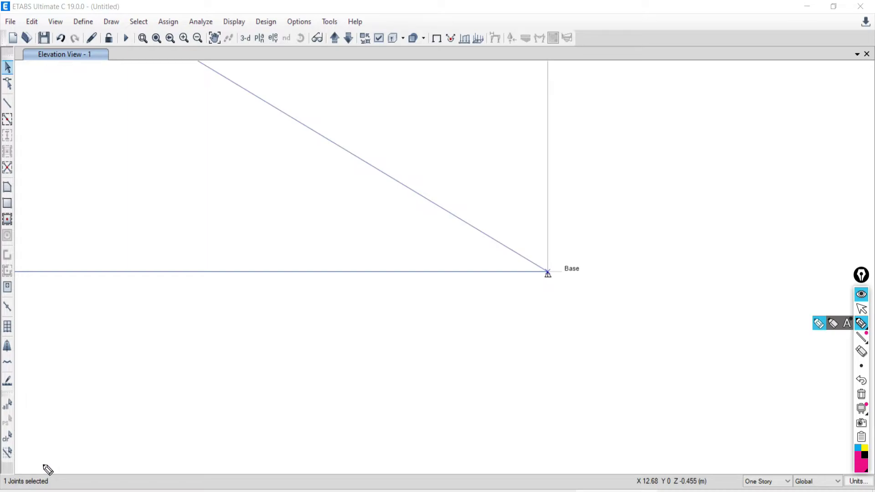
mouse_move(54, 456)
mouse_down()
mouse_move(3, 454)
mouse_move(88, 482)
mouse_move(55, 455)
mouse_up()
mouse_move(679, 454)
mouse_down()
mouse_move(854, 441)
mouse_move(857, 491)
mouse_up()
click(861, 394)
click(862, 309)
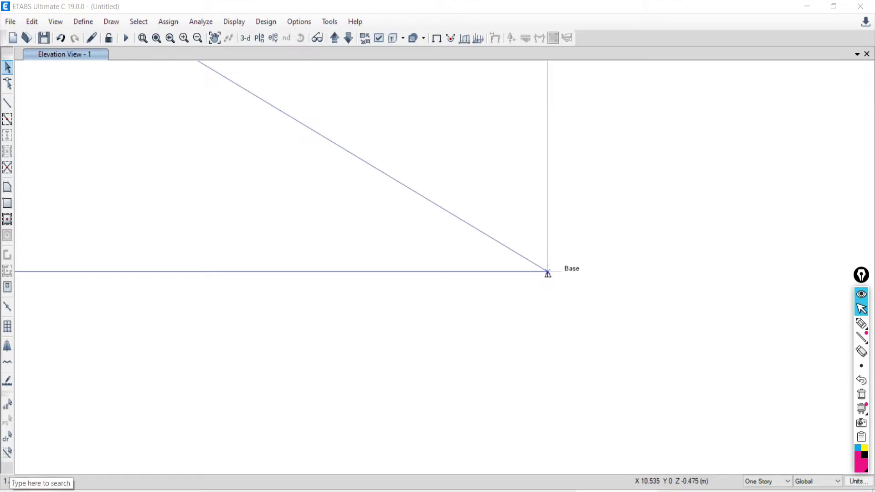
scroll(560, 274, up, 1)
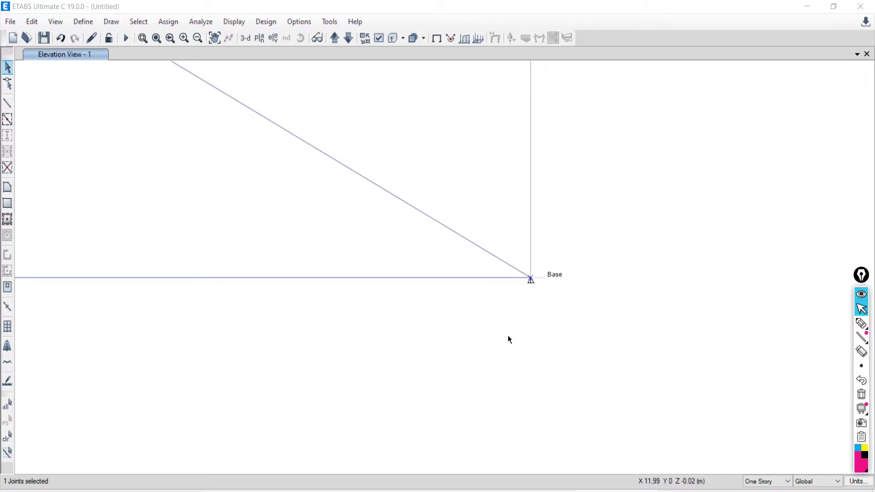
Deselect the joint and redraw selection windows around the right base joint.
click(8, 438)
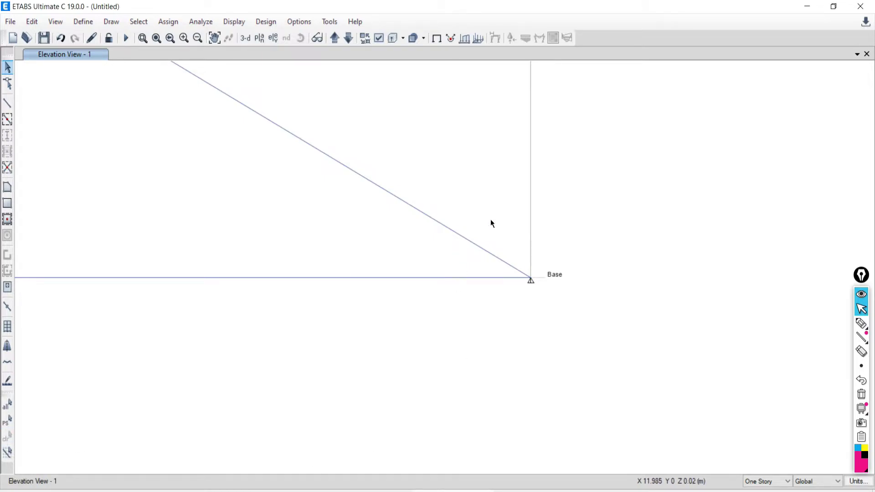
drag(476, 199, 610, 336)
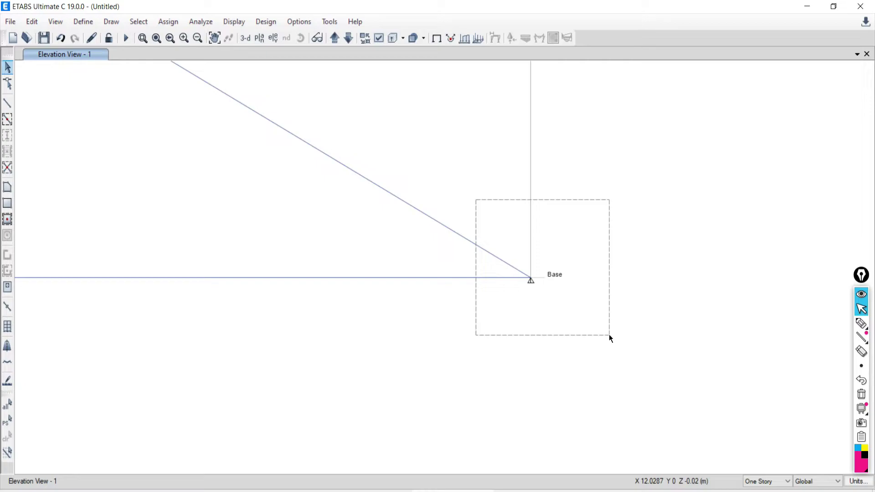
drag(609, 334, 609, 334)
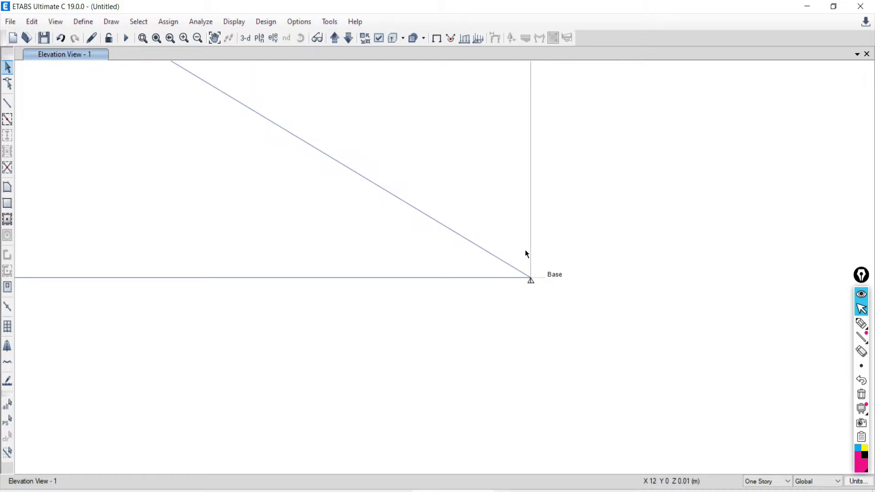
middle_drag(523, 251, 521, 258)
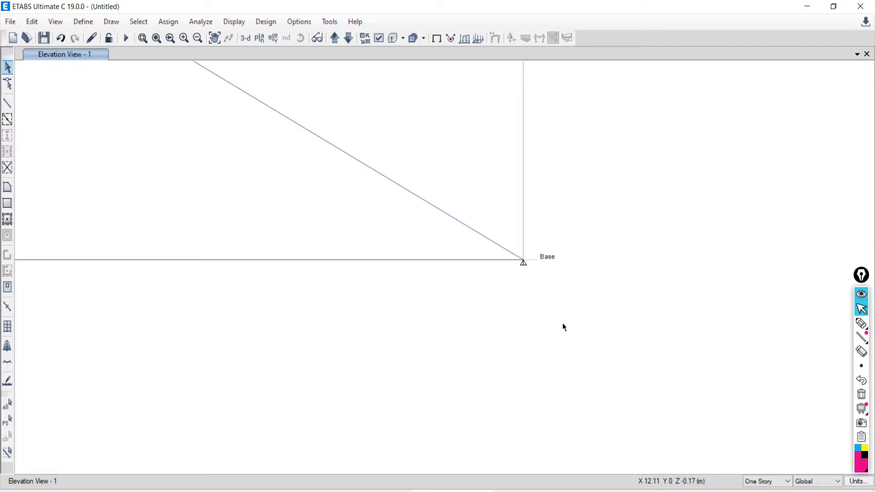
mouse_move(564, 326)
middle_down()
mouse_move(532, 311)
mouse_move(560, 310)
middle_up()
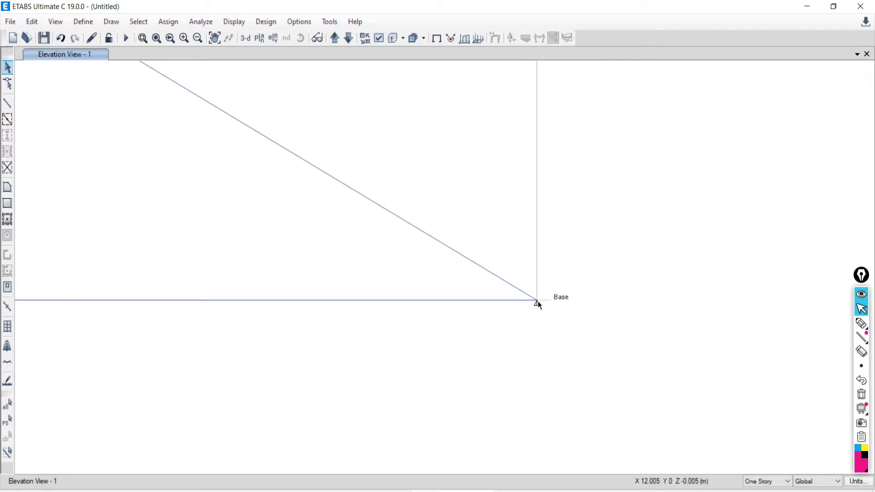
drag(496, 249, 649, 360)
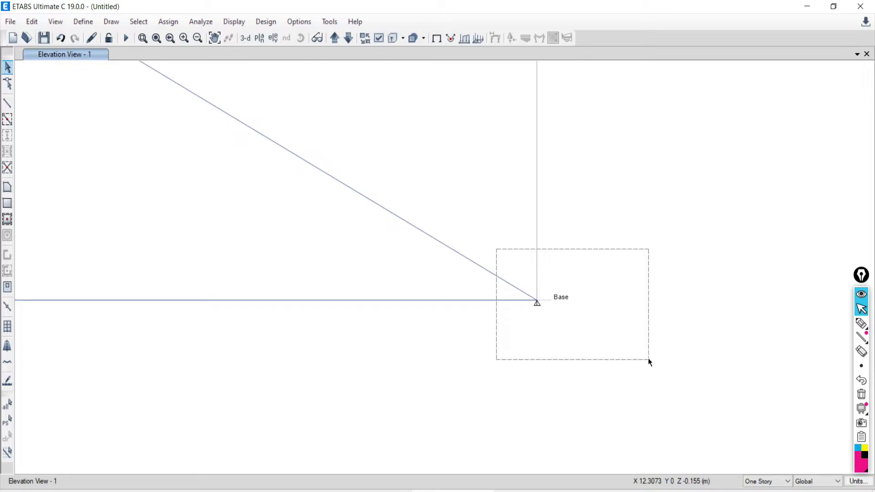
drag(648, 359, 589, 322)
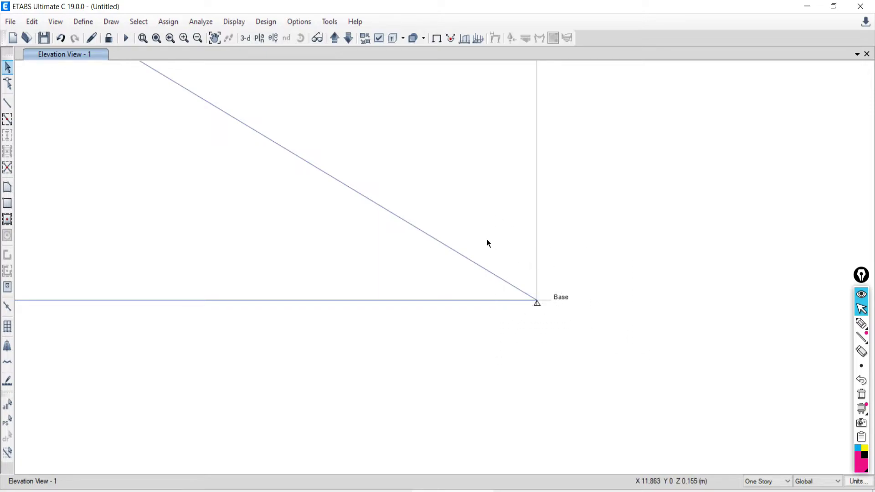
drag(487, 240, 679, 375)
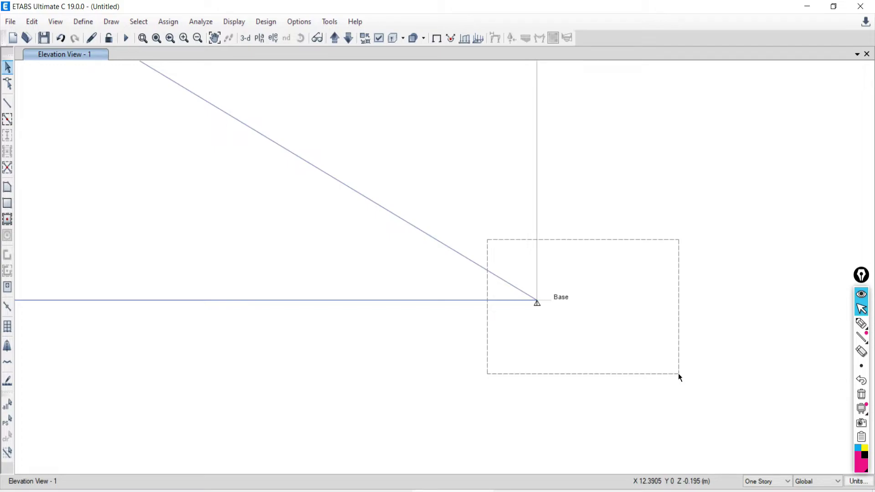
drag(679, 375, 678, 374)
scroll(502, 205, down, 4)
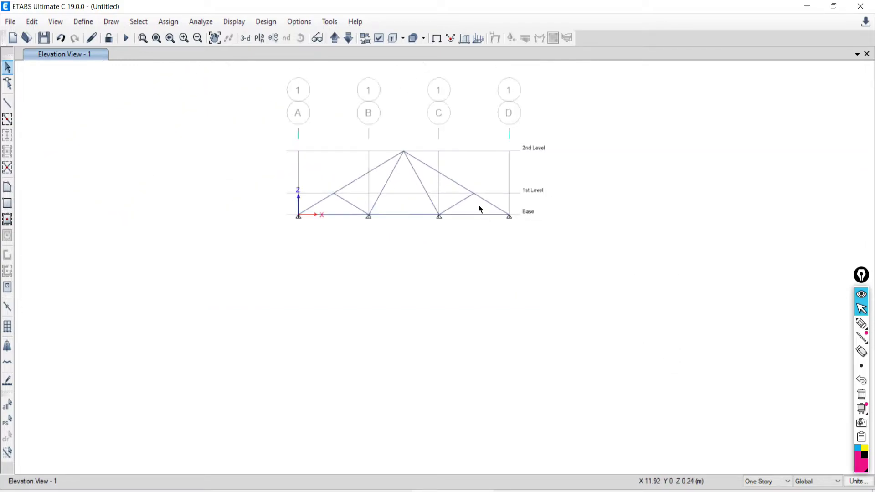
scroll(479, 209, up, 4)
Try selecting the right top chord and bottom chord members near the support, then clear them.
click(533, 212)
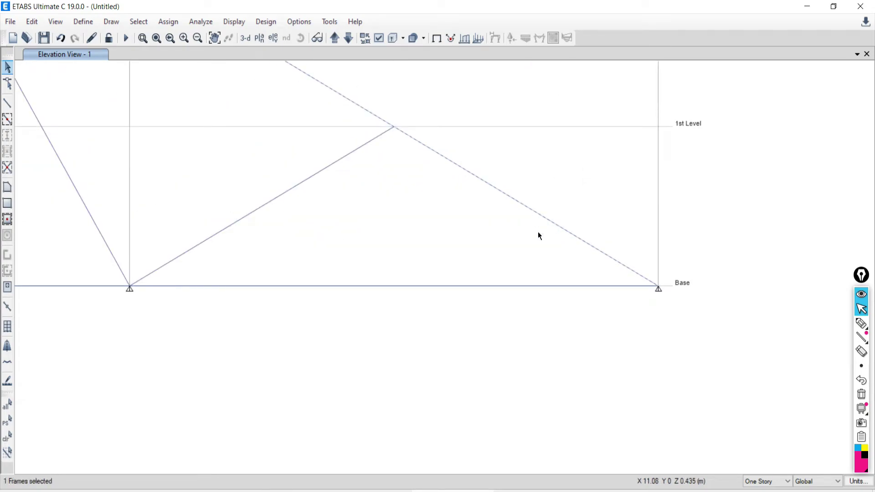
click(533, 286)
click(7, 437)
drag(611, 239, 770, 356)
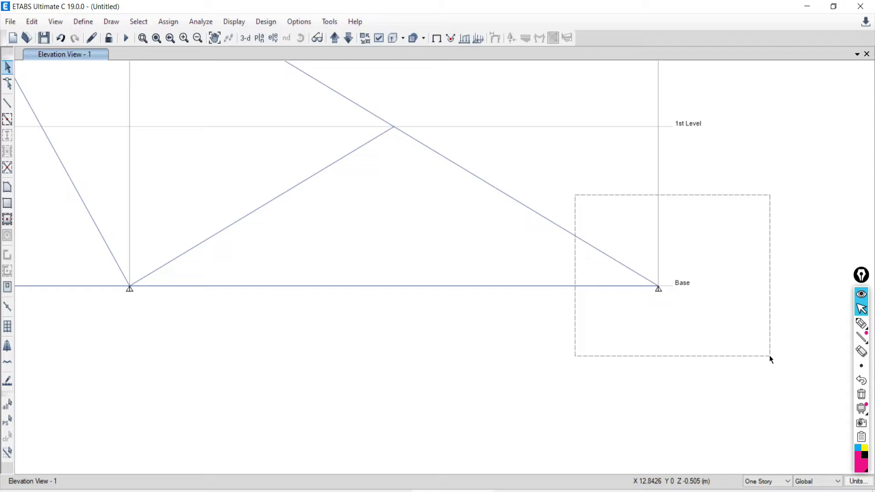
drag(770, 354, 567, 194)
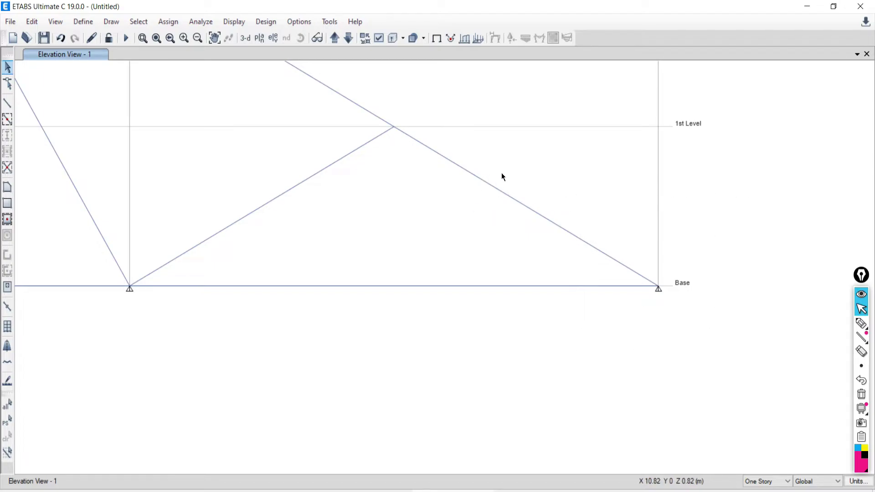
scroll(503, 176, down, 2)
middle_drag(326, 112, 354, 172)
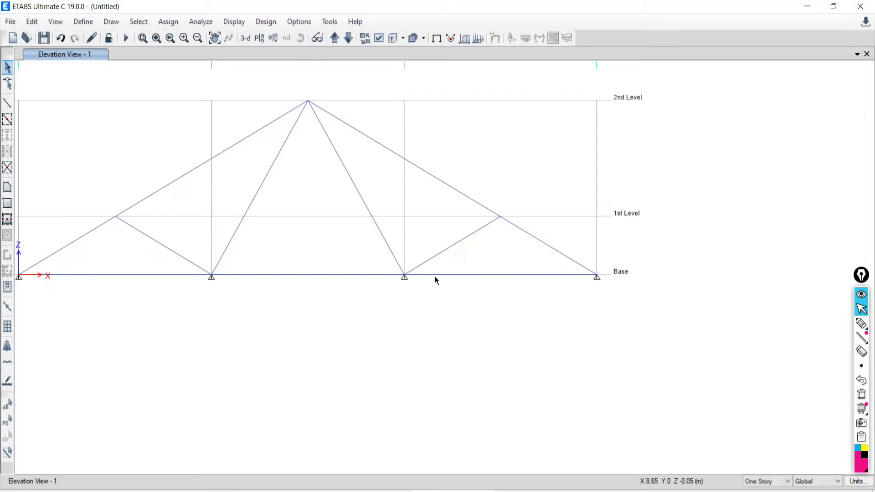
drag(293, 85, 332, 86)
click(383, 146)
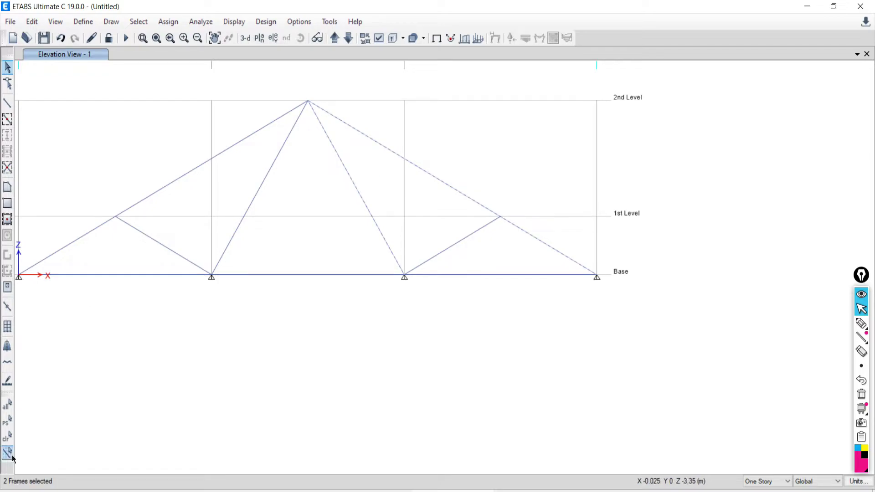
click(7, 437)
Make repeated box-selection attempts around the right-end support joint.
drag(242, 71, 303, 61)
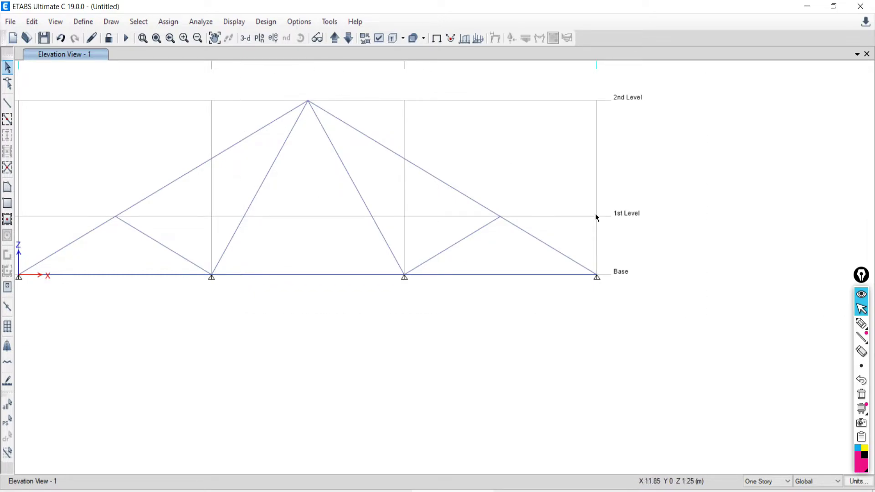
drag(557, 227, 540, 243)
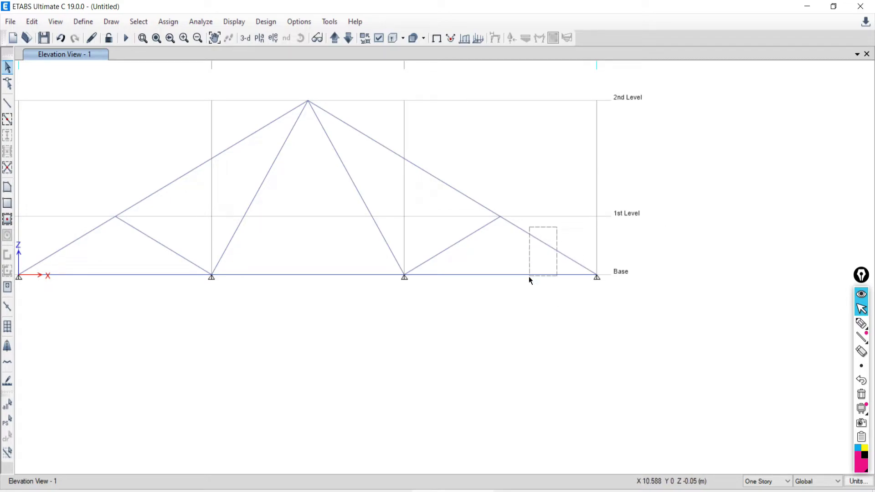
drag(530, 277, 651, 309)
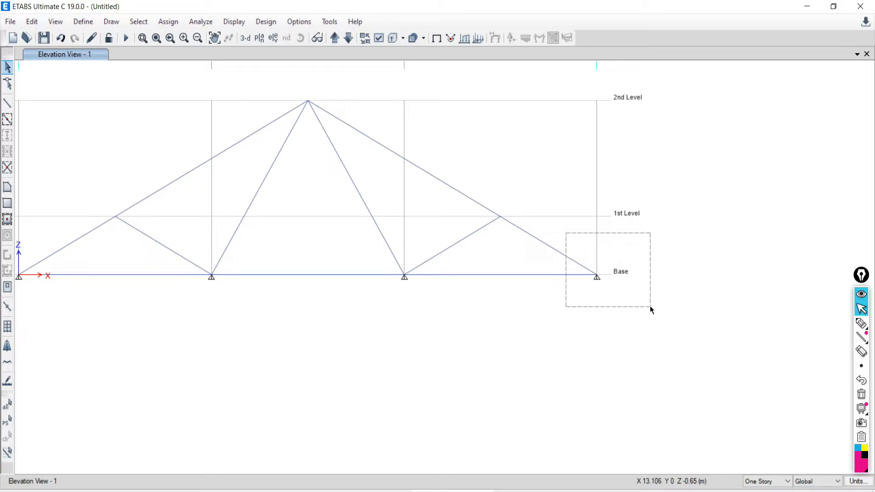
drag(650, 309, 651, 307)
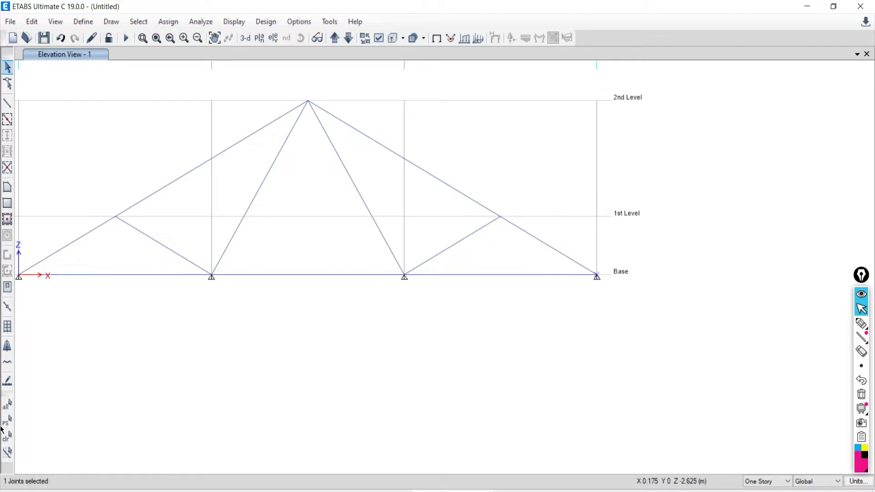
click(11, 442)
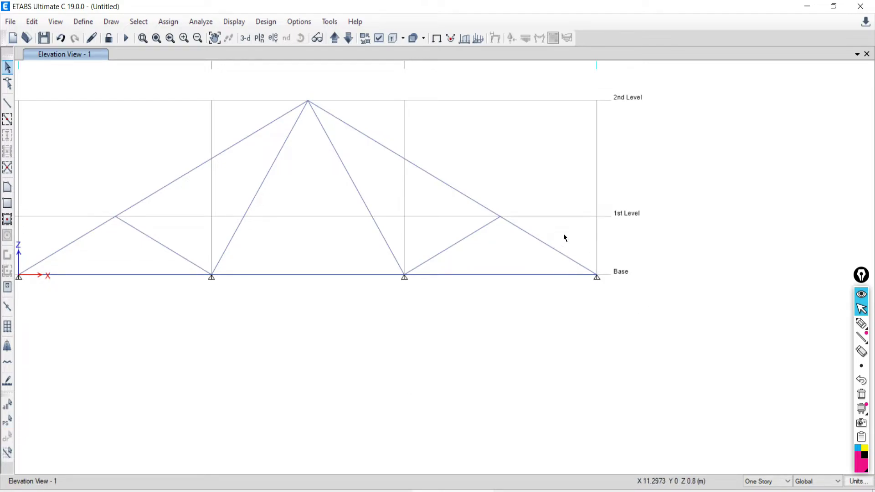
drag(562, 235, 654, 313)
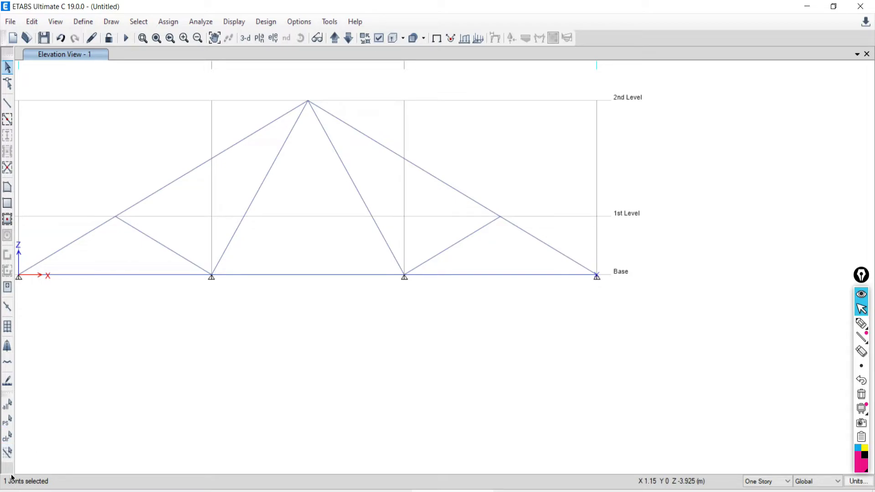
click(3, 440)
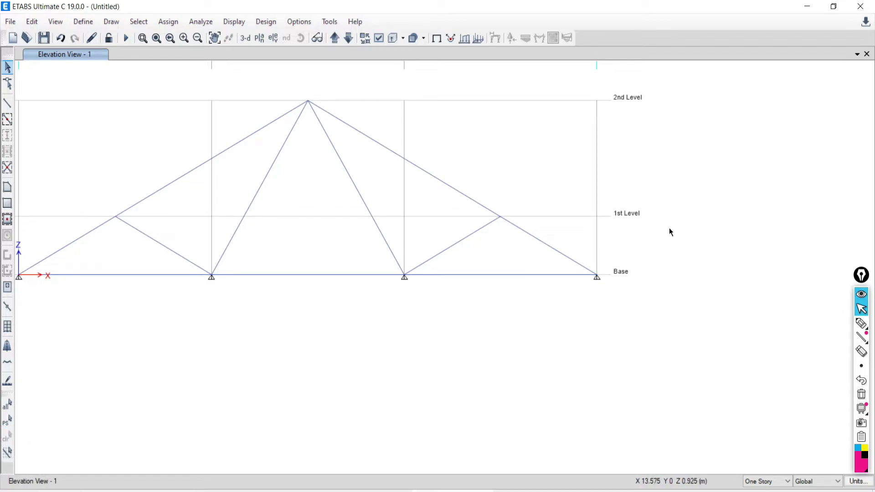
drag(554, 229, 535, 303)
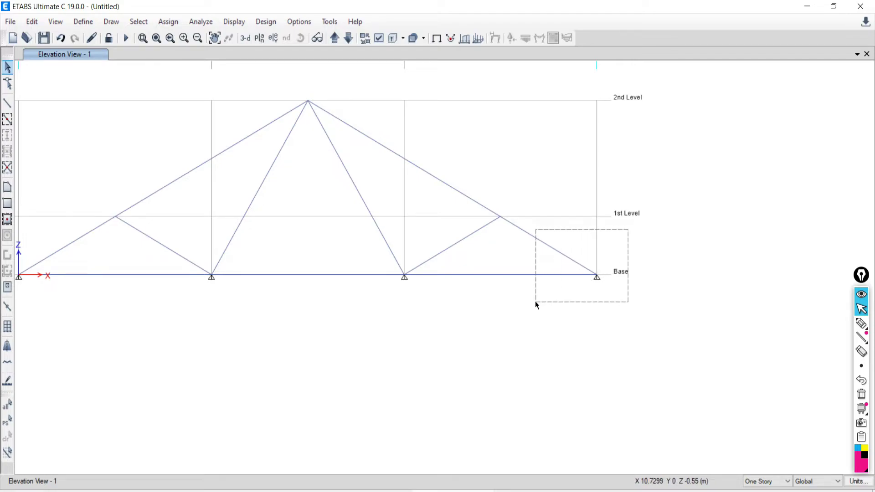
drag(535, 302, 535, 302)
drag(535, 302, 534, 302)
mouse_move(534, 300)
mouse_down()
mouse_move(546, 269)
mouse_move(540, 292)
mouse_up()
drag(574, 282, 543, 293)
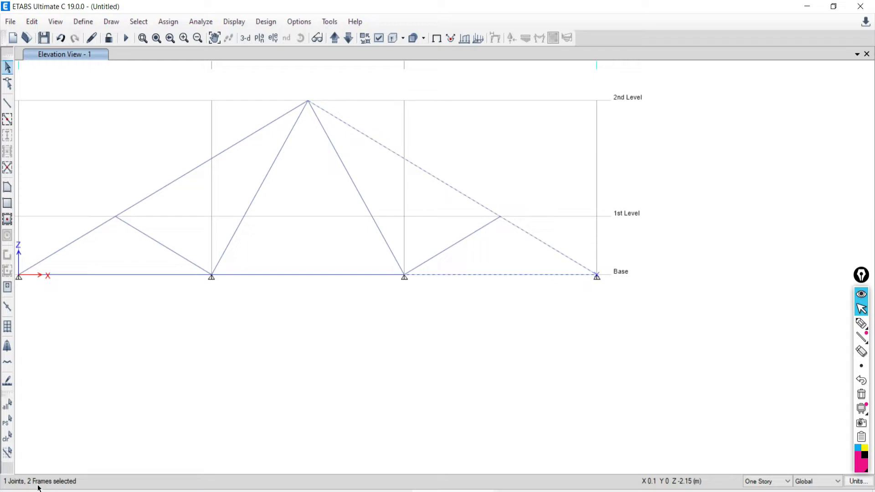
Circle the right end of the top chord and the support joint, then erase the annotation.
click(8, 436)
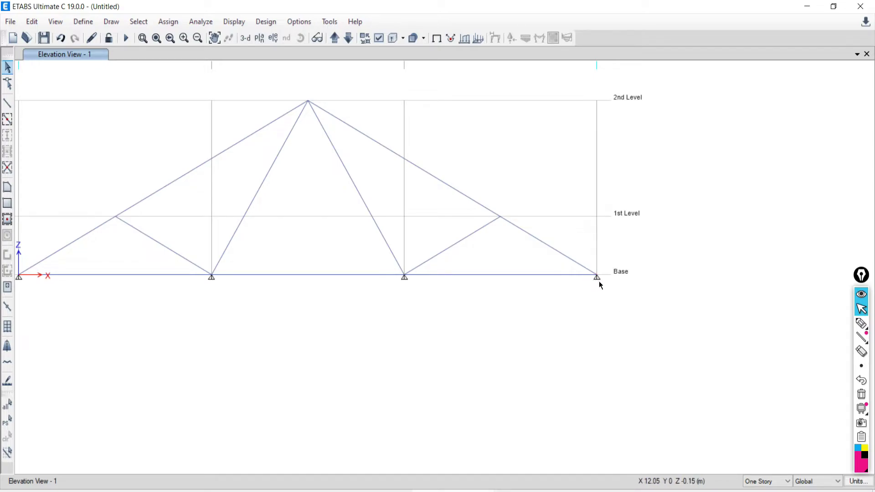
click(861, 326)
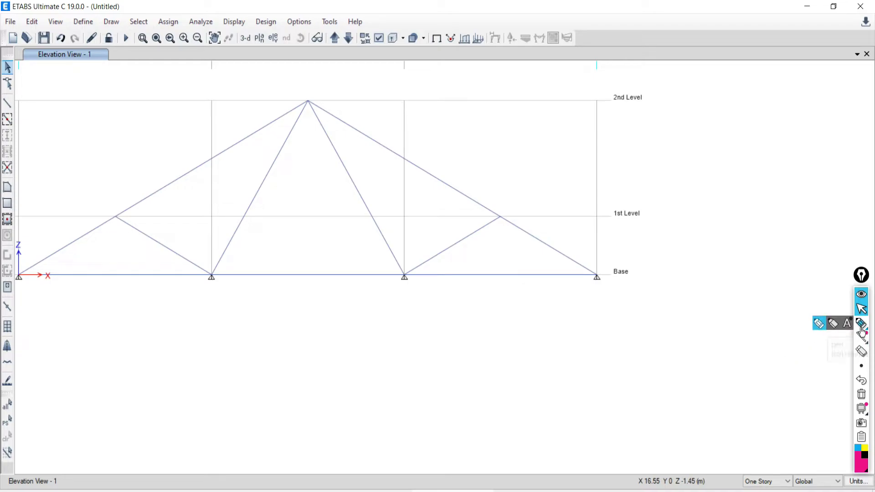
mouse_move(565, 219)
mouse_down()
mouse_move(518, 252)
mouse_move(560, 220)
mouse_up()
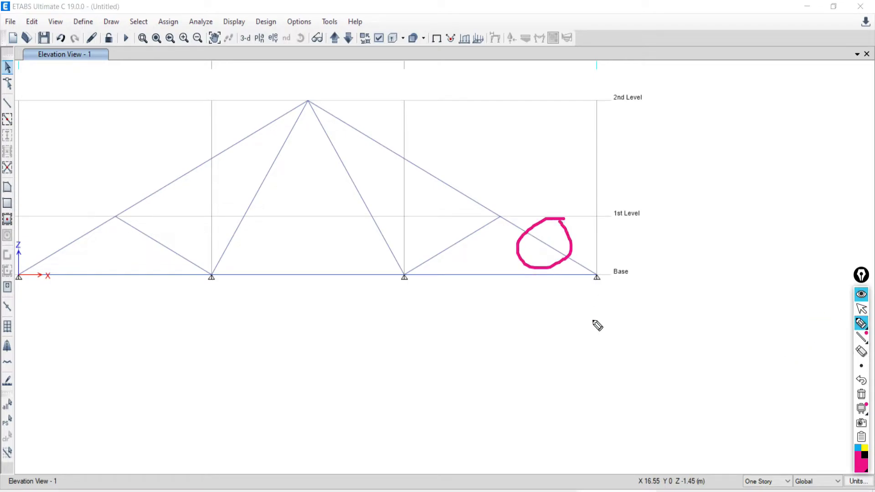
drag(602, 263, 618, 281)
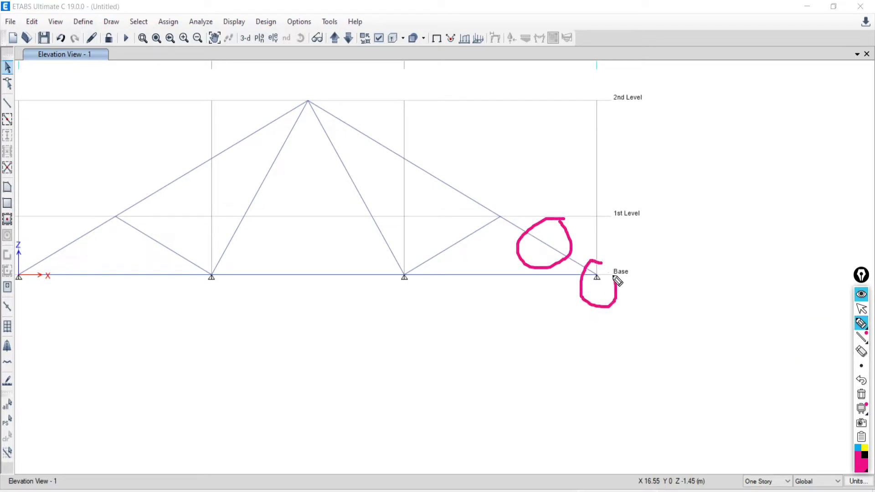
click(861, 394)
click(861, 309)
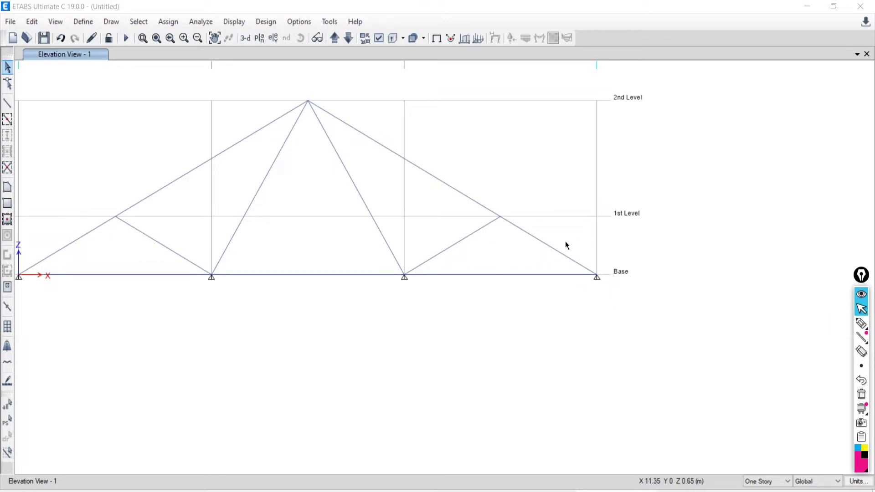
Box-select and click the right-end Base joint, clearing a stray bottom chord selection.
drag(565, 242, 601, 278)
click(596, 275)
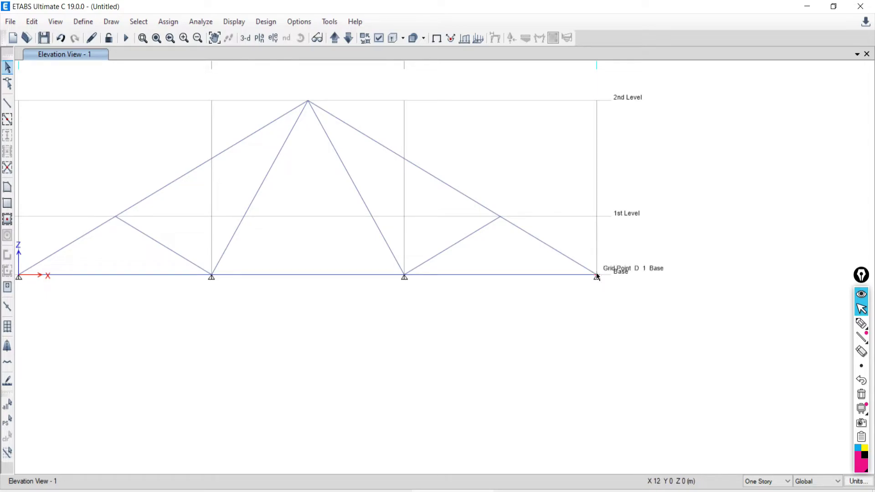
click(595, 275)
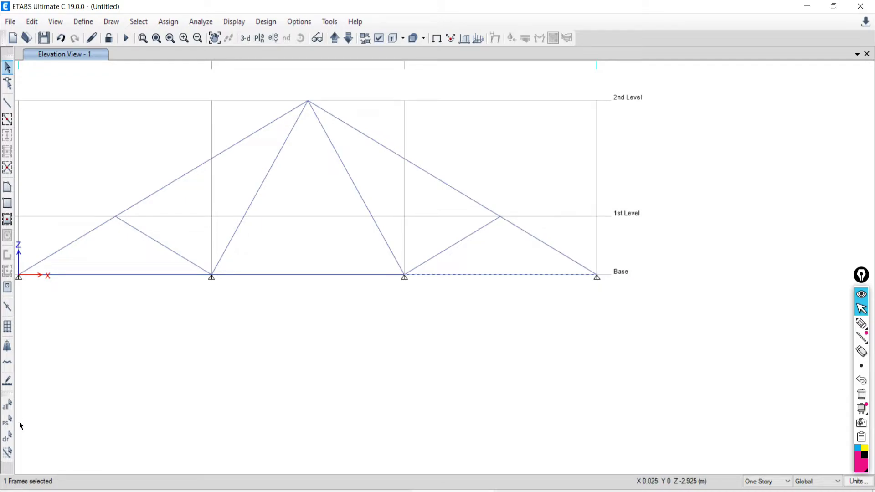
click(7, 437)
drag(579, 230, 644, 326)
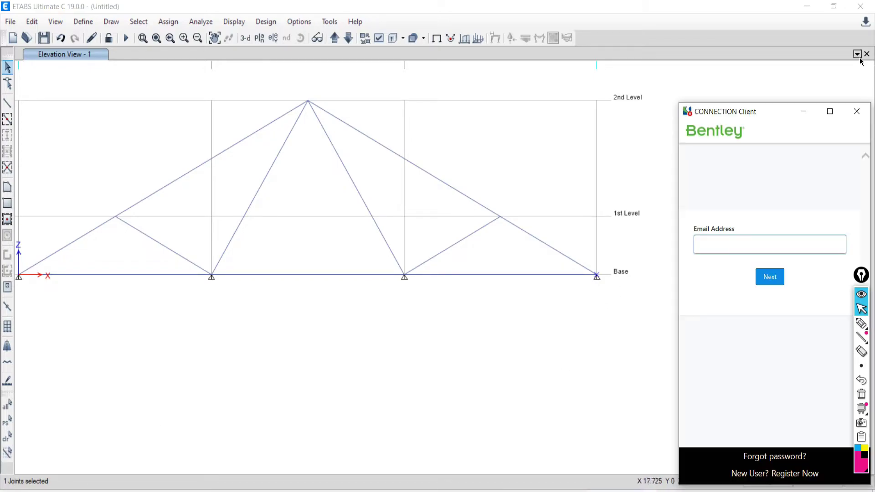
Dismiss the sign-in popup and window-select only the right-end support joint.
click(857, 111)
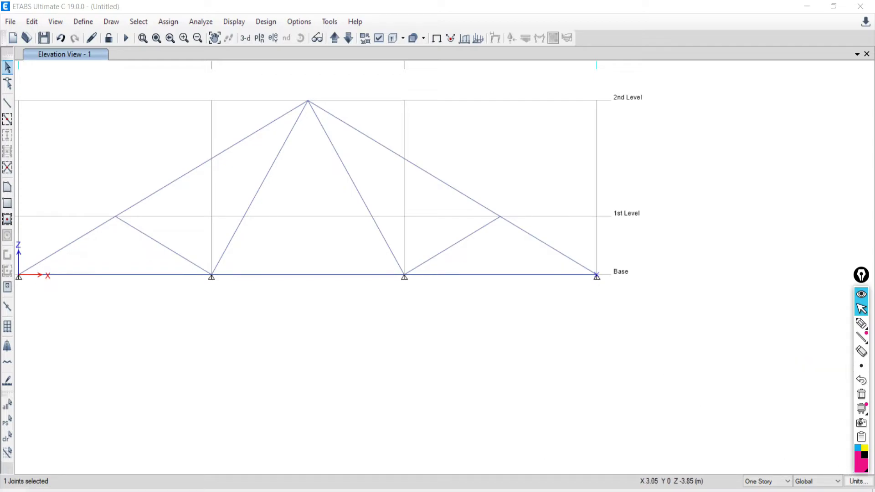
click(7, 437)
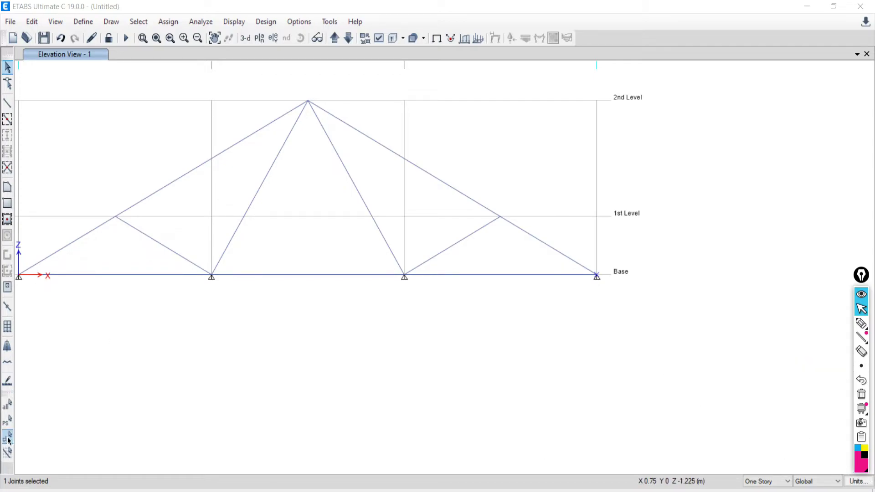
drag(565, 237, 682, 349)
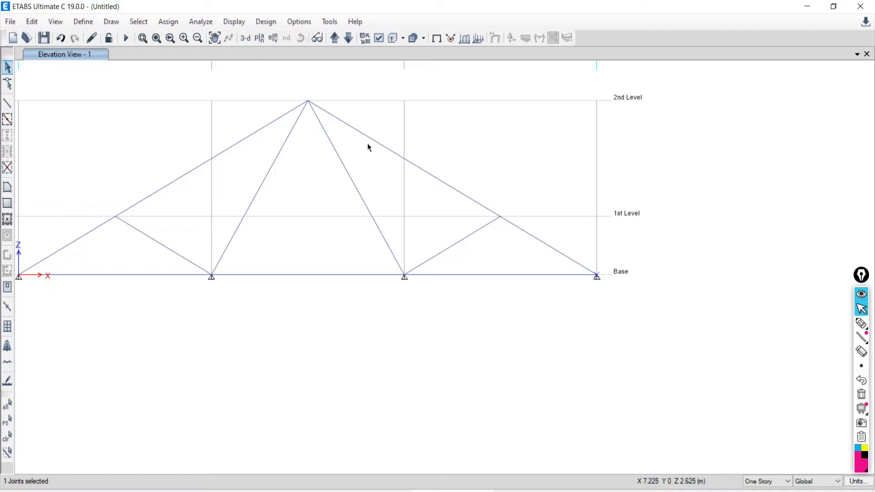
Apply the roller Fast Restraint to the right-end base joint via Assign > Joint > Restraints.
click(167, 25)
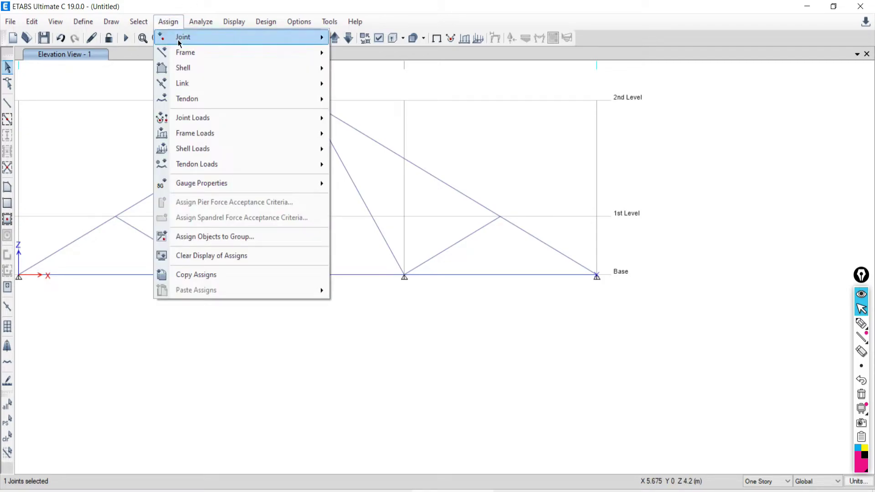
mouse_move(171, 41)
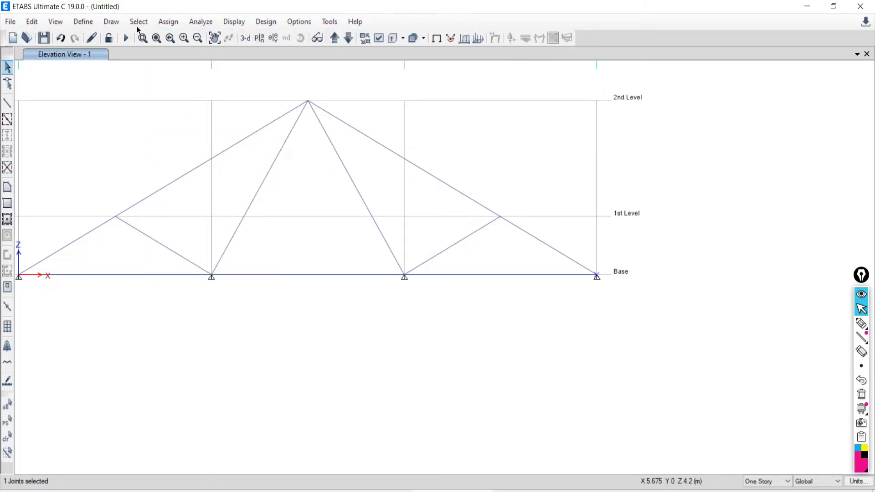
mouse_move(281, 39)
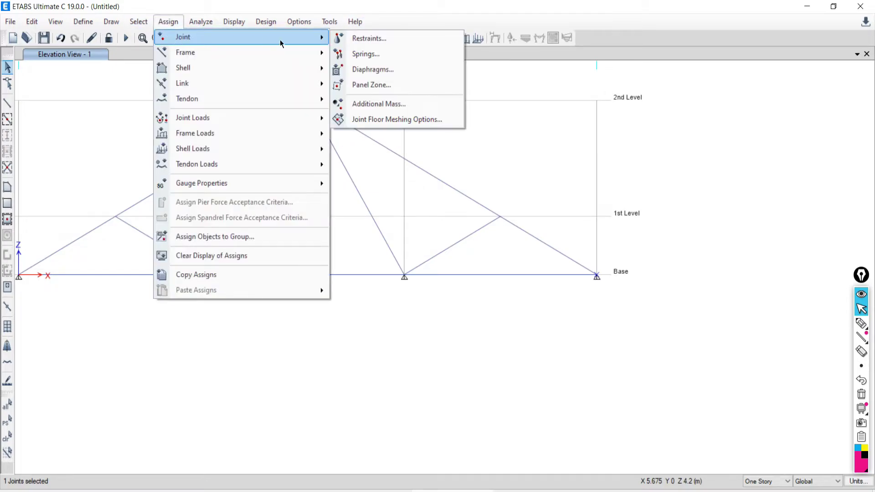
click(360, 40)
drag(402, 174, 254, 150)
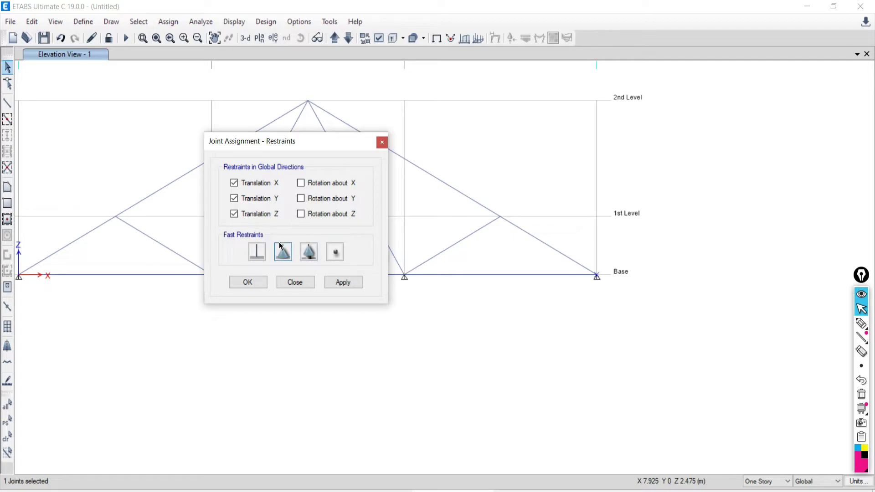
click(309, 257)
click(341, 283)
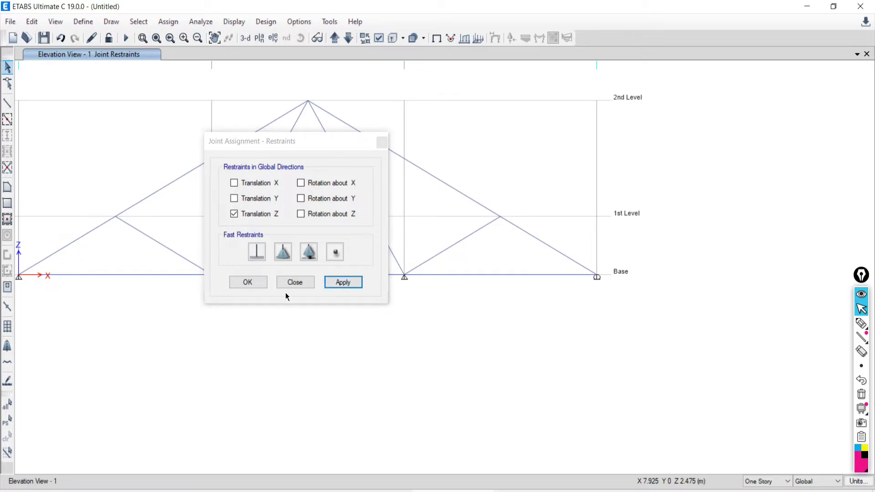
click(294, 282)
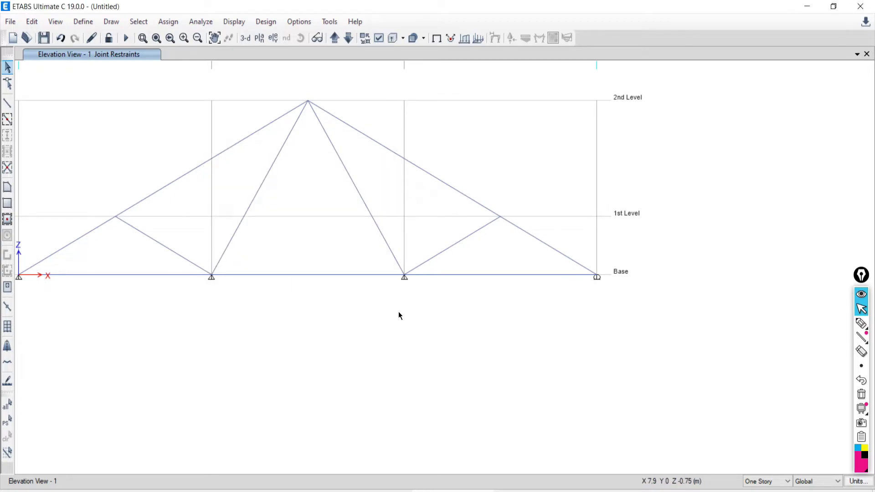
Select the left and right middle bottom-chord joints.
scroll(339, 313, down, 3)
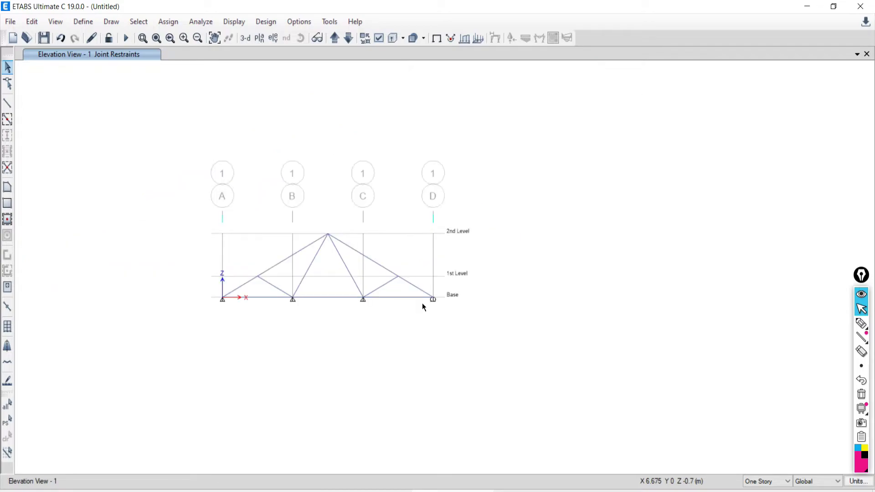
scroll(422, 305, up, 3)
middle_drag(383, 305, 538, 344)
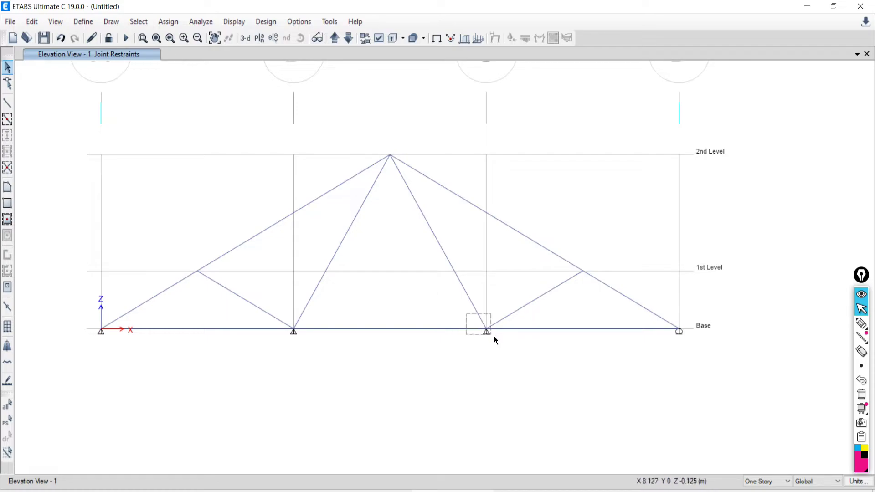
drag(494, 339, 524, 359)
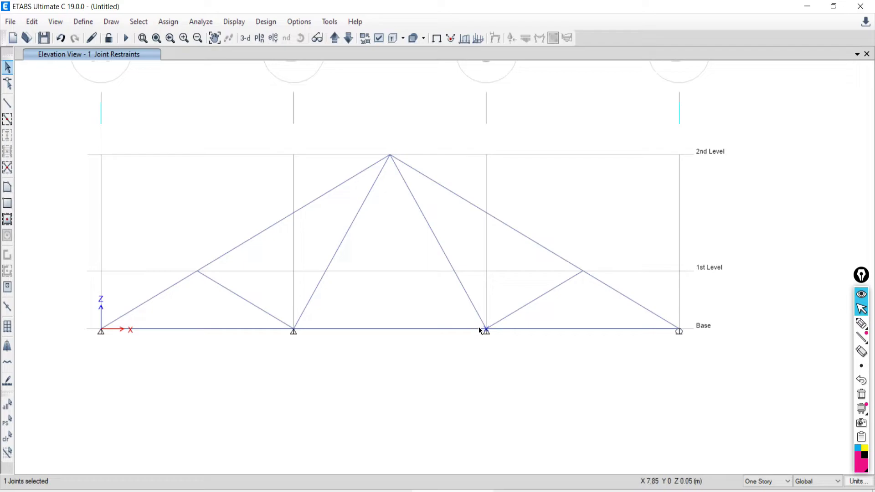
drag(263, 298, 339, 360)
Assign the Free fast restraint to both middle joints and confirm with OK.
click(170, 23)
mouse_move(178, 42)
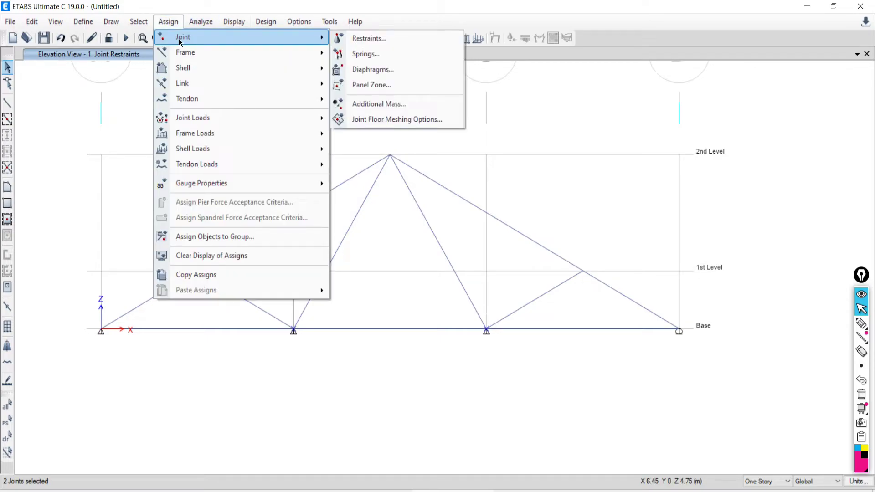
click(370, 41)
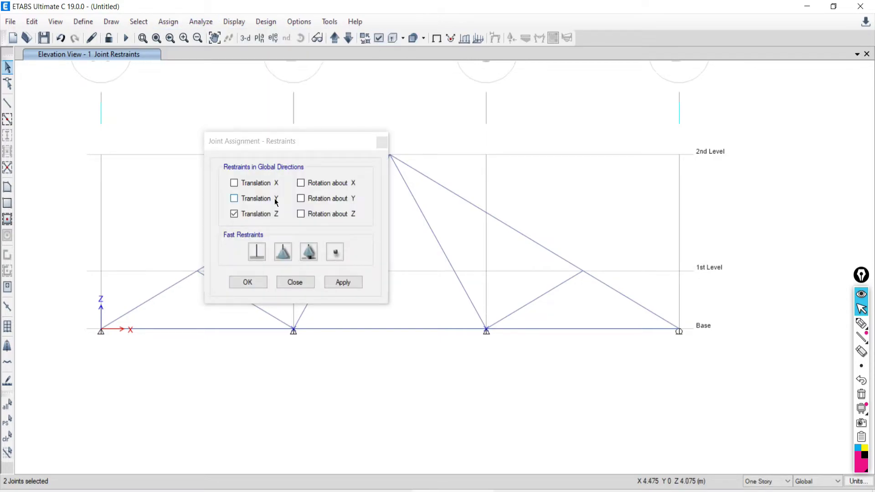
click(339, 255)
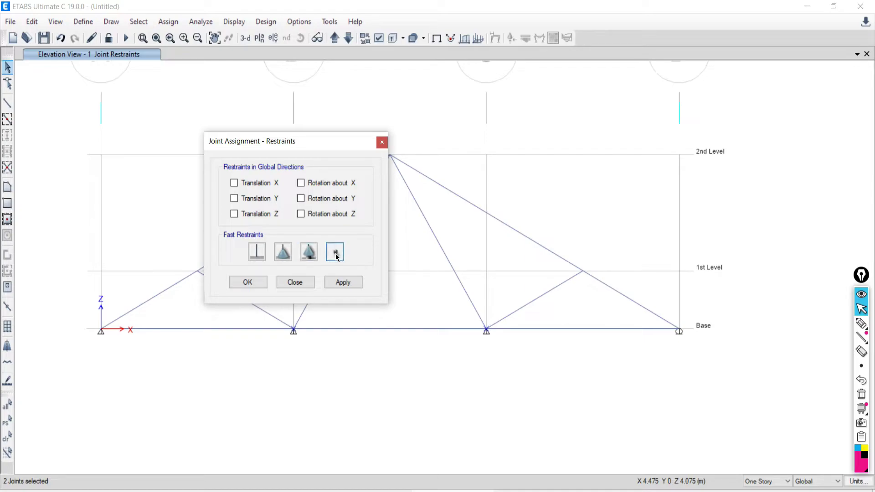
drag(321, 137, 190, 72)
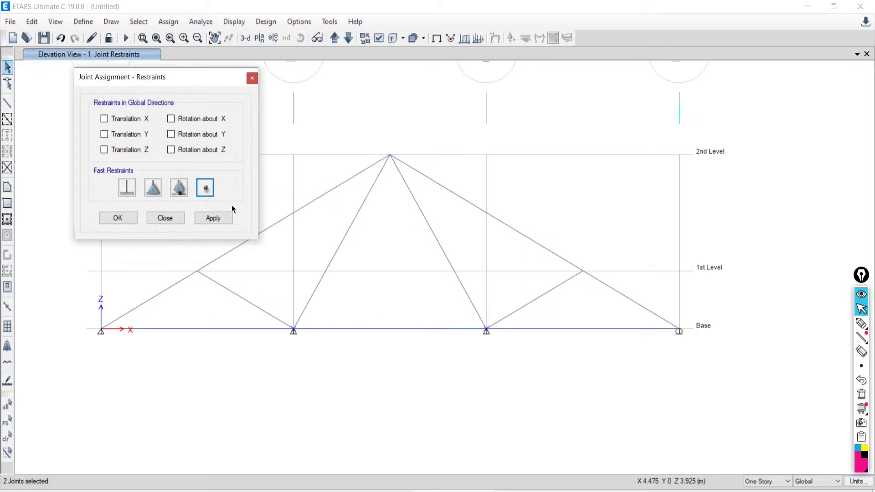
click(209, 220)
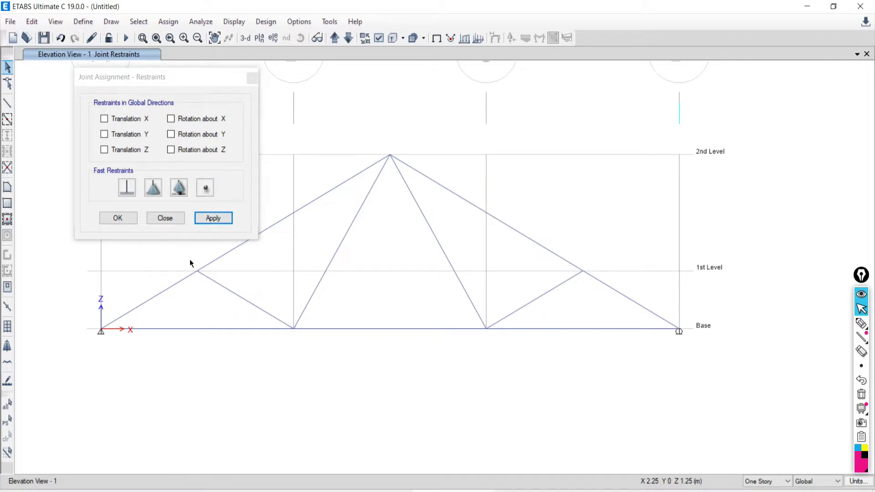
click(119, 219)
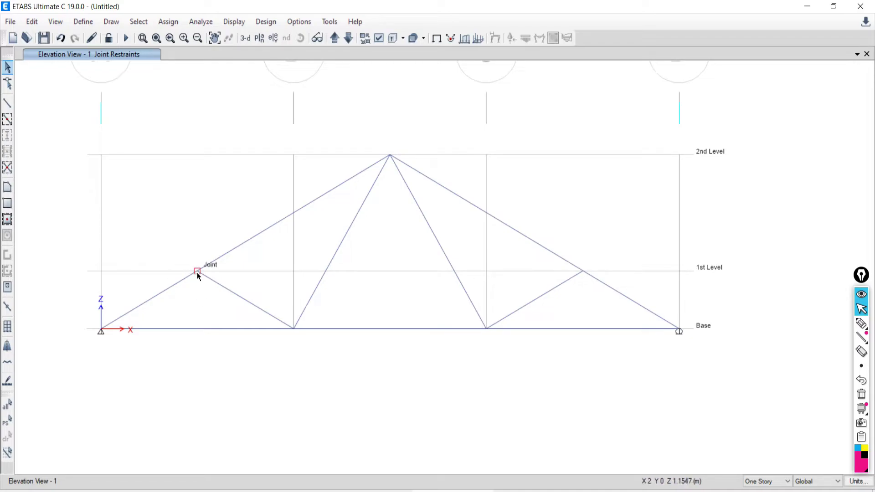
Select the left top chord together with its 1st Level joint (1 Joint, 1 Frame).
click(245, 245)
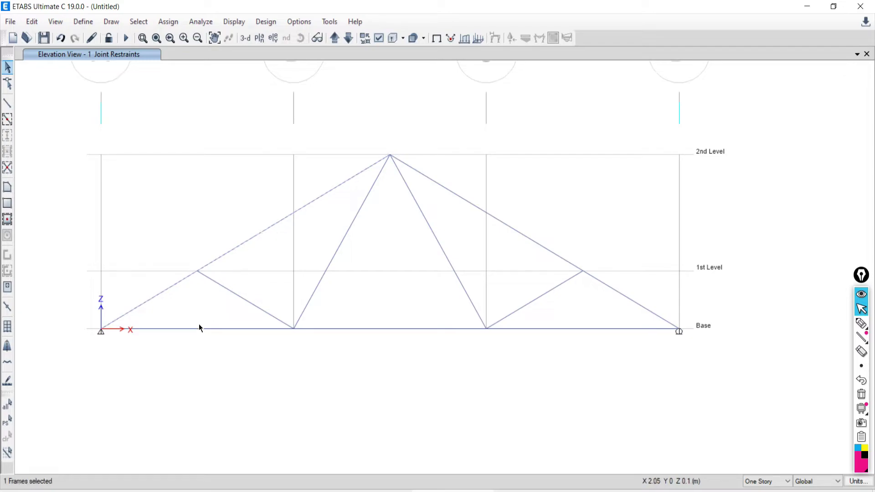
click(7, 437)
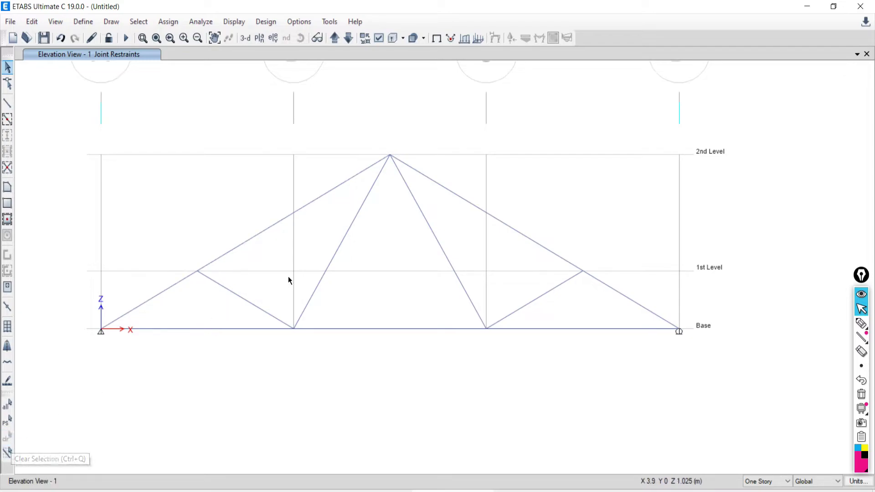
click(267, 229)
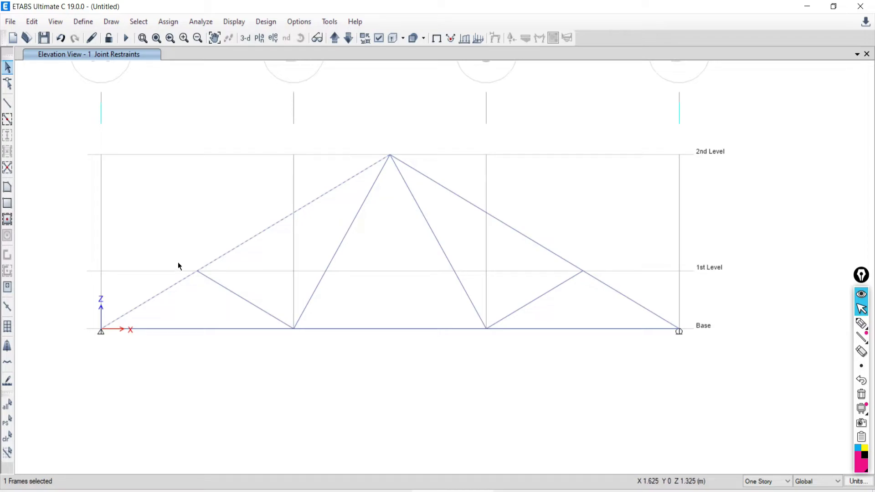
drag(177, 234, 230, 291)
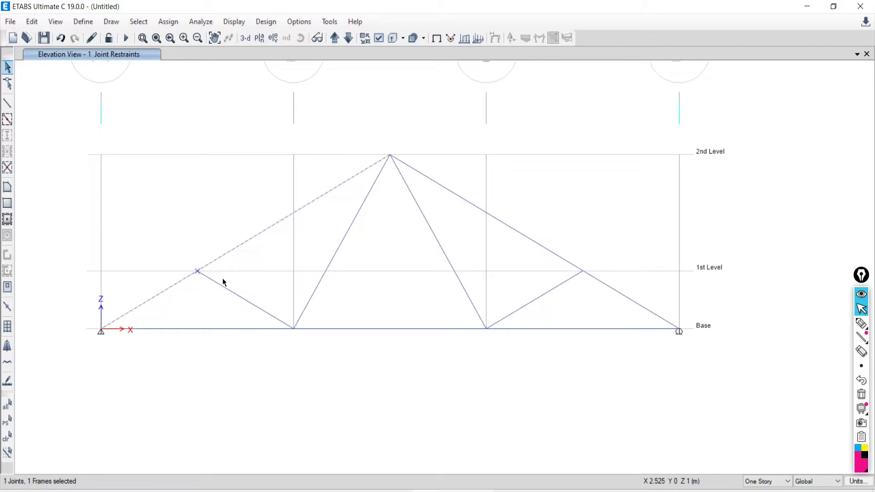
click(7, 436)
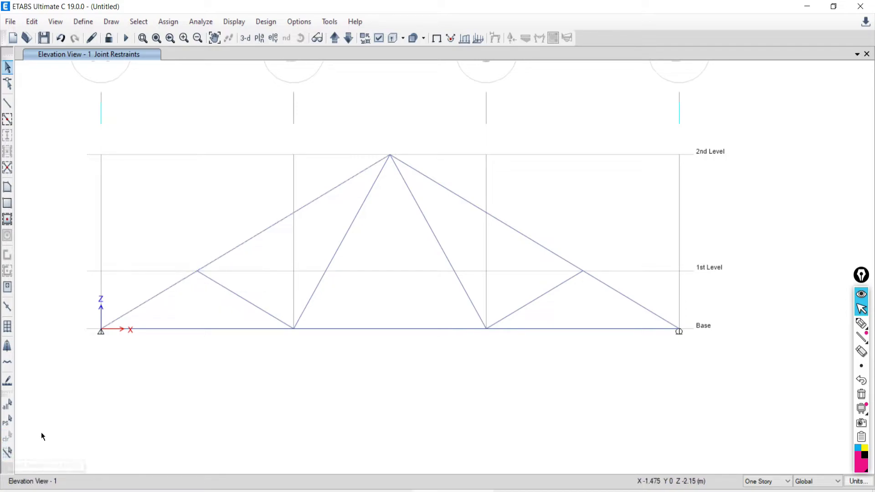
drag(271, 240, 247, 226)
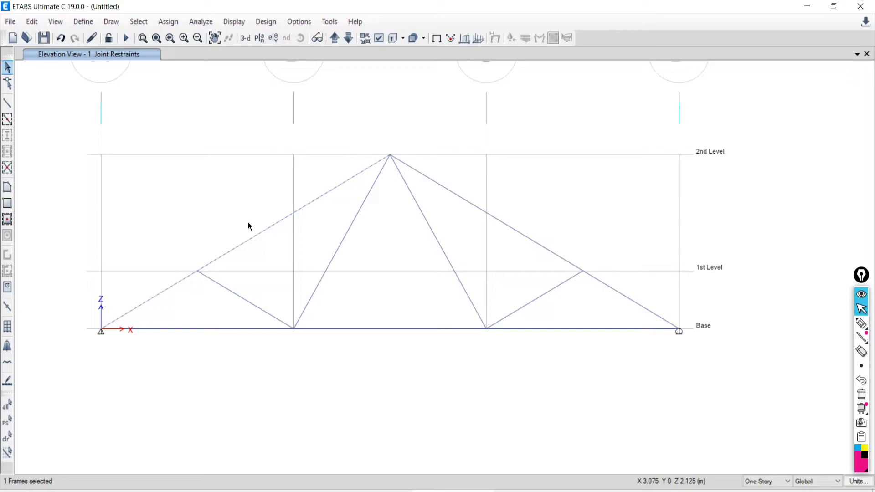
drag(171, 244, 240, 300)
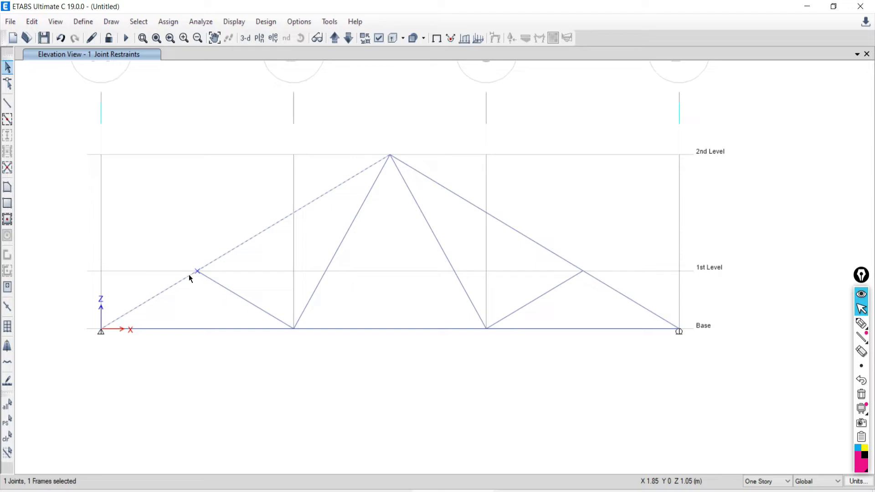
In Edit > Edit Frames > Divide Frames, choose Break at Intersections with Selected Frames and Joints.
click(31, 22)
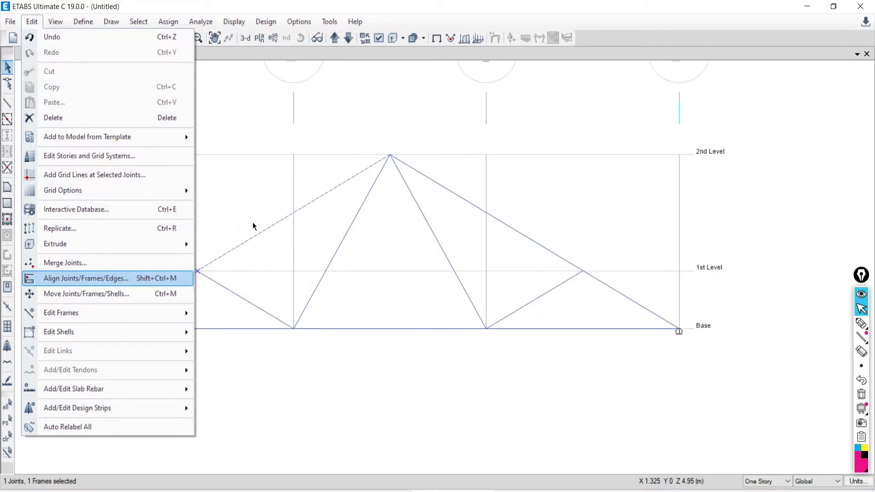
mouse_move(58, 315)
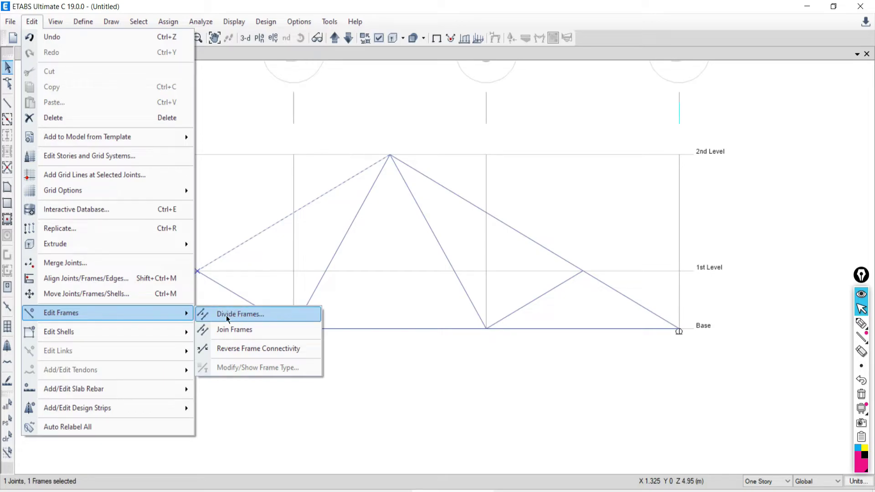
click(238, 314)
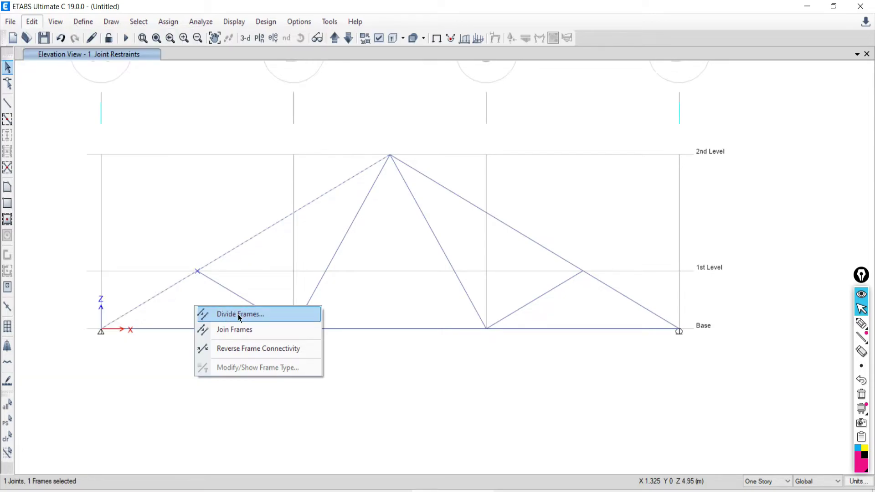
drag(399, 196, 610, 123)
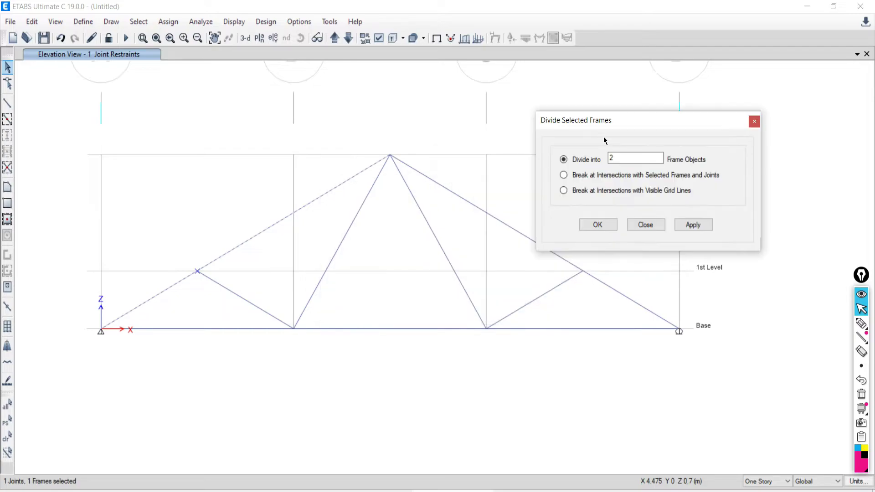
click(564, 175)
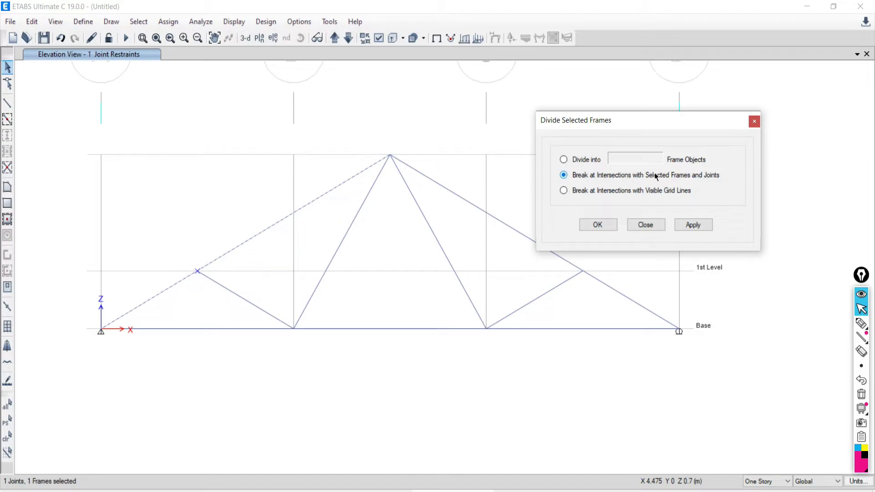
Annotate the left chord joint where the split will happen, then erase the marks.
click(861, 324)
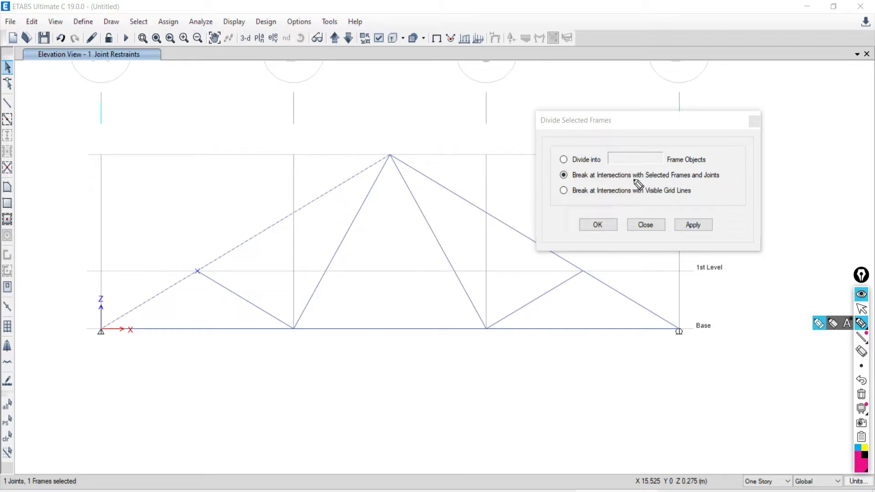
drag(196, 270, 285, 325)
mouse_move(232, 248)
mouse_down()
mouse_move(182, 282)
mouse_move(200, 266)
mouse_move(192, 276)
mouse_move(202, 282)
mouse_move(192, 262)
mouse_up()
drag(193, 262, 204, 230)
mouse_move(198, 270)
mouse_down()
mouse_move(204, 287)
mouse_move(200, 279)
mouse_up()
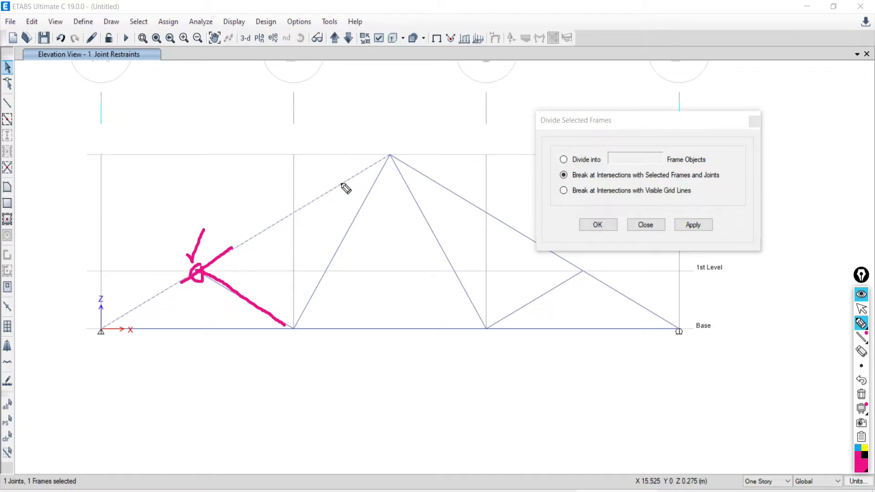
click(862, 396)
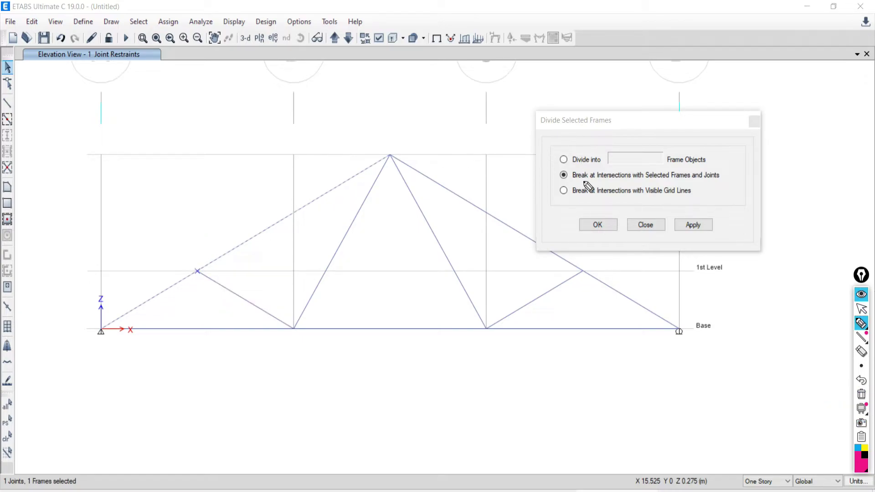
click(864, 311)
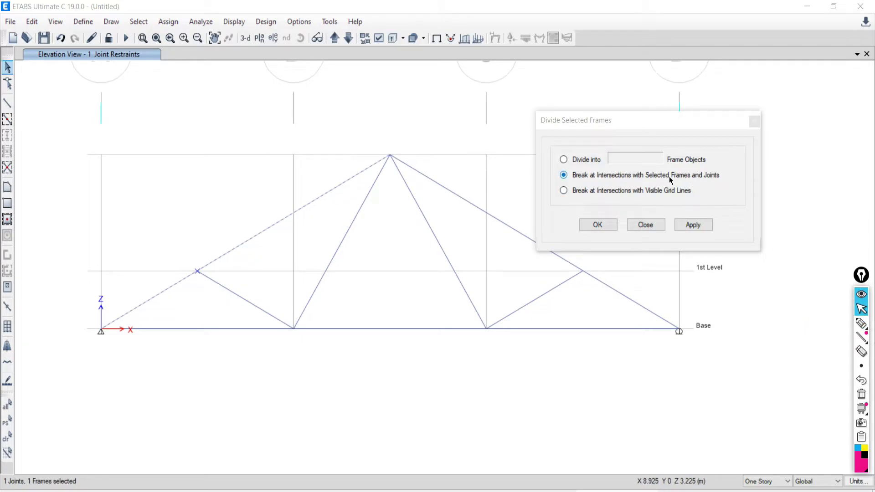
Split the left top chord at its 1st Level joint and verify the two halves.
click(691, 225)
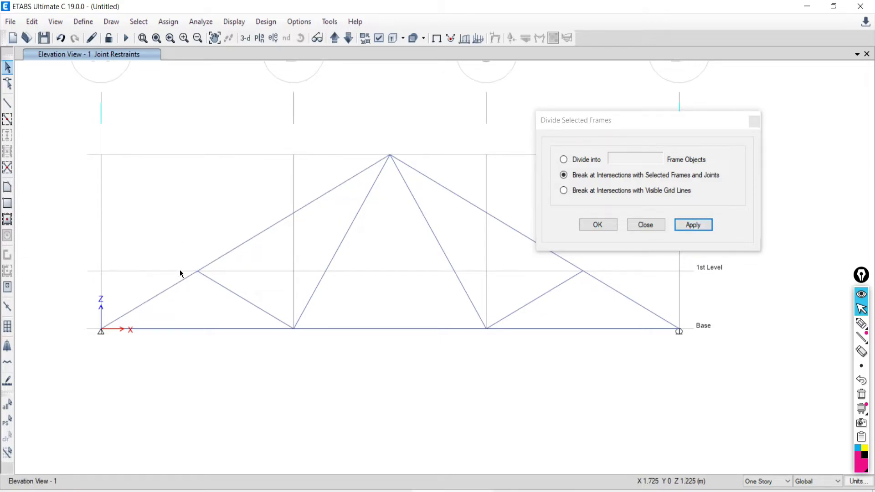
click(175, 283)
click(175, 283)
click(245, 242)
click(246, 242)
click(165, 290)
click(237, 247)
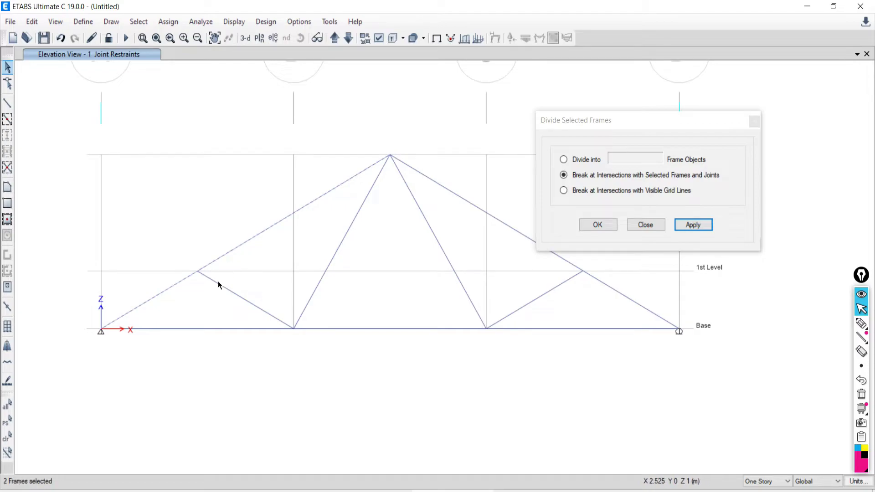
click(7, 437)
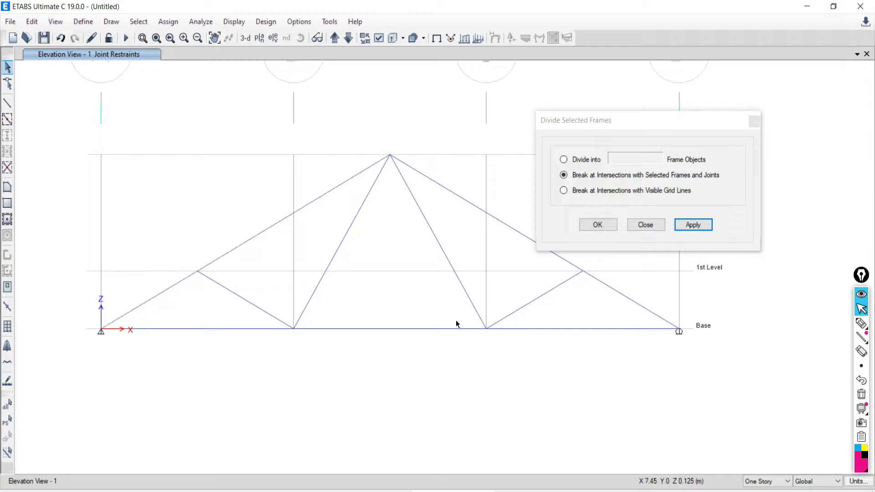
Select the right top chord with its 1st Level joint and divide it there.
middle_drag(547, 275, 357, 287)
click(657, 225)
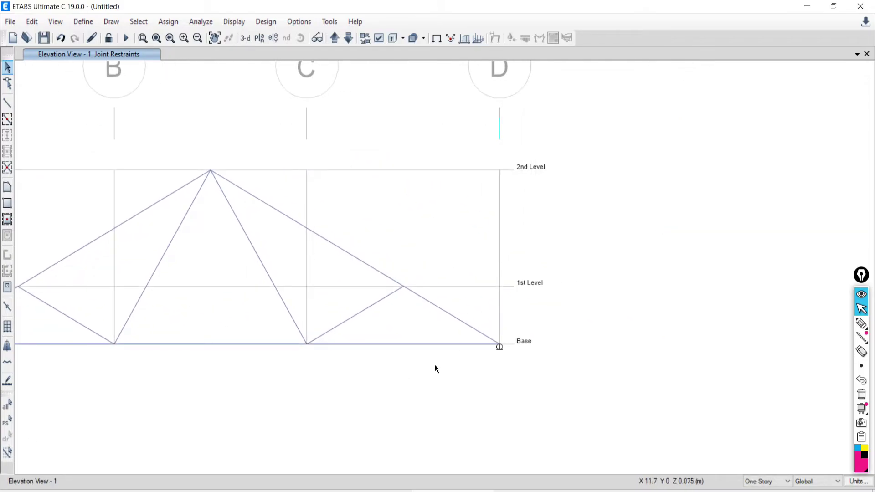
click(365, 263)
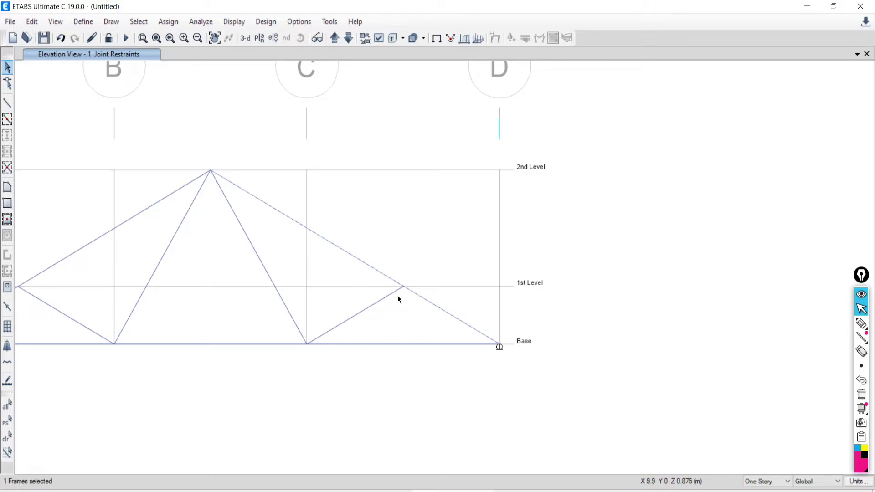
drag(396, 255, 423, 301)
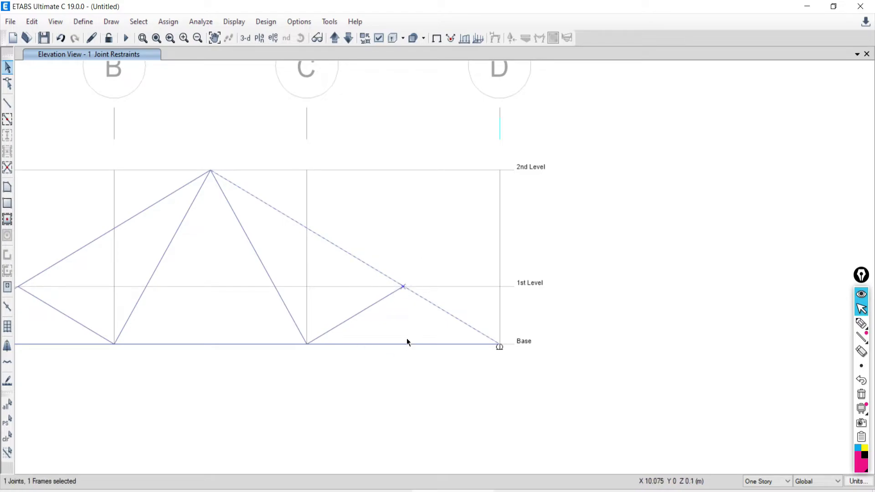
click(32, 22)
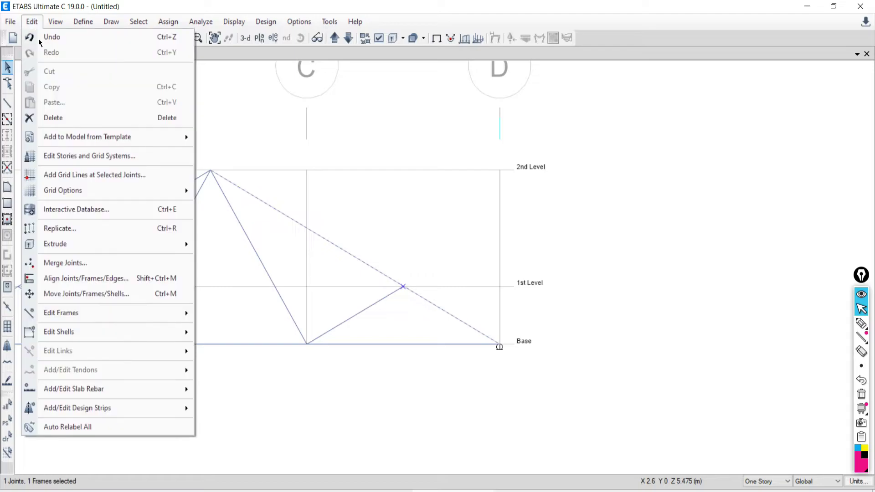
mouse_move(62, 315)
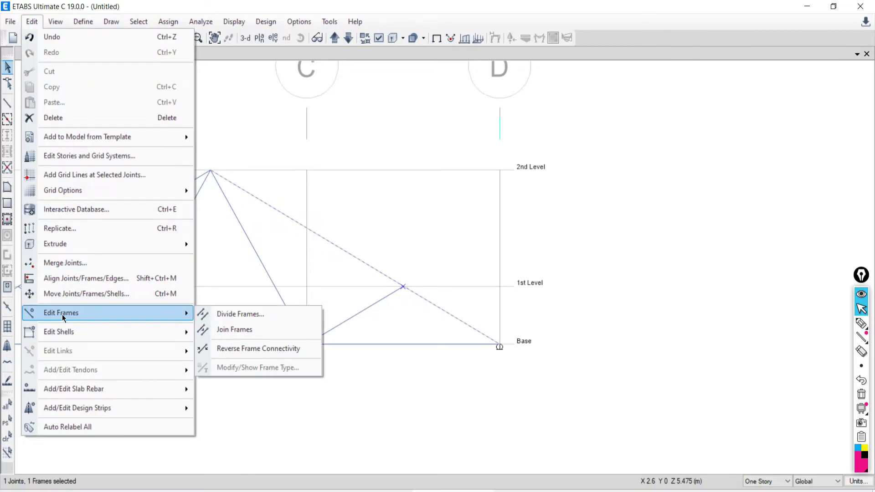
click(241, 315)
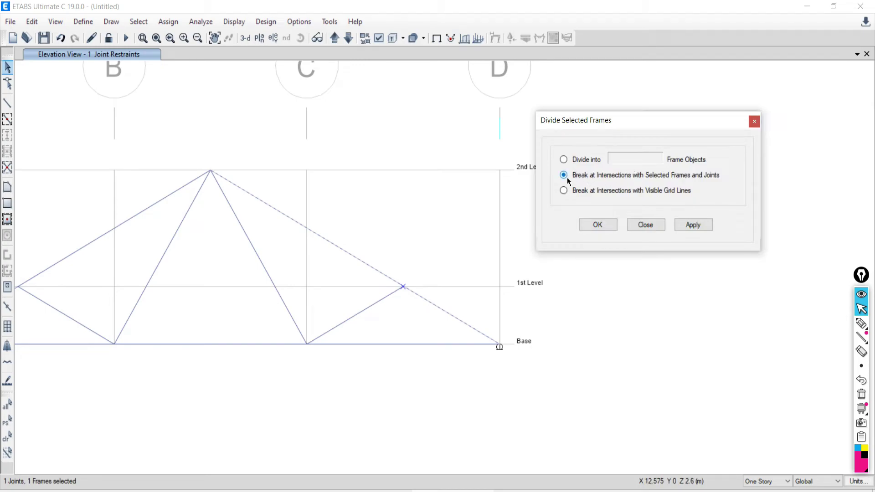
click(692, 226)
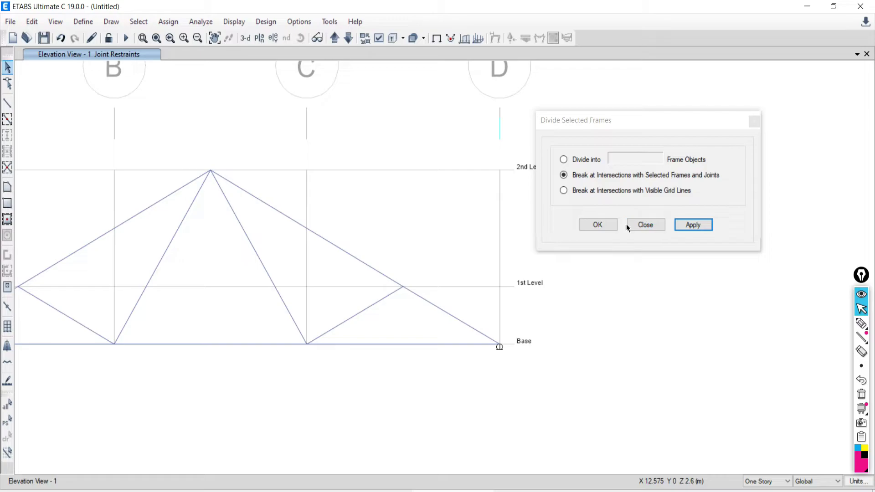
Verify the right chord halves and how the bottom chord segments are divided.
click(585, 224)
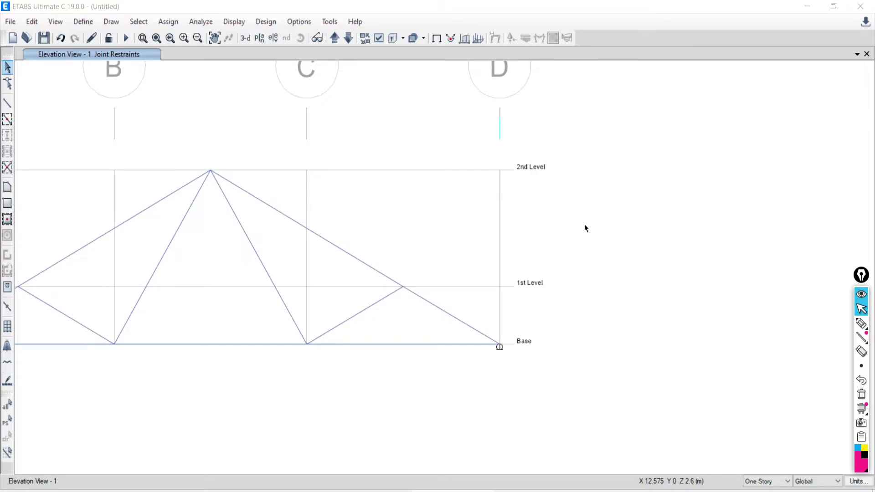
click(417, 296)
click(366, 263)
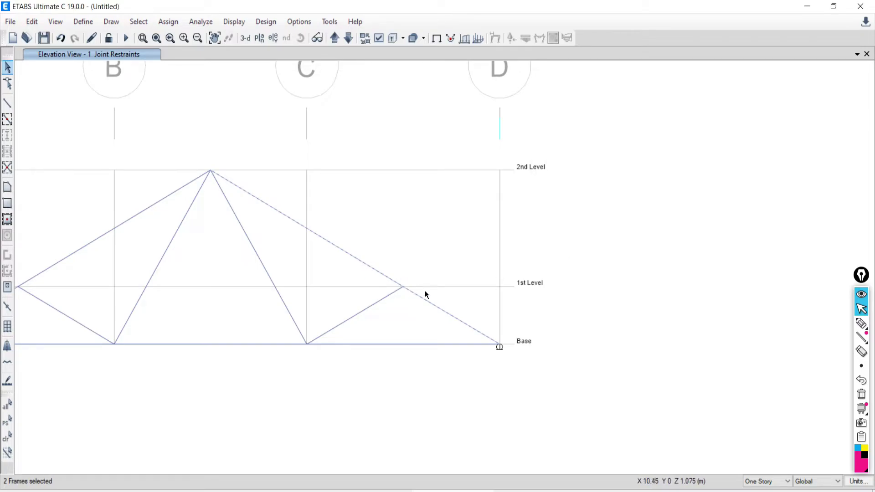
click(429, 303)
click(376, 272)
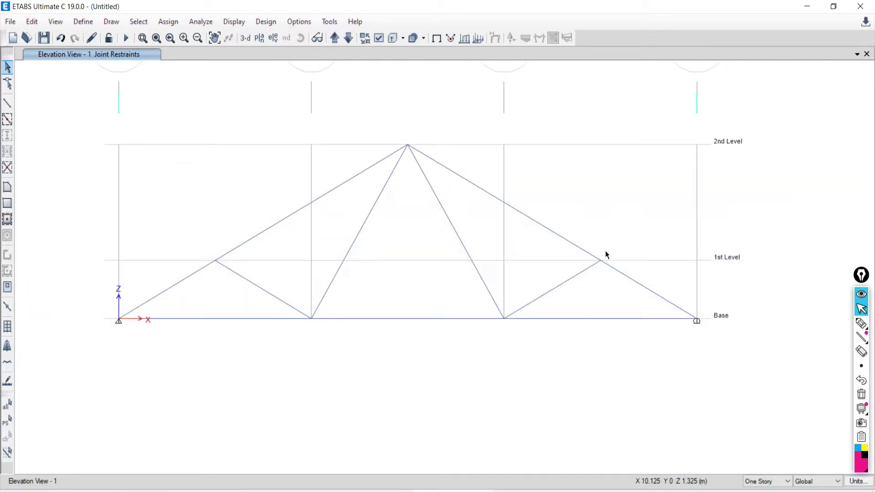
click(420, 318)
click(377, 318)
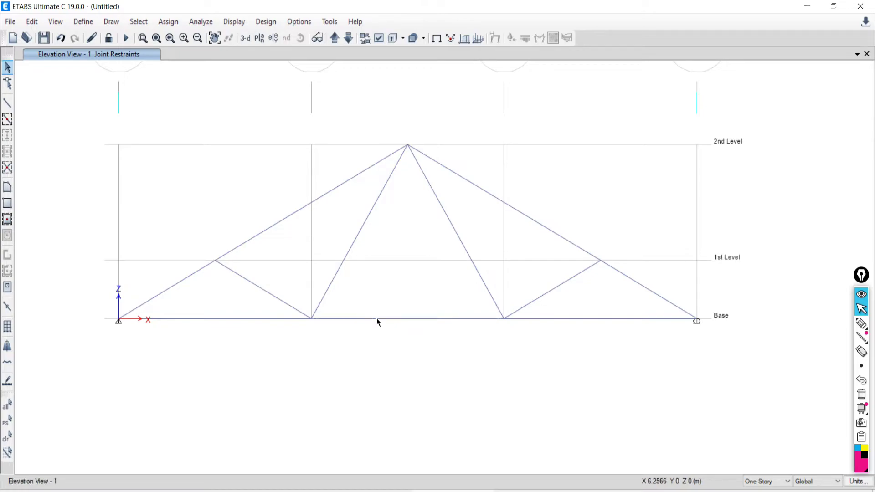
click(228, 318)
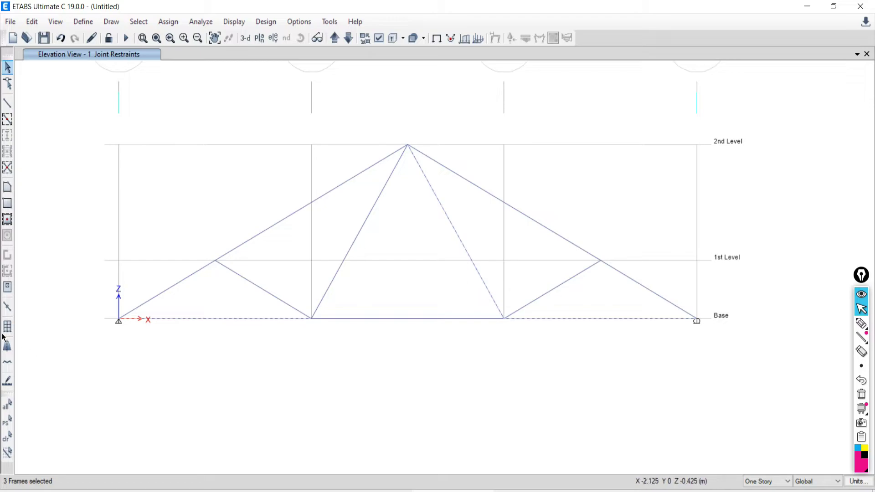
click(6, 434)
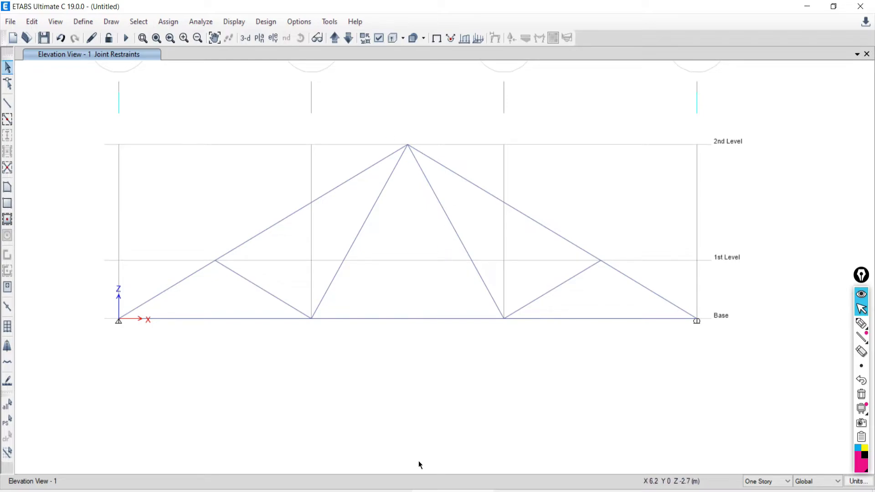
On the Word truss figure, circle the Ay and Dy = 4 kN reactions and cross out Dy.
key(alt+Tab)
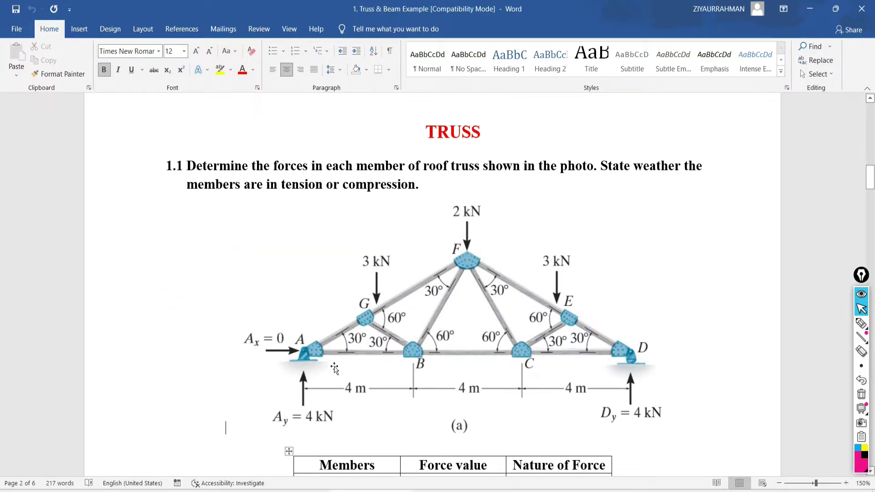
click(862, 324)
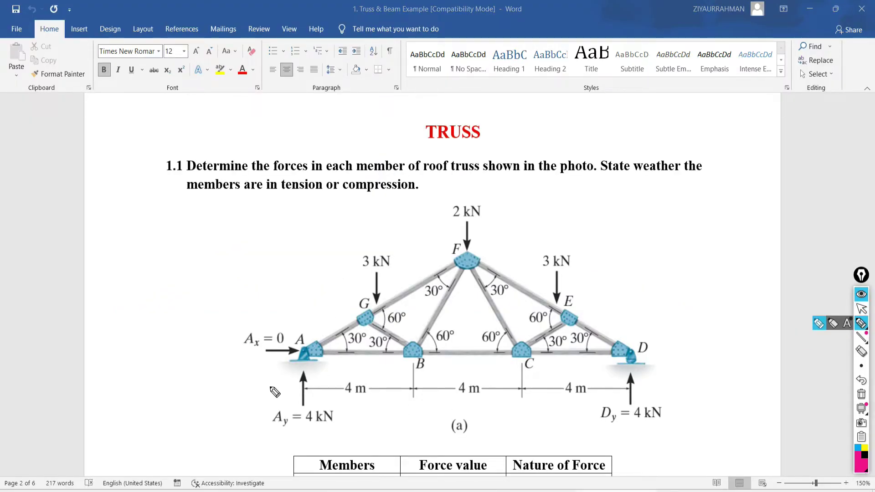
mouse_move(323, 360)
mouse_down()
mouse_move(290, 370)
mouse_move(264, 398)
mouse_move(262, 426)
mouse_move(327, 443)
mouse_move(345, 433)
mouse_move(343, 384)
mouse_move(319, 360)
mouse_up()
mouse_move(633, 371)
mouse_down()
mouse_move(606, 383)
mouse_move(665, 423)
mouse_move(658, 383)
mouse_up()
drag(671, 365, 611, 408)
drag(587, 367, 693, 433)
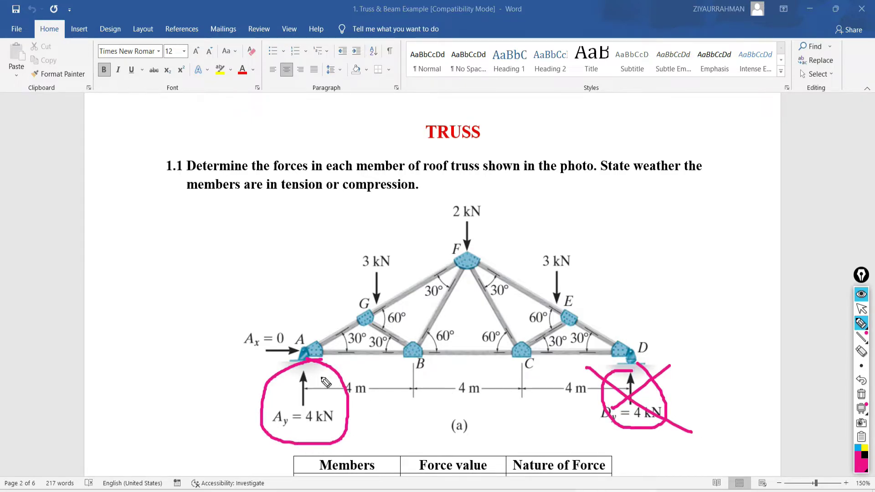
Cross out the Ay reaction and the Ax = 0 reaction.
drag(351, 371, 224, 432)
drag(238, 381, 328, 472)
drag(282, 328, 250, 365)
drag(249, 330, 279, 377)
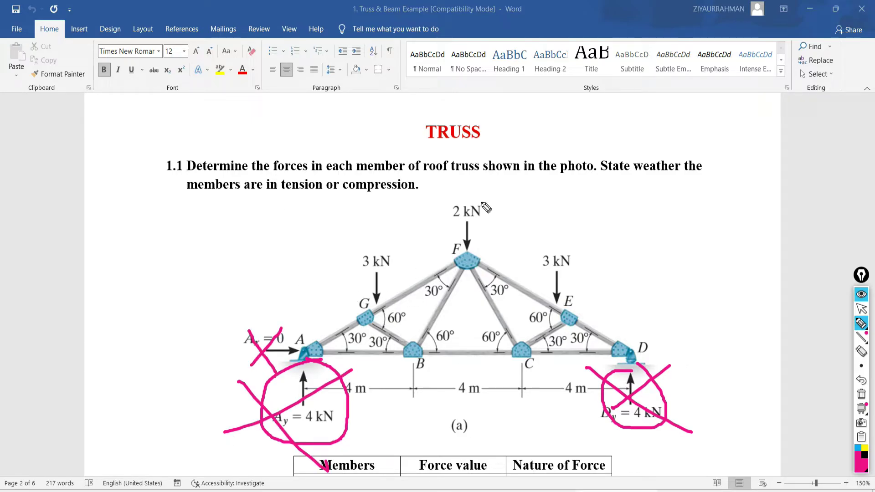
Circle the 2 kN load at apex F and the 3 kN loads at joints G and E.
mouse_move(476, 195)
mouse_down()
mouse_move(441, 207)
mouse_move(454, 252)
mouse_up()
mouse_move(374, 253)
mouse_down()
mouse_move(377, 301)
mouse_move(349, 319)
mouse_move(367, 332)
mouse_move(374, 310)
mouse_up()
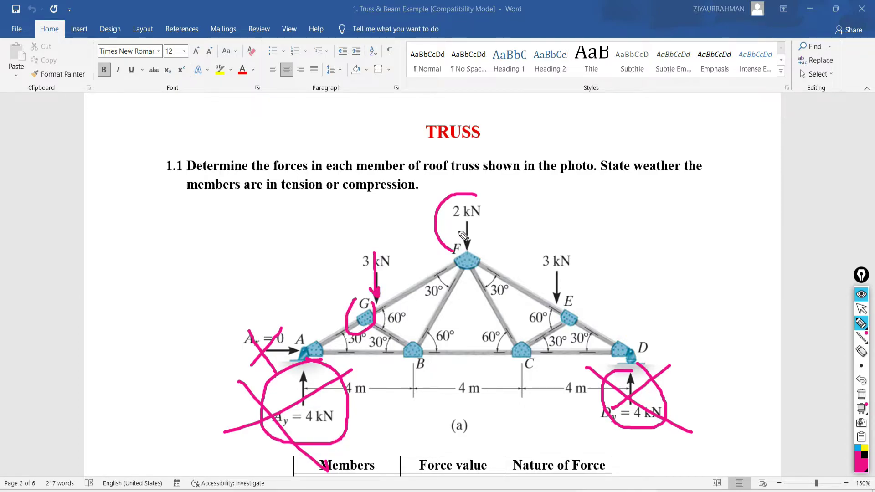
mouse_move(472, 234)
mouse_down()
mouse_move(484, 252)
mouse_move(453, 246)
mouse_up()
mouse_move(587, 297)
mouse_down()
mouse_move(557, 319)
mouse_move(595, 330)
mouse_move(580, 277)
mouse_up()
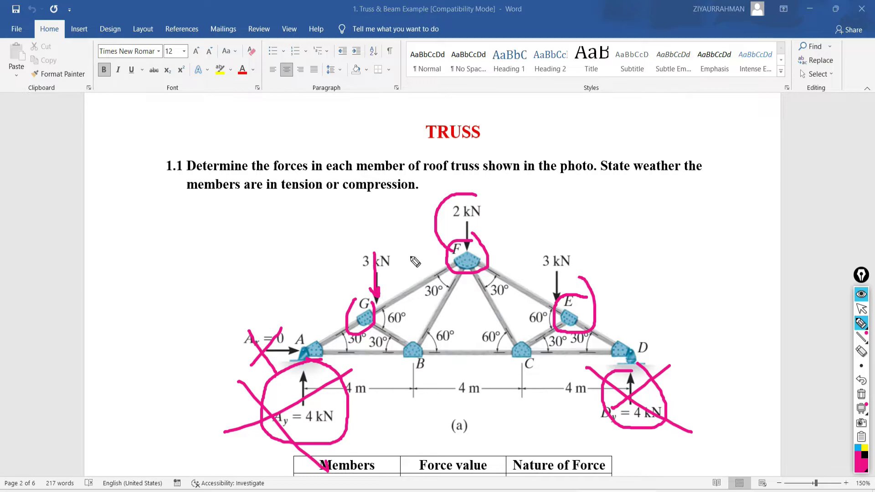
click(862, 310)
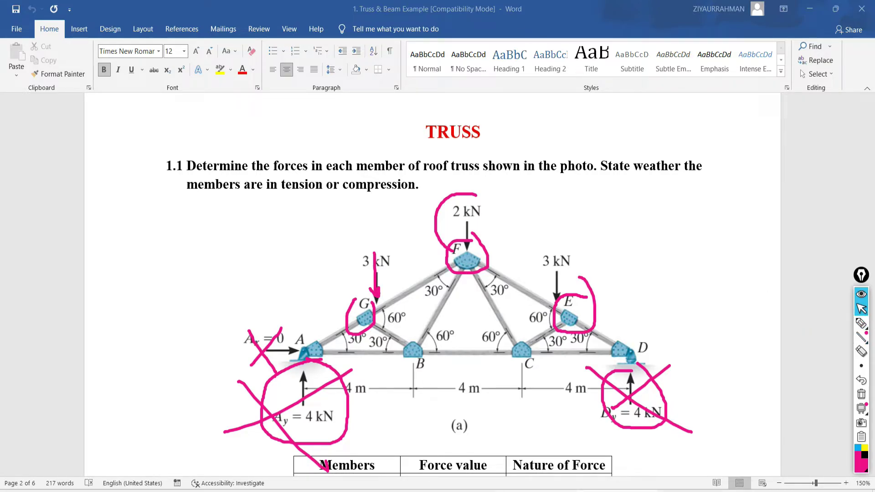
key(alt+Tab)
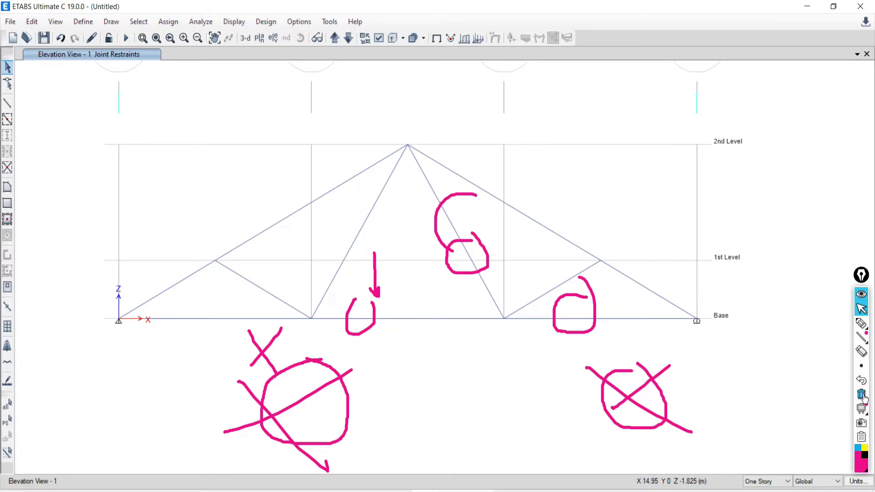
Clear the old ink and handwrite the numbered items '1 Point' and '2 Line'.
click(861, 394)
click(863, 324)
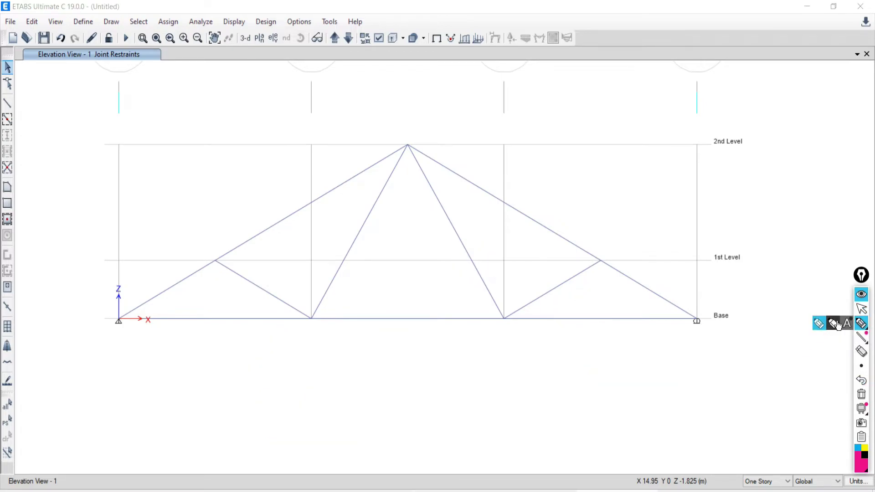
mouse_move(122, 95)
mouse_down()
mouse_move(117, 116)
mouse_move(157, 94)
mouse_move(182, 97)
mouse_move(179, 85)
mouse_move(197, 105)
mouse_move(208, 89)
mouse_move(207, 97)
mouse_move(220, 93)
mouse_up()
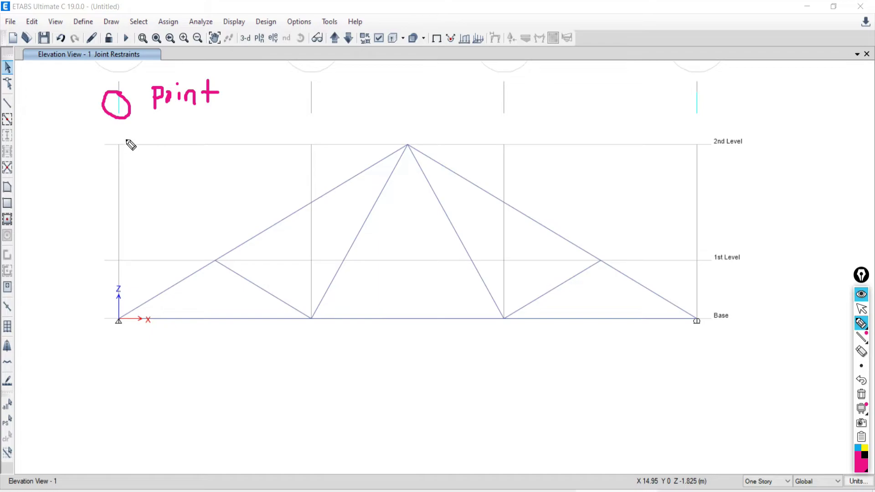
mouse_move(123, 138)
mouse_down()
mouse_move(112, 155)
mouse_move(127, 143)
mouse_move(129, 169)
mouse_up()
mouse_move(157, 137)
mouse_down()
mouse_move(157, 165)
mouse_move(179, 164)
mouse_up()
mouse_move(181, 145)
mouse_down()
mouse_move(181, 160)
mouse_move(209, 164)
mouse_move(220, 152)
mouse_up()
click(181, 131)
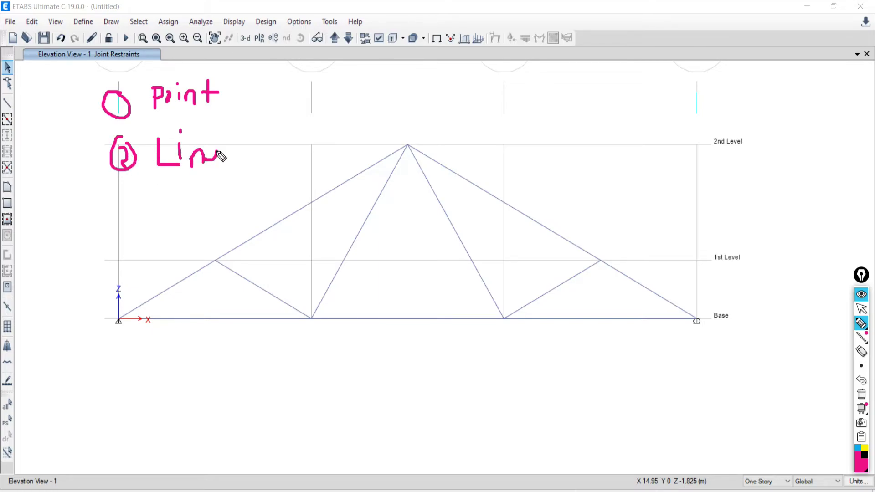
Add the units (KN) after Point and (KN/m) after Line.
drag(255, 76, 246, 105)
mouse_move(264, 85)
mouse_down()
mouse_move(263, 107)
mouse_move(299, 97)
mouse_move(300, 68)
mouse_move(310, 105)
mouse_up()
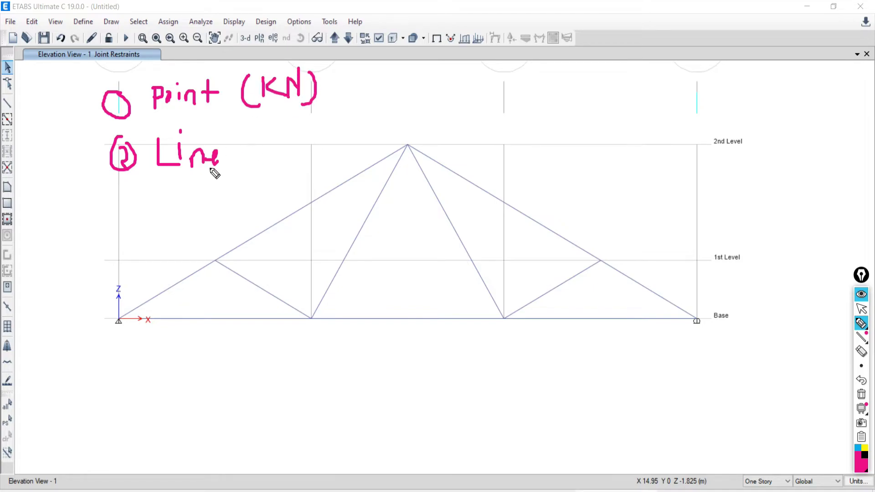
mouse_move(268, 133)
mouse_down()
mouse_move(267, 172)
mouse_move(336, 151)
mouse_move(331, 117)
mouse_move(336, 171)
mouse_move(378, 163)
mouse_up()
drag(375, 122, 388, 163)
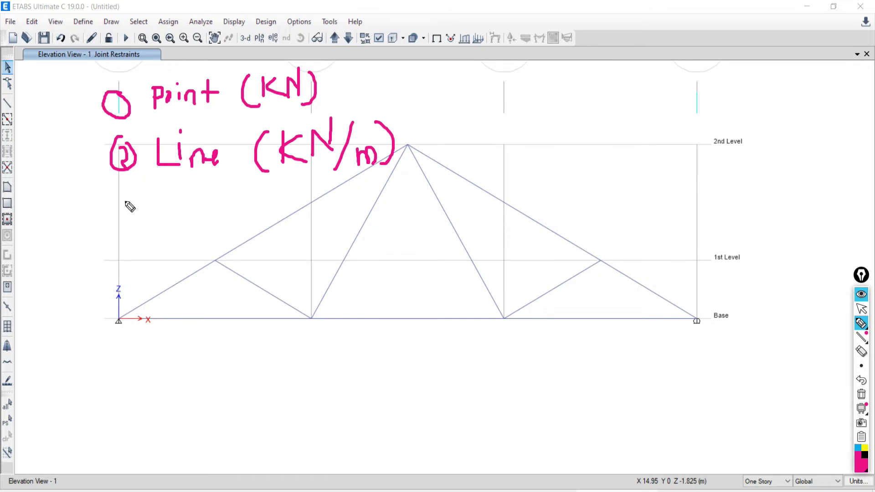
Handwrite the third item '3 Area (KN/m²)'.
mouse_move(122, 194)
mouse_down()
mouse_move(117, 218)
mouse_move(145, 245)
mouse_move(122, 194)
mouse_up()
drag(118, 214, 120, 237)
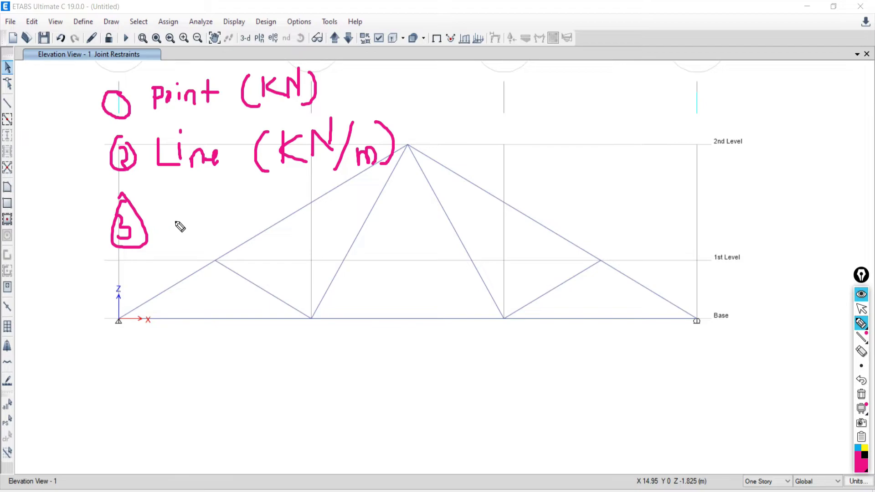
mouse_move(173, 235)
mouse_down()
mouse_move(181, 198)
mouse_move(191, 235)
mouse_move(176, 220)
mouse_move(199, 216)
mouse_move(218, 230)
mouse_up()
drag(275, 185, 293, 245)
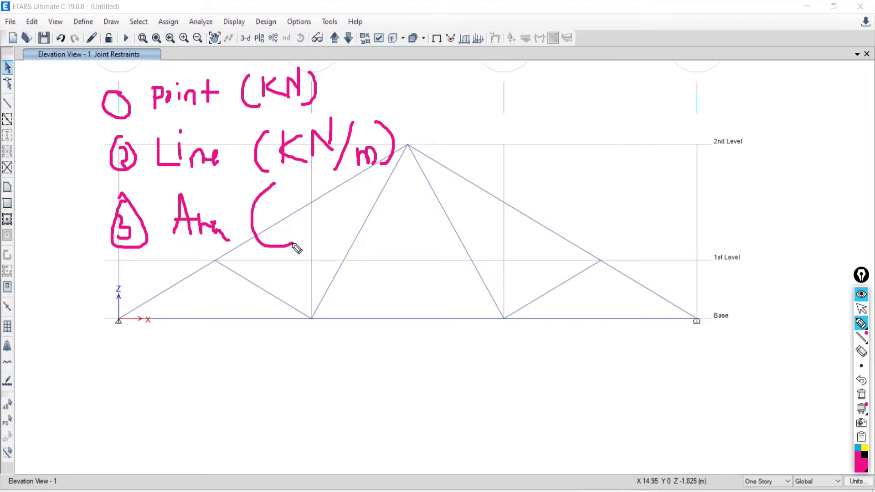
drag(305, 190, 303, 230)
mouse_move(310, 201)
mouse_down()
mouse_move(324, 201)
mouse_move(329, 224)
mouse_up()
mouse_move(339, 196)
mouse_down()
mouse_move(339, 227)
mouse_move(362, 230)
mouse_move(363, 192)
mouse_move(366, 250)
mouse_up()
drag(393, 218, 421, 231)
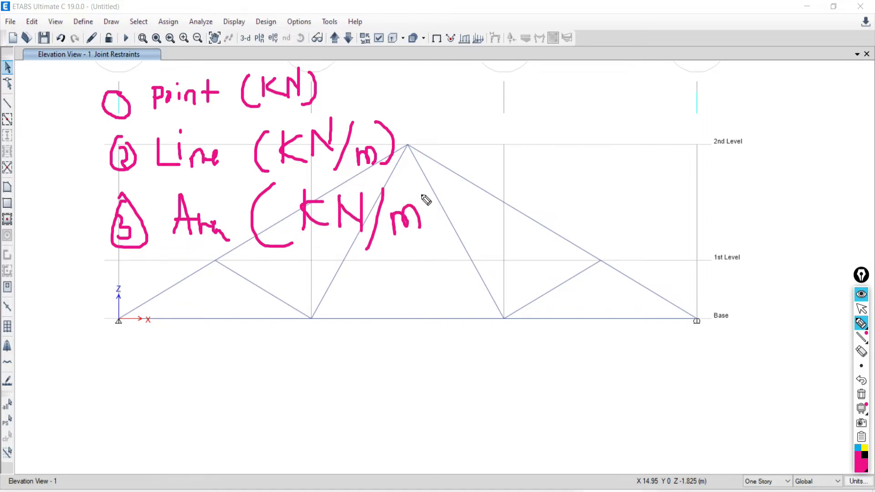
drag(422, 197, 440, 215)
drag(430, 177, 450, 257)
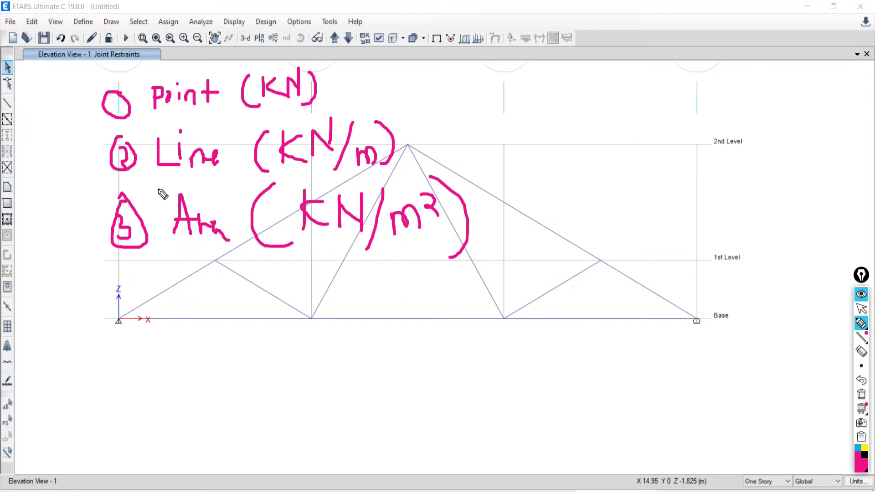
Draw an arrow leader from Point (KN) and label the line load U.D.L.
drag(327, 81, 444, 84)
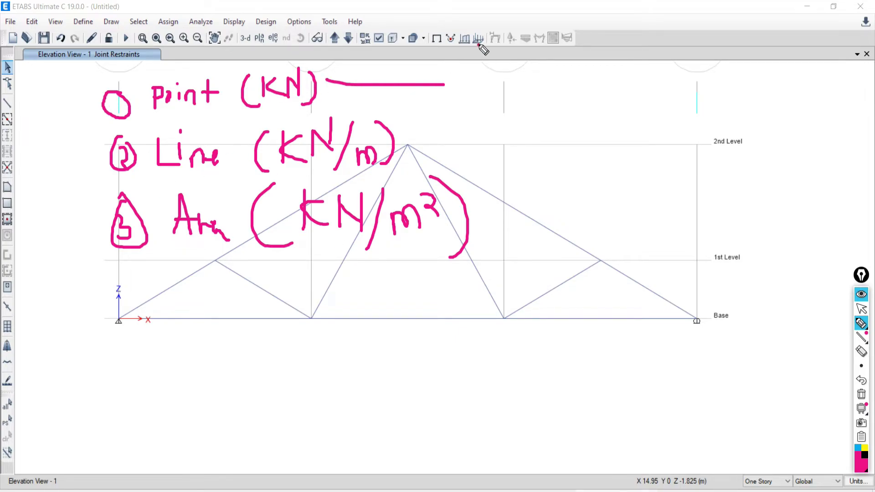
mouse_move(478, 44)
mouse_down()
mouse_move(487, 75)
mouse_move(468, 65)
mouse_up()
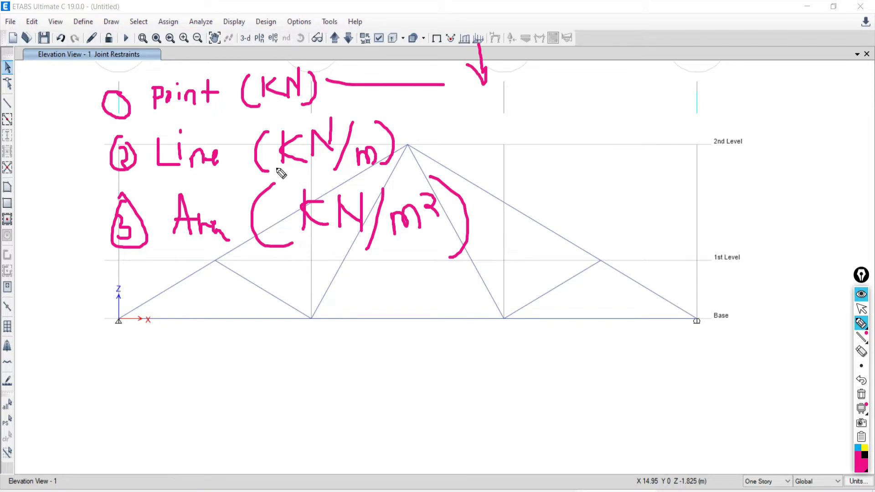
mouse_move(411, 133)
mouse_down()
mouse_move(519, 138)
mouse_move(539, 117)
mouse_move(567, 122)
mouse_move(567, 148)
mouse_up()
click(551, 137)
click(562, 133)
mouse_move(567, 116)
mouse_down()
mouse_move(593, 128)
mouse_move(568, 149)
mouse_up()
click(597, 140)
mouse_move(613, 114)
mouse_down()
mouse_move(628, 146)
mouse_move(651, 146)
mouse_up()
Write UVL, then sketch a rectangle for uniform load and a triangle for varying load.
mouse_move(700, 121)
mouse_down()
mouse_move(707, 140)
mouse_move(714, 117)
mouse_move(752, 148)
mouse_move(762, 117)
mouse_up()
drag(766, 116, 783, 138)
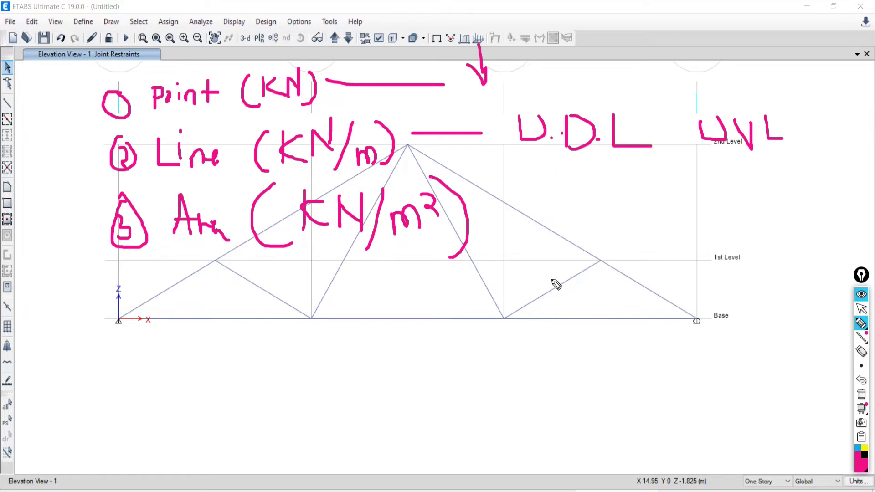
drag(552, 278, 758, 280)
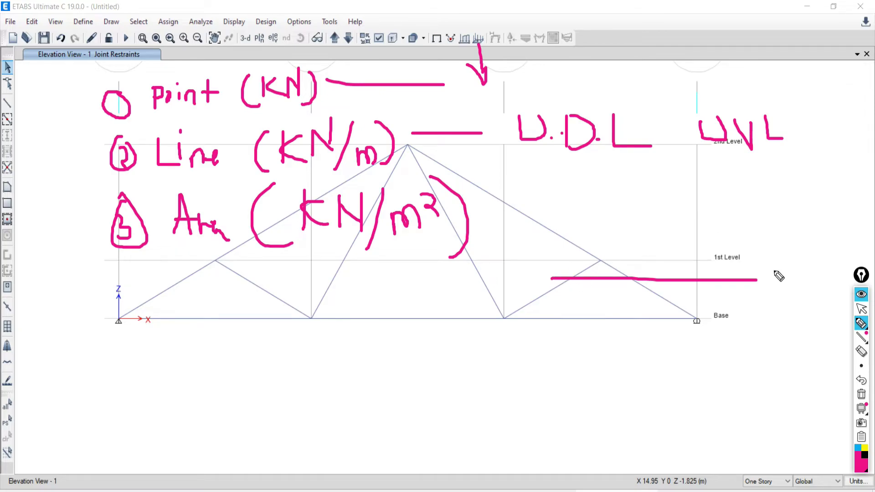
mouse_move(550, 276)
mouse_down()
mouse_move(551, 258)
mouse_move(679, 257)
mouse_move(756, 263)
mouse_move(757, 280)
mouse_up()
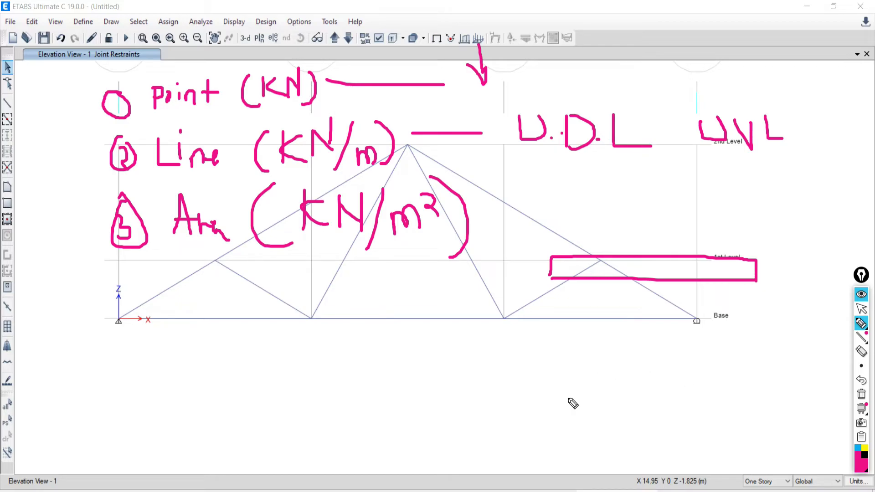
drag(552, 407, 779, 403)
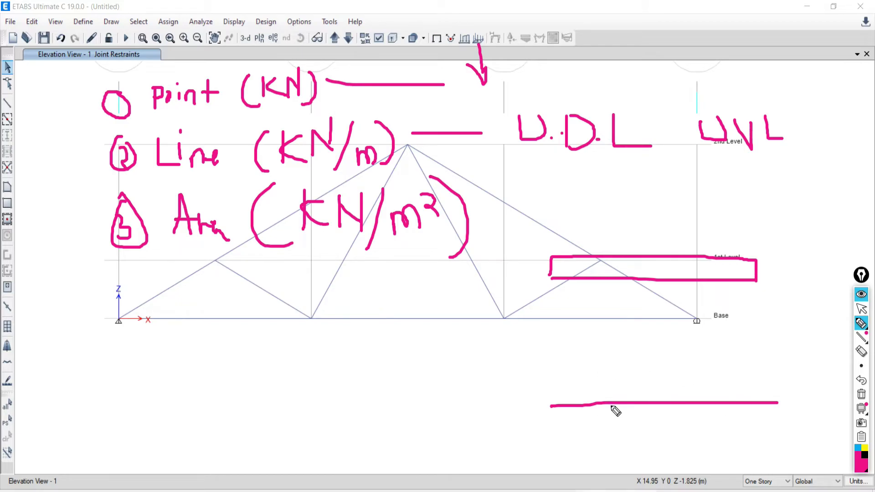
mouse_move(551, 405)
mouse_down()
mouse_move(728, 365)
mouse_move(760, 348)
mouse_move(773, 392)
mouse_up()
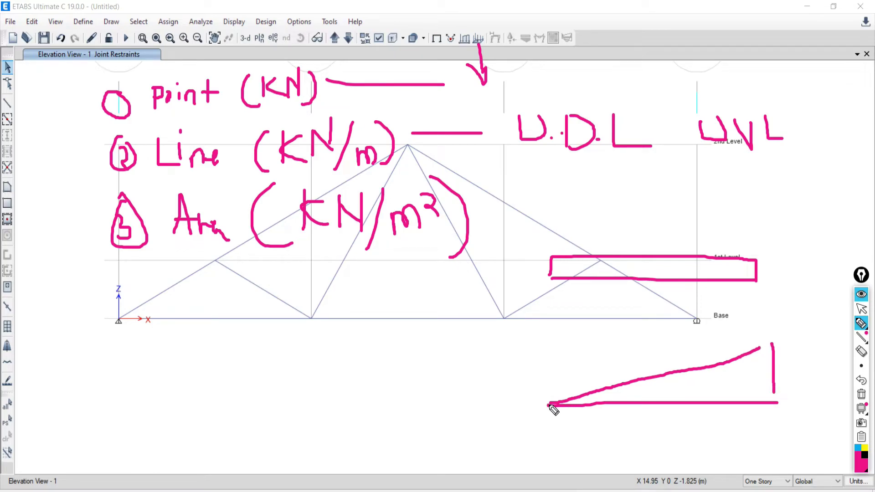
drag(550, 405, 759, 350)
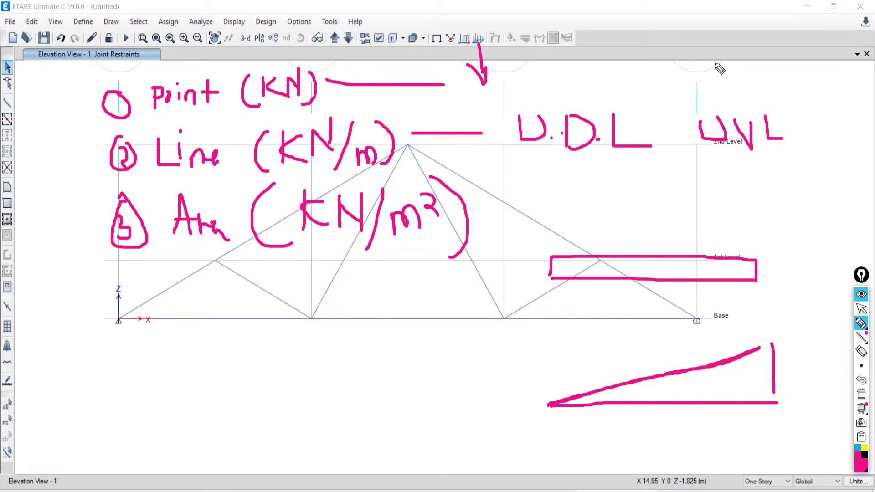
drag(705, 160, 800, 160)
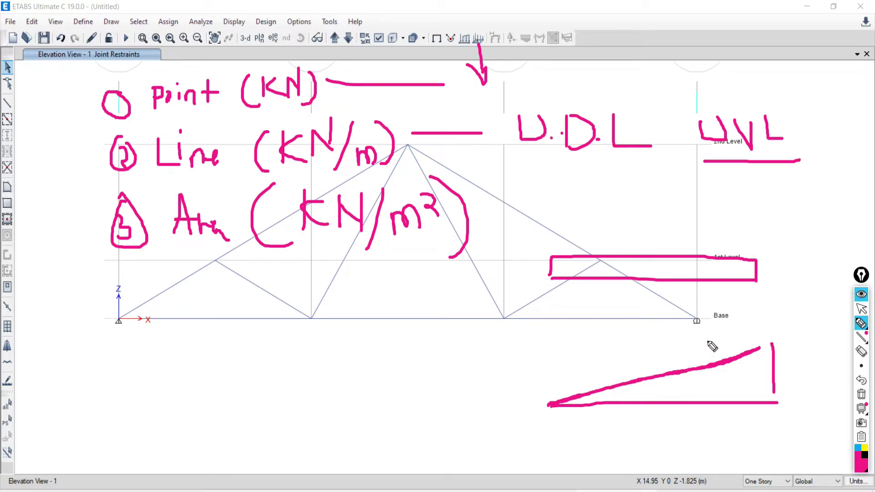
drag(549, 455, 783, 454)
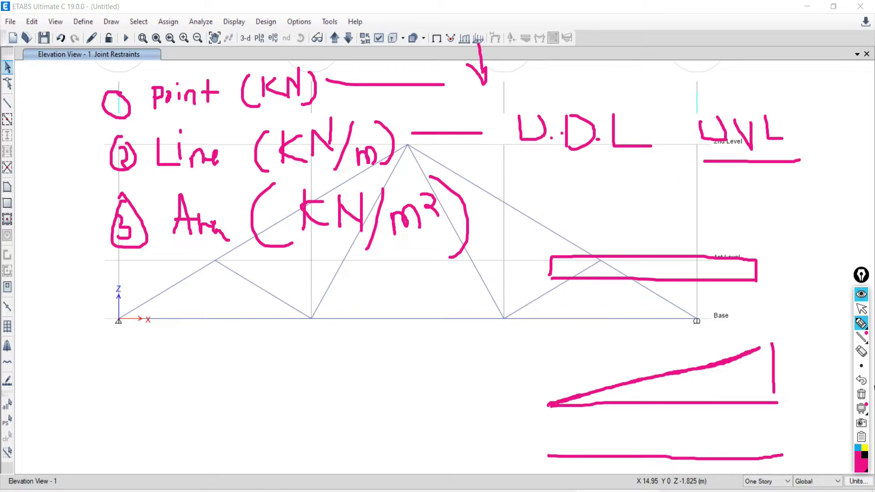
Mute a noisy participant for everyone in Google Meet.
click(862, 308)
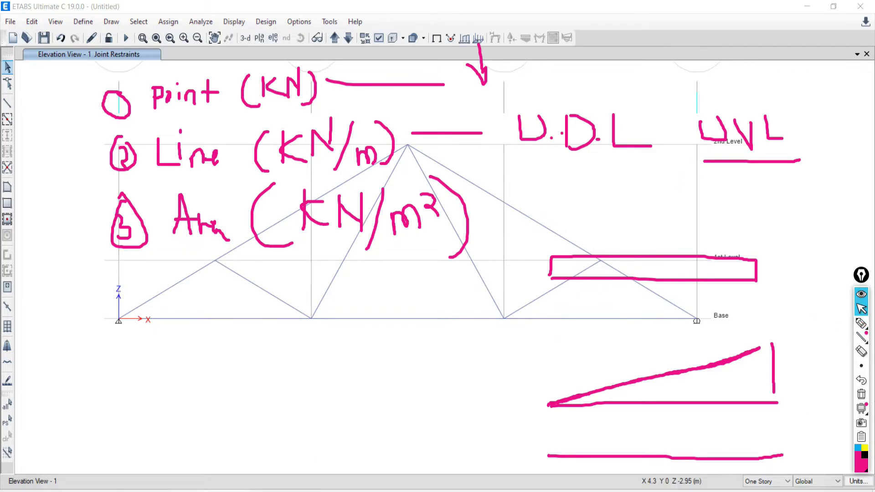
key(alt+Tab)
click(812, 6)
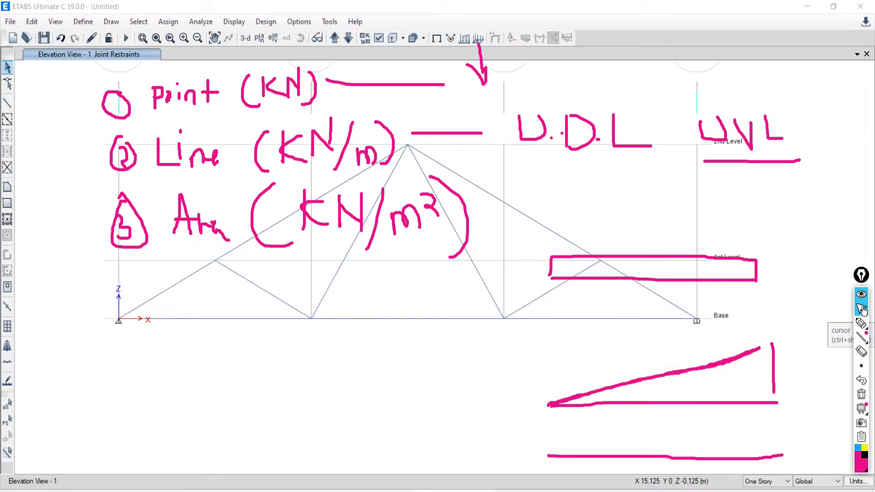
click(221, 491)
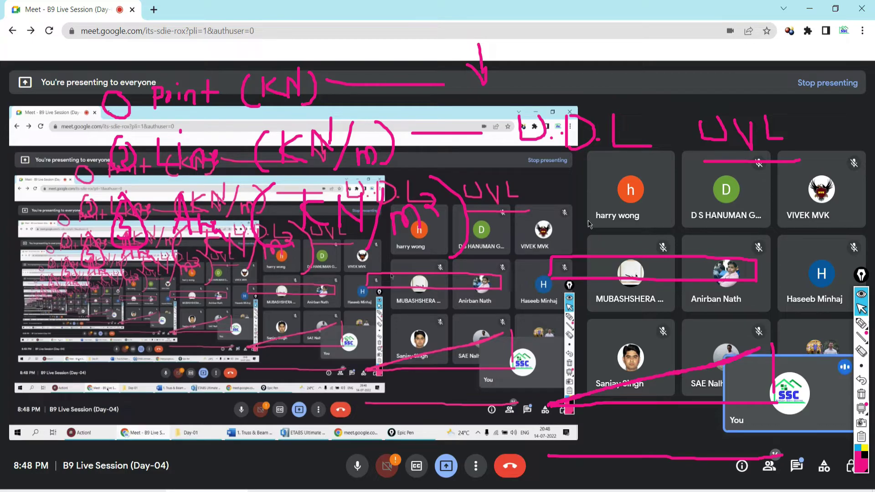
click(630, 195)
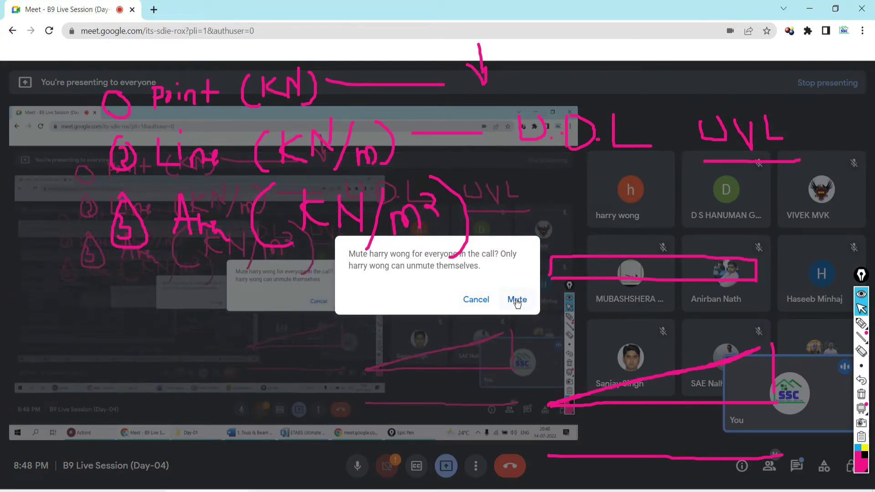
click(517, 299)
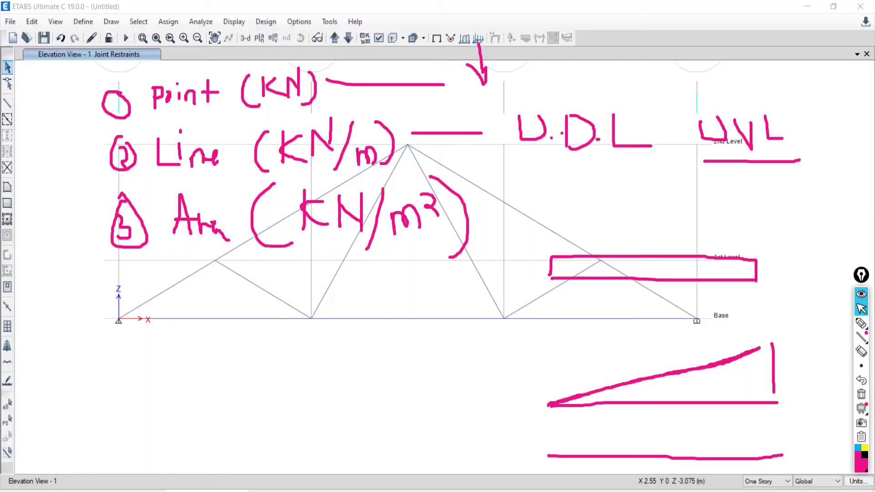
Tick the uniform-load rectangle and label the sloped sketches U.V and V L.
key(alt+Tab)
click(861, 324)
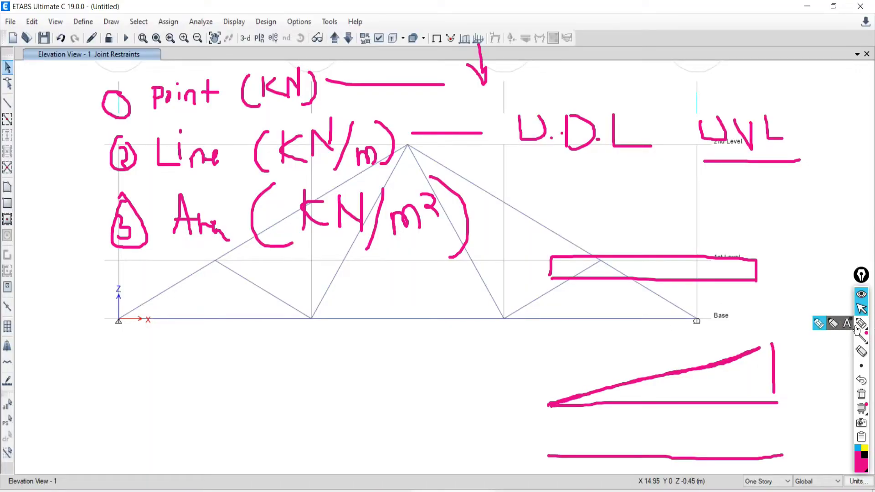
drag(596, 269, 620, 258)
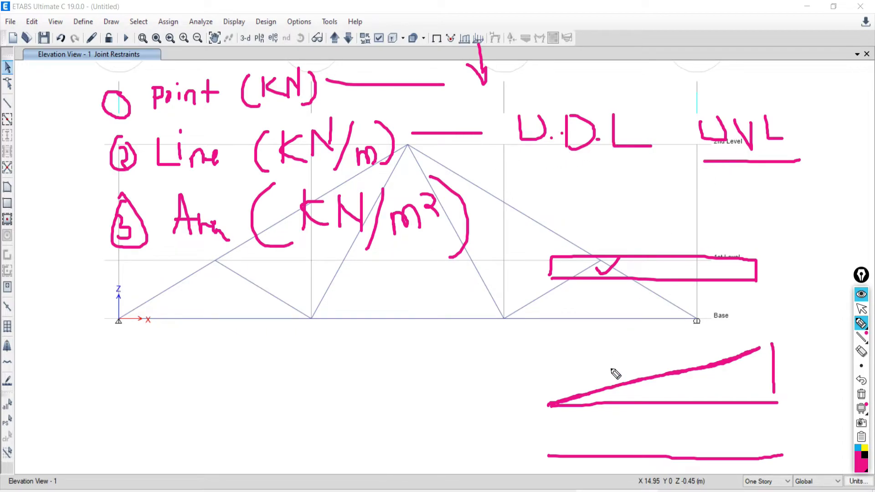
click(620, 354)
mouse_move(615, 349)
mouse_down()
mouse_move(634, 342)
mouse_move(679, 349)
mouse_up()
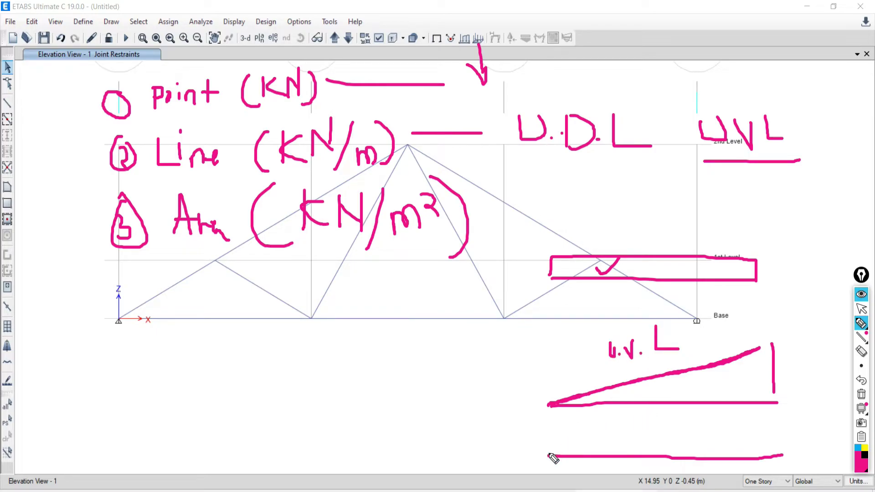
mouse_move(548, 455)
mouse_down()
mouse_move(596, 427)
mouse_move(604, 449)
mouse_move(644, 420)
mouse_move(648, 442)
mouse_move(694, 439)
mouse_move(693, 414)
mouse_move(725, 409)
mouse_move(727, 435)
mouse_move(781, 455)
mouse_up()
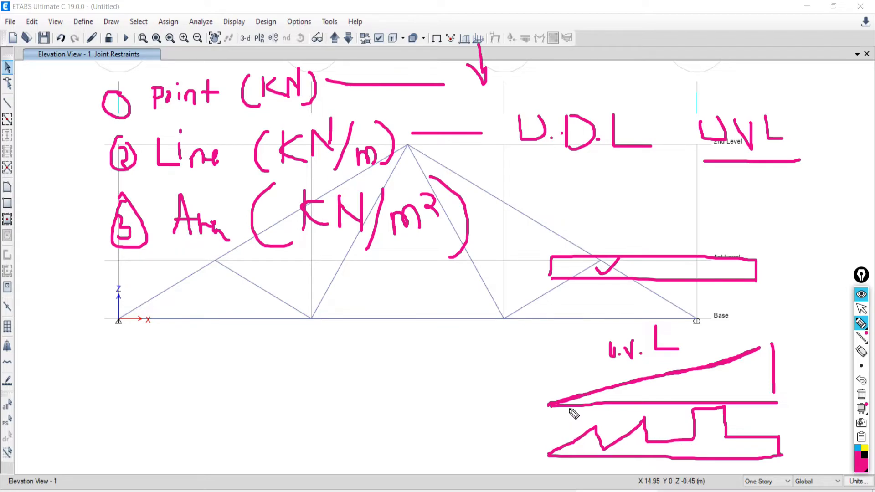
mouse_move(487, 432)
mouse_down()
mouse_move(498, 450)
mouse_move(504, 436)
mouse_up()
drag(516, 436, 552, 448)
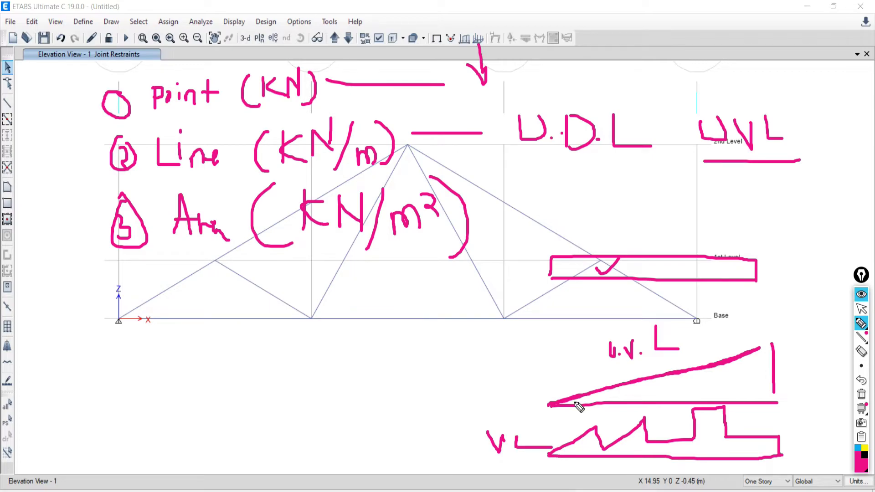
mouse_move(504, 365)
mouse_down()
mouse_move(504, 382)
mouse_move(520, 388)
mouse_move(520, 371)
mouse_move(547, 357)
mouse_up()
click(534, 392)
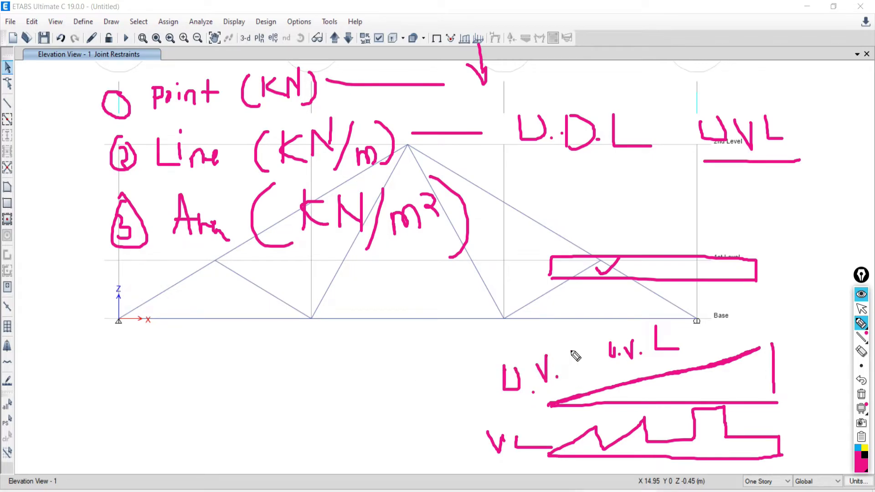
Label the area load U D and sketch a slab outline with a downward load arrow.
mouse_move(487, 236)
mouse_down()
mouse_move(503, 263)
mouse_move(505, 236)
mouse_move(521, 258)
mouse_move(536, 248)
mouse_move(521, 258)
mouse_up()
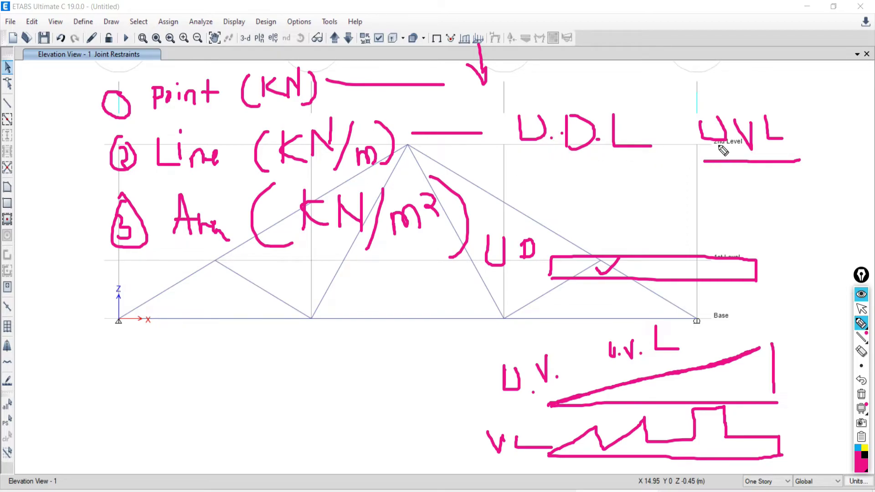
drag(487, 207, 558, 207)
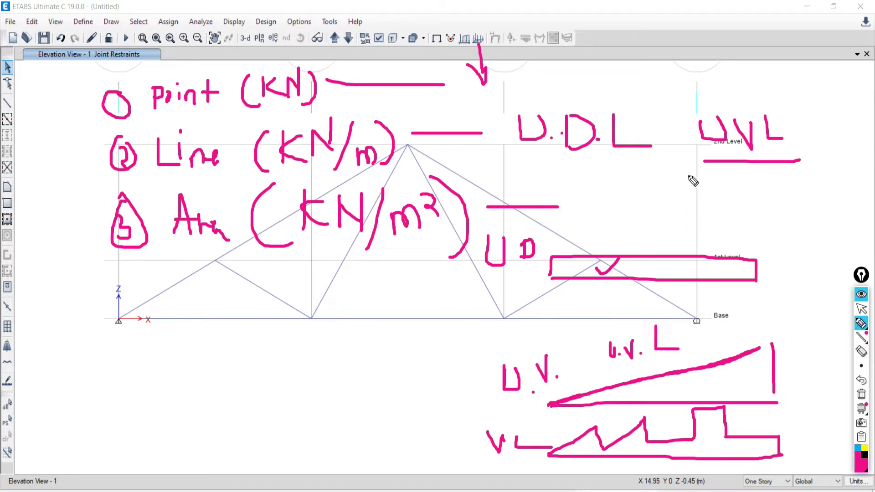
mouse_move(688, 176)
mouse_down()
mouse_move(642, 200)
mouse_move(687, 180)
mouse_move(729, 206)
mouse_move(664, 242)
mouse_up()
drag(628, 209, 656, 237)
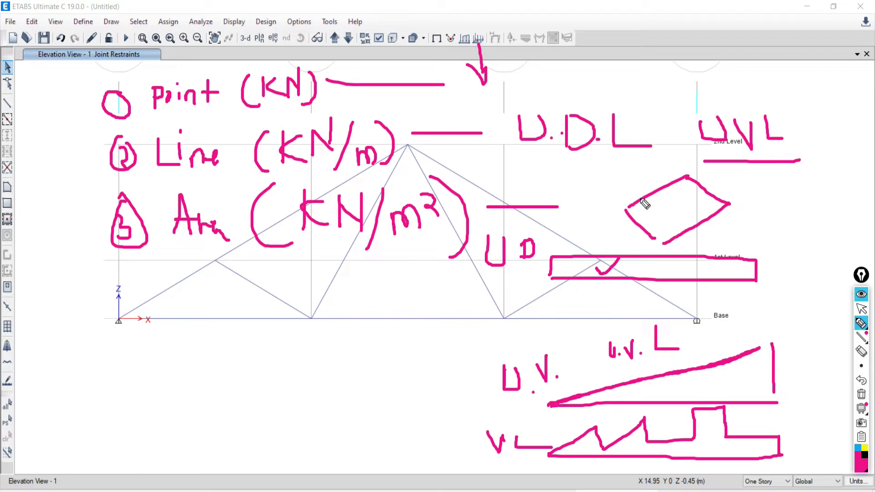
drag(642, 172, 637, 209)
Clear all the on-screen ink and bring up the Word truss example document.
click(861, 398)
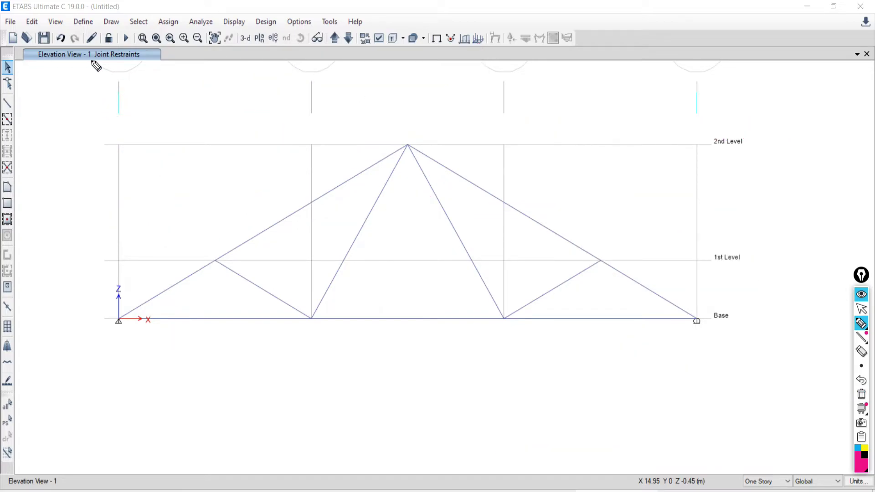
click(862, 308)
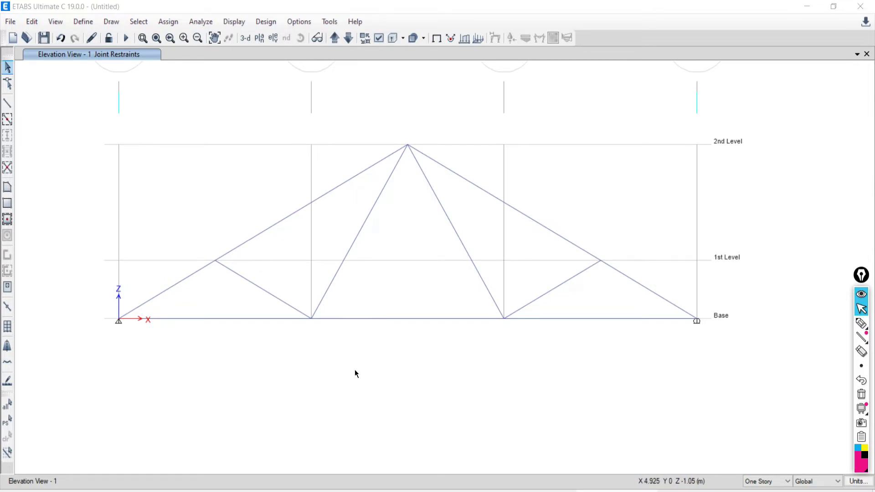
click(369, 451)
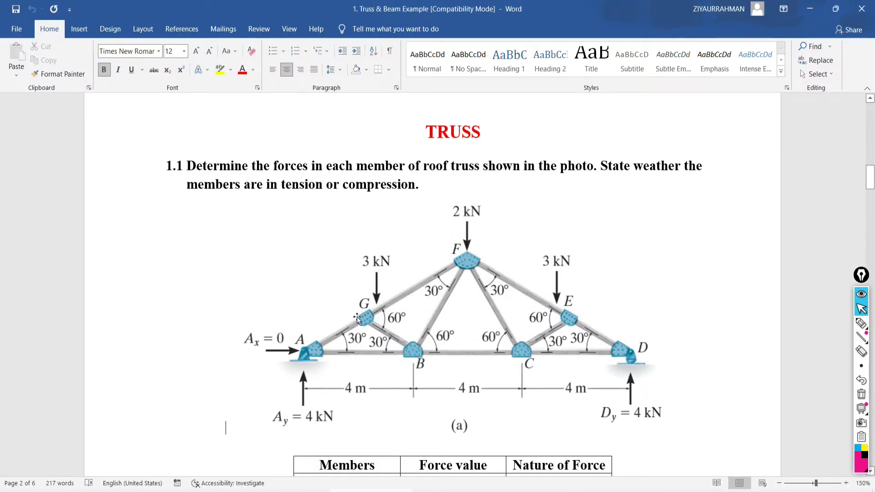
Circle joints G, F and E on the truss figure, with arrows to E and member FC.
click(861, 323)
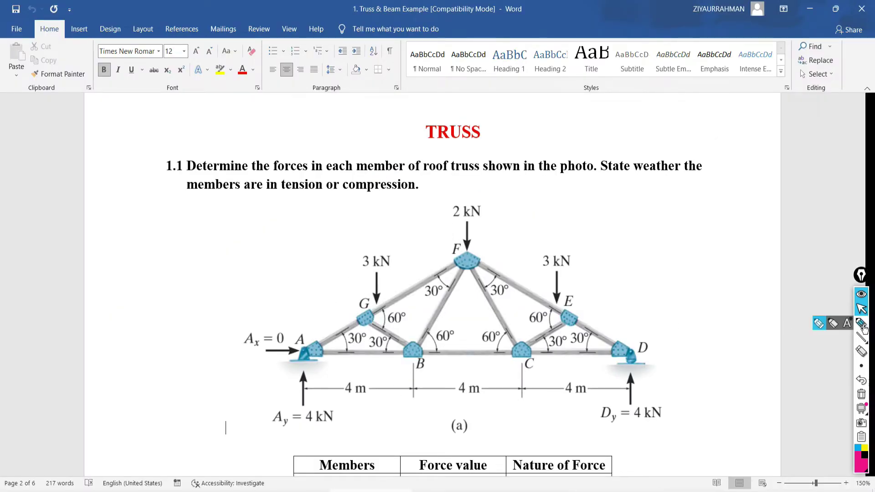
mouse_move(365, 315)
mouse_down()
mouse_move(365, 301)
mouse_move(357, 319)
mouse_move(376, 306)
mouse_up()
mouse_move(473, 247)
mouse_down()
mouse_move(469, 267)
mouse_move(472, 246)
mouse_up()
mouse_move(579, 307)
mouse_down()
mouse_move(590, 326)
mouse_move(559, 326)
mouse_move(569, 303)
mouse_up()
mouse_move(572, 245)
mouse_down()
mouse_move(569, 319)
mouse_move(576, 315)
mouse_up()
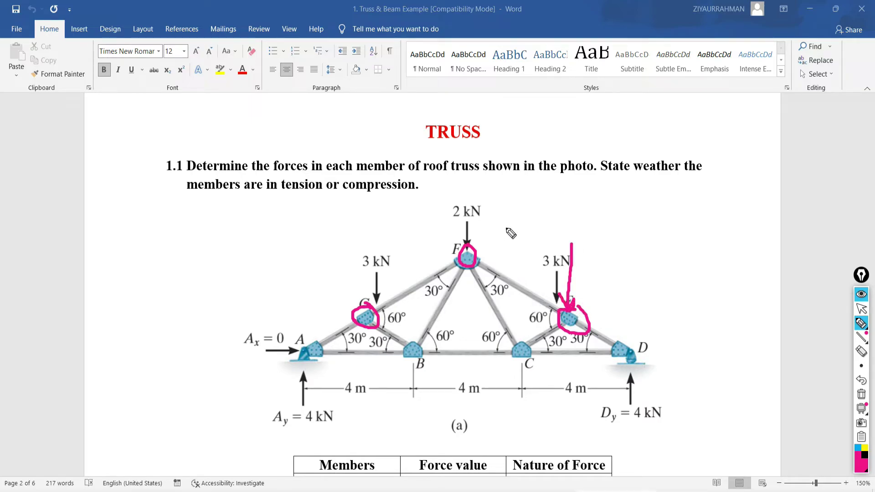
mouse_move(506, 228)
mouse_down()
mouse_move(505, 279)
mouse_move(512, 259)
mouse_move(505, 279)
mouse_up()
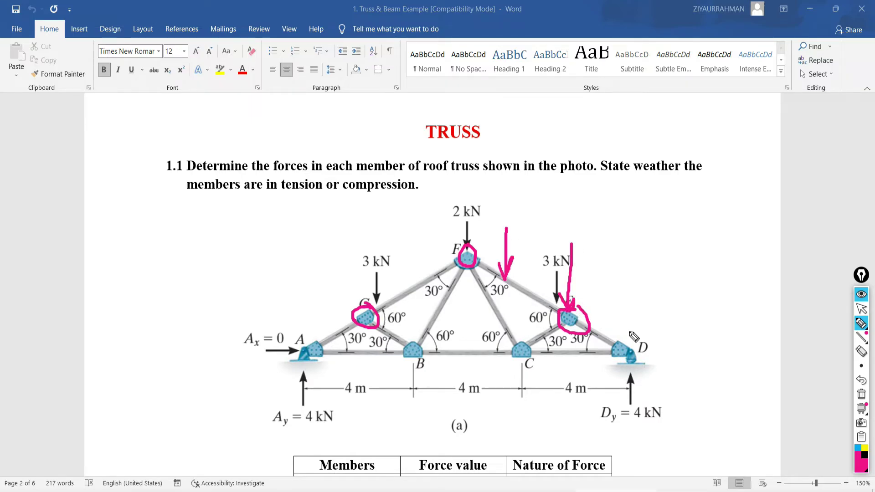
Loop the 3 kN load above joint E, clear all ink, and return to ETABS.
key(ctrl+shift+x)
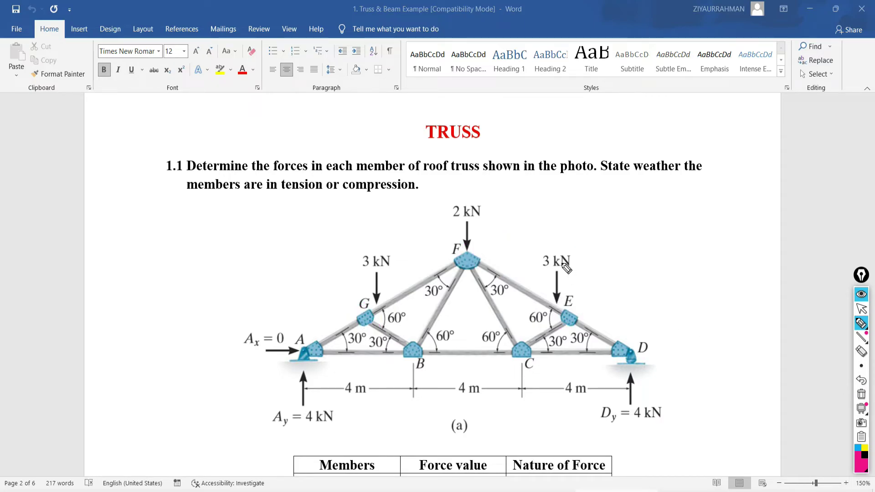
mouse_move(563, 264)
mouse_down()
mouse_move(549, 282)
mouse_move(563, 303)
mouse_move(566, 271)
mouse_move(573, 303)
mouse_up()
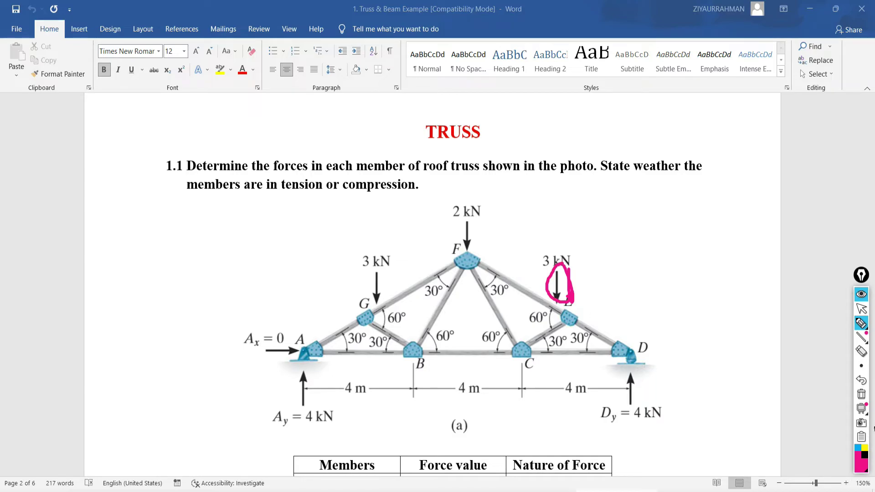
click(861, 395)
click(862, 309)
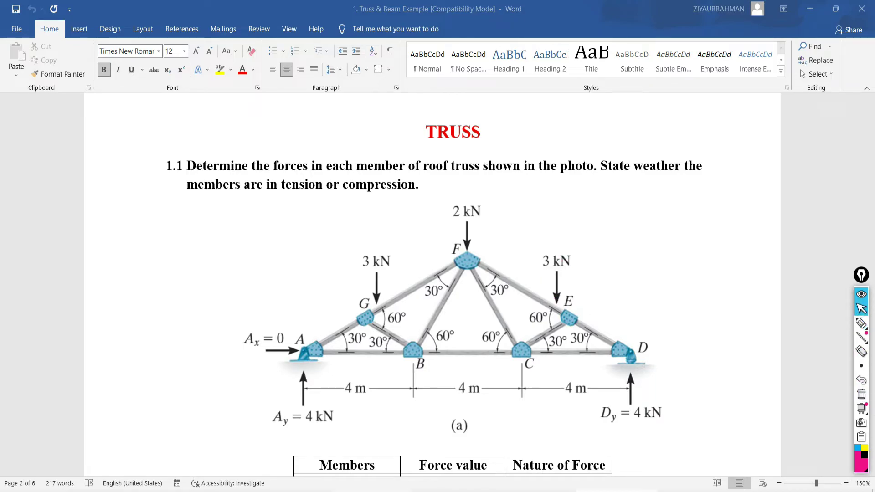
key(alt+Tab)
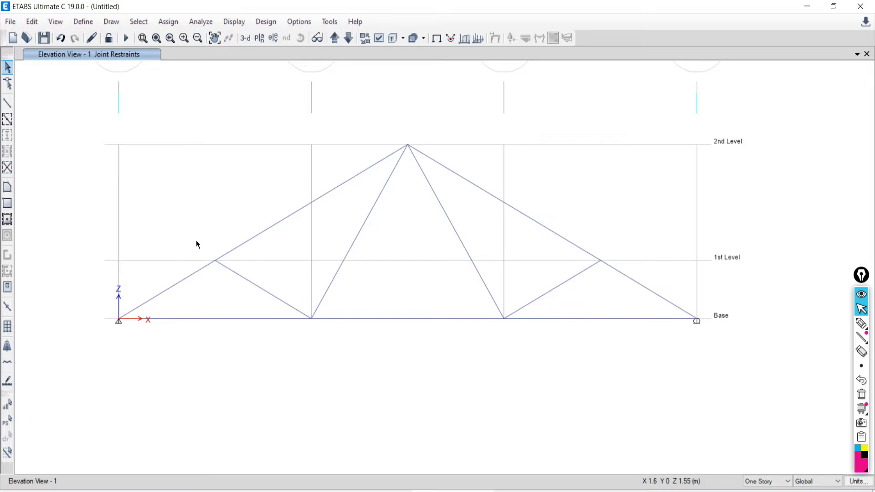
Window-select the left top-chord joint and go to Assign > Joint Loads > Force.
drag(177, 232, 251, 277)
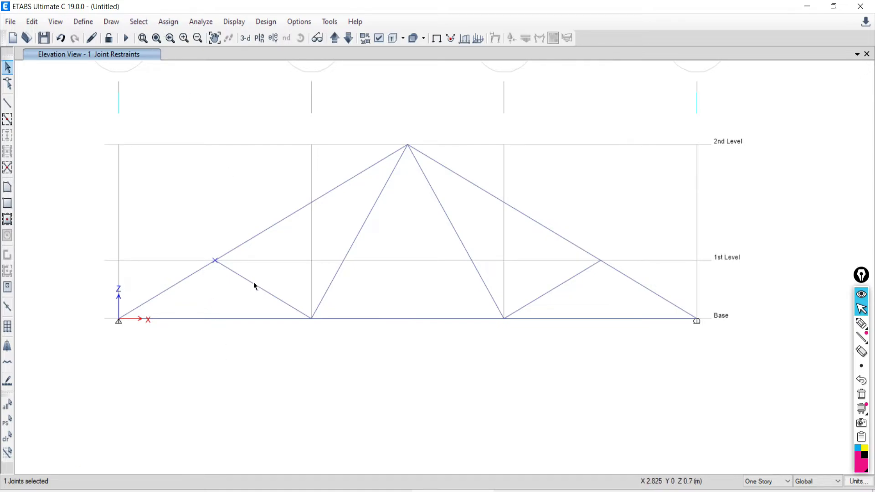
click(163, 23)
click(185, 30)
click(173, 23)
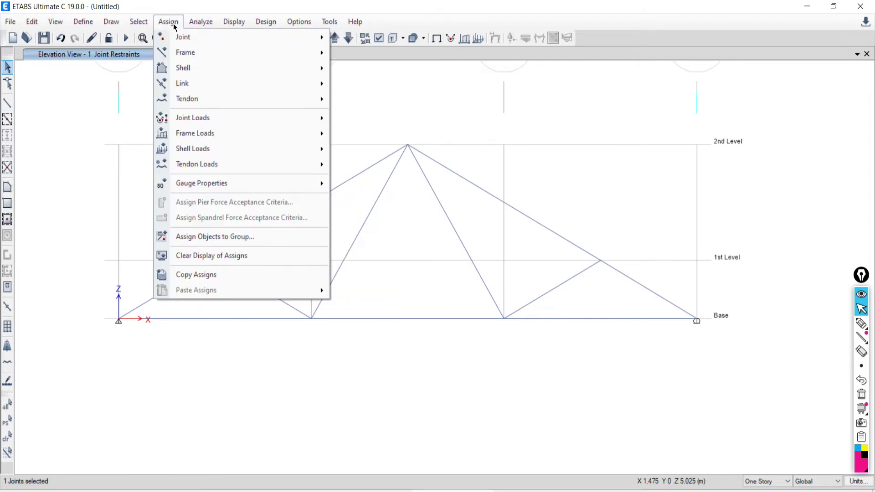
mouse_move(173, 117)
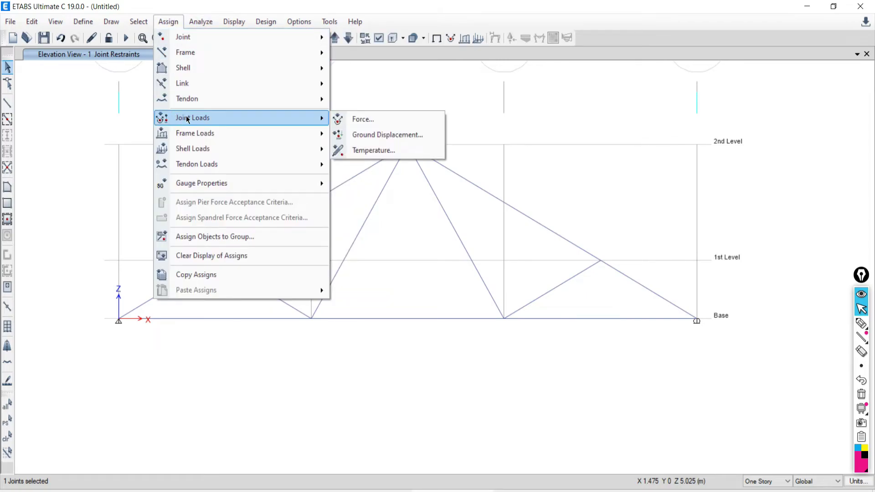
mouse_move(211, 134)
mouse_move(175, 152)
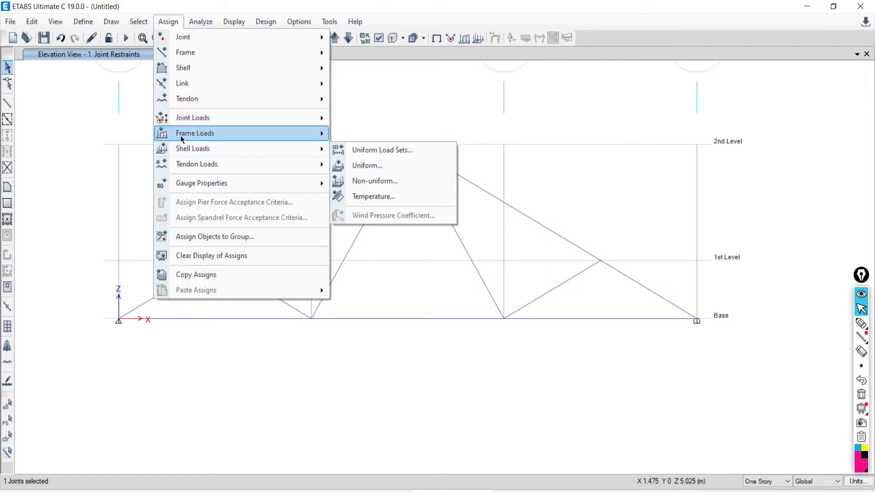
mouse_move(181, 120)
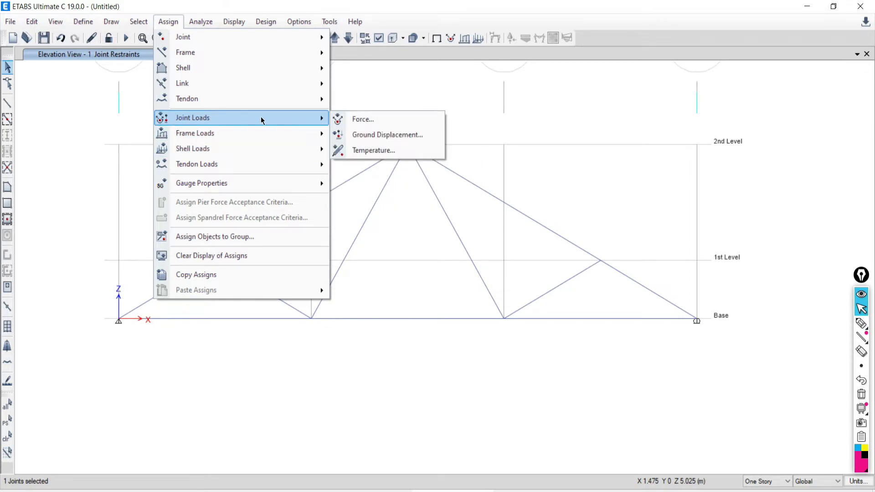
Open the Joint Load Assignment dialog and set the load pattern to Live.
click(364, 119)
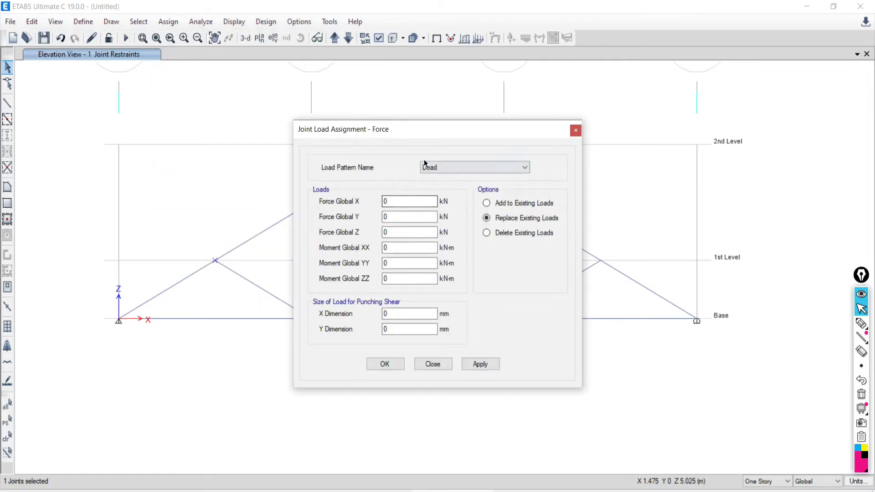
drag(390, 131, 533, 105)
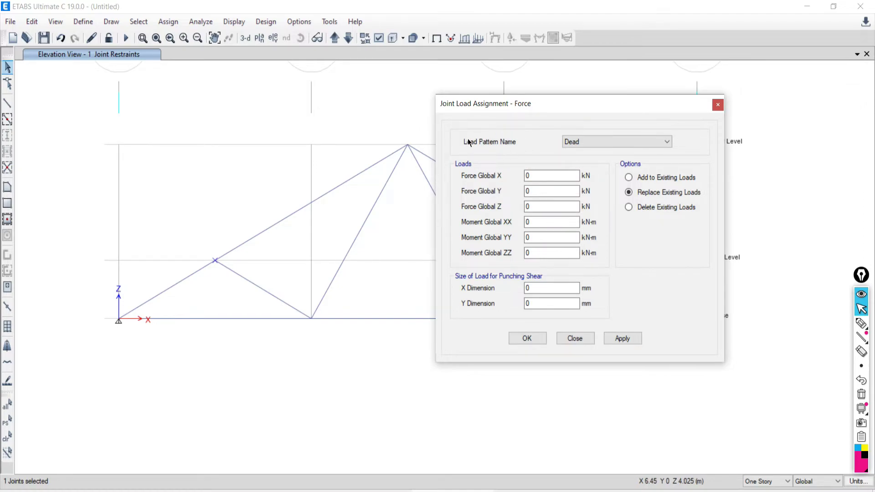
click(587, 141)
click(571, 160)
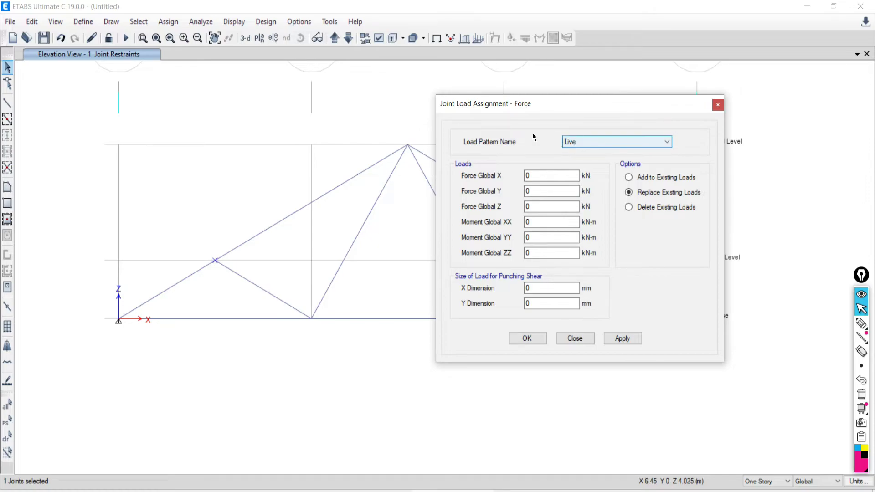
drag(527, 102, 545, 88)
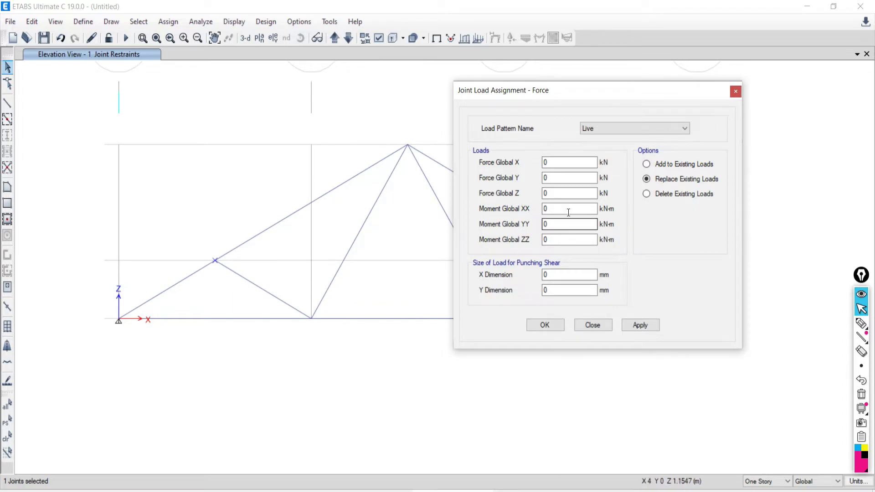
Ink a downward arrow onto the selected joint and begin a negative Force Global Z value.
double_click(552, 193)
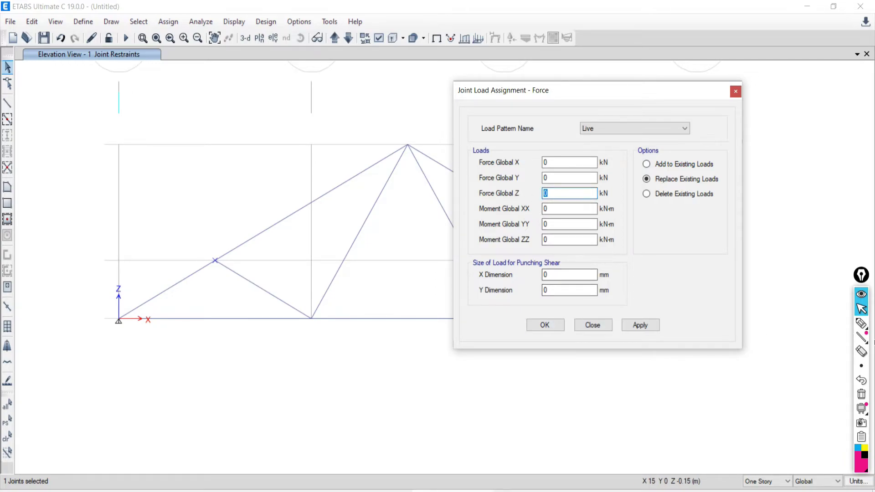
click(861, 323)
mouse_move(221, 174)
mouse_down()
mouse_move(219, 250)
mouse_move(209, 231)
mouse_up()
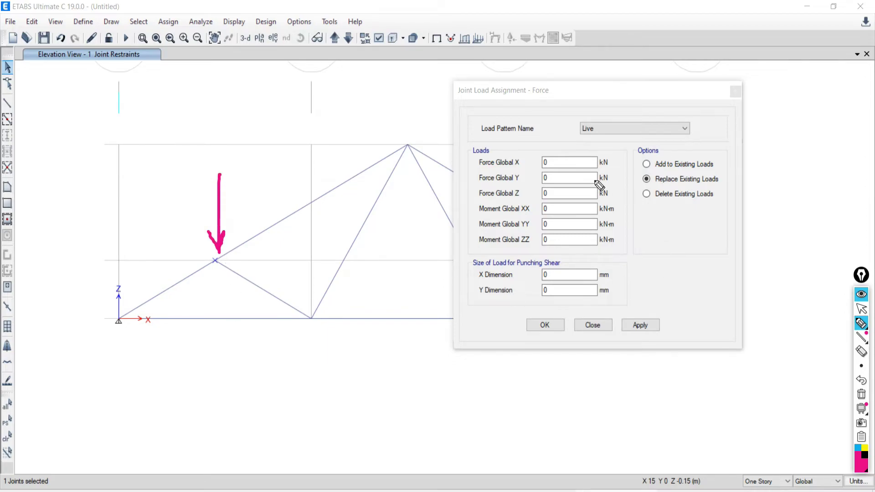
click(861, 310)
click(537, 190)
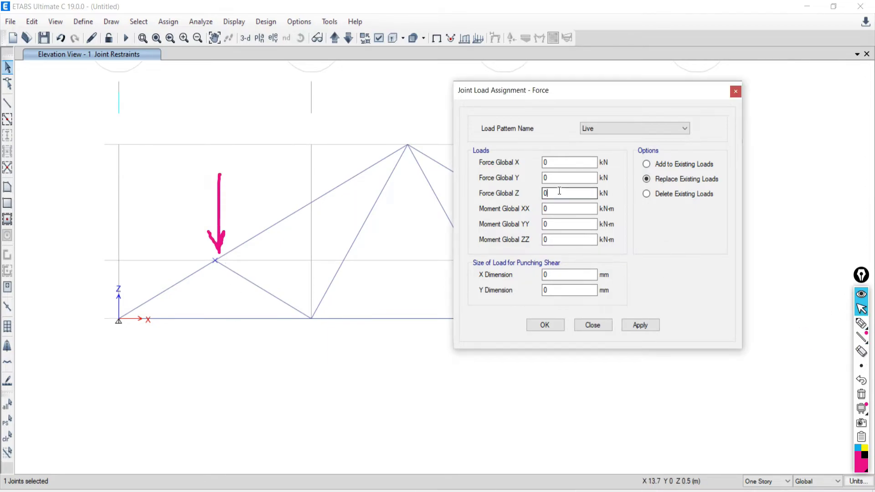
text(-)
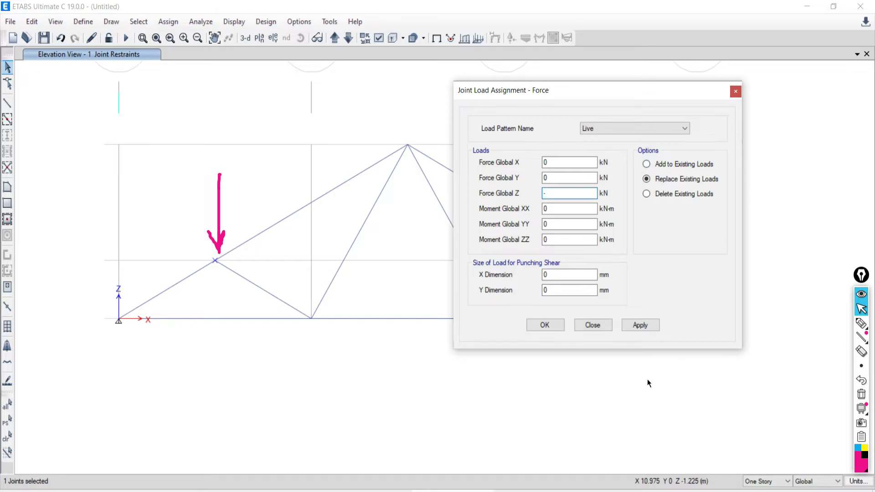
Enter -3 in Force Global Z and confirm the downward 3 kN load.
key(alt+Tab)
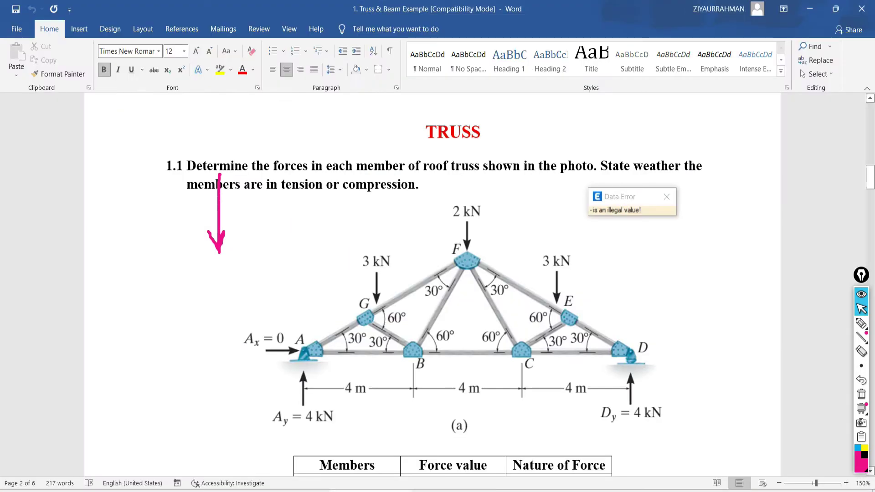
key(alt+Tab)
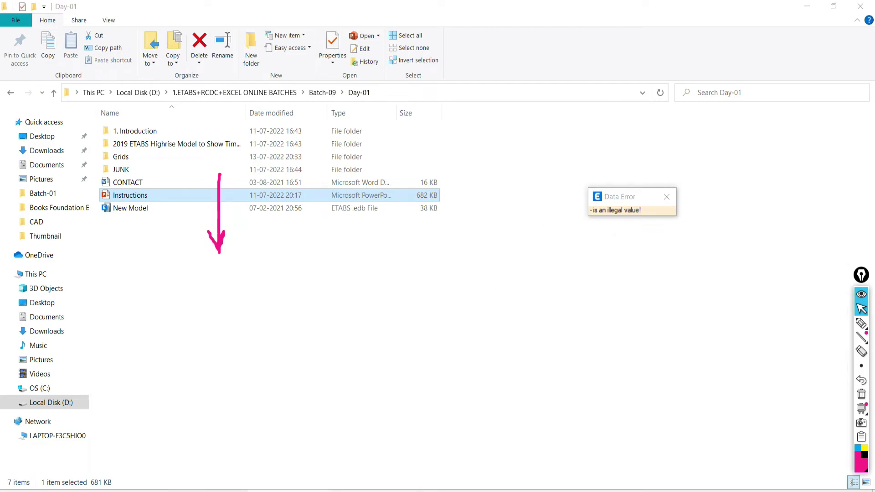
key(alt+Tab)
click(560, 194)
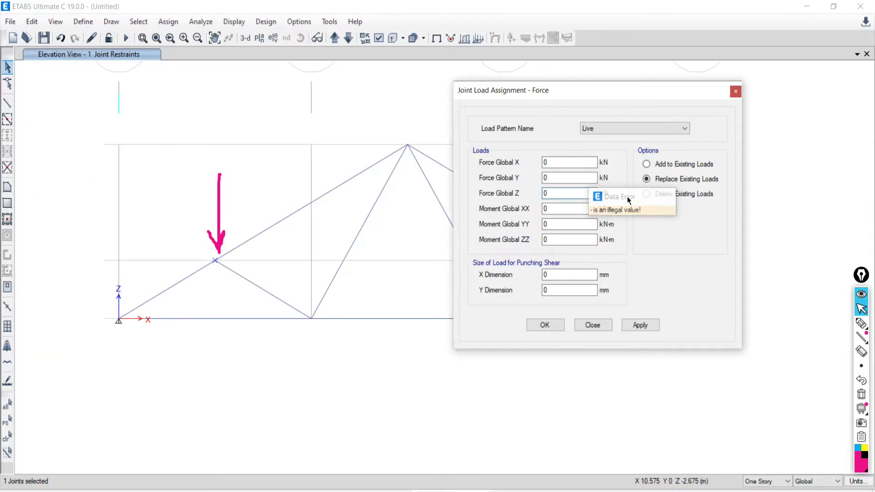
text(-3)
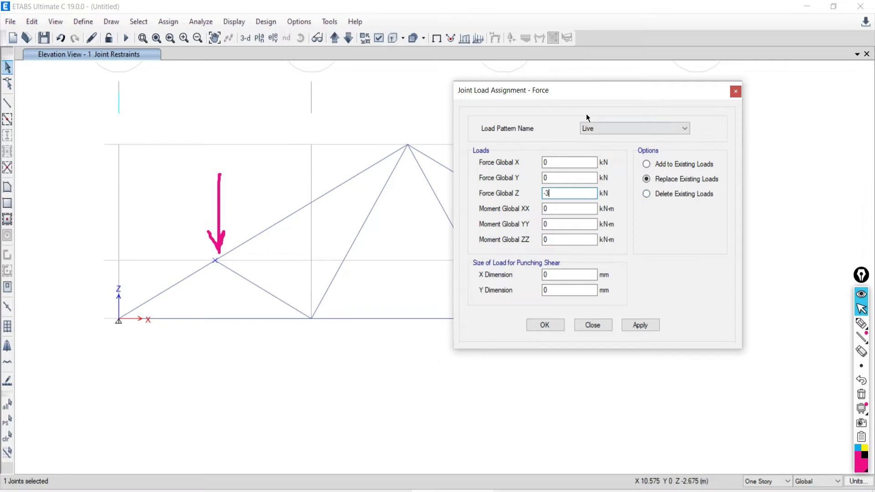
drag(574, 92, 637, 73)
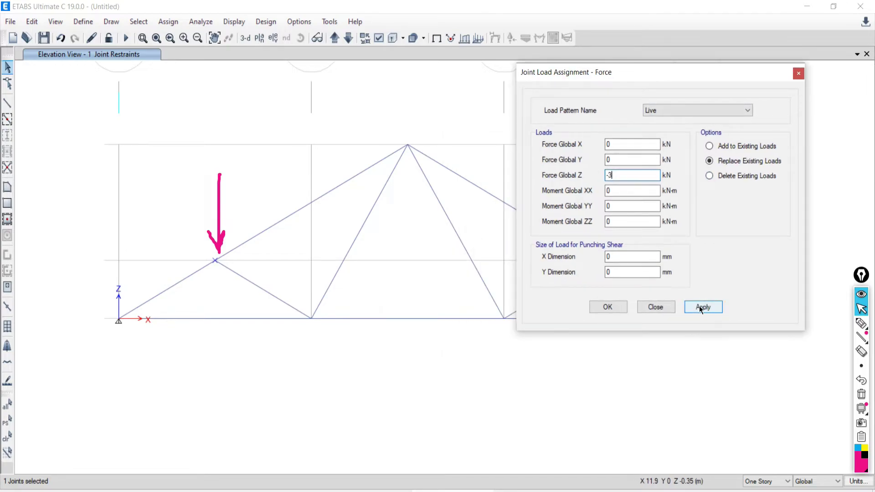
click(606, 308)
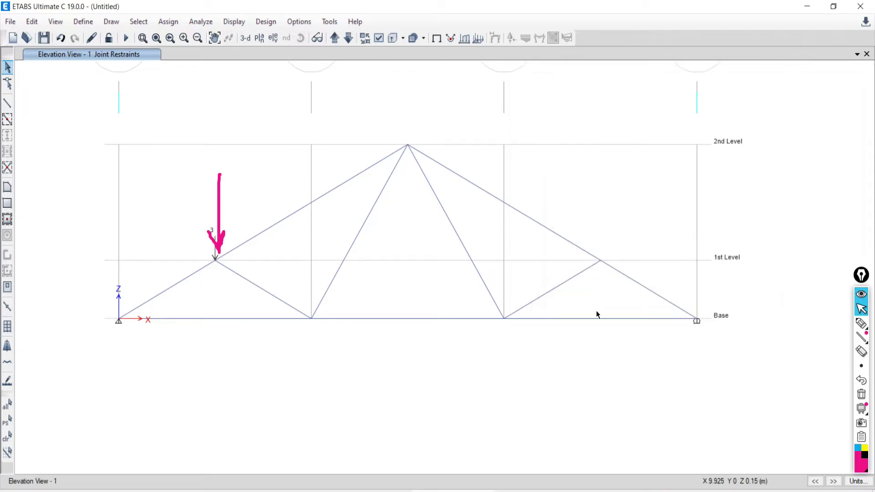
click(861, 380)
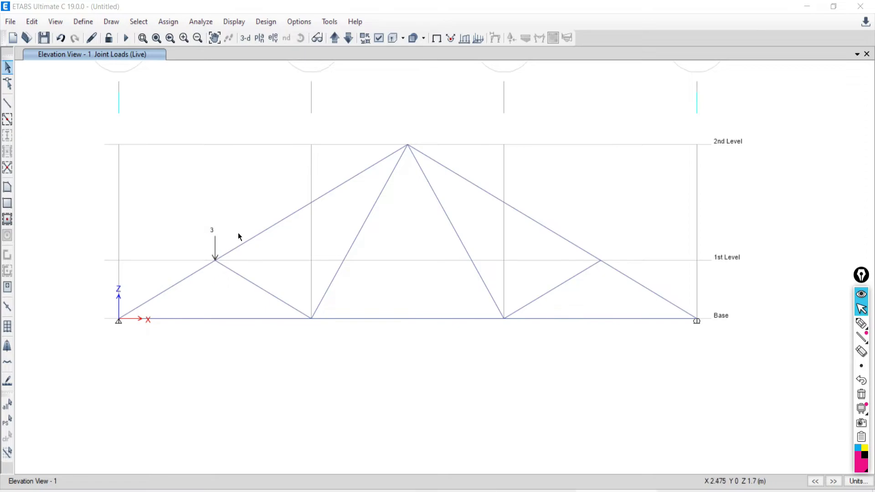
scroll(204, 243, up, 3)
scroll(228, 291, down, 3)
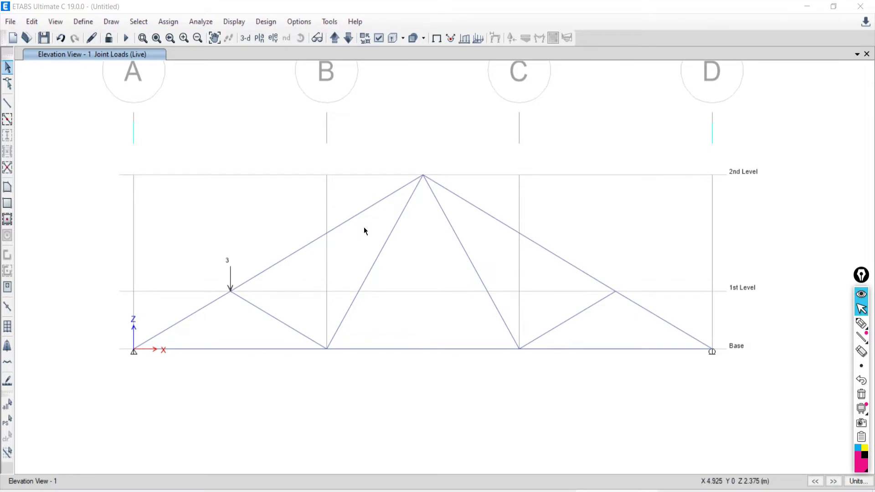
click(861, 323)
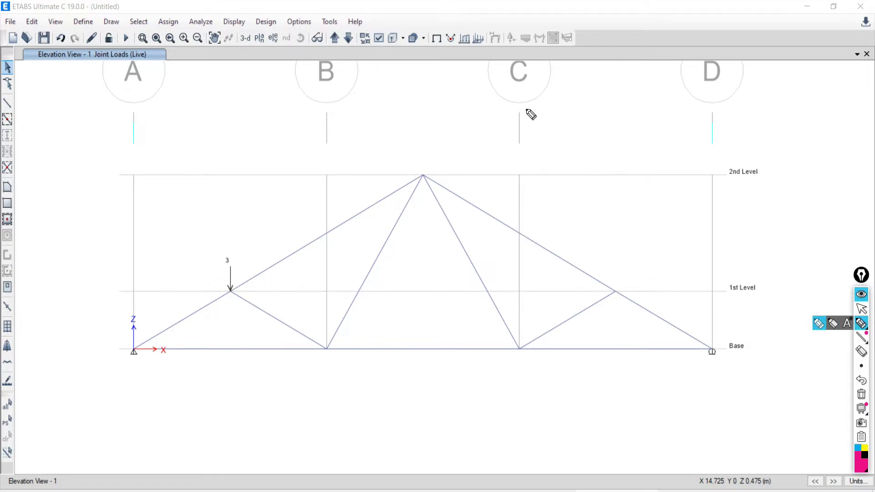
mouse_move(438, 99)
mouse_down()
mouse_move(584, 105)
mouse_move(588, 248)
mouse_move(483, 319)
mouse_move(434, 318)
mouse_up()
drag(435, 94, 429, 306)
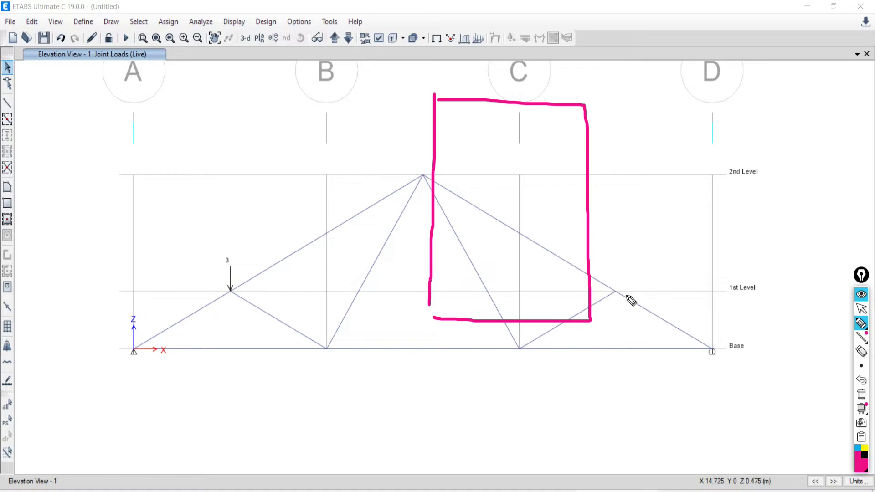
drag(618, 274, 615, 267)
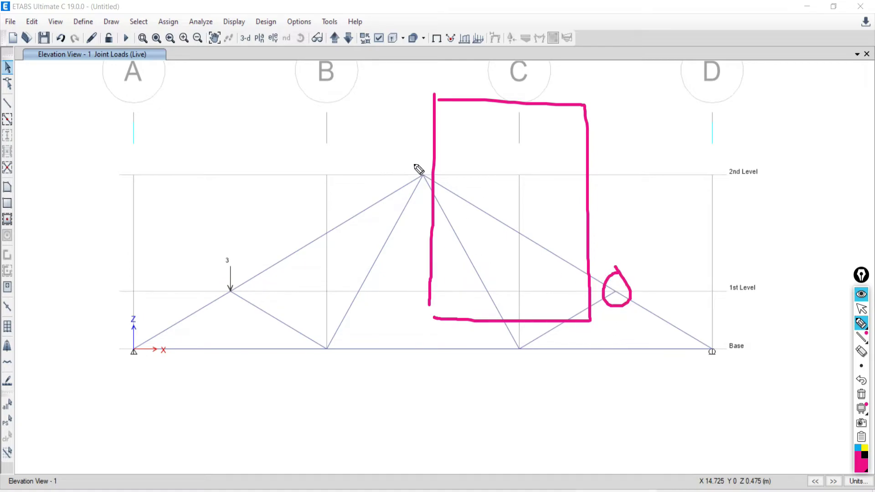
mouse_move(424, 150)
mouse_down()
mouse_move(426, 194)
mouse_move(432, 154)
mouse_up()
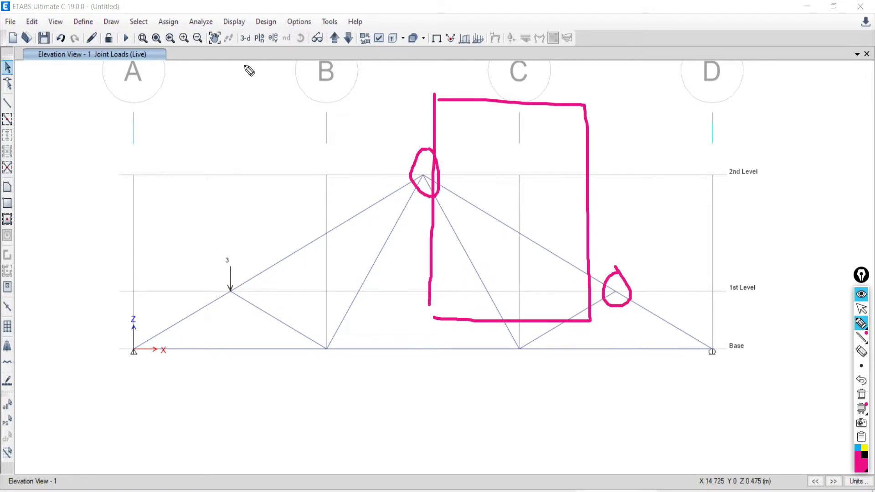
click(862, 309)
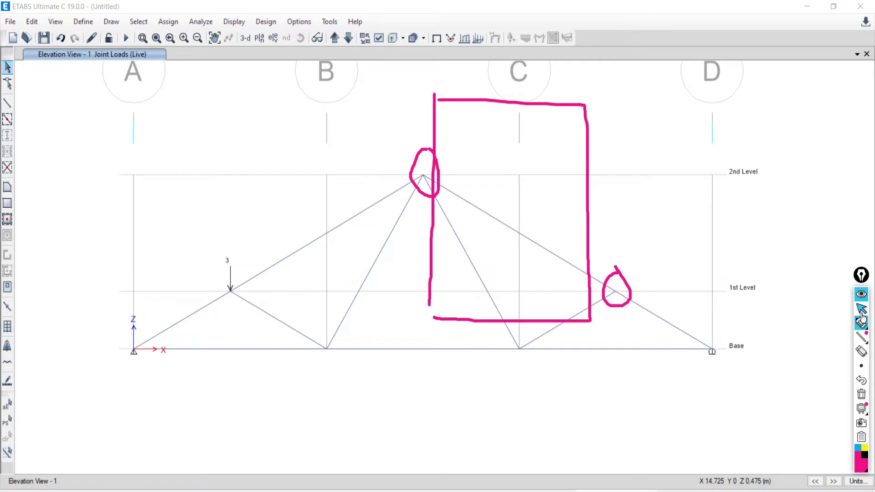
click(859, 396)
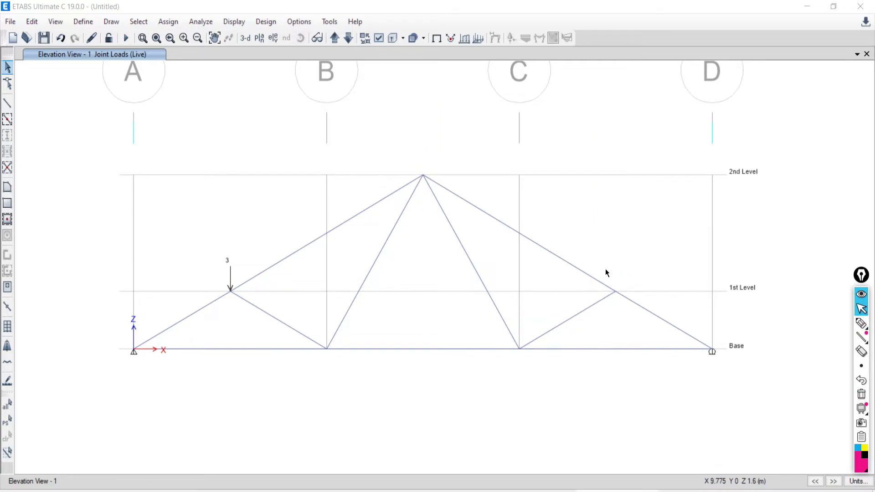
Select the right mid-chord joint and apply the Live -3 Force Global Z load.
click(626, 299)
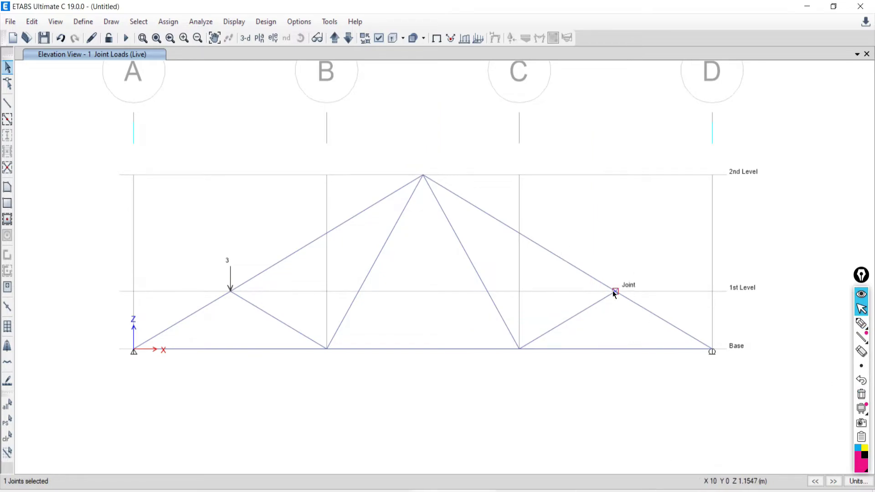
click(168, 21)
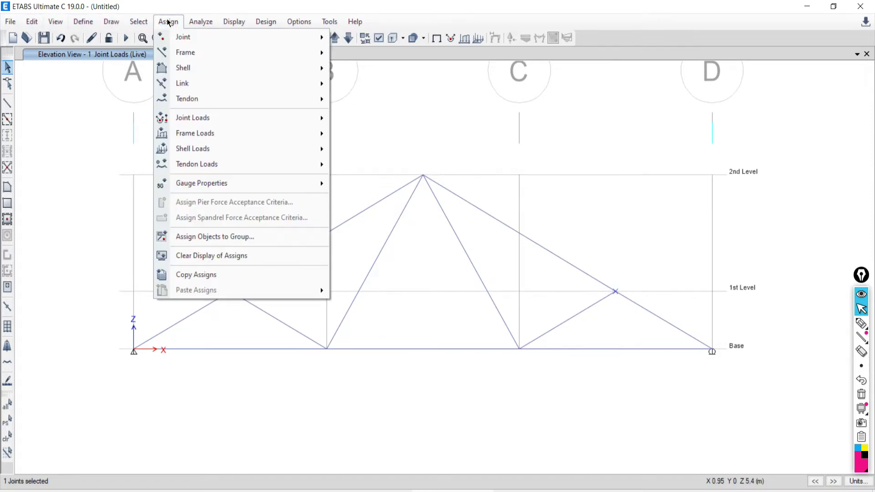
mouse_move(178, 55)
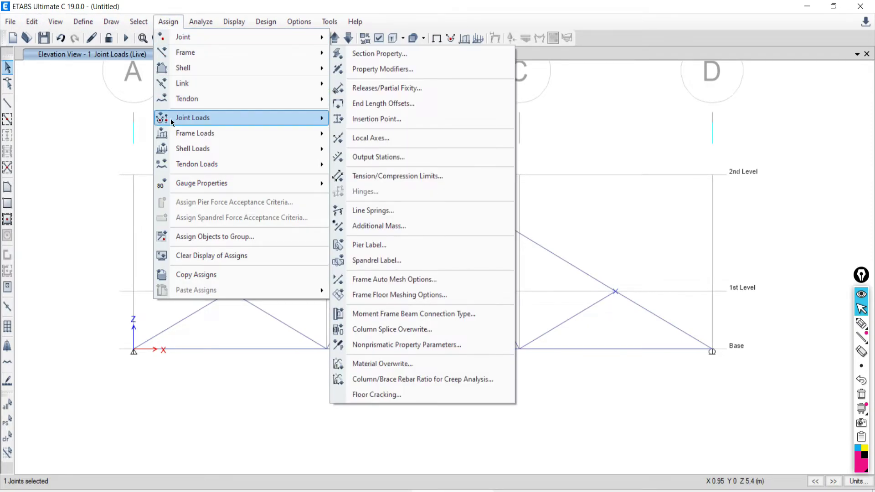
mouse_move(178, 120)
click(352, 122)
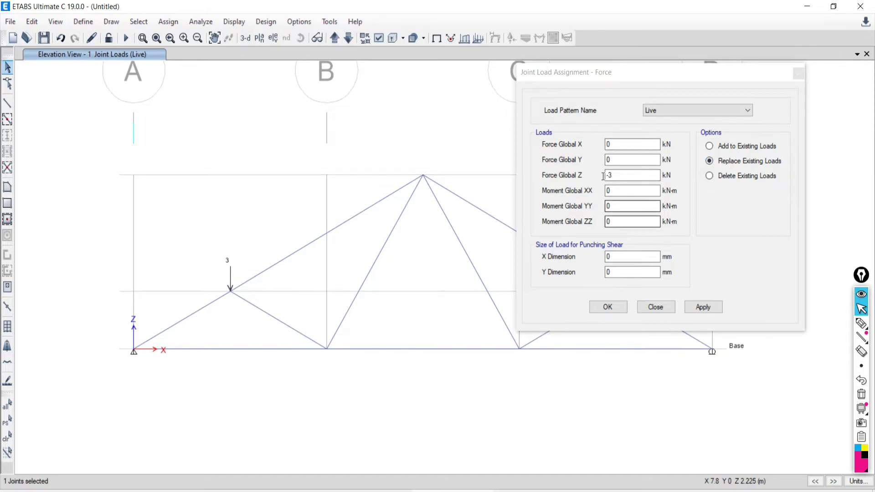
drag(600, 74, 133, 29)
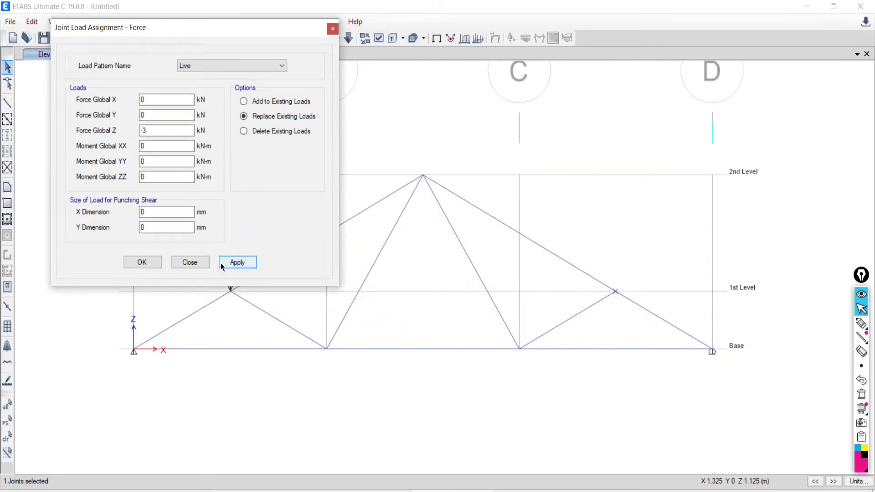
click(137, 262)
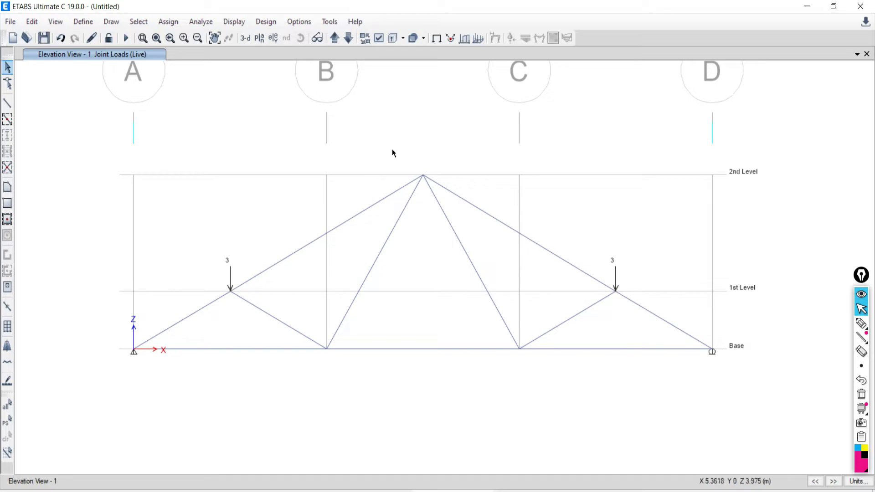
drag(390, 149, 458, 204)
Undo the right and then the left mid-chord joint loads.
click(60, 39)
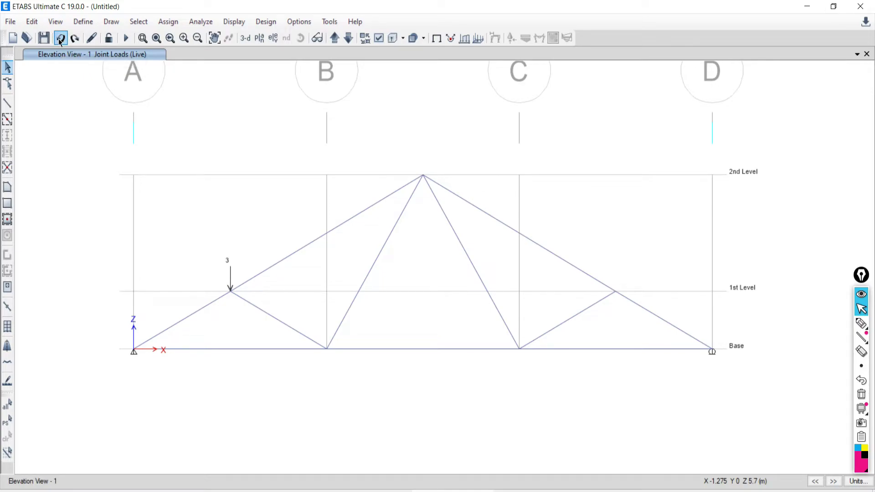
click(59, 39)
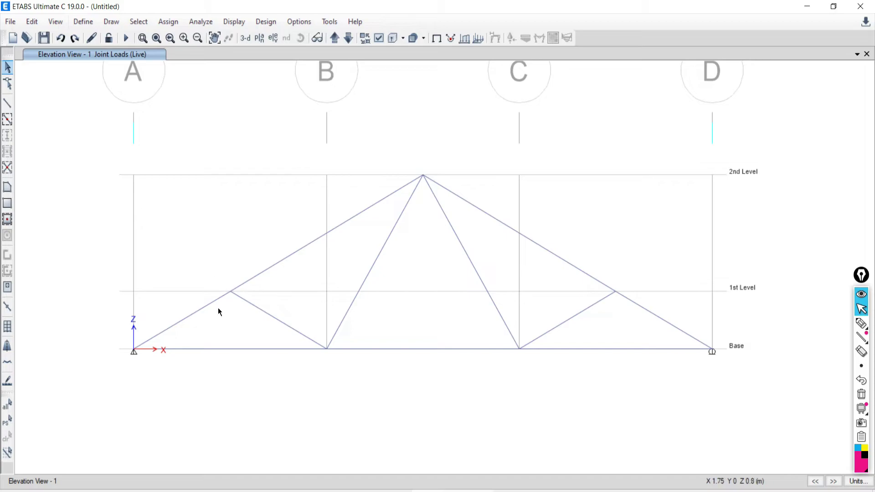
Reselect the left mid-chord joint and apply the Live -3 Force Global Z load again.
drag(212, 262, 266, 310)
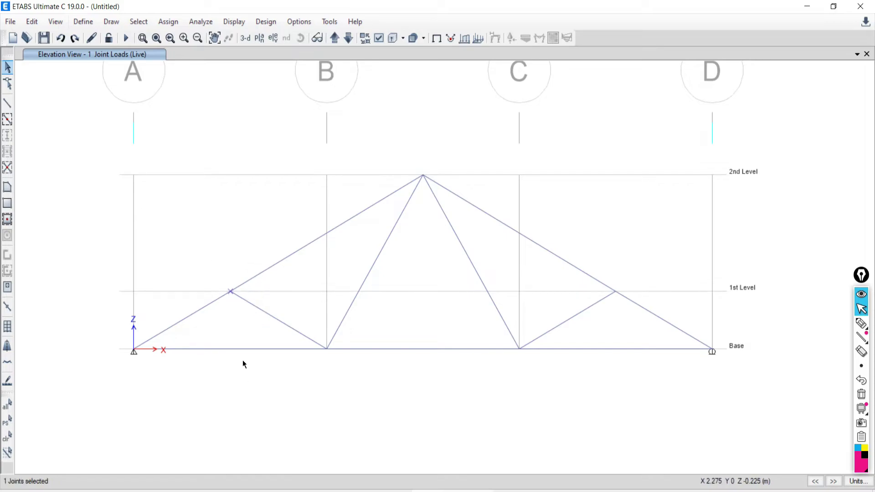
click(170, 24)
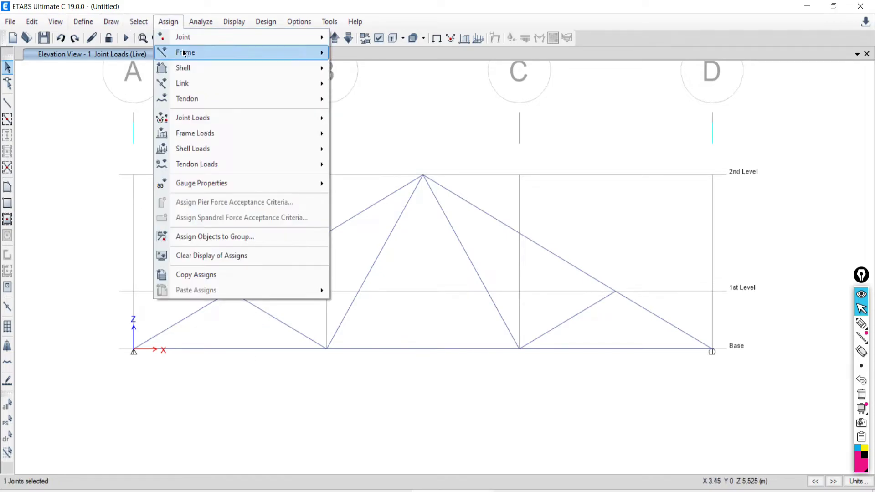
mouse_move(192, 123)
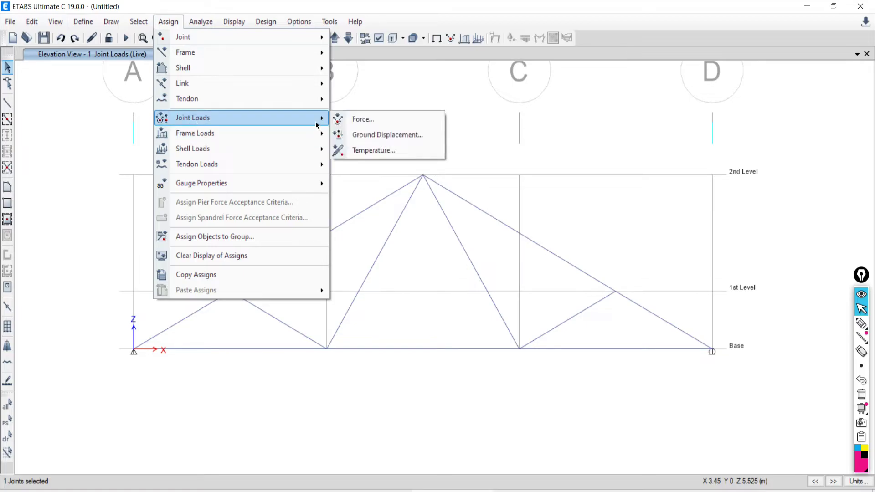
click(372, 120)
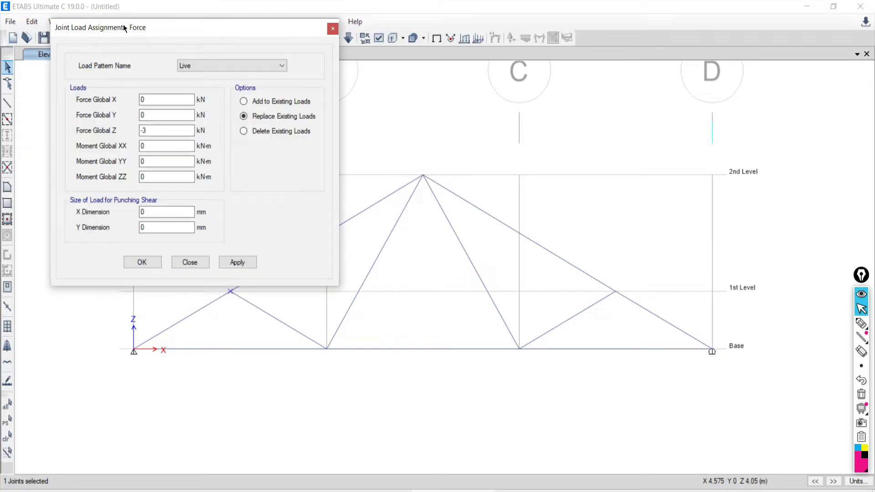
drag(124, 28, 2, 67)
scroll(402, 241, down, 4)
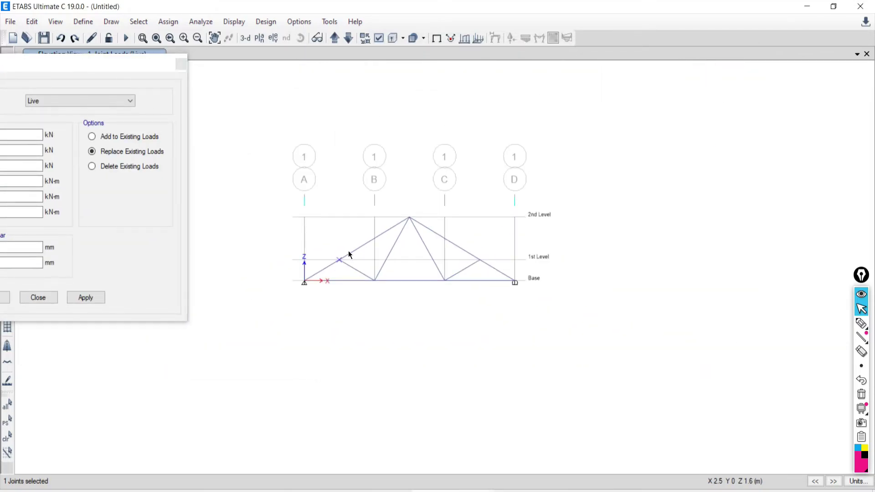
scroll(401, 253, up, 5)
click(50, 62)
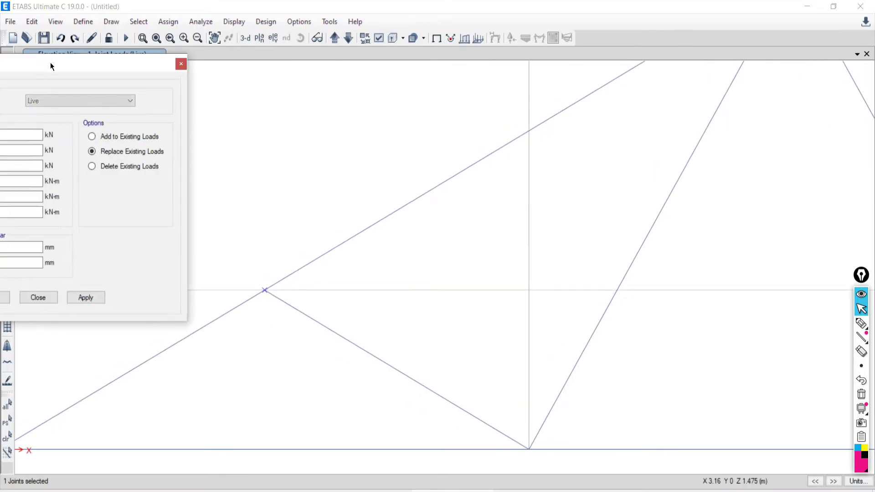
drag(51, 62, 144, 9)
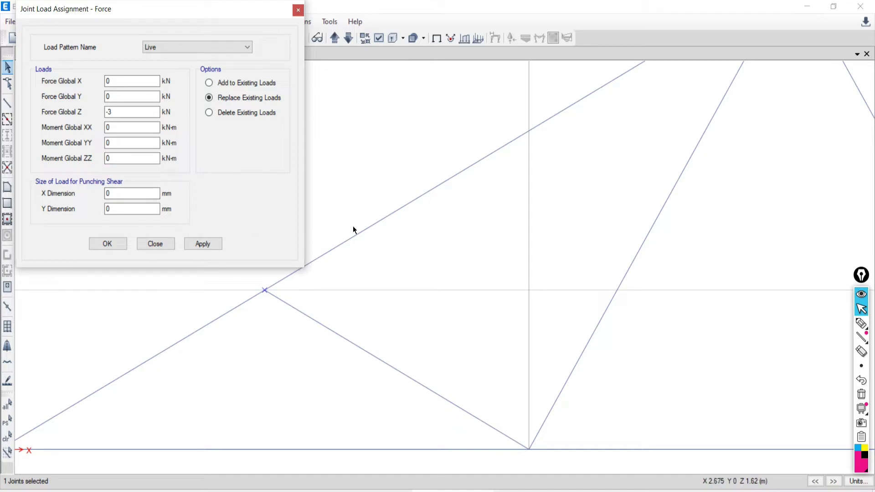
scroll(460, 228, down, 4)
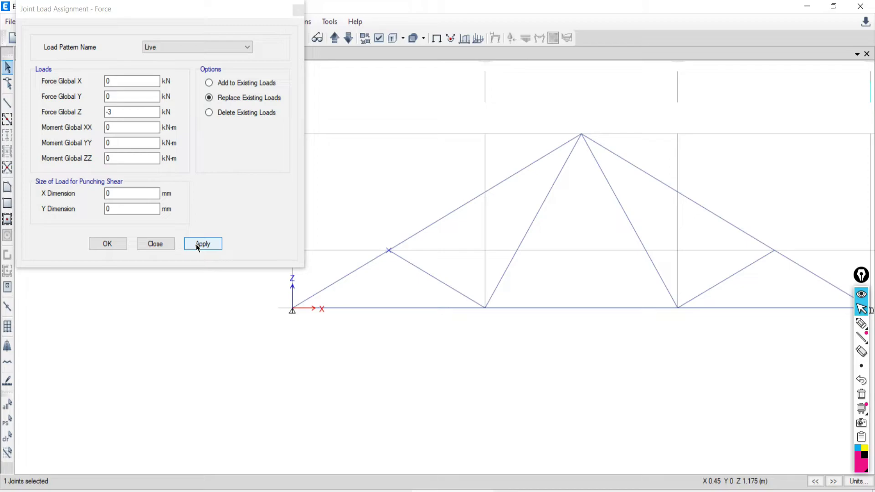
click(197, 245)
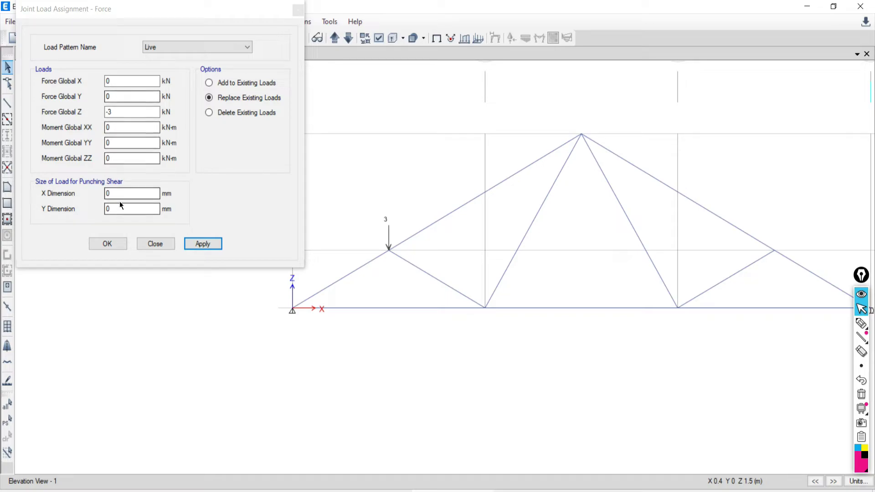
Apply 3 kN live to the right mid-chord joint and Global Z -2 at the apex, then close the dialog.
drag(759, 217, 811, 277)
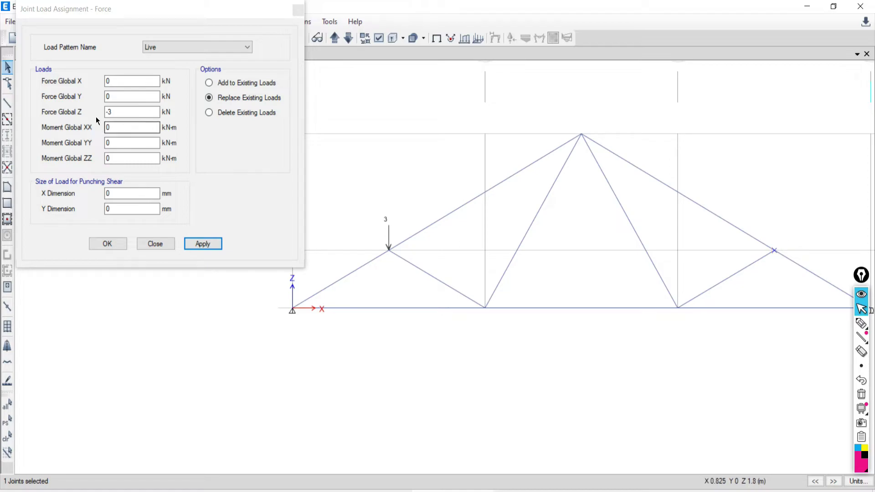
click(197, 244)
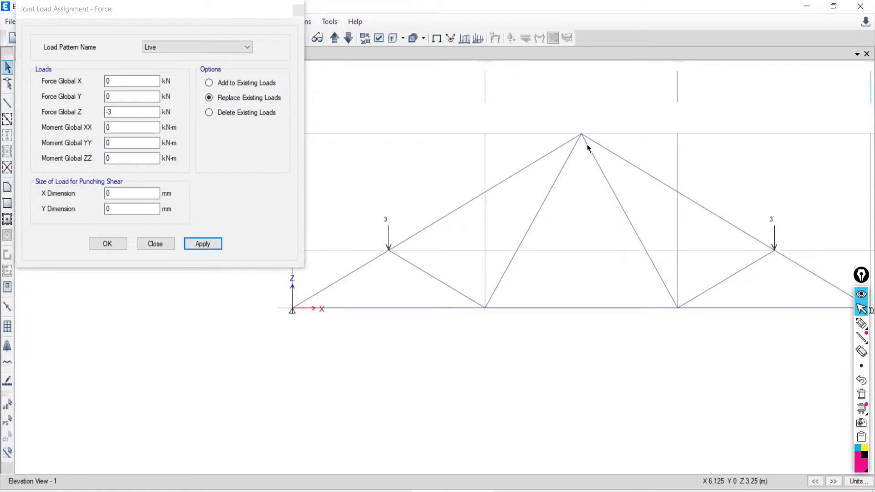
drag(560, 104, 620, 158)
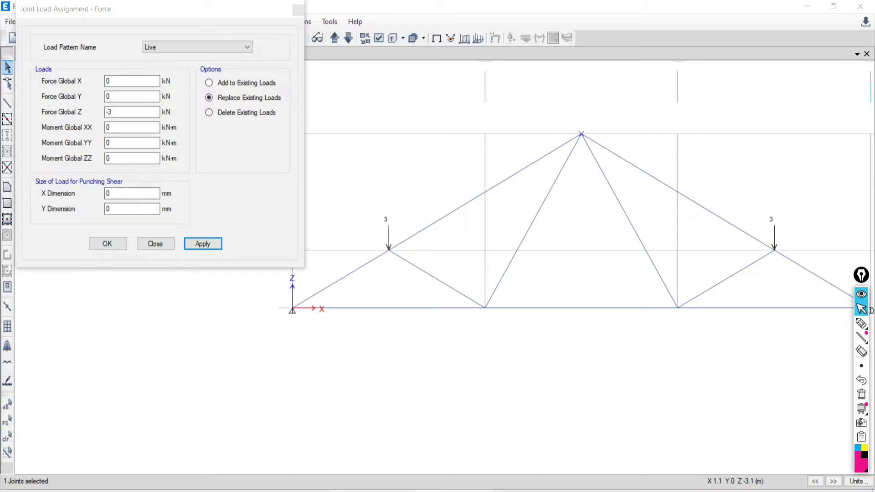
key(alt+Tab)
key(alt+Tab)
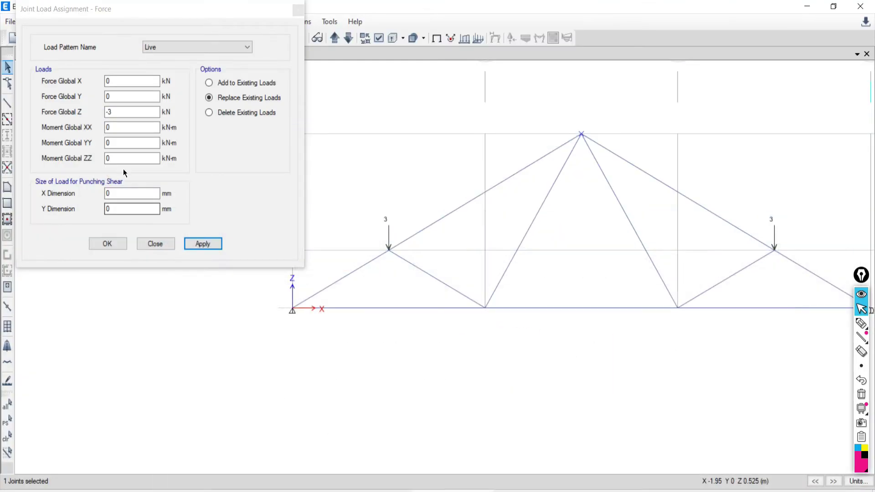
double_click(108, 111)
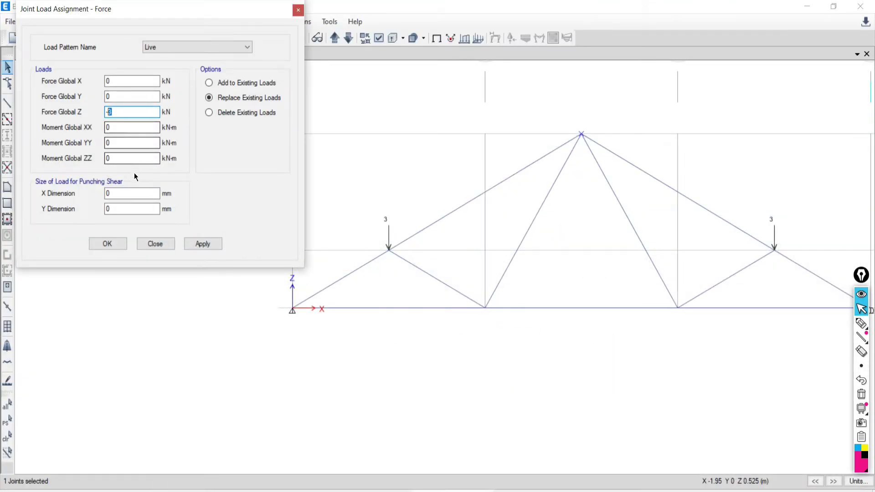
text(-2)
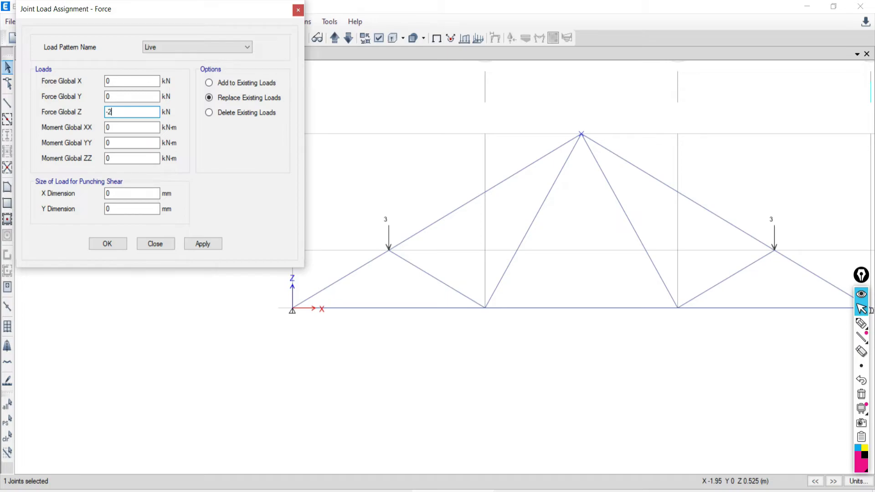
click(202, 244)
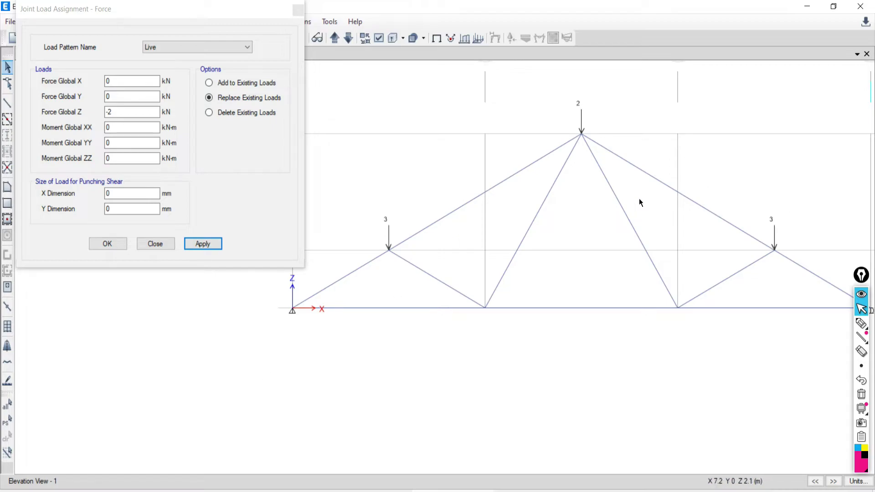
click(106, 245)
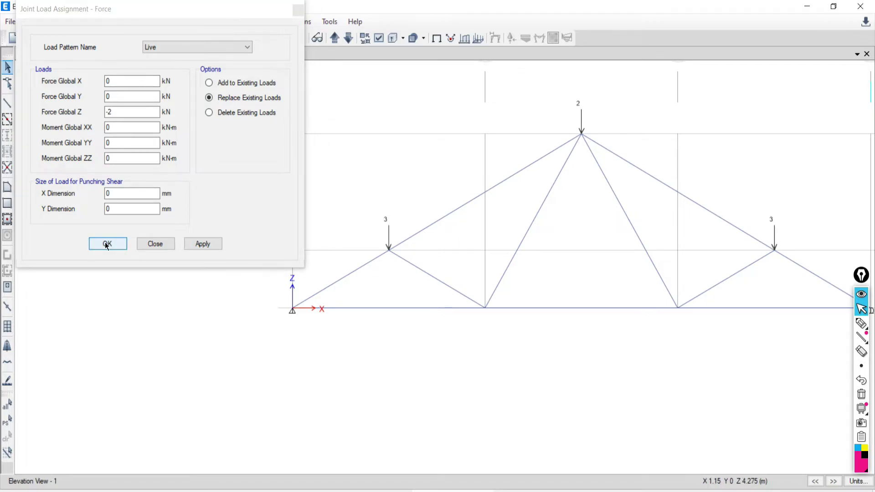
Recentre the truss and reopen Assign > Joint Loads > Force, shifting the dialog slightly left.
scroll(498, 283, down, 3)
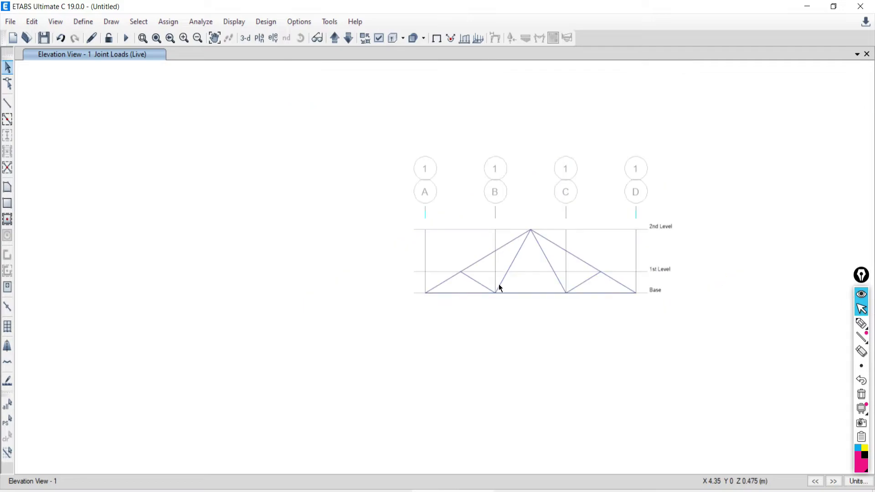
scroll(601, 286, up, 3)
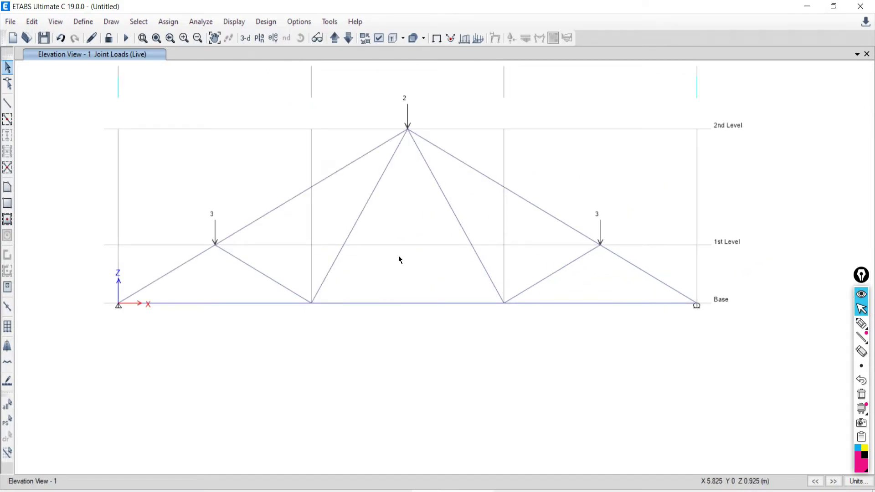
middle_drag(398, 258, 436, 278)
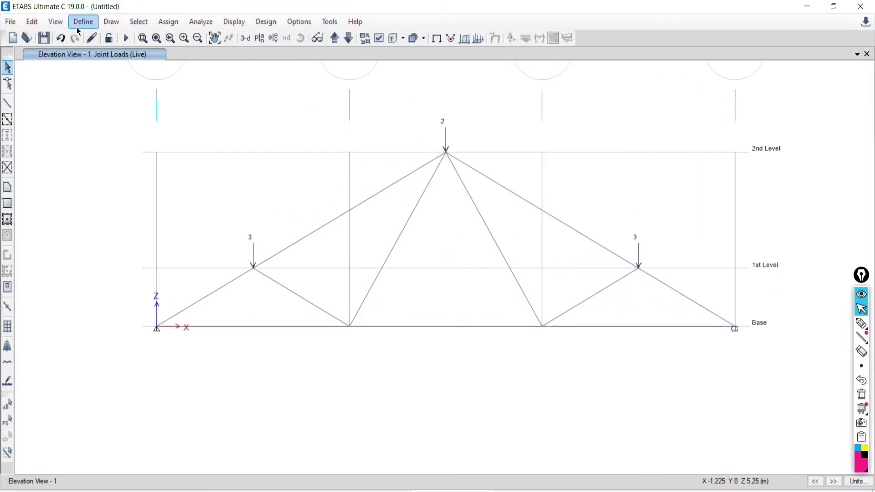
click(168, 21)
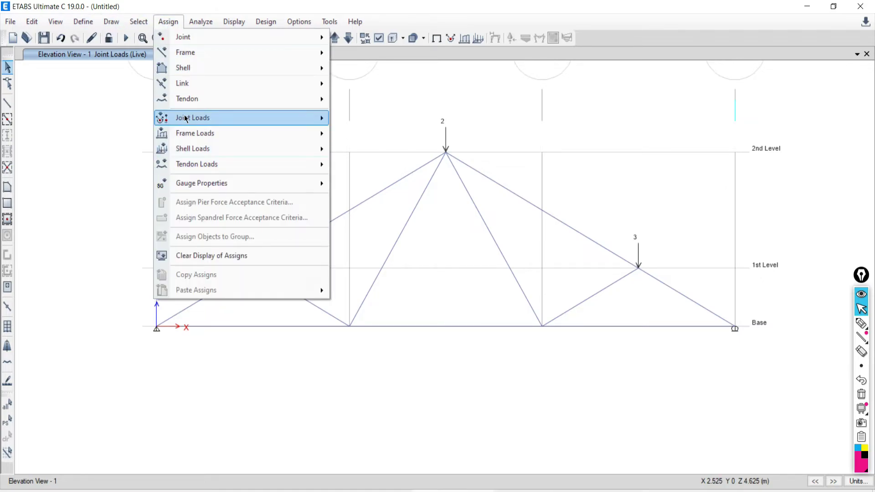
mouse_move(187, 118)
click(375, 118)
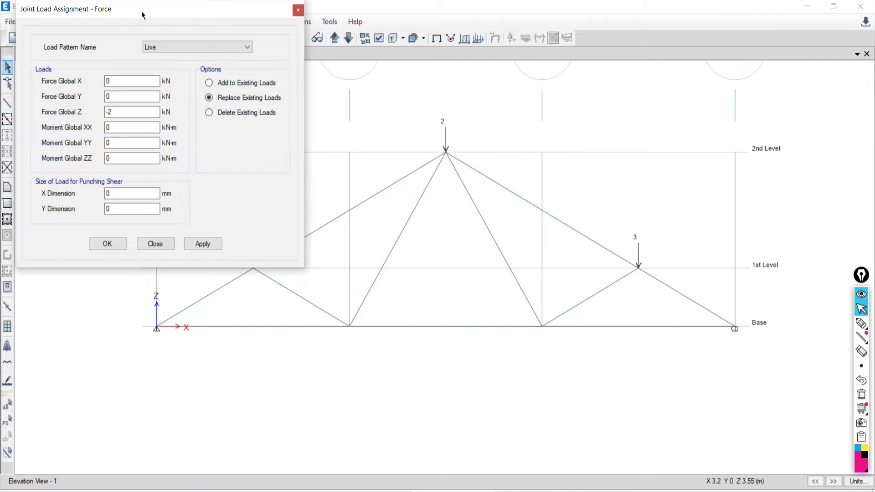
mouse_move(142, 15)
mouse_down()
mouse_move(99, 65)
mouse_move(132, 15)
mouse_up()
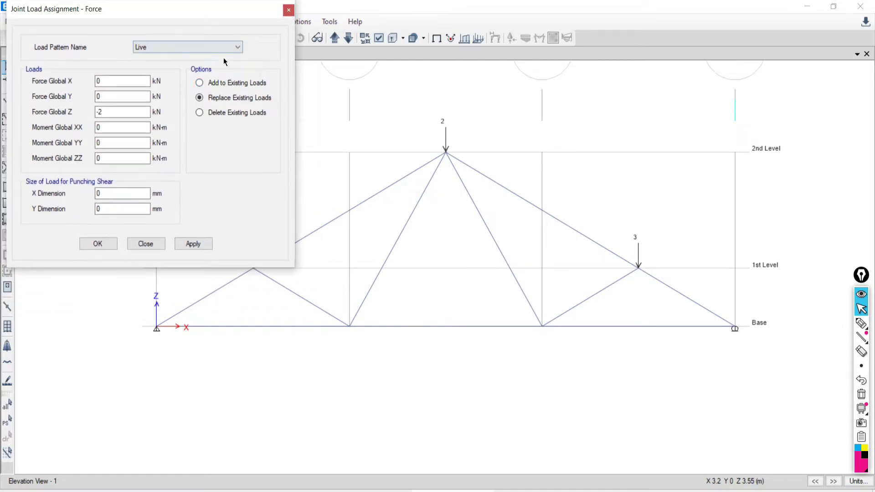
click(861, 323)
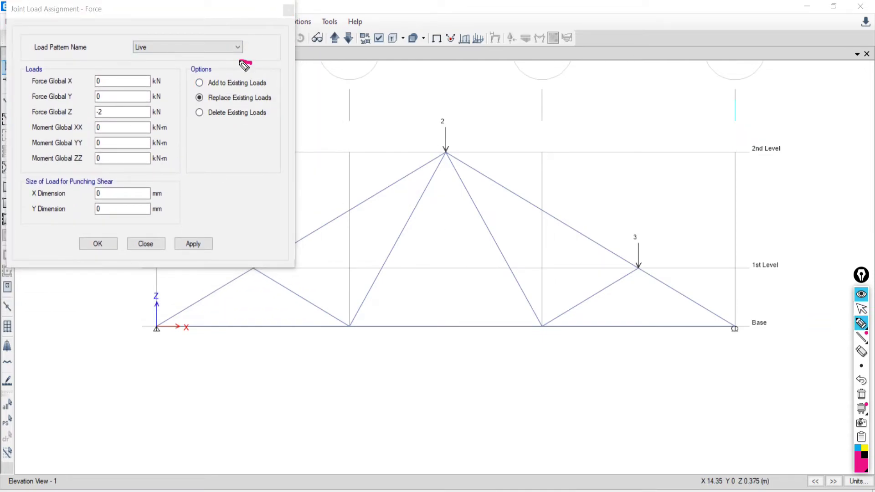
Circle the add, replace and delete load options and cross out the Punching Shear settings on screen.
mouse_move(244, 66)
mouse_down()
mouse_move(186, 90)
mouse_move(194, 129)
mouse_move(258, 142)
mouse_move(291, 110)
mouse_move(261, 66)
mouse_up()
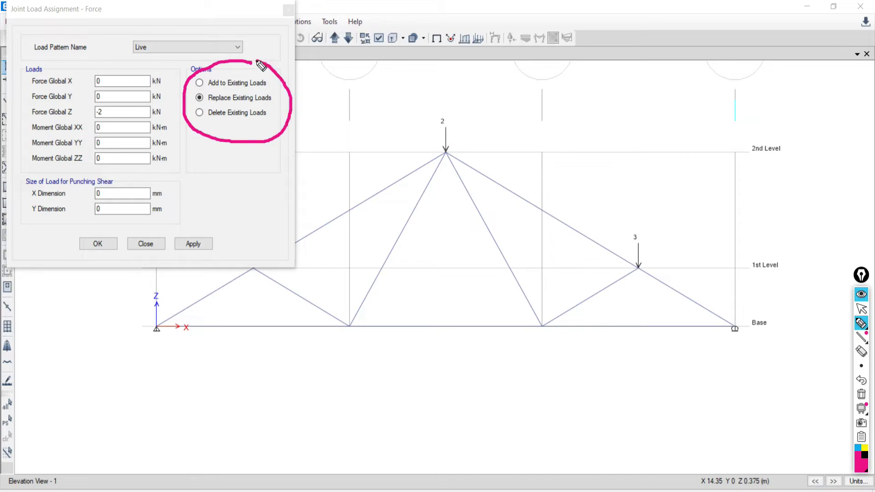
mouse_move(49, 173)
mouse_down()
mouse_move(22, 176)
mouse_move(51, 224)
mouse_move(180, 226)
mouse_move(166, 174)
mouse_move(45, 178)
mouse_up()
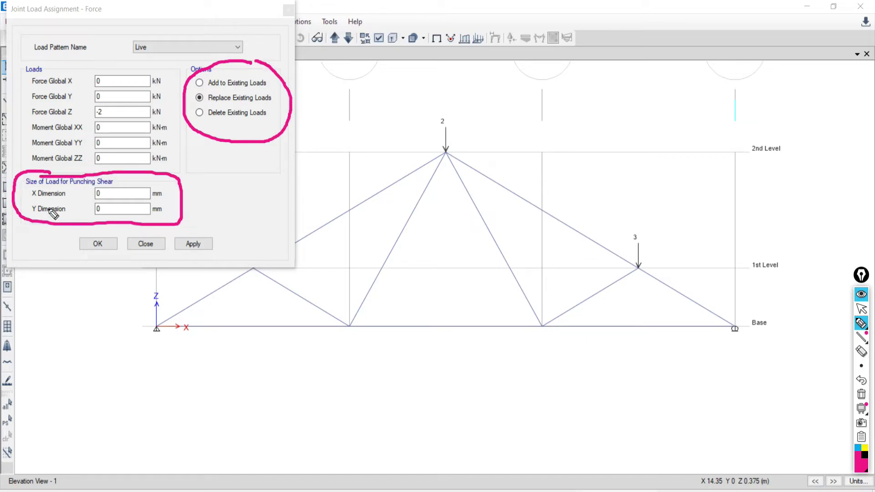
drag(196, 187, 159, 219)
drag(161, 184, 196, 222)
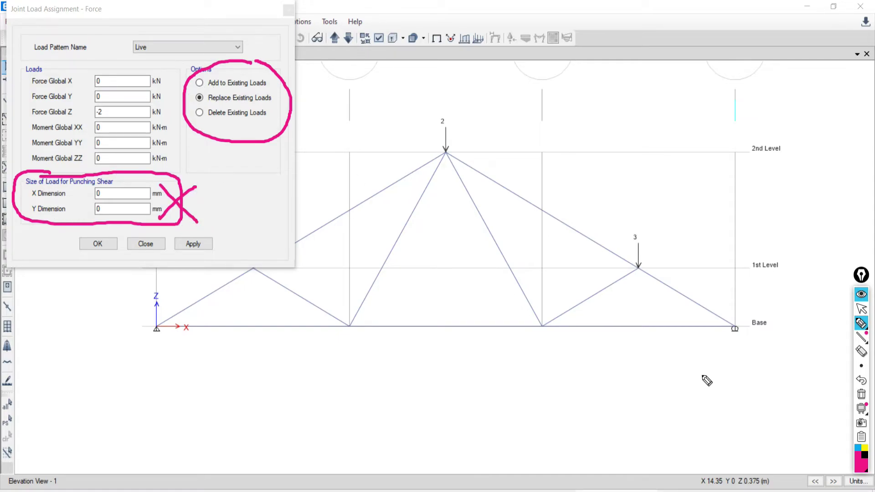
click(864, 395)
Highlight the load options again, clear the annotations, and window-select the apex joint.
mouse_move(221, 72)
mouse_down()
mouse_move(172, 86)
mouse_move(259, 143)
mouse_move(287, 93)
mouse_move(225, 64)
mouse_move(189, 63)
mouse_up()
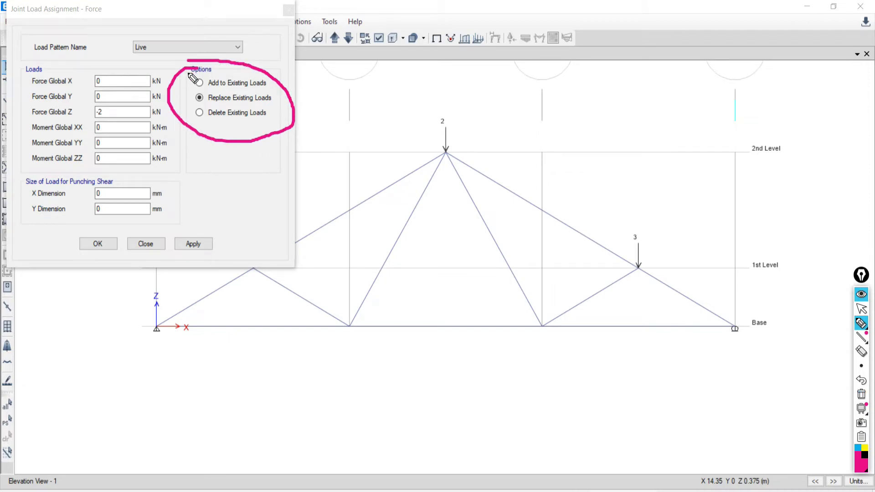
click(865, 399)
click(861, 309)
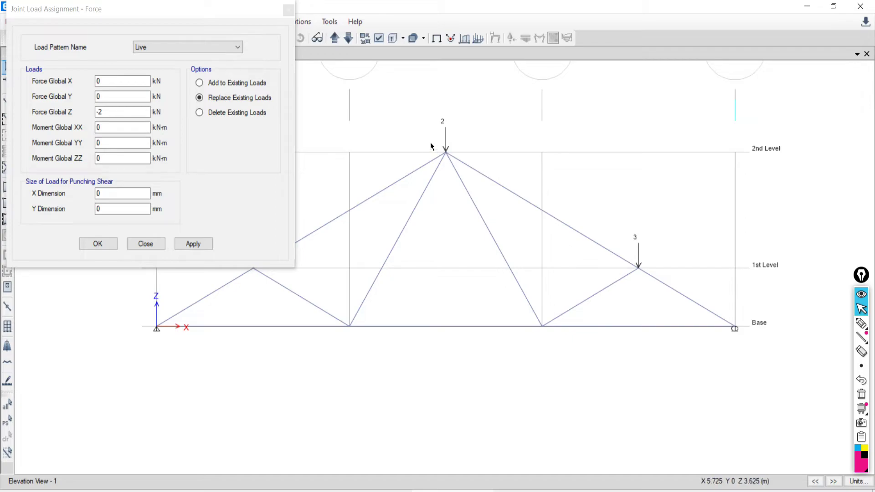
drag(424, 132, 474, 171)
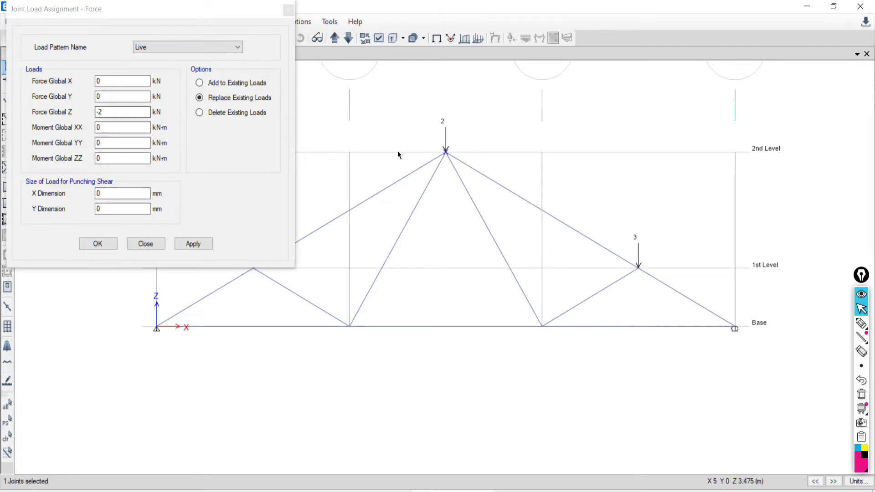
Replace the apex joint's live load with Force Global Z of -5.
click(103, 110)
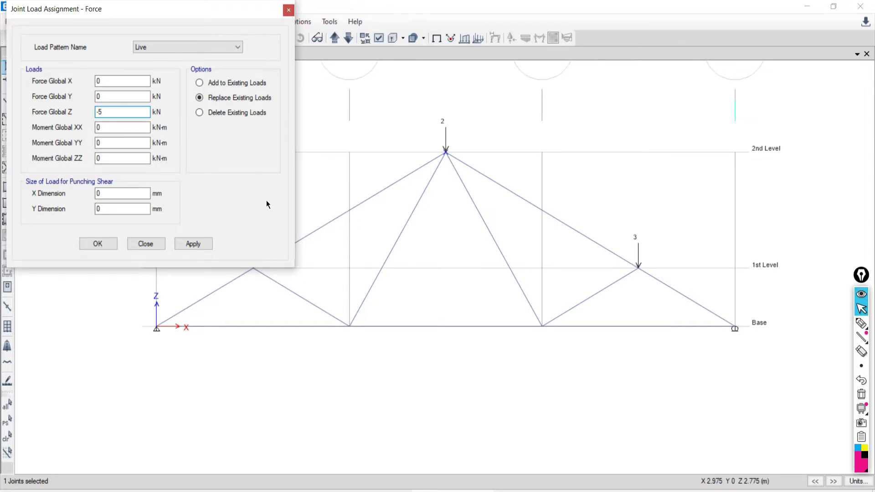
click(186, 247)
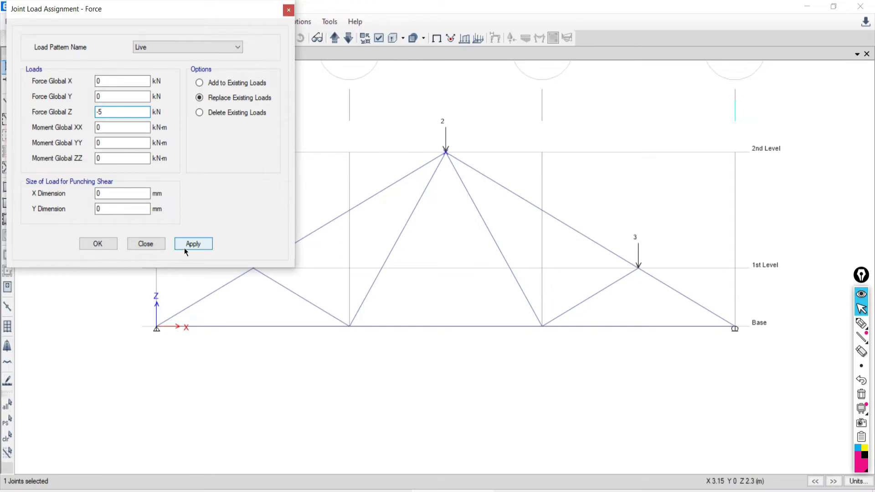
click(191, 245)
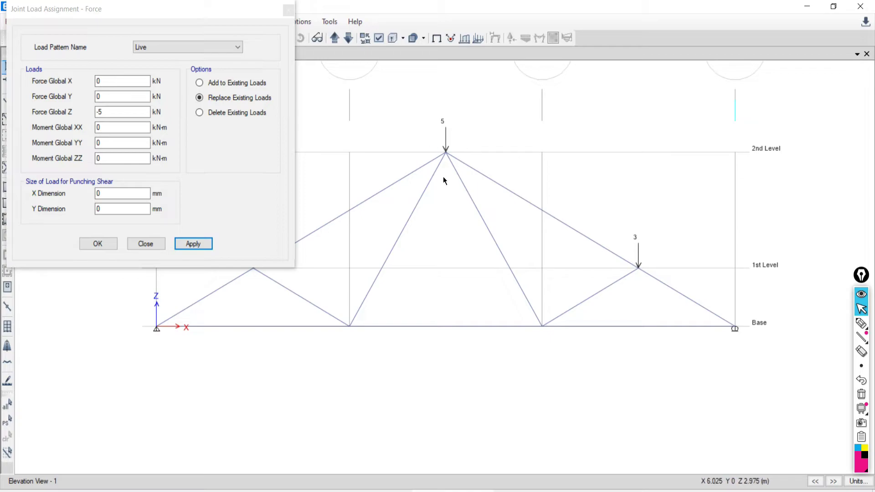
Annotate '+3 = 8' beside the apex load and underline it.
click(861, 323)
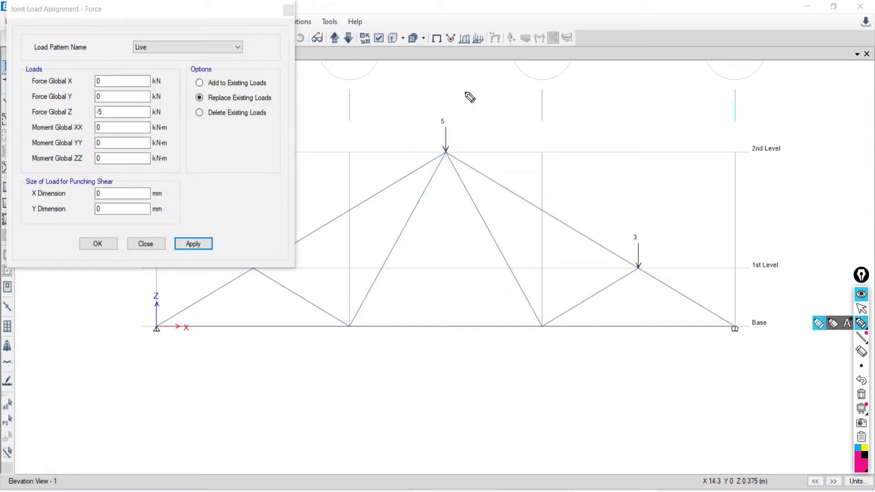
drag(455, 121, 459, 128)
mouse_move(452, 120)
mouse_down()
mouse_move(498, 125)
mouse_move(477, 127)
mouse_move(539, 114)
mouse_move(540, 124)
mouse_up()
mouse_move(573, 98)
mouse_down()
mouse_move(565, 122)
mouse_move(570, 98)
mouse_up()
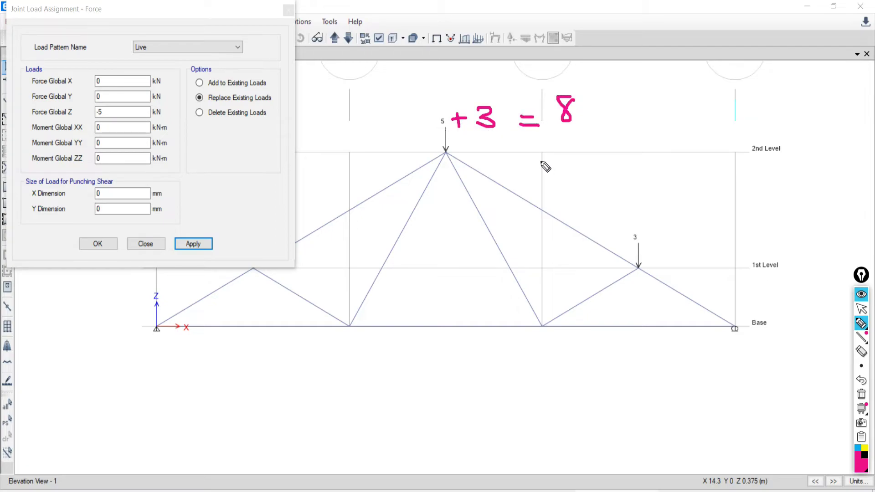
mouse_move(469, 143)
mouse_down()
mouse_move(569, 141)
mouse_move(578, 151)
mouse_up()
mouse_move(440, 111)
mouse_down()
mouse_move(438, 136)
mouse_move(452, 104)
mouse_up()
Clear the annotations, reselect the apex joint, and add 3 to its load, making 8.
click(863, 396)
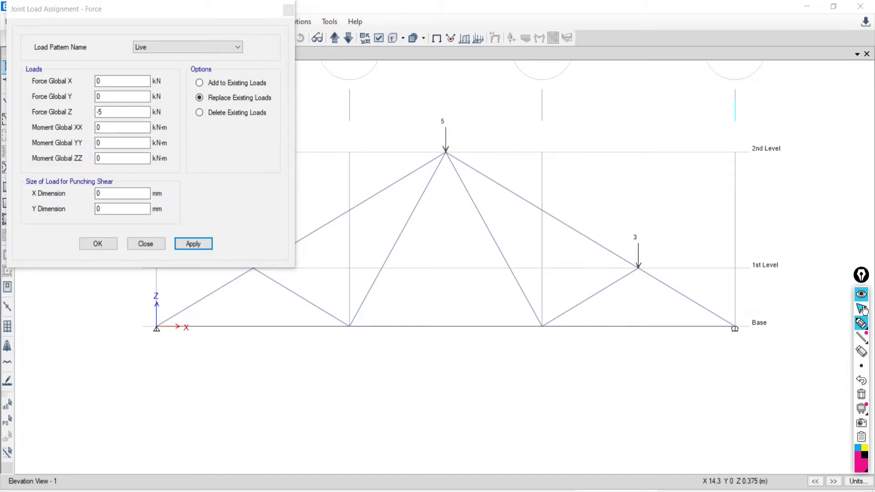
click(862, 308)
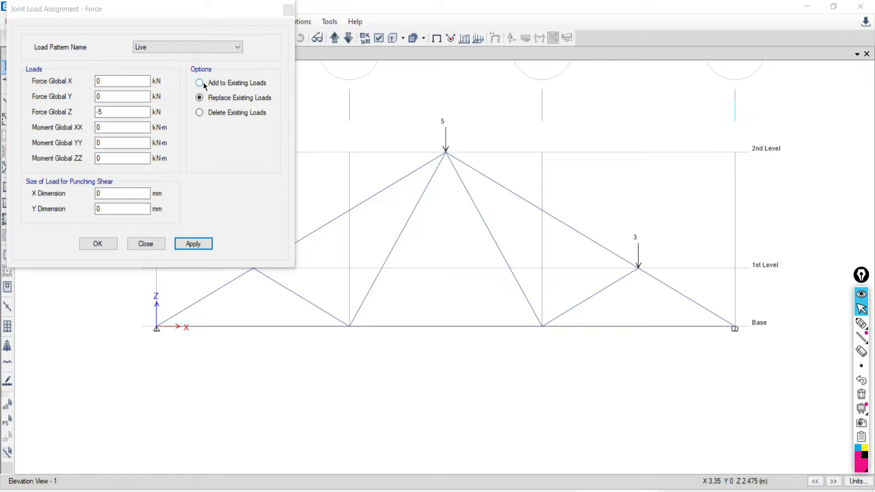
drag(422, 135, 484, 184)
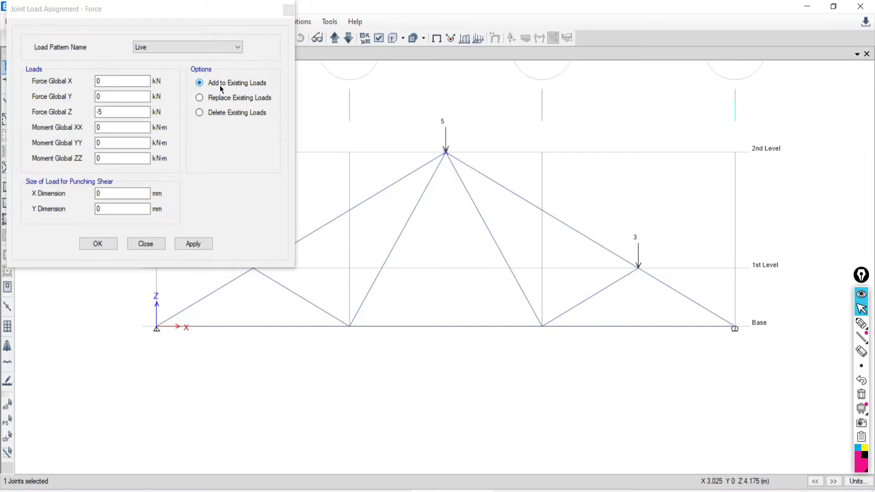
click(99, 112)
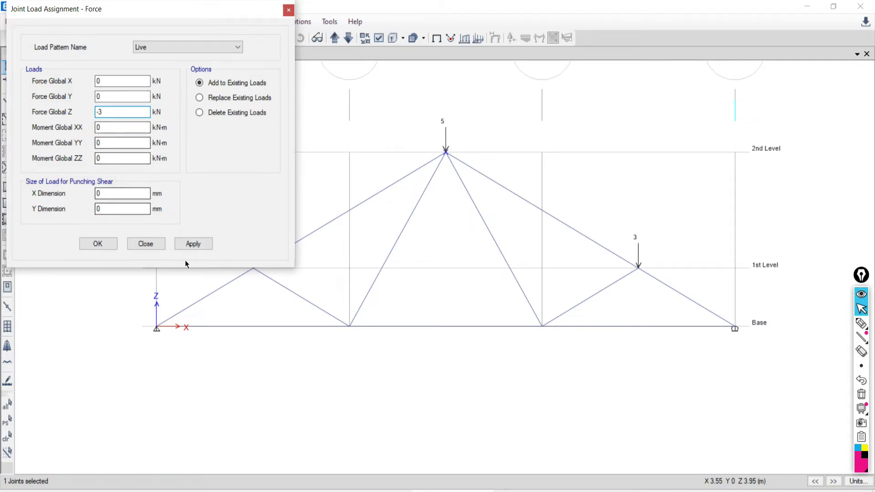
click(190, 245)
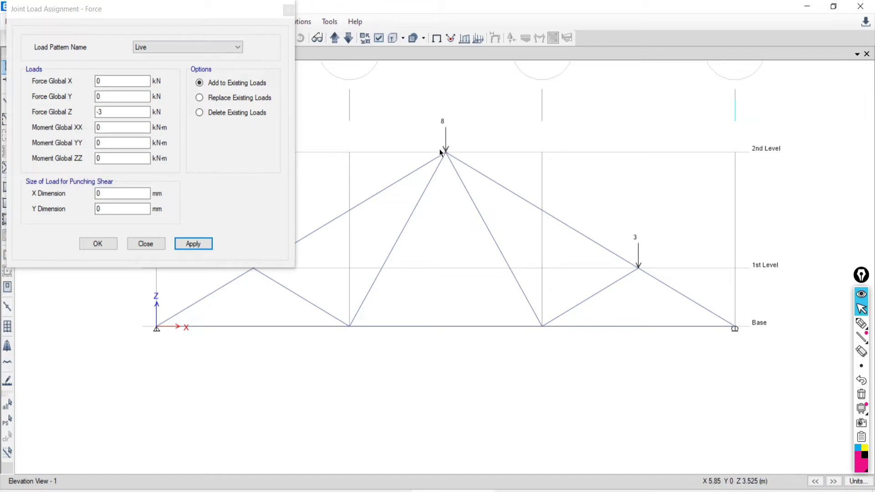
Add a further -12 Global Z at the apex so its load totals 20 kN.
double_click(98, 112)
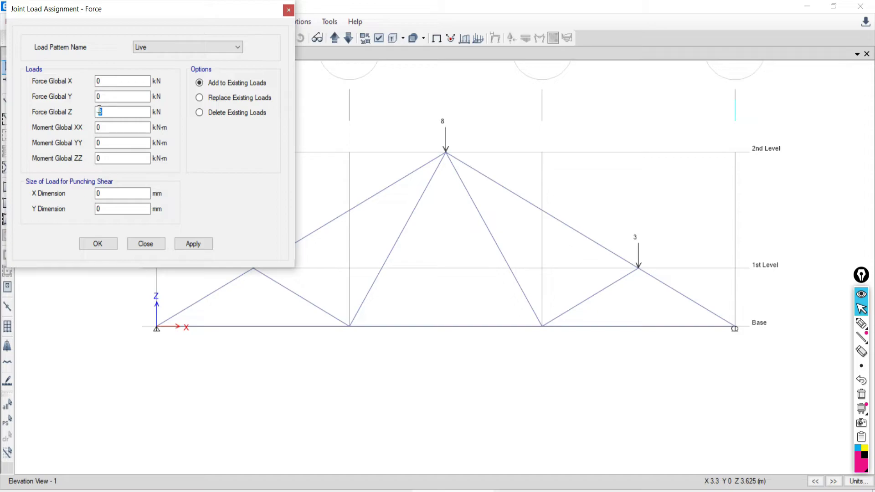
text(-12)
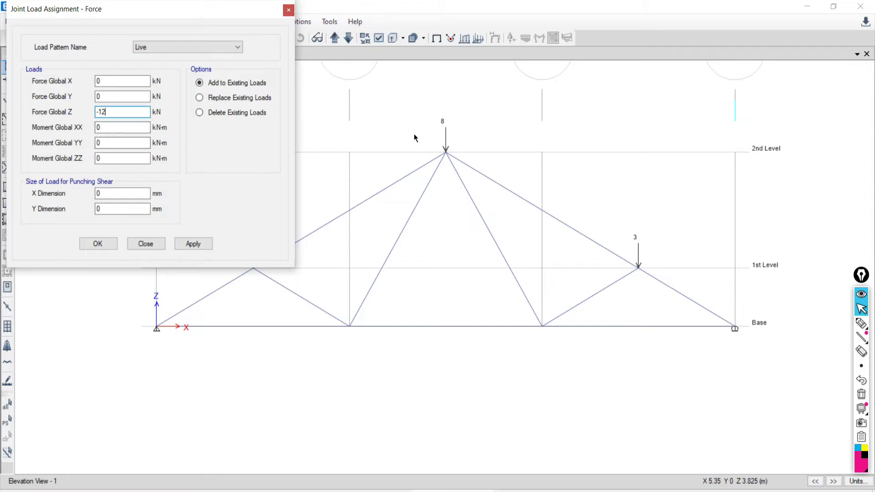
click(446, 152)
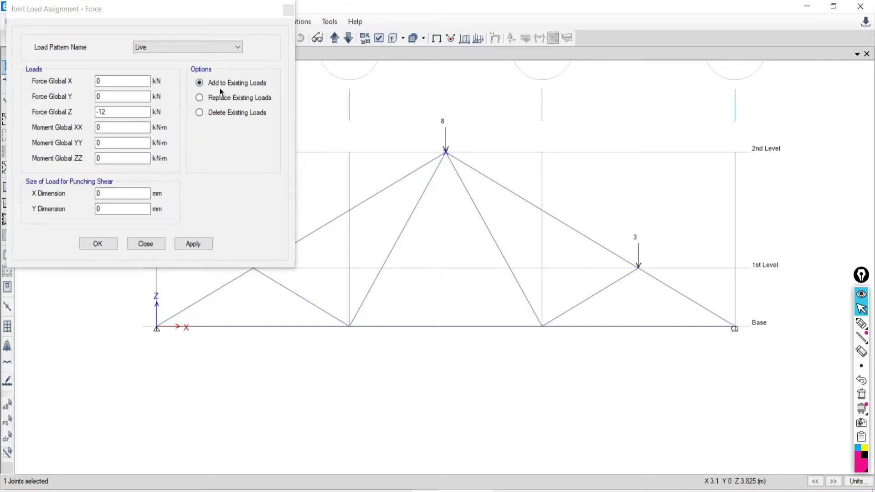
click(187, 245)
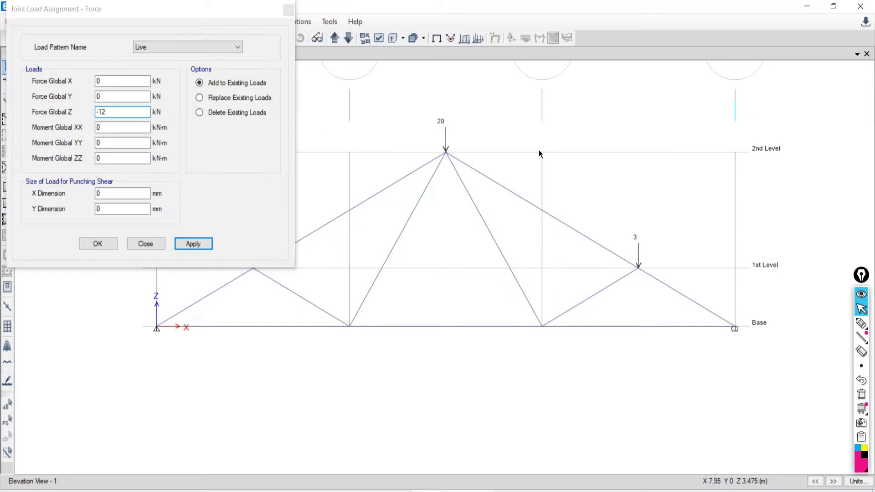
click(105, 112)
Sketch downward and upward arrows at the apex to explain the Global Z sign convention.
drag(106, 112, 99, 111)
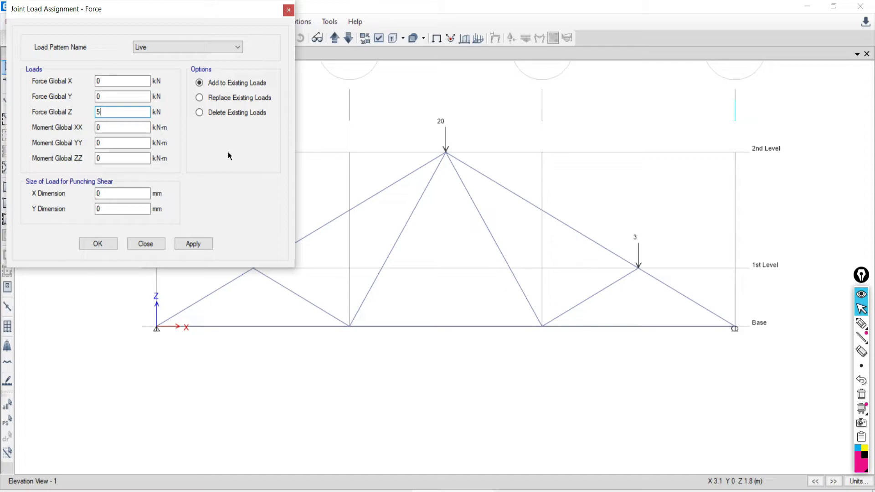
click(861, 323)
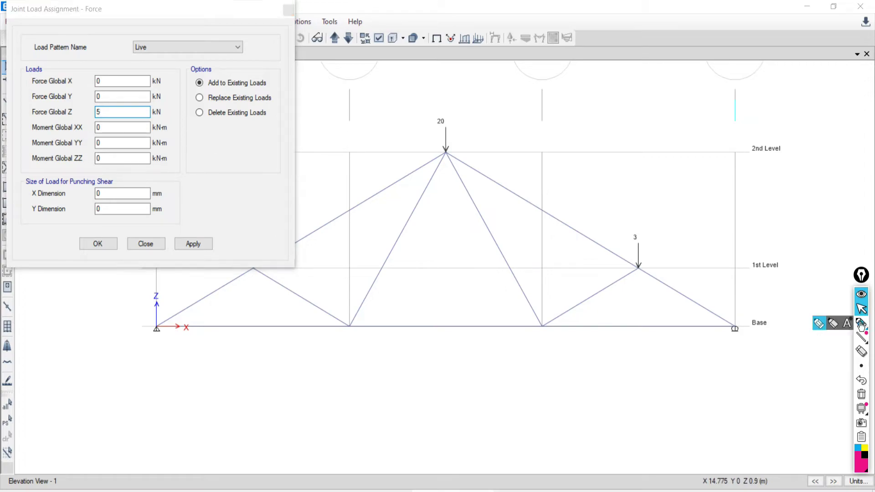
mouse_move(441, 110)
mouse_down()
mouse_move(446, 175)
mouse_move(432, 162)
mouse_up()
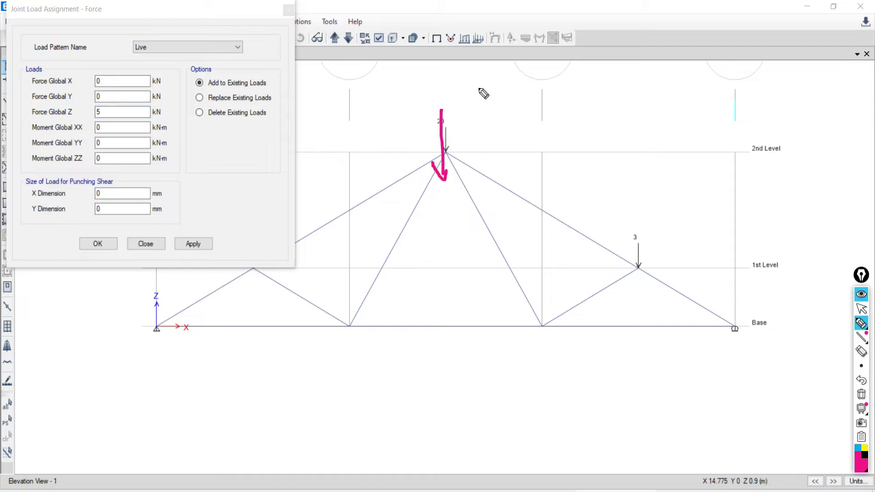
mouse_move(476, 73)
mouse_down()
mouse_move(475, 121)
mouse_move(472, 82)
mouse_move(465, 86)
mouse_move(475, 73)
mouse_move(501, 115)
mouse_move(530, 98)
mouse_move(552, 101)
mouse_move(578, 82)
mouse_up()
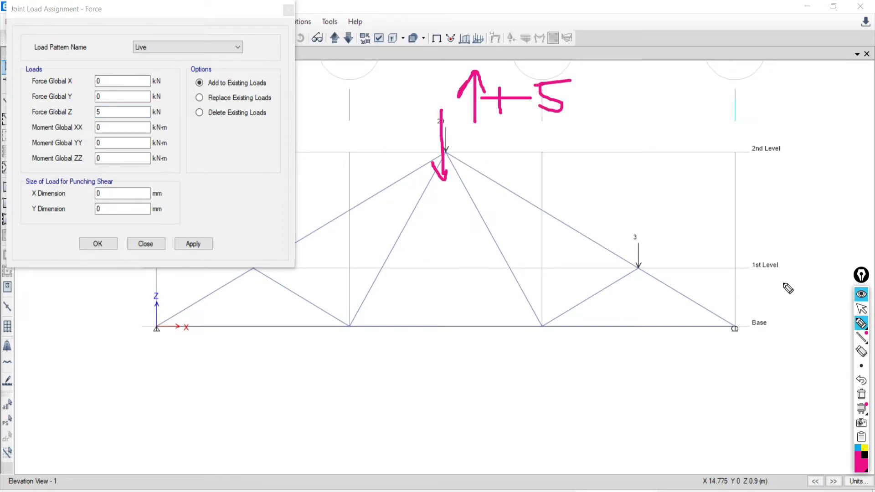
click(862, 394)
click(861, 309)
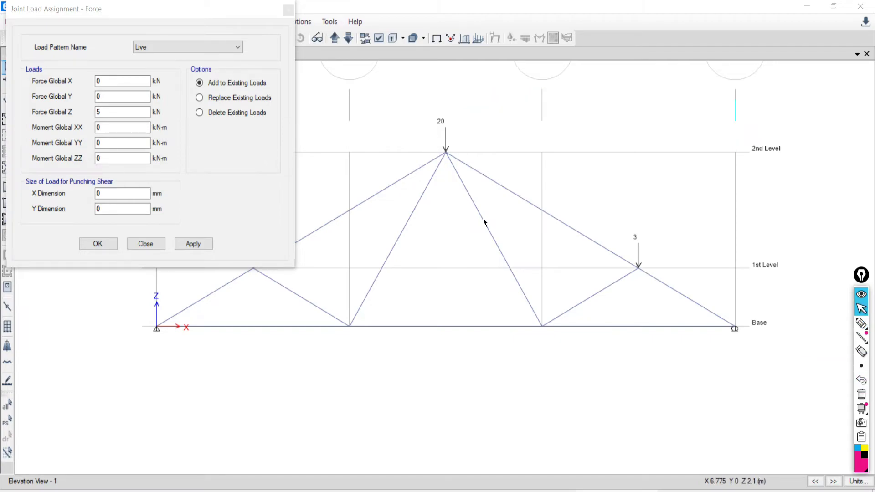
Add +5 kN Global Z at the apex, reducing its net load to 15 kN.
drag(418, 138, 490, 186)
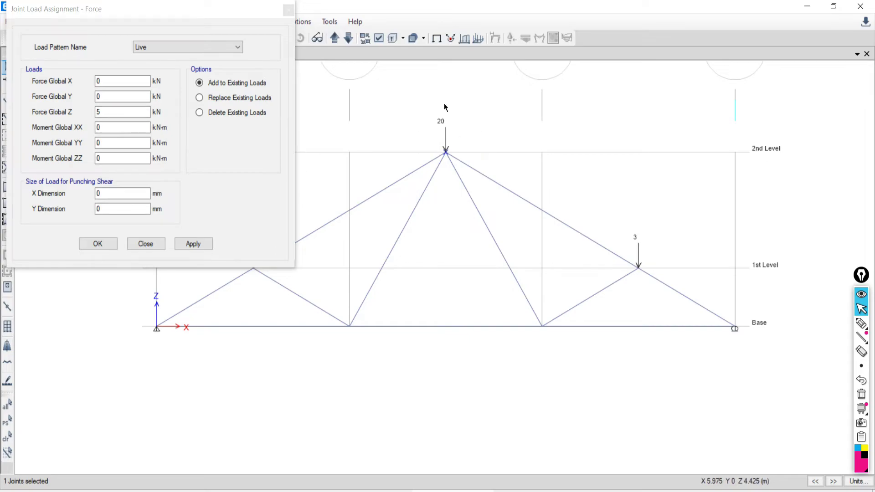
click(285, 262)
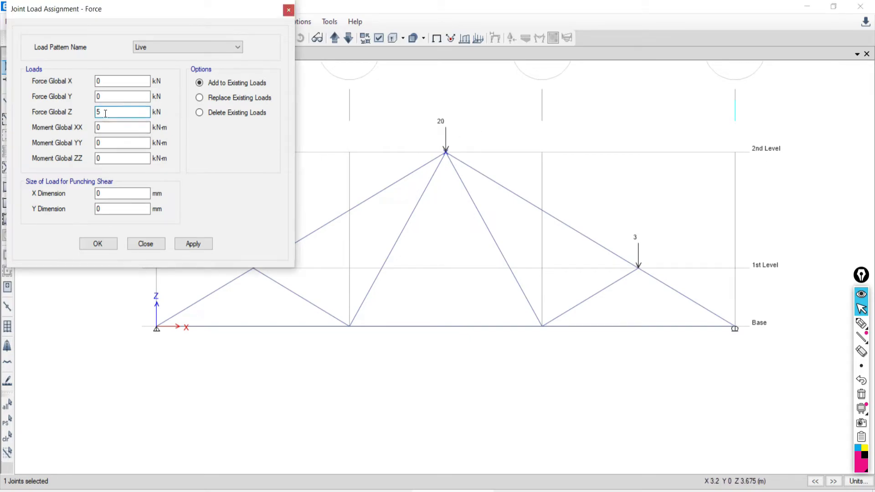
click(201, 244)
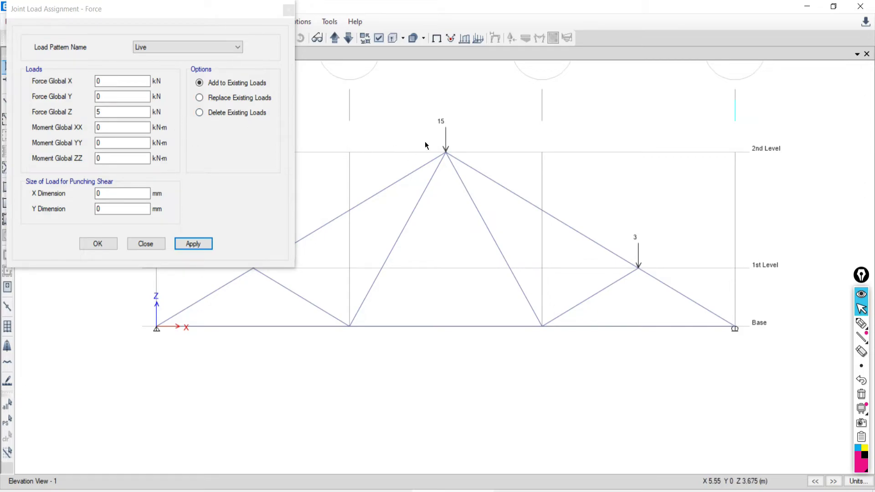
click(445, 153)
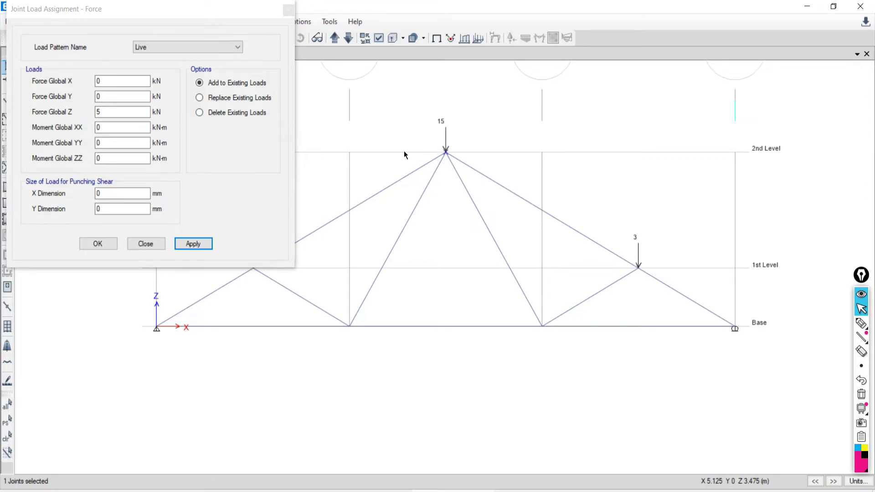
Delete the apex loads, assign a single -2 Global Z live load with Replace, and close the dialog.
click(199, 114)
click(190, 244)
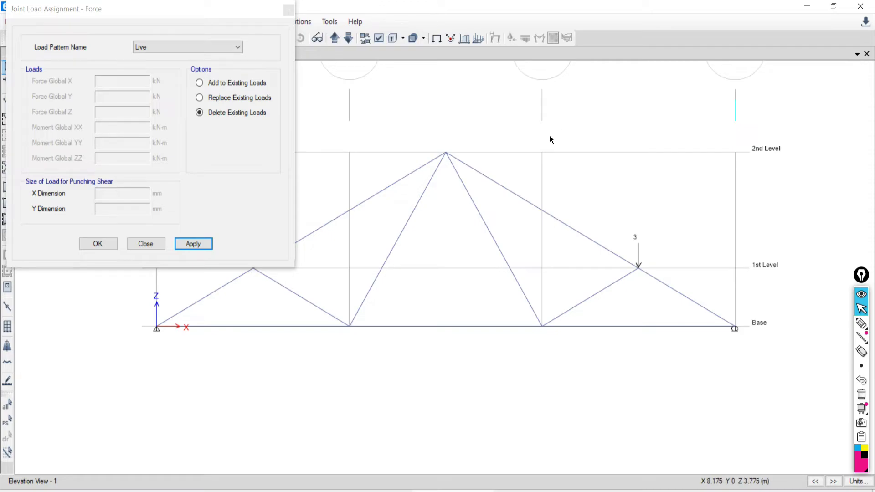
drag(410, 121, 502, 199)
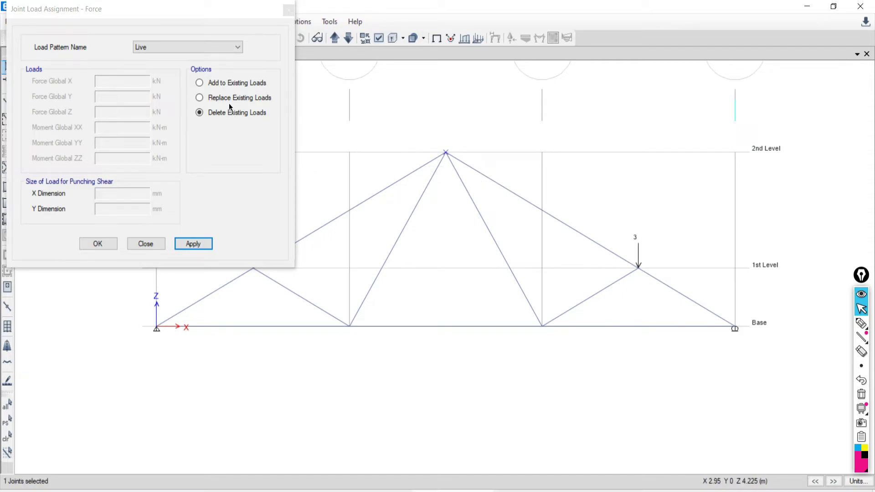
click(199, 98)
click(104, 112)
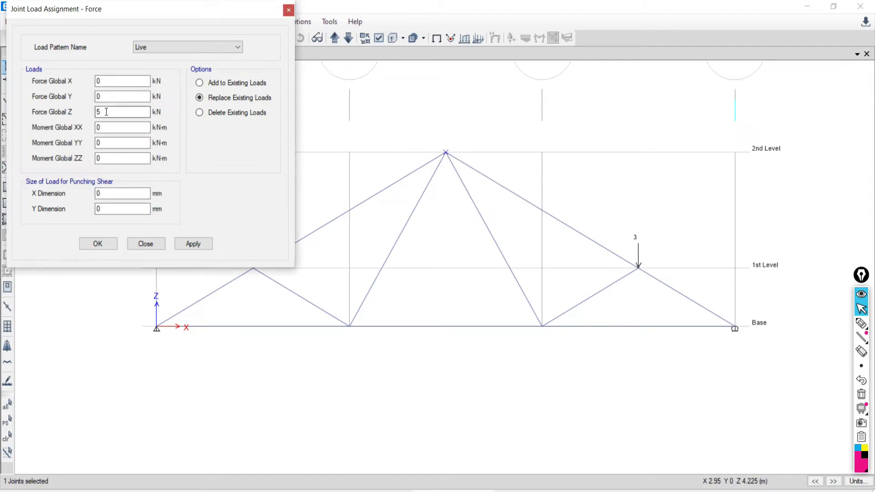
text(-2)
click(184, 244)
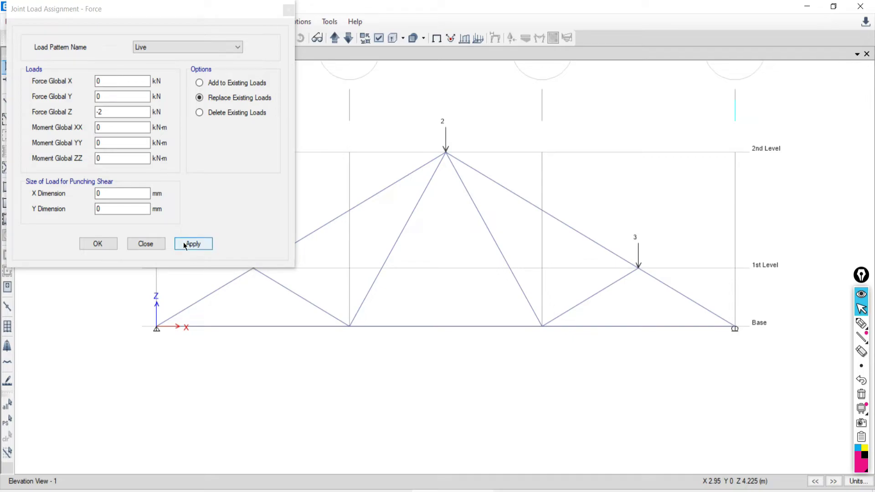
click(146, 244)
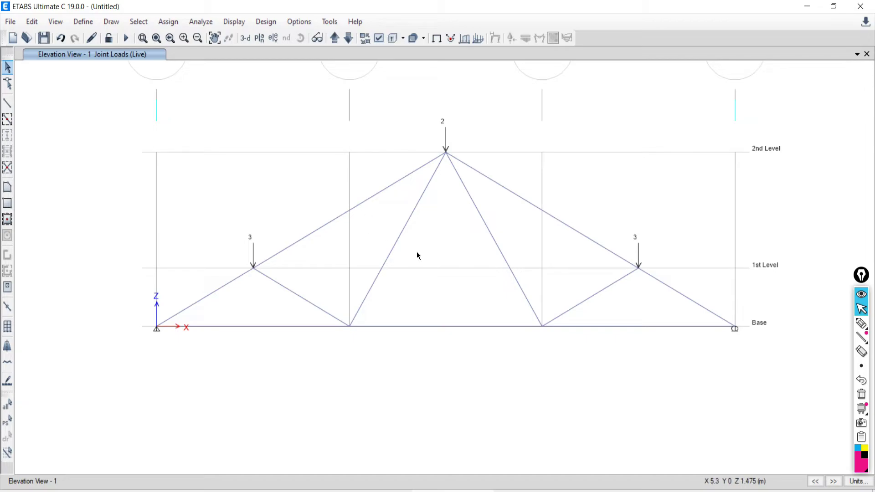
Fit the loaded truss with grid lines A–D in view, then bring the Google Meet window forward.
scroll(419, 253, down, 3)
scroll(467, 295, up, 3)
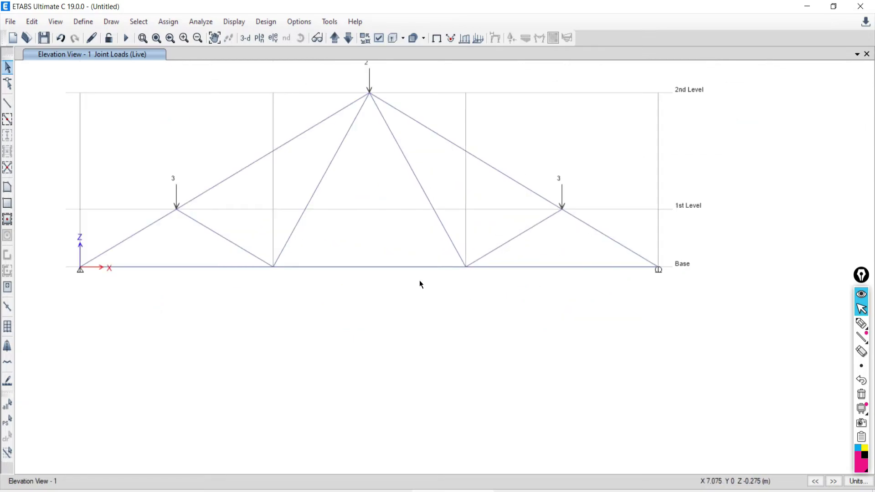
scroll(350, 257, down, 3)
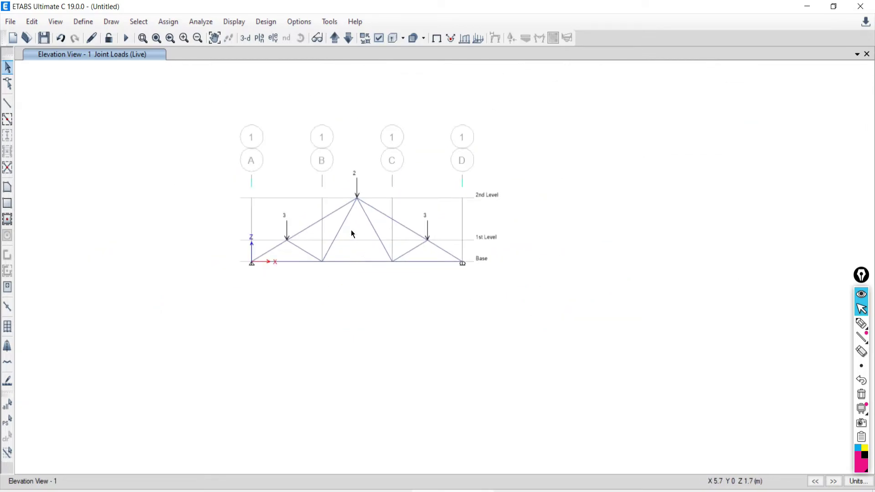
scroll(351, 229, up, 3)
middle_drag(383, 240, 410, 291)
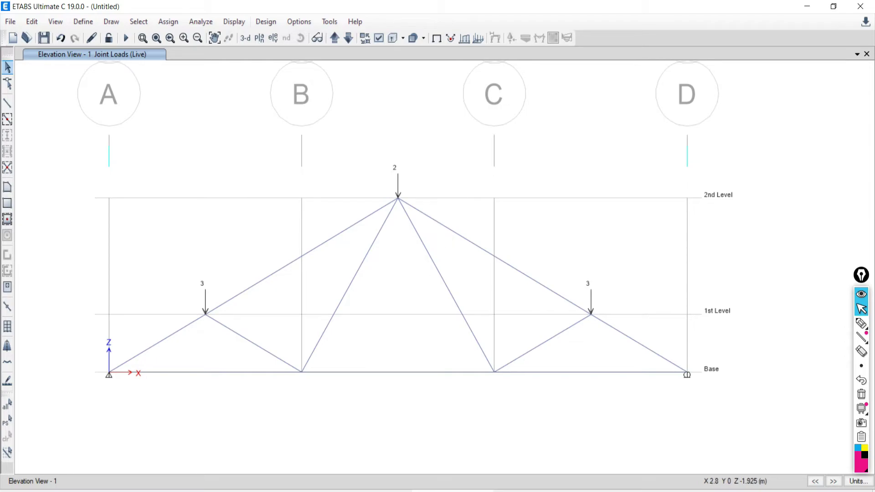
mouse_move(207, 491)
click(207, 451)
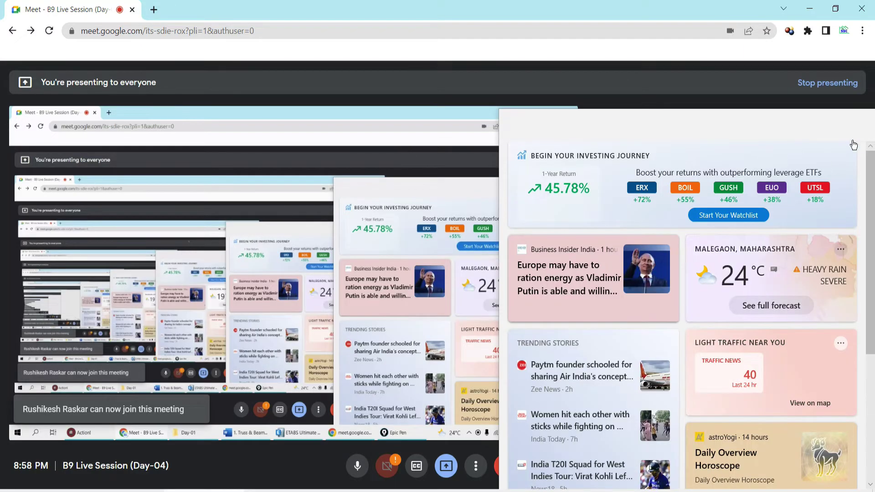
Close the Windows news panel over the meeting and return to the ETABS truss model.
click(612, 67)
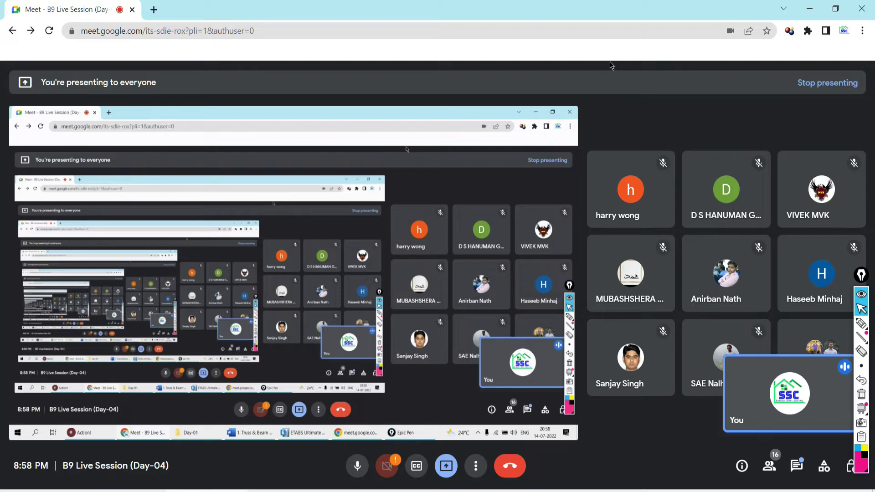
key(alt+Tab)
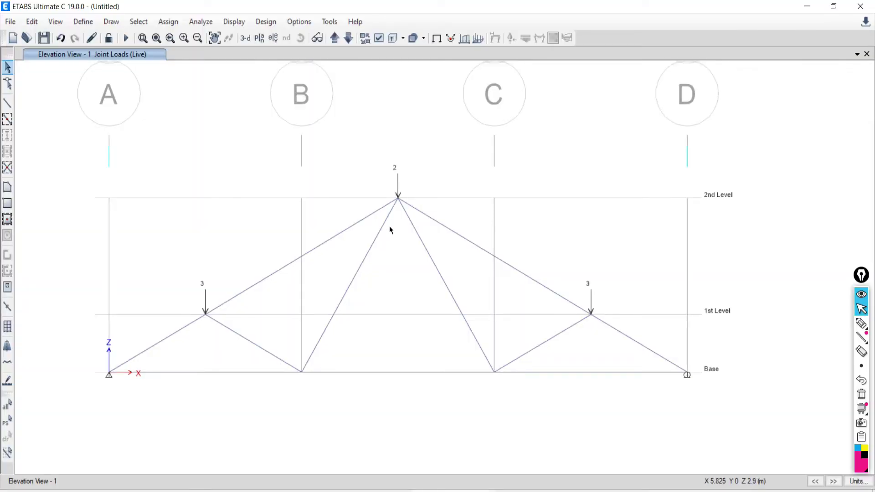
click(83, 21)
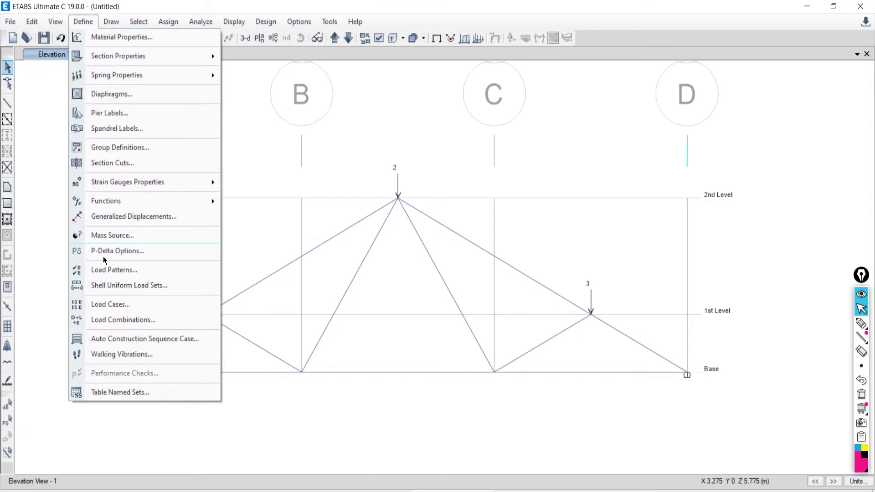
click(245, 7)
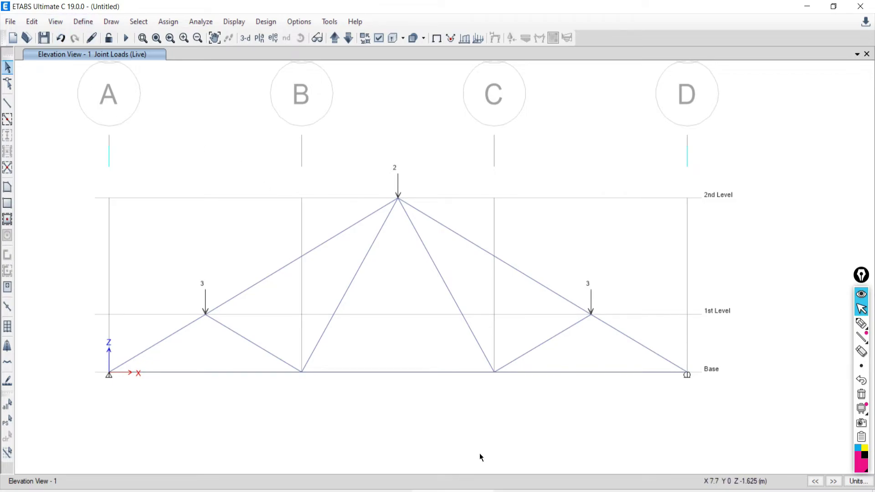
key(ctrl+z)
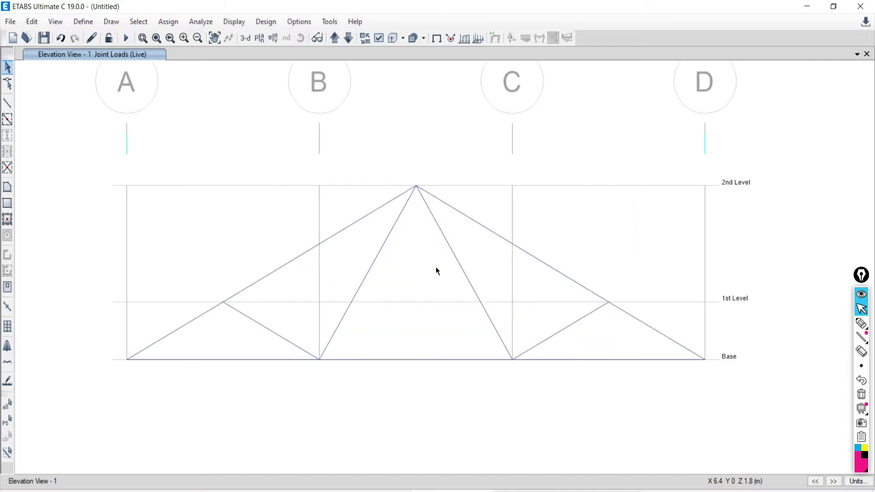
key(ctrl+y)
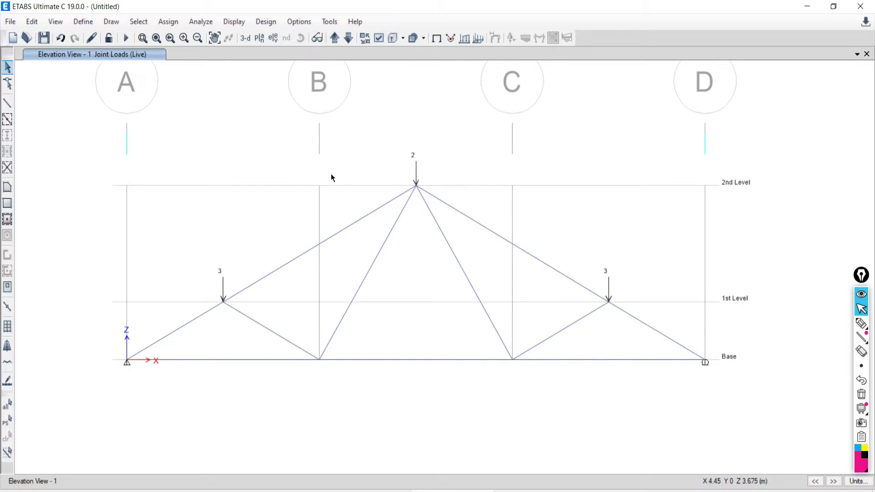
Open Check Model and tick the joint and frame tolerance, overlap and intersection checks.
click(196, 25)
click(200, 24)
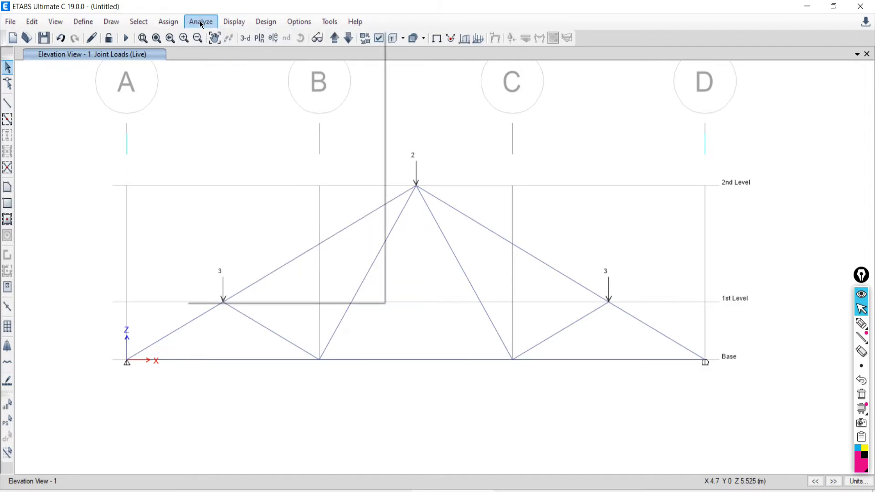
click(201, 24)
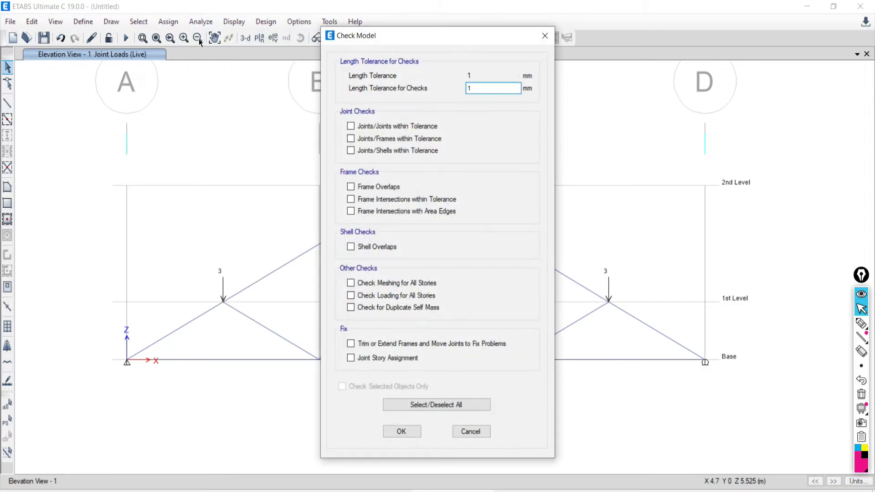
mouse_move(364, 43)
mouse_down()
mouse_move(124, 4)
mouse_move(123, 17)
mouse_up()
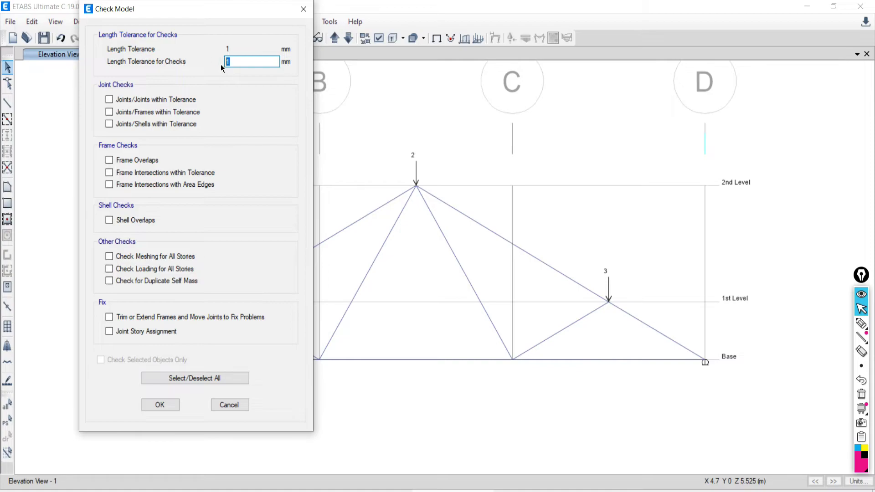
click(109, 99)
click(109, 112)
click(110, 124)
click(109, 160)
click(110, 172)
click(110, 185)
Enable shell overlap, meshing, loading, self-mass and trim/extend checks, and untick joint-to-frame and joint-to-shell.
click(109, 221)
click(109, 256)
click(109, 269)
click(110, 281)
click(110, 317)
click(109, 112)
click(109, 124)
Tick every check with Select/Deselect All, run it, and dismiss the no-warnings message.
click(178, 380)
click(178, 380)
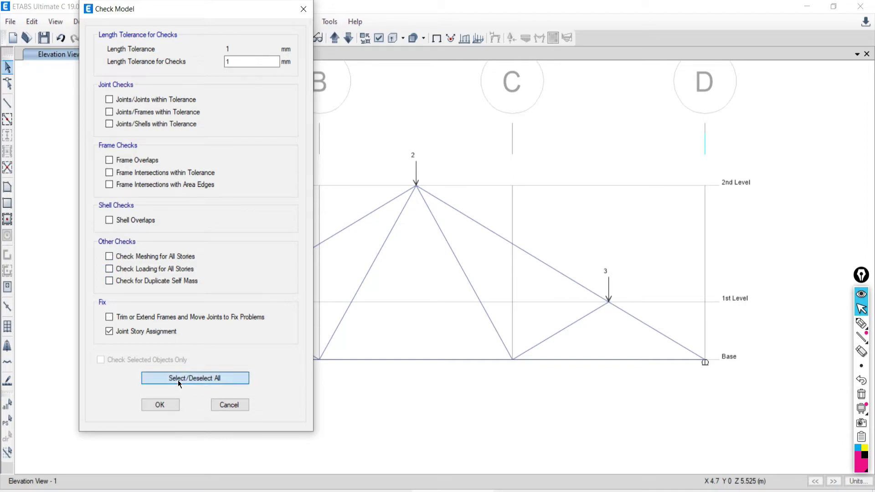
click(178, 380)
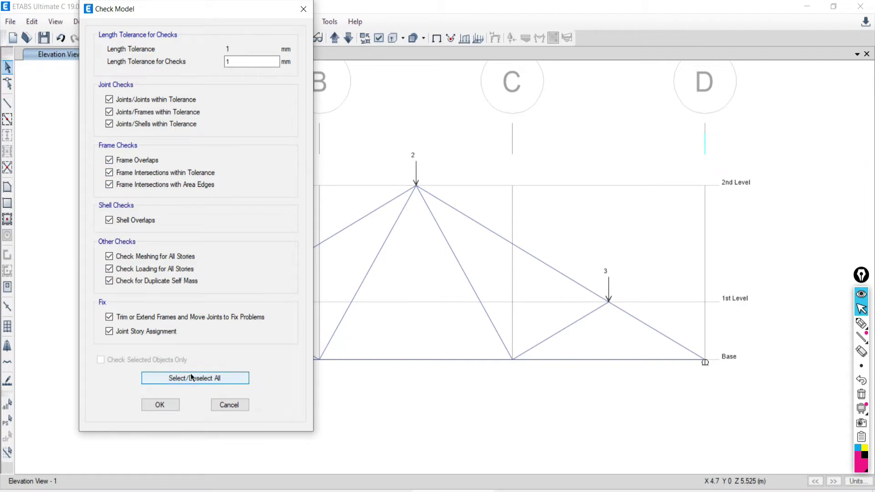
click(165, 379)
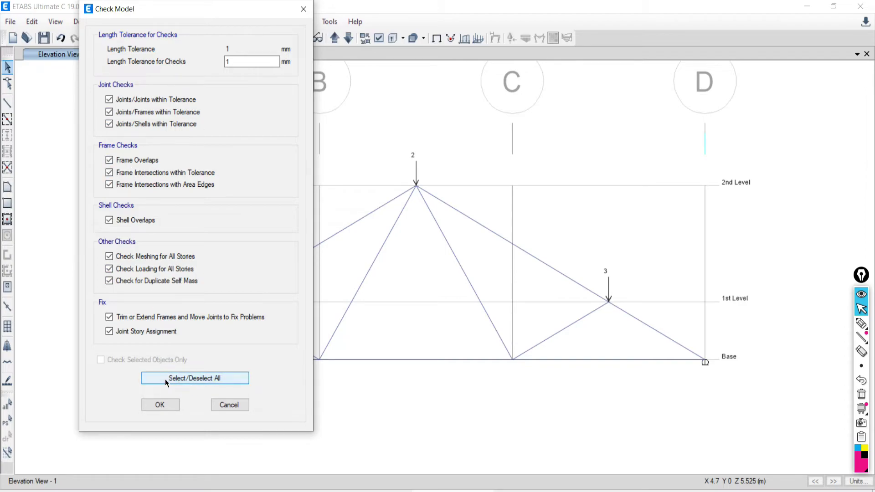
click(156, 405)
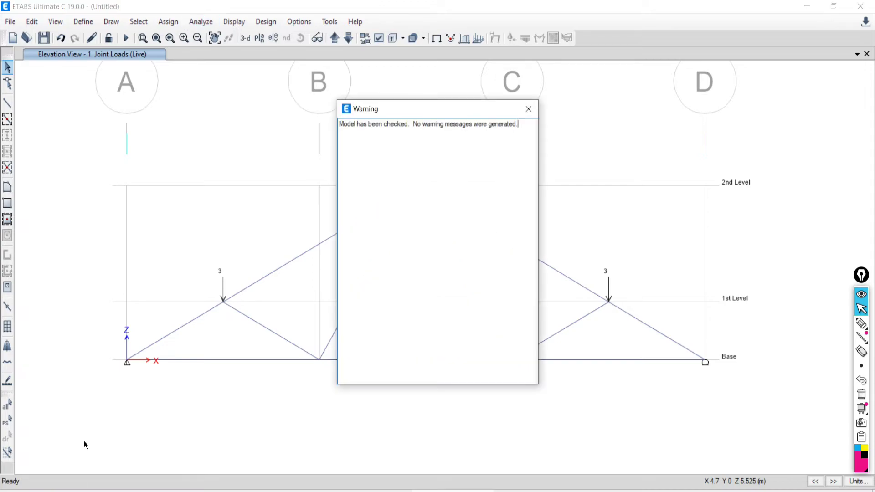
drag(416, 109, 192, 59)
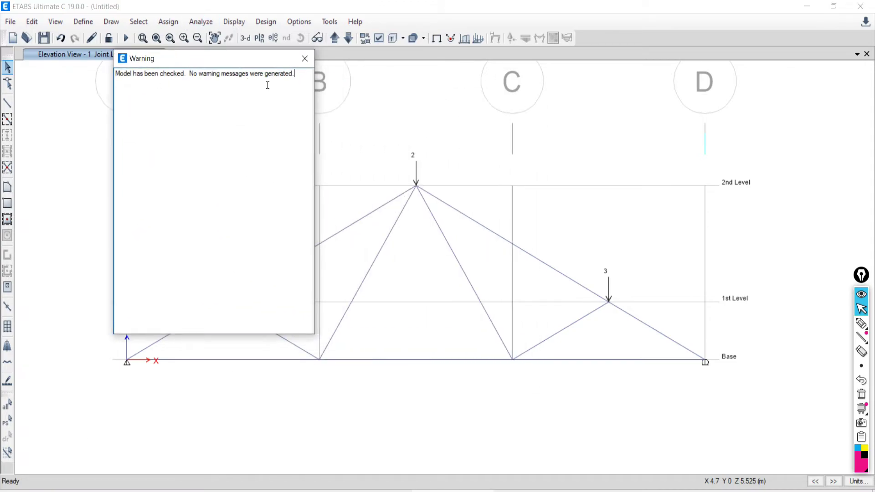
click(305, 58)
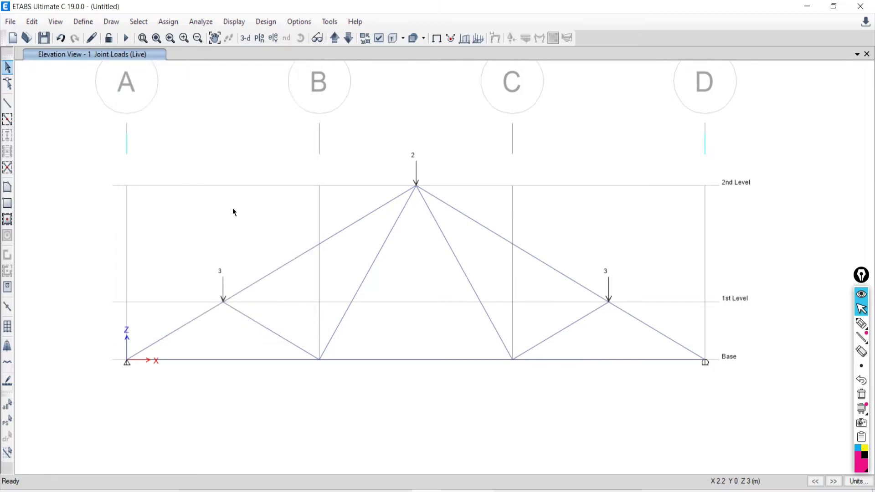
Rerun Check Model with all checks plus the Joint Story Assignment fix, then close the no-warnings report.
click(199, 21)
click(214, 37)
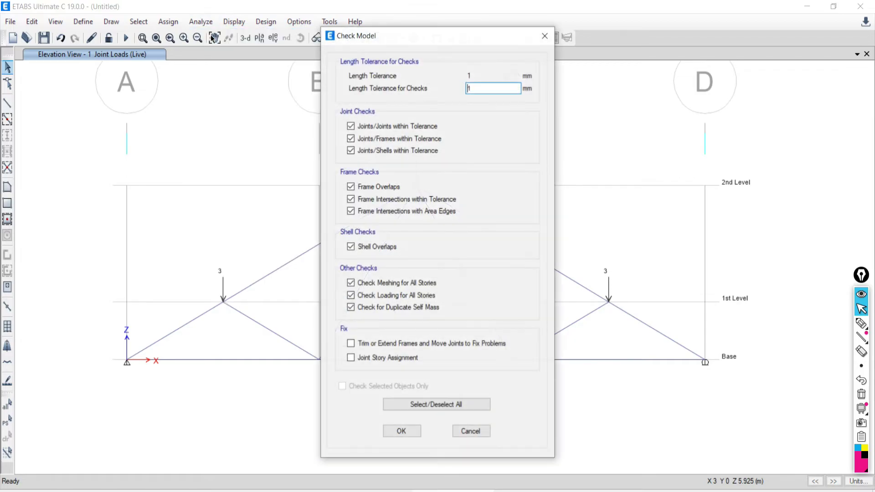
click(405, 408)
click(407, 405)
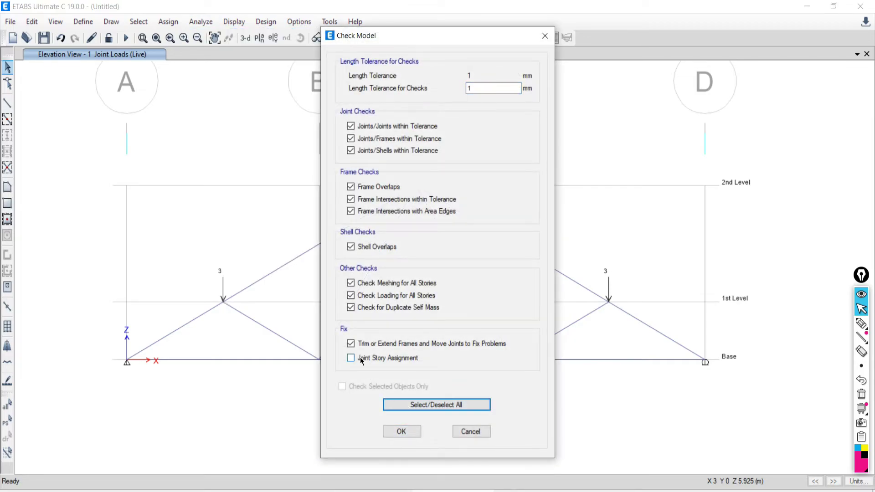
click(351, 358)
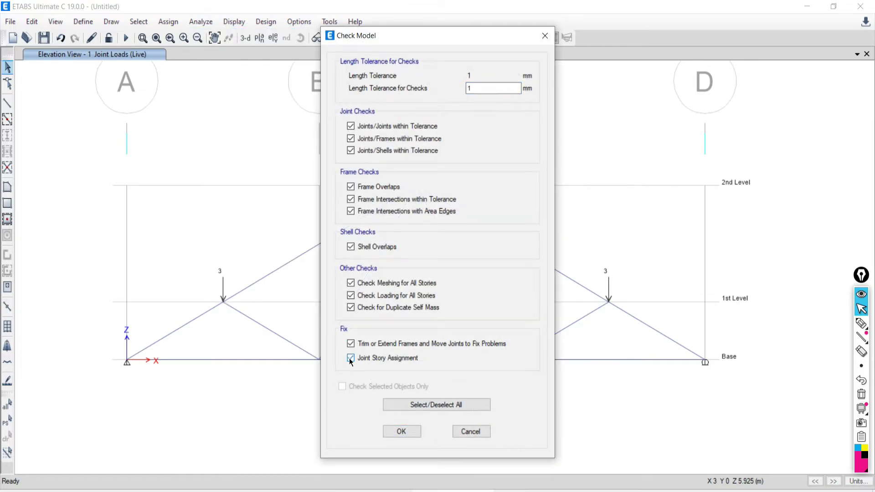
click(402, 432)
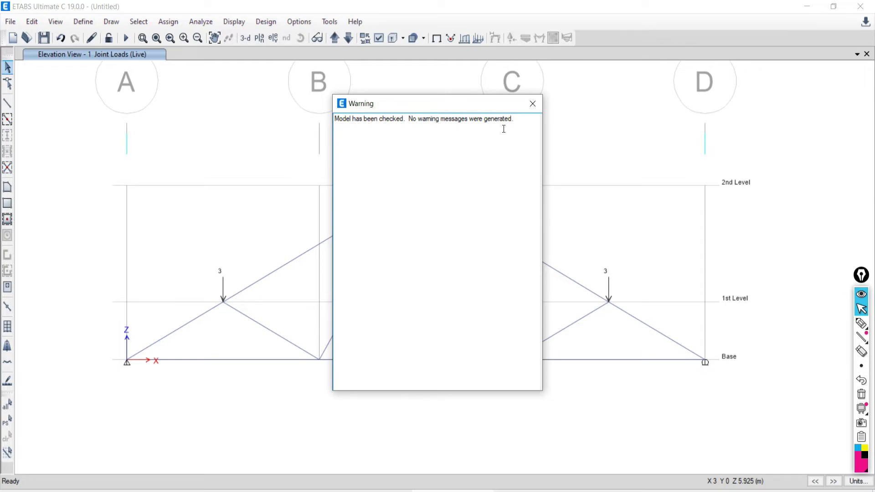
click(533, 105)
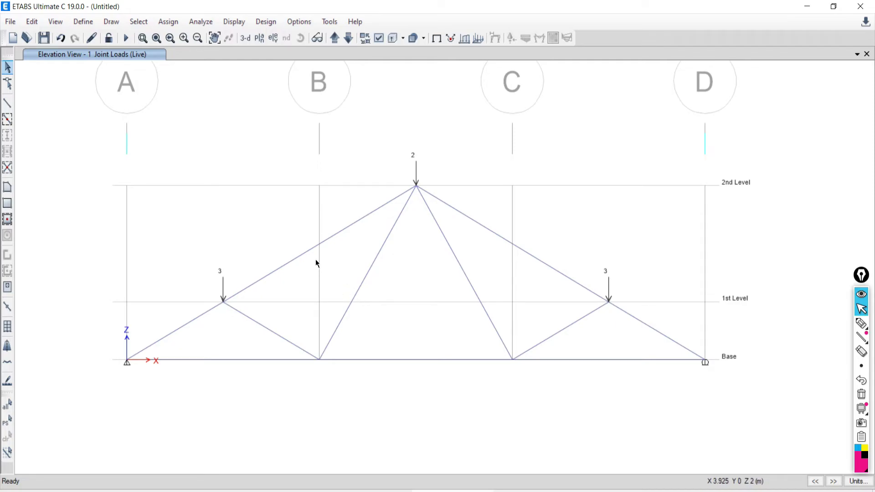
Look through the Analyze and Define menus, finishing with the Analyze menu open.
click(197, 24)
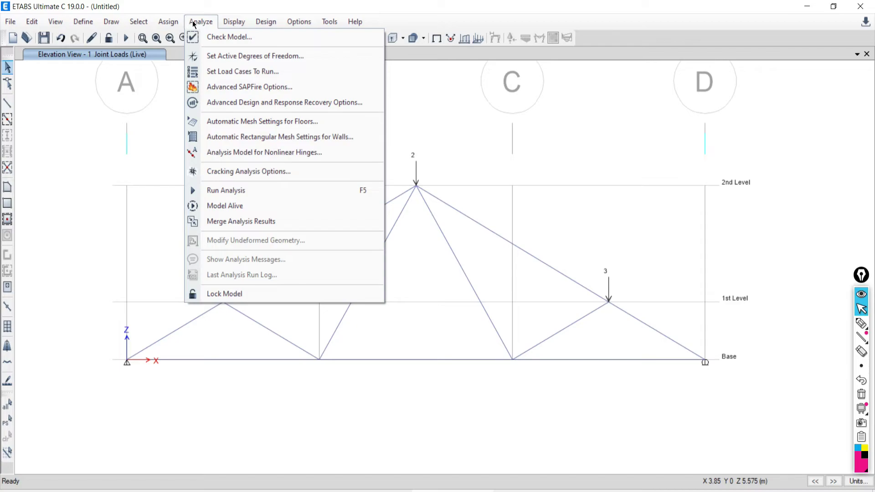
click(196, 22)
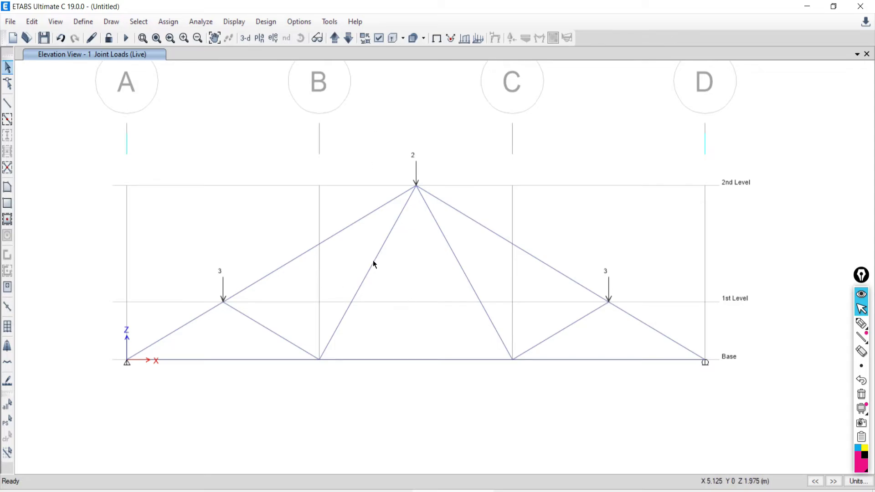
click(82, 22)
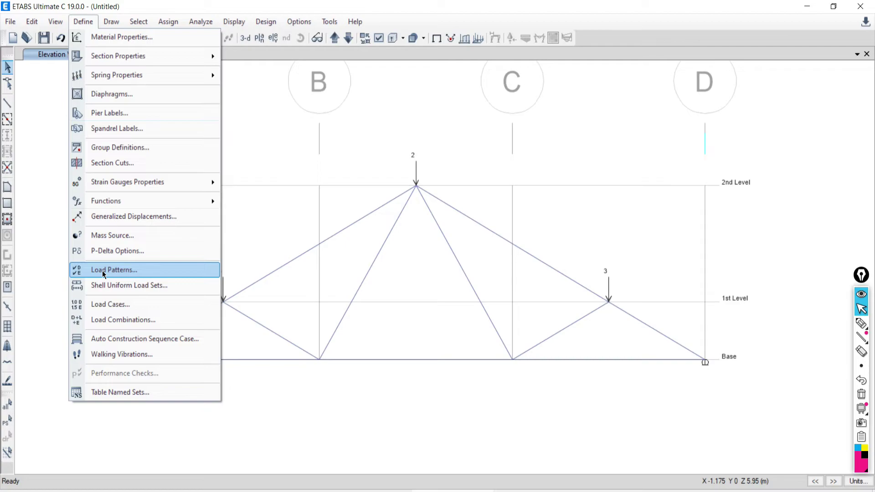
click(378, 4)
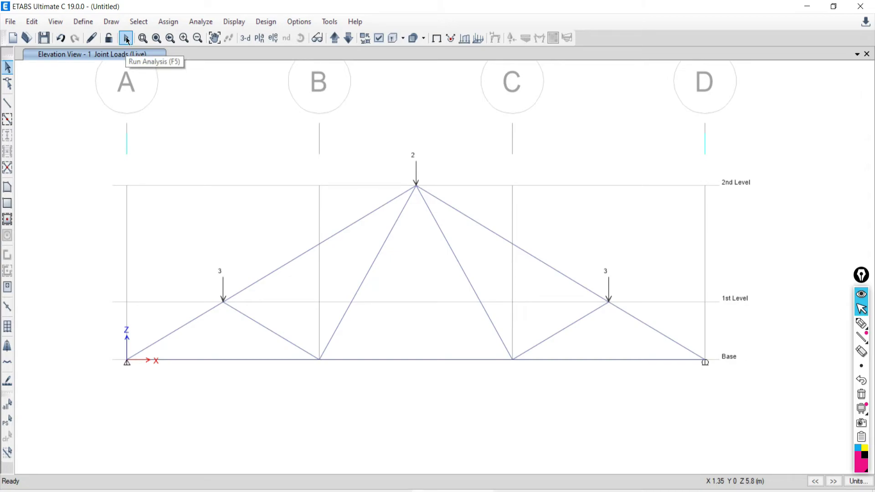
click(198, 21)
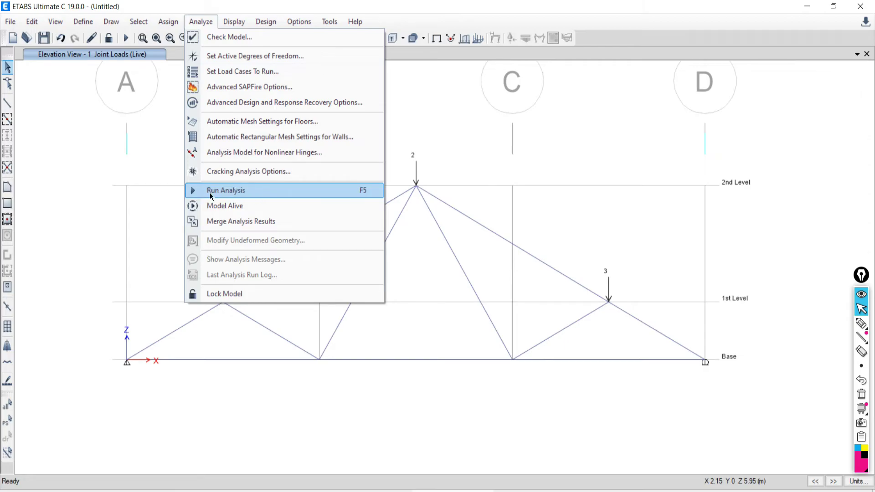
Run the analysis, saving the model as 0001 in Desktop > Delete > New folder.
click(228, 192)
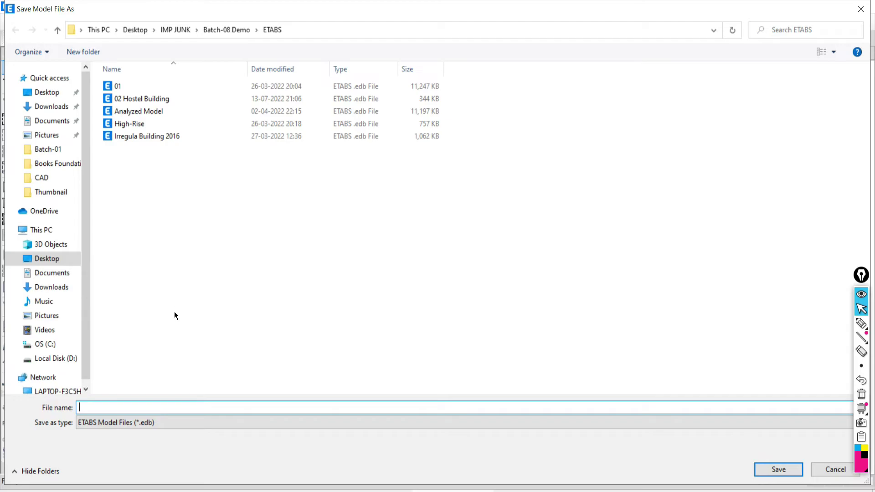
click(44, 92)
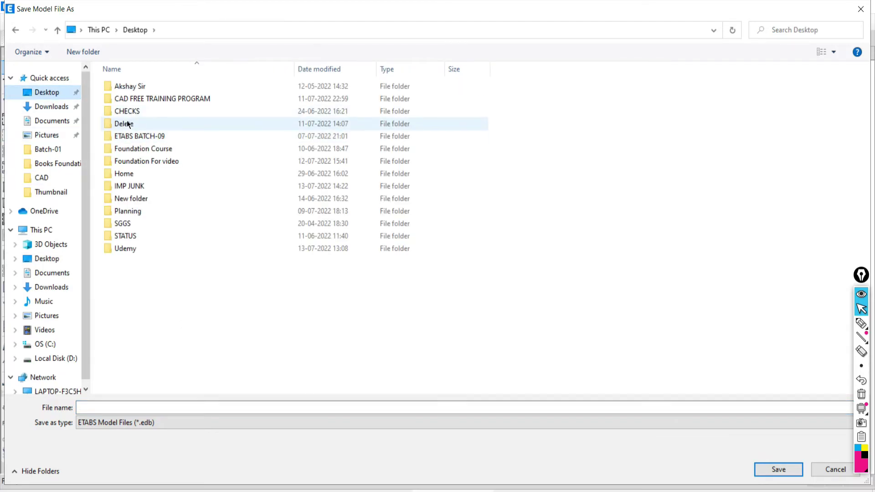
click(128, 128)
double_click(127, 130)
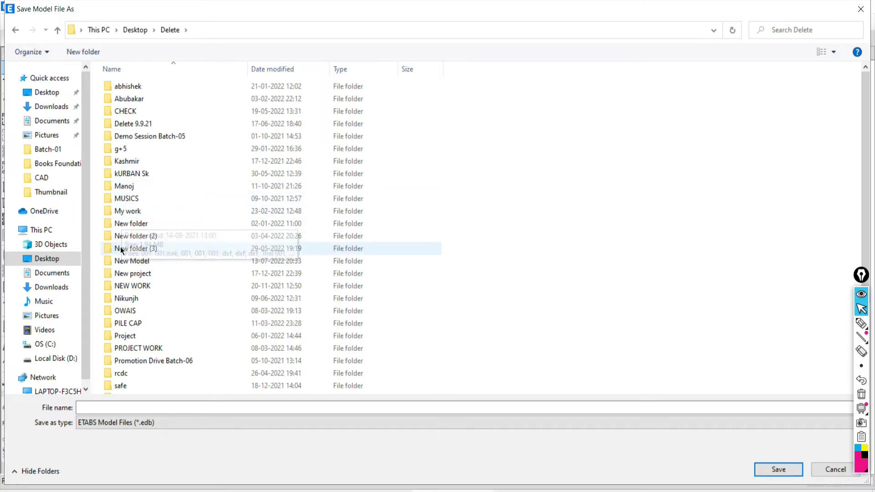
click(129, 223)
double_click(129, 223)
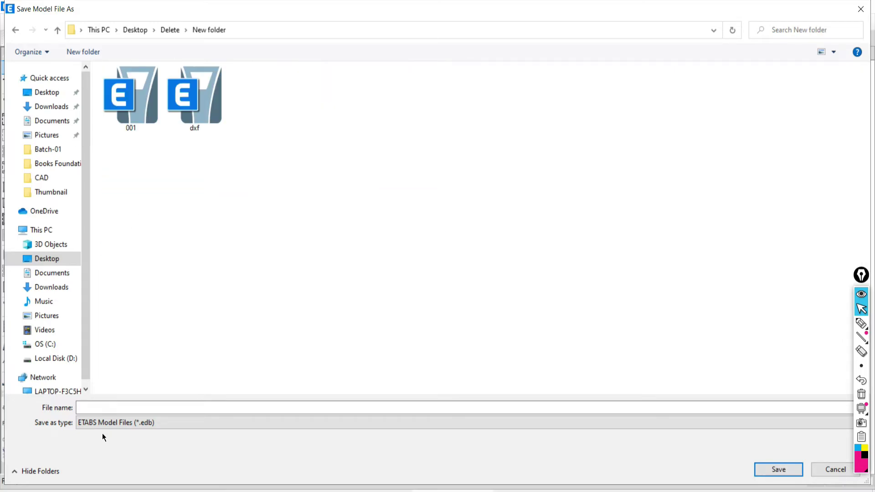
click(100, 408)
text(0001)
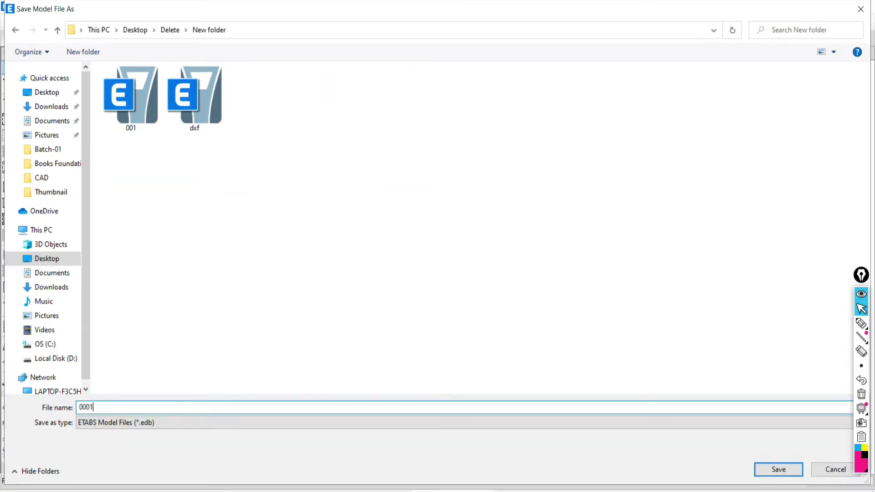
click(757, 469)
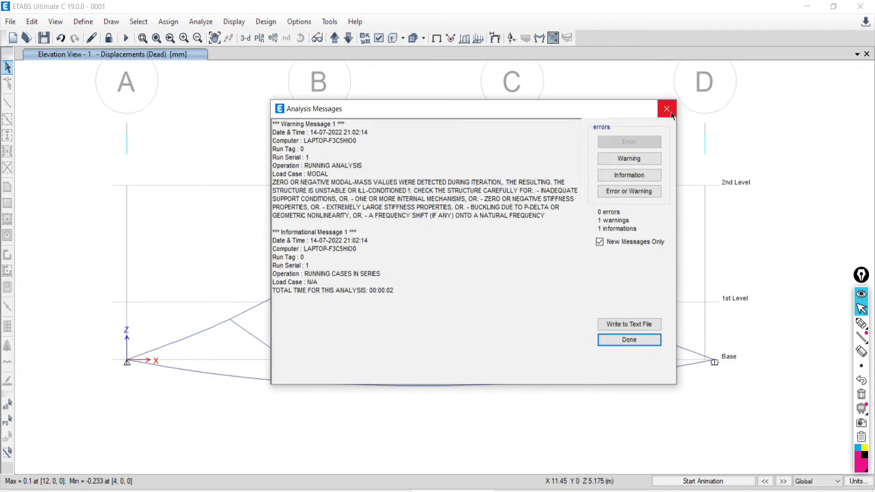
Close the analysis messages, reposition the Dead-case deformed truss, and animate it briefly.
click(671, 111)
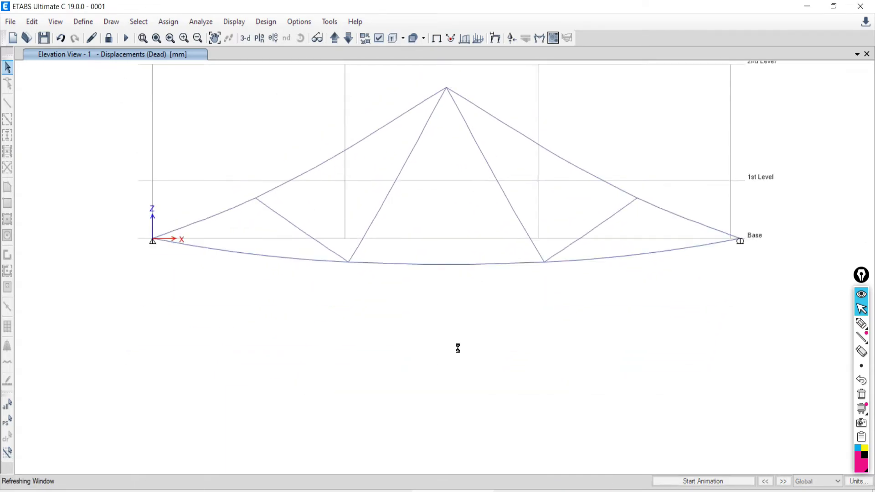
middle_drag(472, 305, 400, 379)
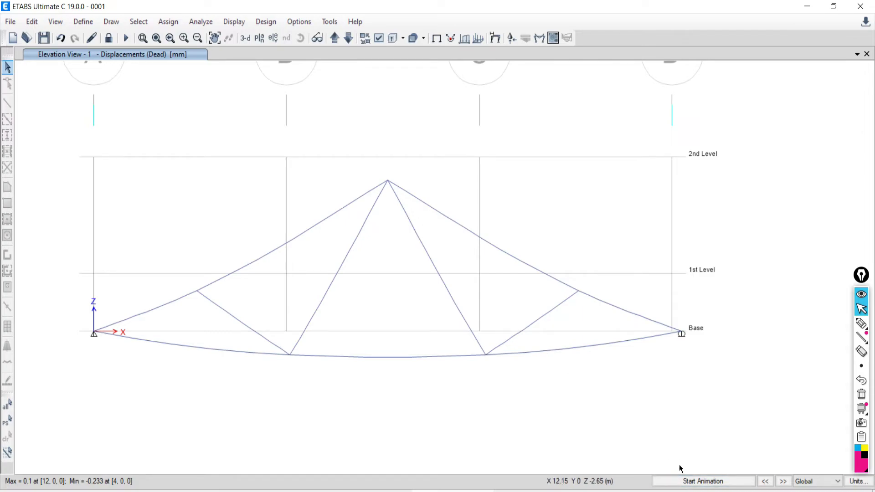
click(699, 483)
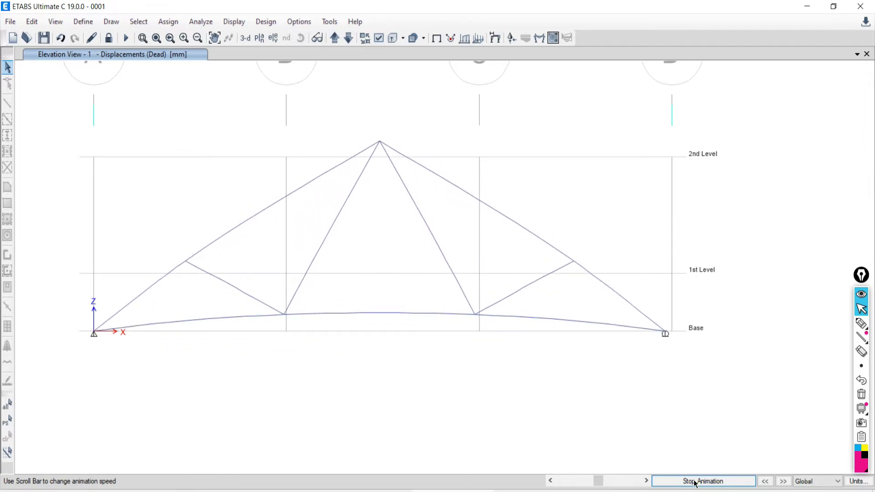
click(695, 483)
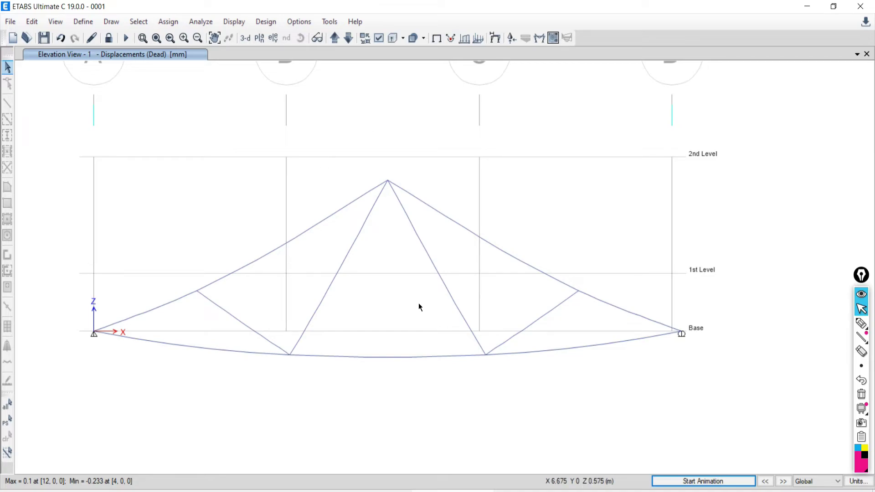
click(861, 323)
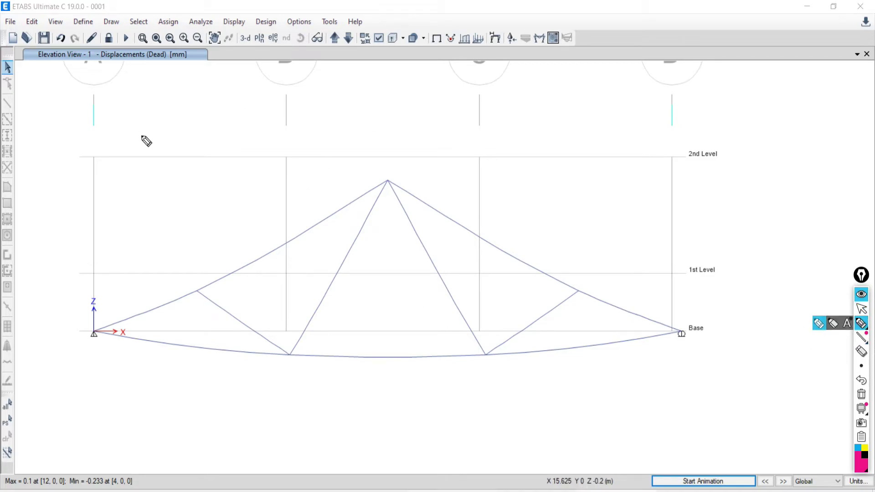
click(861, 309)
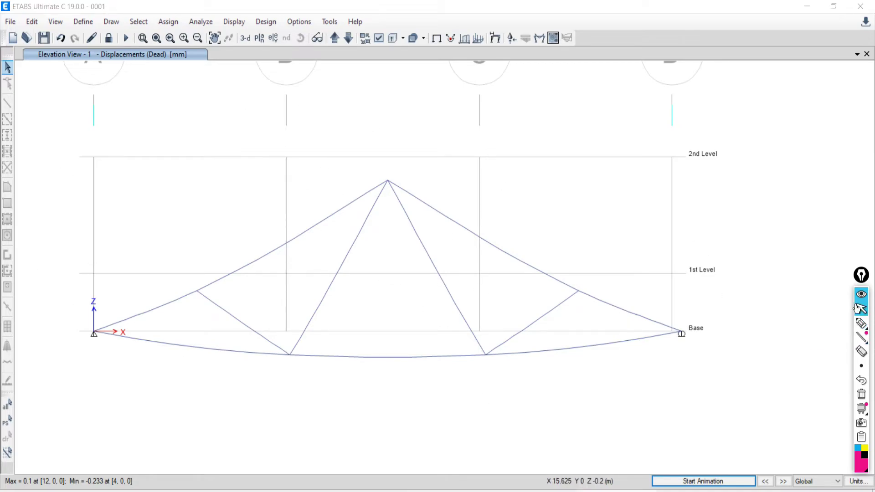
click(701, 482)
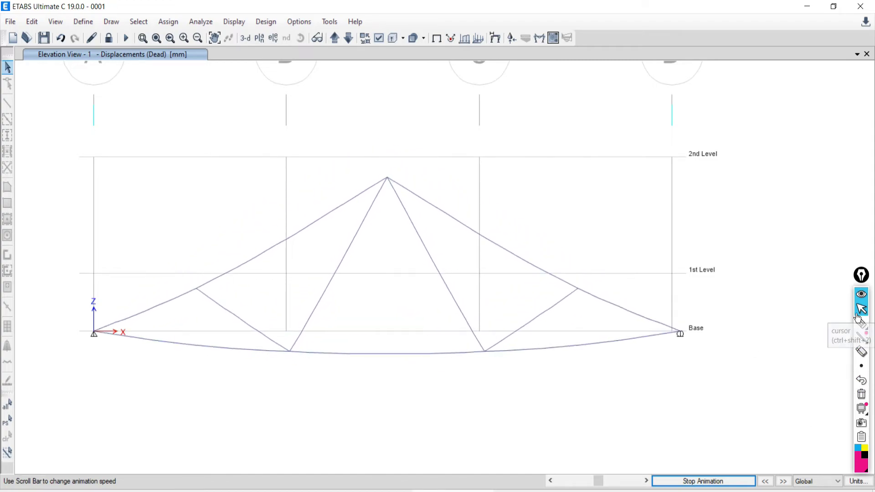
click(693, 482)
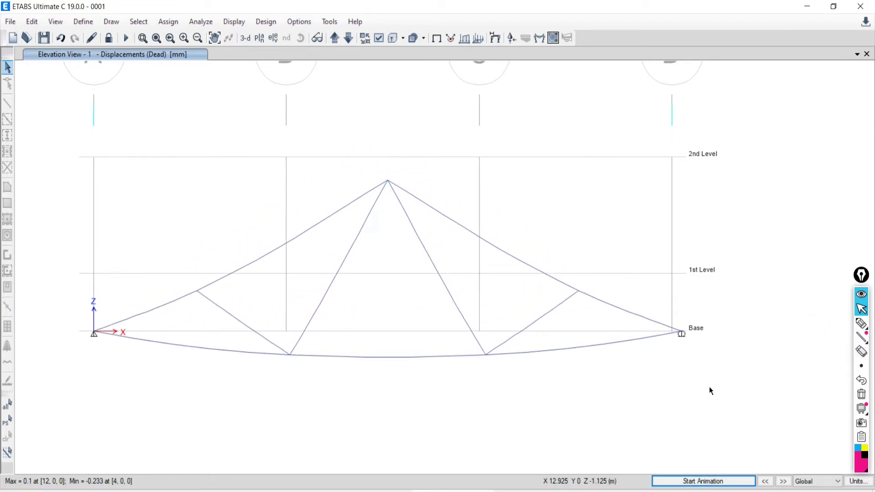
click(868, 314)
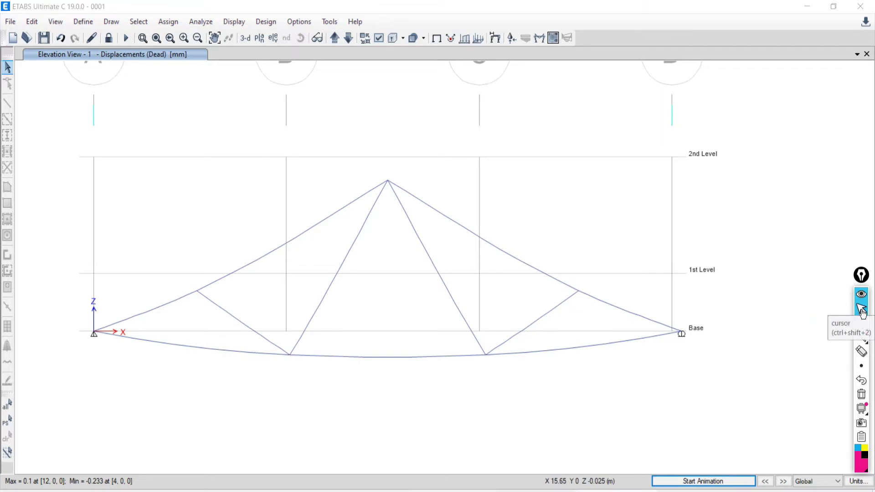
click(862, 324)
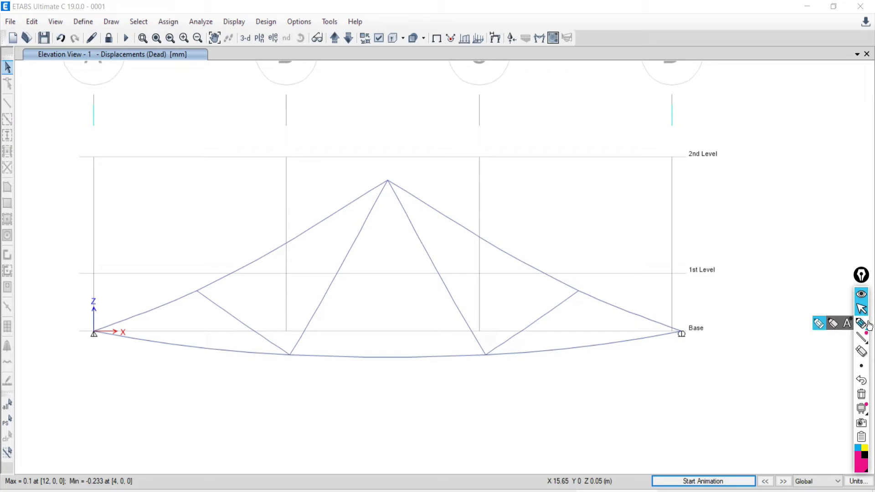
mouse_move(619, 400)
mouse_down()
mouse_move(774, 401)
mouse_move(752, 394)
mouse_up()
mouse_move(104, 308)
mouse_down()
mouse_move(72, 323)
mouse_move(74, 354)
mouse_move(109, 358)
mouse_move(118, 331)
mouse_move(106, 312)
mouse_move(54, 331)
mouse_move(63, 300)
mouse_up()
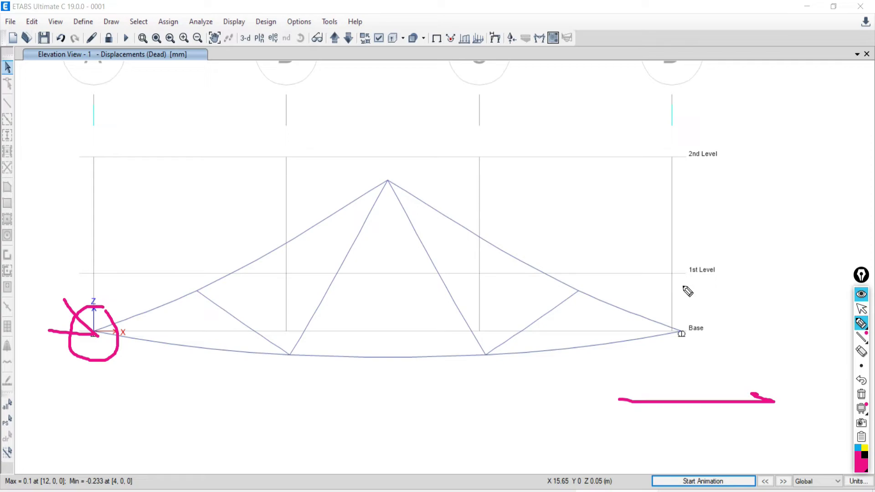
mouse_move(861, 366)
click(861, 309)
click(696, 483)
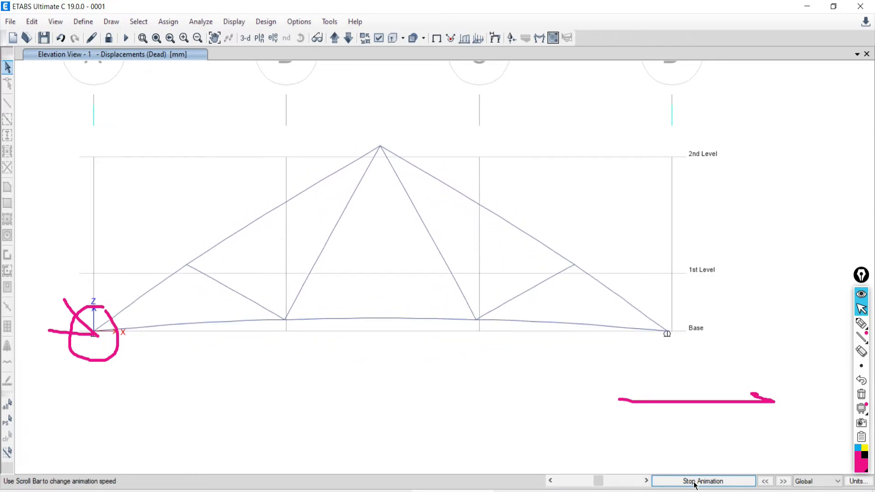
click(695, 481)
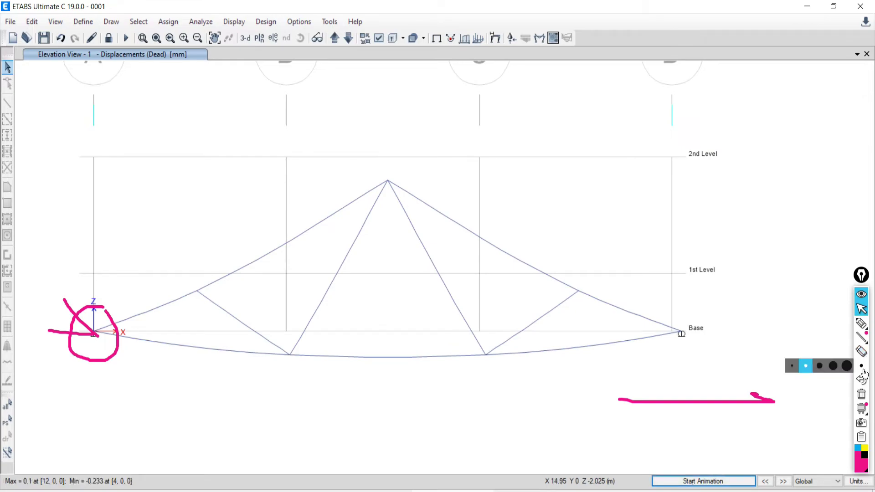
click(862, 394)
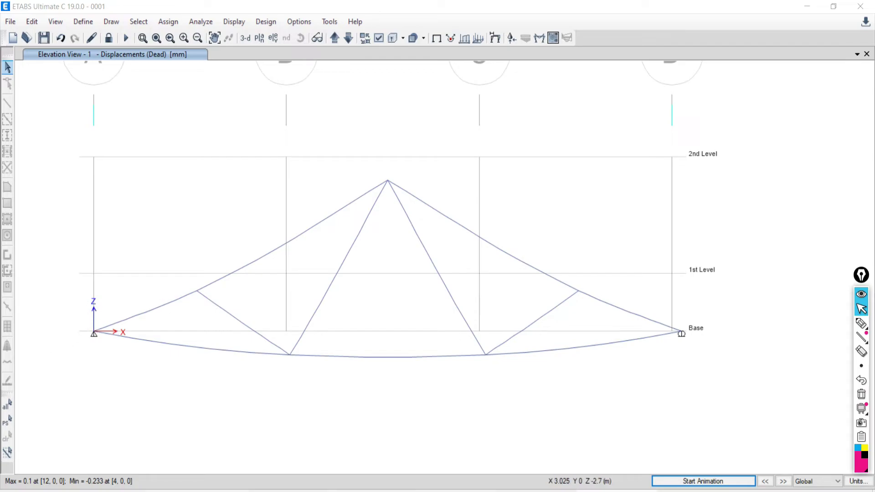
key(alt+Tab)
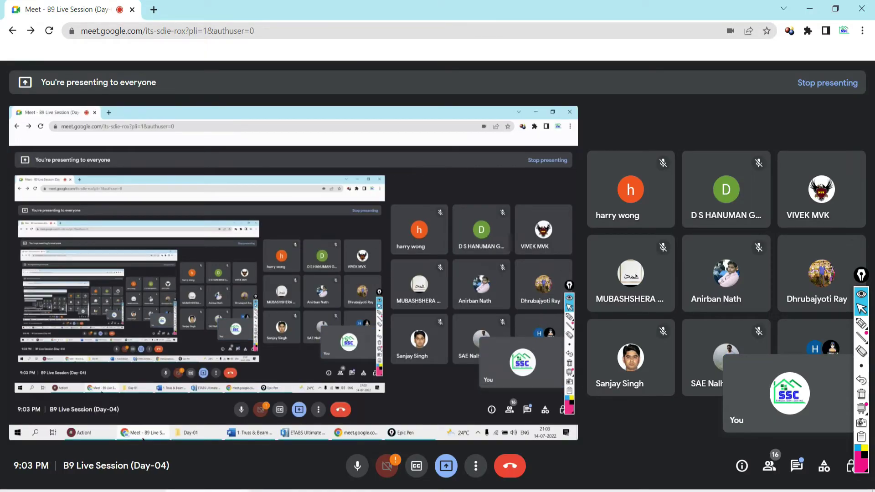
key(alt+Tab)
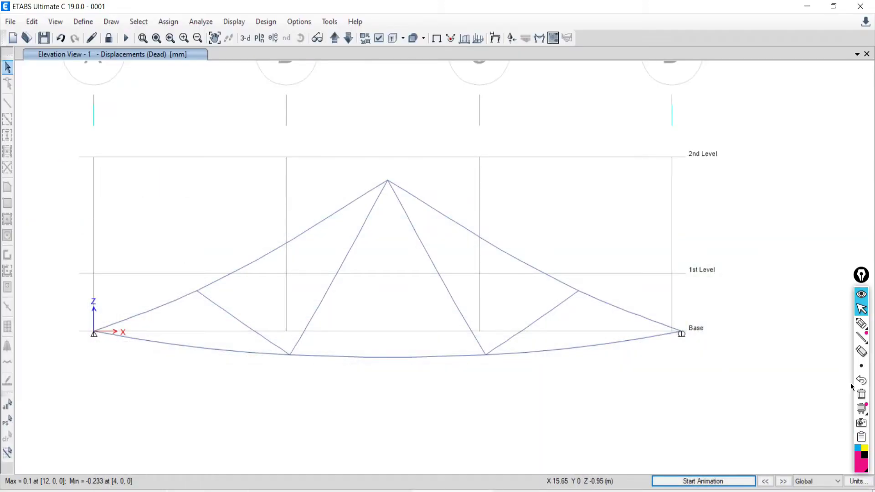
Read joint displacements and sketch degree-of-freedom arrows labelled Z at the left top-chord joint.
mouse_move(863, 322)
mouse_move(196, 292)
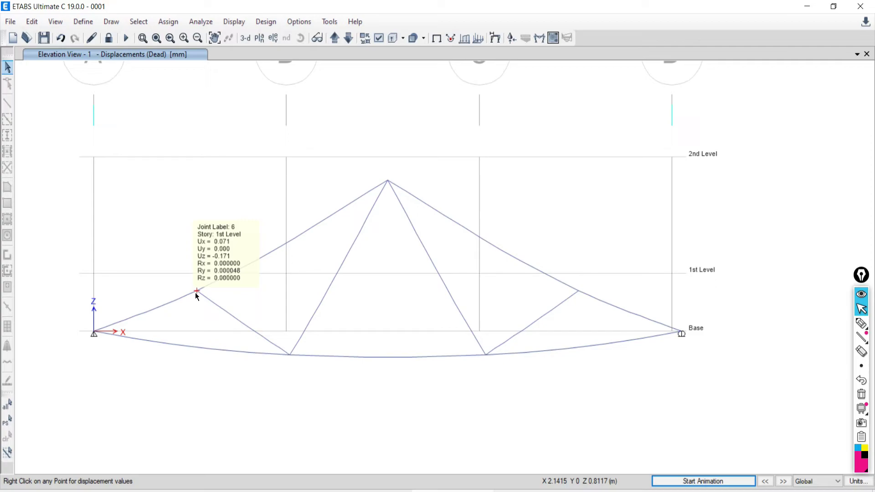
click(861, 324)
drag(224, 297, 325, 297)
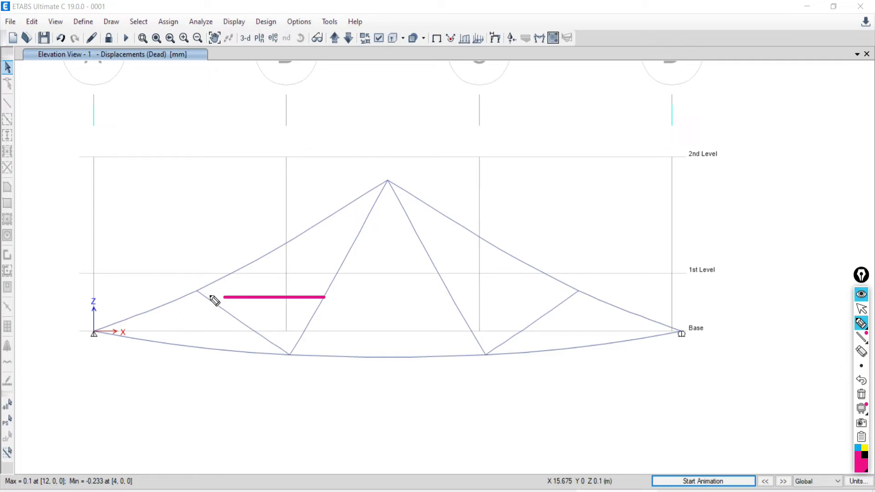
mouse_move(222, 296)
mouse_down()
mouse_move(144, 198)
mouse_move(144, 218)
mouse_move(176, 217)
mouse_up()
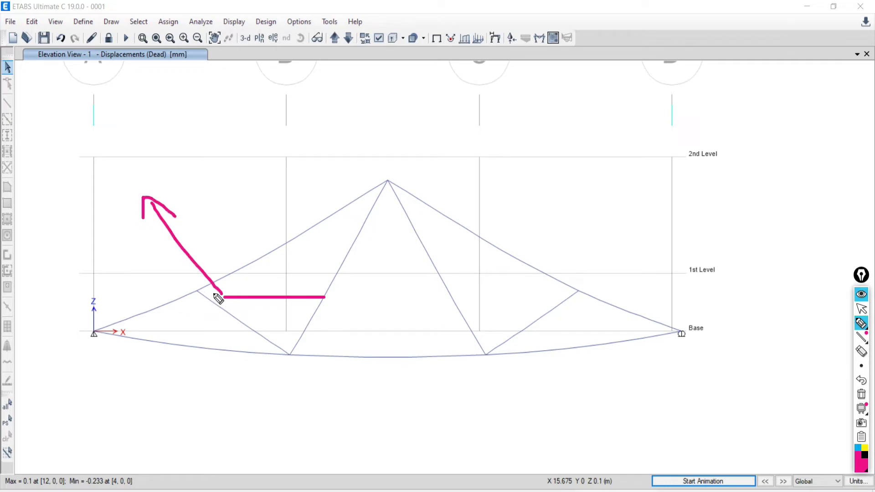
mouse_move(221, 294)
mouse_down()
mouse_move(223, 149)
mouse_move(218, 162)
mouse_move(238, 161)
mouse_up()
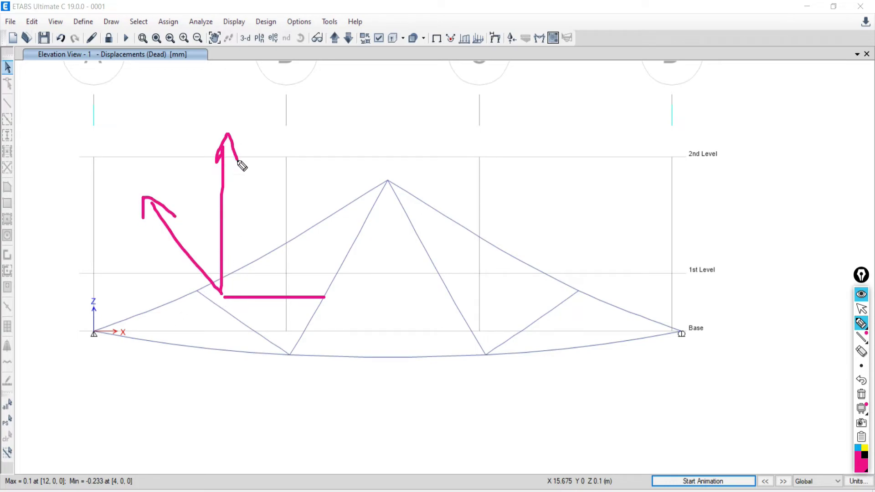
mouse_move(249, 125)
mouse_down()
mouse_move(253, 137)
mouse_move(278, 141)
mouse_up()
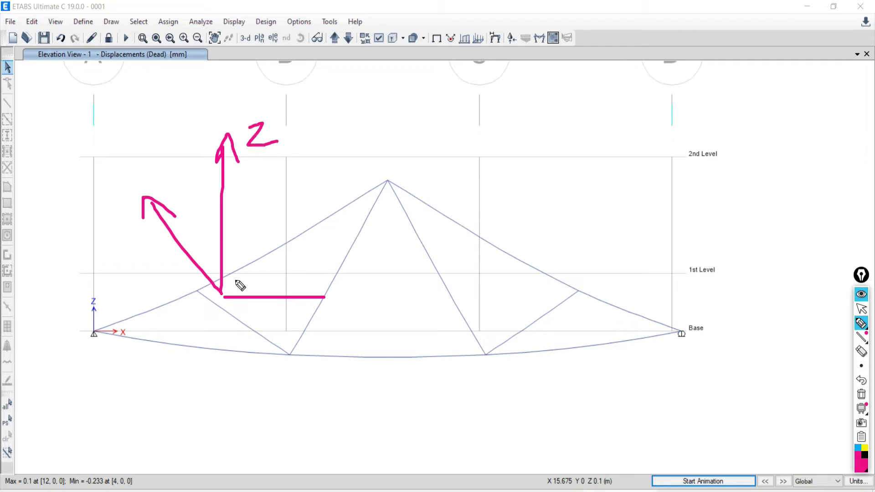
click(861, 310)
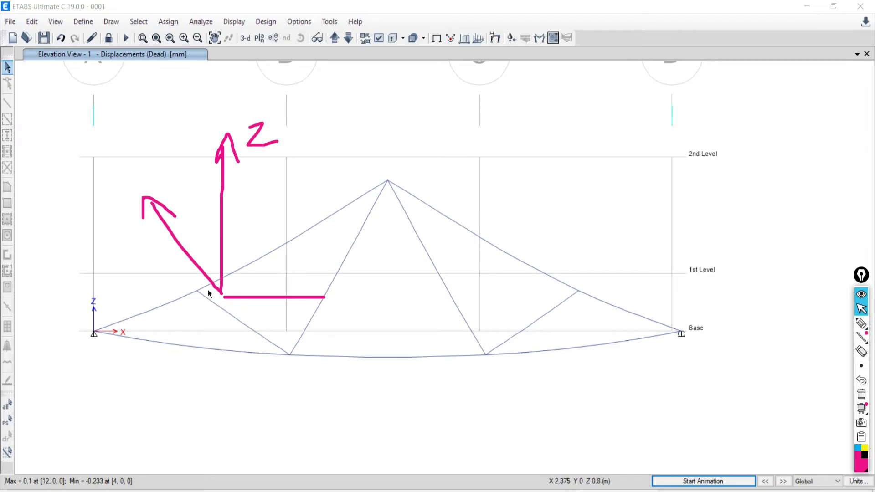
mouse_move(198, 294)
mouse_move(387, 182)
Sketch arrows at the truss apex with Epic Pen, then clear the annotations.
click(861, 324)
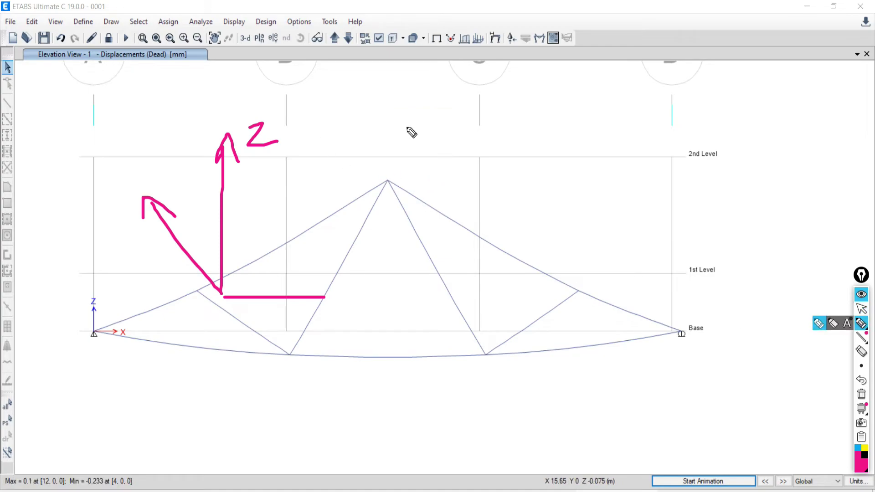
mouse_move(391, 105)
mouse_down()
mouse_move(410, 162)
mouse_move(410, 155)
mouse_up()
drag(370, 160, 385, 175)
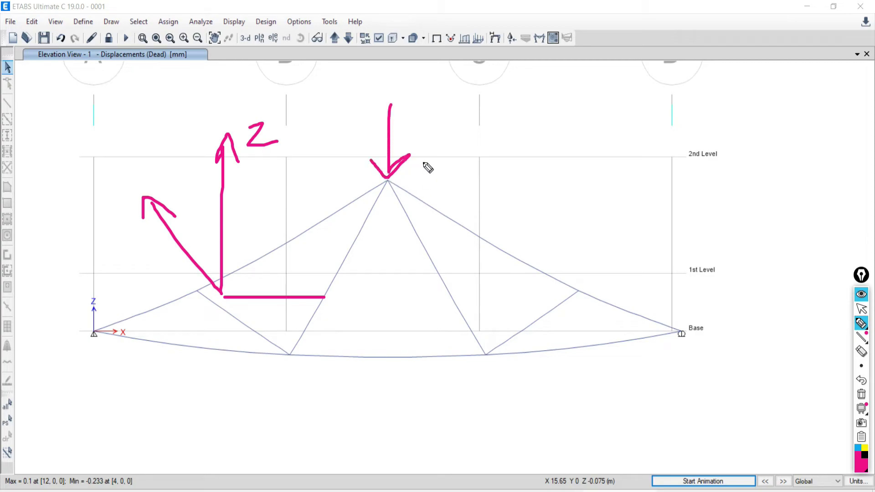
mouse_move(430, 82)
mouse_down()
mouse_move(424, 222)
mouse_move(407, 200)
mouse_move(509, 179)
mouse_move(486, 185)
mouse_up()
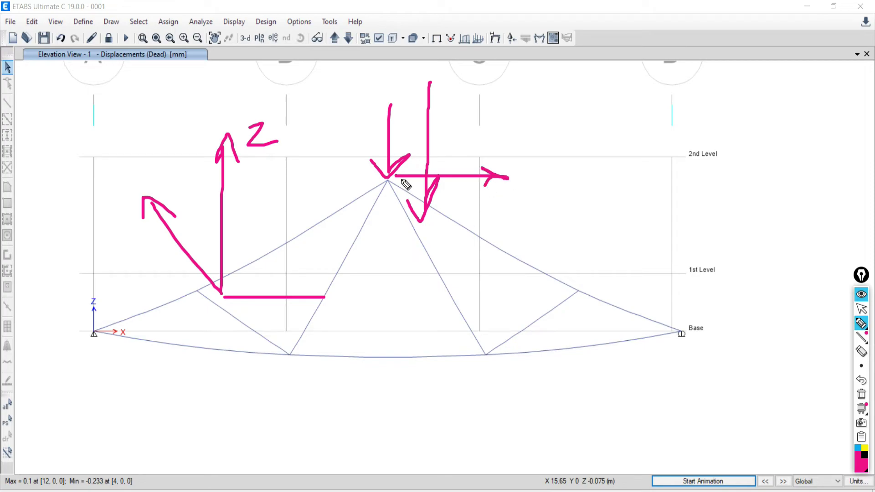
mouse_move(389, 173)
mouse_down()
mouse_move(308, 105)
mouse_move(326, 147)
mouse_up()
drag(309, 106, 345, 114)
mouse_move(388, 85)
mouse_down()
mouse_move(387, 229)
mouse_move(390, 215)
mouse_up()
click(861, 395)
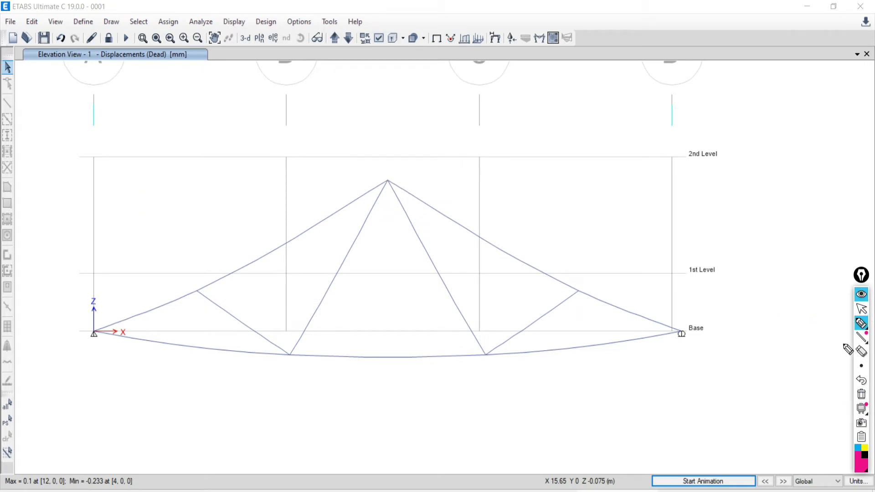
click(863, 313)
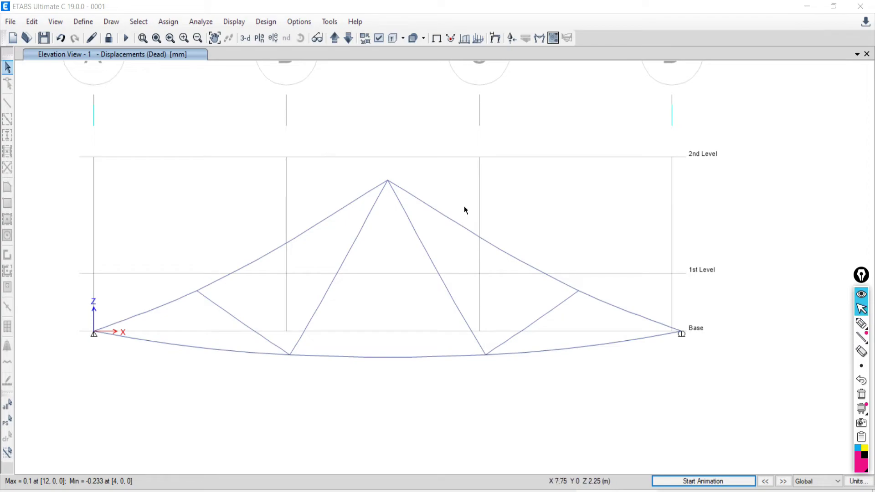
click(861, 323)
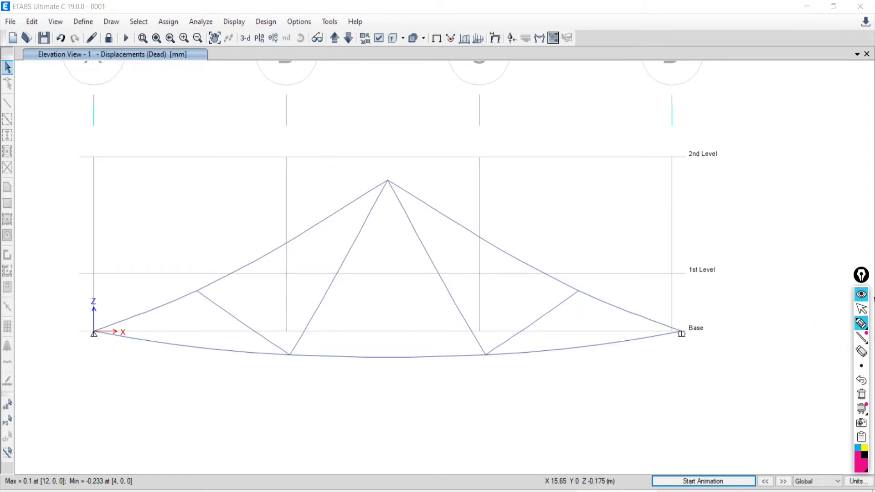
click(863, 309)
Switch the Dead-case deflected truss to a 3-D view.
mouse_move(387, 183)
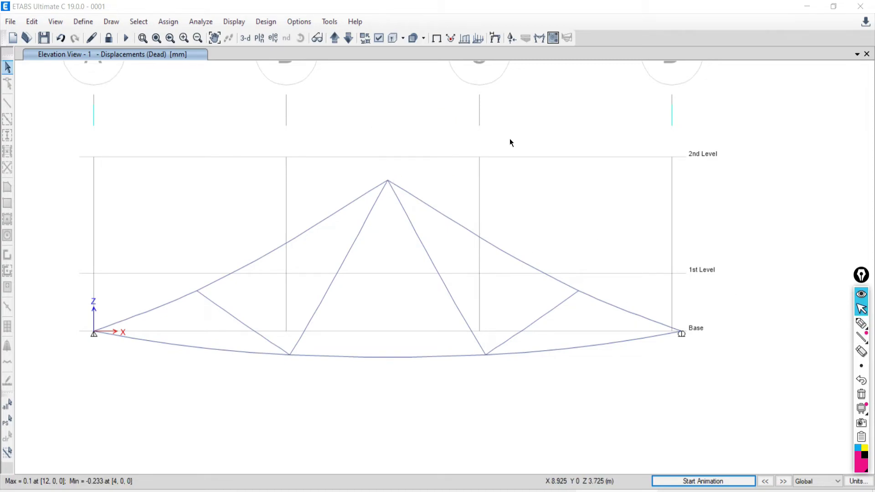
click(861, 324)
click(862, 308)
click(245, 39)
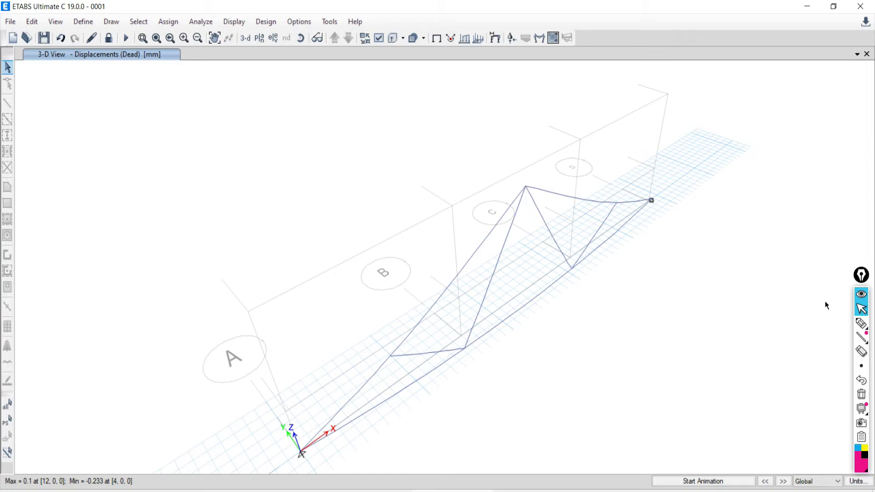
click(862, 324)
mouse_move(540, 172)
mouse_down()
mouse_move(510, 179)
mouse_move(538, 204)
mouse_move(527, 167)
mouse_up()
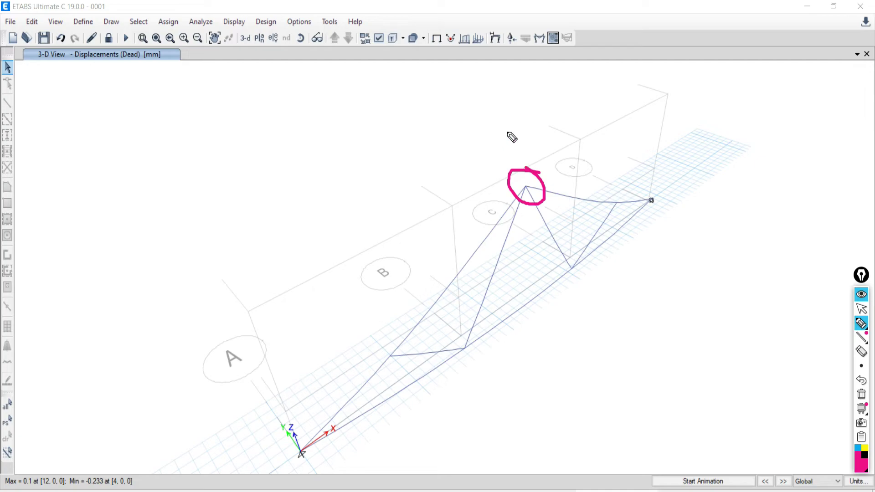
mouse_move(514, 114)
mouse_down()
mouse_move(494, 141)
mouse_move(501, 138)
mouse_up()
mouse_move(533, 114)
mouse_down()
mouse_move(533, 146)
mouse_move(537, 141)
mouse_up()
mouse_move(589, 113)
mouse_down()
mouse_move(582, 137)
mouse_move(592, 115)
mouse_move(623, 150)
mouse_move(636, 128)
mouse_up()
mouse_move(520, 160)
mouse_down()
mouse_move(623, 156)
mouse_move(622, 169)
mouse_up()
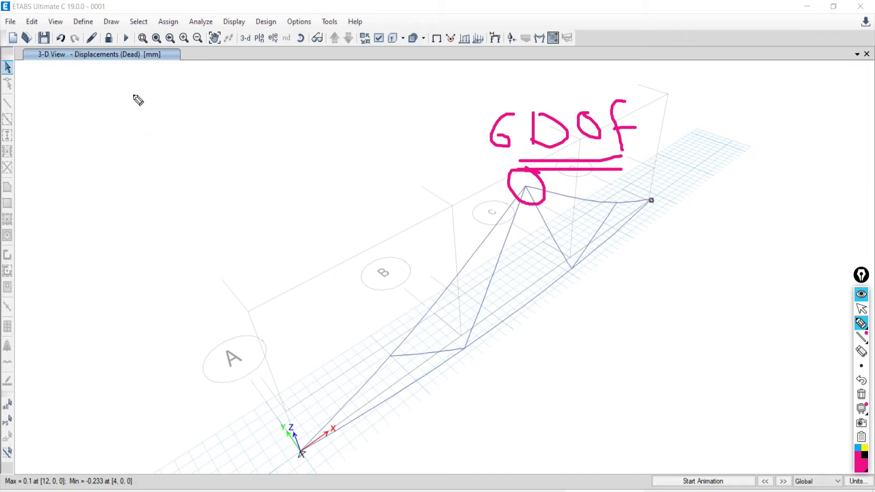
mouse_move(134, 97)
mouse_down()
mouse_move(144, 132)
mouse_move(148, 97)
mouse_move(166, 132)
mouse_move(185, 131)
mouse_up()
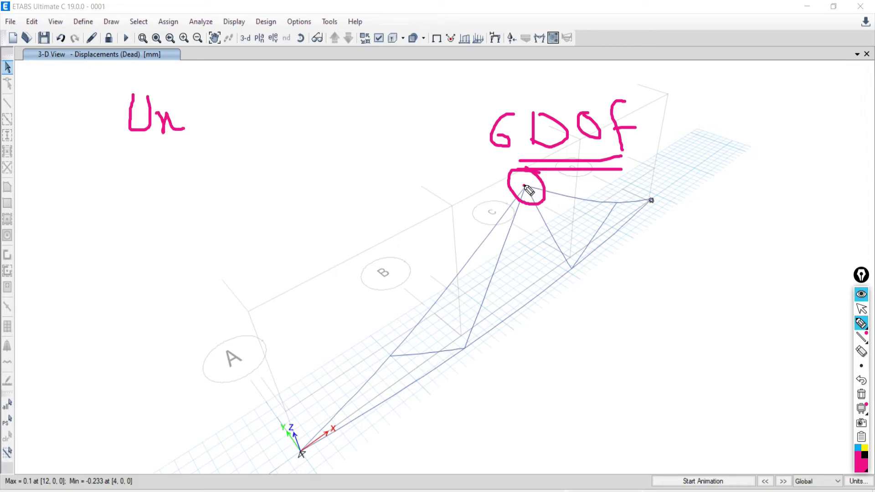
drag(524, 184, 588, 150)
click(862, 352)
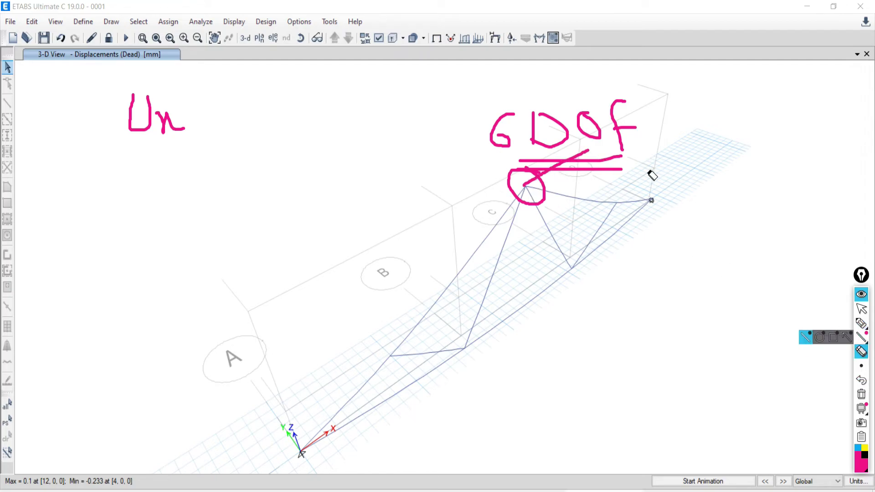
mouse_move(651, 172)
mouse_down()
mouse_move(564, 135)
mouse_move(660, 131)
mouse_move(513, 210)
mouse_move(648, 138)
mouse_move(535, 188)
mouse_up()
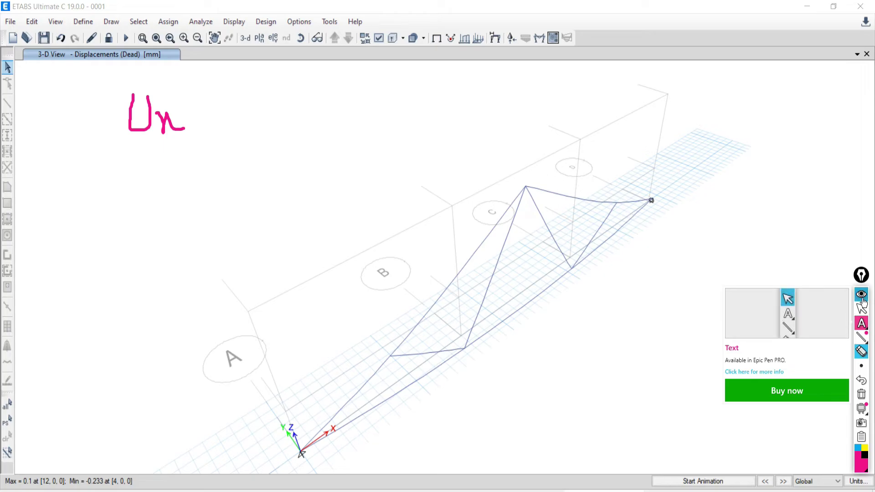
click(862, 323)
click(820, 323)
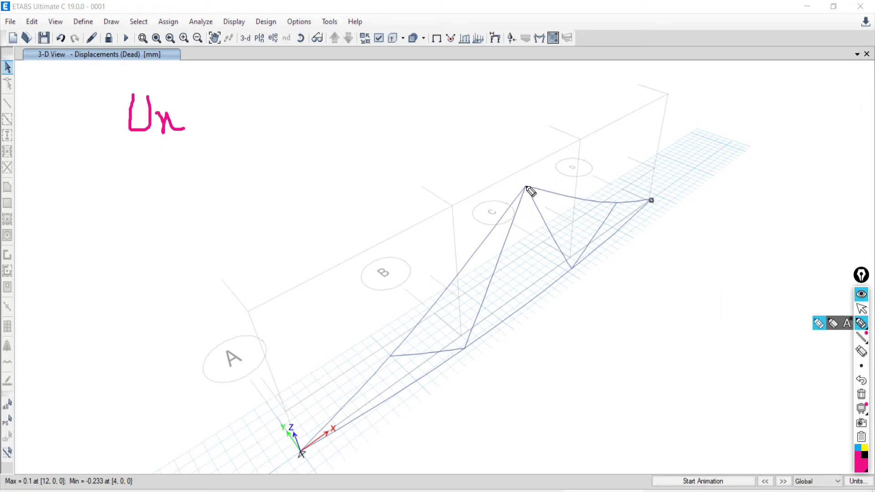
mouse_move(527, 186)
mouse_down()
mouse_move(604, 134)
mouse_move(591, 159)
mouse_up()
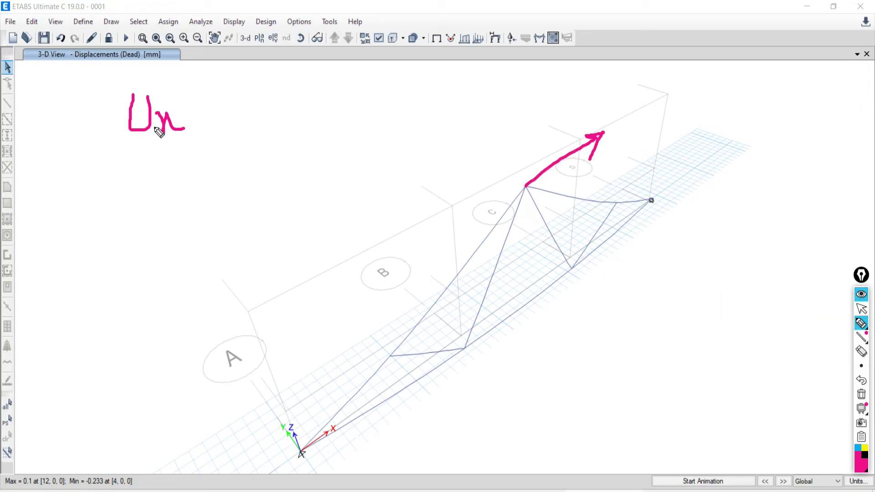
mouse_move(132, 152)
mouse_down()
mouse_move(150, 180)
mouse_move(149, 149)
mouse_move(170, 170)
mouse_move(163, 202)
mouse_up()
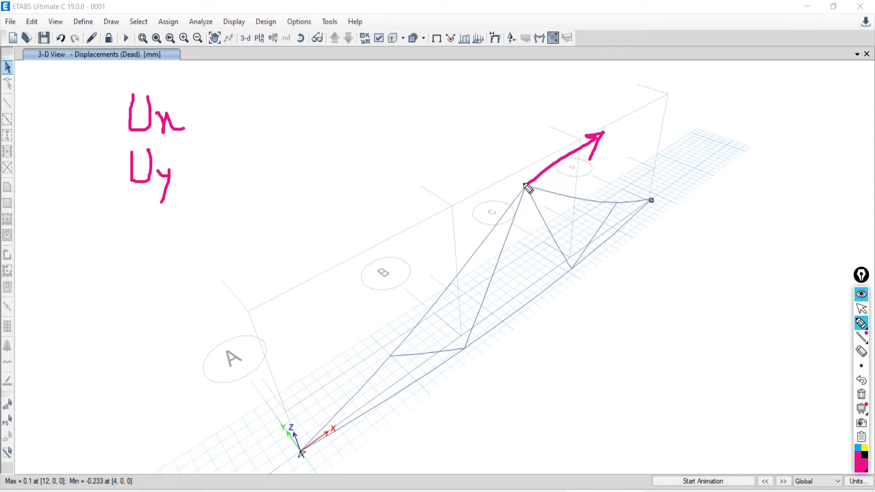
mouse_move(526, 186)
mouse_down()
mouse_move(437, 119)
mouse_move(445, 146)
mouse_move(432, 117)
mouse_move(456, 111)
mouse_up()
mouse_move(391, 107)
mouse_down()
mouse_move(407, 127)
mouse_move(385, 139)
mouse_up()
mouse_move(133, 208)
mouse_down()
mouse_move(135, 246)
mouse_move(145, 217)
mouse_move(160, 252)
mouse_move(178, 248)
mouse_up()
mouse_move(526, 184)
mouse_down()
mouse_move(521, 80)
mouse_move(518, 97)
mouse_move(519, 88)
mouse_move(544, 68)
mouse_move(557, 83)
mouse_up()
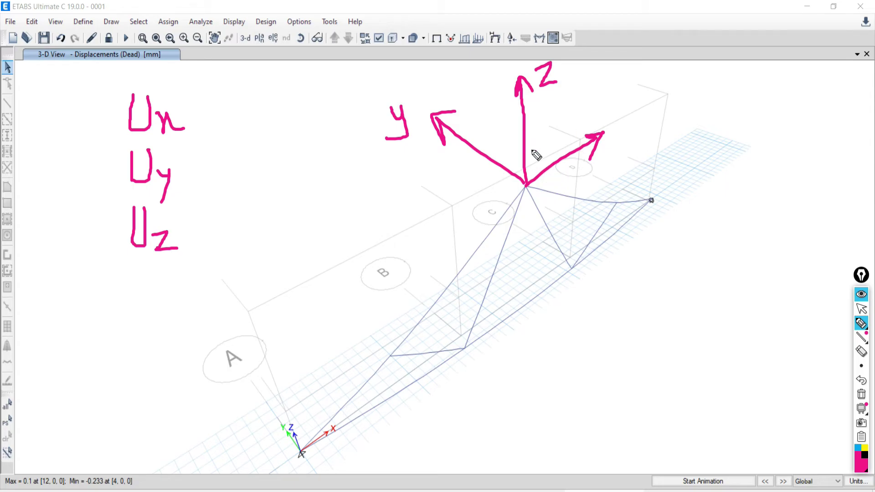
mouse_move(138, 286)
mouse_down()
mouse_move(138, 340)
mouse_move(139, 288)
mouse_move(147, 314)
mouse_move(189, 337)
mouse_up()
drag(213, 308, 221, 332)
drag(622, 126, 655, 139)
drag(651, 115, 637, 144)
mouse_move(553, 136)
mouse_down()
mouse_move(583, 151)
mouse_move(587, 192)
mouse_move(578, 194)
mouse_up()
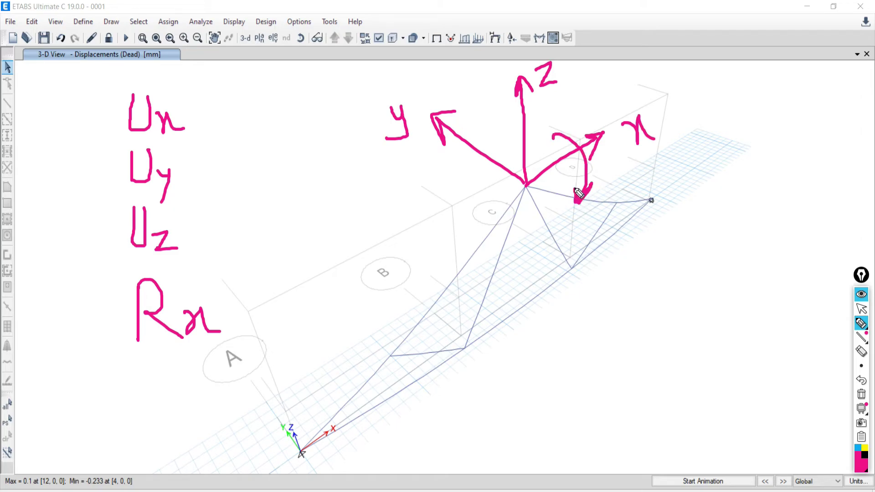
mouse_move(565, 88)
mouse_down()
mouse_move(566, 117)
mouse_move(566, 107)
mouse_move(587, 117)
mouse_up()
drag(586, 105, 616, 116)
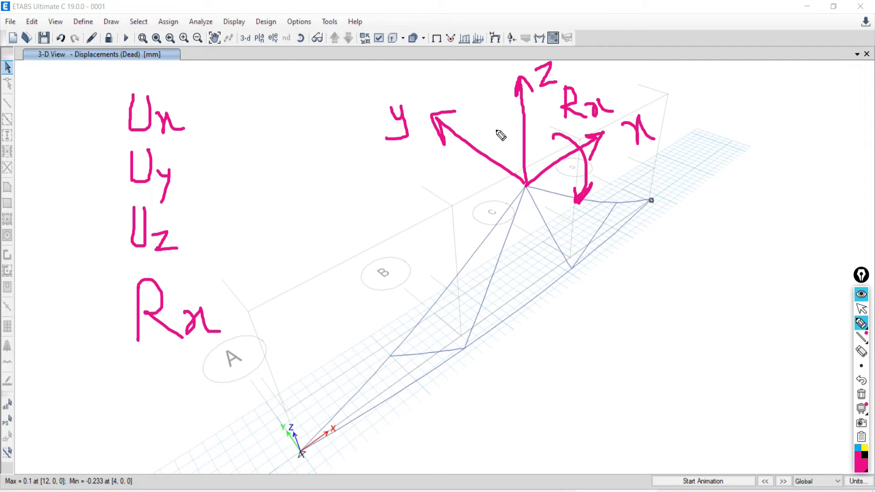
mouse_move(497, 129)
mouse_down()
mouse_move(469, 144)
mouse_move(486, 205)
mouse_up()
mouse_move(424, 160)
mouse_down()
mouse_move(423, 208)
mouse_move(439, 198)
mouse_move(452, 214)
mouse_up()
mouse_move(455, 201)
mouse_down()
mouse_move(458, 235)
mouse_move(437, 237)
mouse_up()
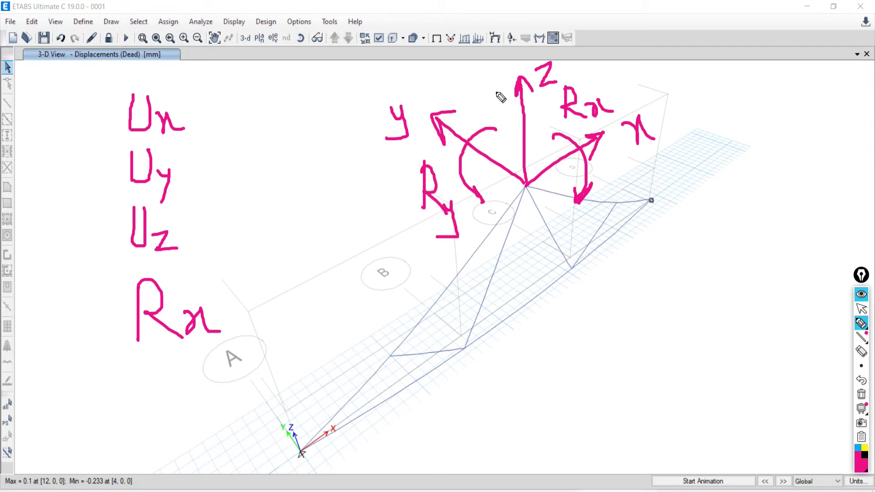
mouse_move(501, 88)
mouse_down()
mouse_move(520, 130)
mouse_move(538, 109)
mouse_move(530, 95)
mouse_move(533, 113)
mouse_up()
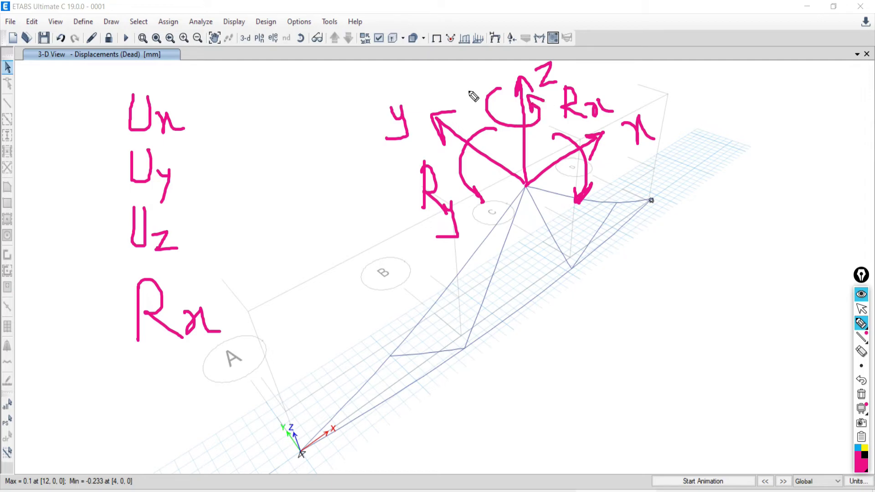
mouse_move(467, 54)
mouse_down()
mouse_move(464, 87)
mouse_move(480, 68)
mouse_move(492, 88)
mouse_move(504, 63)
mouse_move(489, 88)
mouse_up()
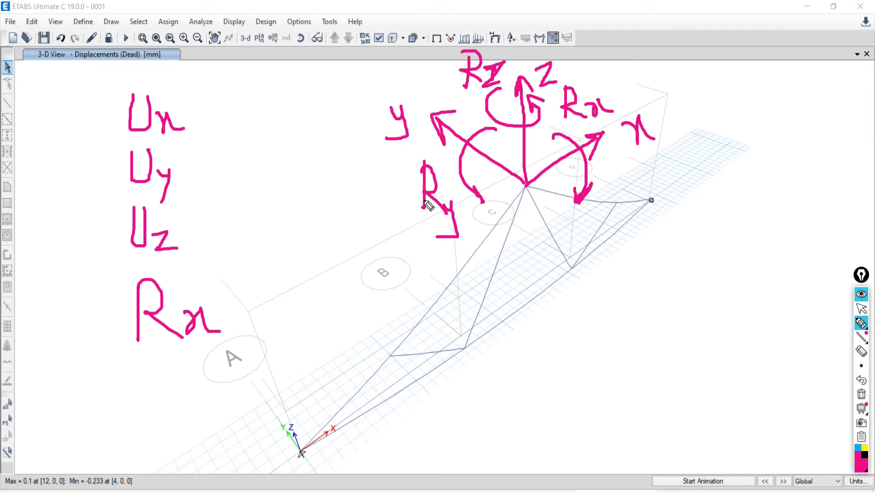
Clear the on-screen annotations and pan the 3-D deformed truss.
click(861, 394)
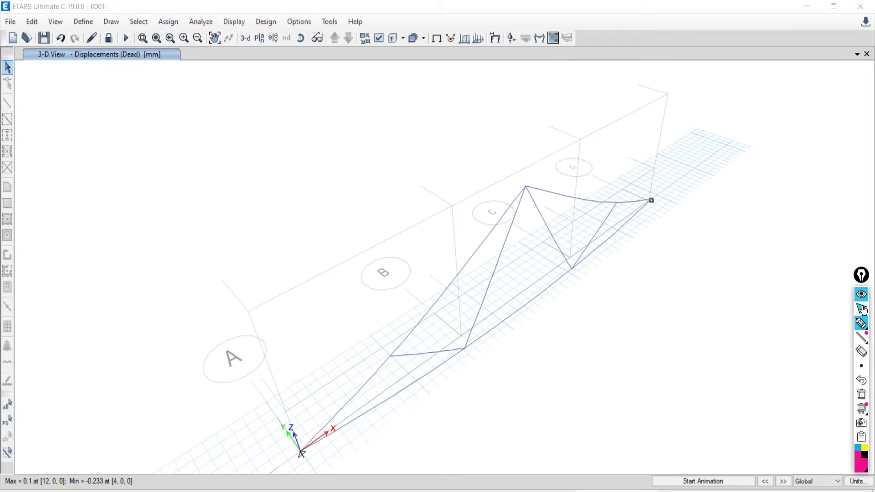
click(862, 309)
mouse_move(573, 271)
middle_drag(532, 338, 504, 292)
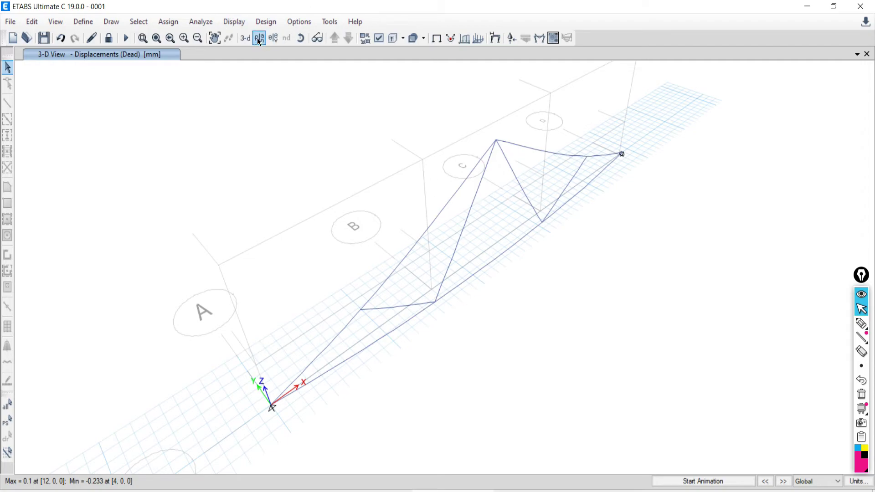
Switch to elevation view 1, then briefly glance at the Word document.
click(272, 39)
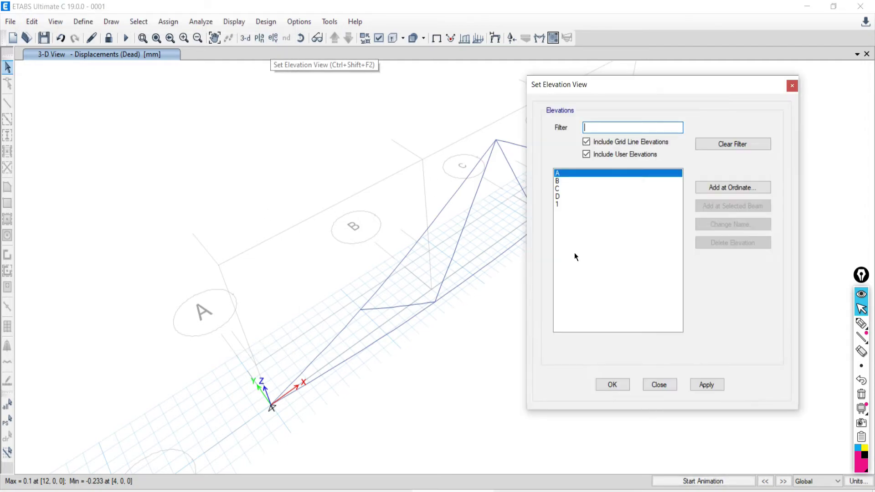
click(563, 196)
click(563, 204)
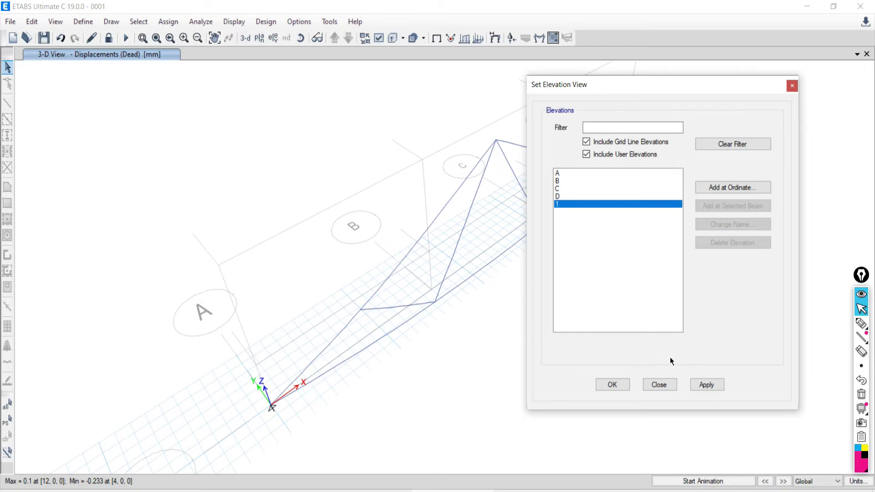
click(695, 385)
click(660, 385)
middle_drag(444, 317, 455, 236)
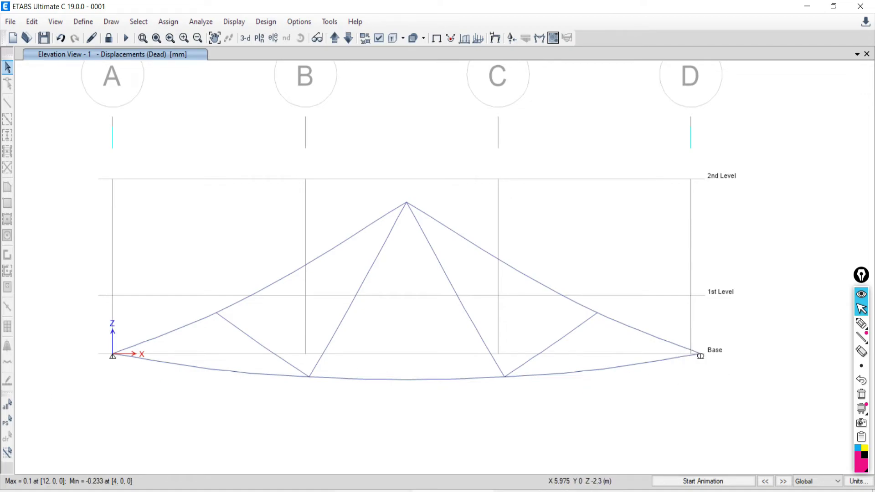
key(alt+Tab)
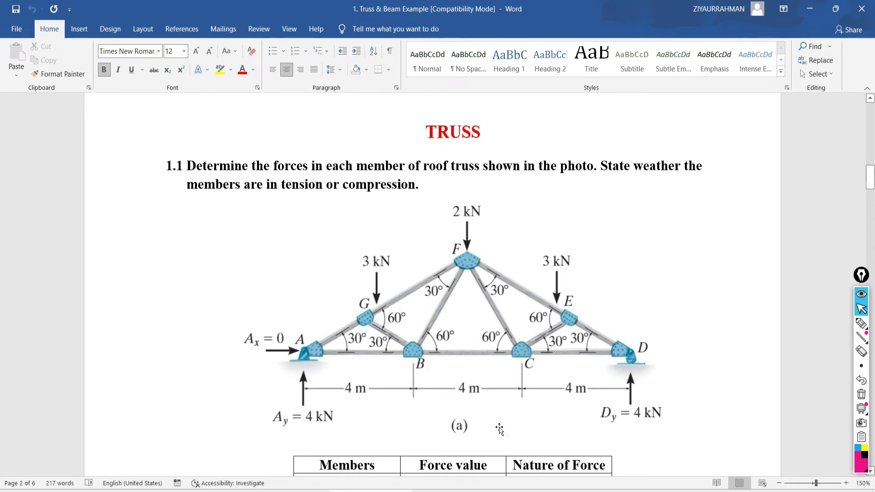
key(alt+Tab)
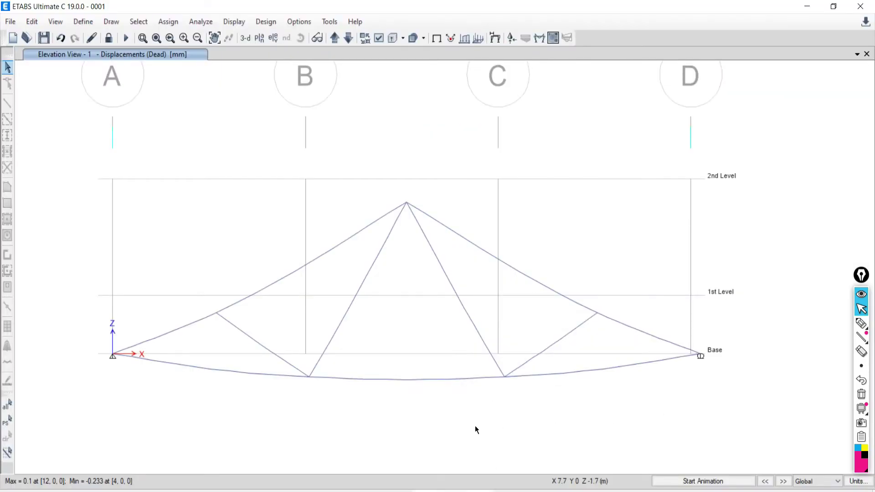
Display Live-case Fz support reactions on the truss elevation and close the Reactions settings.
middle_drag(283, 381, 342, 340)
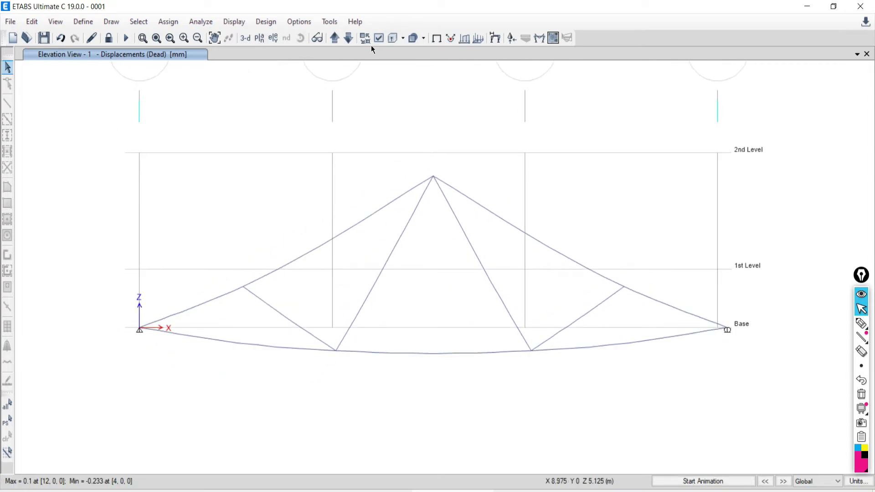
click(235, 23)
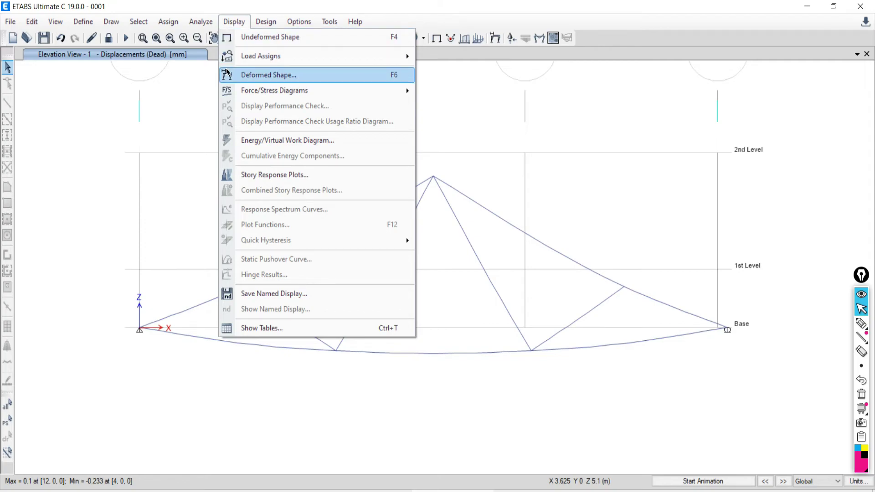
mouse_move(247, 93)
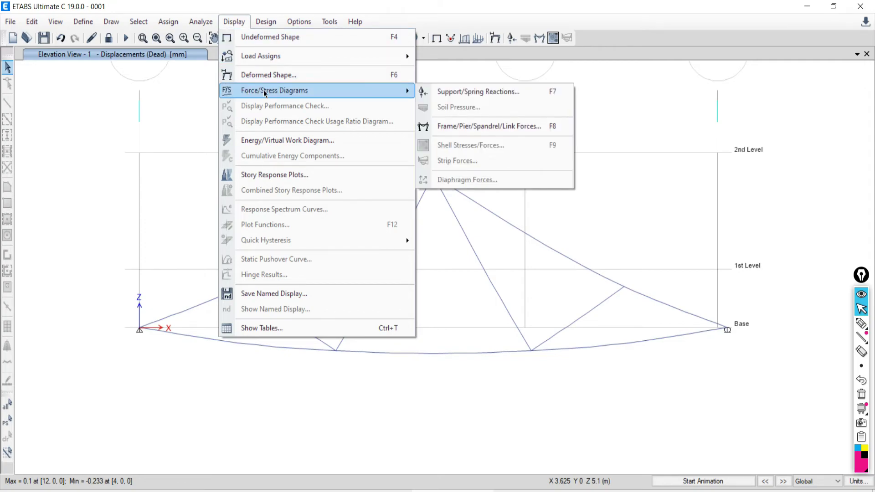
click(466, 94)
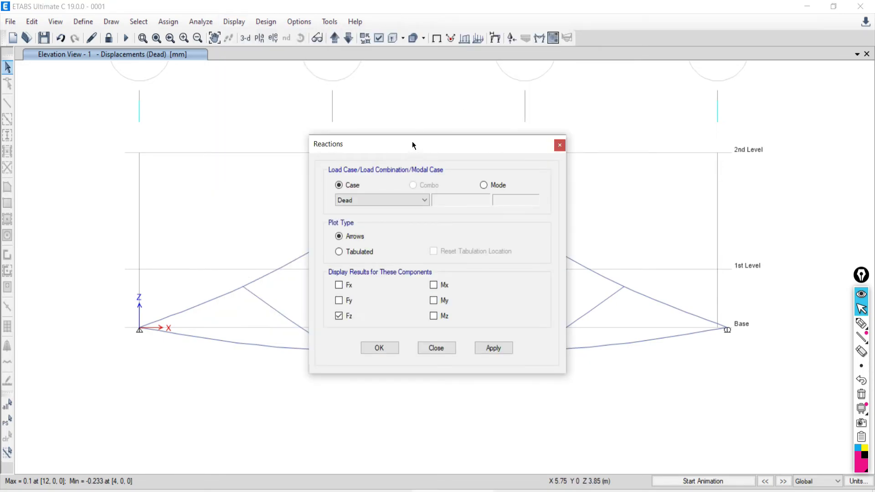
drag(412, 142, 577, 88)
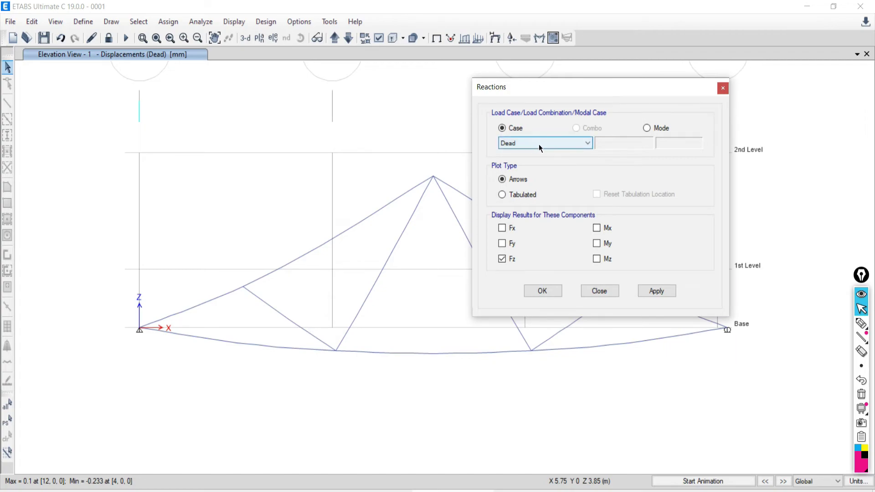
click(540, 144)
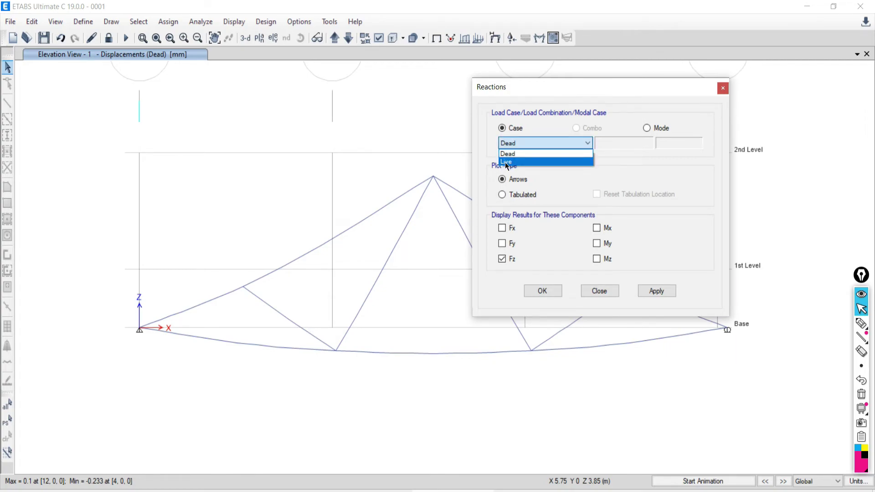
click(509, 163)
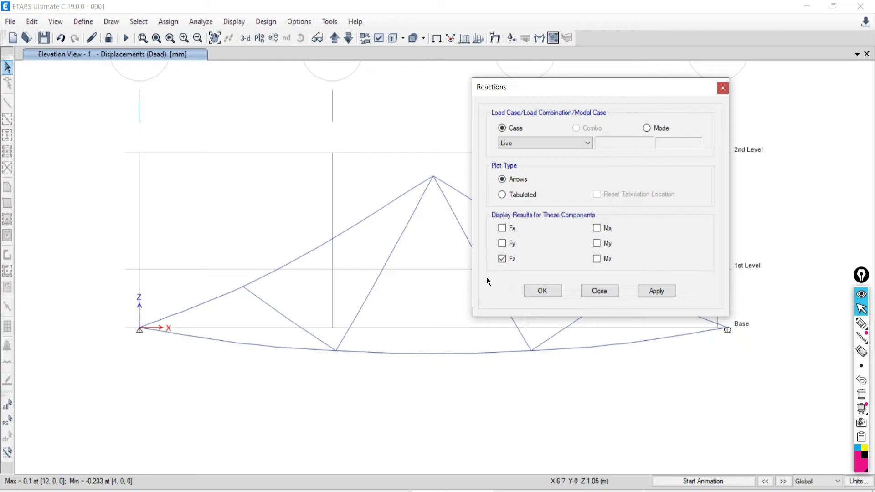
click(657, 291)
drag(602, 79, 644, 14)
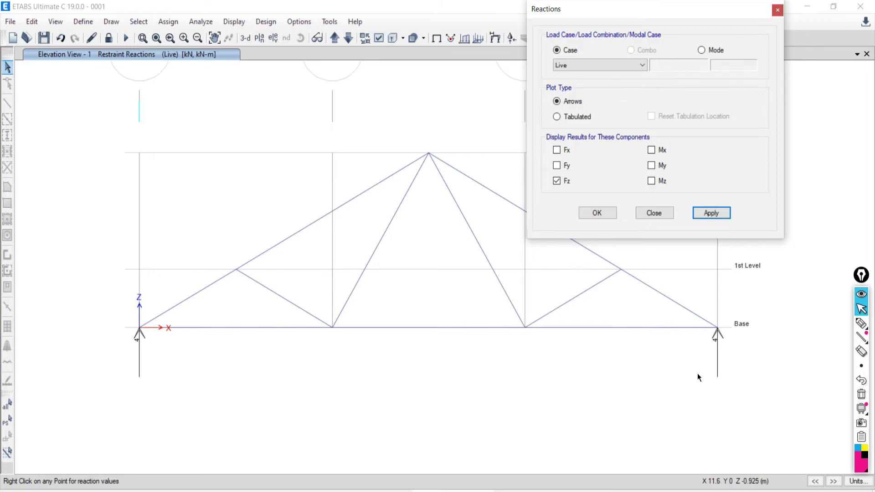
click(655, 213)
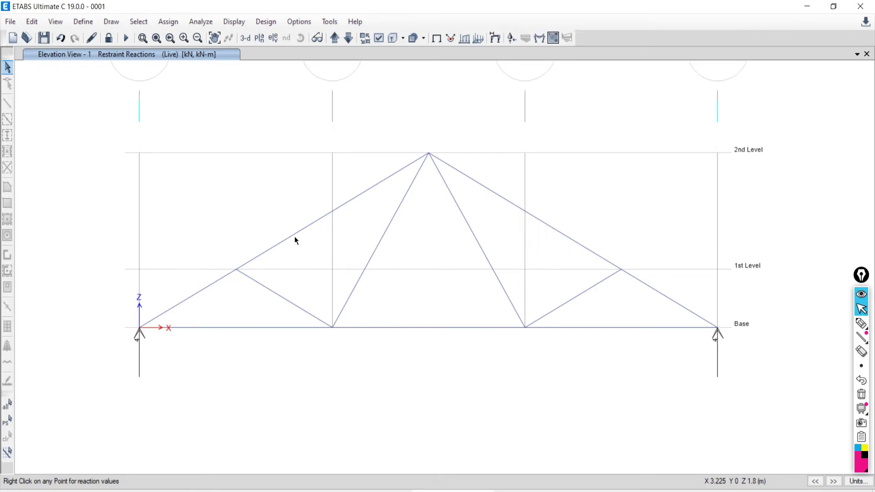
click(862, 324)
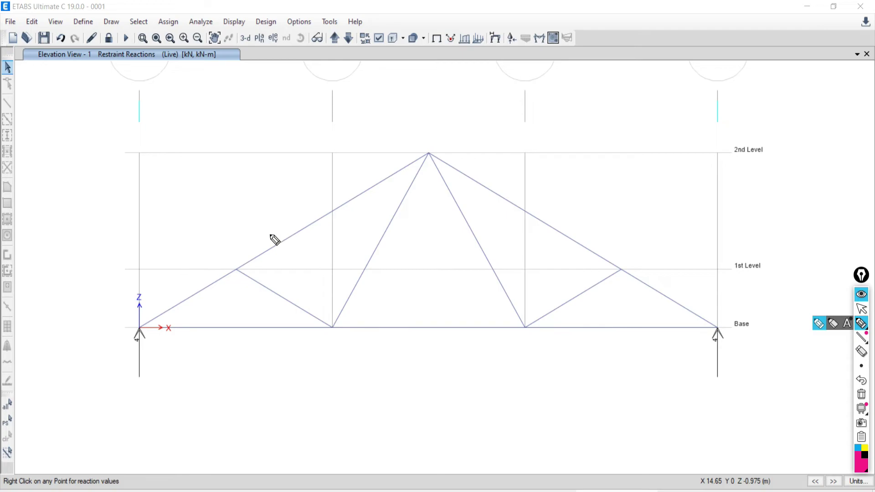
click(859, 309)
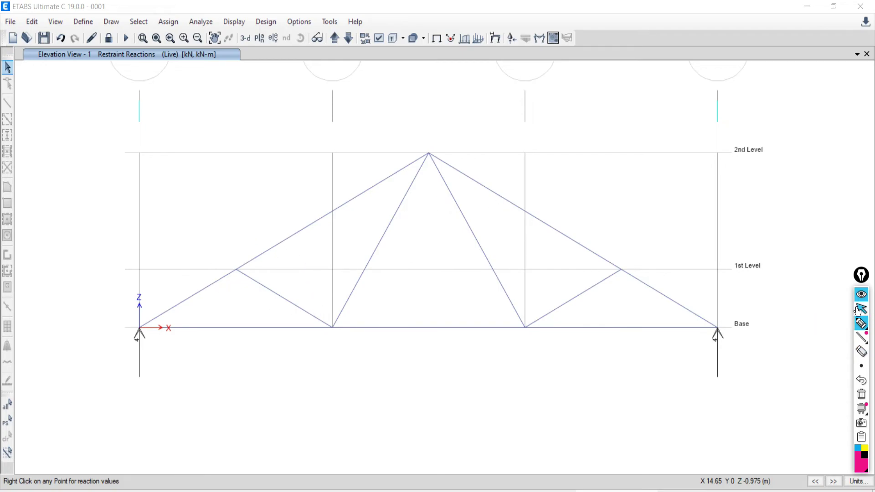
click(858, 310)
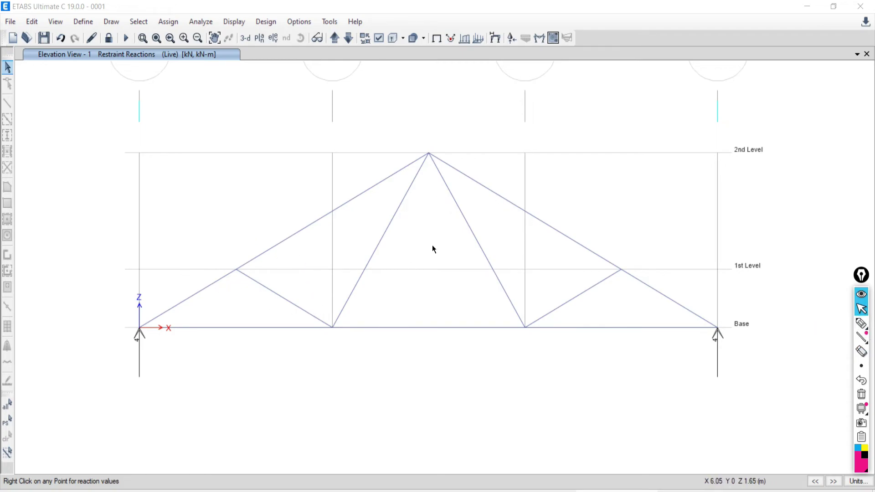
In Word, locate member AB's nature of force in the force table, then return to ETABS.
click(399, 490)
scroll(422, 342, down, 5)
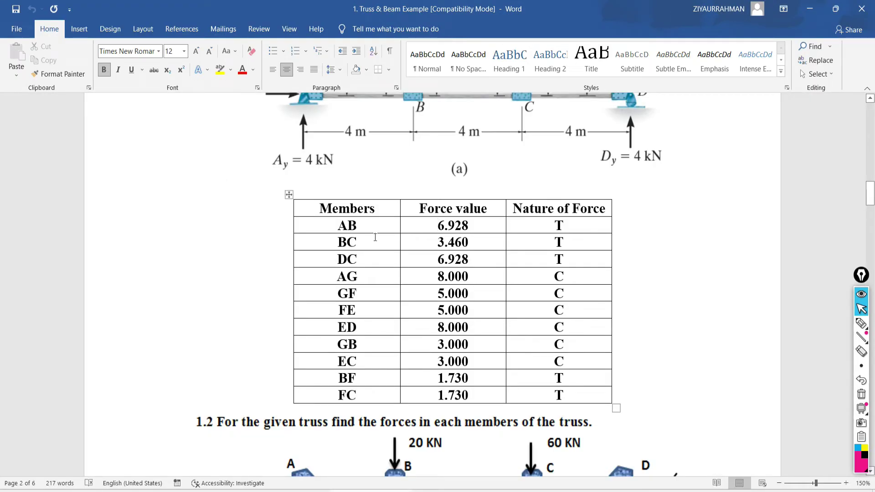
scroll(339, 214, up, 3)
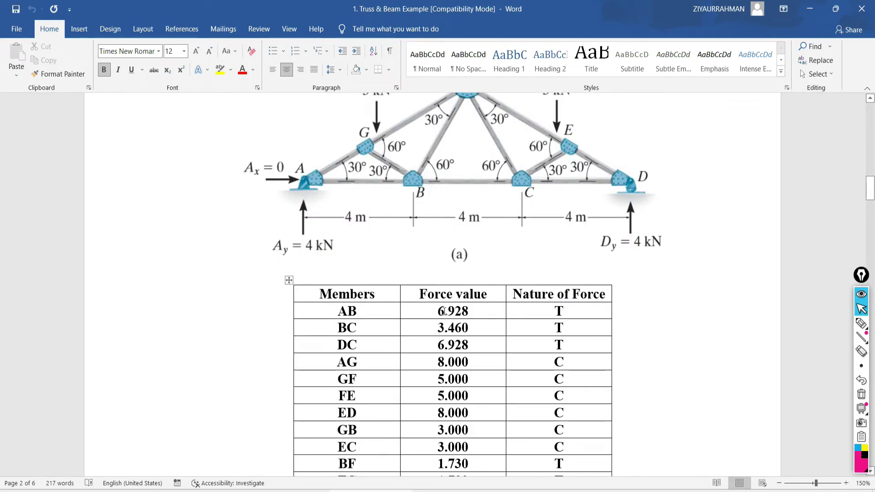
click(564, 310)
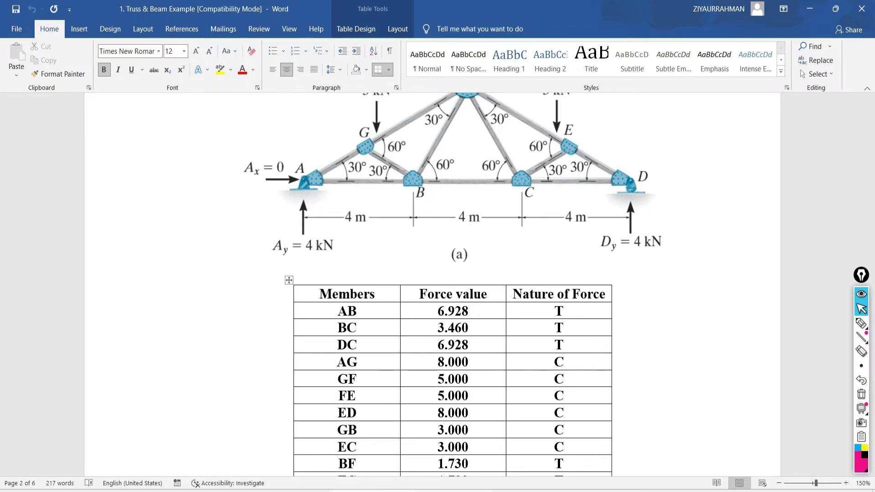
key(alt+Tab)
Open the Frame/Pier/Spandrel/Link Forces settings, keeping Live as the load case.
click(234, 22)
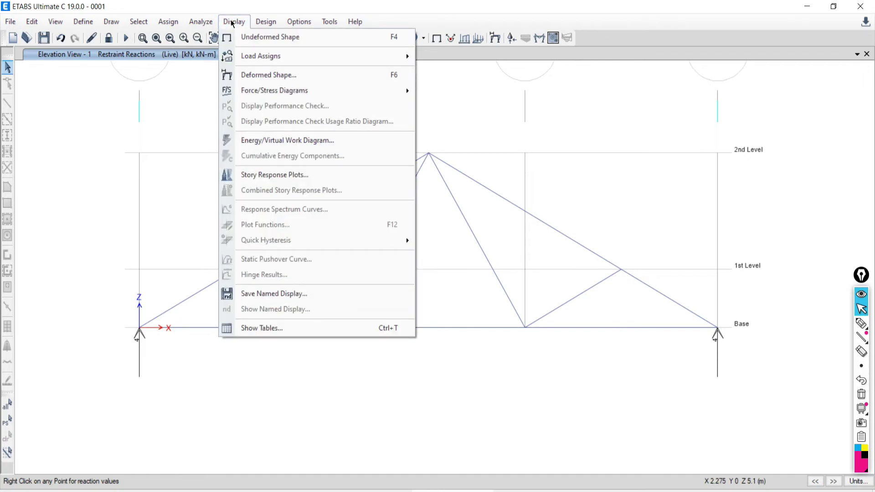
mouse_move(263, 94)
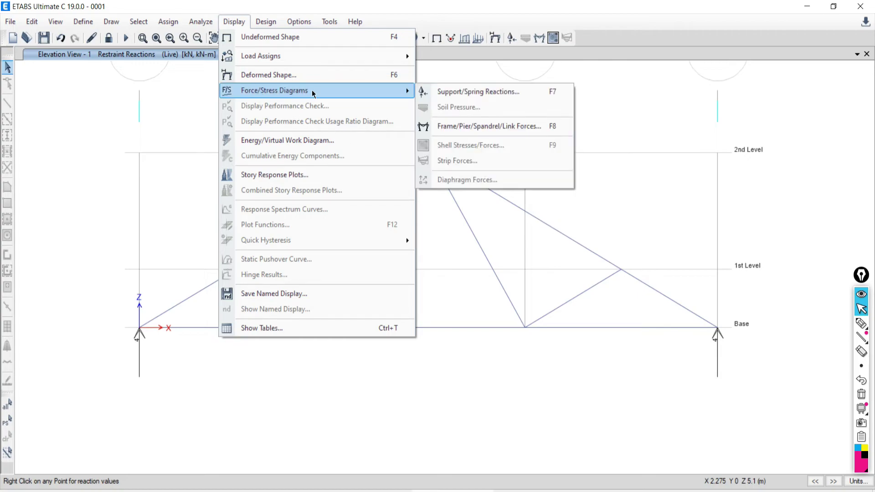
click(452, 127)
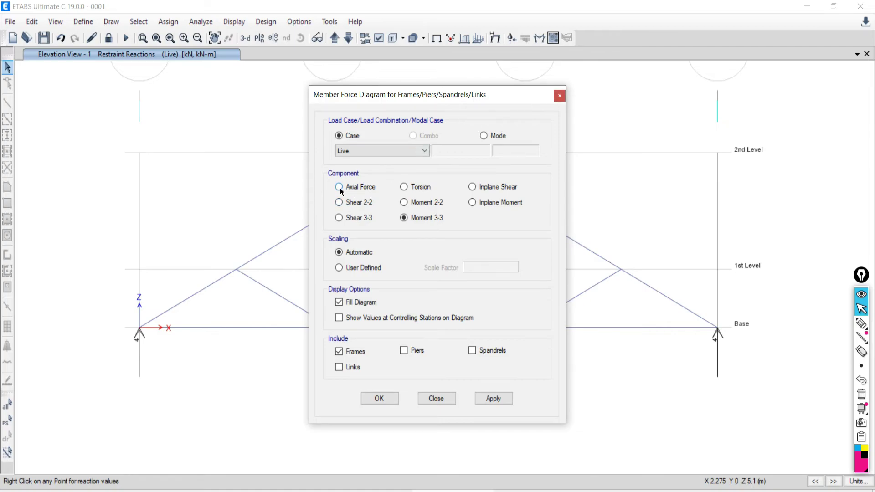
click(348, 152)
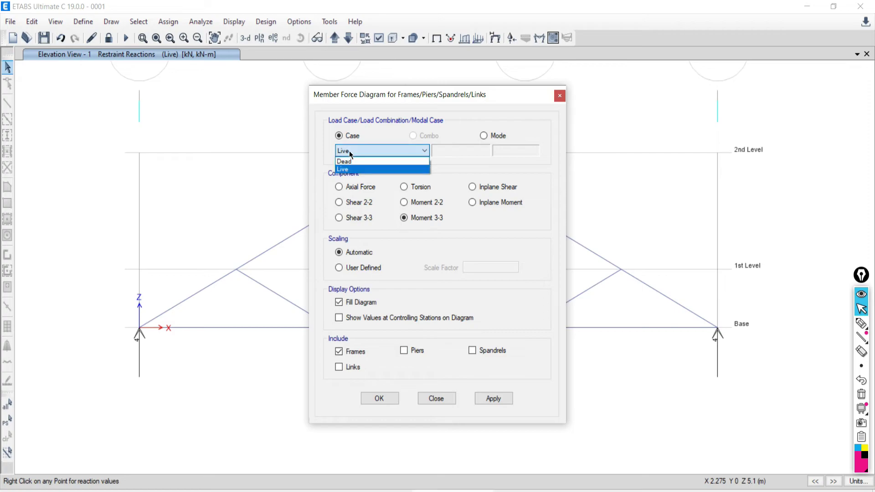
click(349, 152)
click(350, 153)
click(345, 168)
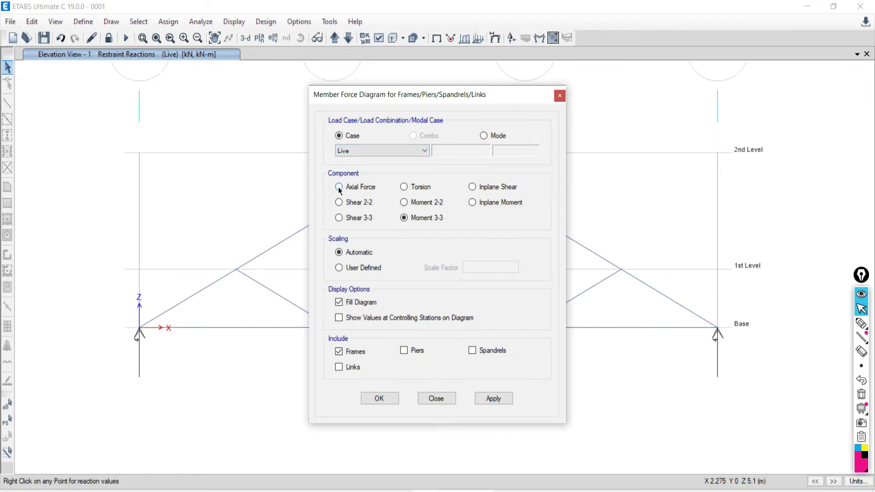
Choose Axial Force with Show Values ticked and apply the Live-case diagram.
click(862, 323)
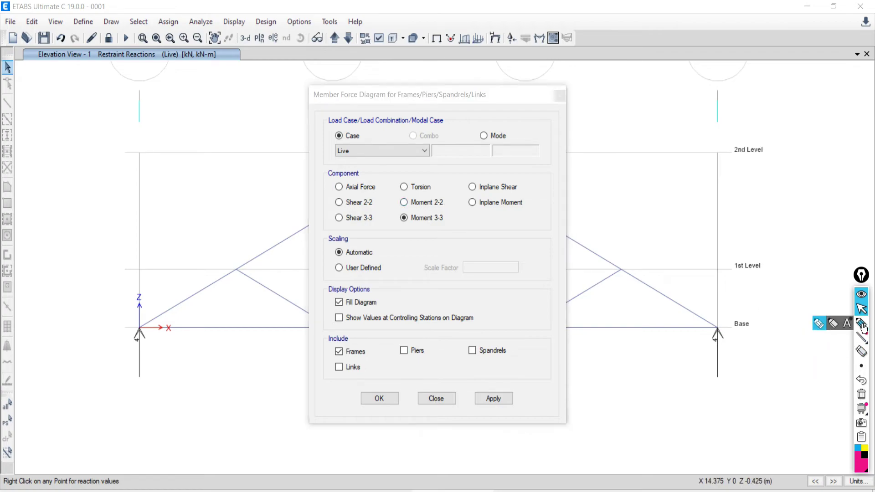
mouse_move(394, 170)
mouse_down()
mouse_move(395, 195)
mouse_move(336, 195)
mouse_move(326, 220)
mouse_up()
mouse_move(394, 172)
mouse_down()
mouse_move(530, 182)
mouse_move(535, 223)
mouse_move(525, 234)
mouse_move(324, 236)
mouse_move(325, 200)
mouse_up()
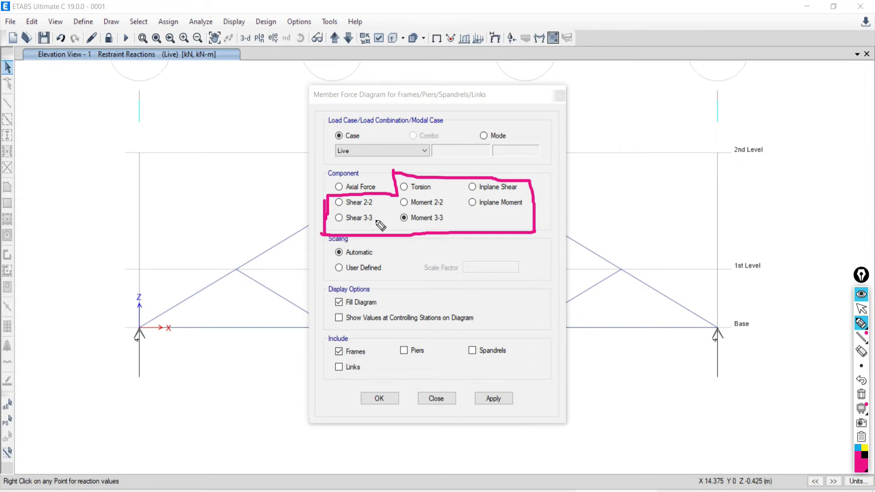
click(862, 308)
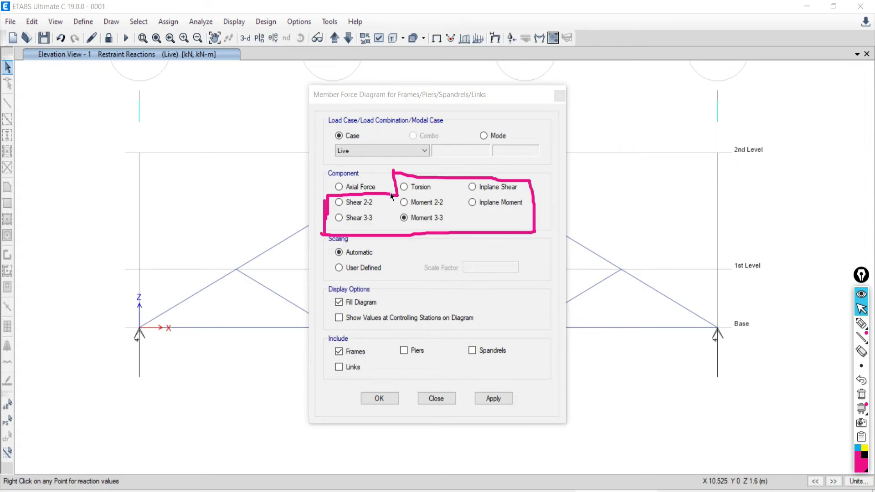
click(862, 380)
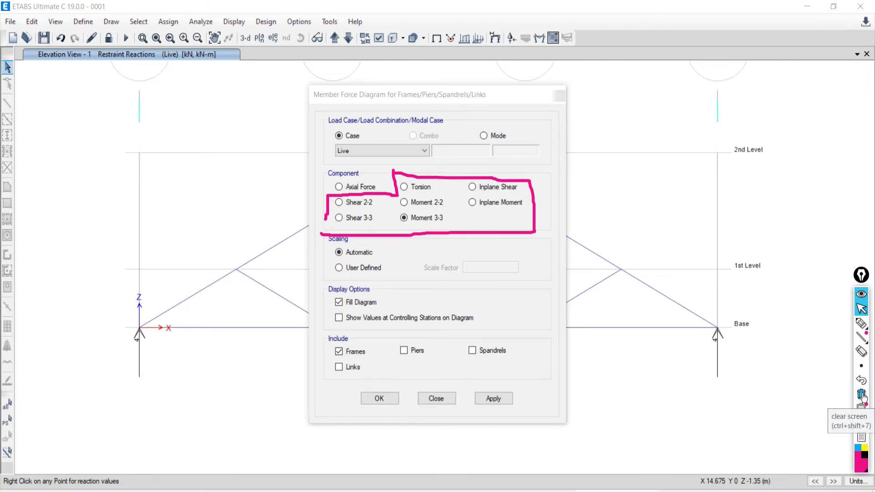
click(861, 394)
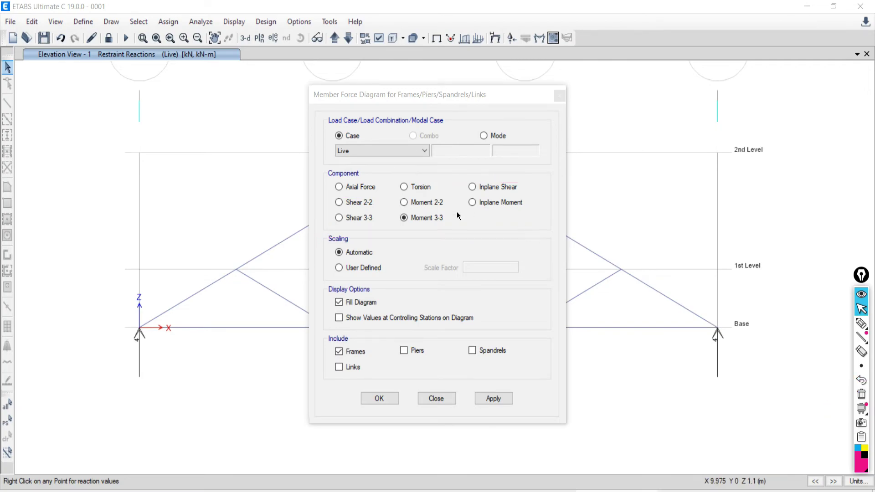
click(339, 188)
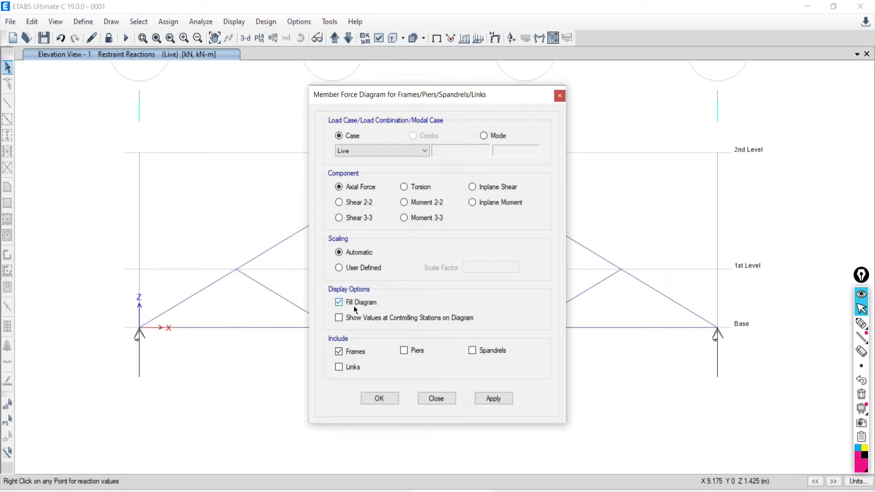
click(338, 320)
click(490, 400)
click(440, 400)
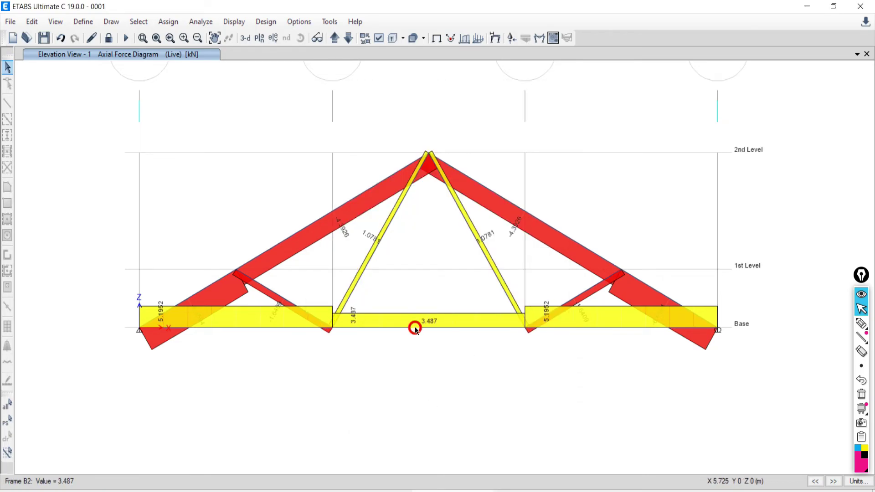
Turn off Show Values at Controlling Stations and redraw the filled Live axial diagram unlabelled.
click(246, 23)
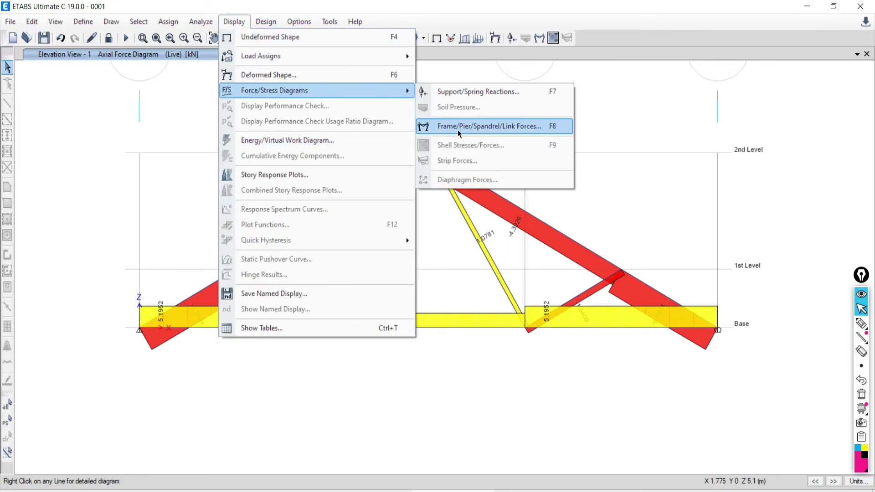
click(446, 131)
drag(404, 91, 691, 18)
middle_drag(487, 256, 330, 275)
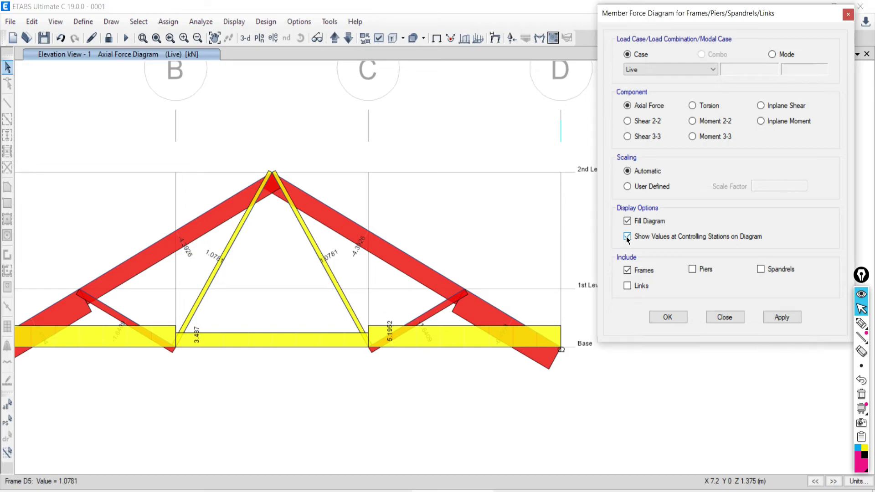
click(627, 237)
click(772, 318)
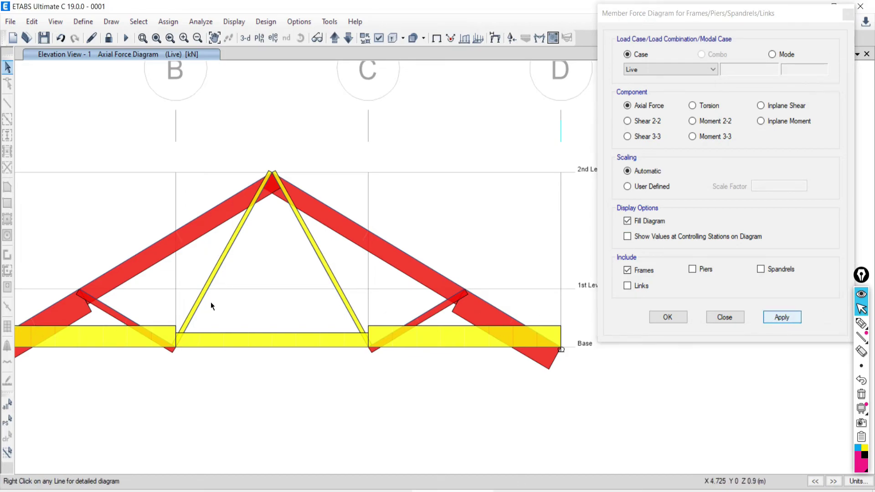
scroll(317, 273, down, 3)
scroll(287, 294, up, 3)
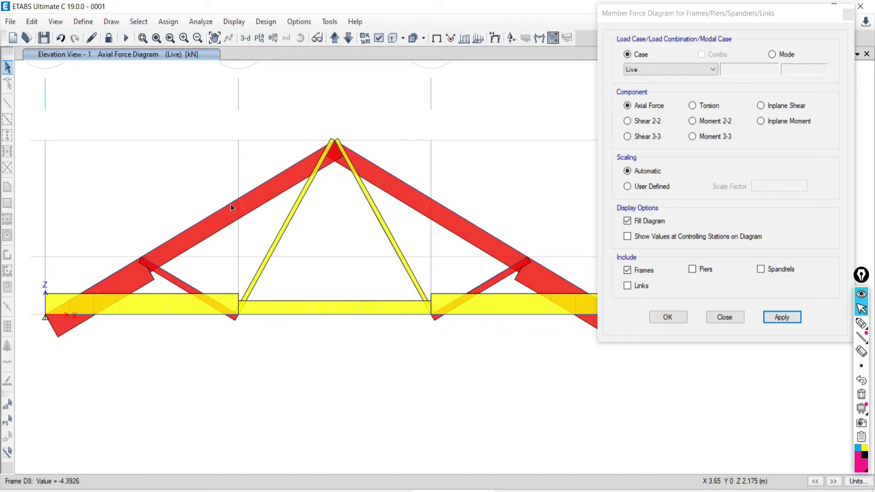
Annotate the screen with CNF, R–C (red compression) and Y–T (yellow tension) notes.
click(861, 323)
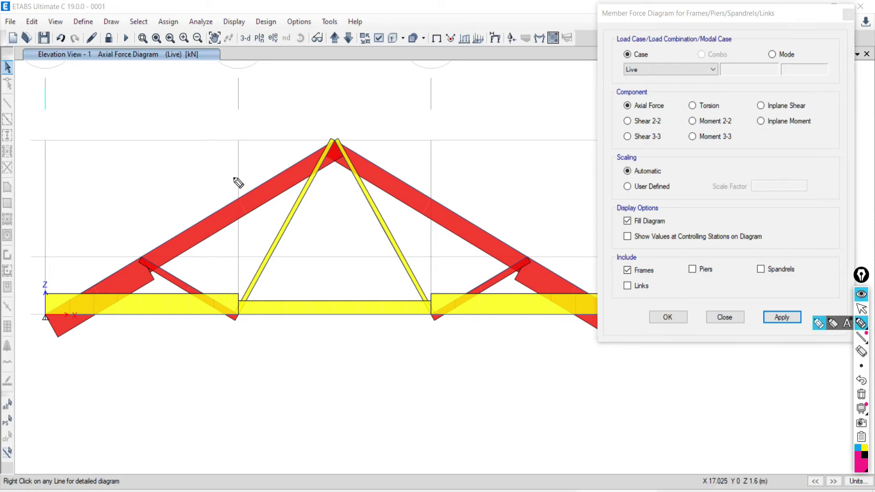
mouse_move(193, 84)
mouse_down()
mouse_move(178, 98)
mouse_move(199, 104)
mouse_move(203, 96)
mouse_move(202, 105)
mouse_move(226, 72)
mouse_move(233, 72)
mouse_move(232, 104)
mouse_move(248, 90)
mouse_up()
drag(108, 159, 108, 188)
mouse_move(109, 157)
mouse_down()
mouse_move(108, 185)
mouse_move(112, 158)
mouse_move(105, 175)
mouse_move(127, 185)
mouse_move(155, 170)
mouse_up()
mouse_move(207, 148)
mouse_down()
mouse_move(192, 170)
mouse_move(223, 165)
mouse_up()
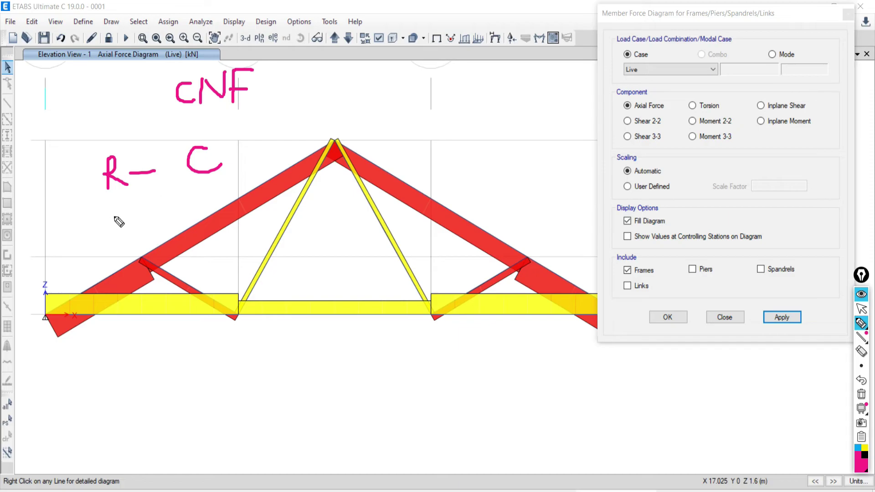
drag(101, 206, 120, 221)
drag(129, 199, 121, 261)
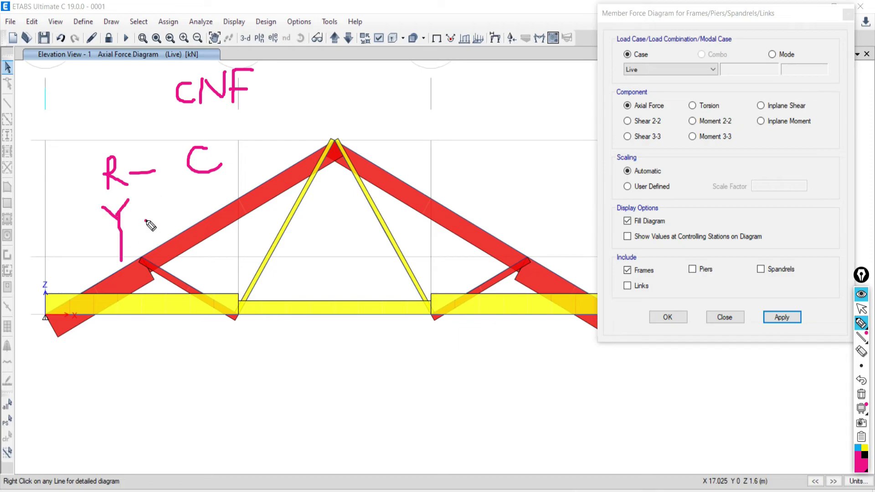
mouse_move(145, 220)
mouse_down()
mouse_move(224, 204)
mouse_move(198, 246)
mouse_up()
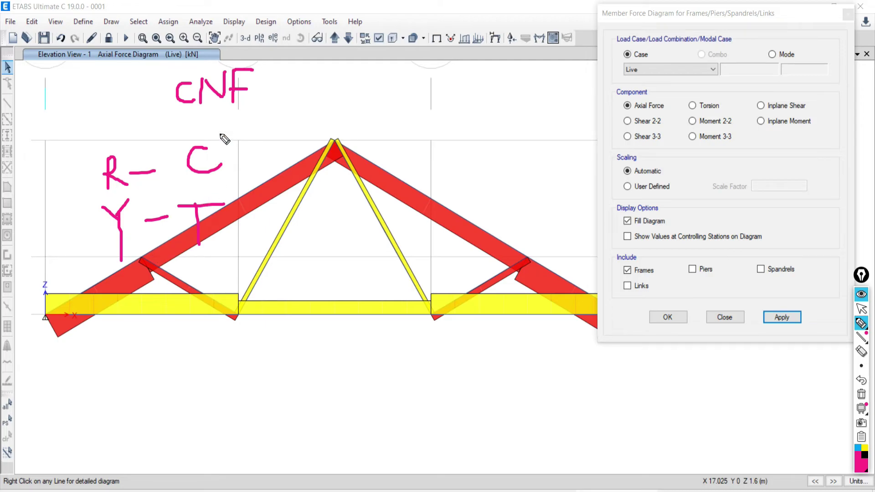
Erase the screen notes and redraw the Live axial force diagram unfilled.
click(862, 394)
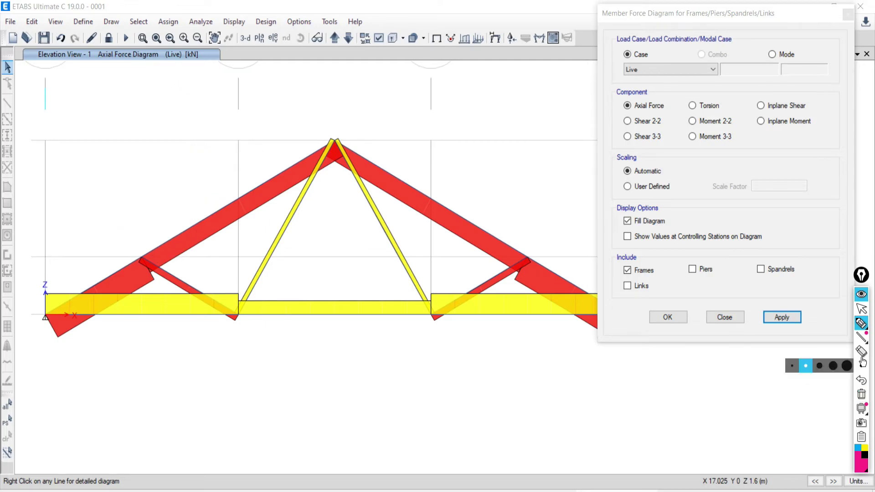
click(861, 310)
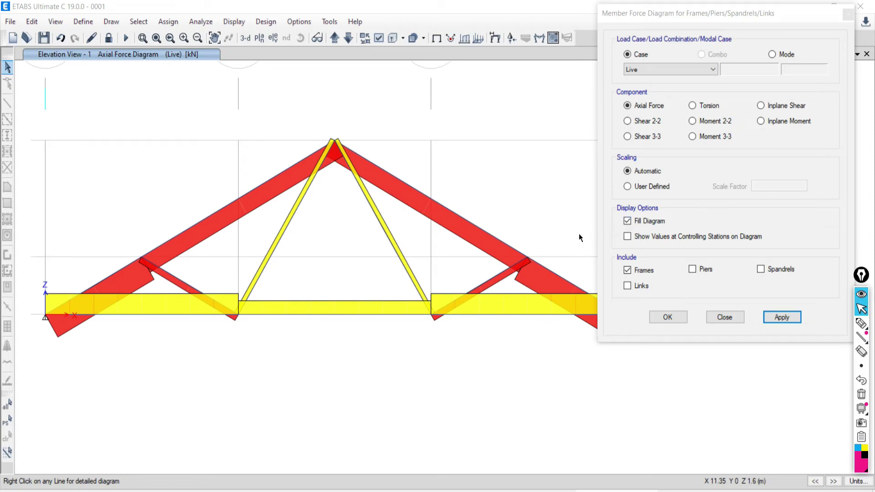
mouse_move(138, 316)
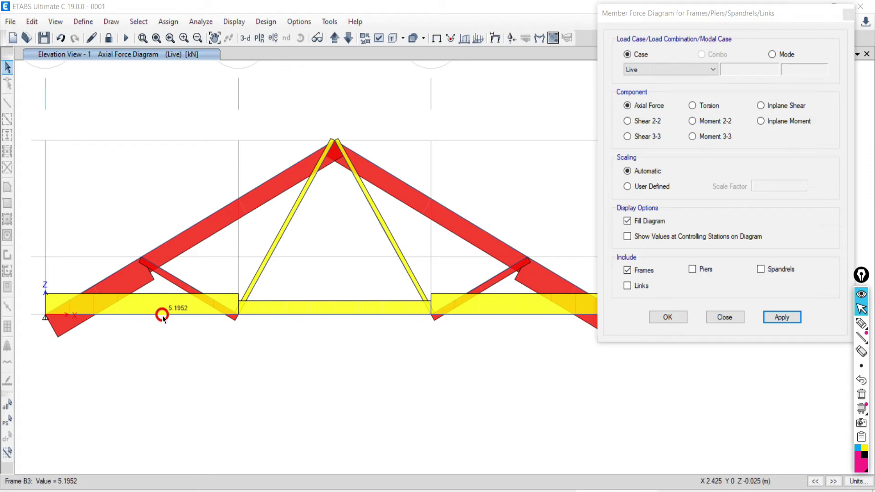
mouse_move(194, 226)
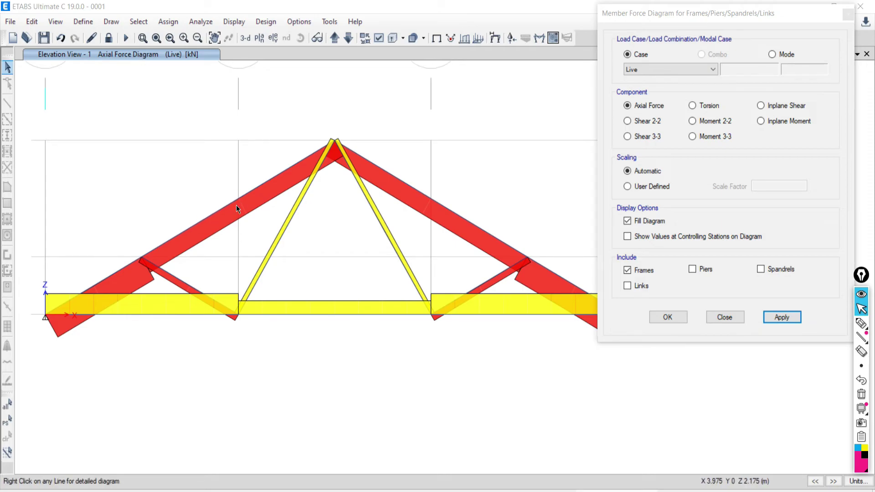
mouse_move(229, 208)
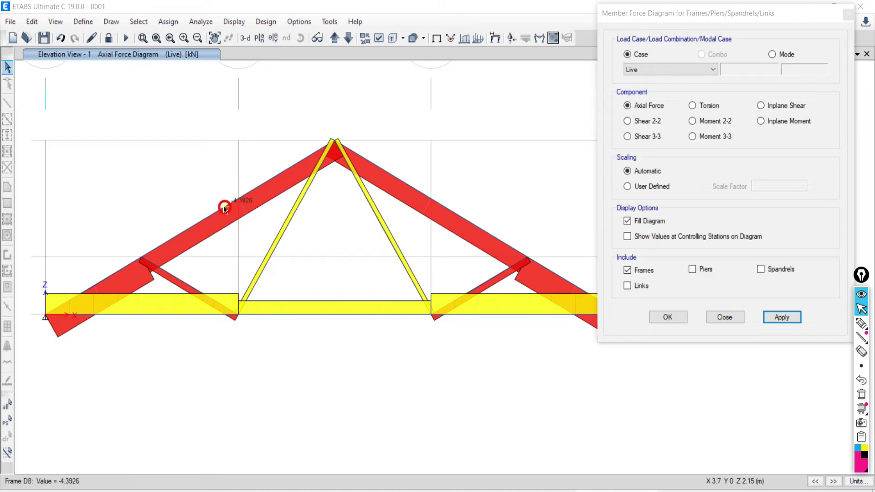
click(633, 221)
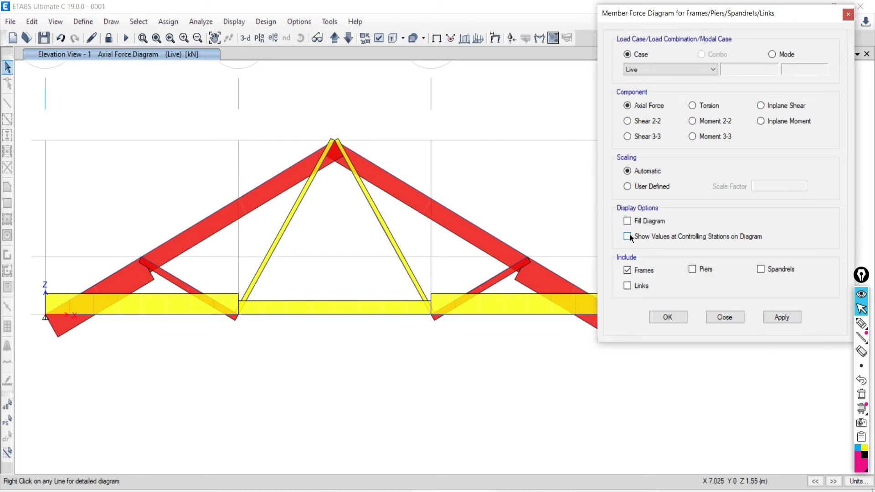
click(778, 317)
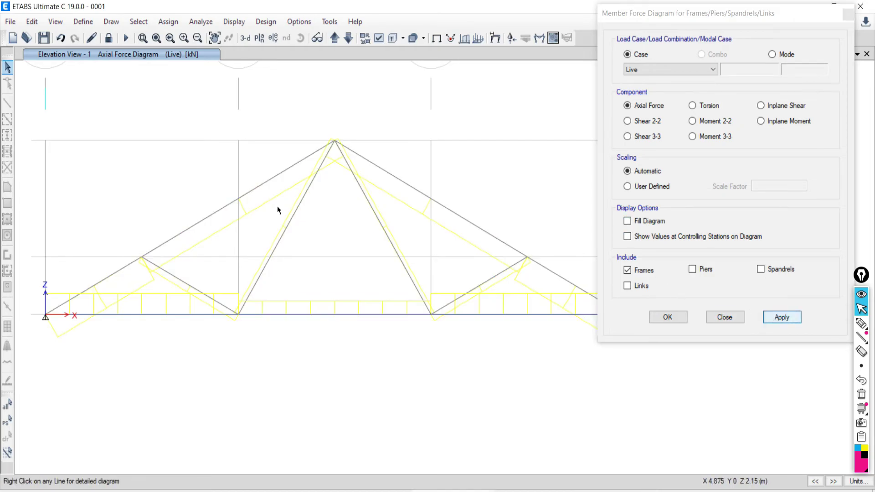
Redraw the filled diagram with member values such as -4.3926, 3.487 and 1.0781, and move the settings aside.
mouse_move(220, 212)
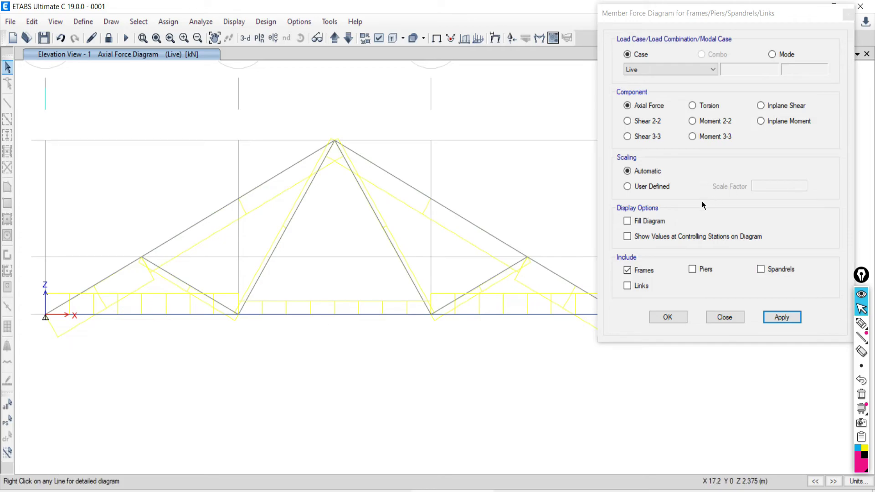
click(627, 221)
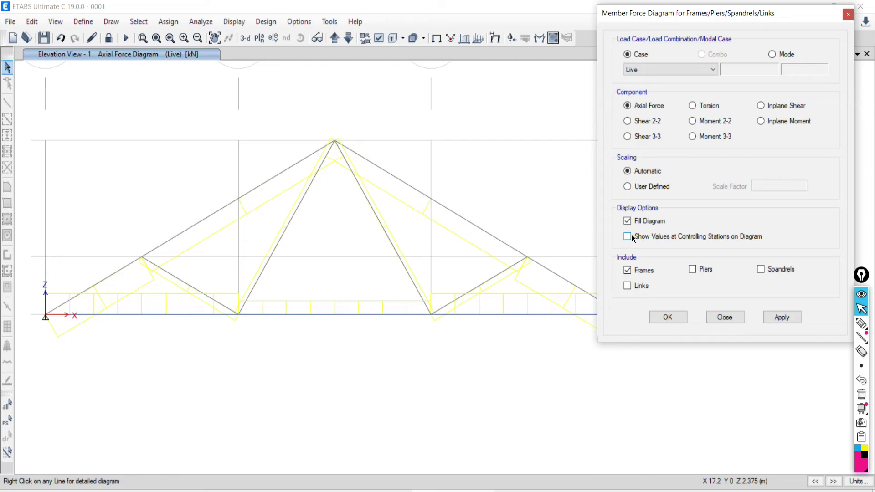
click(627, 237)
click(781, 318)
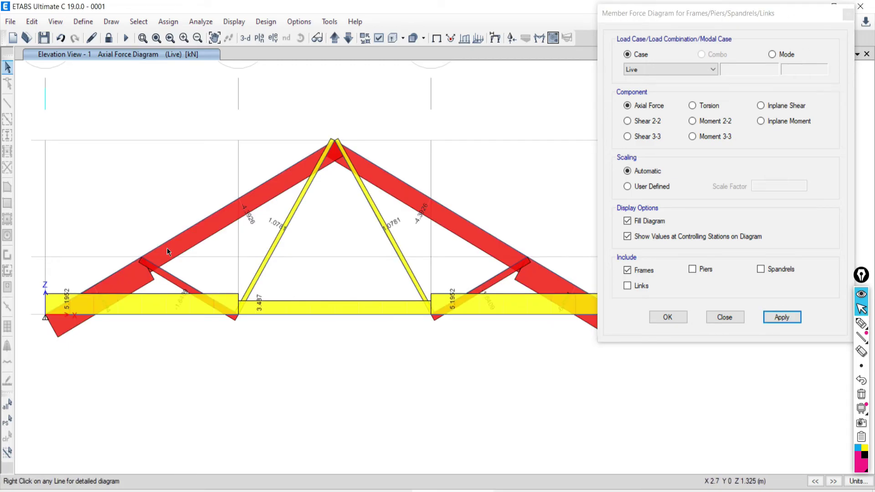
click(221, 209)
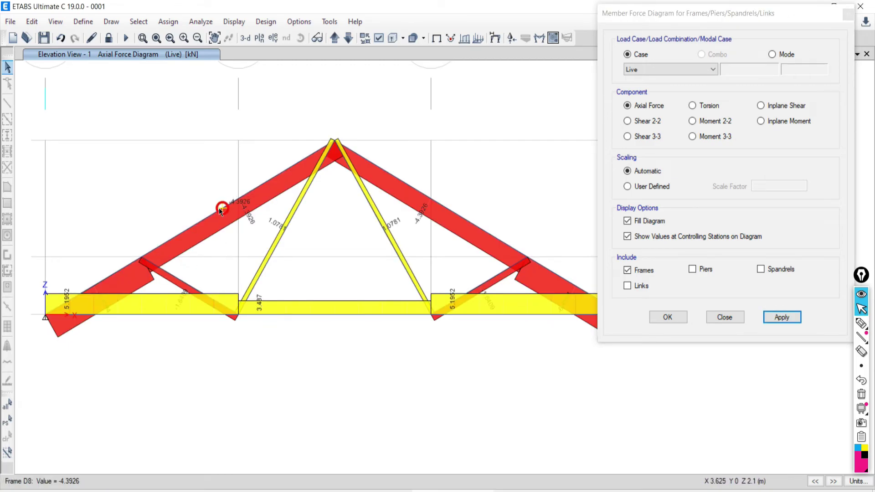
click(332, 315)
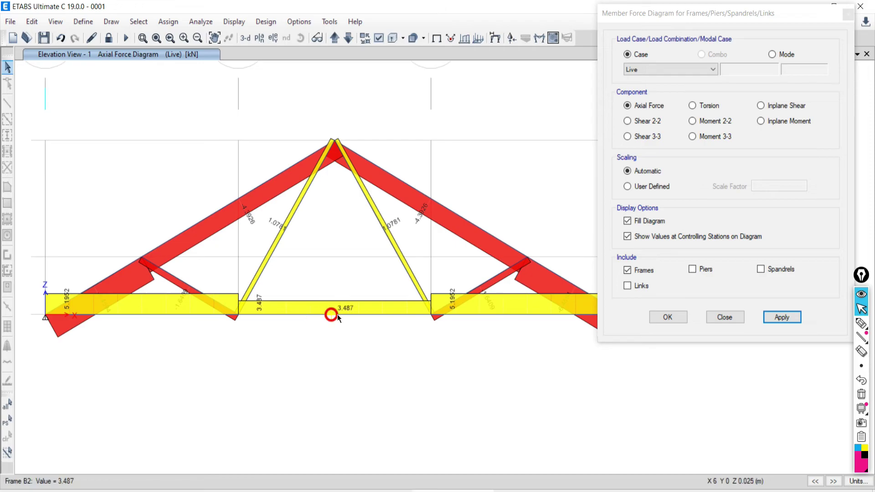
click(503, 315)
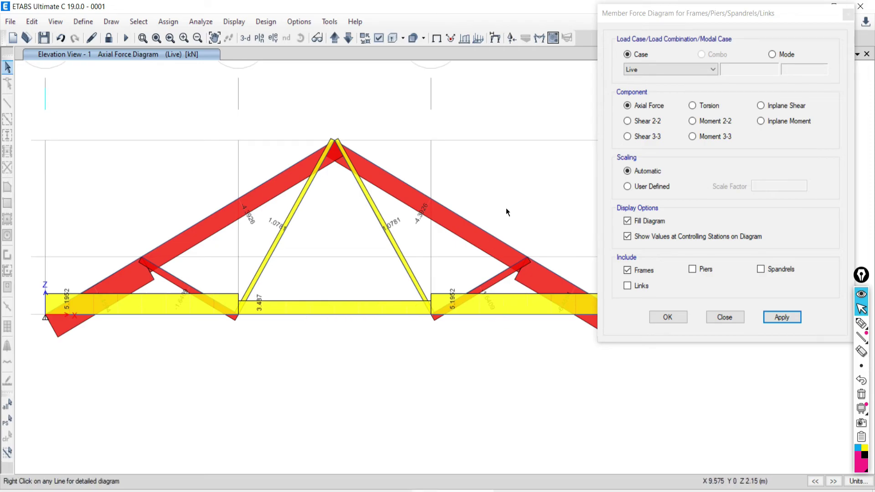
click(685, 11)
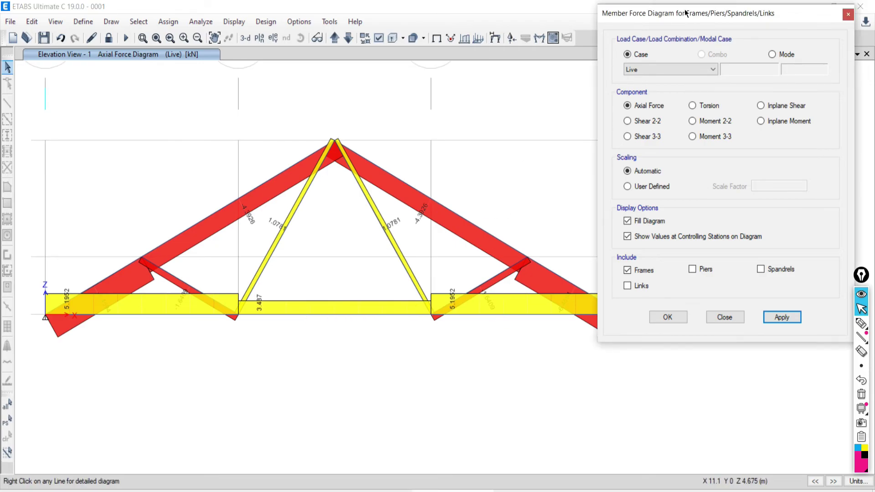
drag(686, 12, 587, 95)
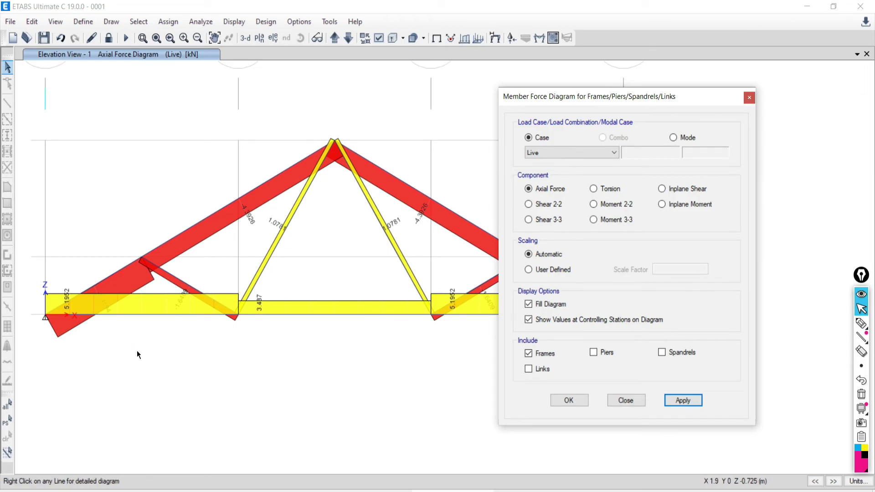
key(alt+Tab)
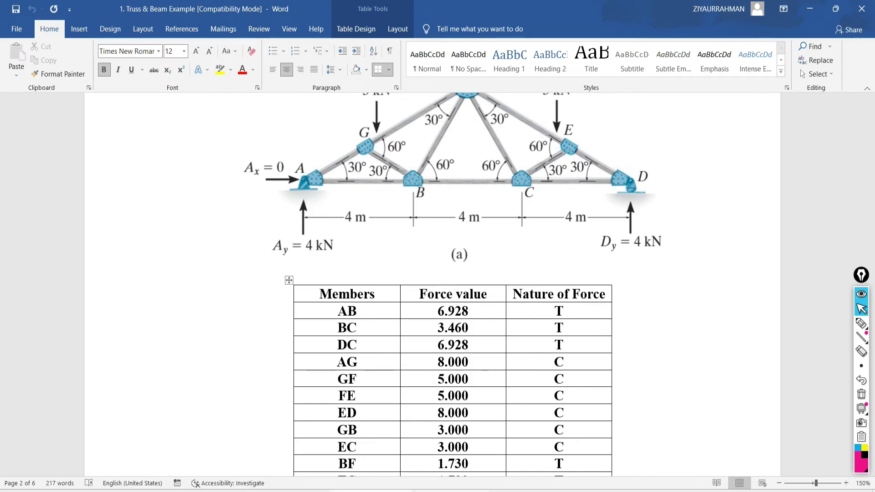
mouse_move(453, 483)
click(451, 454)
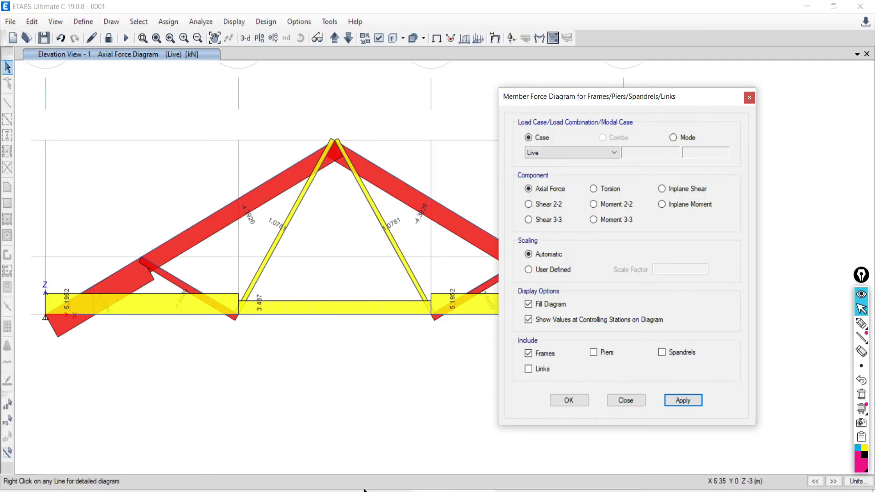
key(alt+Tab)
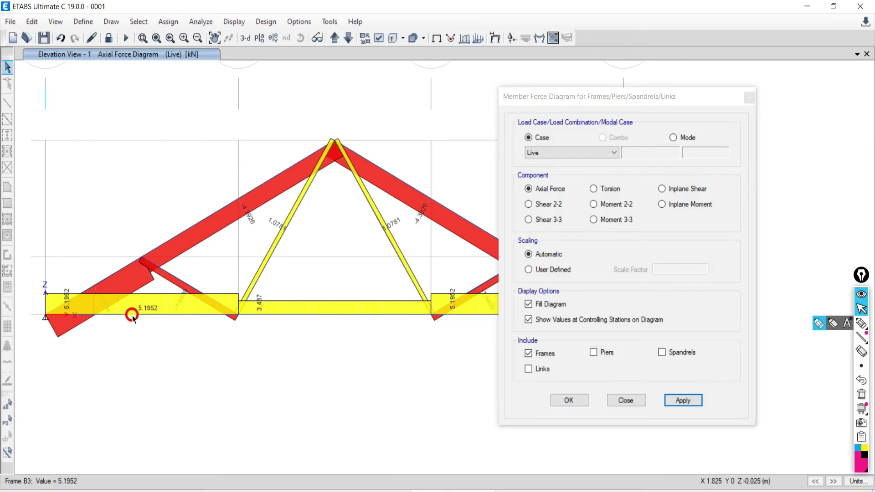
click(211, 490)
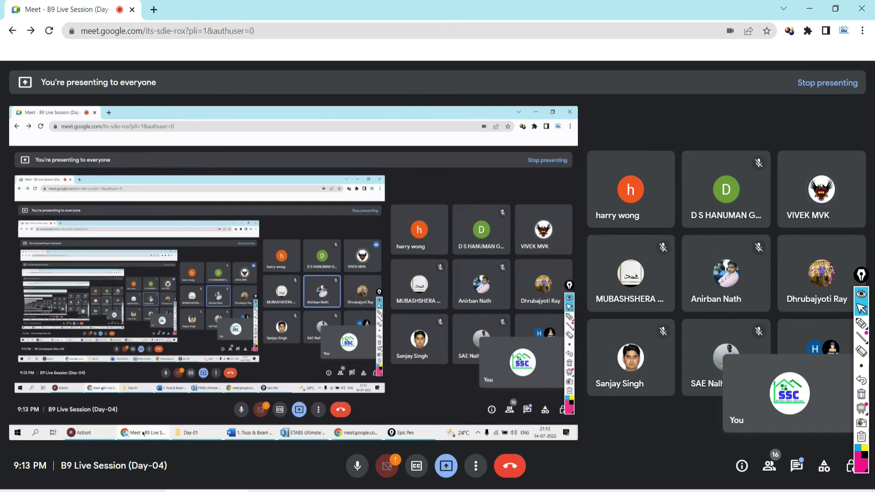
key(super+Down)
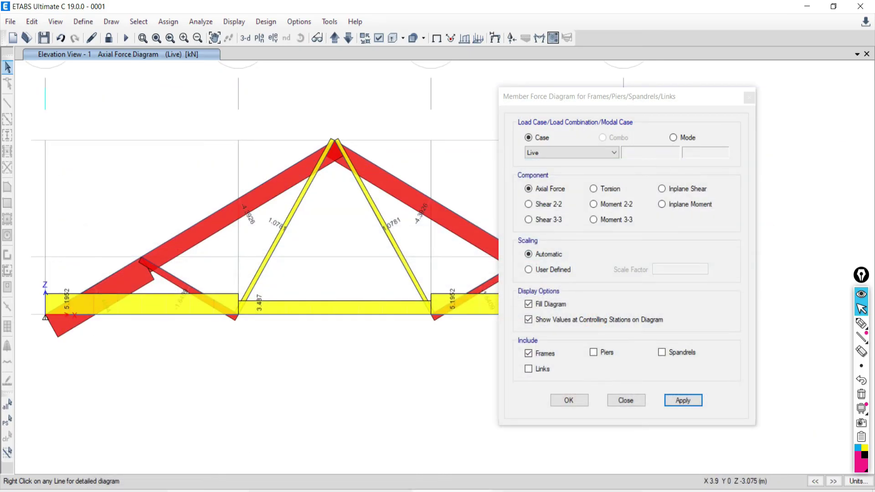
Return from the meeting window to ETABS and read the bottom chord axial force values.
key(alt+Tab)
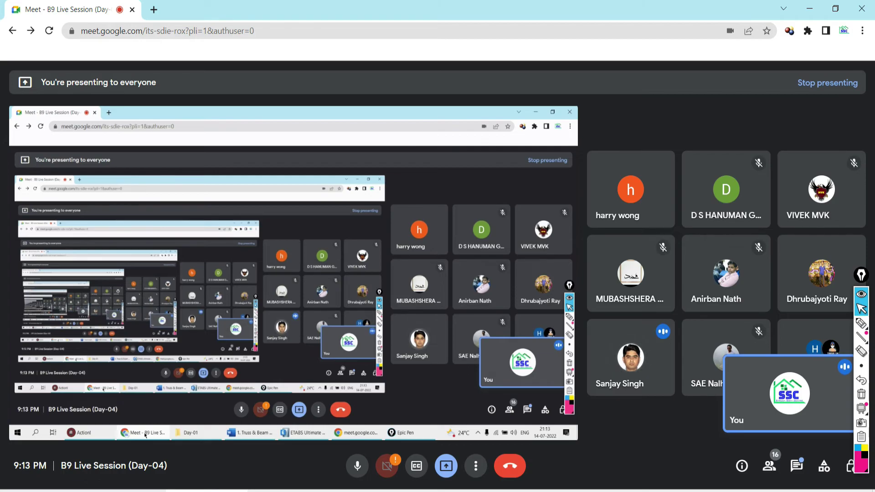
key(alt+Tab)
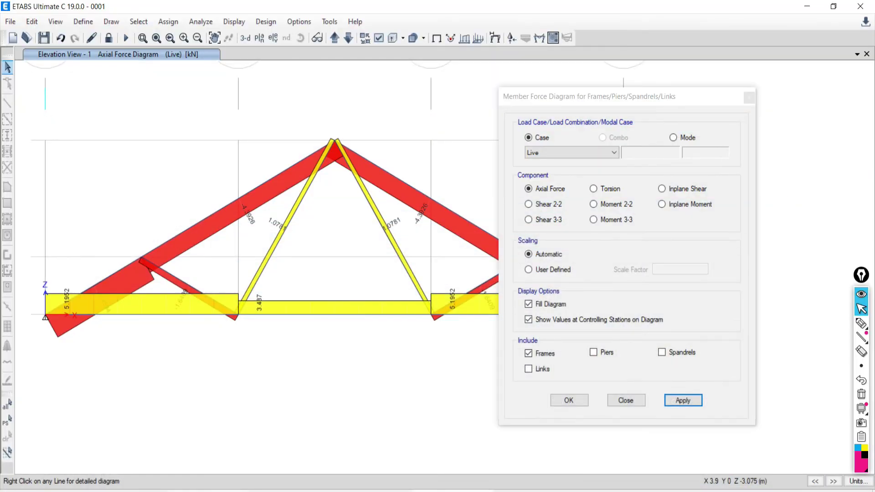
mouse_move(161, 313)
mouse_move(327, 315)
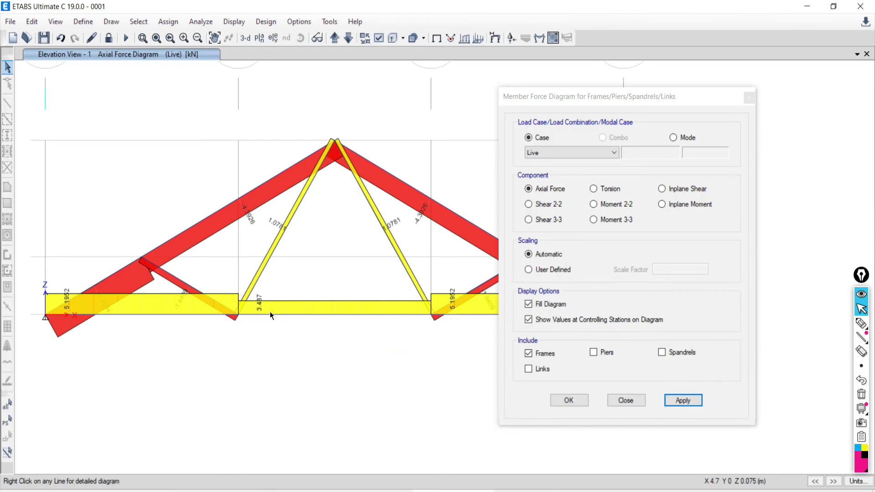
Switch between the Word force table and the ETABS axial force diagram.
mouse_move(273, 314)
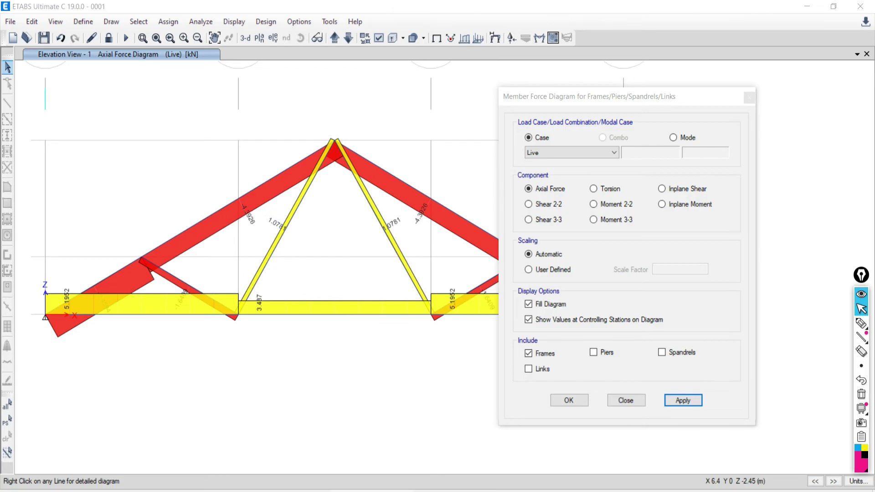
click(454, 491)
key(alt+Tab)
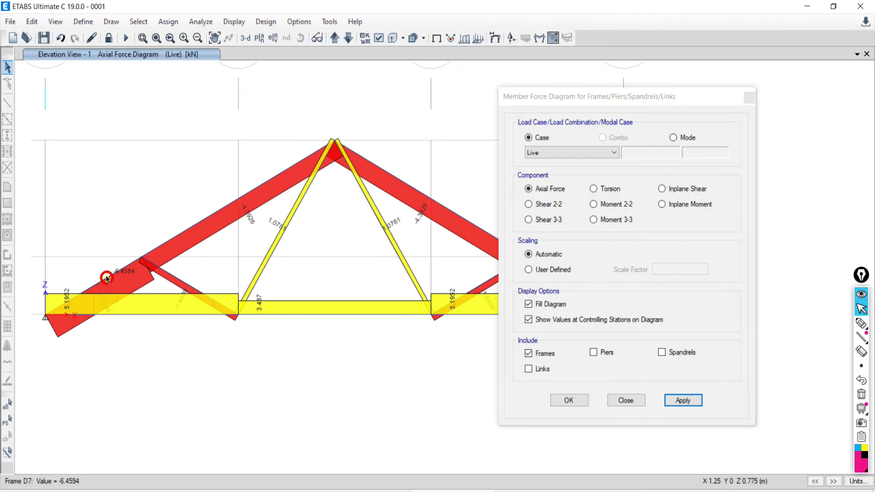
key(alt+Tab)
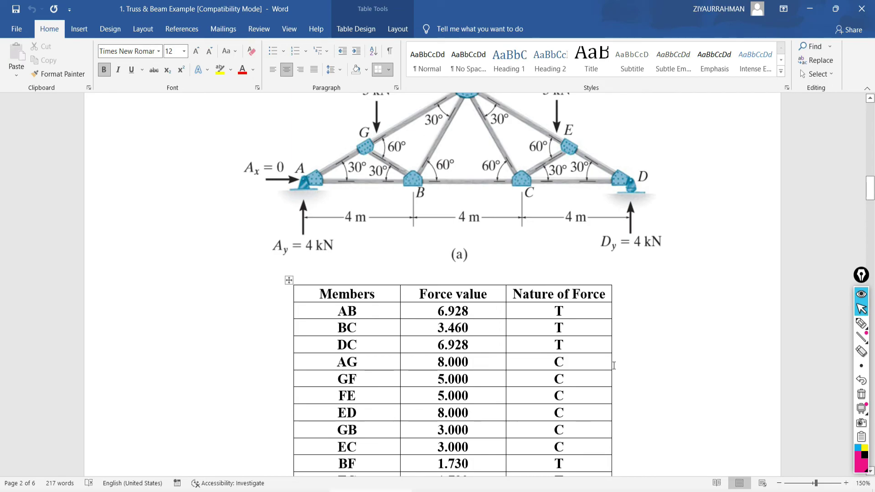
Scroll through the Word force table and truss figure, then return to ETABS.
click(861, 323)
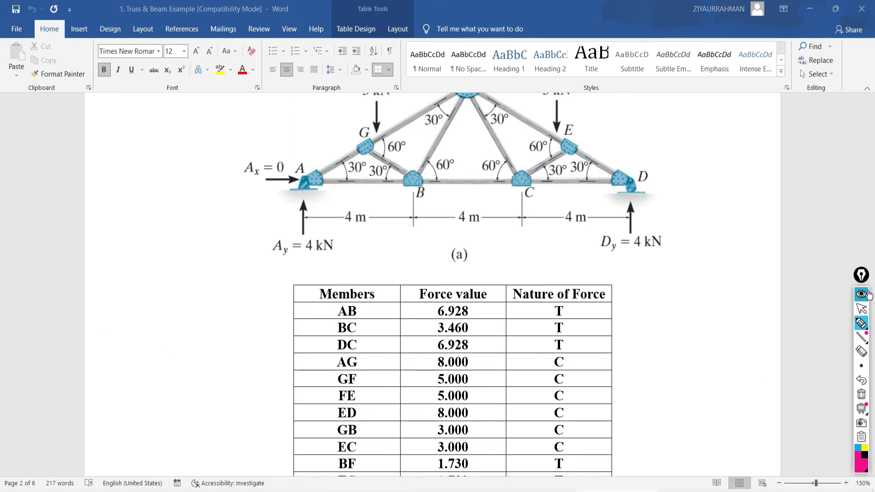
click(861, 308)
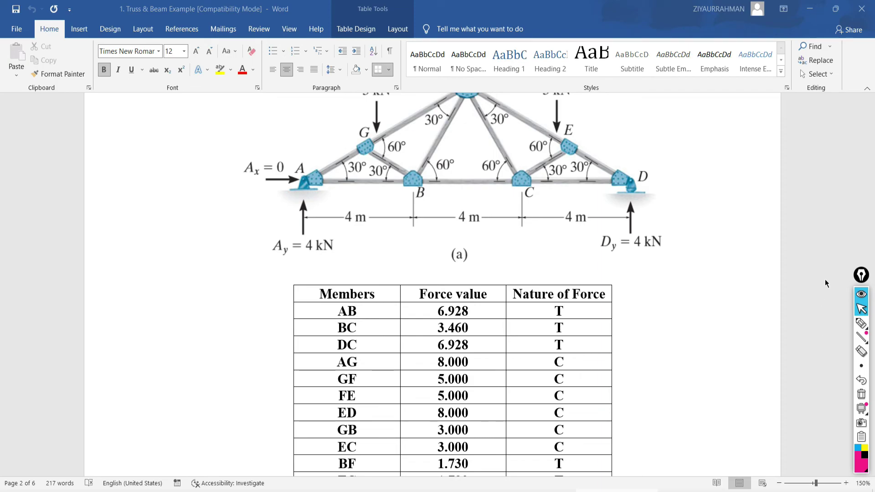
scroll(381, 140, up, 3)
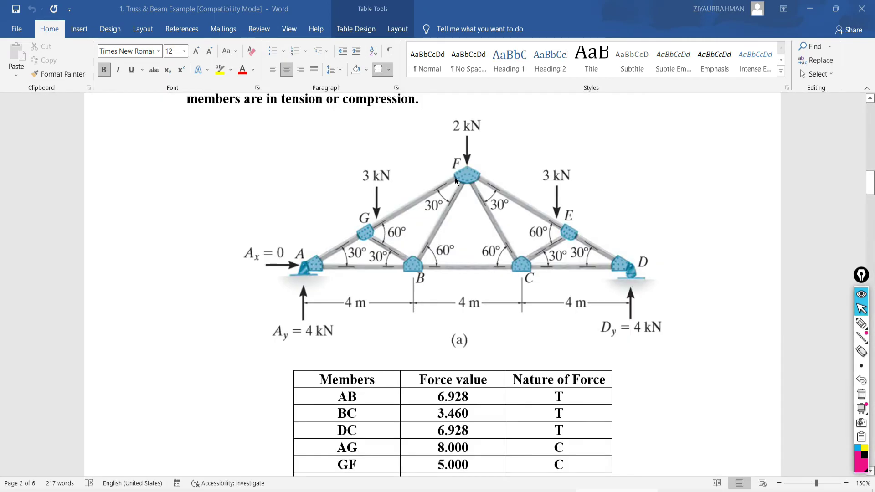
scroll(357, 404, down, 3)
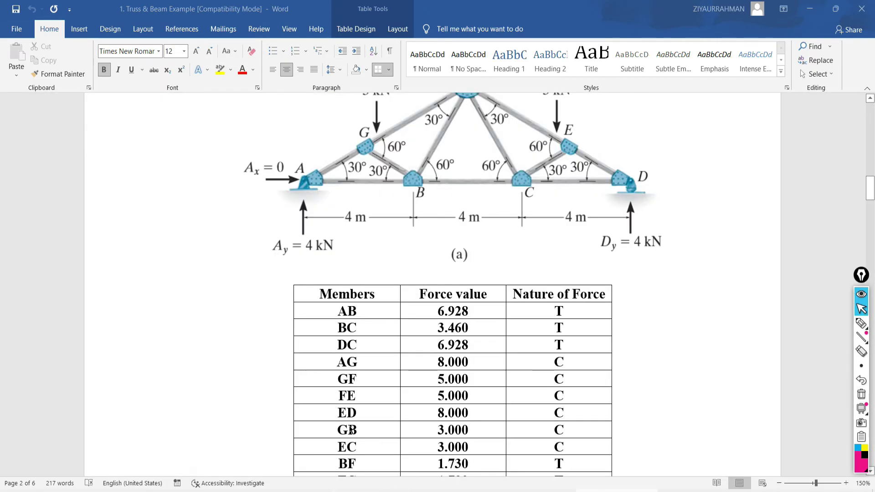
scroll(358, 448, down, 3)
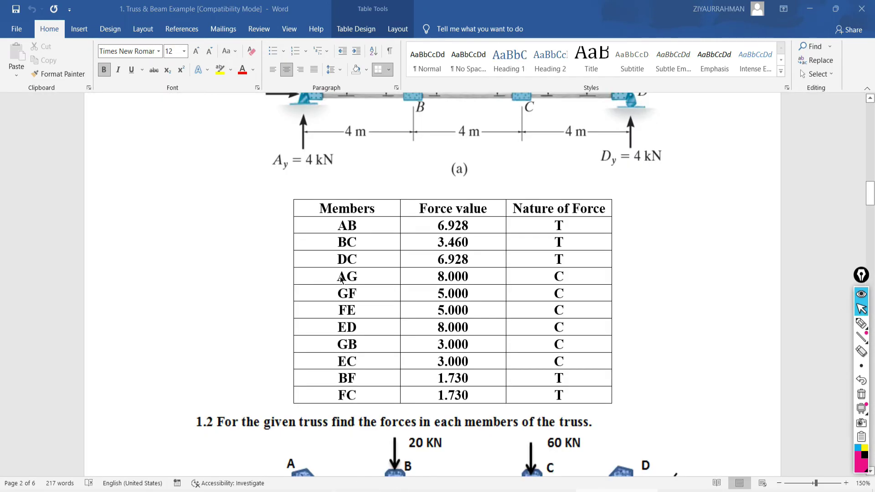
scroll(386, 198, up, 4)
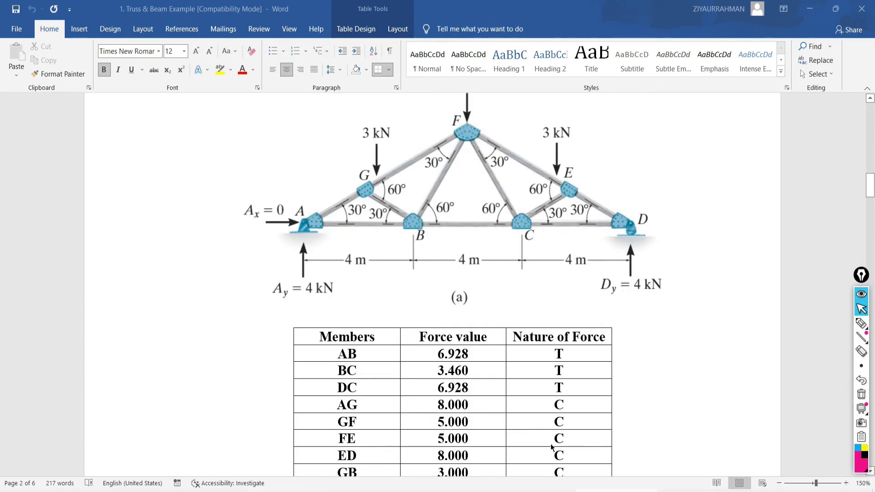
key(alt+Tab)
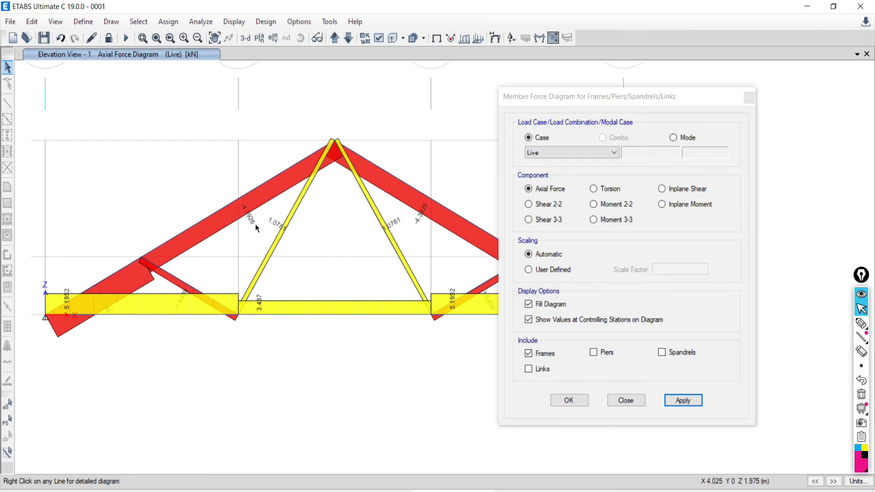
Circle the -4.3926 value on the left rafter, then glance at Word and the meeting.
click(861, 323)
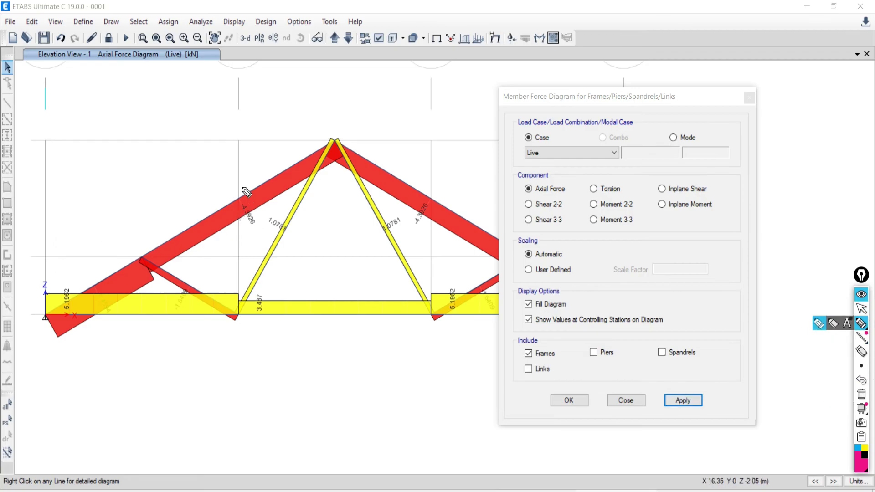
mouse_move(241, 187)
mouse_down()
mouse_move(236, 219)
mouse_move(251, 239)
mouse_move(263, 229)
mouse_move(245, 193)
mouse_up()
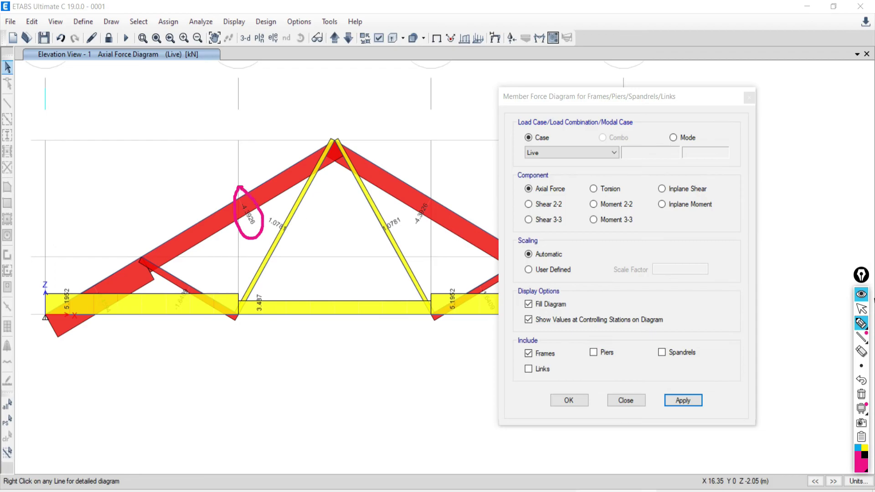
click(862, 309)
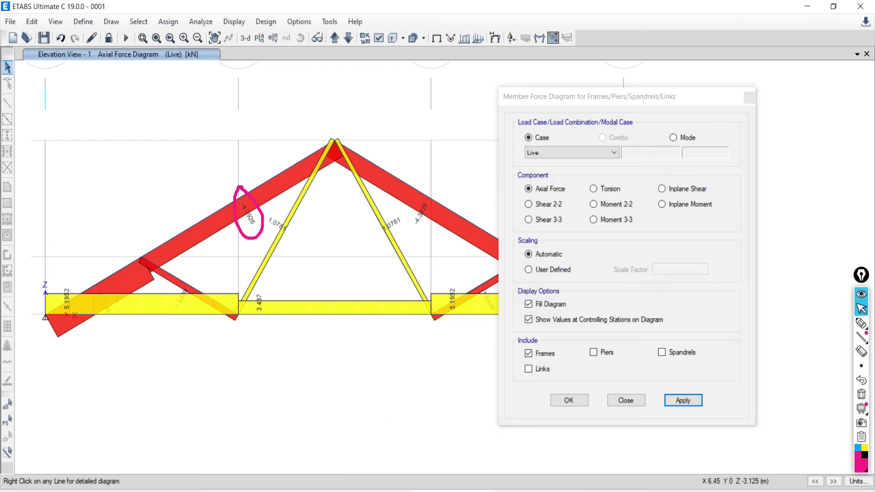
key(alt+Tab)
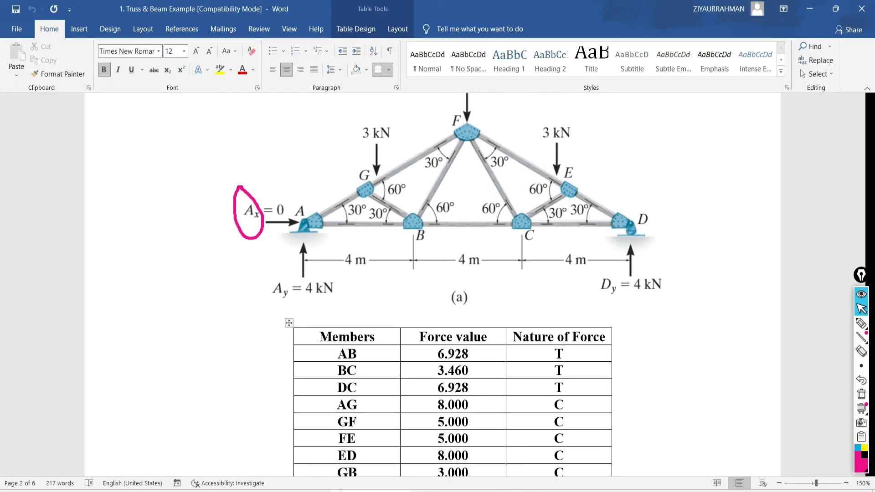
key(alt+Tab)
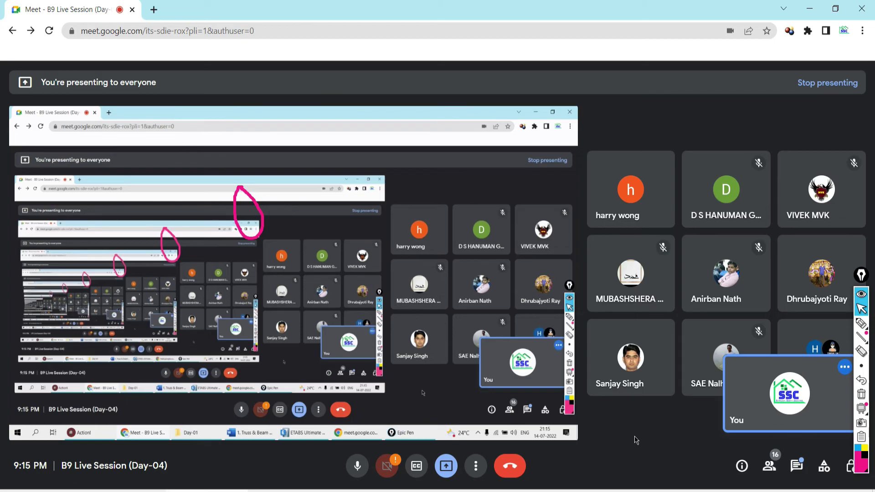
key(alt+Tab)
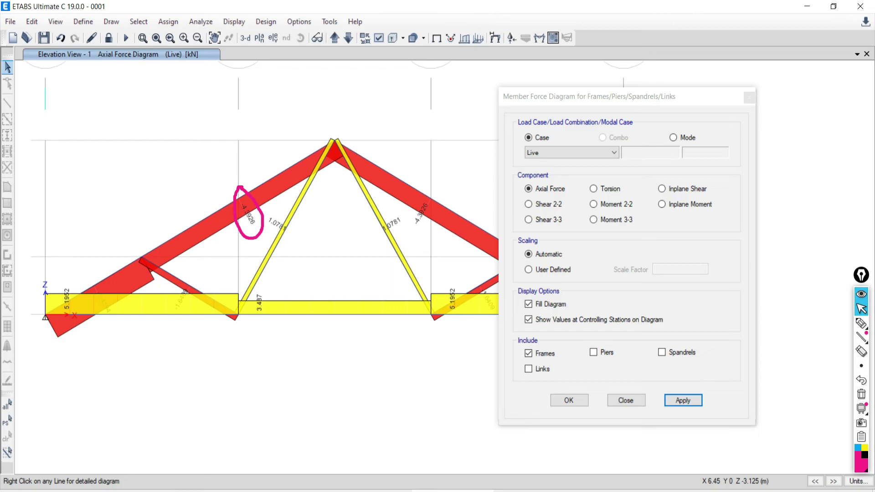
Close the Member Force Diagram settings to show the whole Live axial diagram.
key(Escape)
key(alt+Tab)
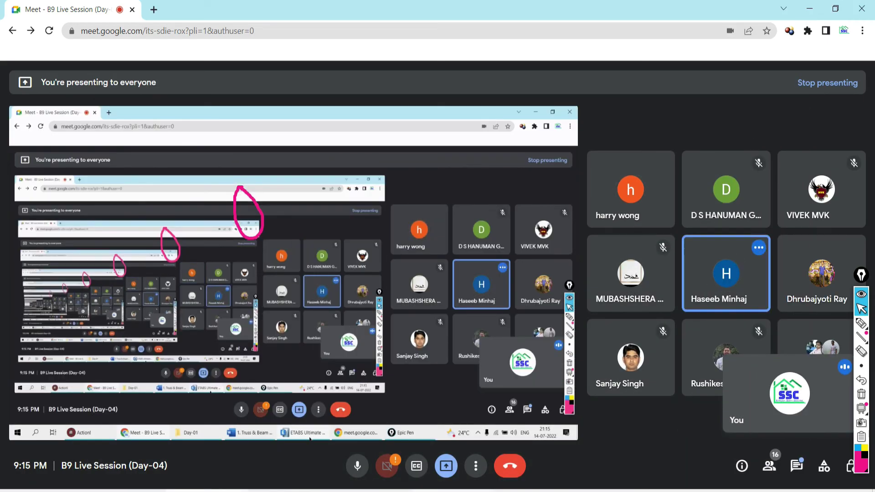
key(alt+Tab)
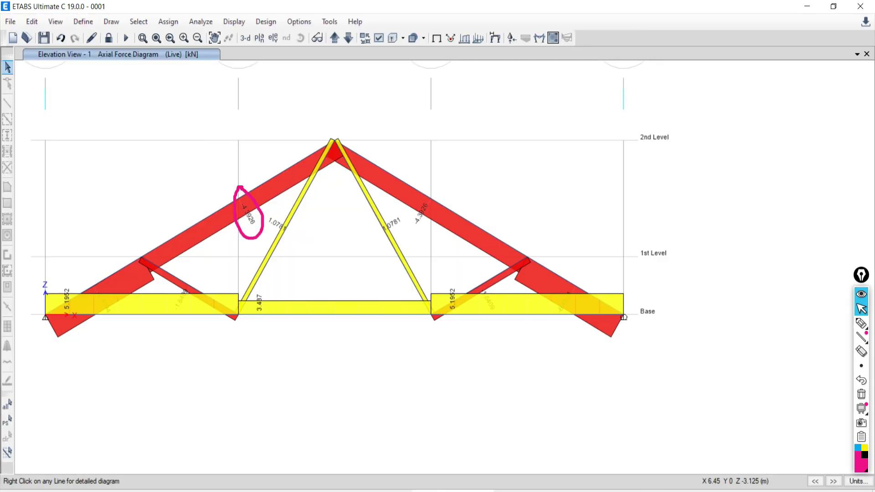
key(alt+Tab)
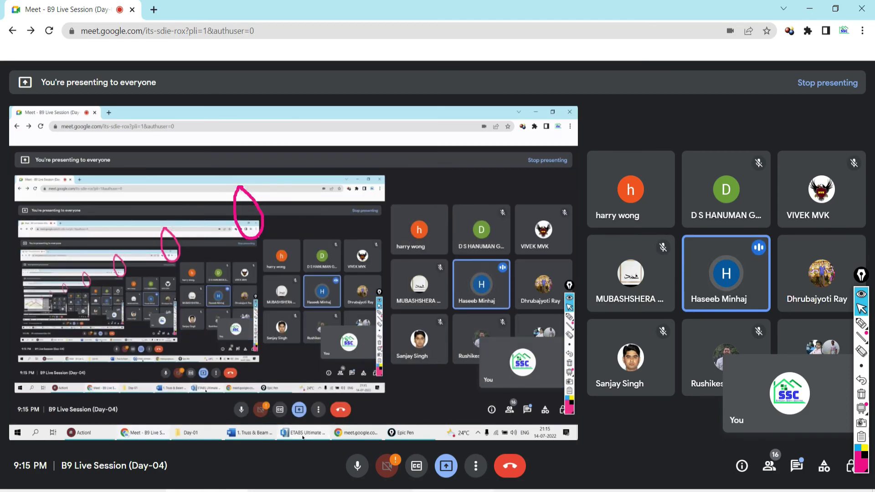
key(alt+Tab)
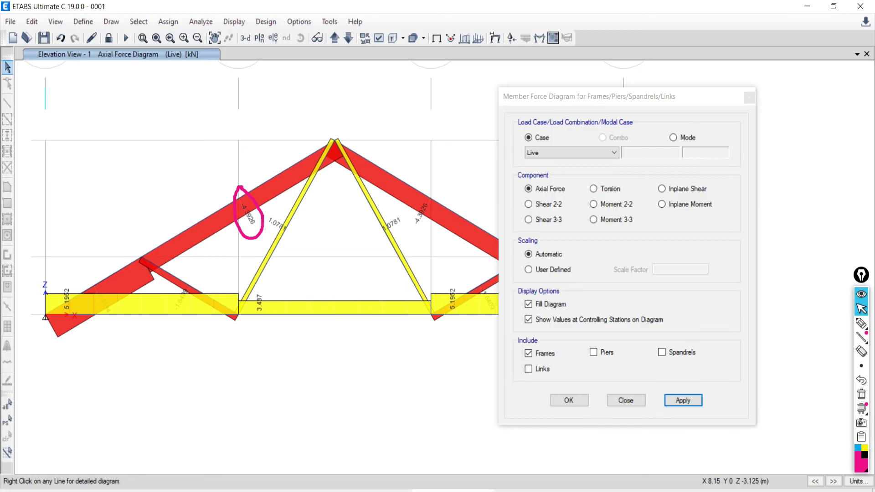
click(626, 401)
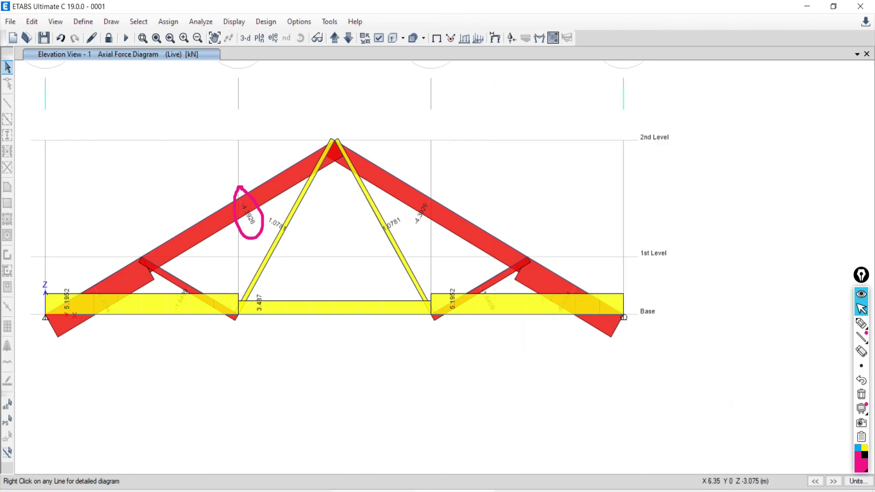
key(alt+Tab)
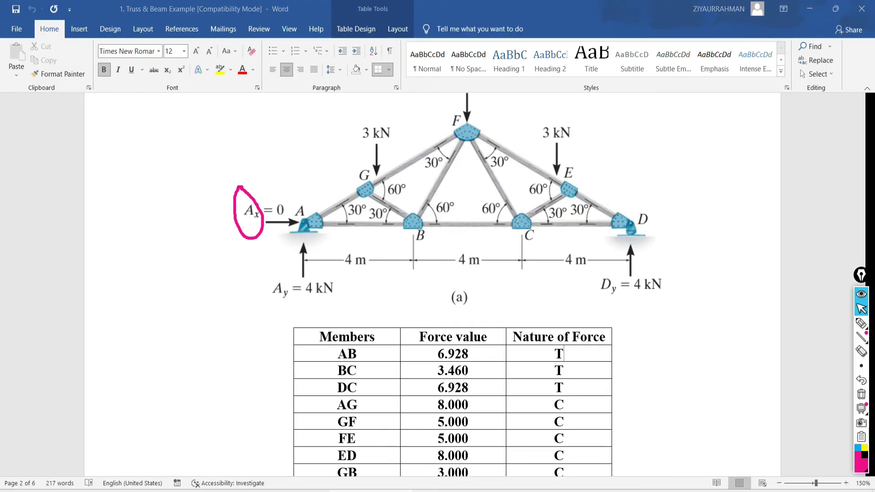
key(alt+Tab)
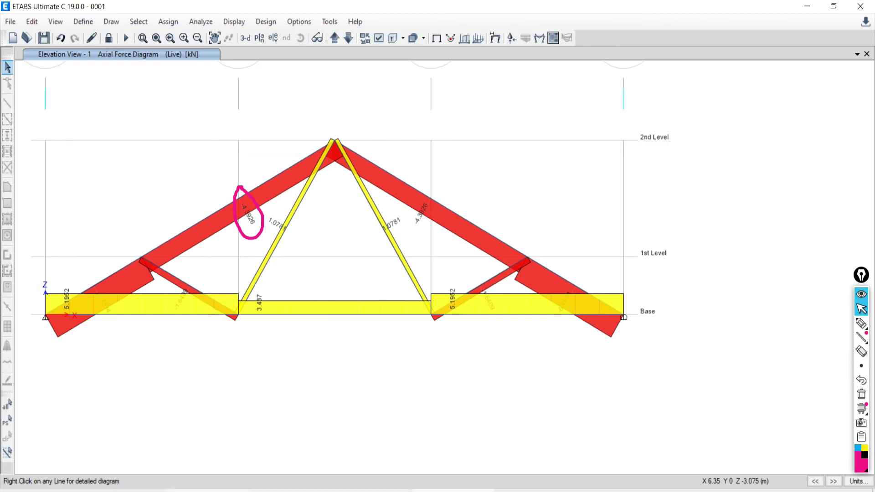
Check the meeting window and switch to the Batch-09 Day-01 course folder.
mouse_move(206, 491)
click(207, 454)
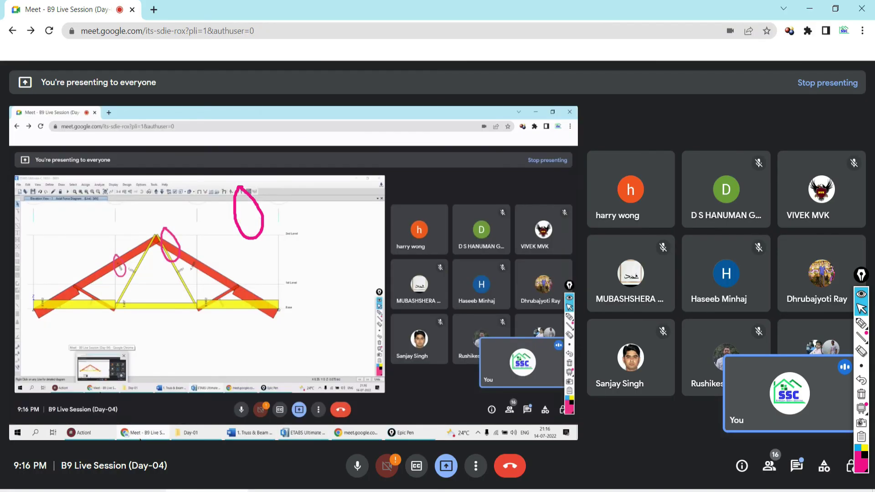
key(alt+Tab)
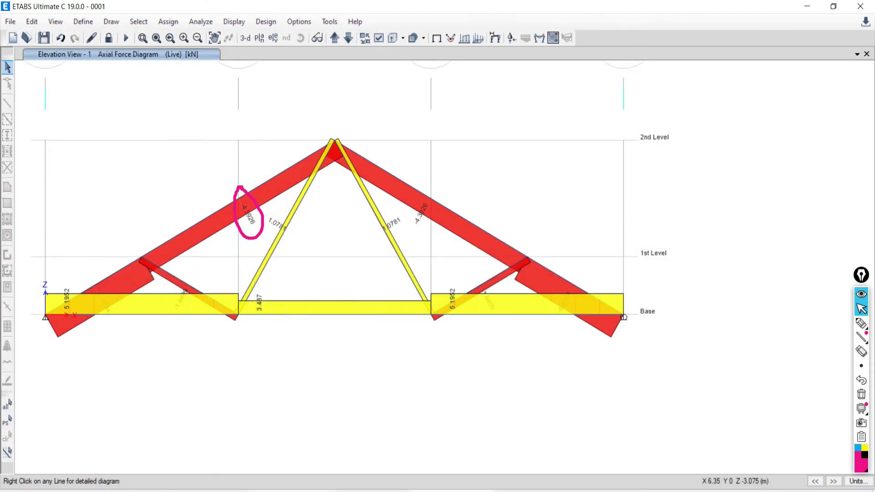
click(862, 366)
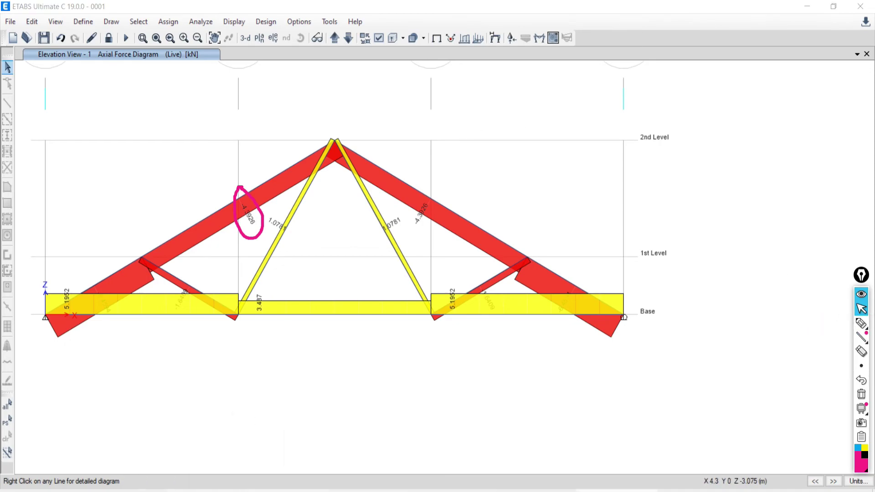
key(alt+Tab)
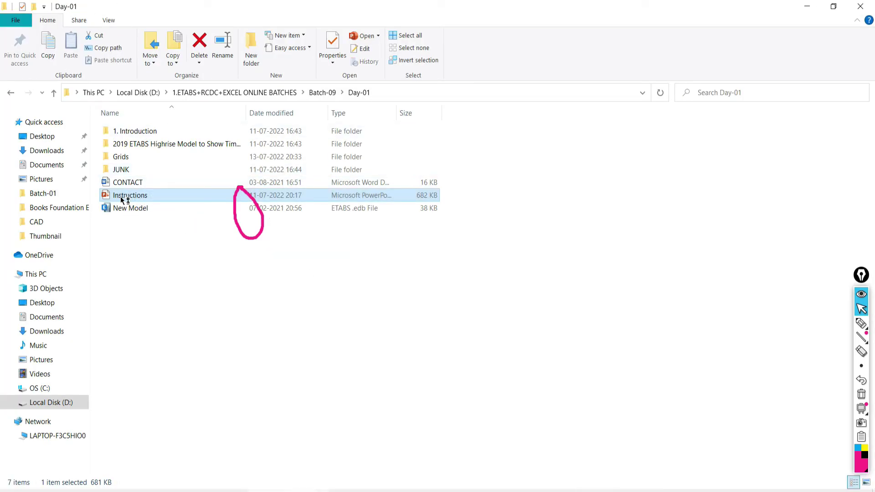
Open the Instructions presentation and present the truss assumptions slide full-screen.
double_click(122, 200)
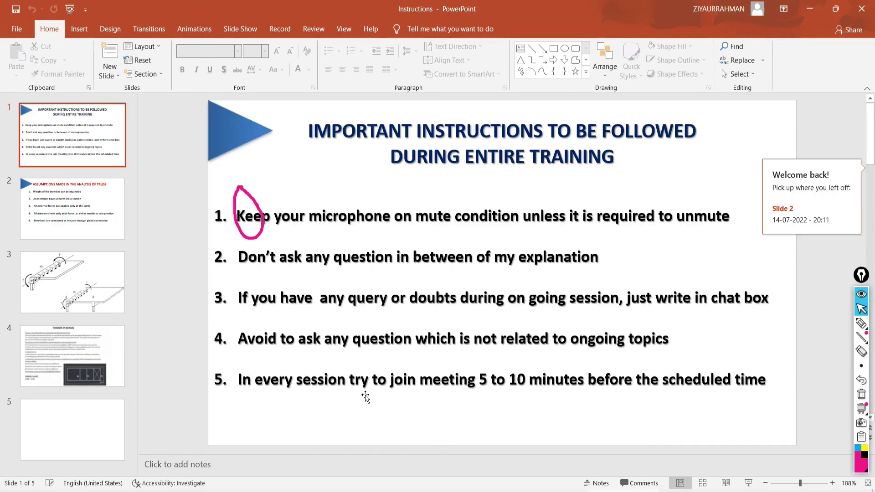
scroll(365, 397, down, 1)
click(749, 483)
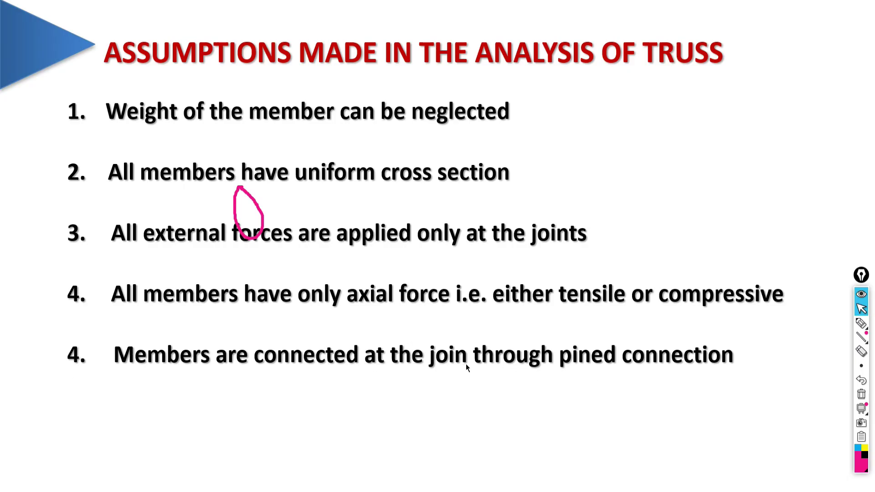
Sketch a pinned joint with arrows in pink ink under the pinned-connection assumption.
click(862, 323)
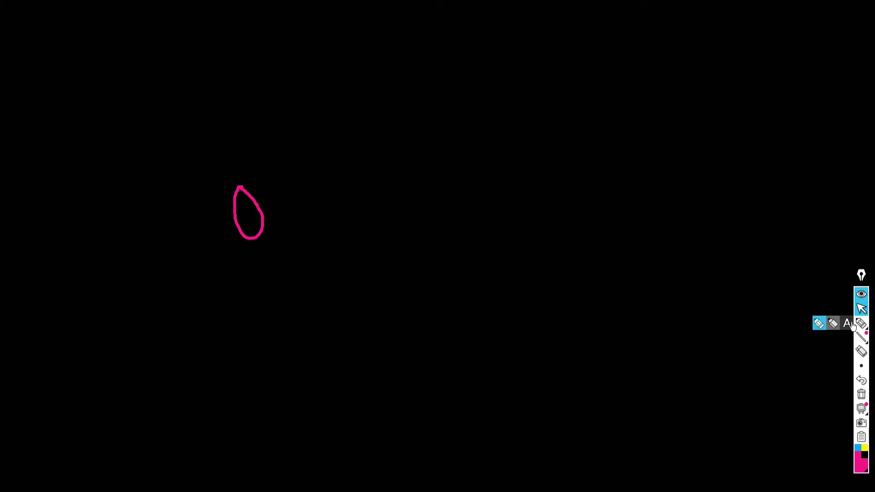
mouse_move(358, 398)
mouse_down()
mouse_move(406, 380)
mouse_move(409, 394)
mouse_move(407, 380)
mouse_move(514, 360)
mouse_up()
mouse_move(414, 369)
mouse_down()
mouse_move(391, 377)
mouse_move(390, 396)
mouse_move(406, 406)
mouse_move(420, 403)
mouse_move(420, 369)
mouse_up()
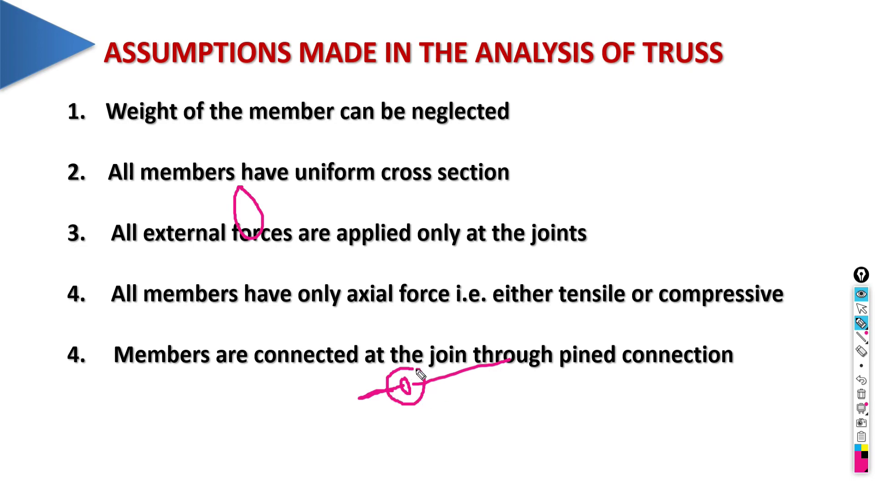
mouse_move(419, 371)
mouse_down()
mouse_move(384, 387)
mouse_move(396, 403)
mouse_move(424, 402)
mouse_move(424, 372)
mouse_move(418, 384)
mouse_move(417, 371)
mouse_move(388, 372)
mouse_move(385, 394)
mouse_move(397, 405)
mouse_move(420, 405)
mouse_move(428, 378)
mouse_move(402, 370)
mouse_up()
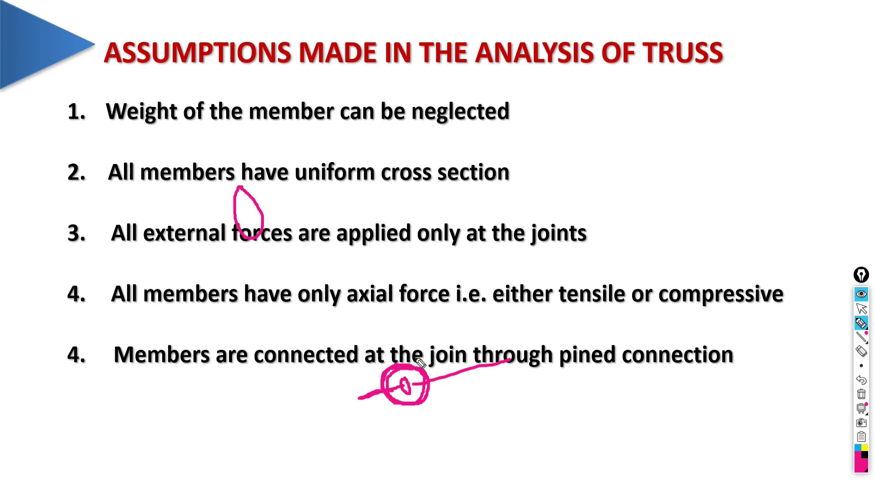
mouse_move(411, 362)
mouse_down()
mouse_move(502, 341)
mouse_move(492, 358)
mouse_up()
mouse_move(320, 375)
mouse_down()
mouse_move(313, 356)
mouse_move(306, 374)
mouse_move(328, 374)
mouse_up()
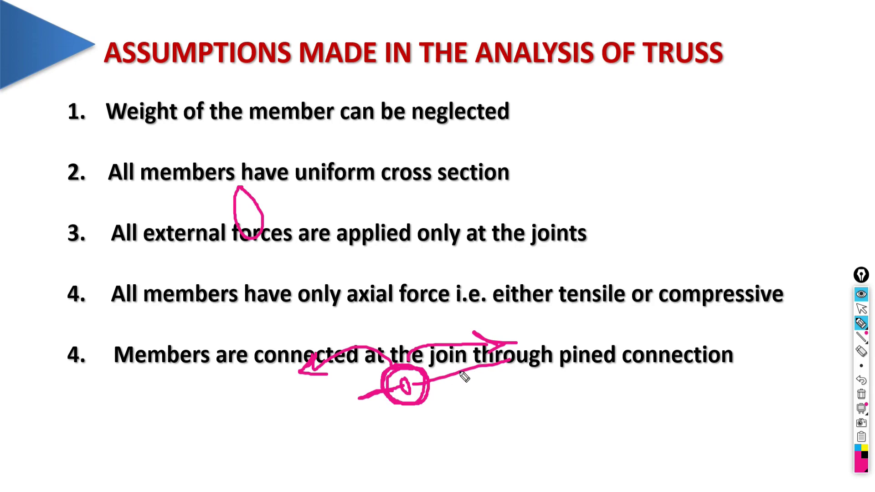
Add more members, a hooked end and arcs to the pinned-joint sketch, then end the slide show.
mouse_move(460, 374)
mouse_down()
mouse_move(472, 390)
mouse_move(507, 294)
mouse_up()
mouse_move(310, 396)
mouse_down()
mouse_move(323, 411)
mouse_move(338, 372)
mouse_up()
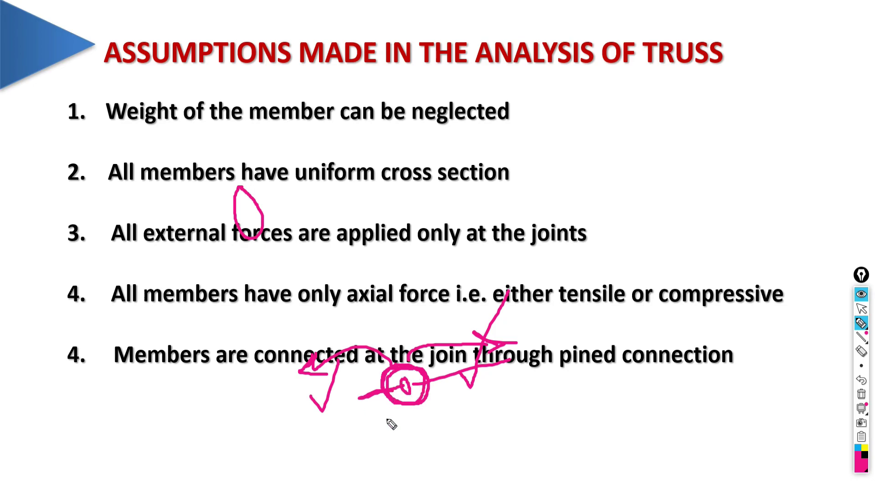
drag(392, 391, 262, 423)
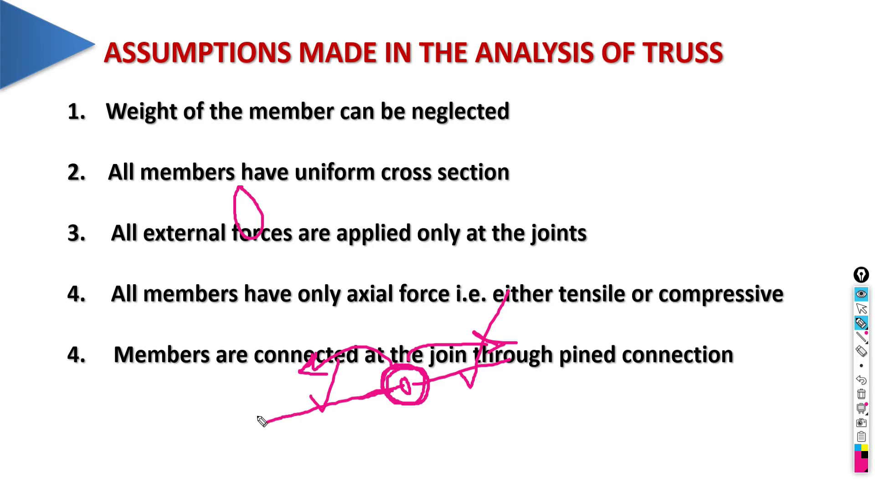
mouse_move(264, 419)
mouse_down()
mouse_move(247, 427)
mouse_move(266, 425)
mouse_up()
mouse_move(408, 351)
mouse_down()
mouse_move(403, 375)
mouse_move(396, 368)
mouse_move(413, 386)
mouse_move(426, 370)
mouse_move(474, 366)
mouse_up()
drag(374, 395, 338, 402)
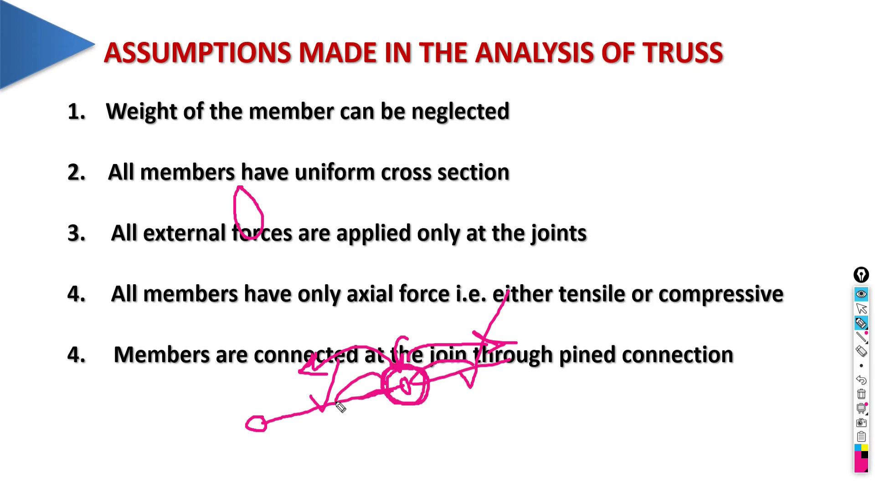
click(860, 309)
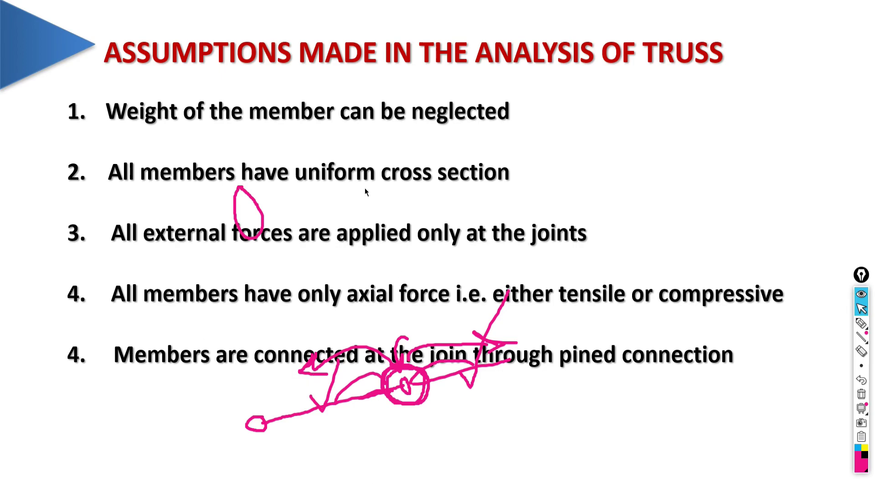
key(Escape)
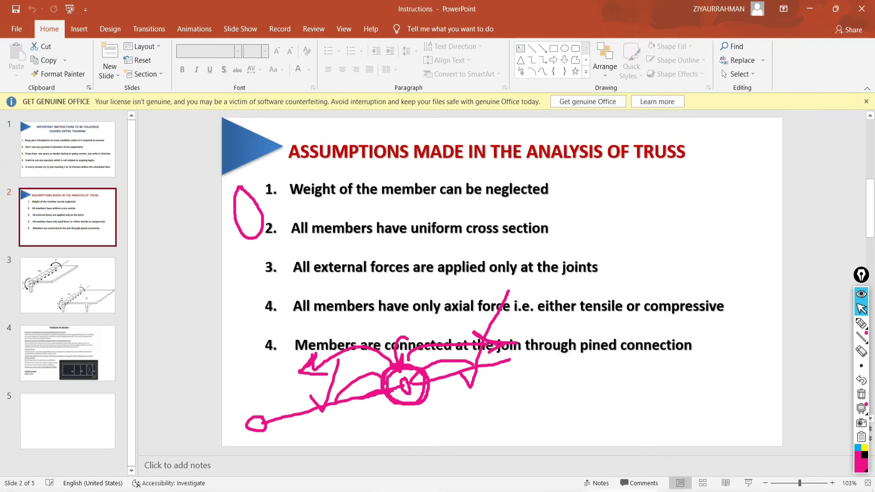
Erase the pink annotations and return to the ETABS axial force diagram.
key(alt+Tab)
mouse_move(140, 318)
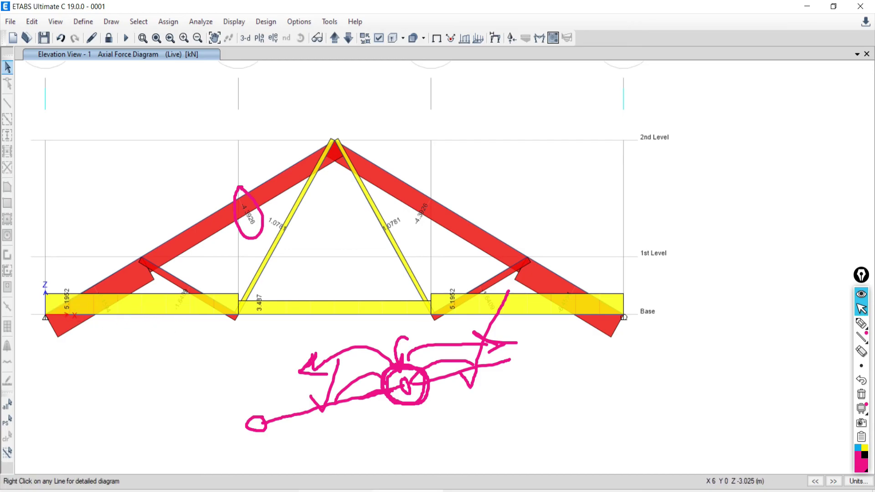
key(alt+Tab)
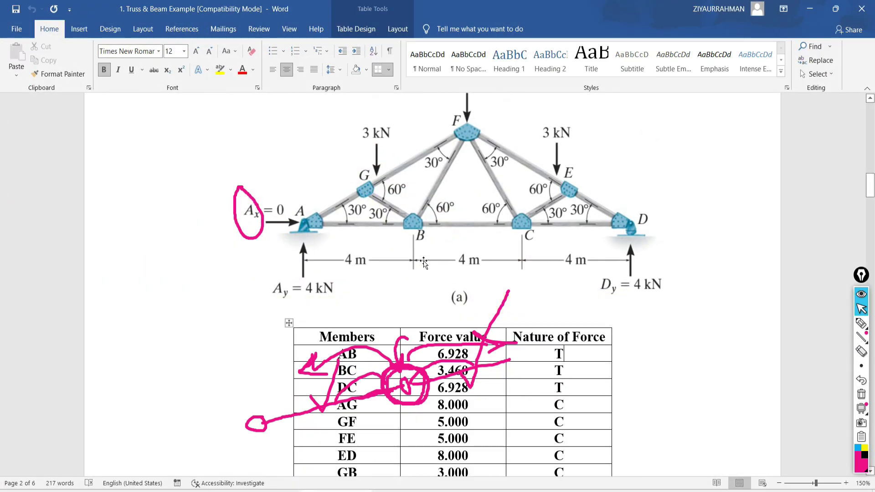
click(862, 394)
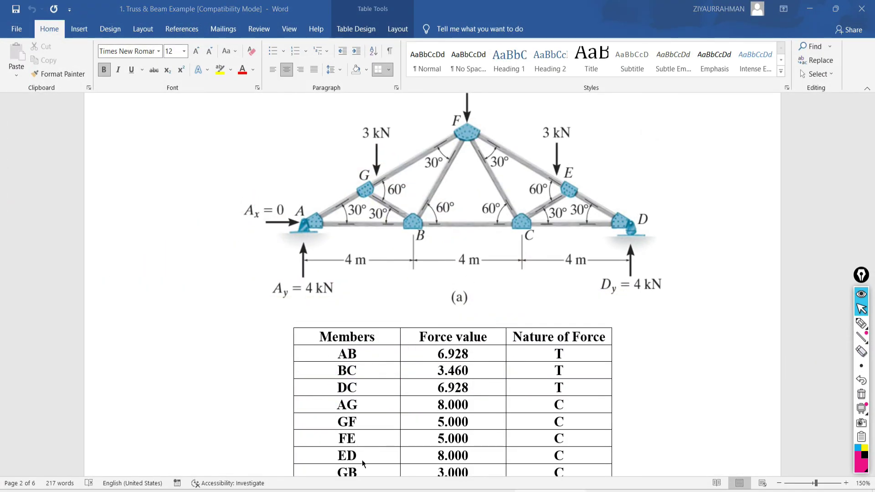
key(alt+Tab)
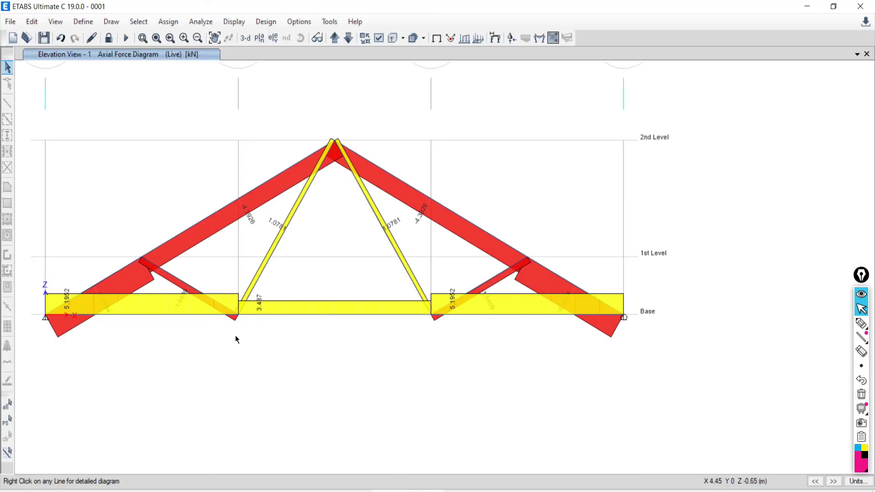
Read bottom chord B3 (5.1952) and left top chord (-6.4594) forces against the Word table.
click(157, 315)
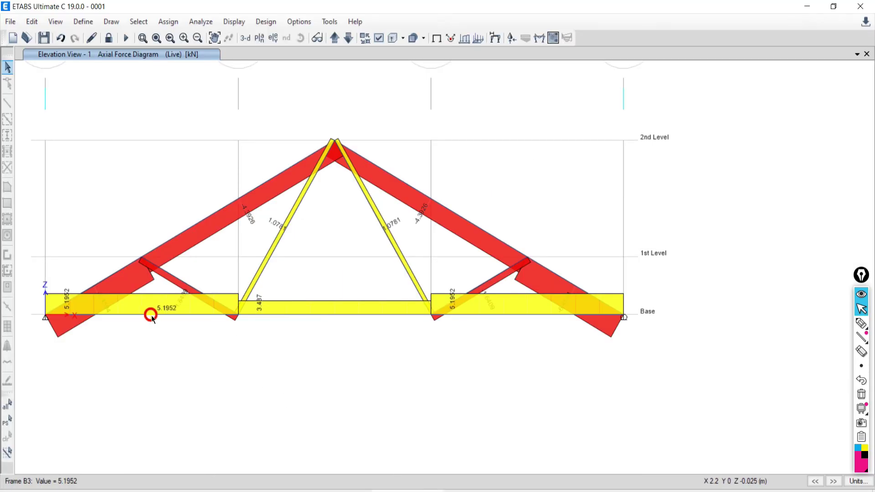
click(152, 315)
click(105, 276)
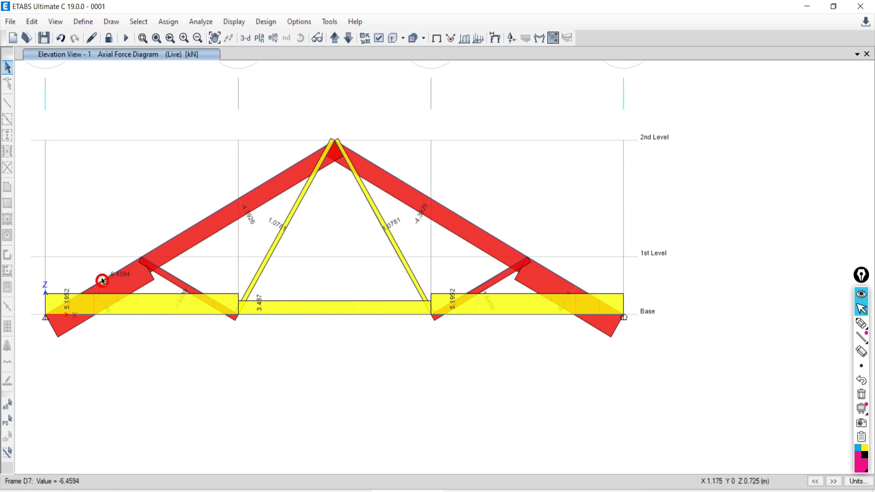
click(112, 274)
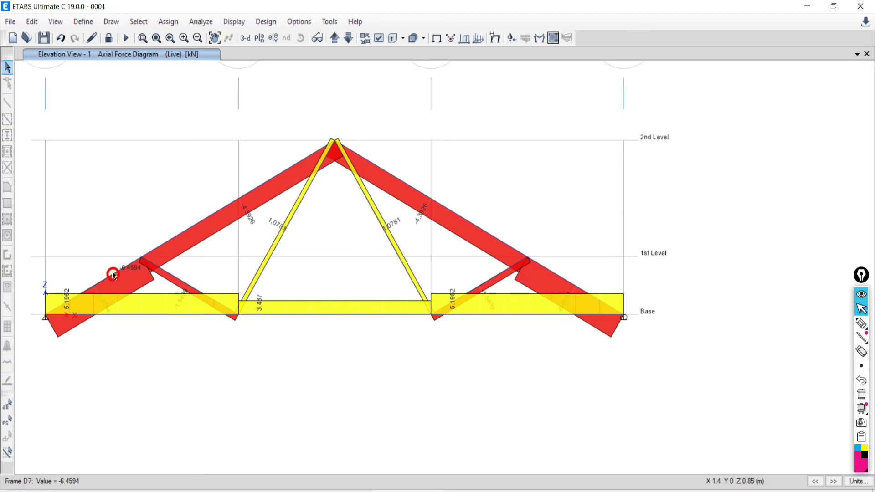
click(111, 275)
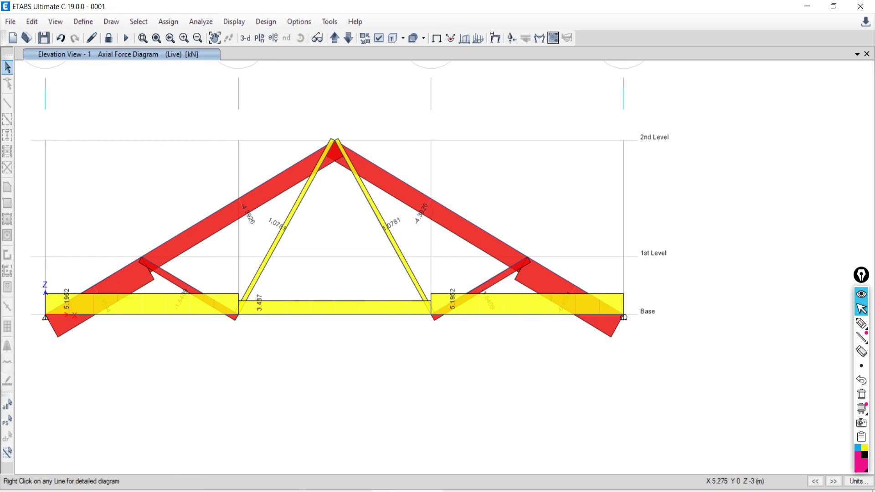
key(alt+Tab)
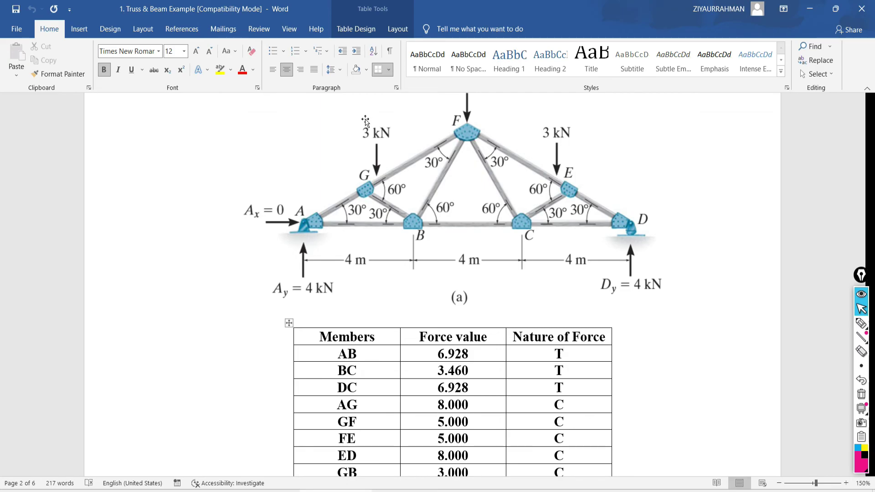
key(alt+Tab)
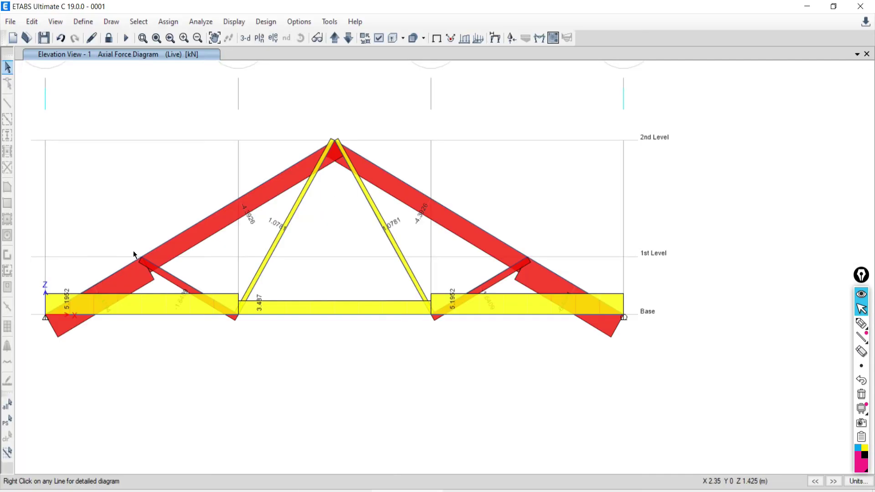
Circle the four inner top and bottom chord joints on the axial diagram in pink ink.
click(863, 325)
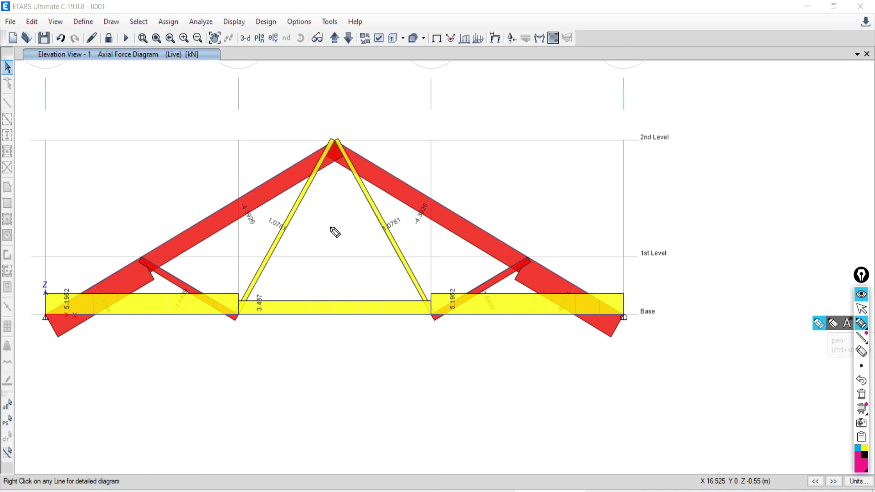
mouse_move(155, 232)
mouse_down()
mouse_move(134, 290)
mouse_move(162, 291)
mouse_move(168, 248)
mouse_move(145, 231)
mouse_up()
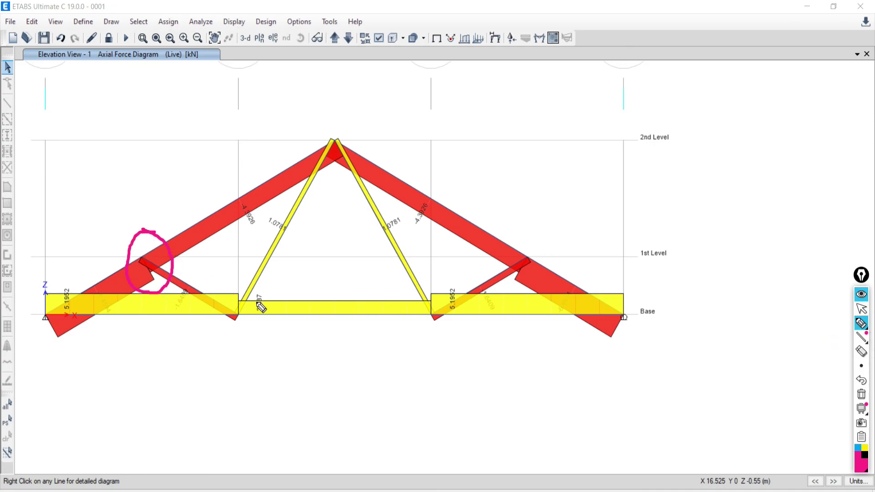
mouse_move(241, 275)
mouse_down()
mouse_move(213, 294)
mouse_move(219, 332)
mouse_move(235, 336)
mouse_move(249, 316)
mouse_move(236, 267)
mouse_up()
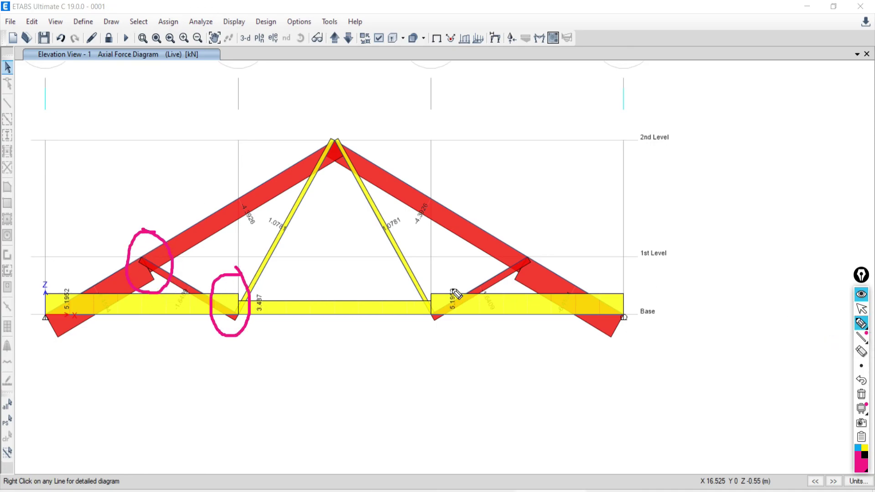
mouse_move(441, 282)
mouse_down()
mouse_move(421, 310)
mouse_move(438, 338)
mouse_move(438, 282)
mouse_up()
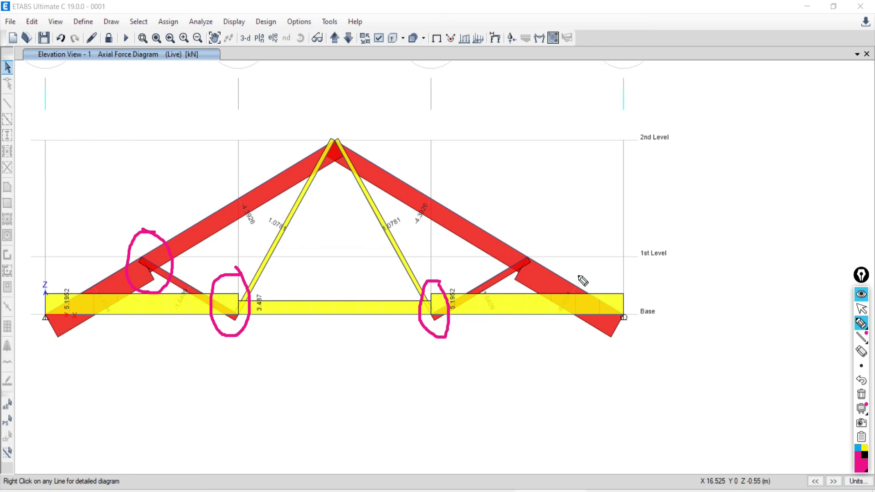
mouse_move(539, 238)
mouse_down()
mouse_move(518, 240)
mouse_move(503, 276)
mouse_move(516, 286)
mouse_move(544, 281)
mouse_move(537, 237)
mouse_up()
click(859, 310)
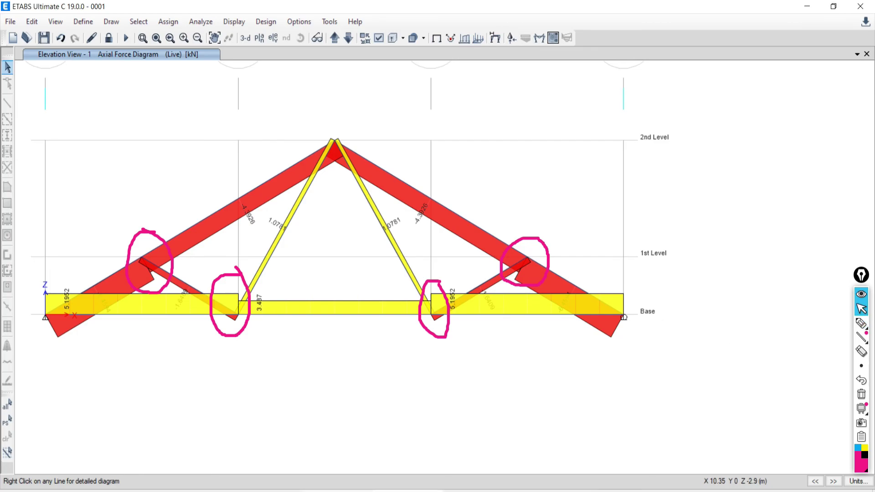
key(alt+Tab)
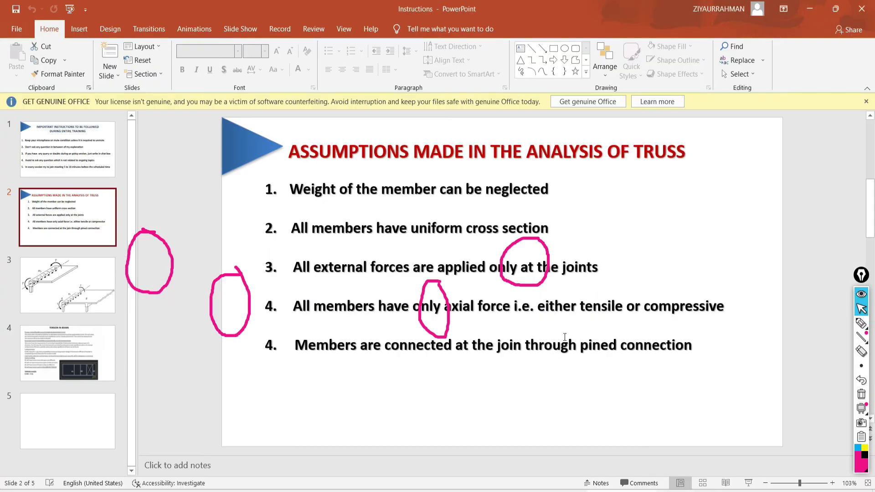
Highlight 'pined' in the pinned-connection assumption, then return to the Word truss document.
double_click(616, 350)
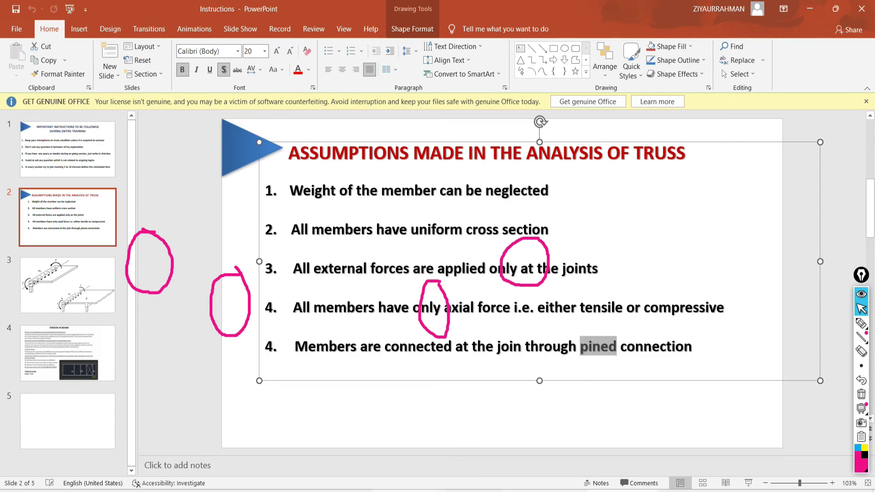
click(436, 466)
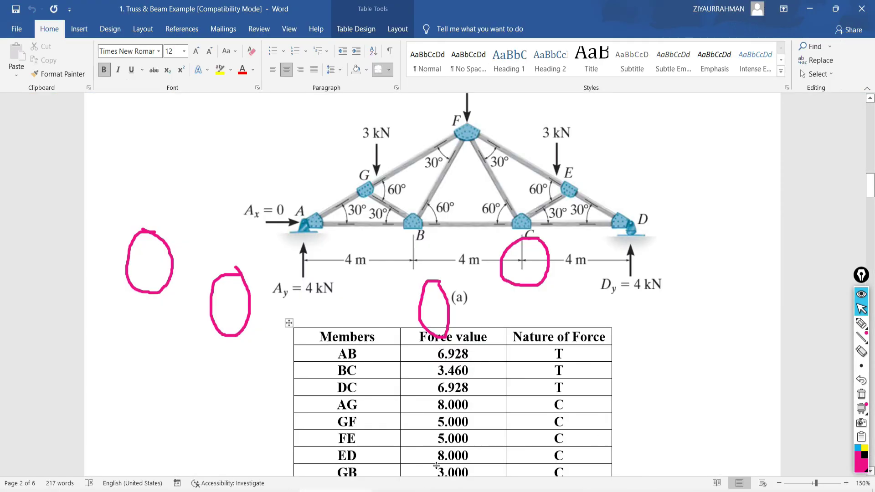
Back in ETABS, sketch a fixed-joint detail labelled 'Fix' over the axial force diagram.
click(409, 488)
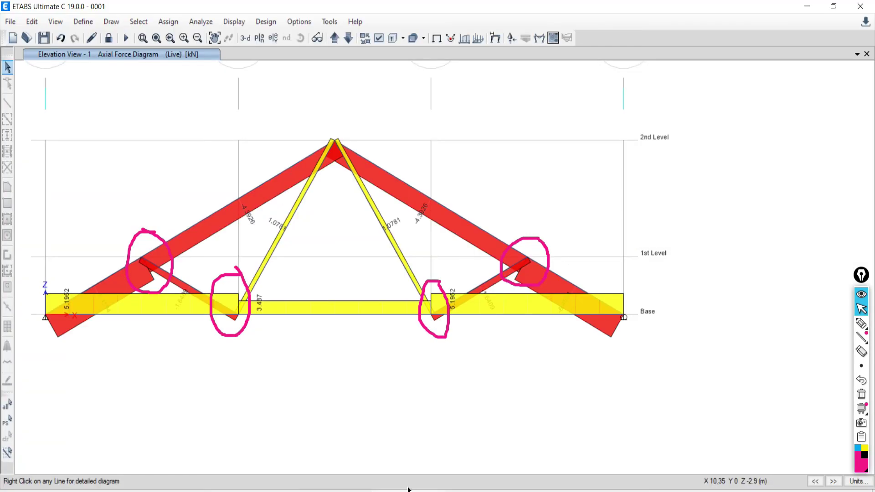
click(859, 325)
mouse_move(728, 97)
mouse_down()
mouse_move(633, 141)
mouse_move(537, 170)
mouse_up()
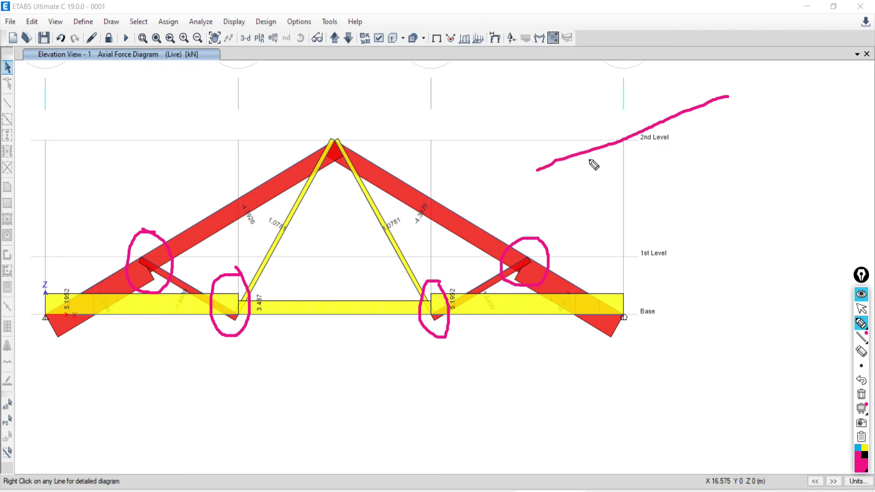
drag(730, 95, 789, 226)
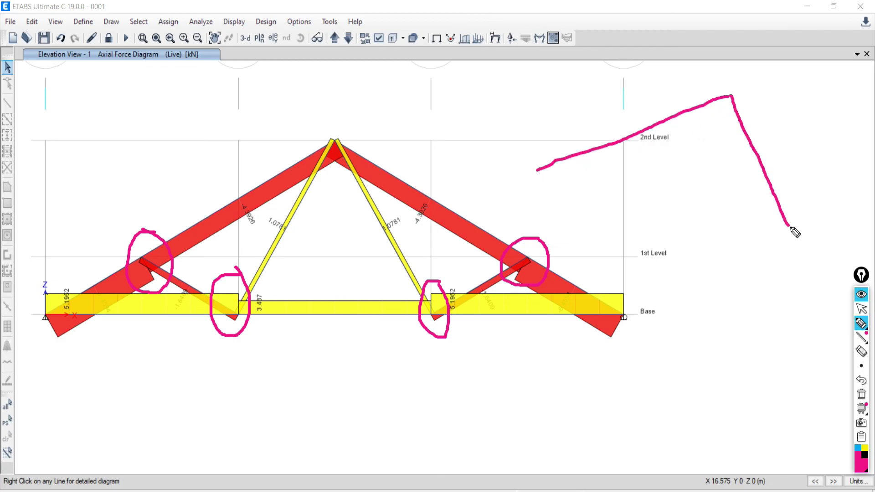
drag(640, 130, 687, 231)
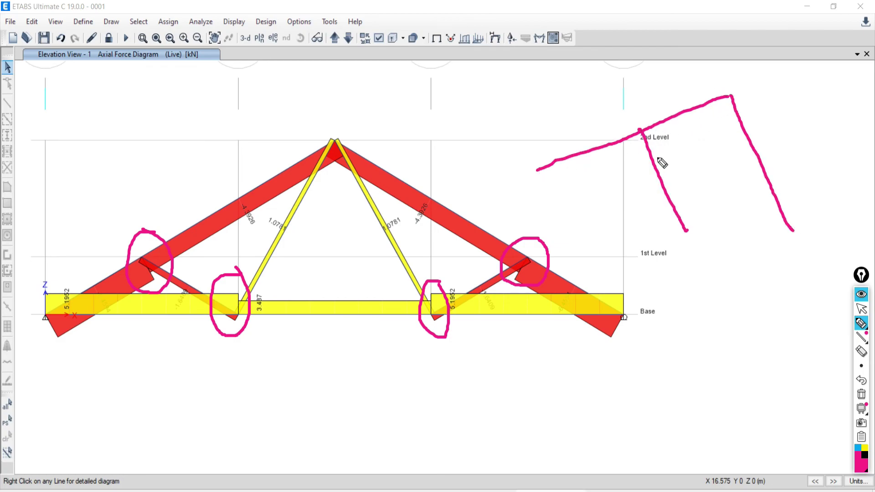
mouse_move(642, 136)
mouse_down()
mouse_move(655, 174)
mouse_move(649, 114)
mouse_move(629, 110)
mouse_move(621, 119)
mouse_move(624, 144)
mouse_move(655, 153)
mouse_move(667, 147)
mouse_move(652, 110)
mouse_up()
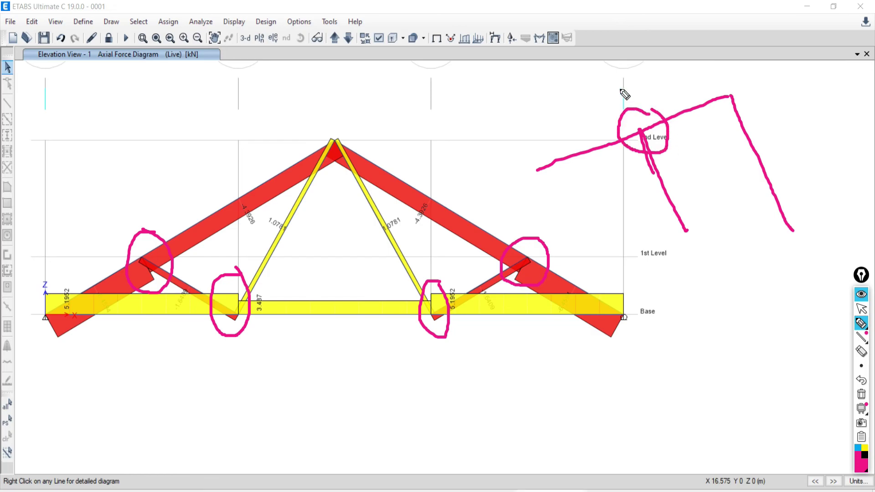
mouse_move(606, 58)
mouse_down()
mouse_move(602, 101)
mouse_move(619, 78)
mouse_up()
drag(622, 76, 623, 91)
drag(629, 76, 641, 91)
click(656, 80)
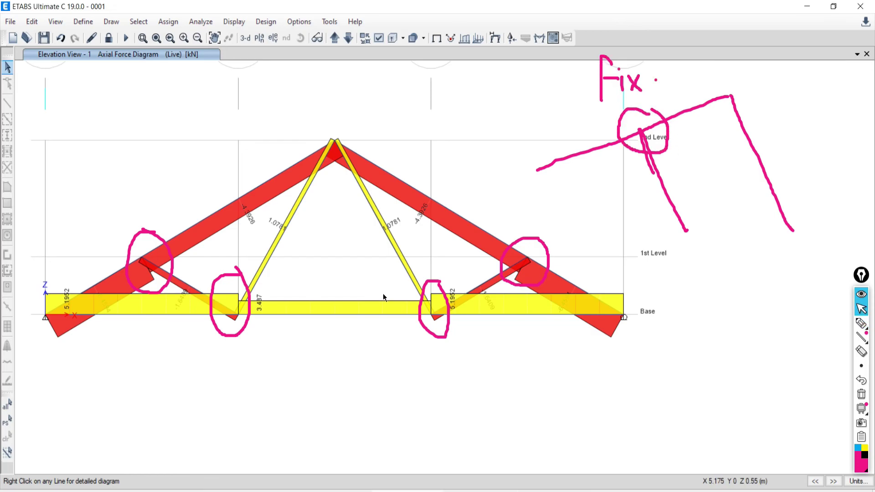
Re-circle the left top chord joint, then wipe all annotations from the screen.
click(862, 366)
click(862, 323)
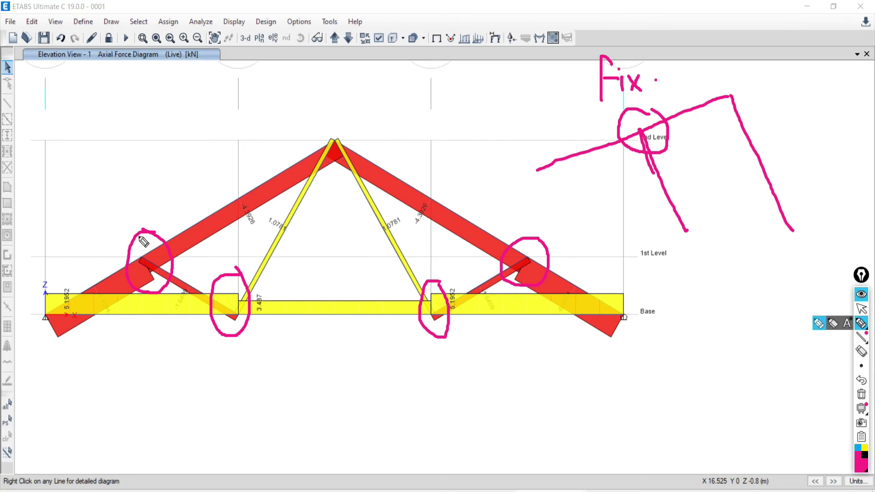
mouse_move(146, 235)
mouse_down()
mouse_move(122, 252)
mouse_move(133, 277)
mouse_move(167, 281)
mouse_move(172, 258)
mouse_move(148, 234)
mouse_up()
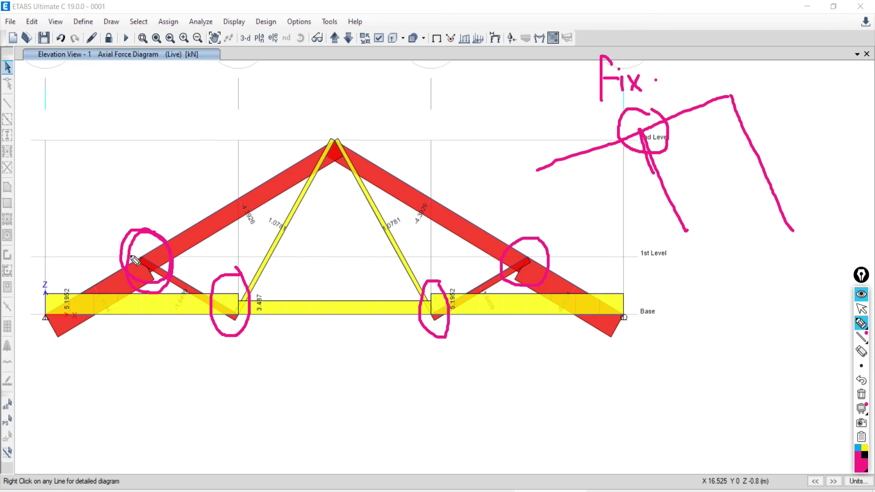
click(861, 394)
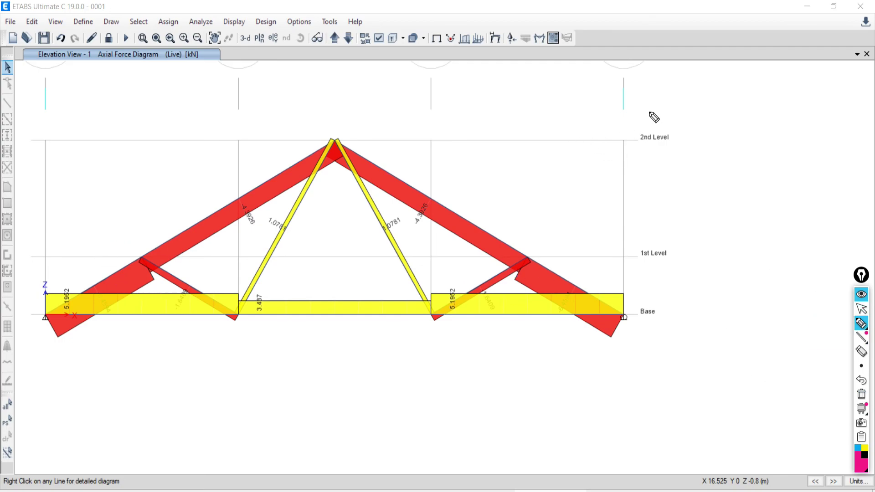
drag(693, 75, 517, 154)
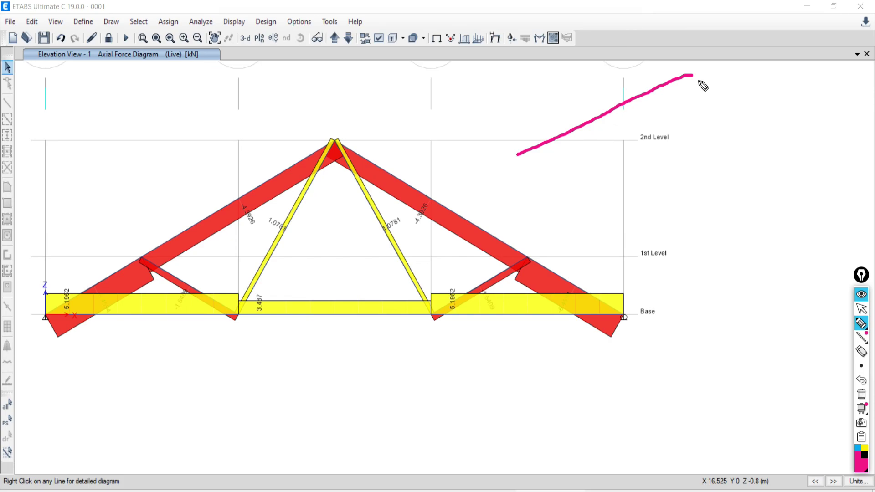
drag(690, 76, 758, 215)
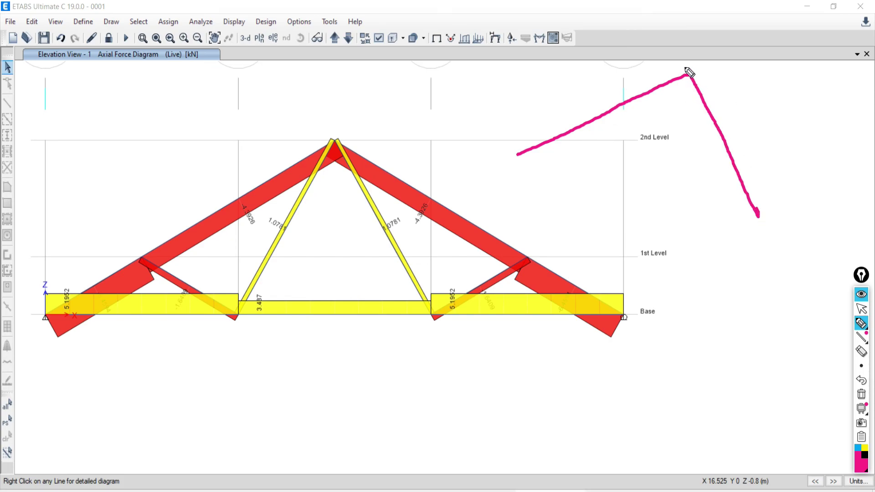
mouse_move(694, 68)
mouse_down()
mouse_move(686, 67)
mouse_move(680, 89)
mouse_move(699, 94)
mouse_move(713, 78)
mouse_move(705, 66)
mouse_move(723, 64)
mouse_move(726, 97)
mouse_move(744, 84)
mouse_move(744, 94)
mouse_up()
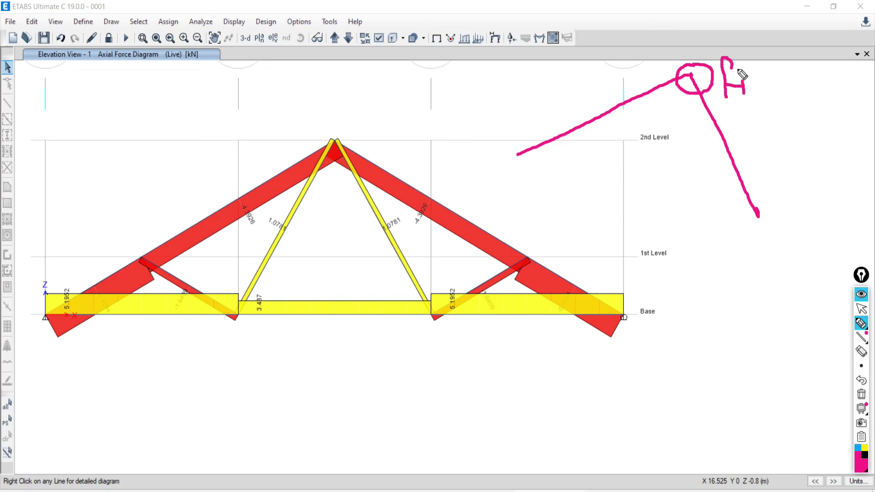
click(737, 69)
drag(773, 60, 750, 122)
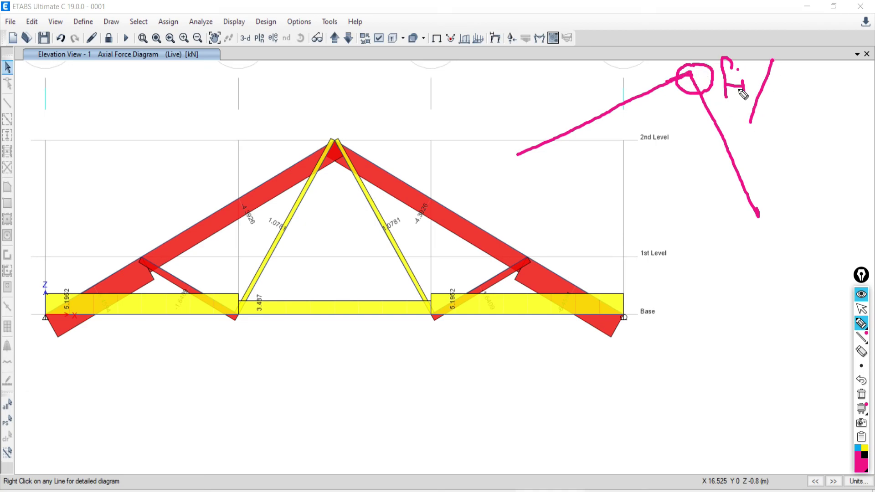
mouse_move(783, 78)
mouse_down()
mouse_move(780, 103)
mouse_move(787, 94)
mouse_move(808, 110)
mouse_up()
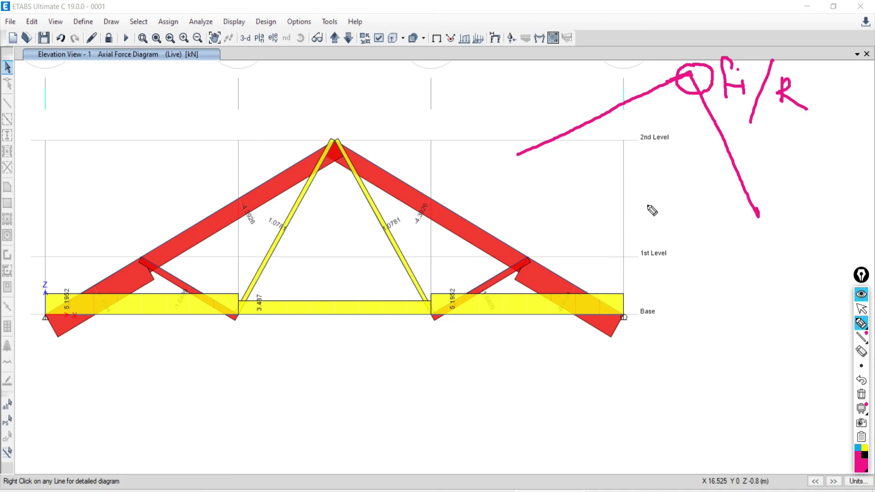
drag(652, 210, 643, 270)
mouse_move(643, 238)
mouse_down()
mouse_move(659, 238)
mouse_move(660, 256)
mouse_move(670, 256)
mouse_up()
click(658, 221)
drag(670, 228, 691, 264)
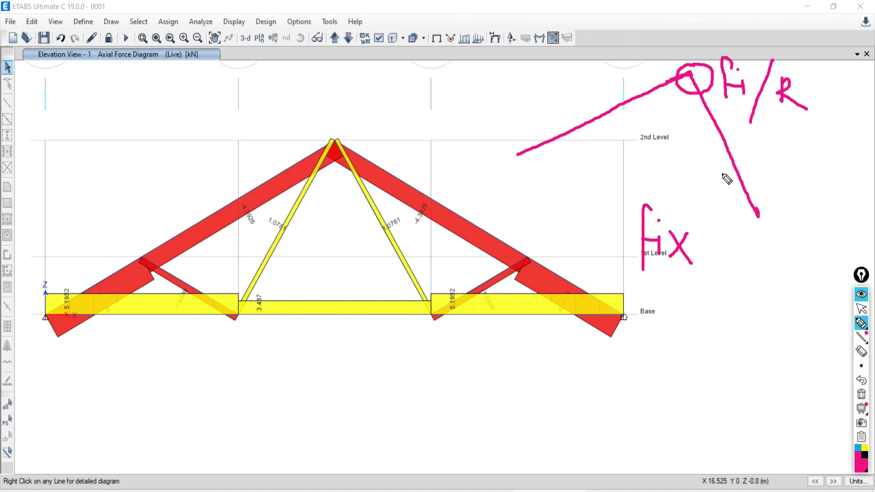
drag(510, 190, 595, 147)
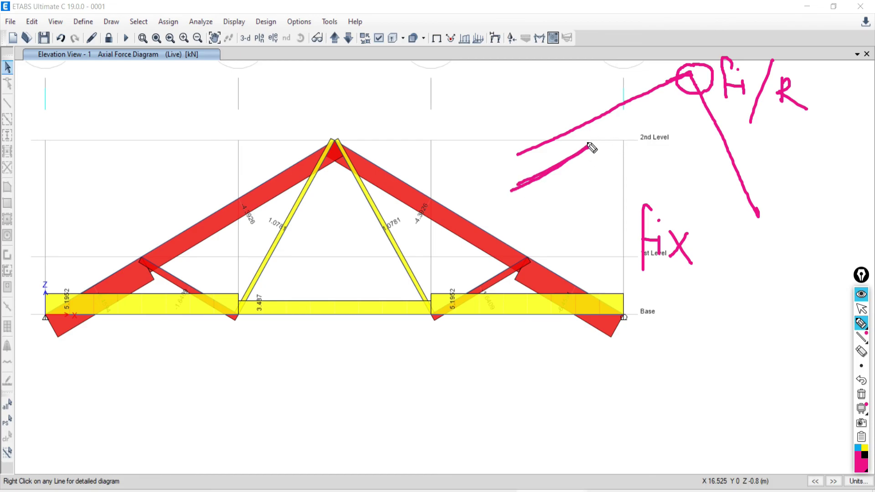
drag(591, 142, 636, 193)
mouse_move(538, 177)
mouse_down()
mouse_move(606, 251)
mouse_move(532, 170)
mouse_move(525, 187)
mouse_move(548, 198)
mouse_move(555, 176)
mouse_move(542, 171)
mouse_up()
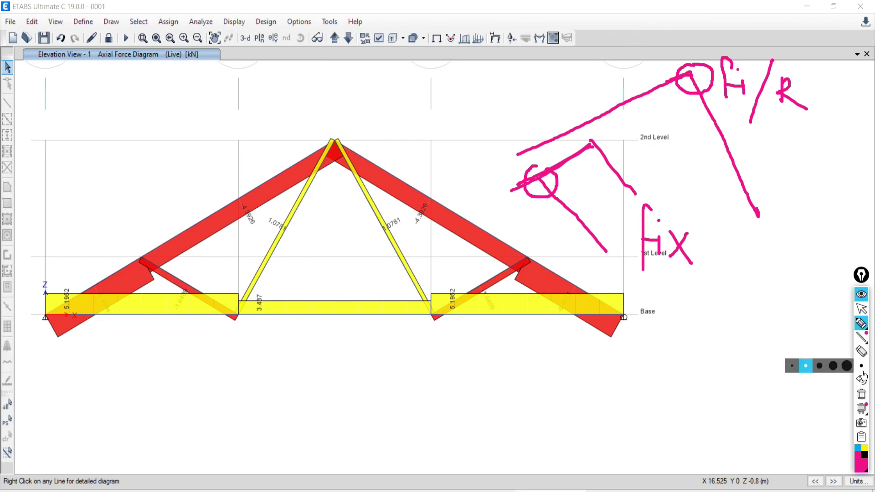
click(861, 395)
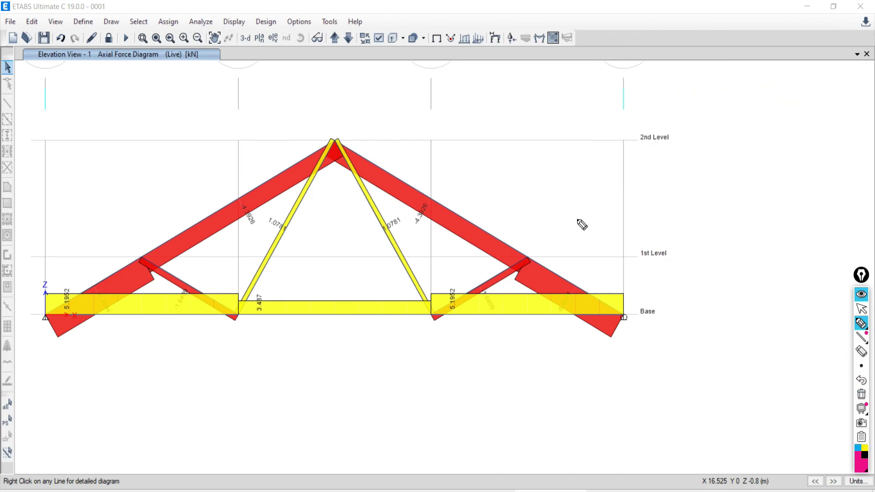
Read the axial force in the left apex diagonal and pan the truss view.
click(861, 309)
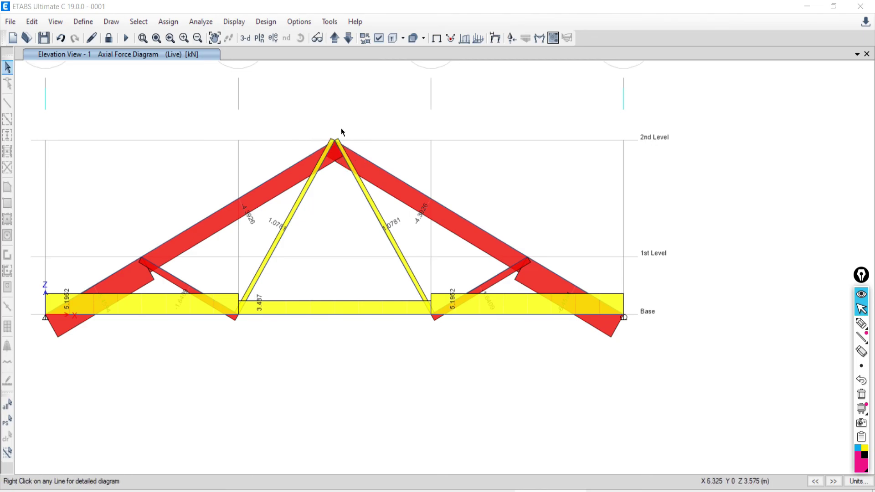
click(324, 161)
middle_drag(310, 185, 427, 228)
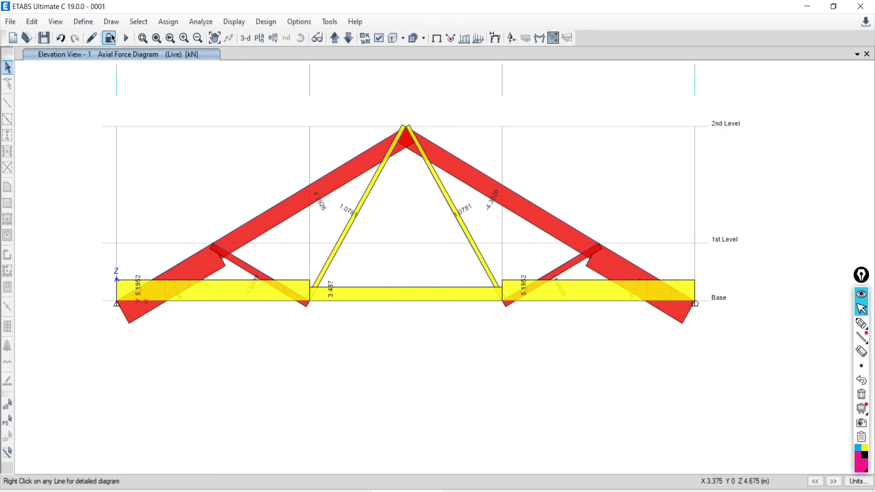
Use Lock/Unlock Model to bring up the warning about deleting analysis results.
mouse_move(520, 197)
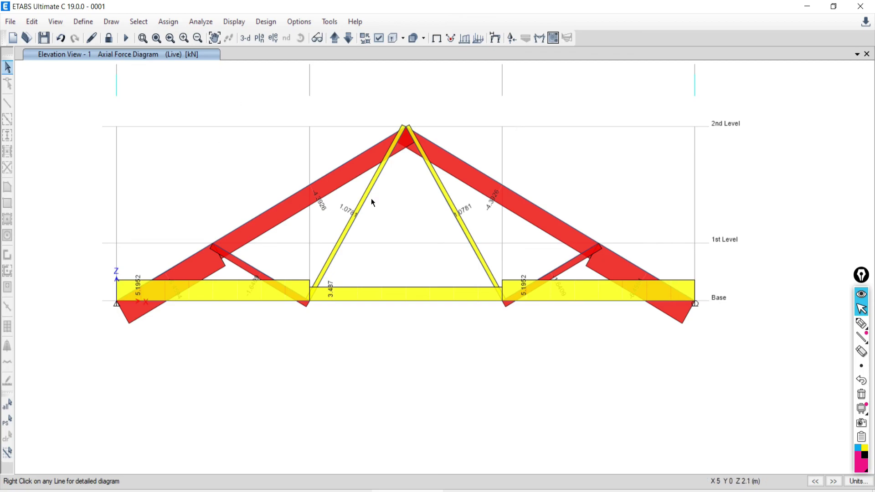
mouse_move(342, 167)
click(109, 38)
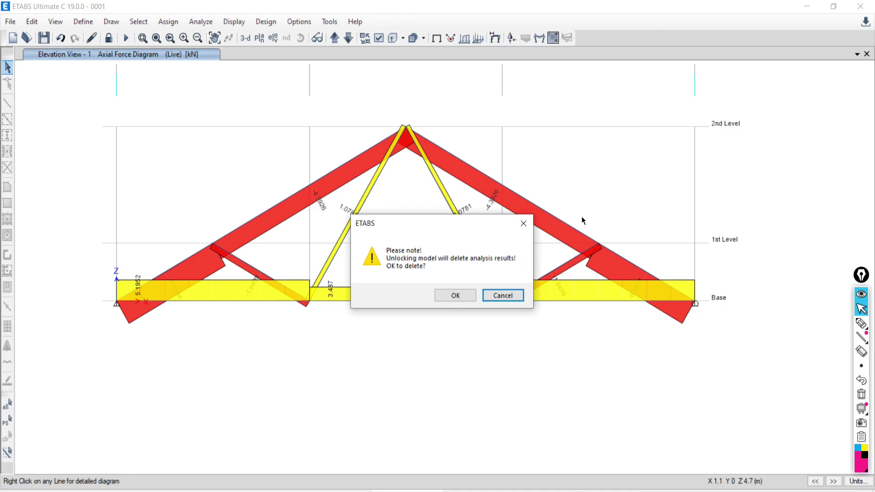
Confirm unlocking the model, discarding analysis results, and clear the on-screen marks.
click(454, 295)
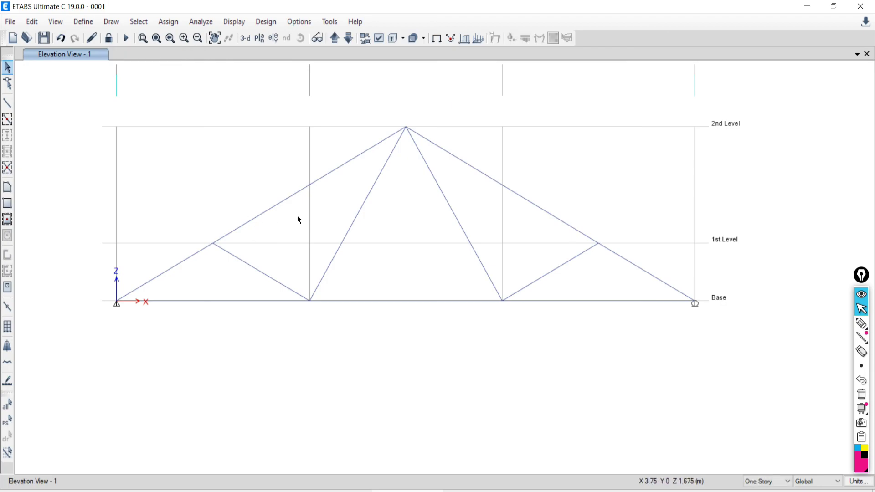
click(862, 323)
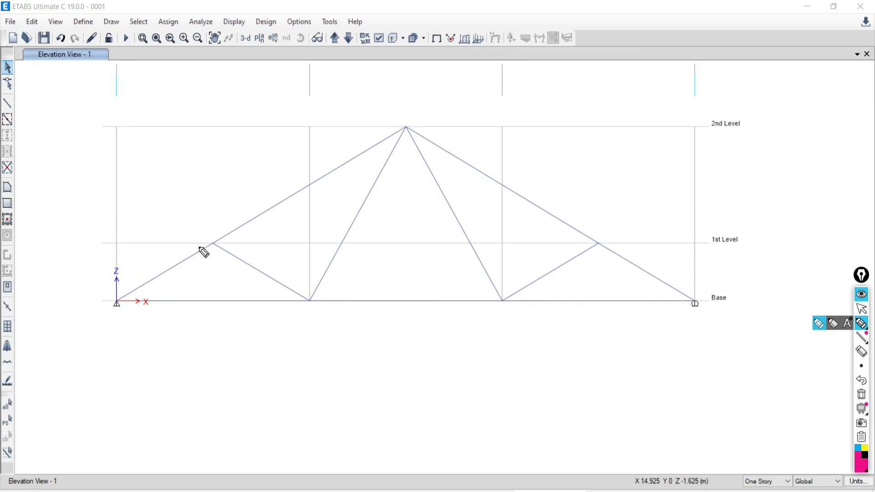
mouse_move(204, 250)
mouse_down()
mouse_move(196, 252)
mouse_move(219, 241)
mouse_up()
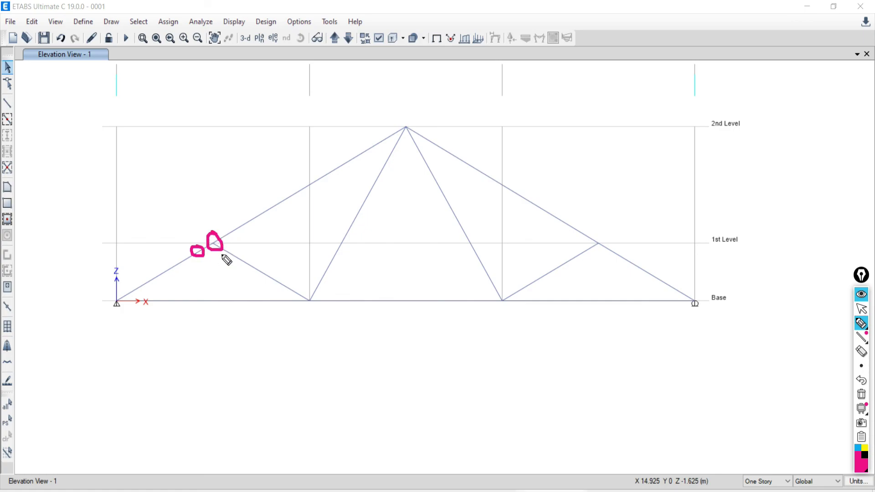
click(861, 396)
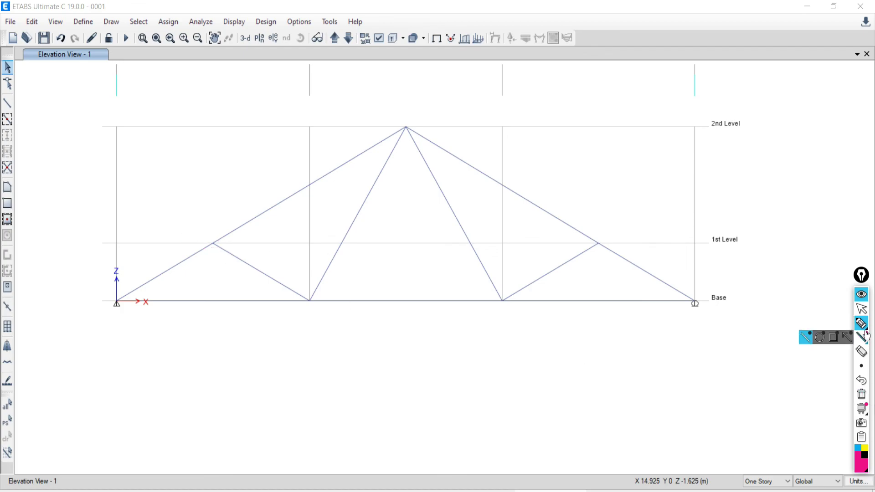
click(861, 309)
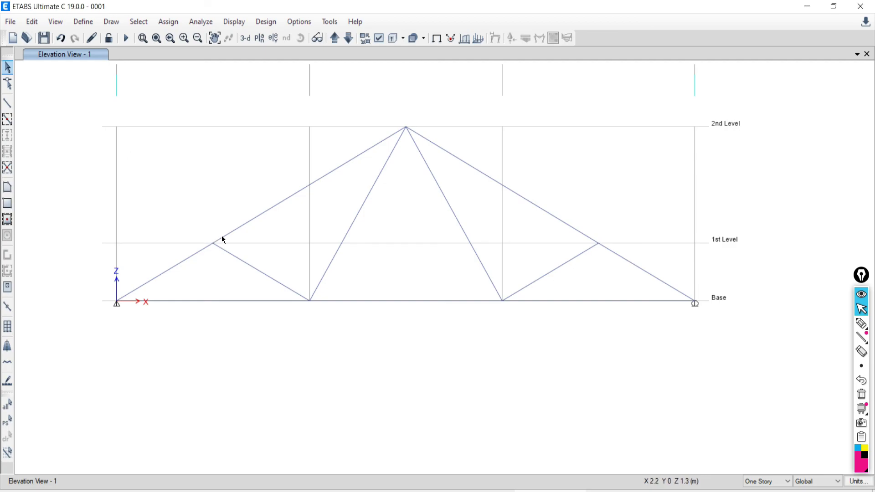
Select all eleven truss chords and diagonals and open the Assign > Frame options.
click(222, 239)
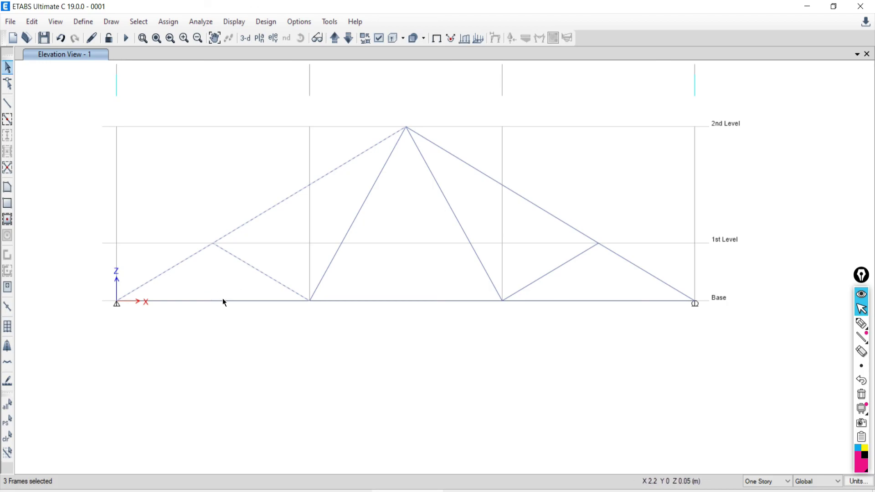
drag(208, 315, 209, 314)
click(358, 208)
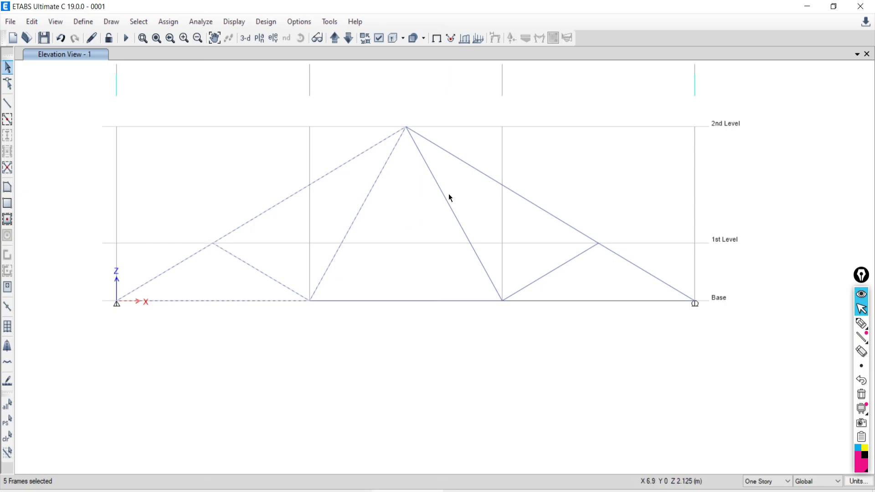
click(469, 166)
click(548, 265)
click(565, 301)
click(483, 300)
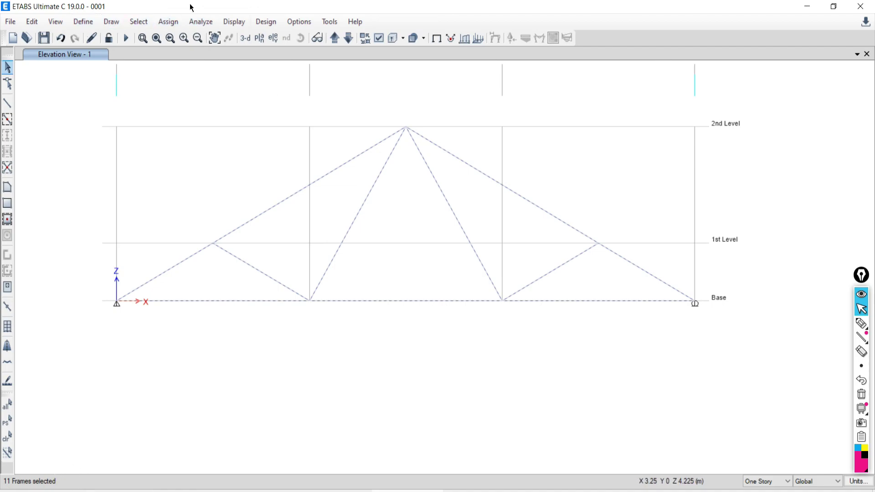
click(168, 23)
mouse_move(196, 52)
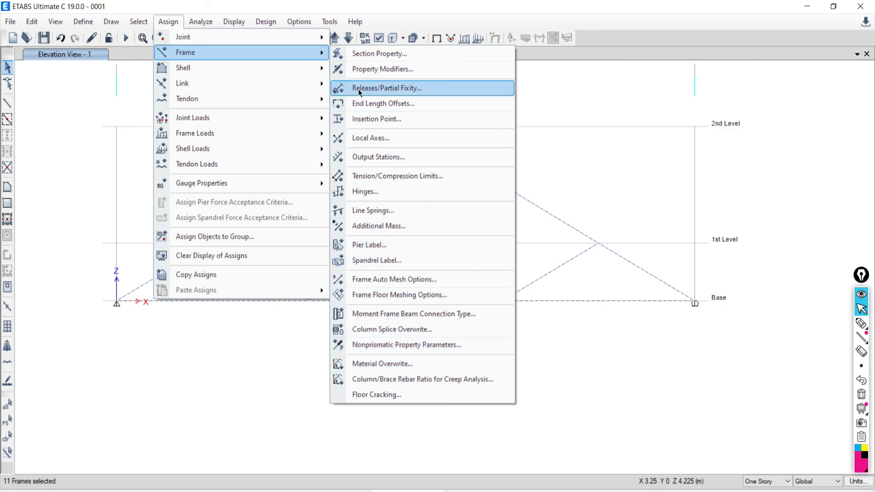
Open Releases/Partial Fixity and tick the Moment 22 and Moment 33 Start releases.
click(370, 91)
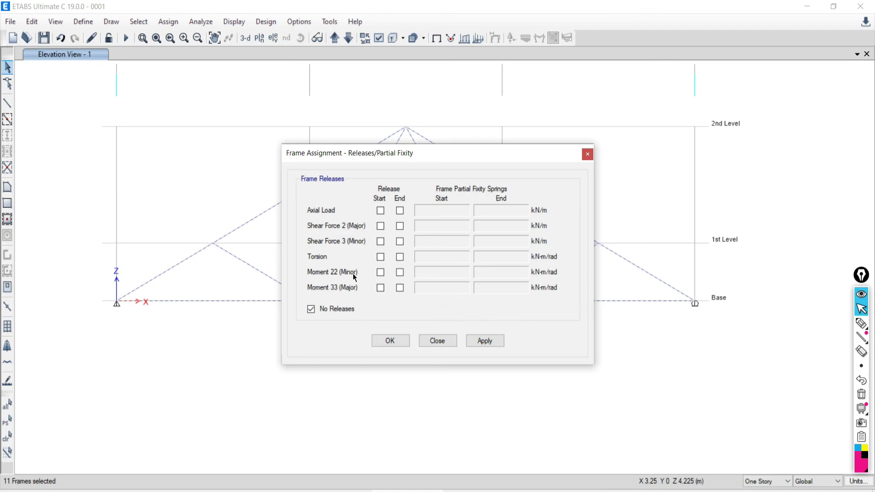
drag(386, 155, 177, 81)
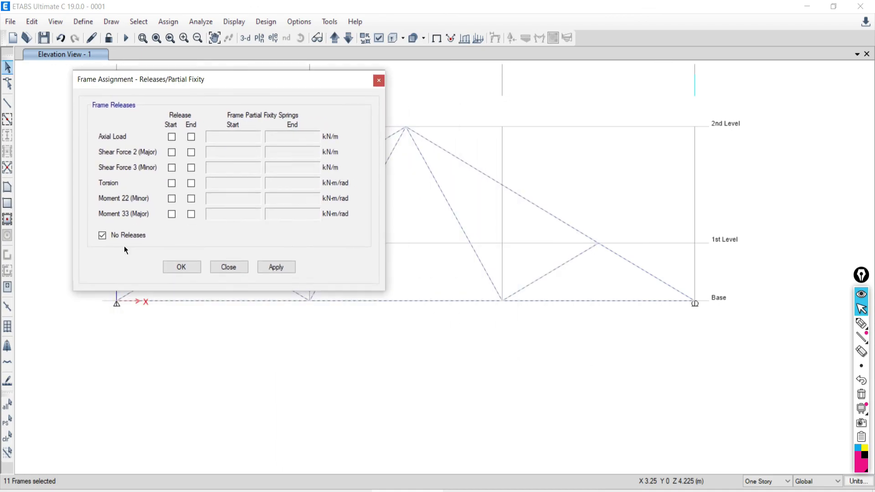
click(171, 199)
click(171, 214)
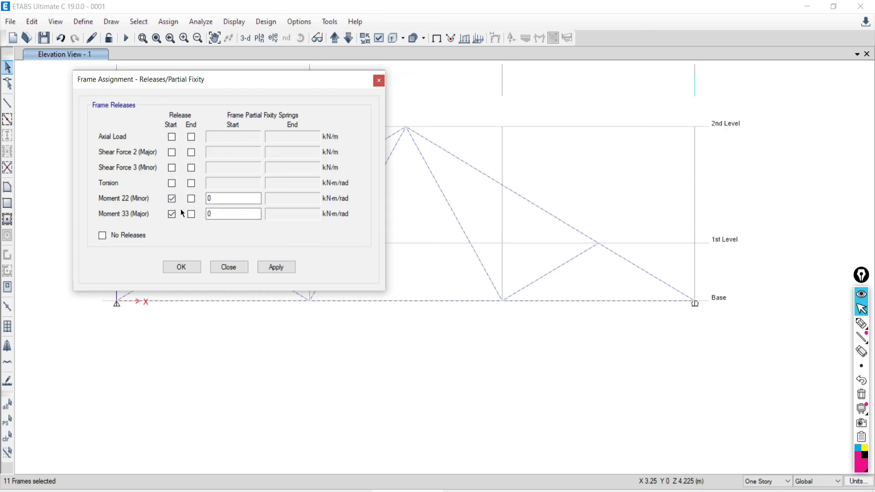
Sketch an annotation of a member with hinges circled at both ends.
click(862, 323)
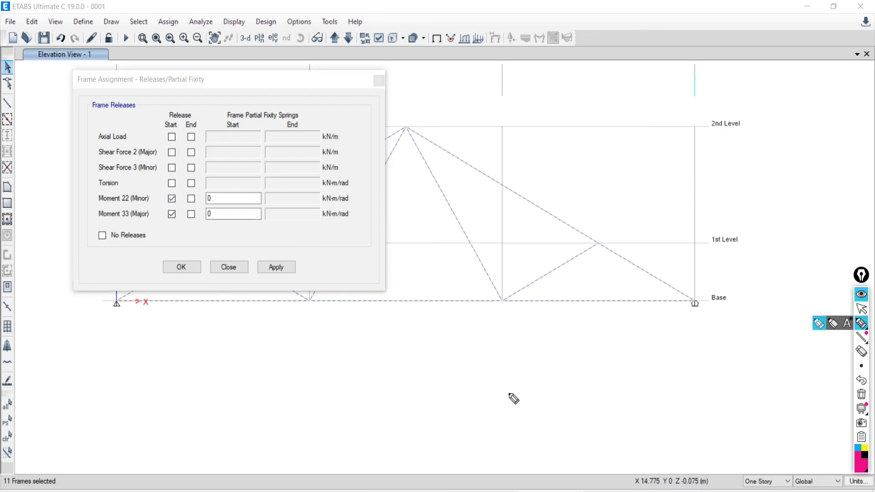
drag(509, 393, 707, 390)
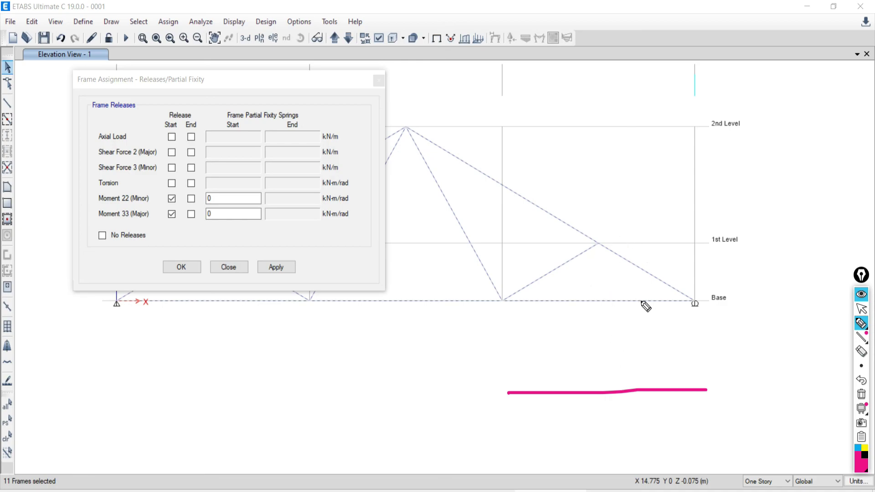
mouse_move(529, 389)
mouse_down()
mouse_move(524, 400)
mouse_move(528, 385)
mouse_up()
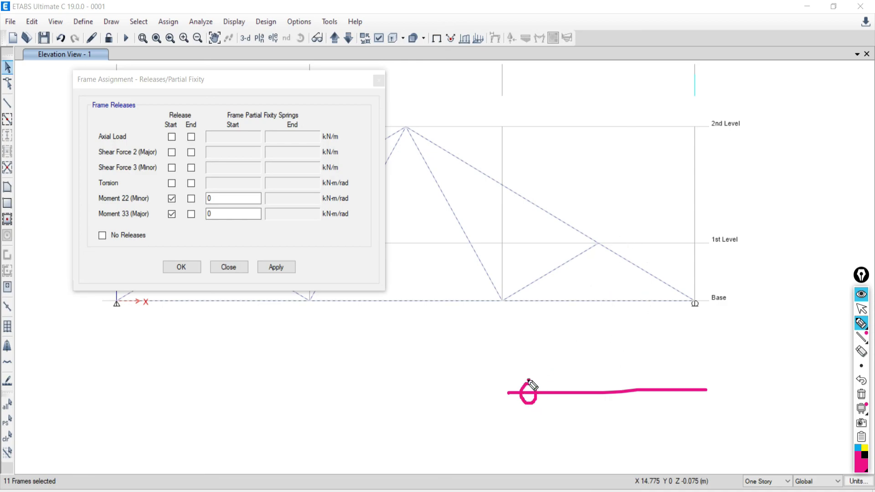
mouse_move(679, 377)
mouse_down()
mouse_move(694, 390)
mouse_move(684, 372)
mouse_up()
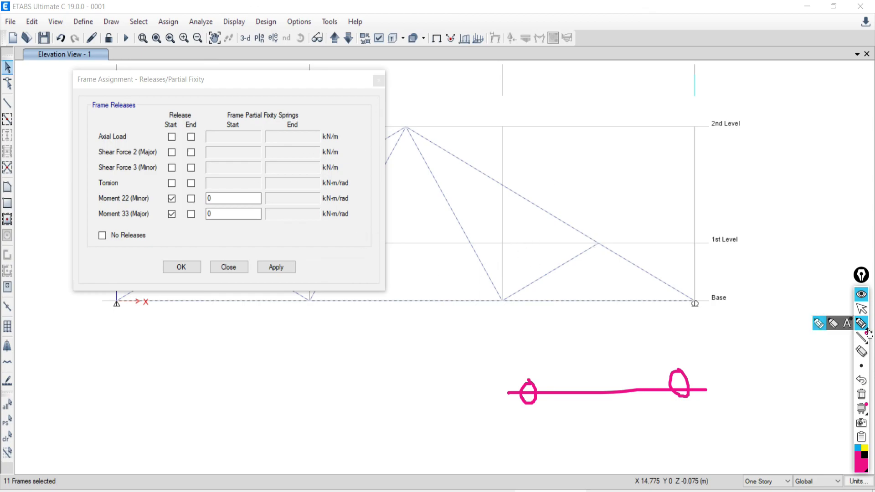
click(860, 312)
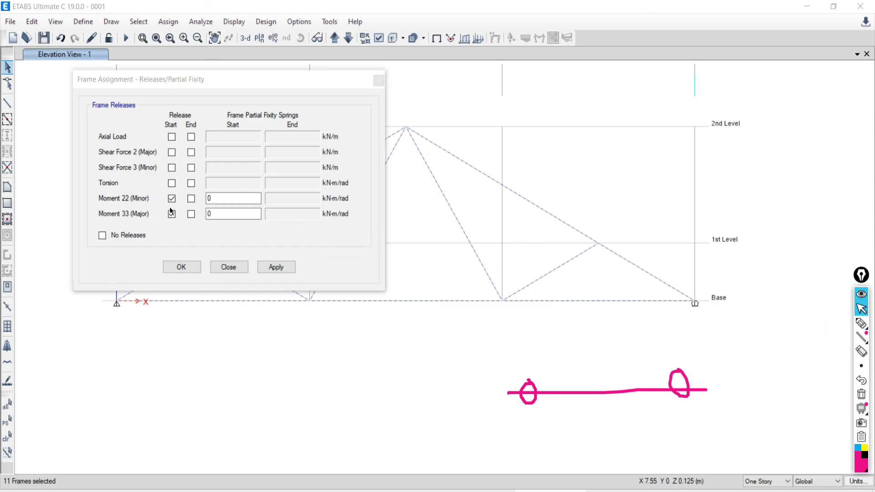
Tick the Moment 22 and Moment 33 End releases and apply them to the members.
click(190, 199)
click(191, 214)
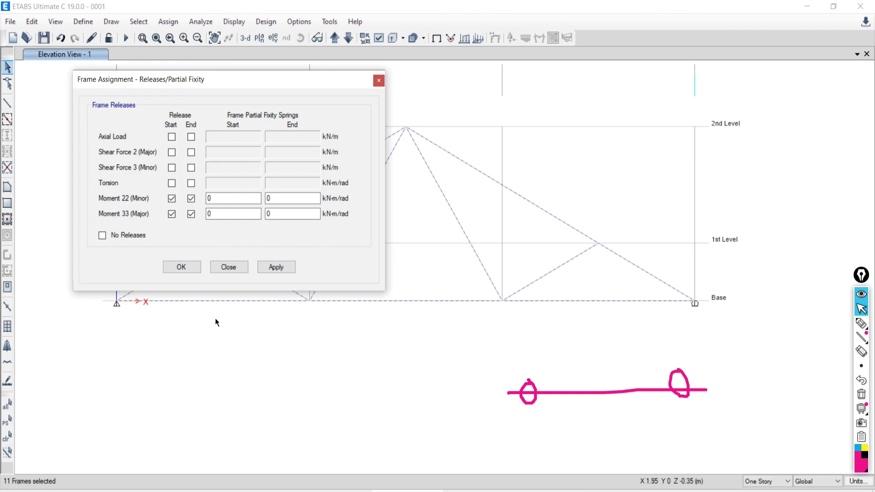
drag(265, 85, 188, 79)
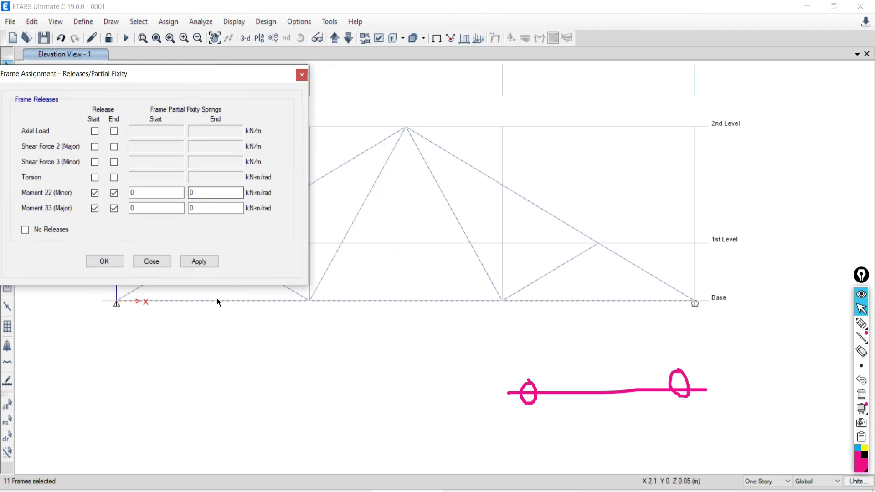
click(198, 262)
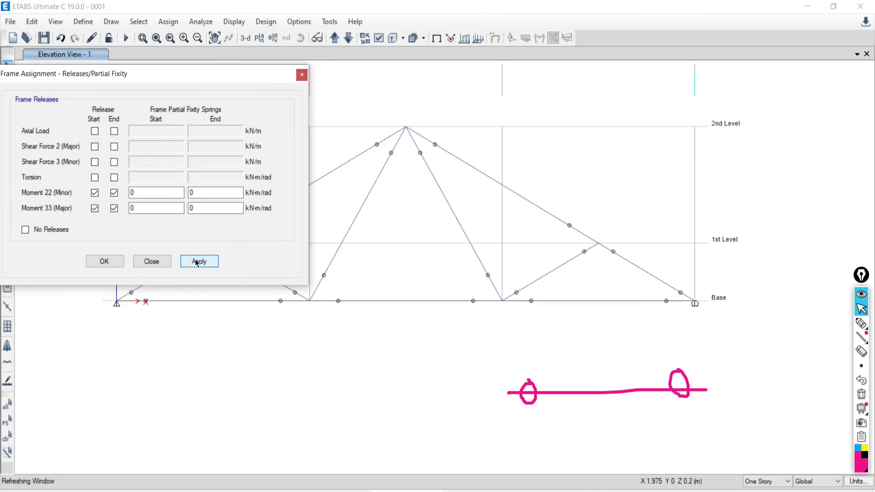
click(152, 261)
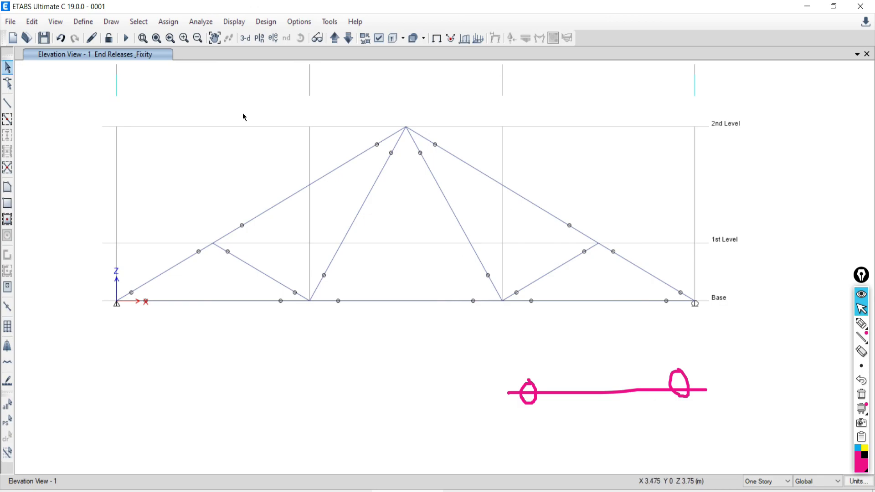
Re-run the analysis (0 errors, 3 warnings) and view the Dead-case deformed truss.
click(861, 396)
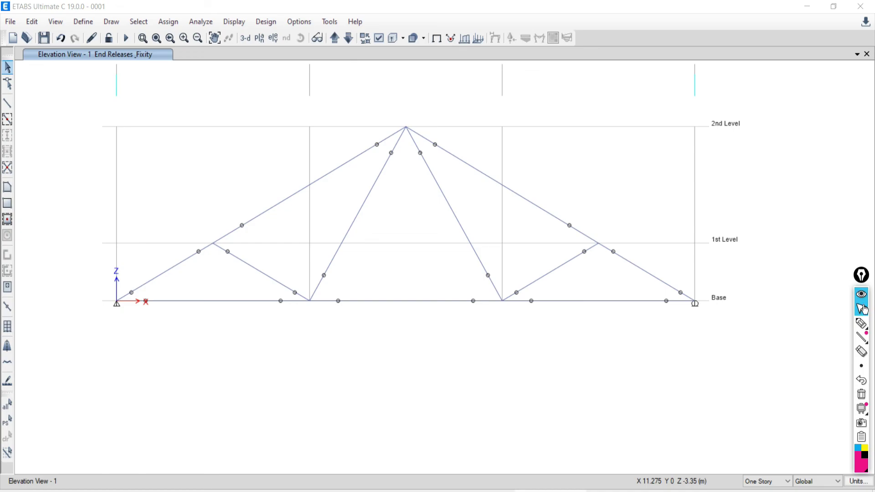
click(305, 217)
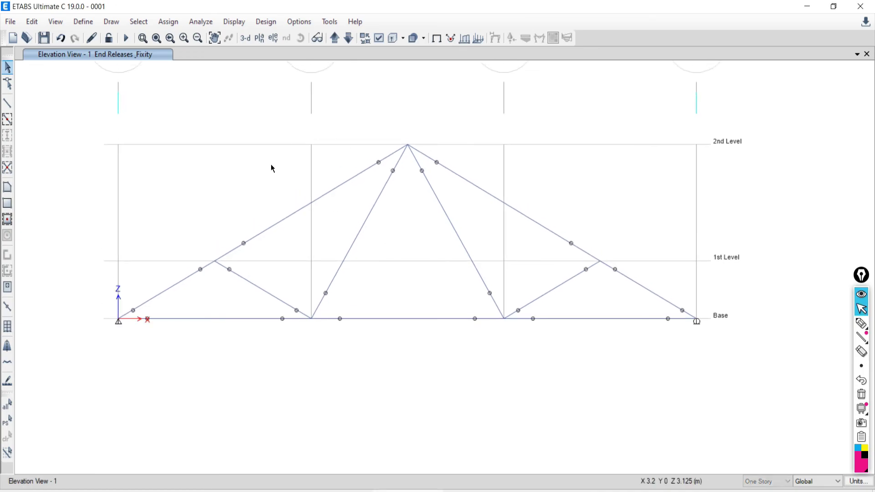
click(126, 38)
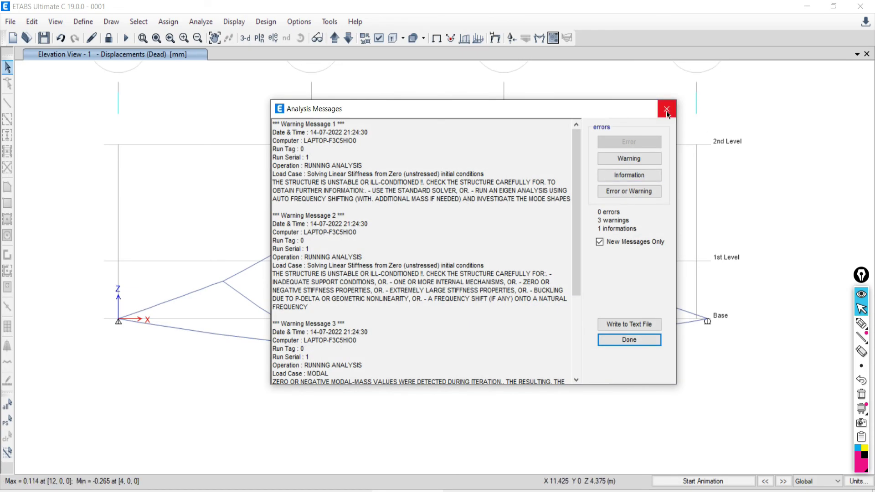
click(666, 109)
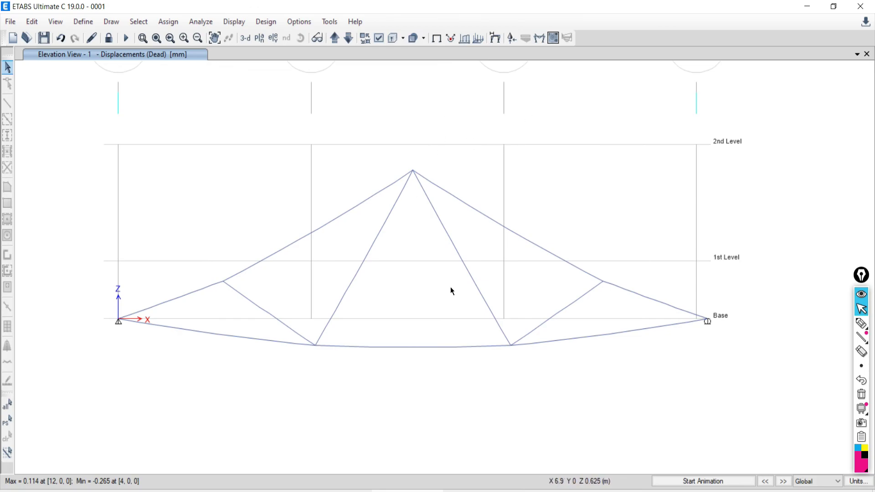
mouse_move(452, 291)
middle_down()
mouse_move(461, 279)
mouse_move(460, 290)
middle_up()
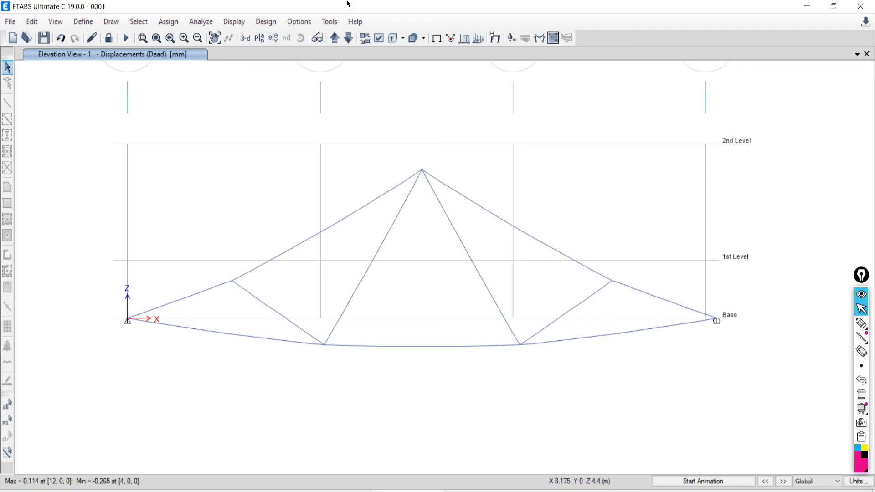
Show the Live-case Axial Force diagram through Frame/Pier/Spandrel/Link Forces.
click(233, 22)
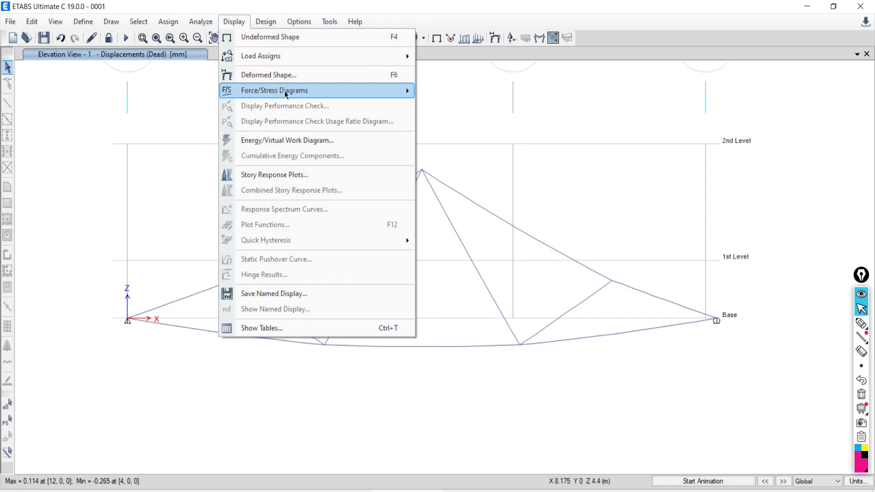
mouse_move(398, 92)
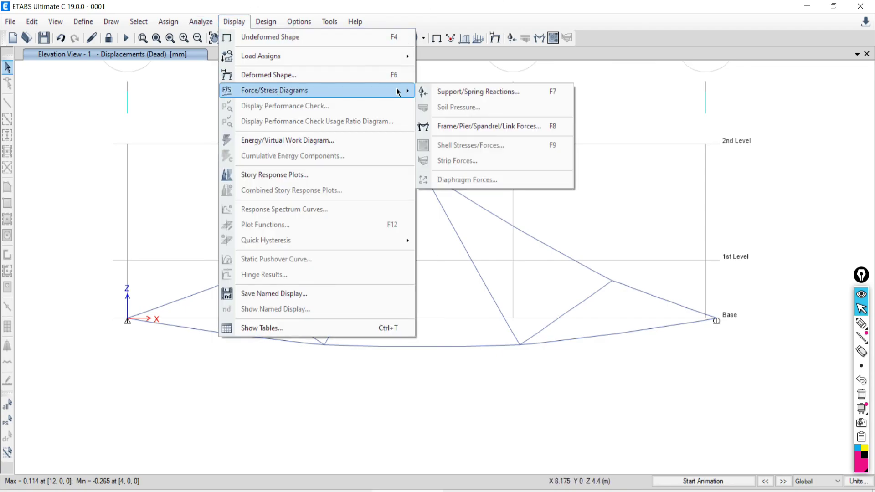
click(453, 131)
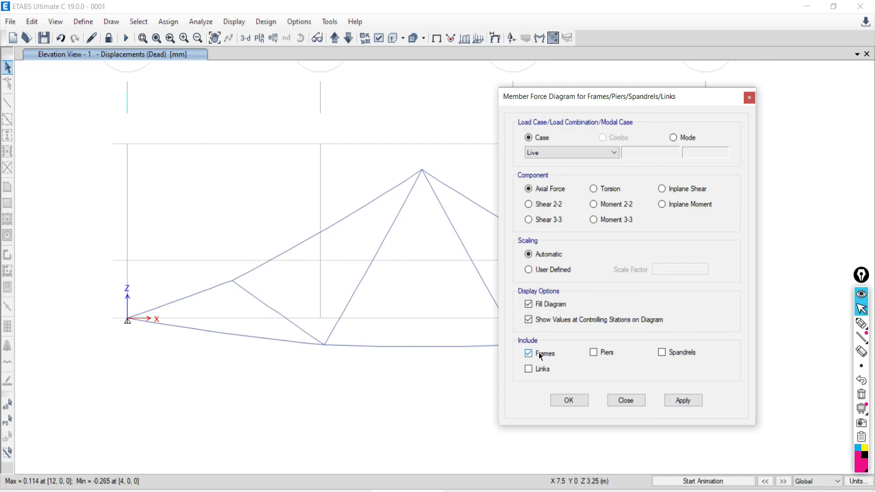
click(683, 401)
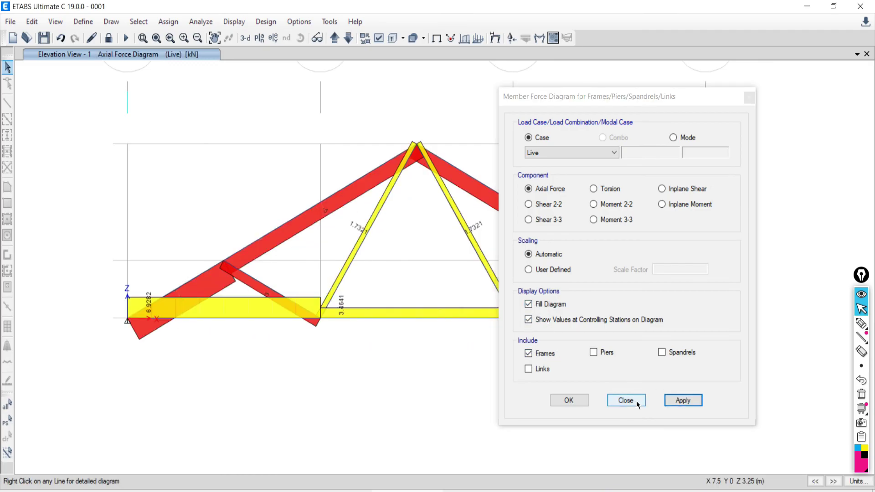
click(626, 401)
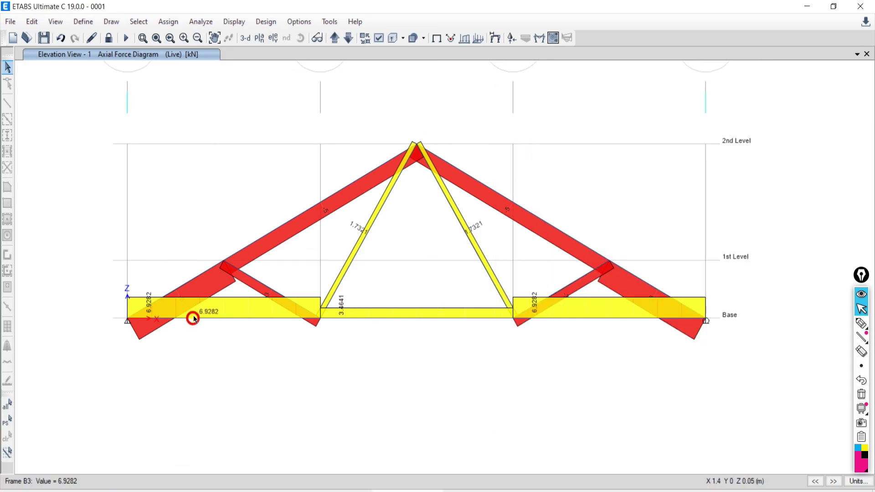
mouse_move(193, 320)
key(alt+Tab)
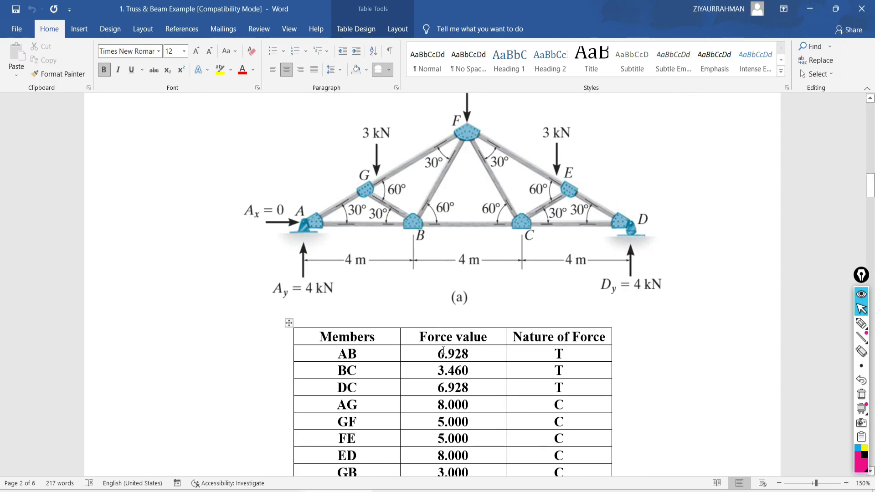
drag(469, 355, 437, 355)
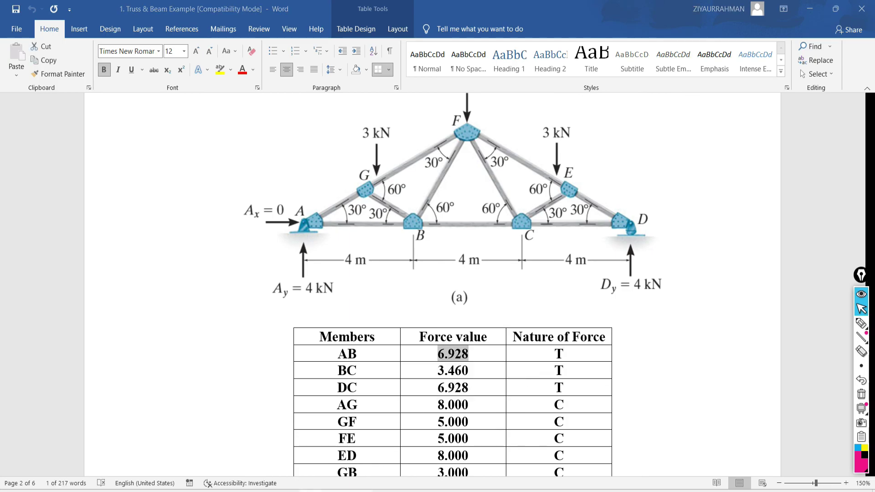
key(alt+Tab)
mouse_move(233, 319)
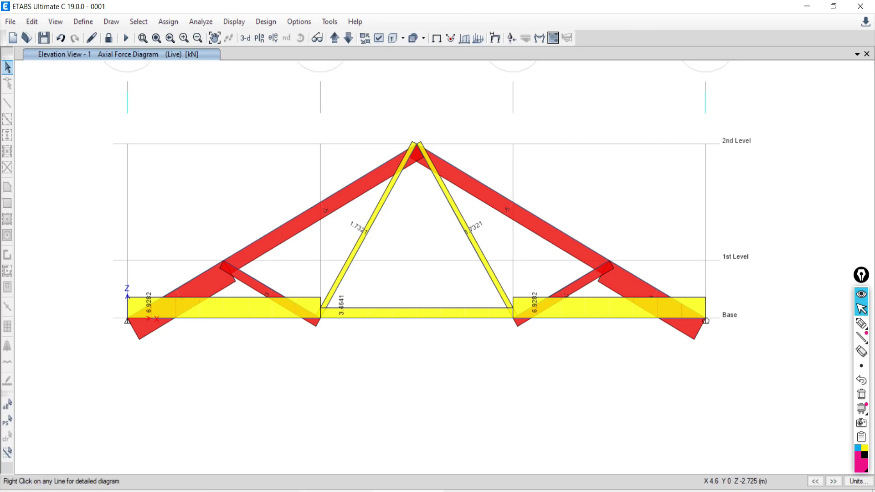
key(alt+Tab)
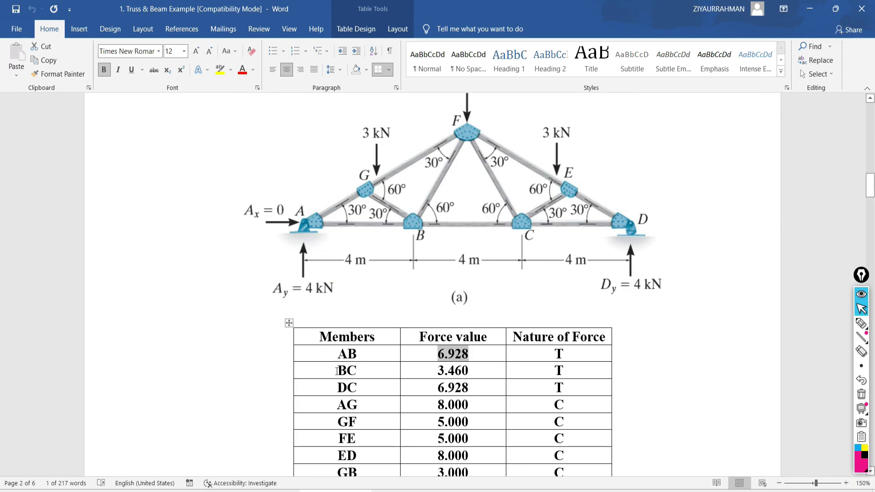
key(alt+Tab)
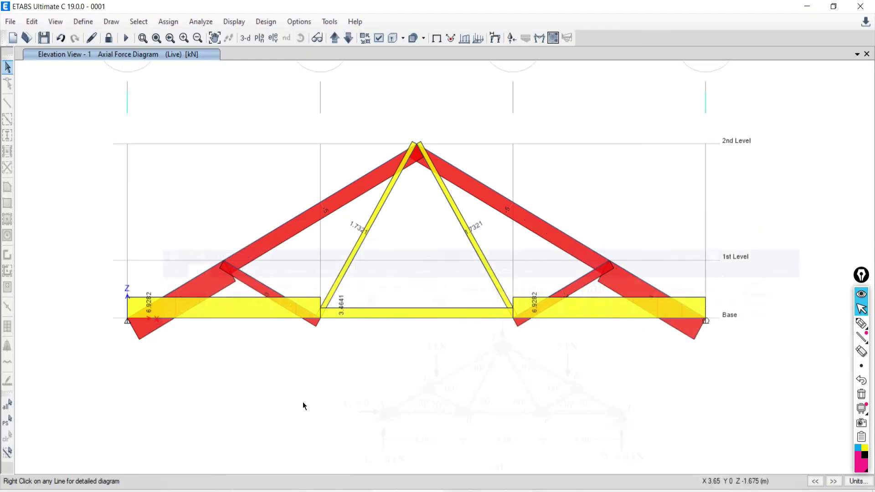
click(397, 319)
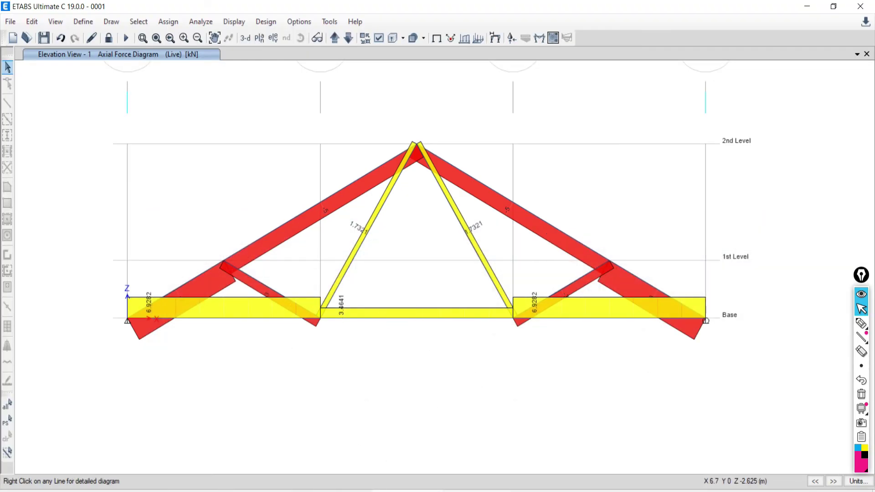
click(190, 280)
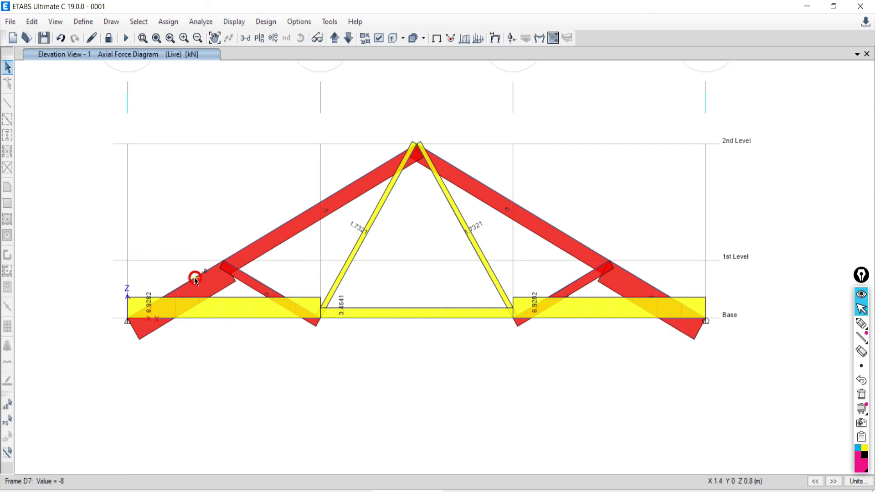
click(187, 281)
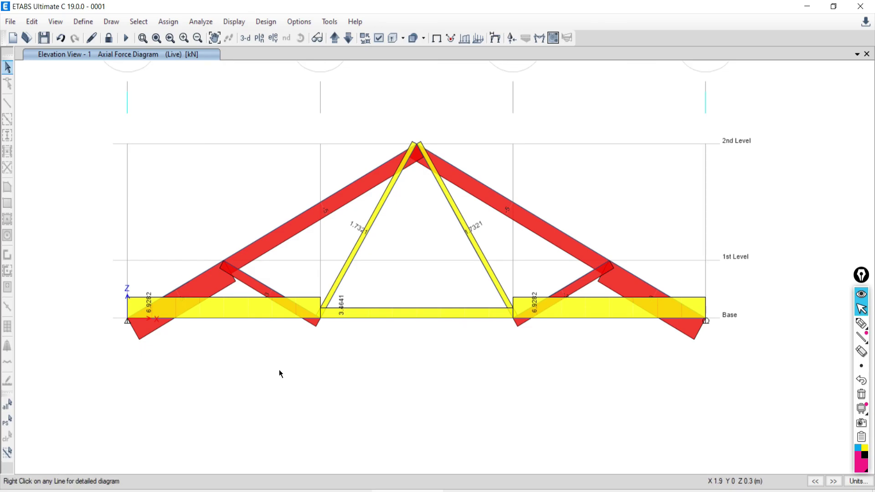
key(alt+Tab)
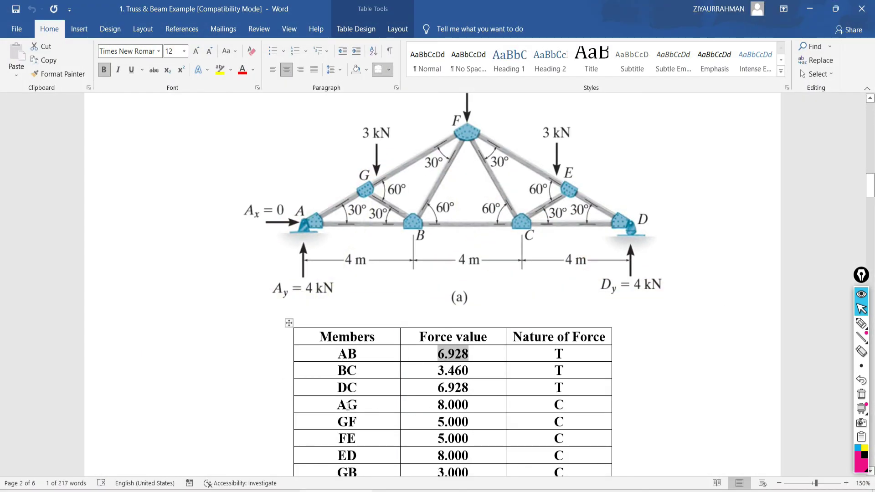
double_click(562, 404)
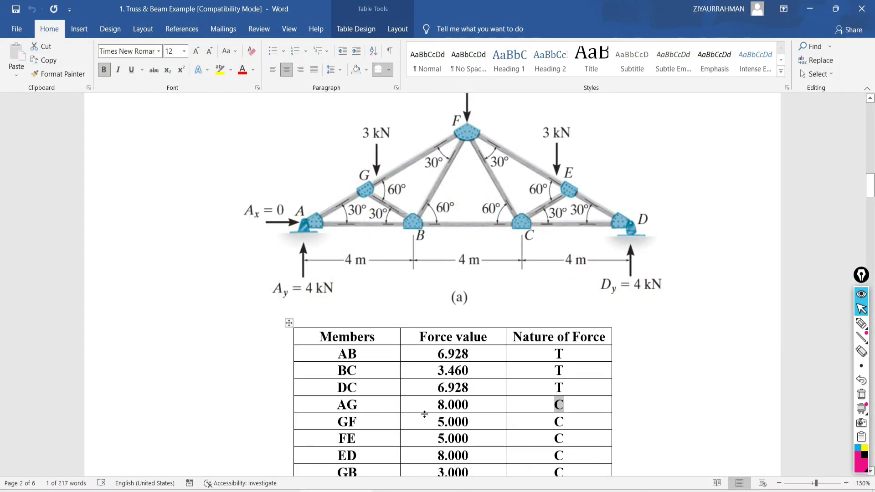
double_click(438, 404)
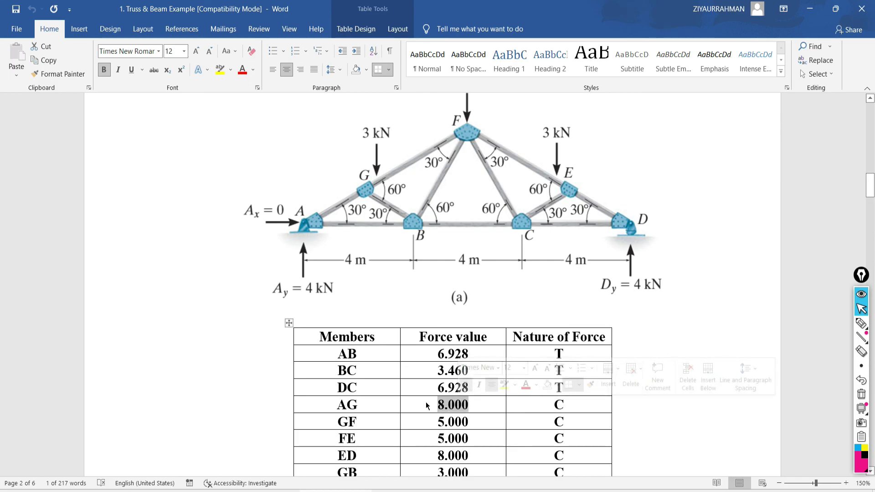
click(402, 483)
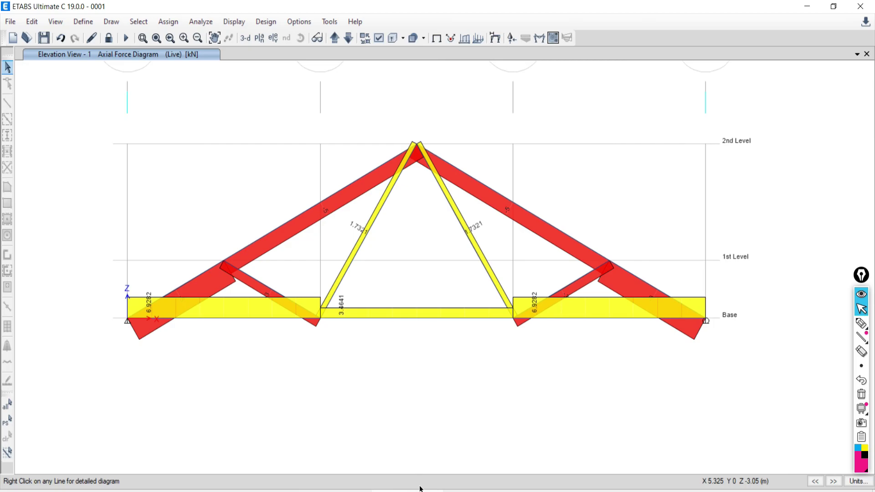
click(363, 240)
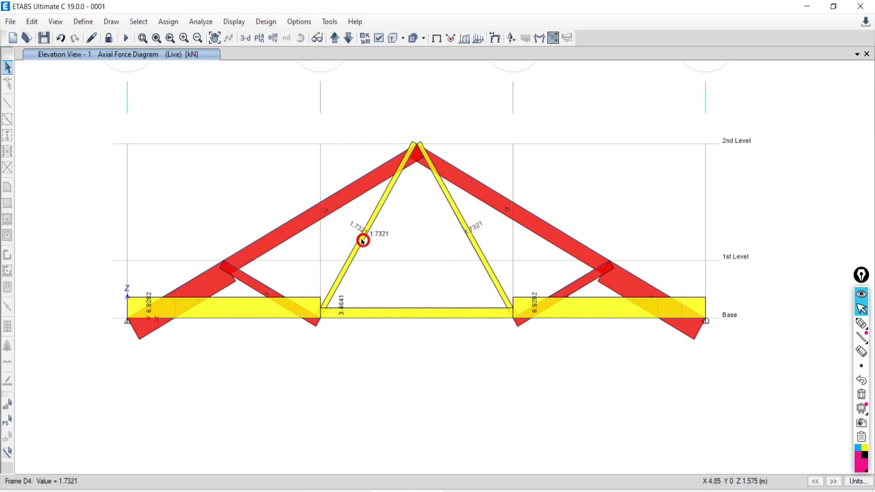
key(alt+Tab)
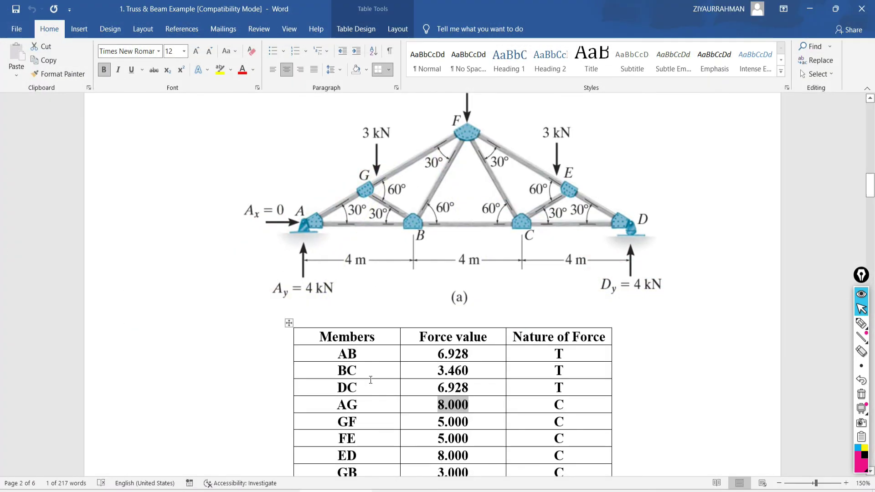
scroll(371, 379, down, 3)
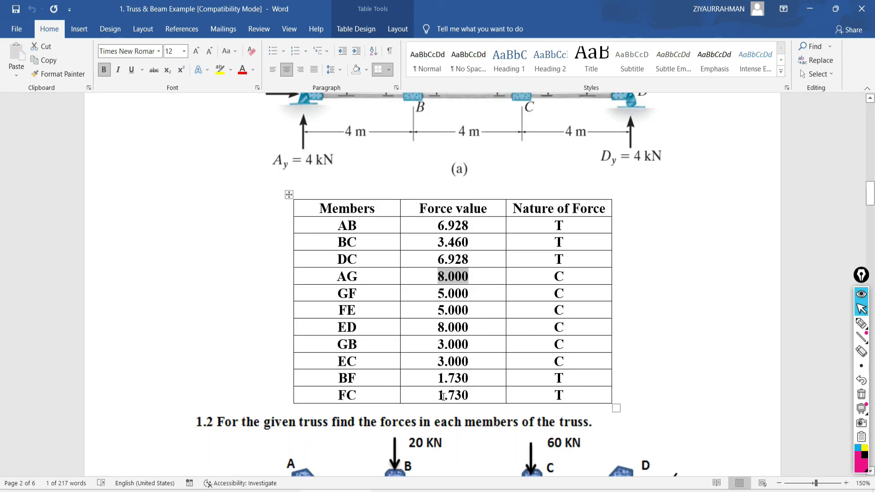
key(alt+Tab)
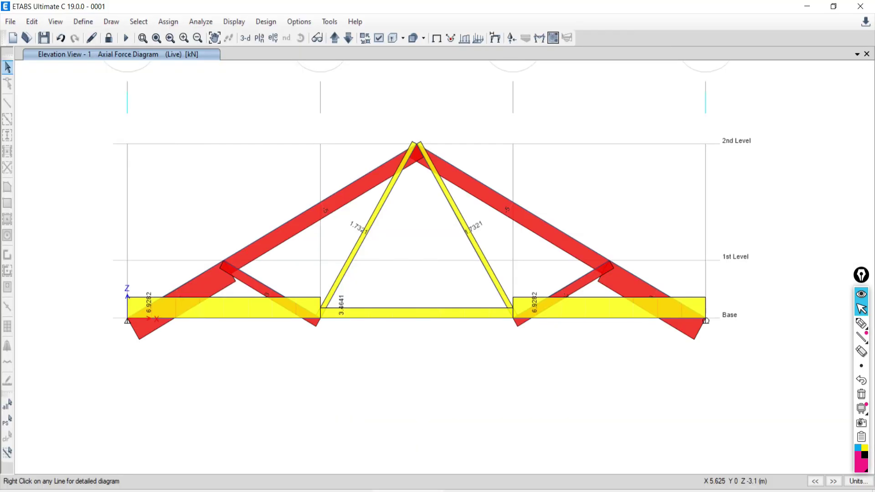
click(461, 319)
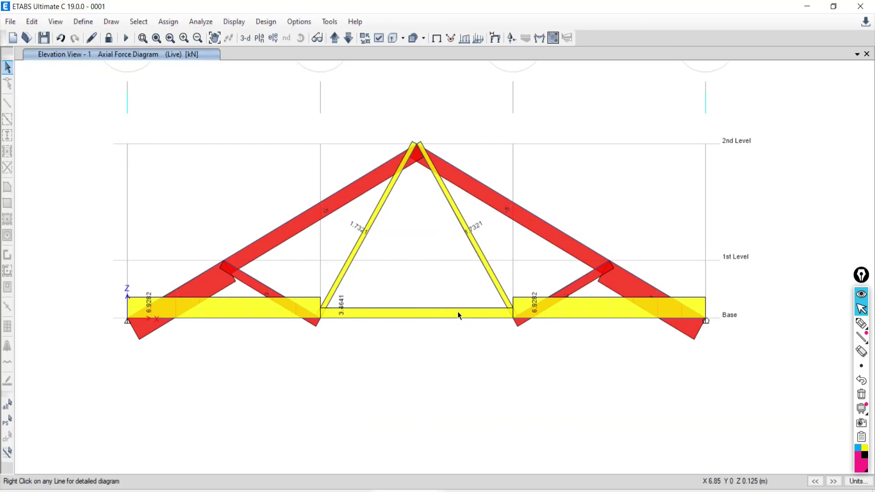